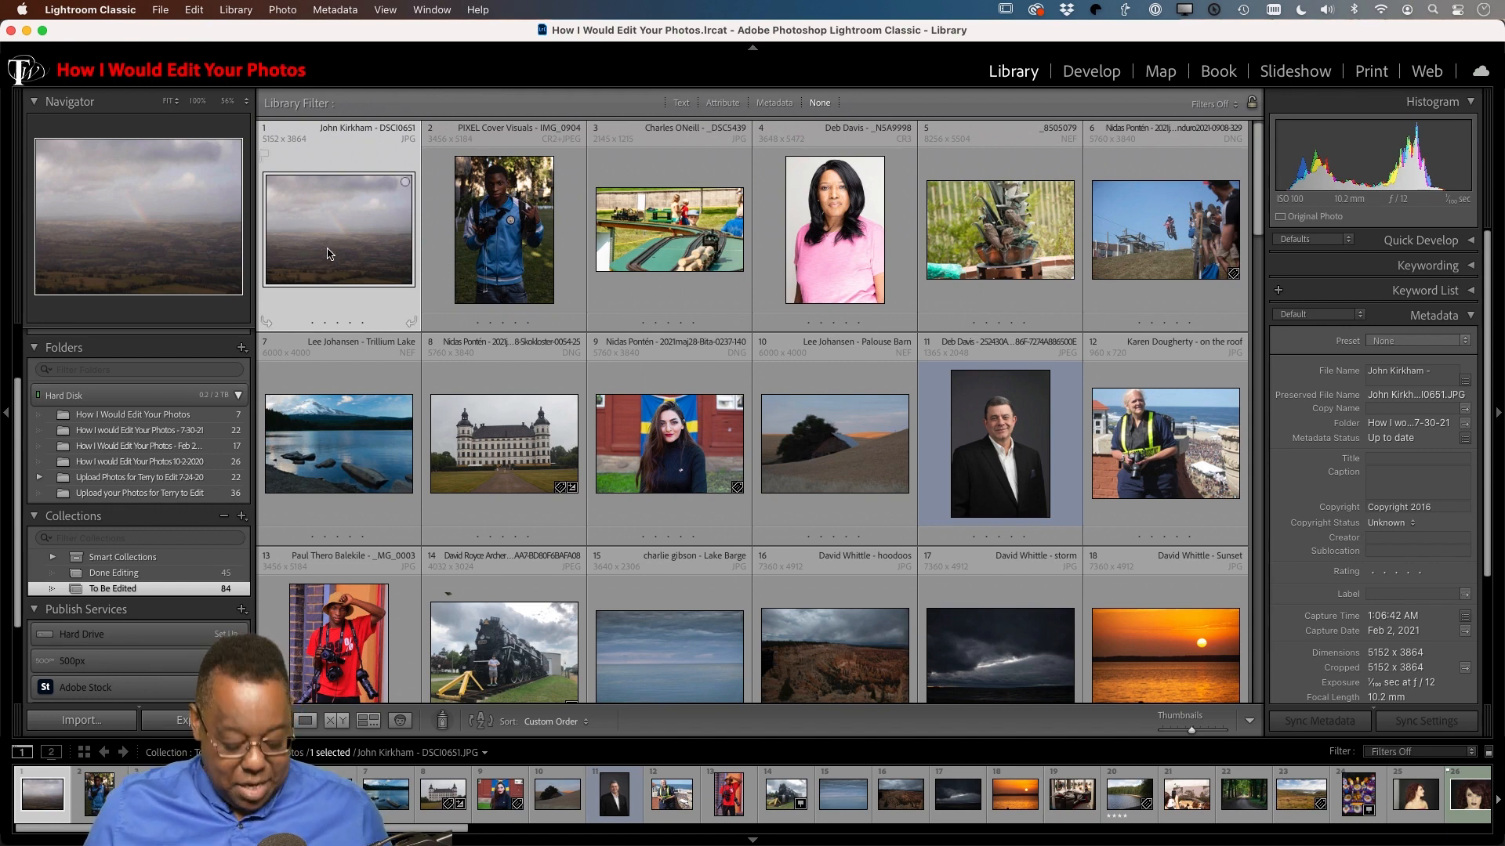
Step: Preview the selected rainbow landscape photo full screen and open it in the Develop module
{"action": "key", "text": "f"}
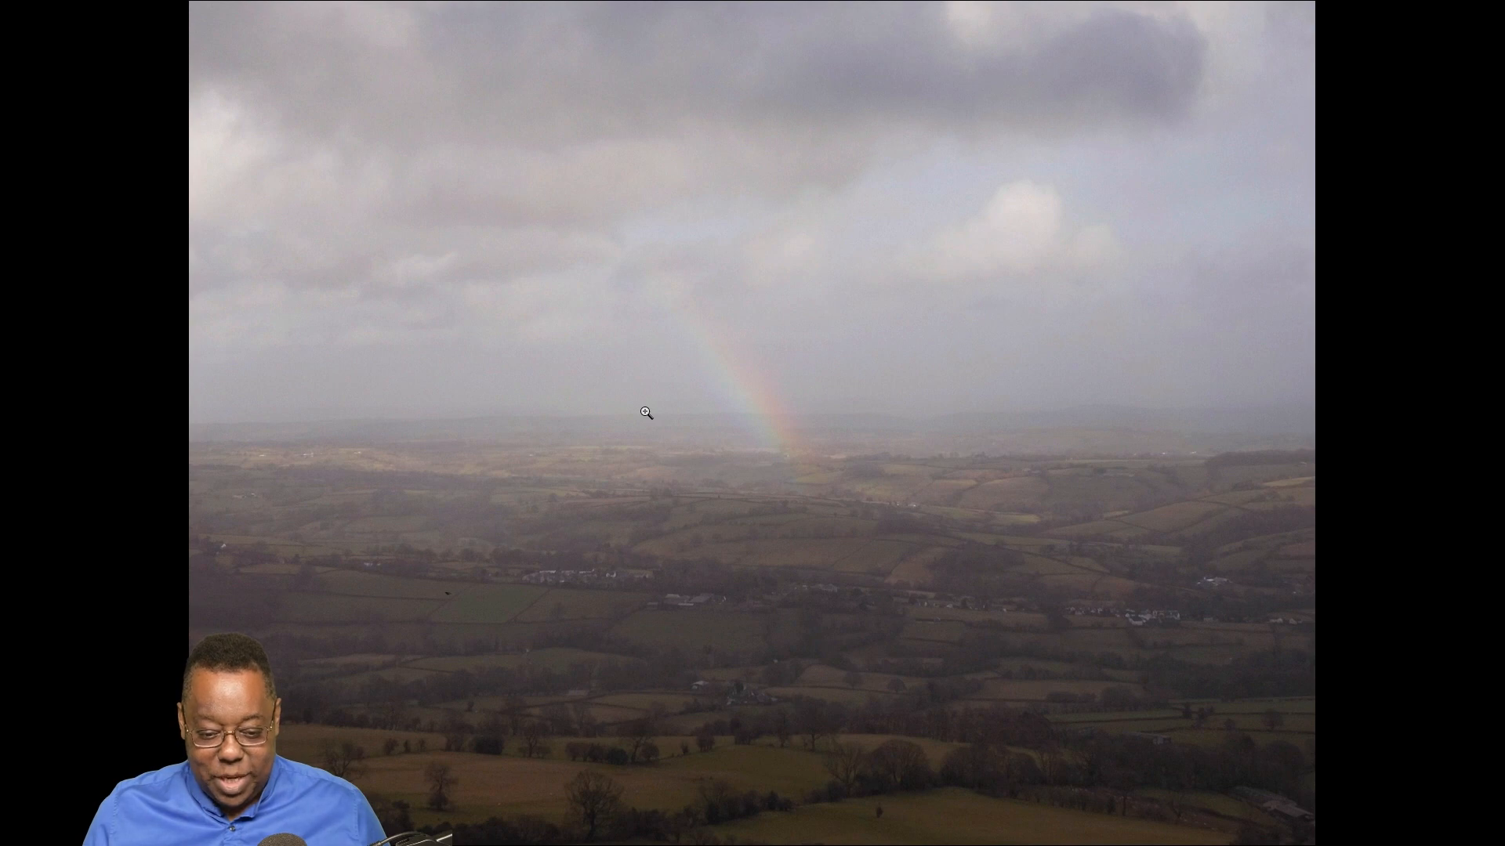
{"action": "key", "text": "Escape"}
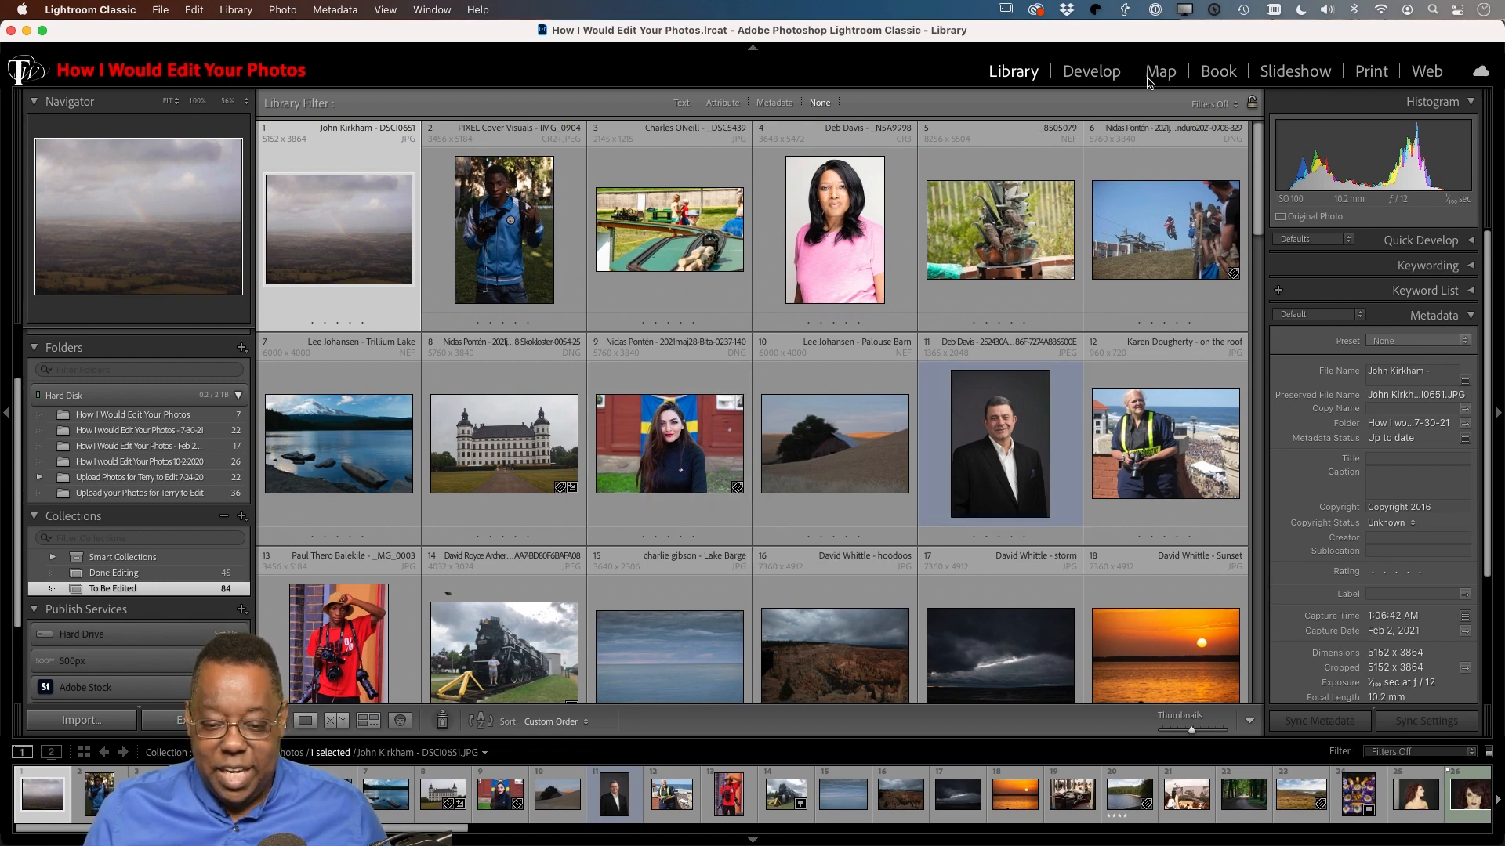
{"action": "key", "text": "d"}
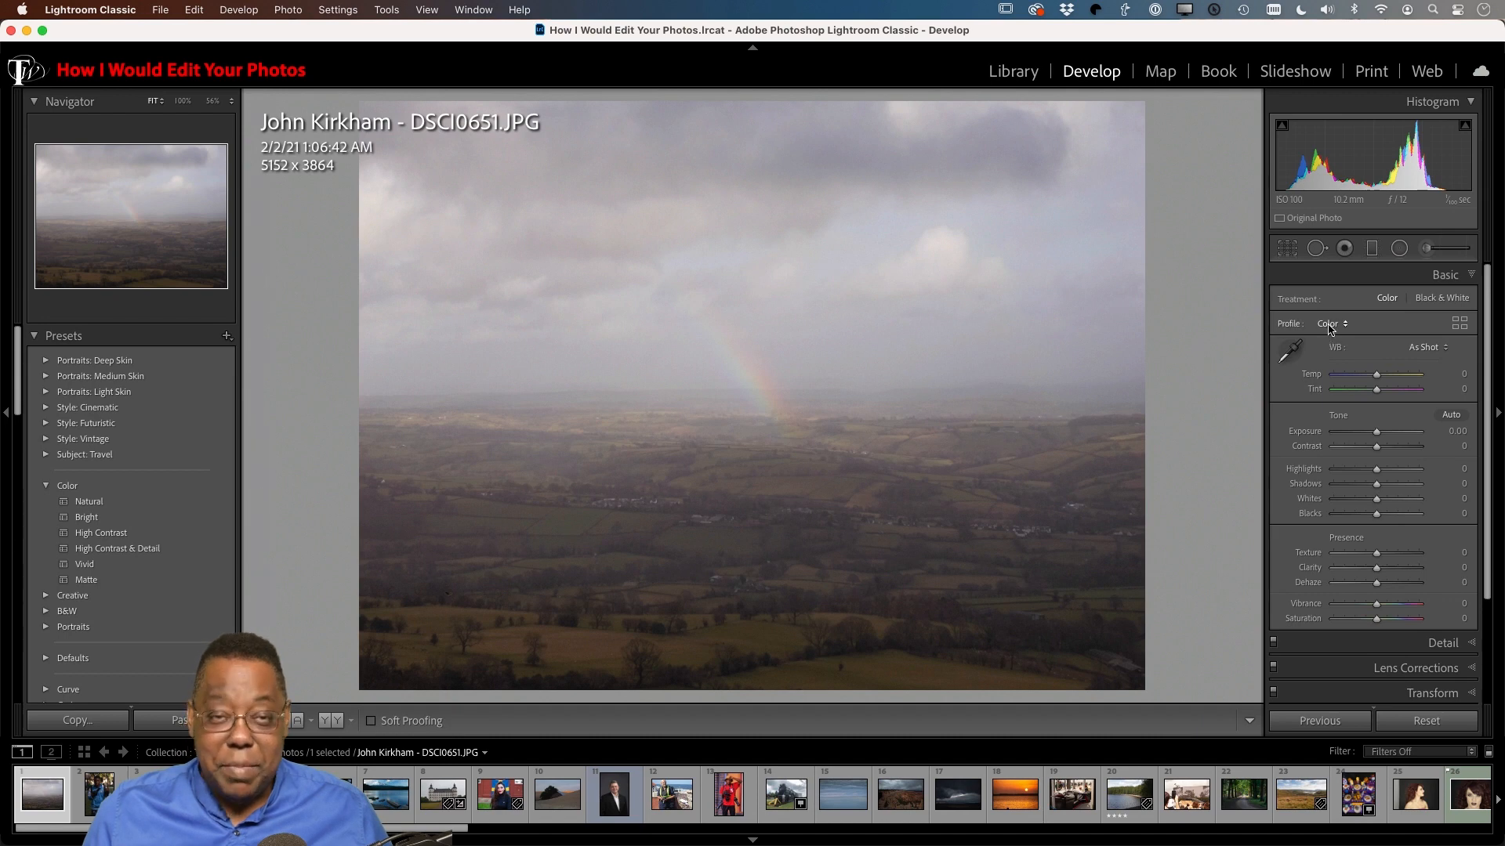
Step: Check the available profiles without changing the current one and apply Auto tone to the landscape
{"action": "left_click", "coordinate": [1330, 325]}
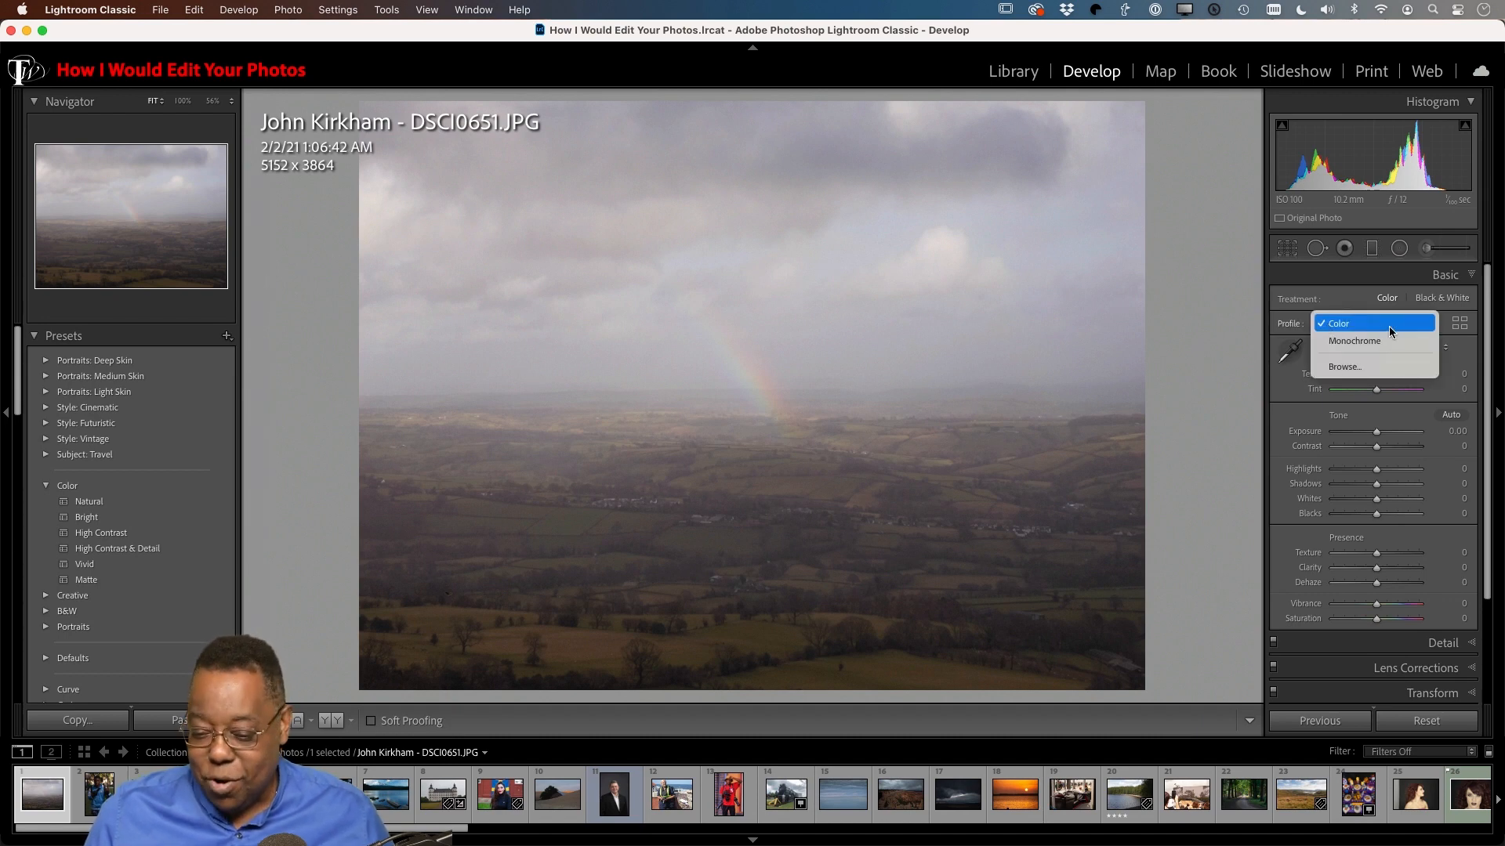
{"action": "left_click", "coordinate": [1274, 354]}
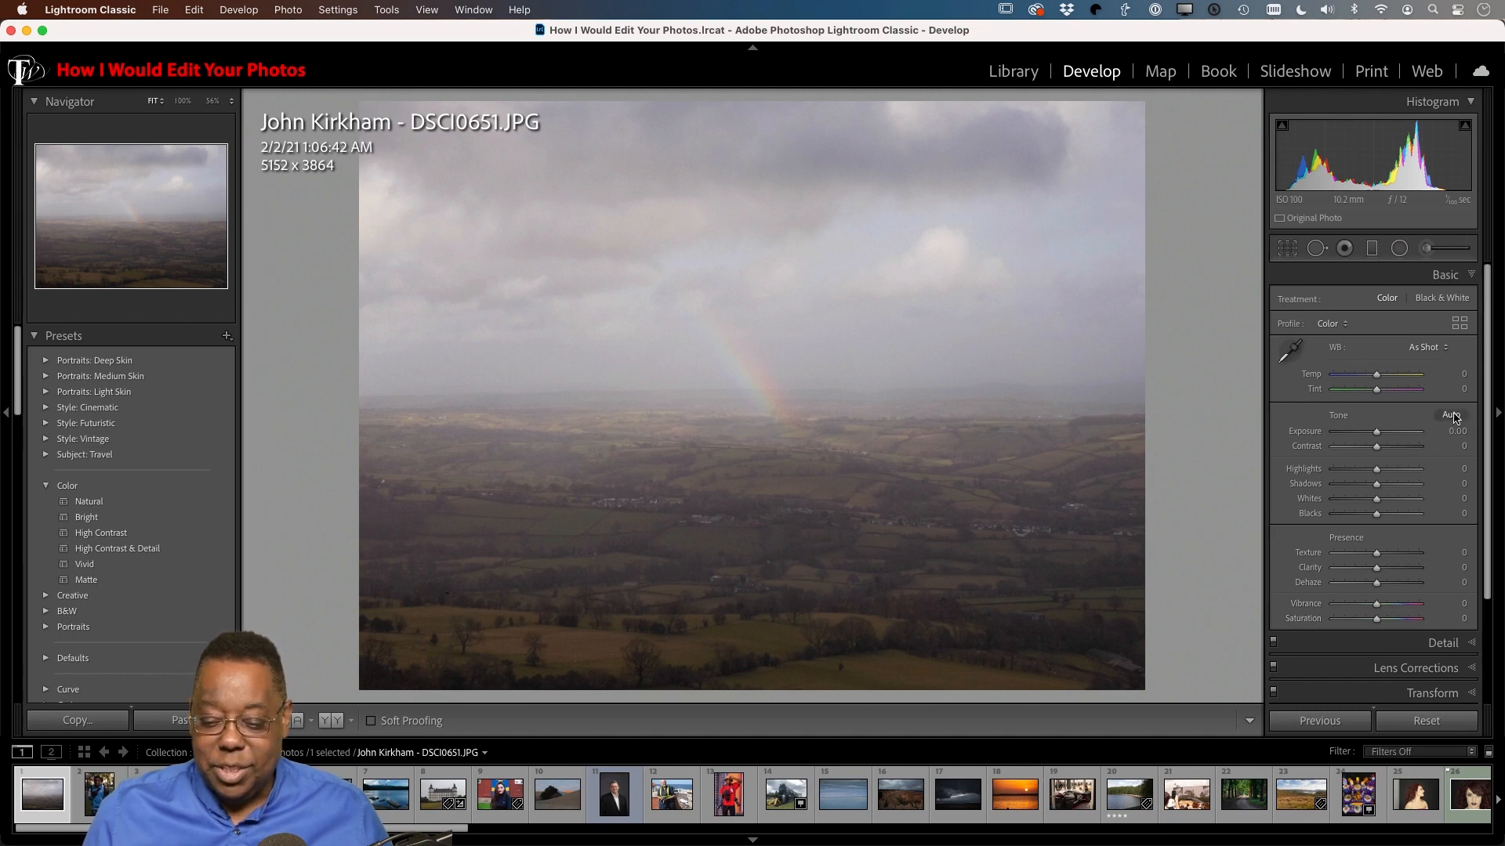
{"action": "key", "text": "super+u"}
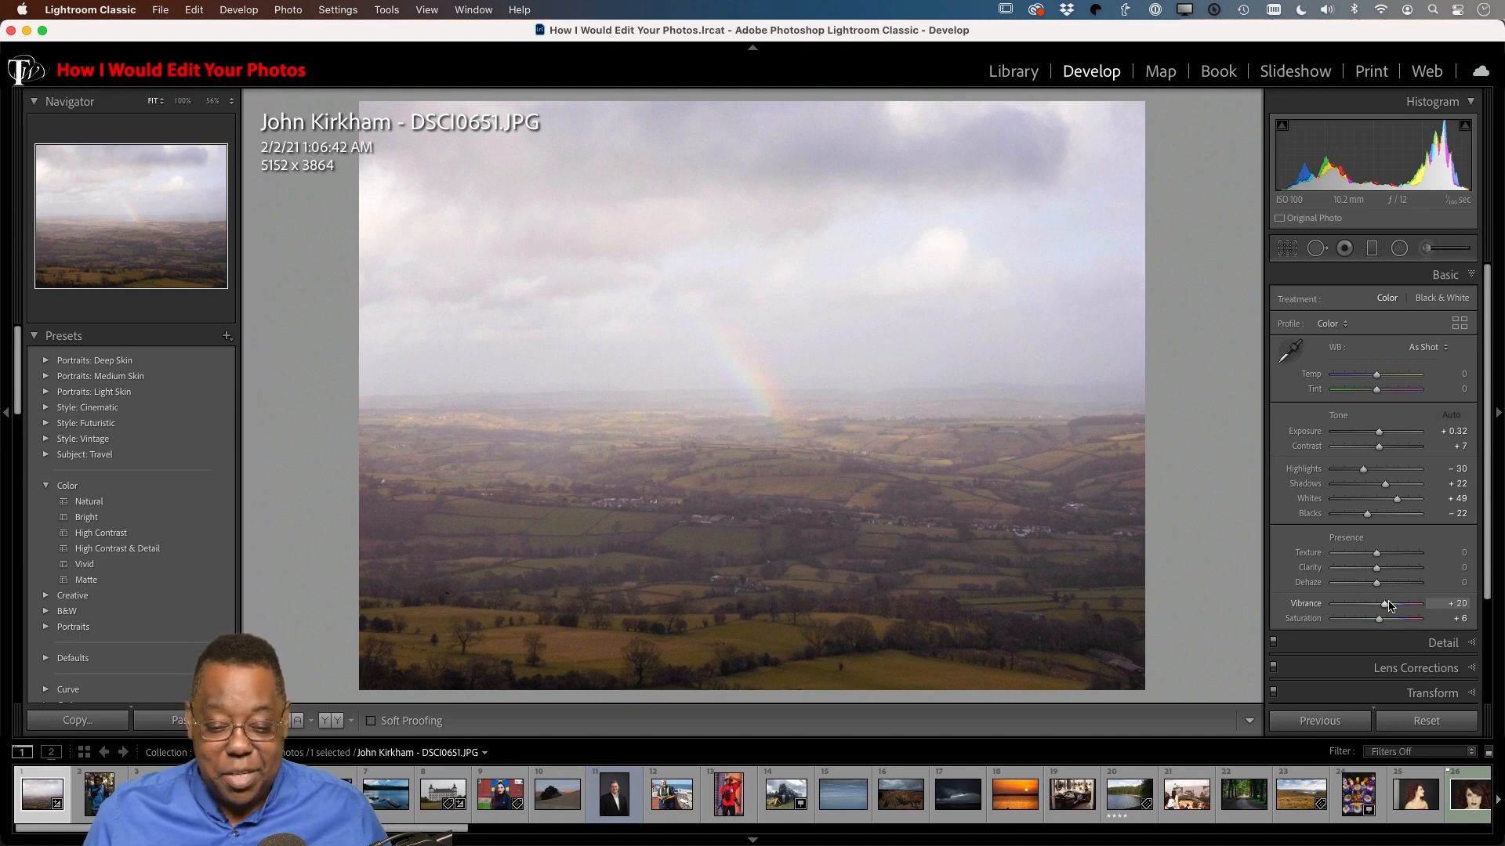
Step: Try global Dehaze on the landscape at increasing strengths up to +100
{"action": "scroll", "coordinate": [1392, 555], "scroll_direction": "down", "scroll_amount": 1}
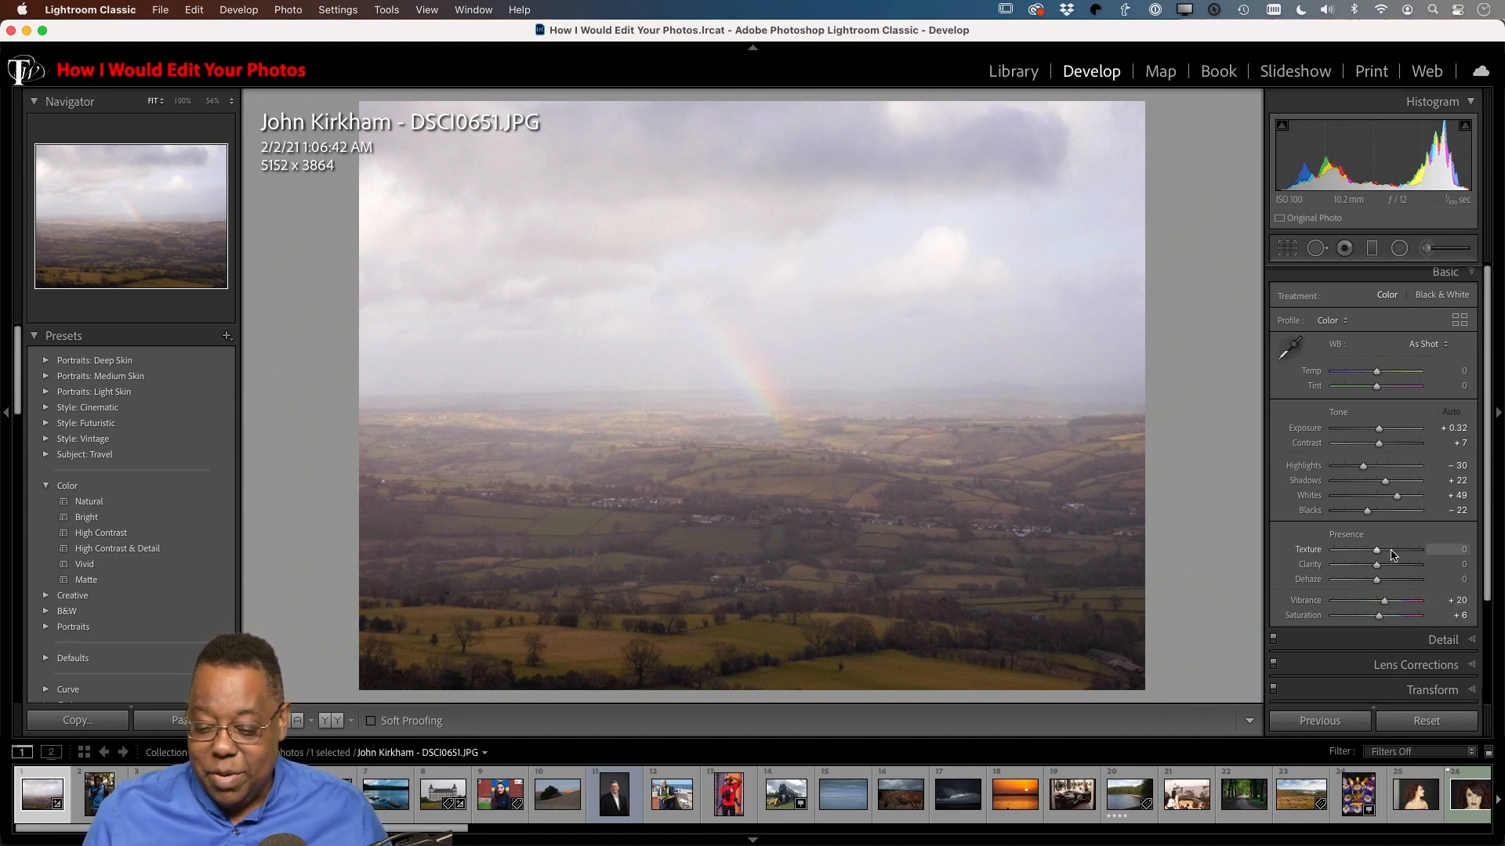
{"action": "scroll", "coordinate": [1393, 554], "scroll_direction": "down", "scroll_amount": 2}
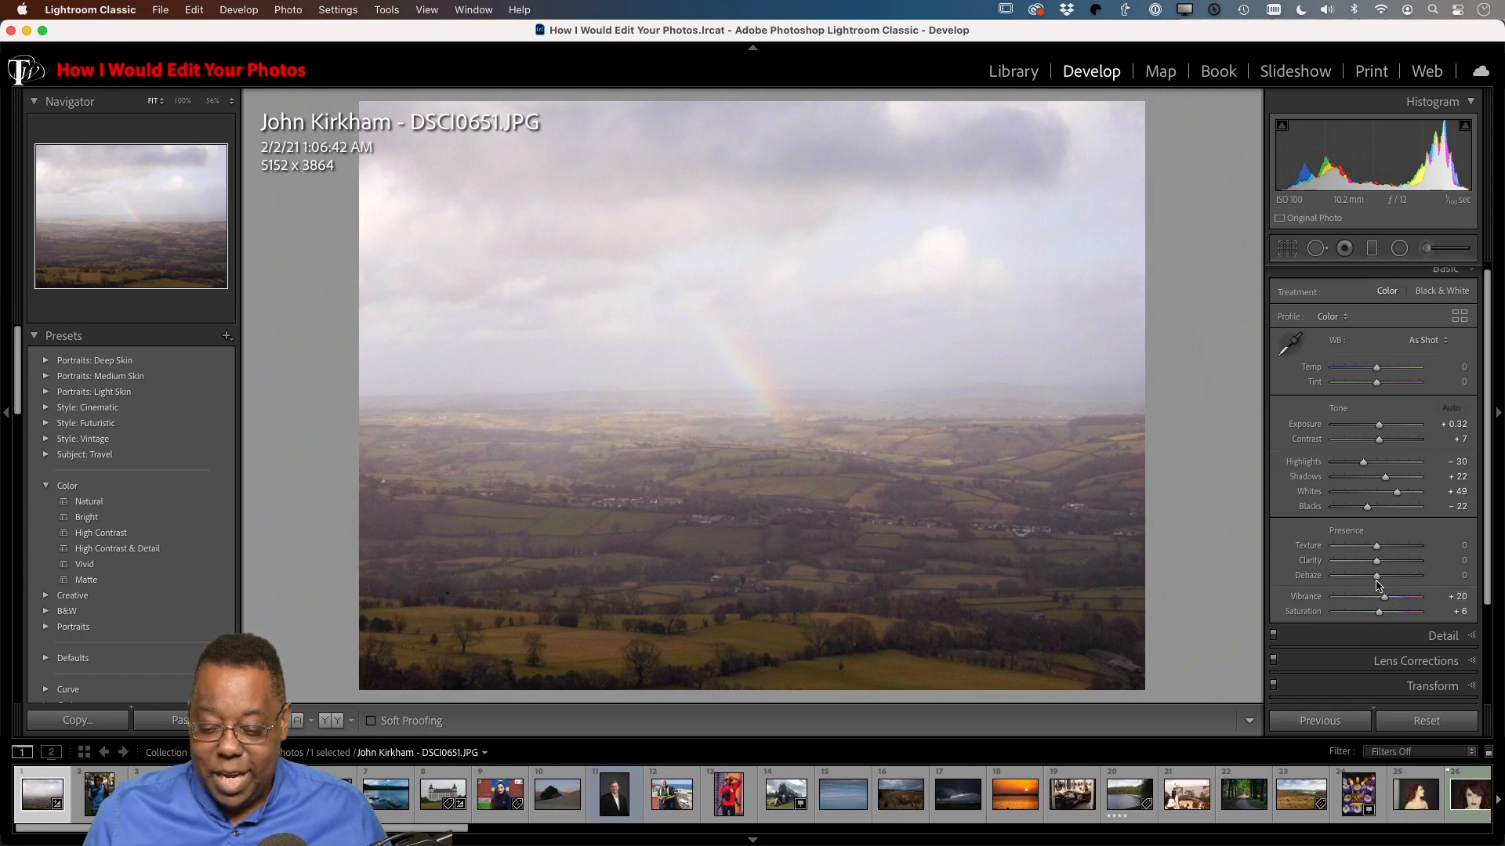
{"action": "scroll", "coordinate": [1380, 576], "scroll_direction": "up", "scroll_amount": 1}
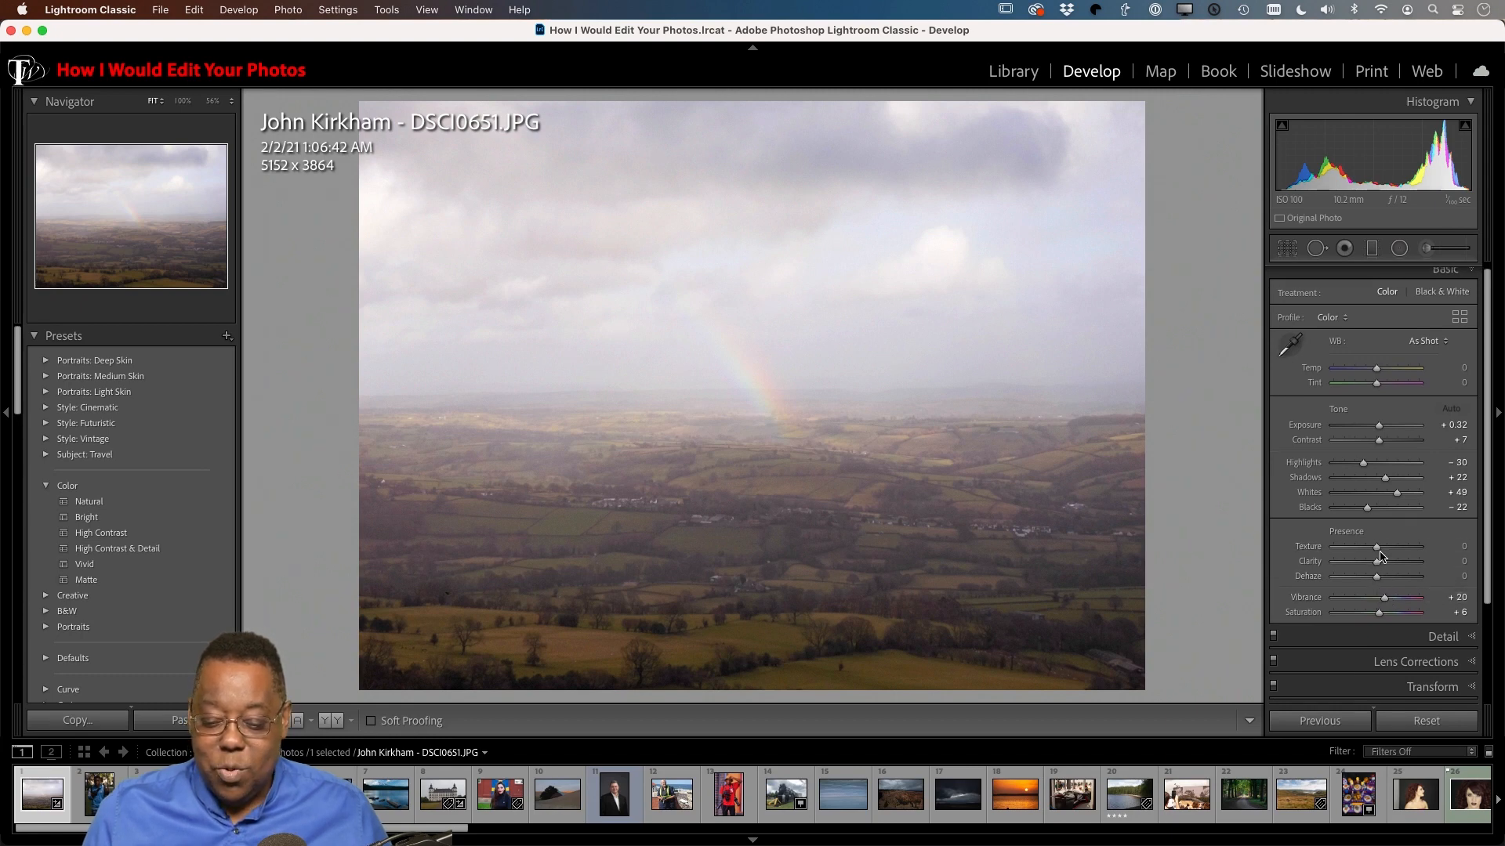
{"action": "scroll", "coordinate": [1380, 565], "scroll_direction": "down", "scroll_amount": 1}
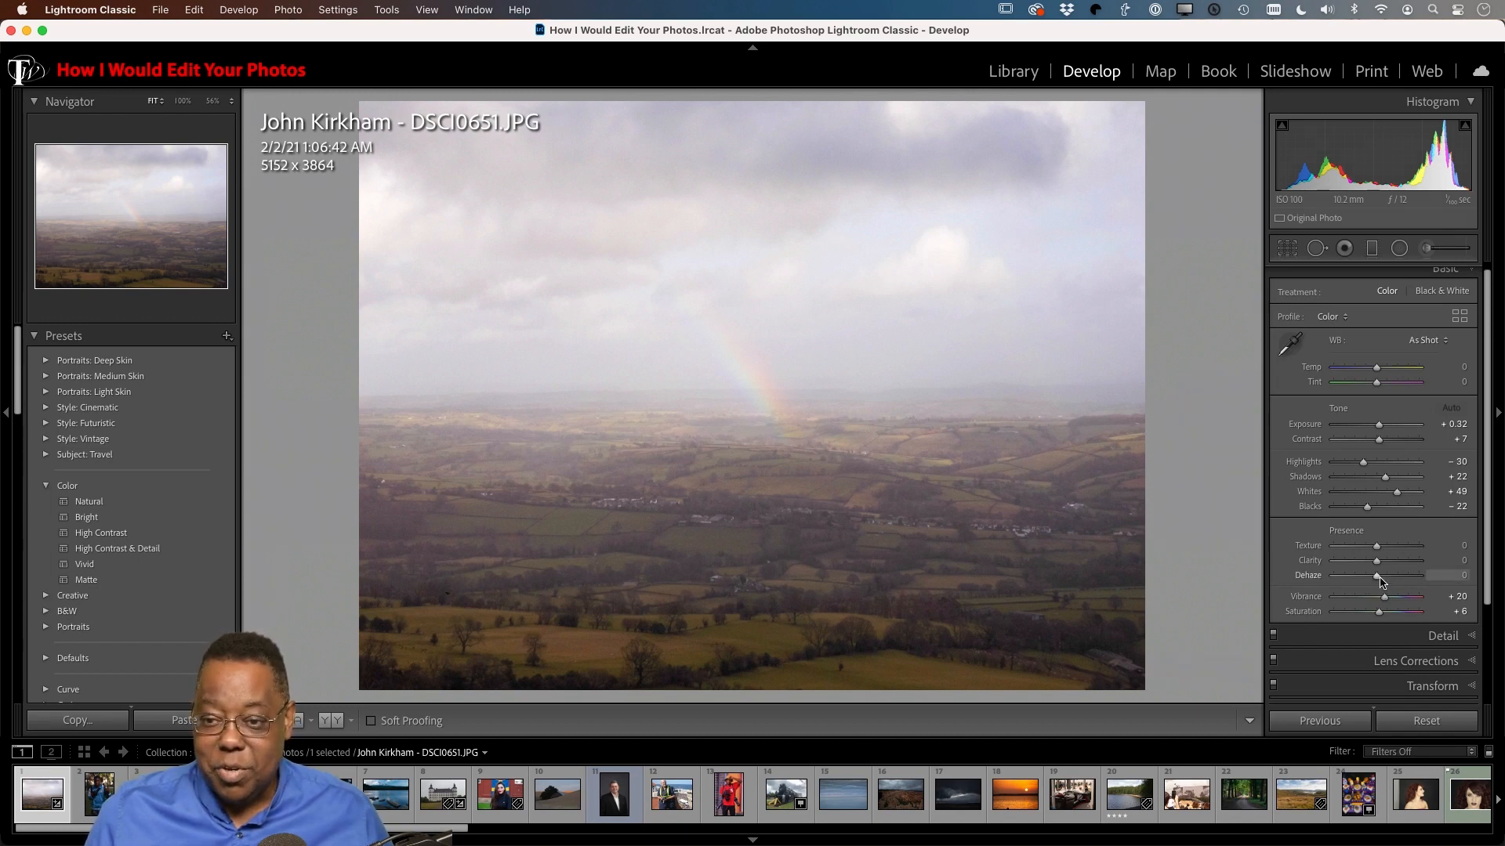
{"action": "left_click_drag", "start_coordinate": [1379, 580], "coordinate": [1386, 579]}
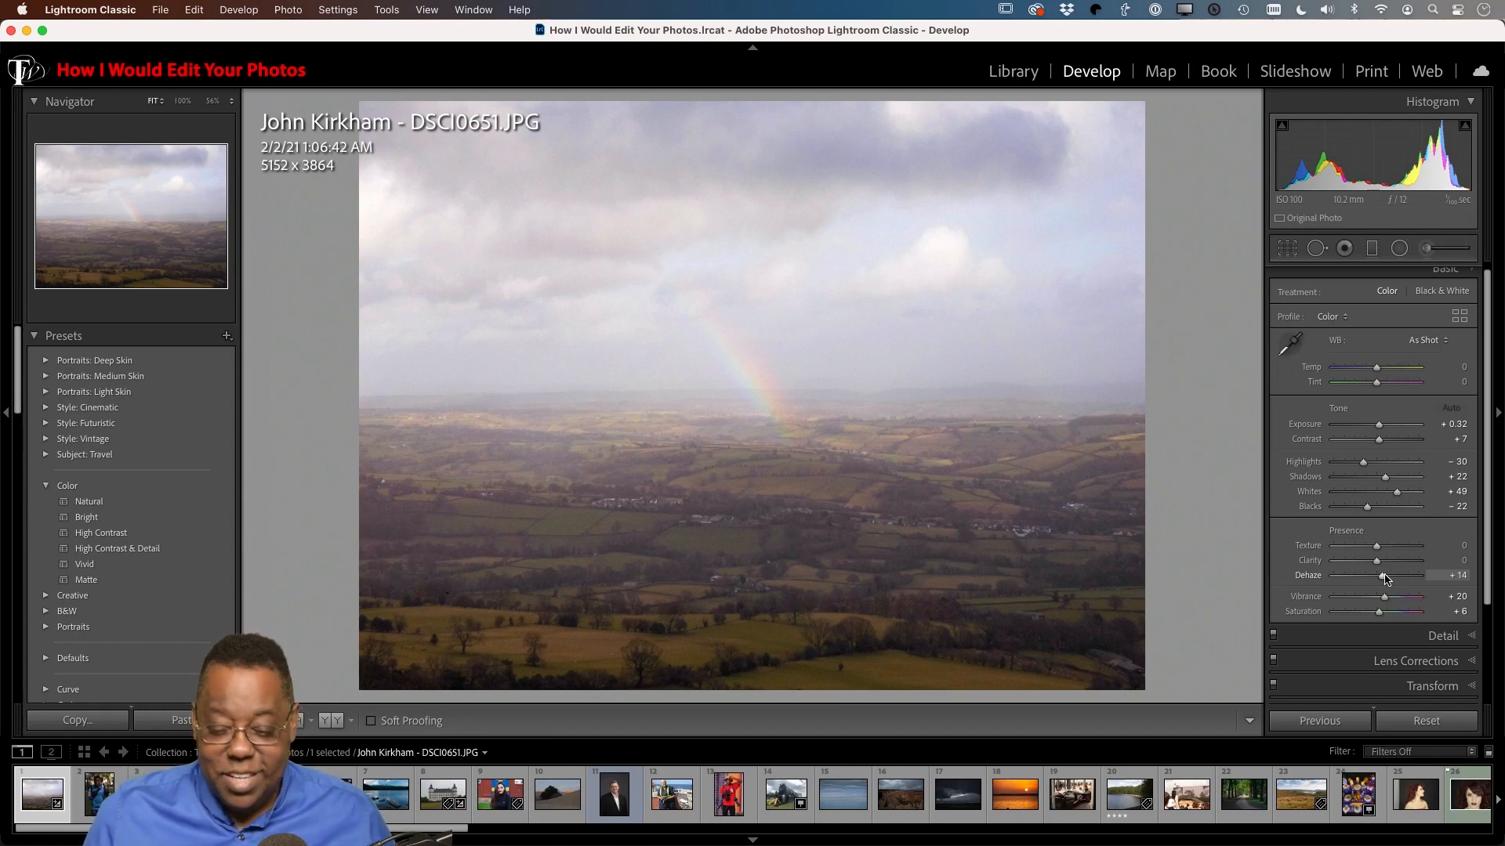
{"action": "left_click_drag", "start_coordinate": [1382, 579], "coordinate": [1401, 578]}
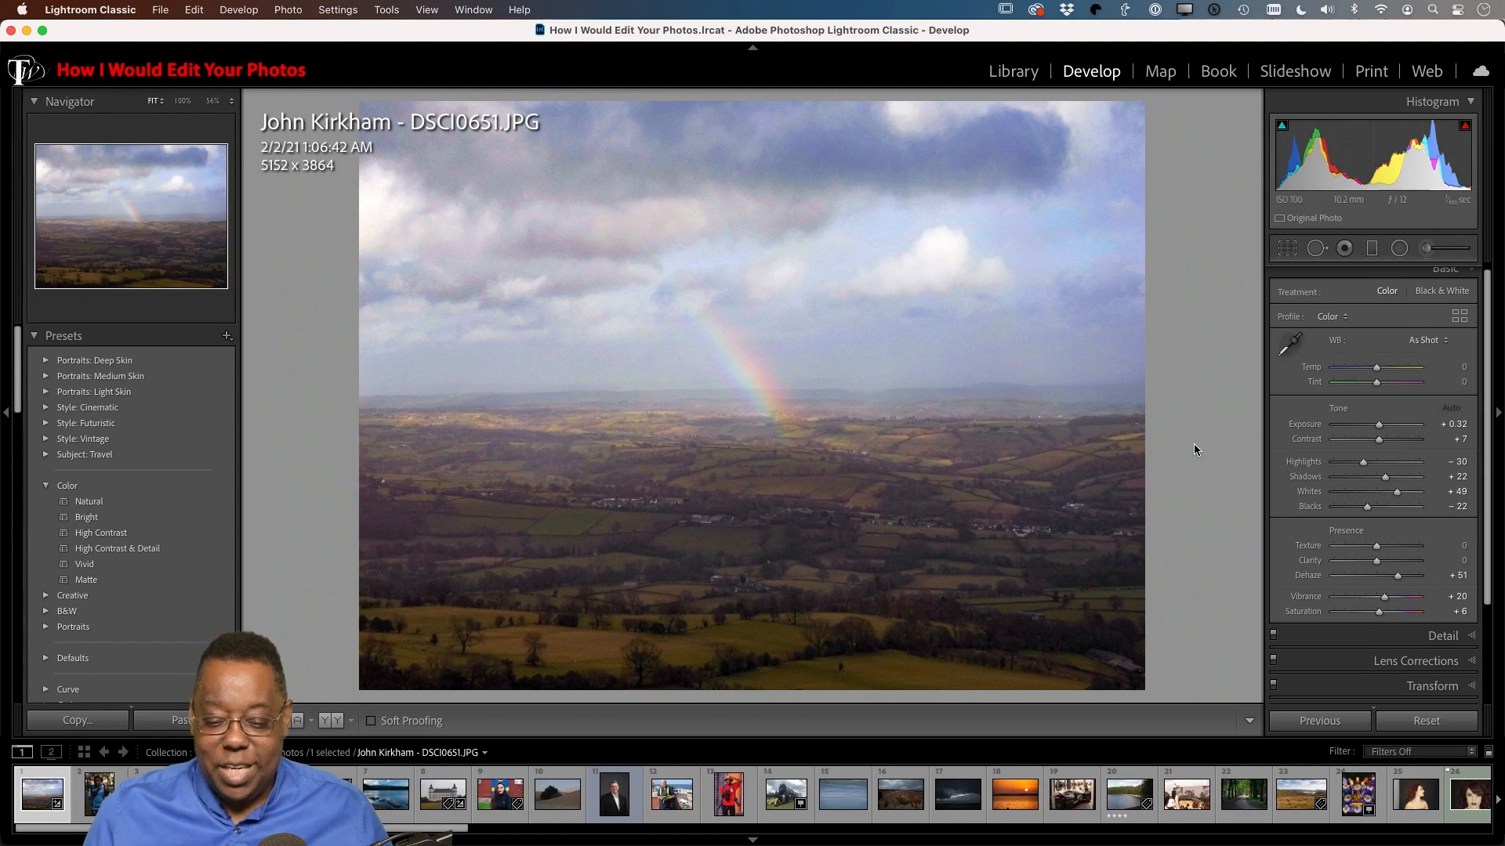
{"action": "left_click_drag", "start_coordinate": [1397, 575], "coordinate": [1425, 577]}
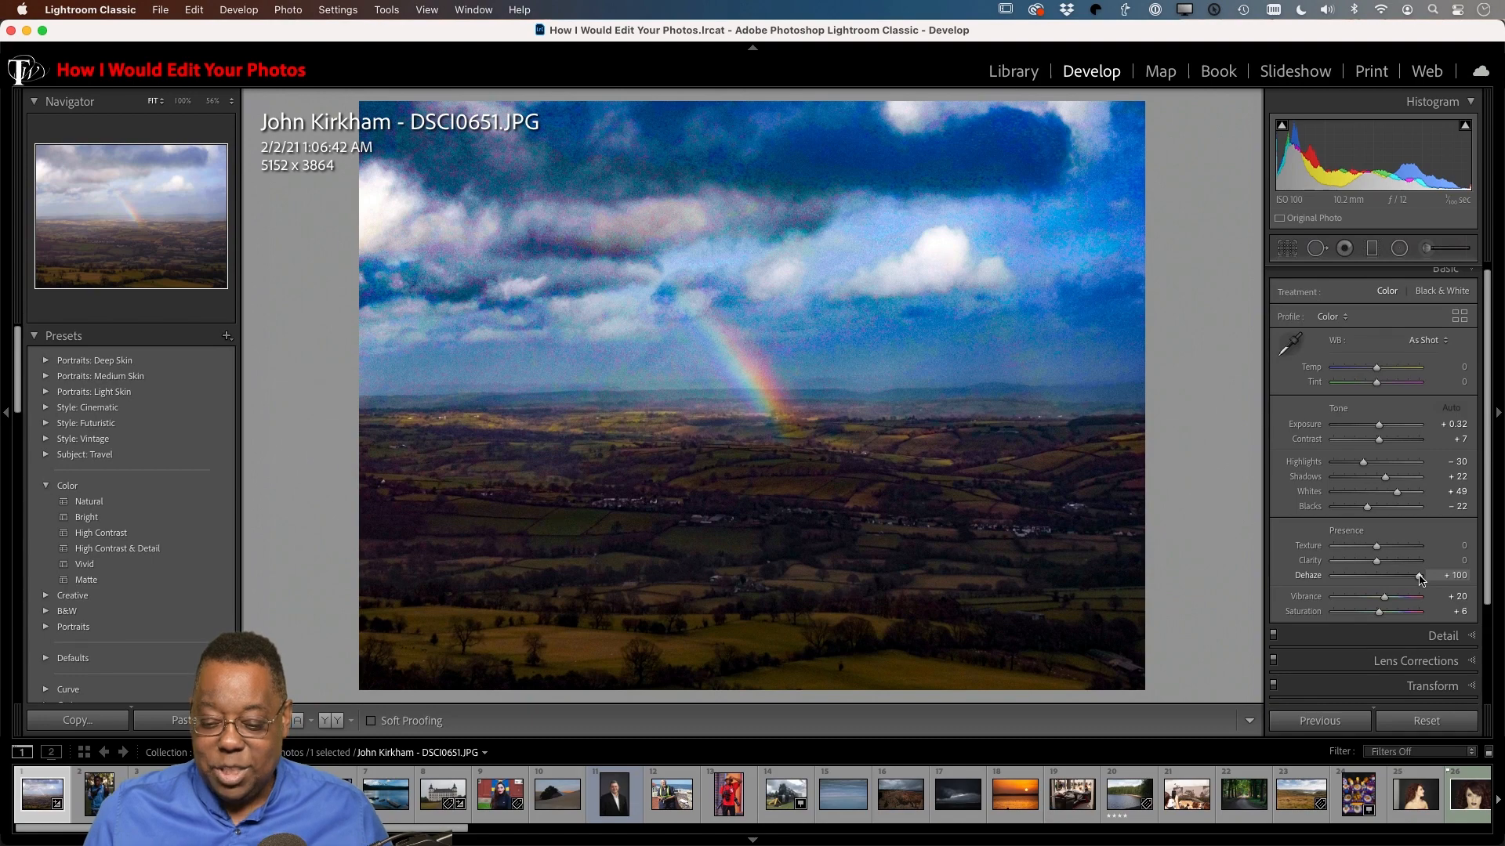
{"action": "left_click_drag", "start_coordinate": [1422, 578], "coordinate": [1418, 580]}
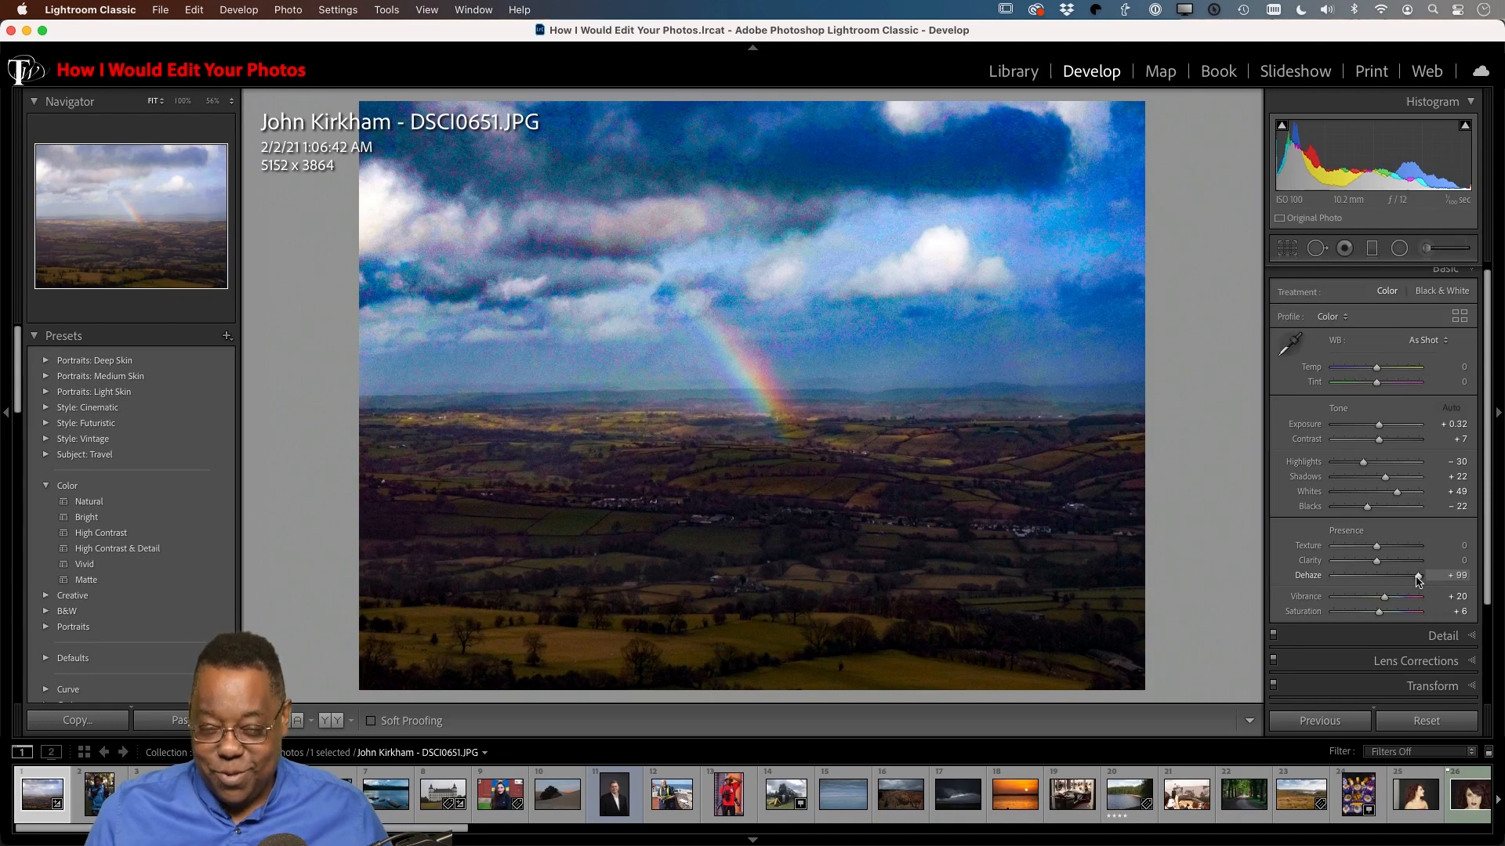
Step: Reduce the landscape's global Dehaze to +18
{"action": "mouse_move", "coordinate": [1418, 580]}
{"action": "left_mouse_down"}
{"action": "mouse_move", "coordinate": [1378, 589]}
{"action": "mouse_move", "coordinate": [1392, 580]}
{"action": "left_mouse_up"}
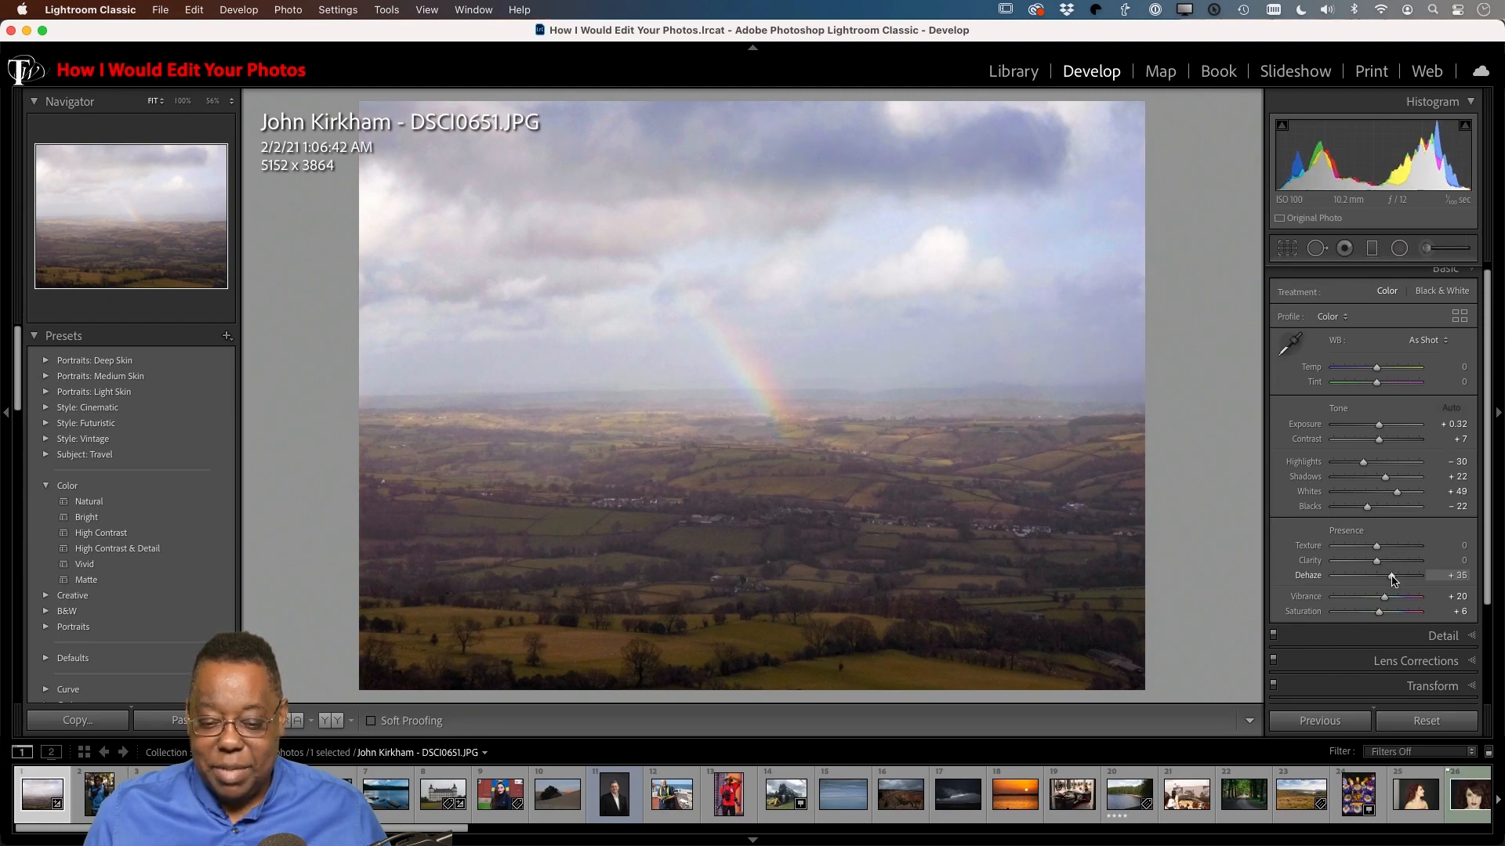
{"action": "left_click_drag", "start_coordinate": [1393, 579], "coordinate": [1388, 581]}
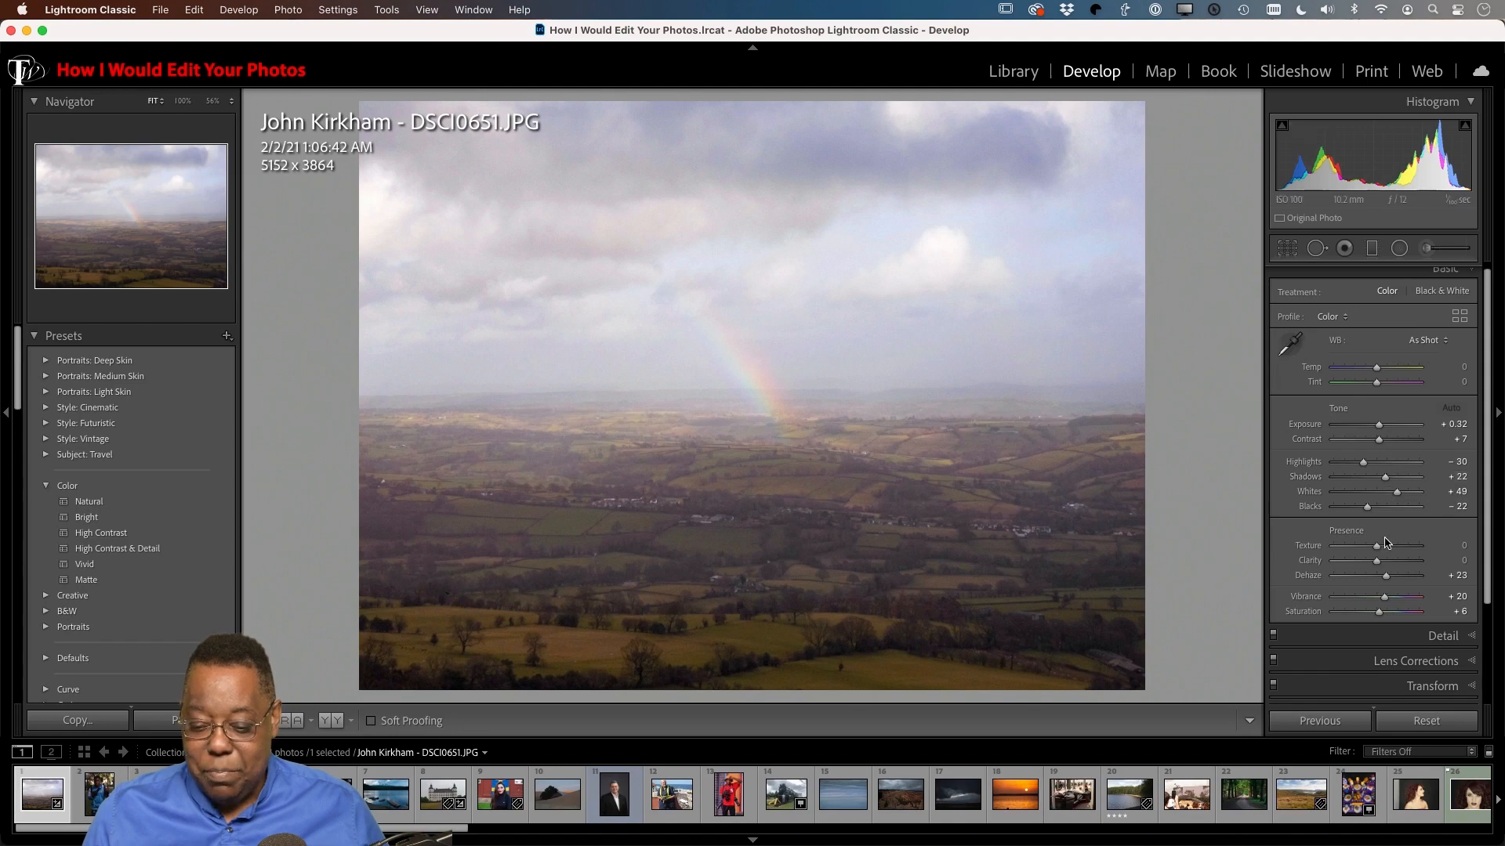
{"action": "left_click_drag", "start_coordinate": [1388, 580], "coordinate": [1386, 580]}
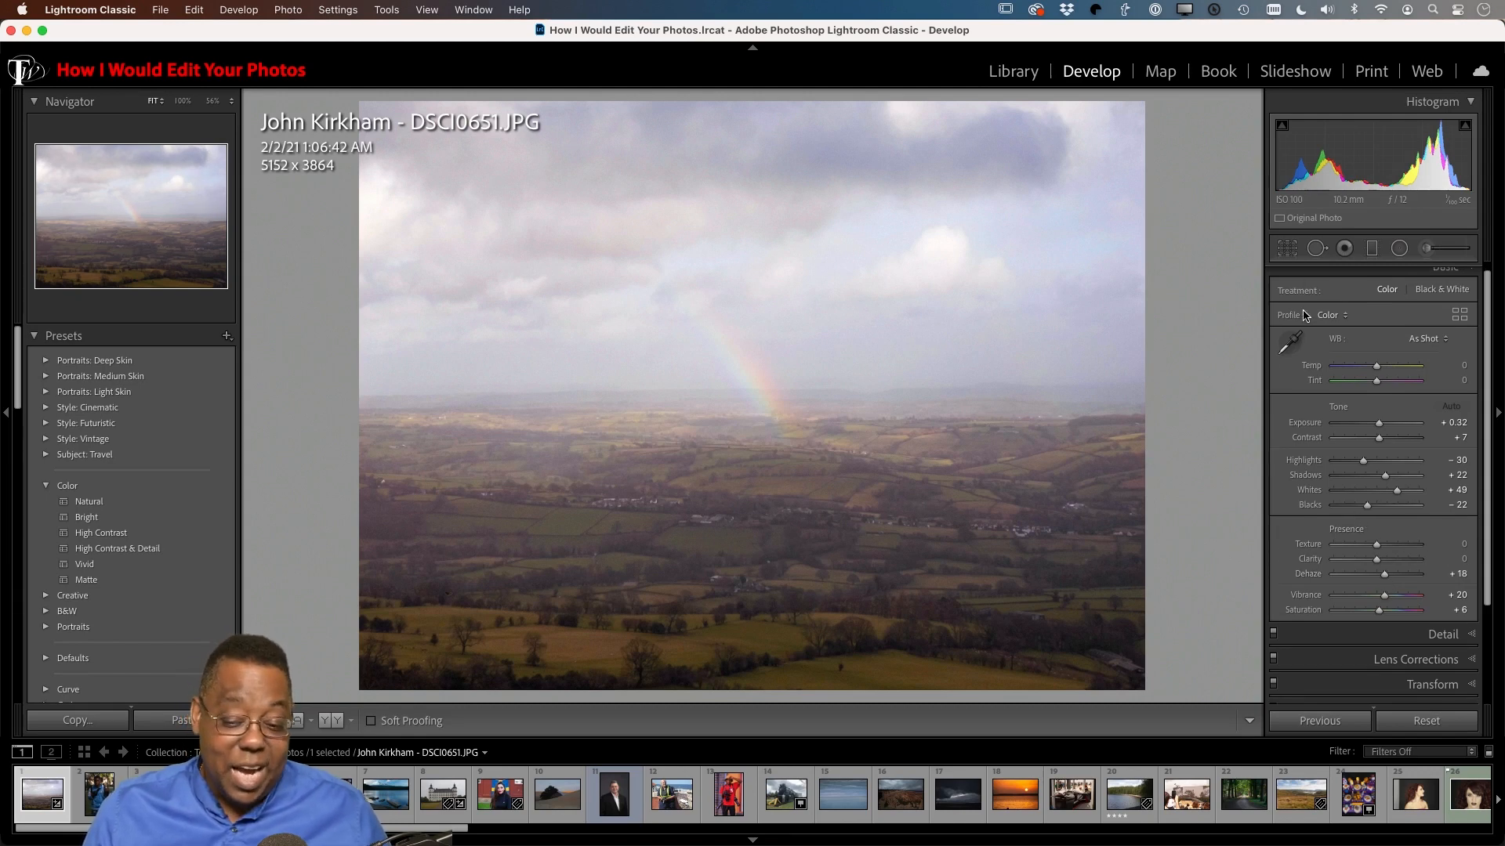
Step: Set up a new adjustment brush with the Dehaze effect at 25 and a brush size of 12
{"action": "left_click", "coordinate": [1427, 249]}
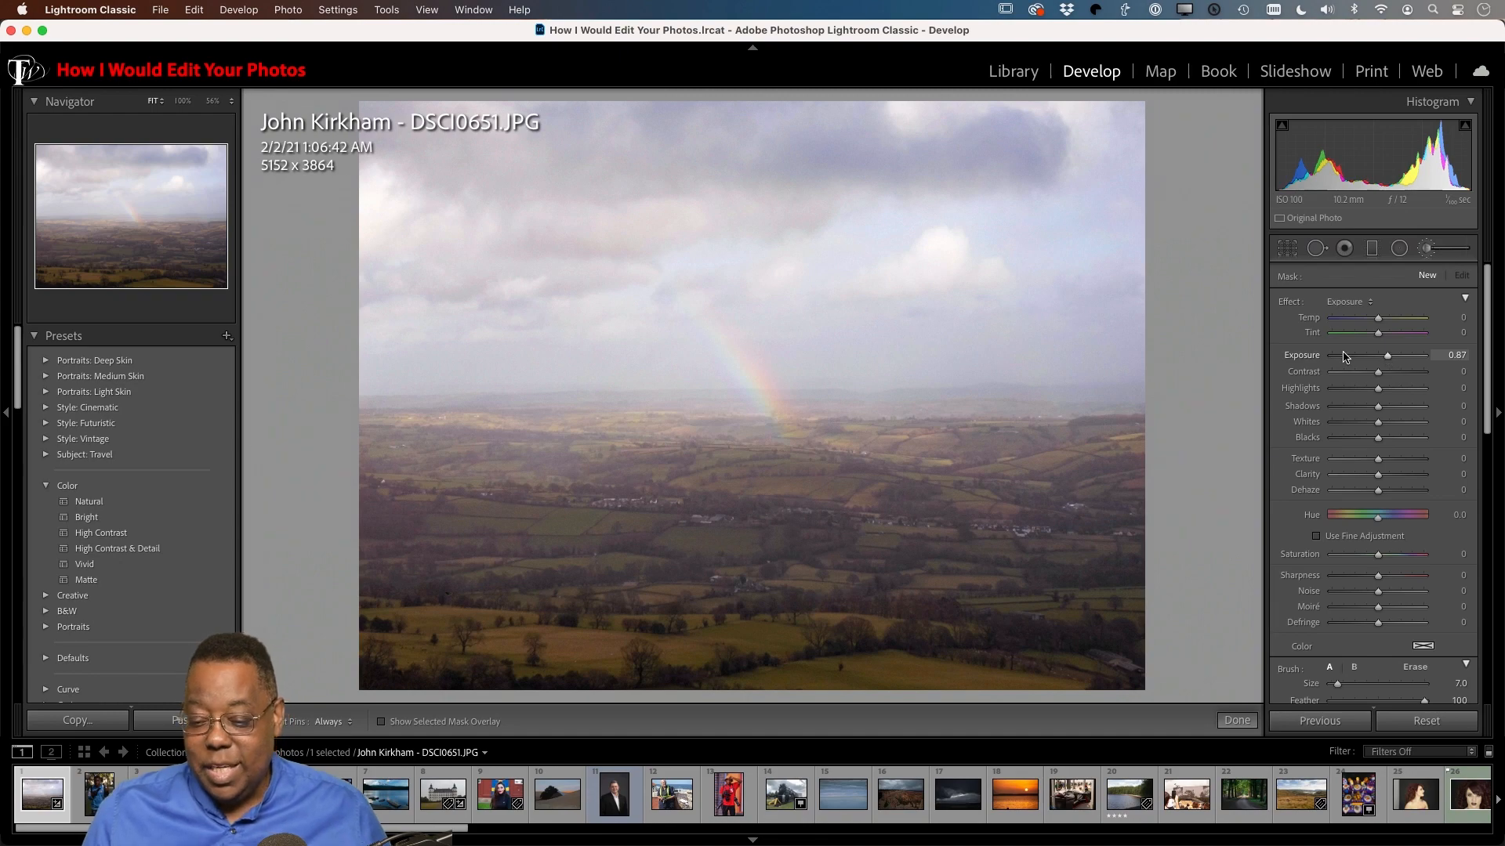
{"action": "left_click", "coordinate": [1348, 303]}
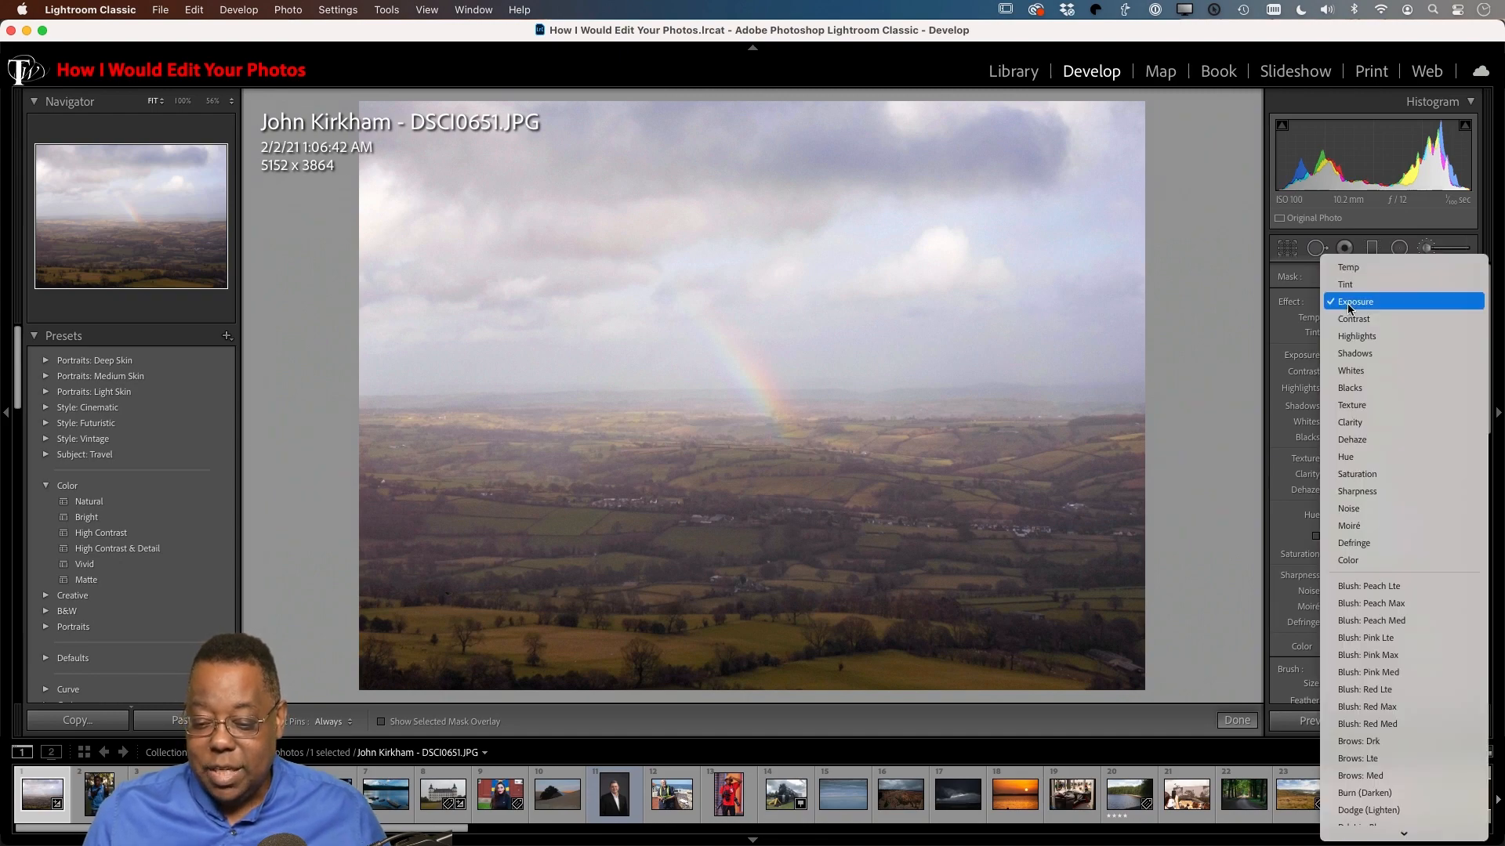
{"action": "left_click", "coordinate": [1362, 440]}
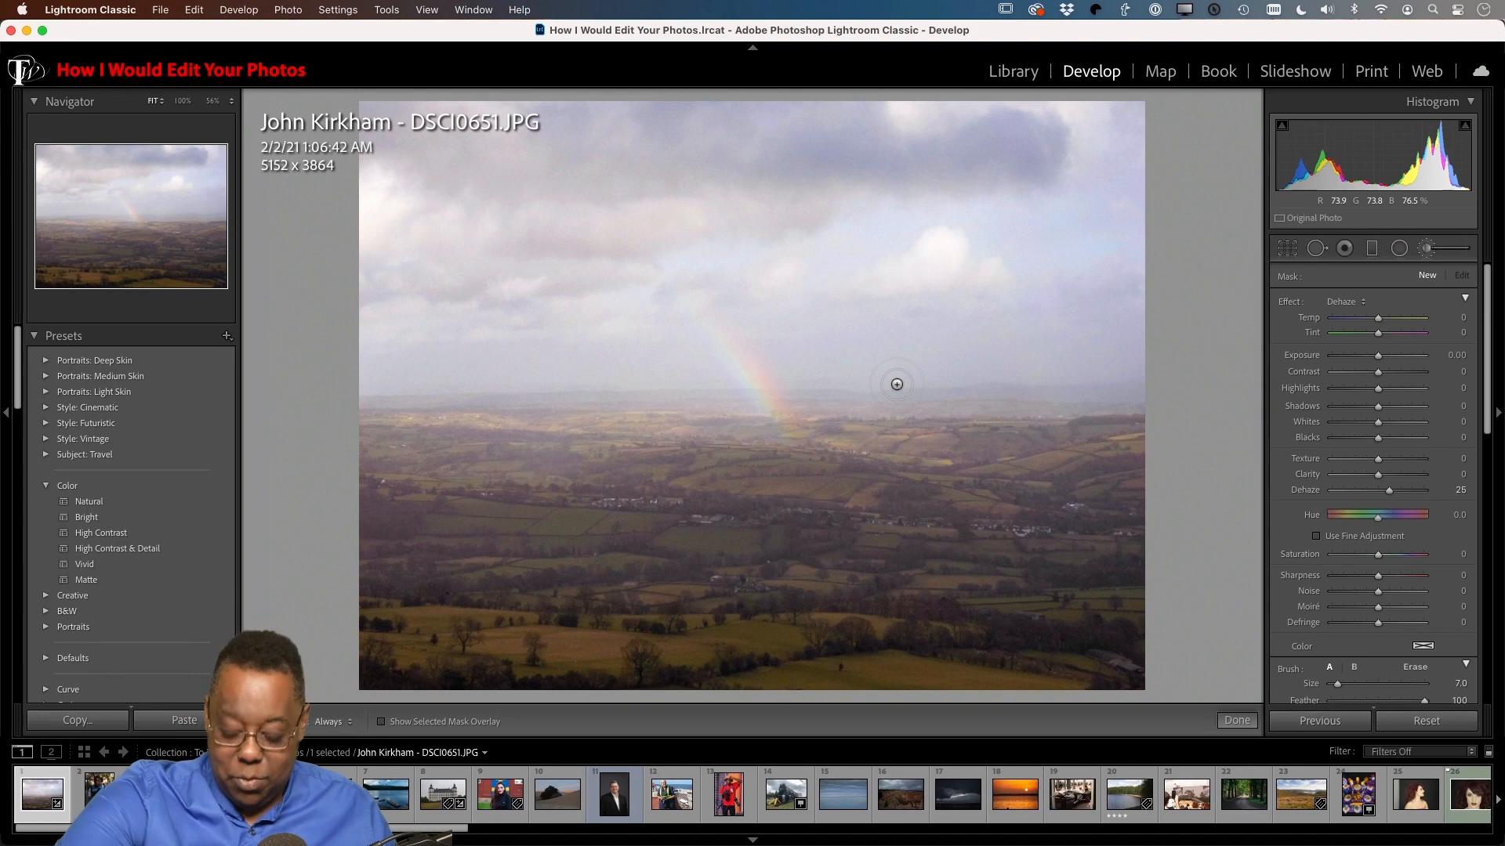
{"action": "scroll", "coordinate": [897, 384], "scroll_direction": "up", "scroll_amount": 4}
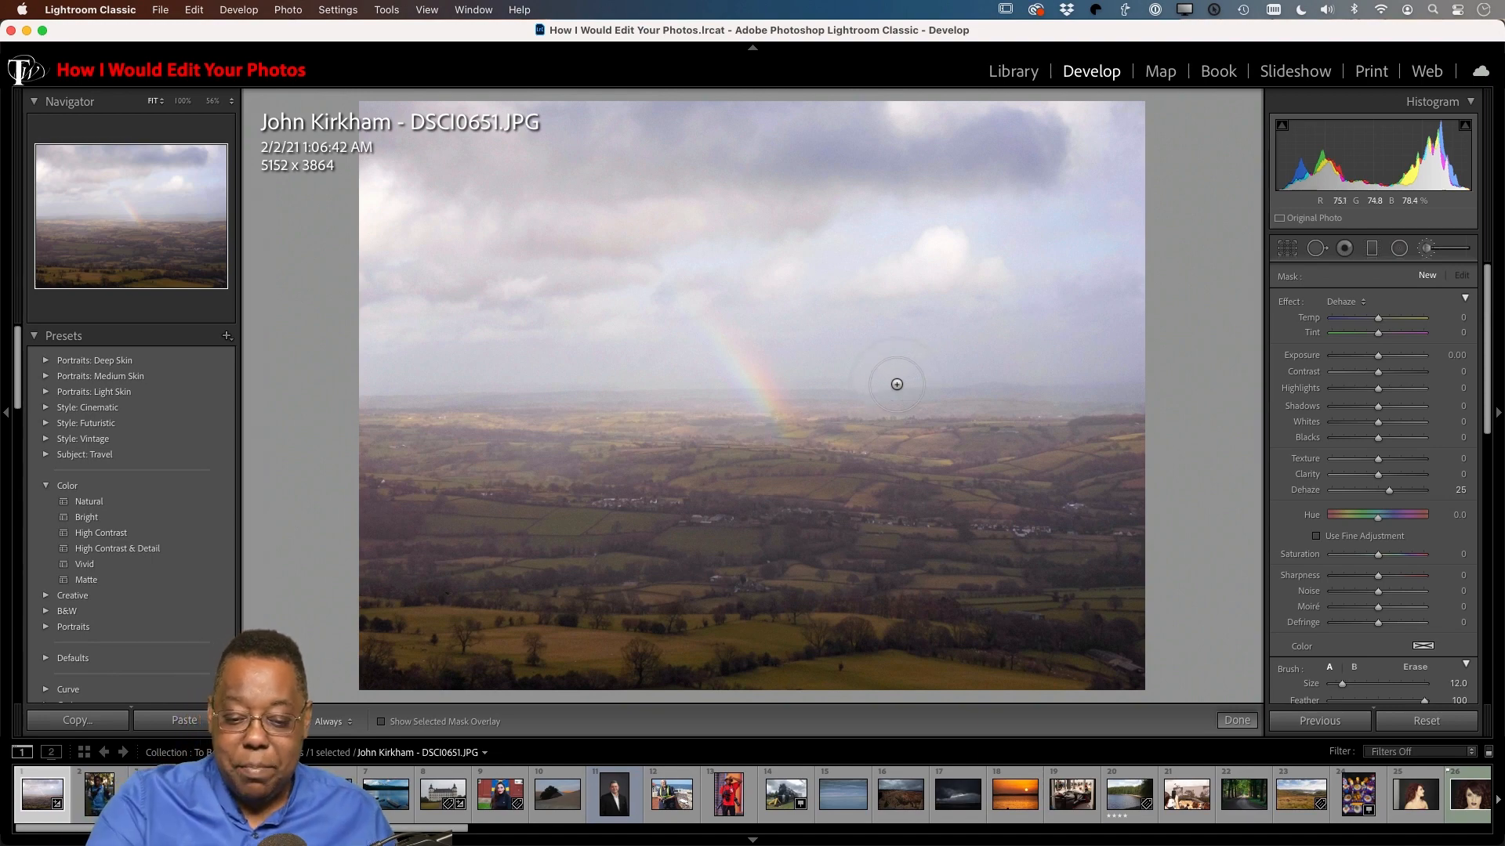
Step: Paint the Dehaze brush over the rainbow, the hazy horizon and the surrounding sky
{"action": "mouse_move", "coordinate": [947, 386]}
{"action": "left_mouse_down"}
{"action": "mouse_move", "coordinate": [871, 383]}
{"action": "mouse_move", "coordinate": [957, 367]}
{"action": "mouse_move", "coordinate": [396, 406]}
{"action": "mouse_move", "coordinate": [950, 401]}
{"action": "mouse_move", "coordinate": [1083, 384]}
{"action": "mouse_move", "coordinate": [800, 359]}
{"action": "mouse_move", "coordinate": [390, 368]}
{"action": "mouse_move", "coordinate": [1132, 340]}
{"action": "mouse_move", "coordinate": [689, 347]}
{"action": "mouse_move", "coordinate": [741, 355]}
{"action": "mouse_move", "coordinate": [704, 299]}
{"action": "mouse_move", "coordinate": [727, 336]}
{"action": "left_mouse_up"}
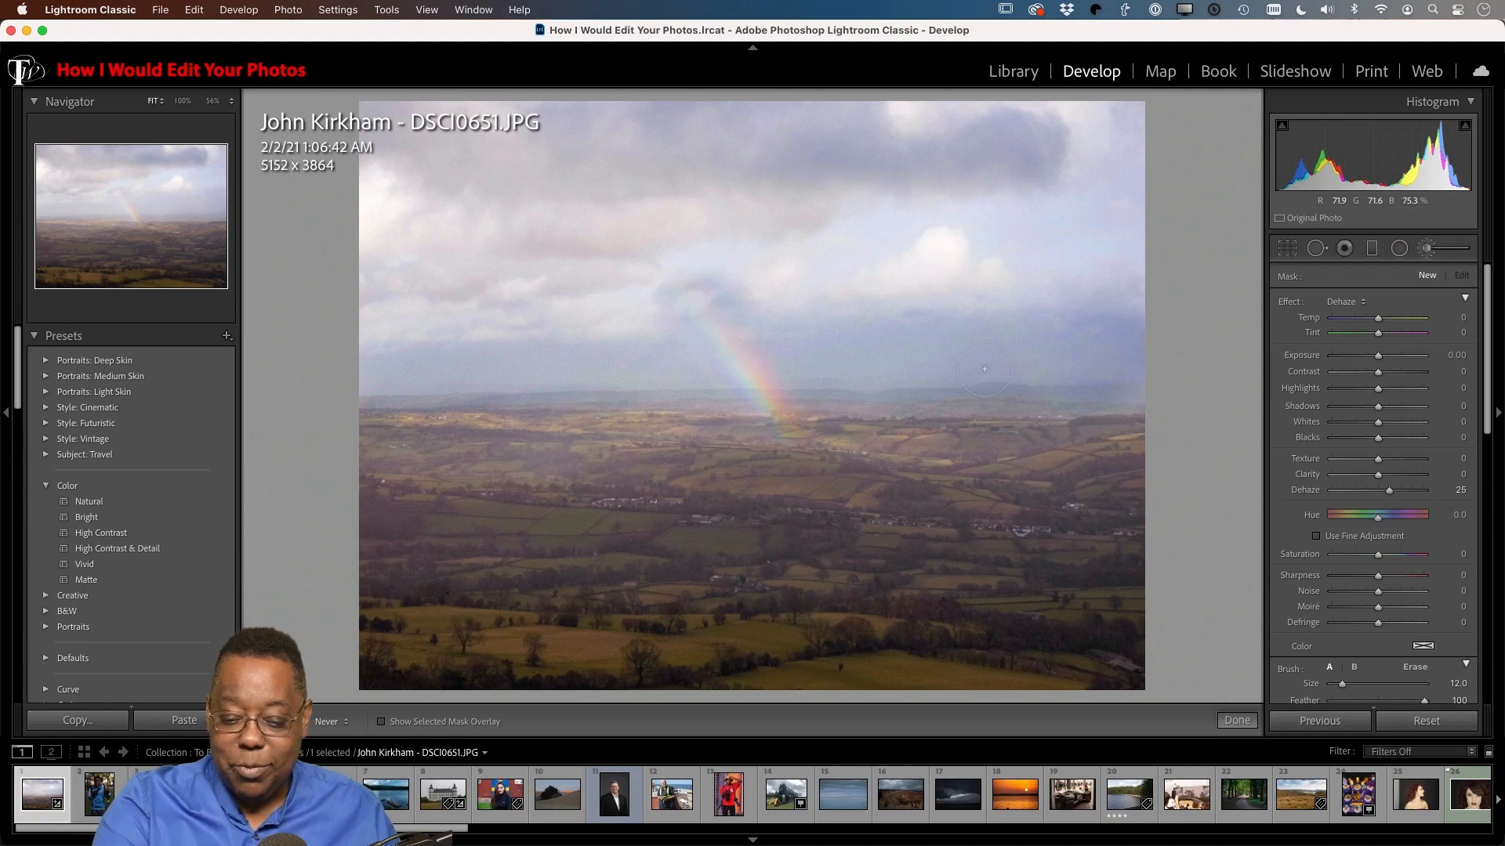
{"action": "left_click_drag", "start_coordinate": [643, 410], "coordinate": [407, 425]}
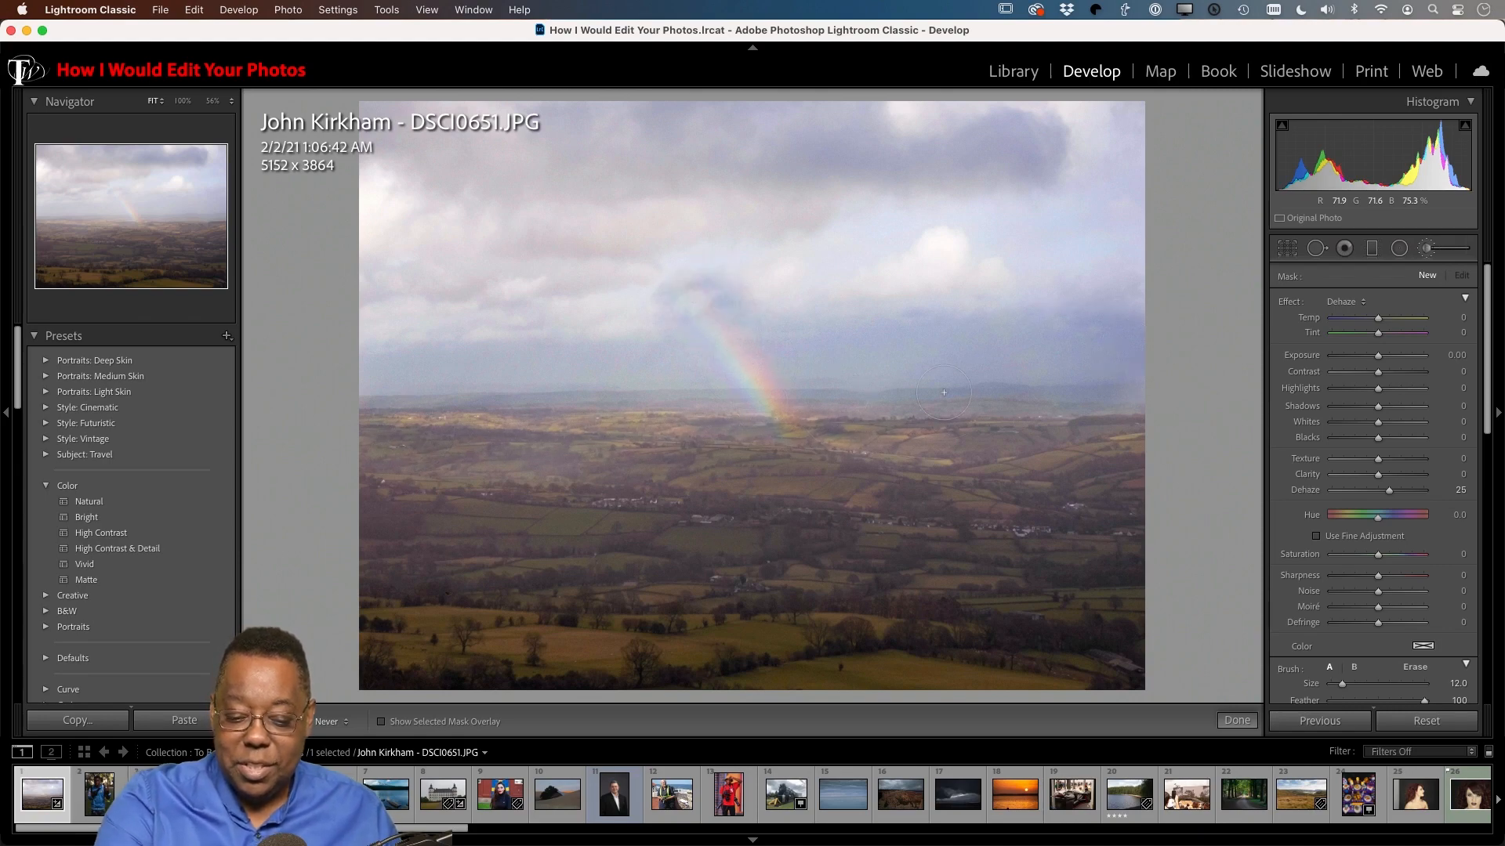
{"action": "left_click_drag", "start_coordinate": [1043, 310], "coordinate": [1050, 290]}
{"action": "key", "text": "h"}
{"action": "mouse_move", "coordinate": [1111, 207]}
{"action": "left_mouse_down"}
{"action": "mouse_move", "coordinate": [1070, 228]}
{"action": "mouse_move", "coordinate": [1117, 184]}
{"action": "mouse_move", "coordinate": [1135, 128]}
{"action": "mouse_move", "coordinate": [1125, 192]}
{"action": "mouse_move", "coordinate": [1050, 220]}
{"action": "mouse_move", "coordinate": [906, 227]}
{"action": "mouse_move", "coordinate": [752, 277]}
{"action": "mouse_move", "coordinate": [707, 269]}
{"action": "mouse_move", "coordinate": [581, 348]}
{"action": "mouse_move", "coordinate": [496, 363]}
{"action": "left_mouse_up"}
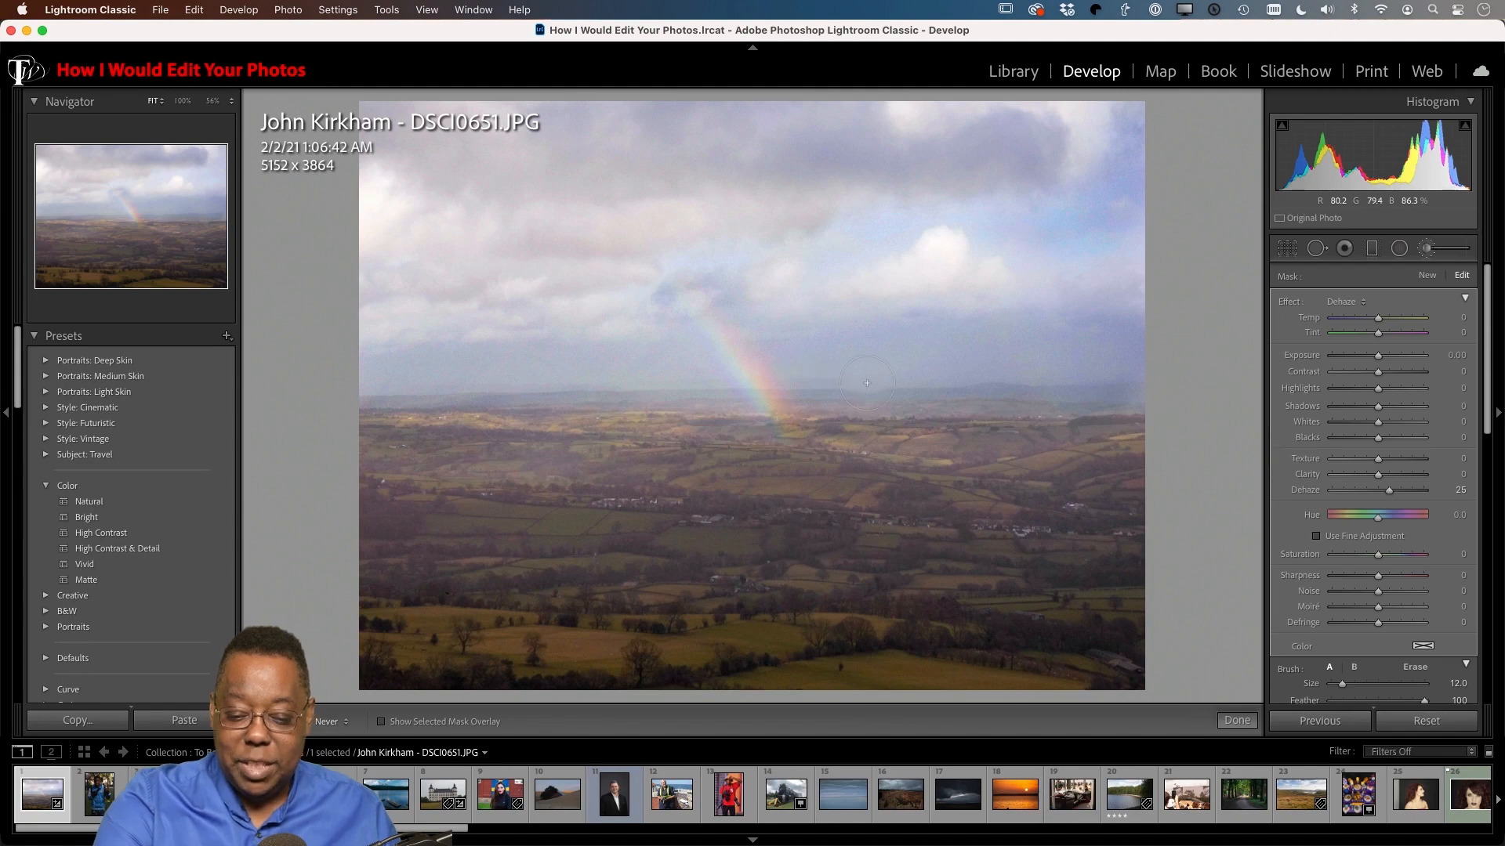
{"action": "mouse_move", "coordinate": [646, 421]}
{"action": "left_mouse_down"}
{"action": "mouse_move", "coordinate": [789, 446]}
{"action": "mouse_move", "coordinate": [790, 429]}
{"action": "mouse_move", "coordinate": [815, 464]}
{"action": "mouse_move", "coordinate": [879, 424]}
{"action": "mouse_move", "coordinate": [1107, 390]}
{"action": "mouse_move", "coordinate": [1058, 367]}
{"action": "left_mouse_up"}
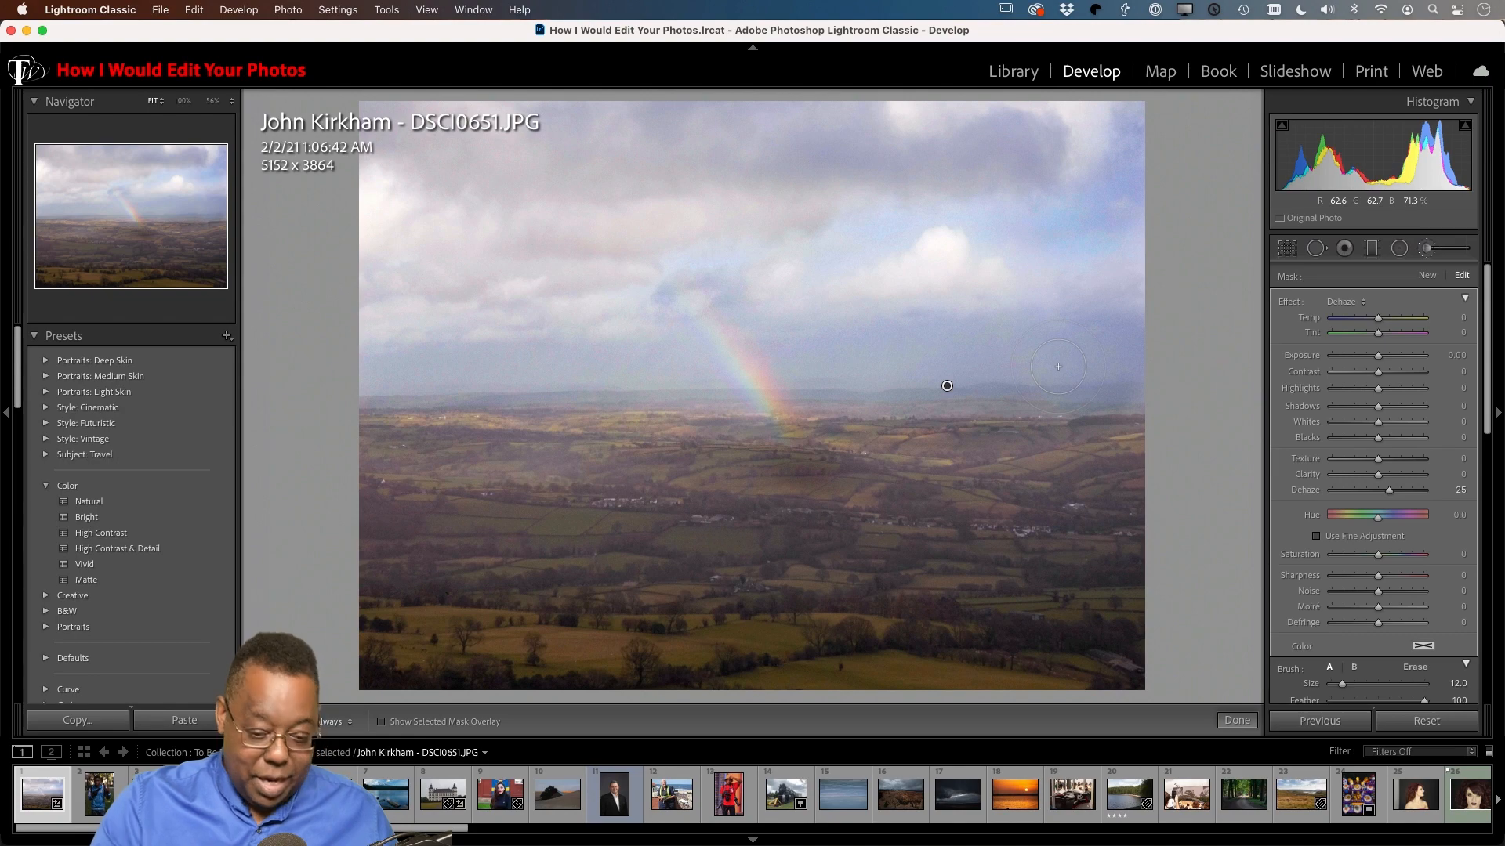
Step: Erase the brush mask around the rainbow's upper end and delete the whole brush adjustment
{"action": "key", "text": "alt"}
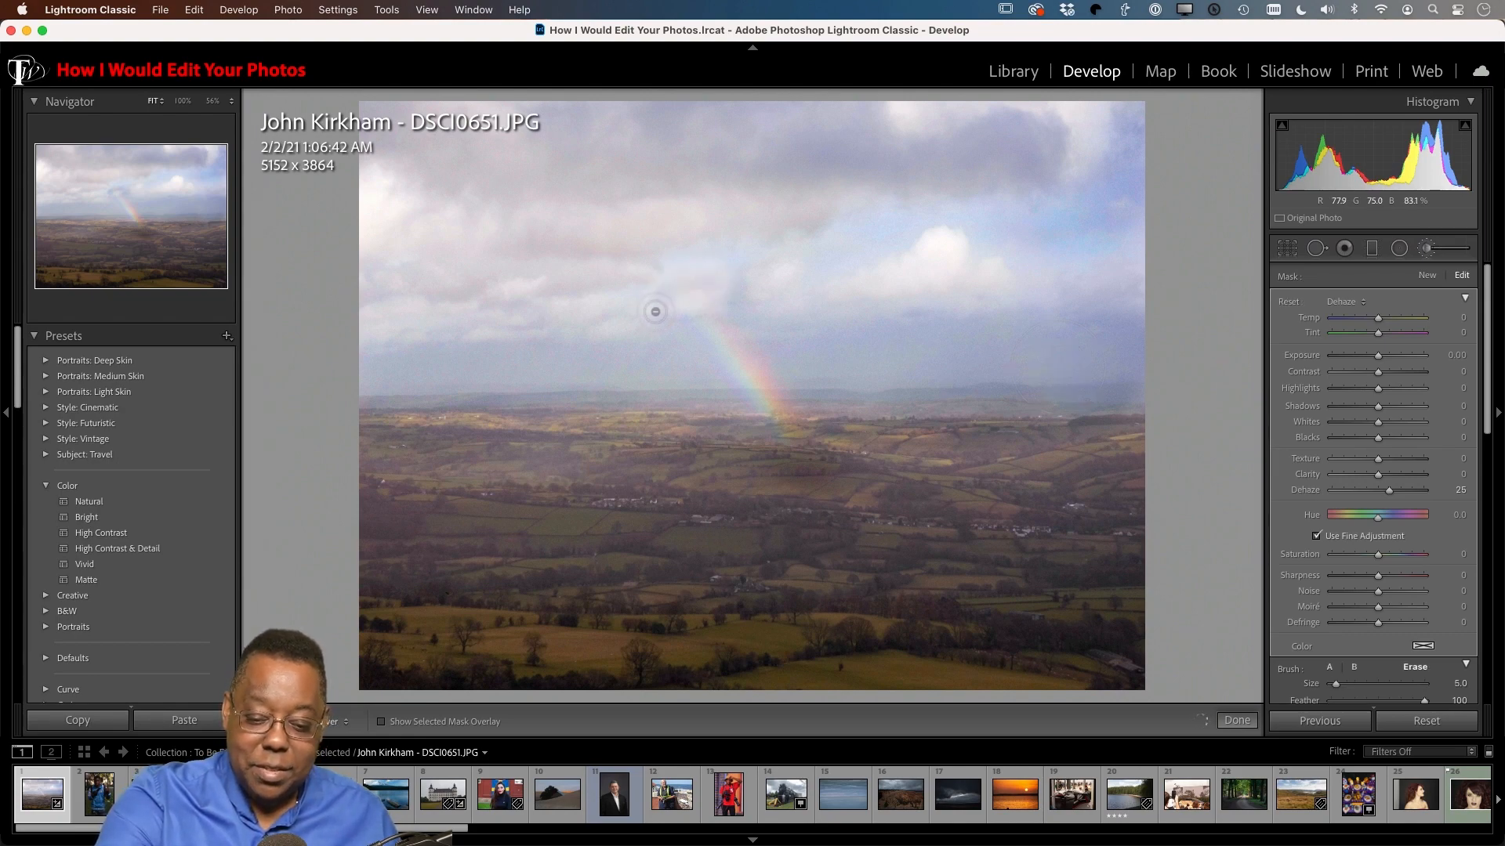
{"action": "key", "text": "h"}
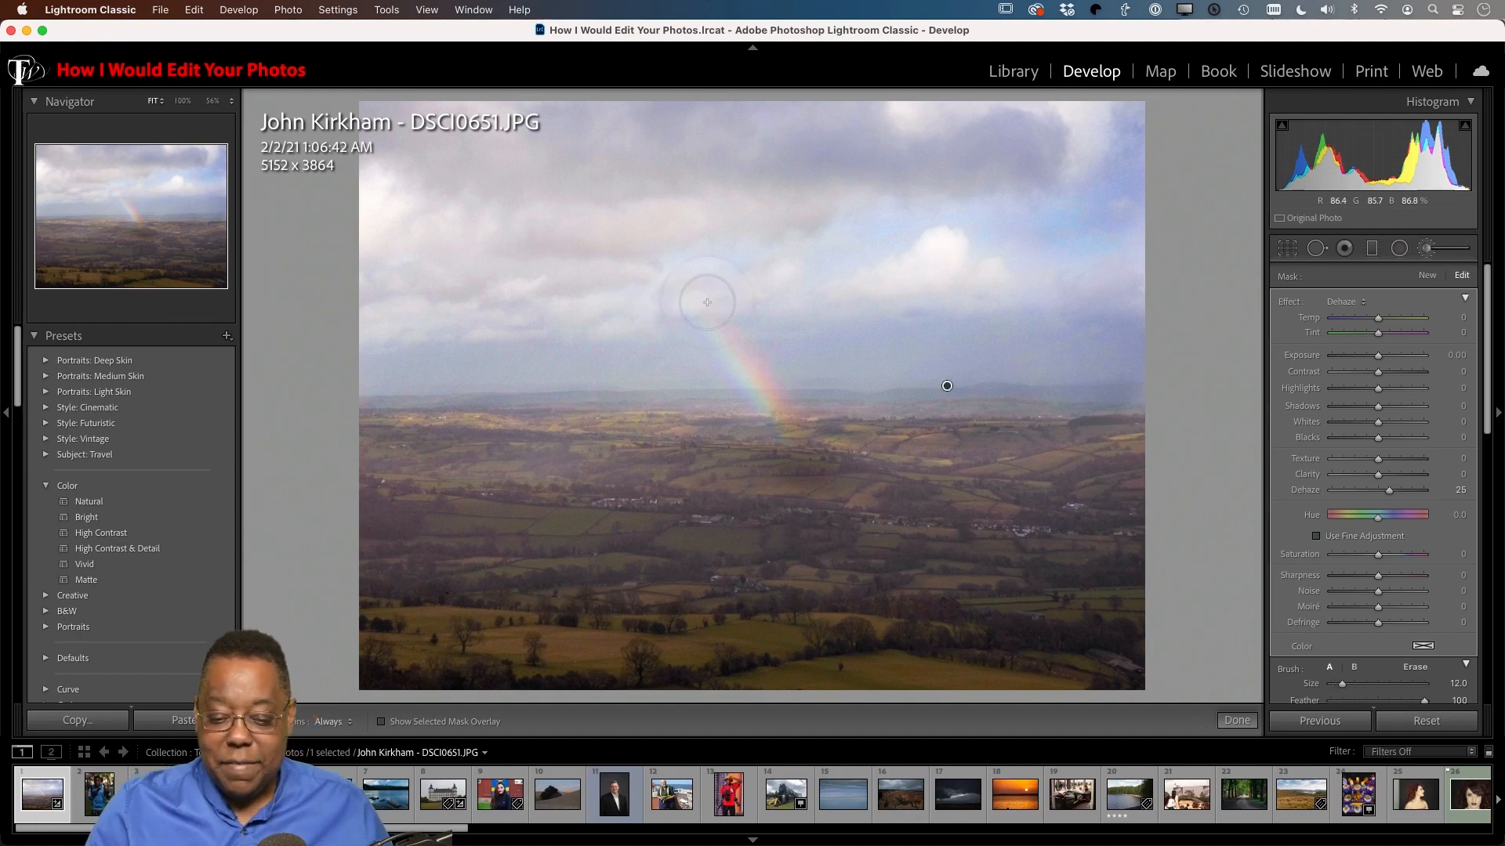
{"action": "key", "text": "h"}
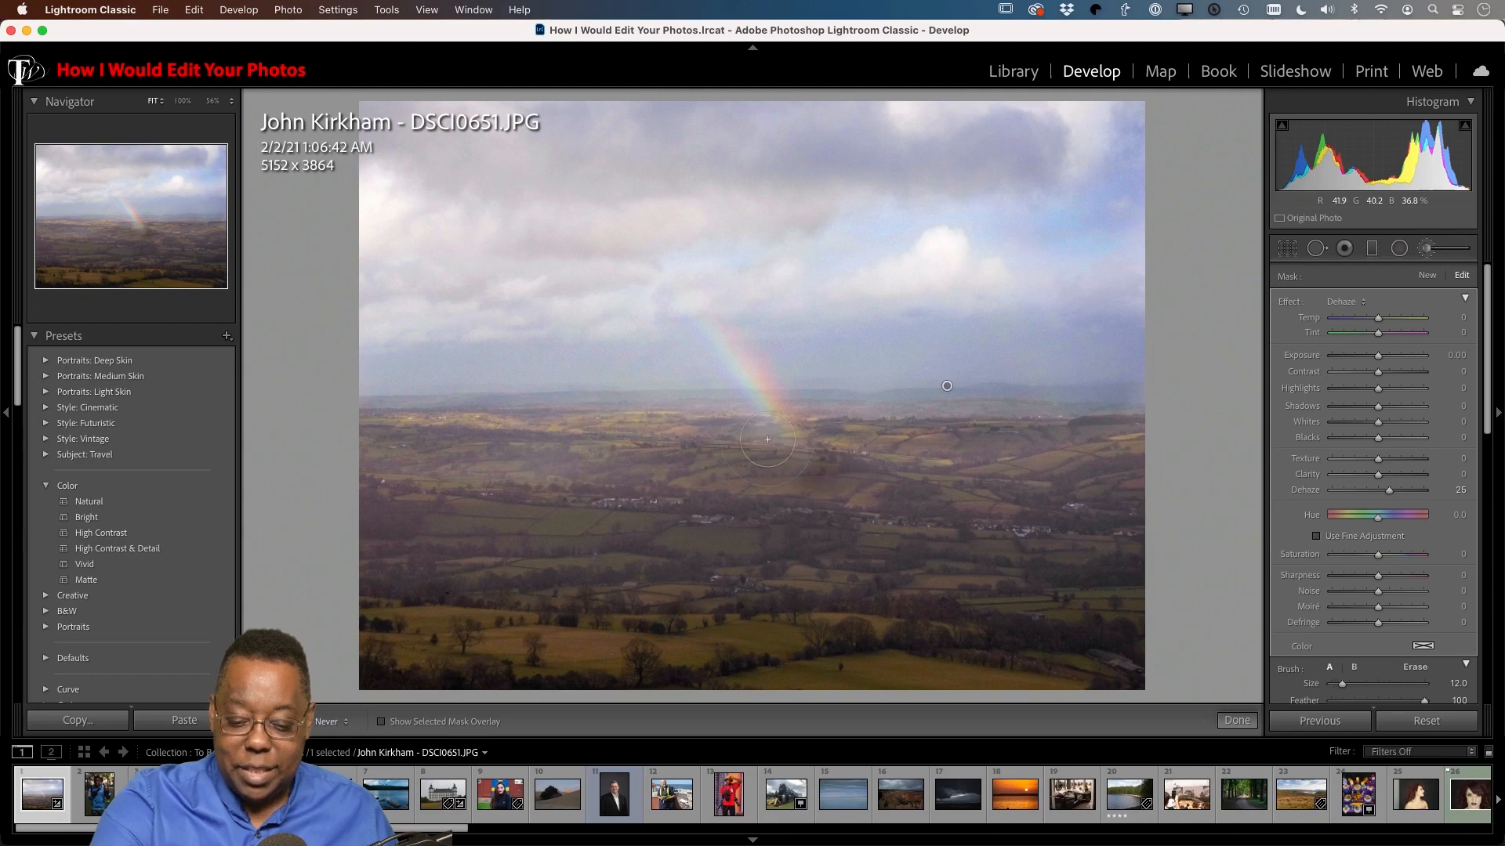
{"action": "key", "text": "h"}
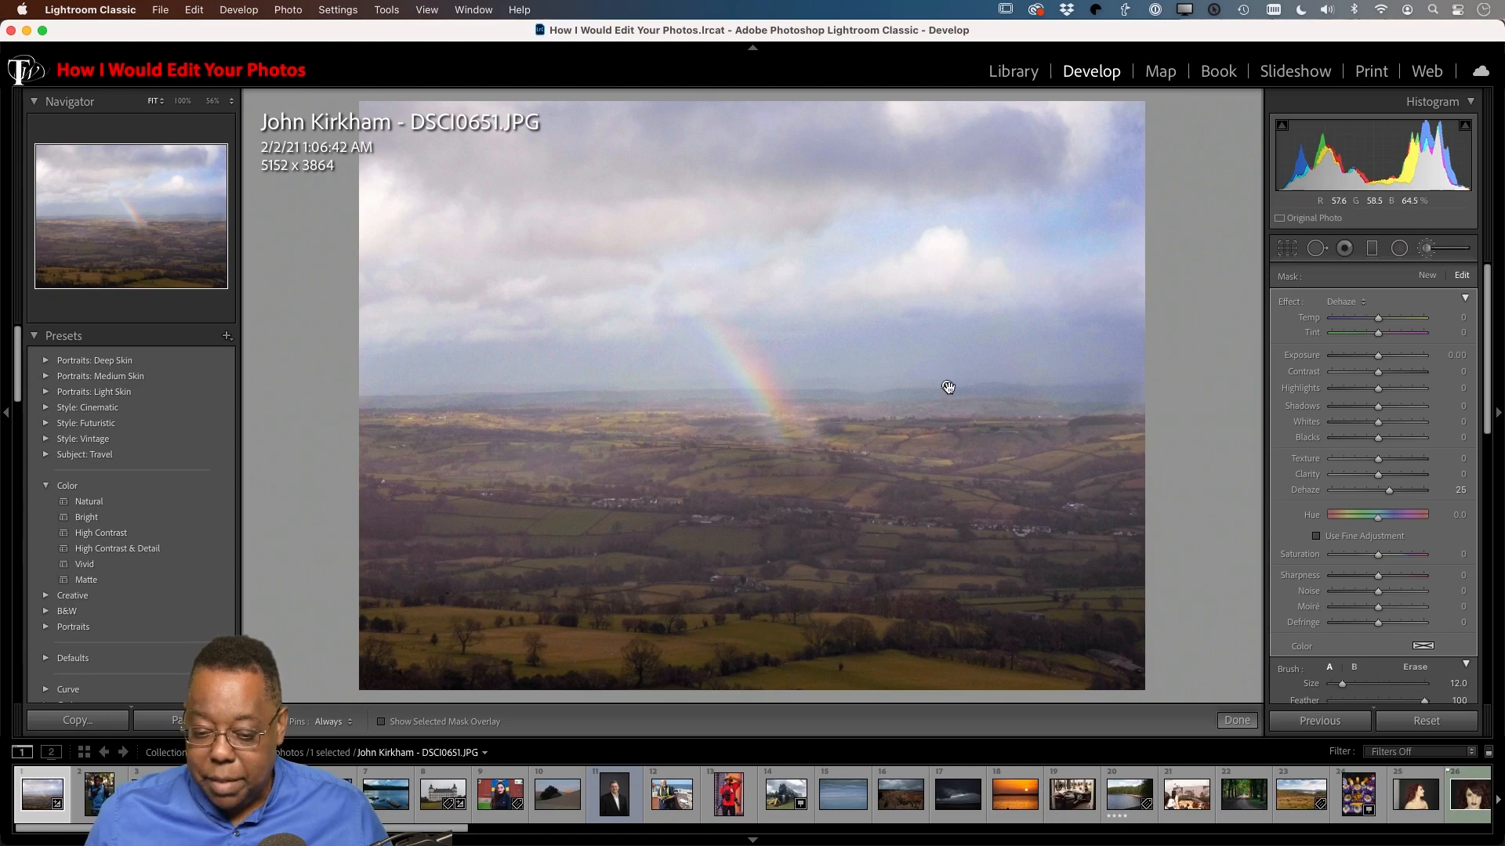
{"action": "key", "text": "Delete"}
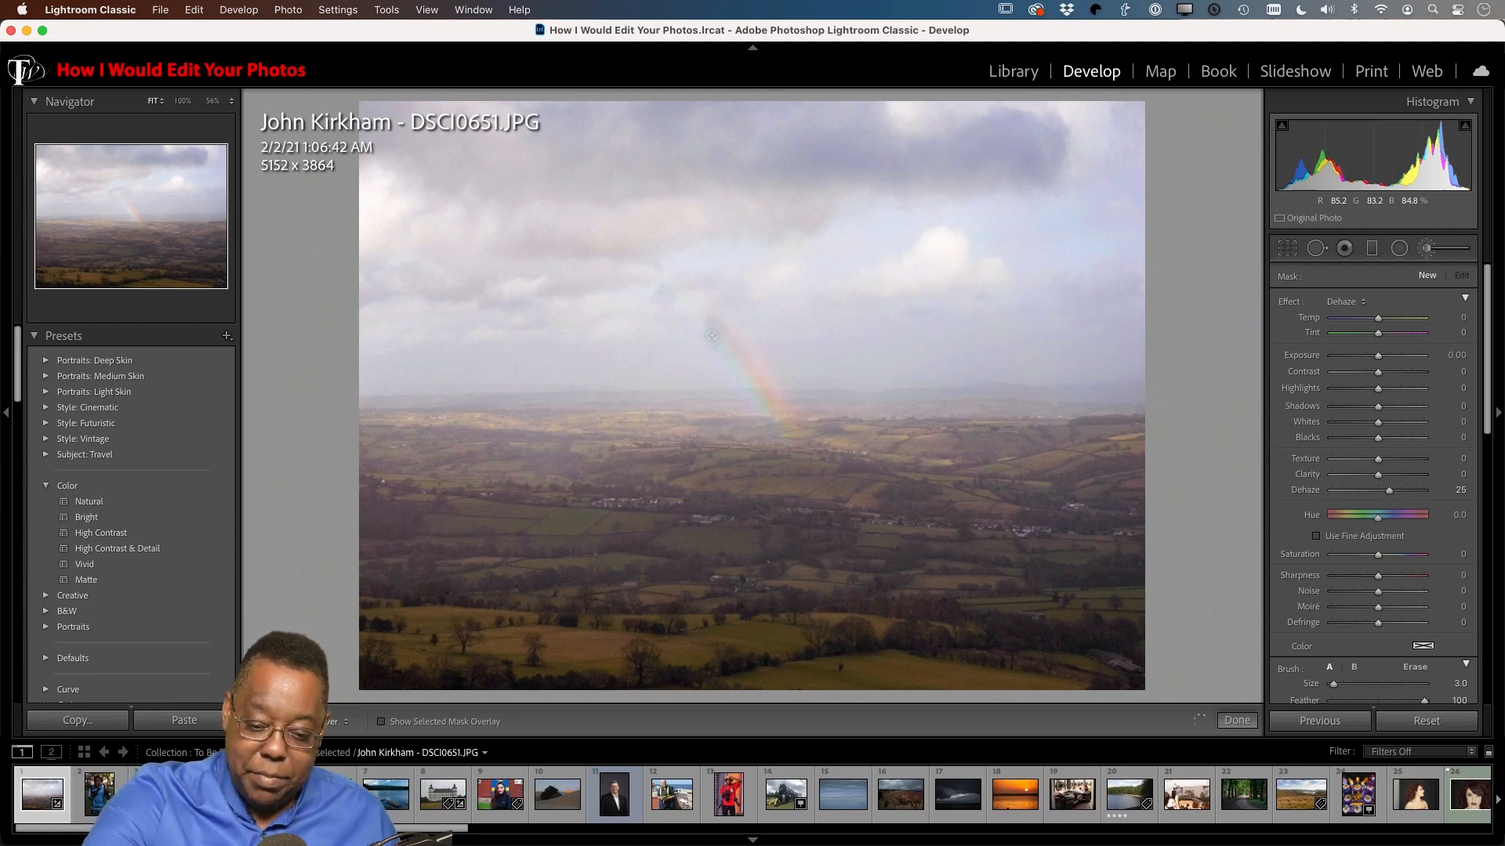
Step: Paint a new Dehaze brush mask along only the rainbow with a brush size of 3
{"action": "mouse_move", "coordinate": [765, 394]}
{"action": "left_mouse_down"}
{"action": "mouse_move", "coordinate": [785, 420]}
{"action": "mouse_move", "coordinate": [729, 314]}
{"action": "mouse_move", "coordinate": [744, 360]}
{"action": "left_mouse_up"}
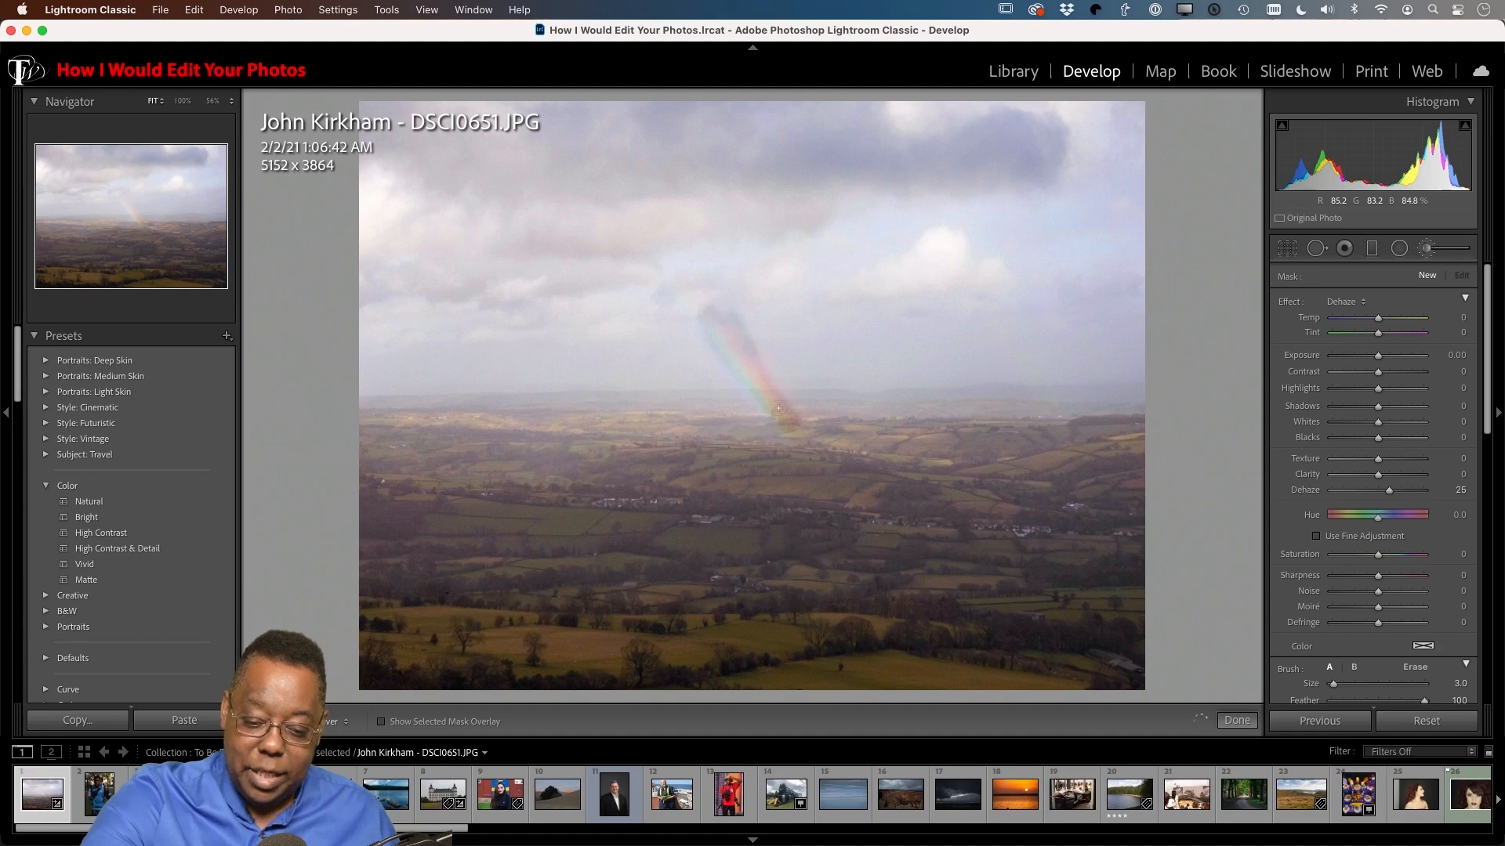
{"action": "mouse_move", "coordinate": [710, 310]}
{"action": "left_mouse_down"}
{"action": "mouse_move", "coordinate": [764, 417]}
{"action": "mouse_move", "coordinate": [694, 328]}
{"action": "left_mouse_up"}
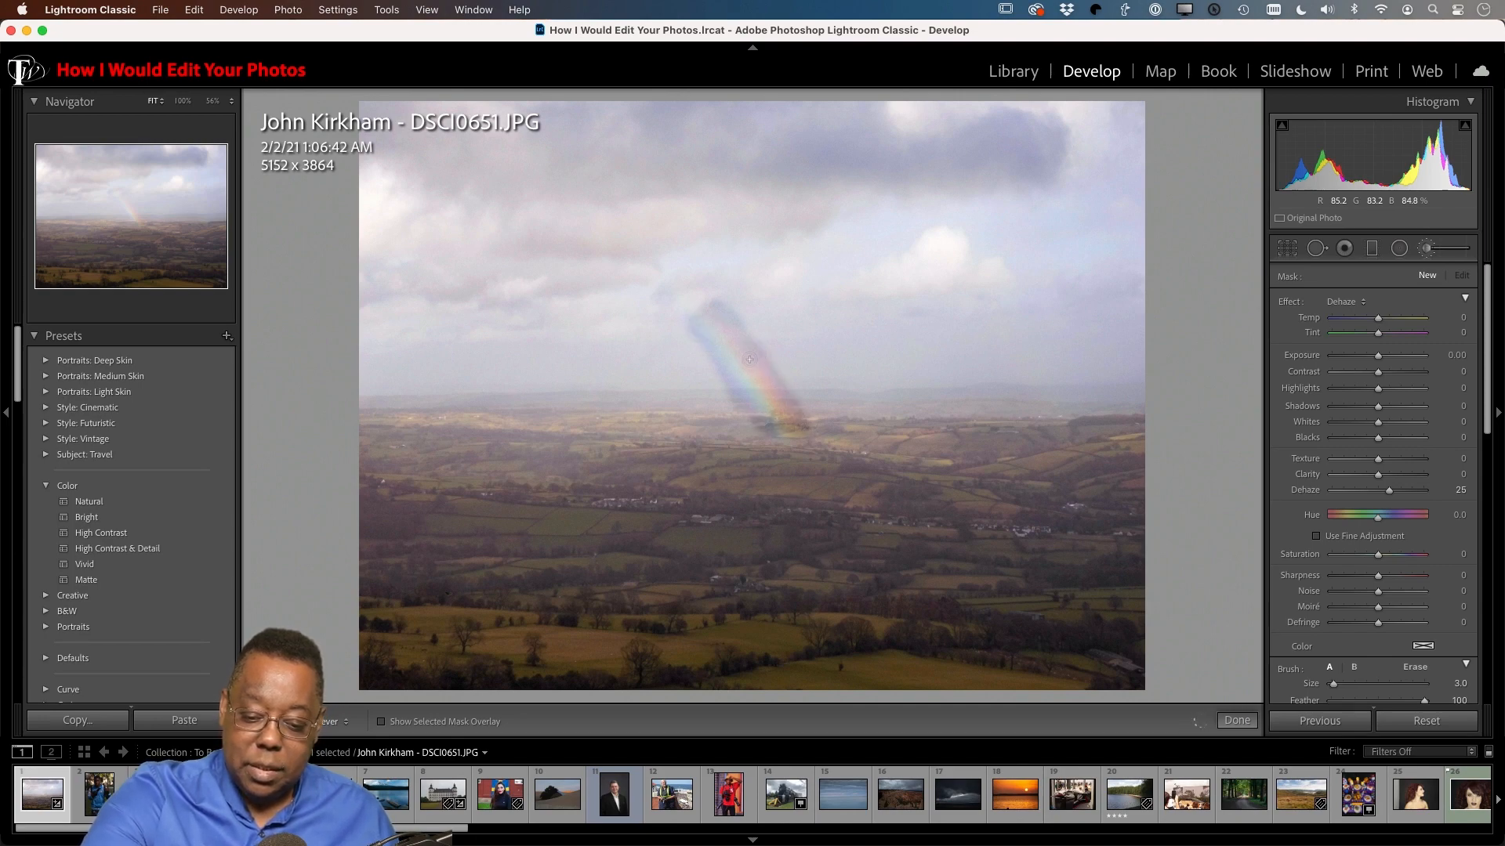
{"action": "left_click_drag", "start_coordinate": [772, 390], "coordinate": [772, 390]}
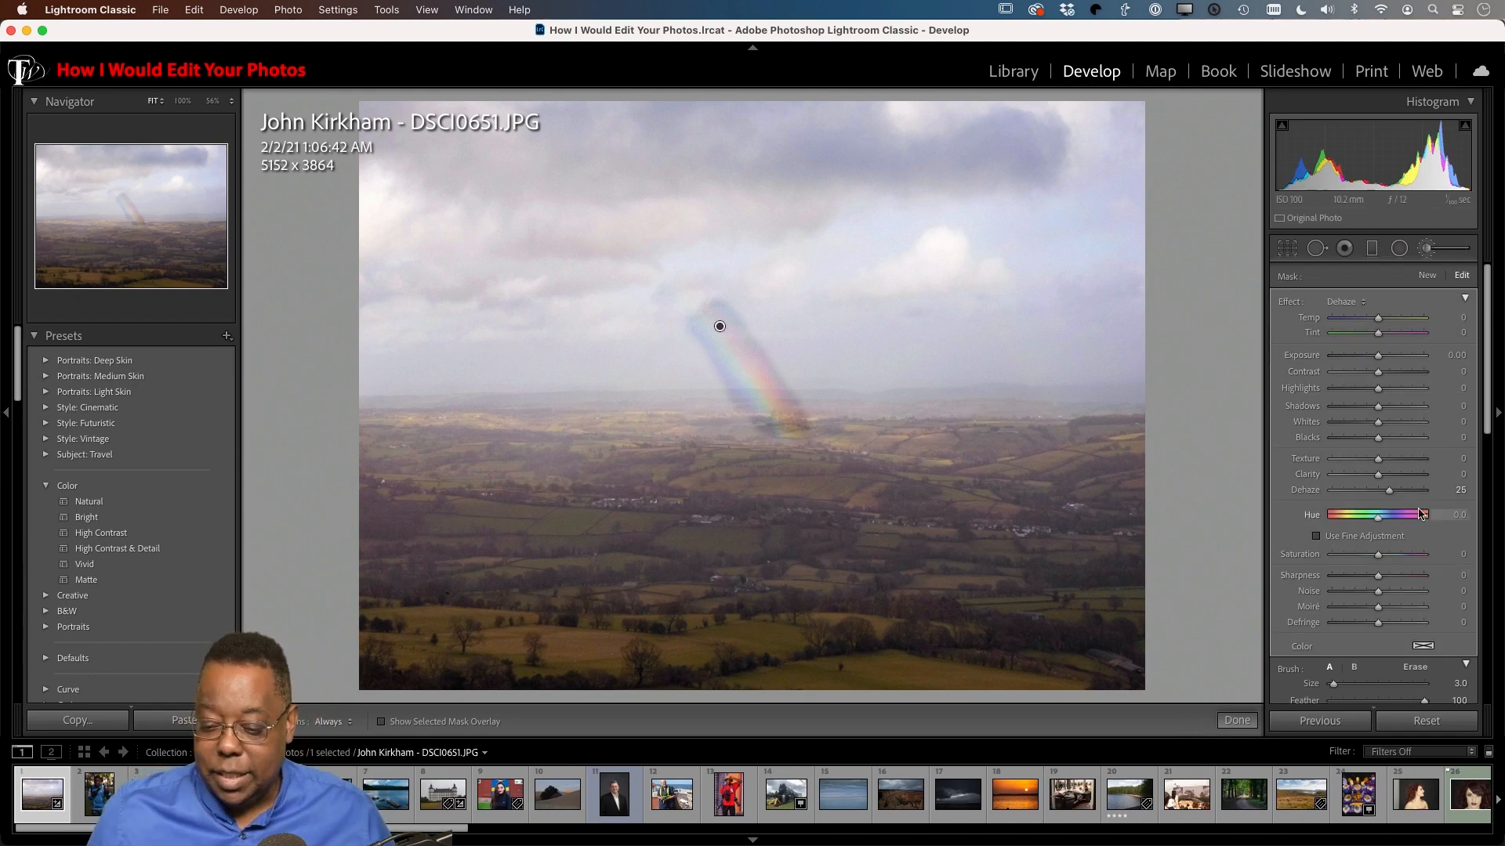
Step: Set the rainbow mask's Dehaze to 10 and refine the mask along the rainbow's edges
{"action": "left_click_drag", "start_coordinate": [1388, 497], "coordinate": [1387, 497]}
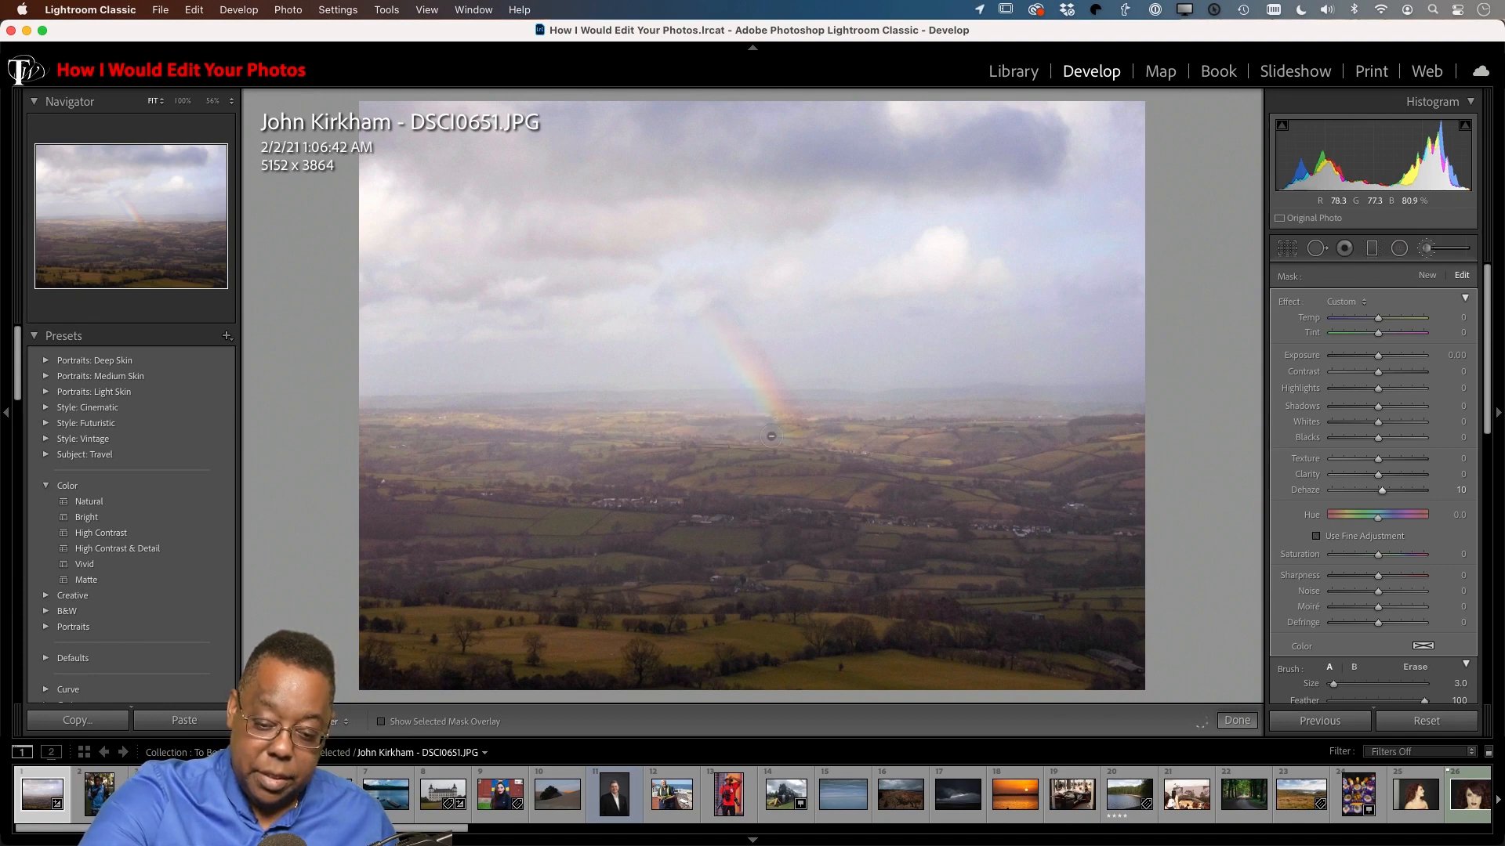
{"action": "left_click_drag", "start_coordinate": [734, 300], "coordinate": [762, 348]}
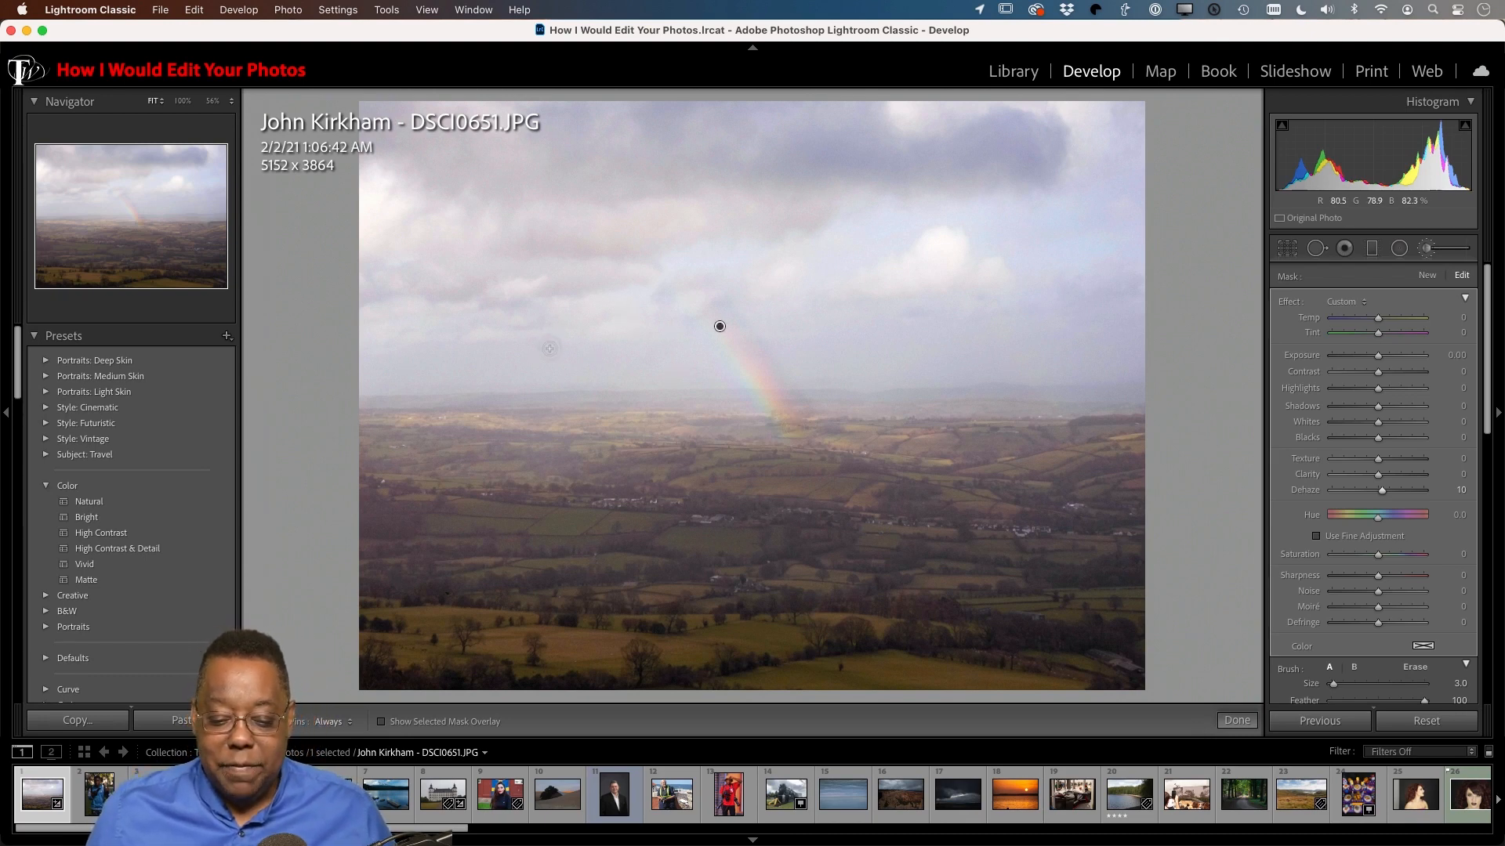
Step: Set the rainbow brush mask's Dehaze to 18, checking the rainbow with the adjustment pin hidden
{"action": "scroll", "coordinate": [529, 370], "scroll_direction": "up", "scroll_amount": 3}
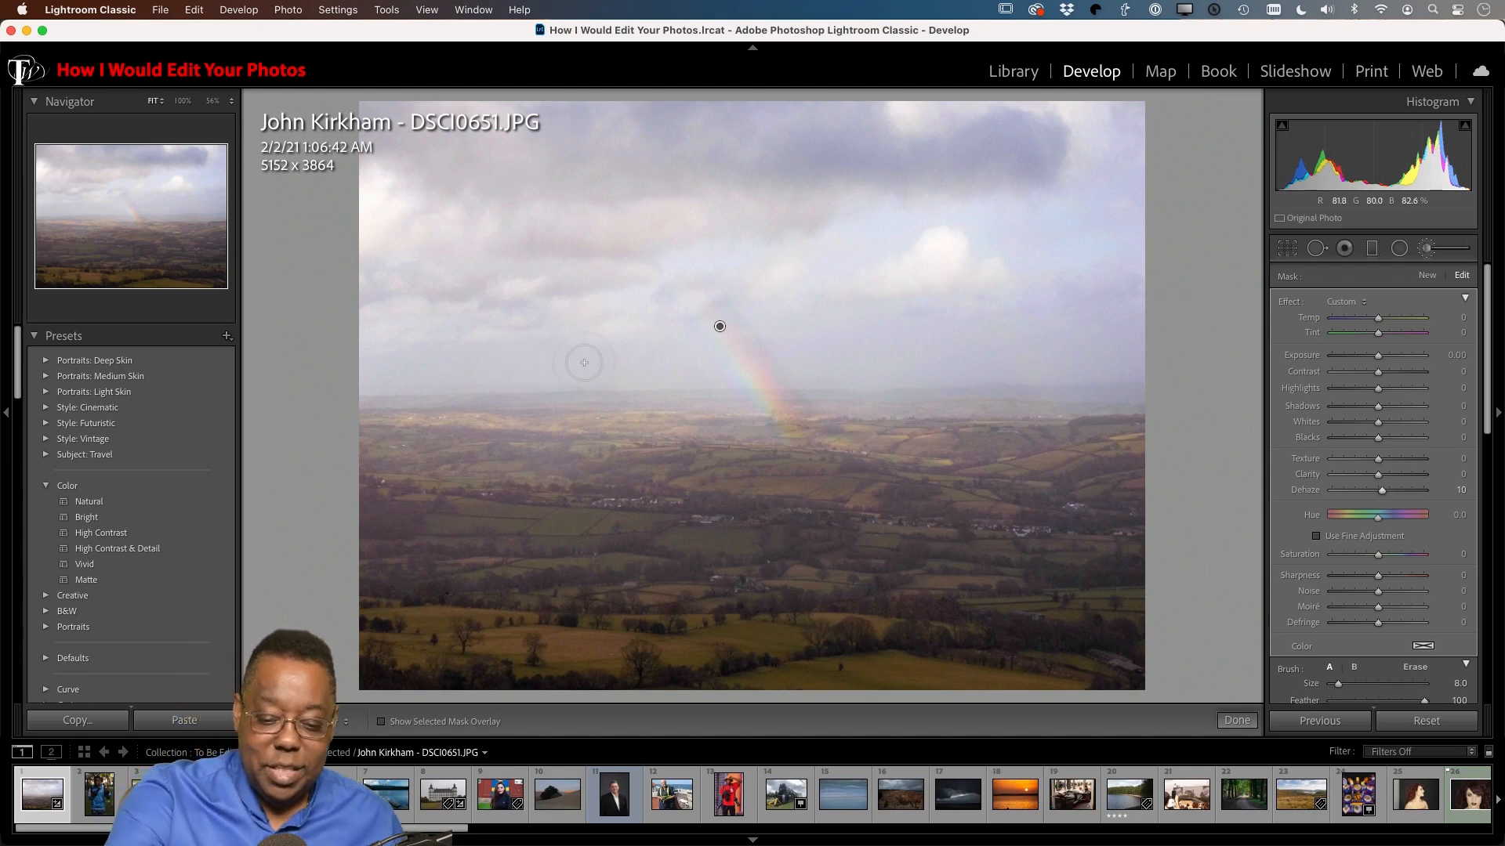
{"action": "key", "text": "h"}
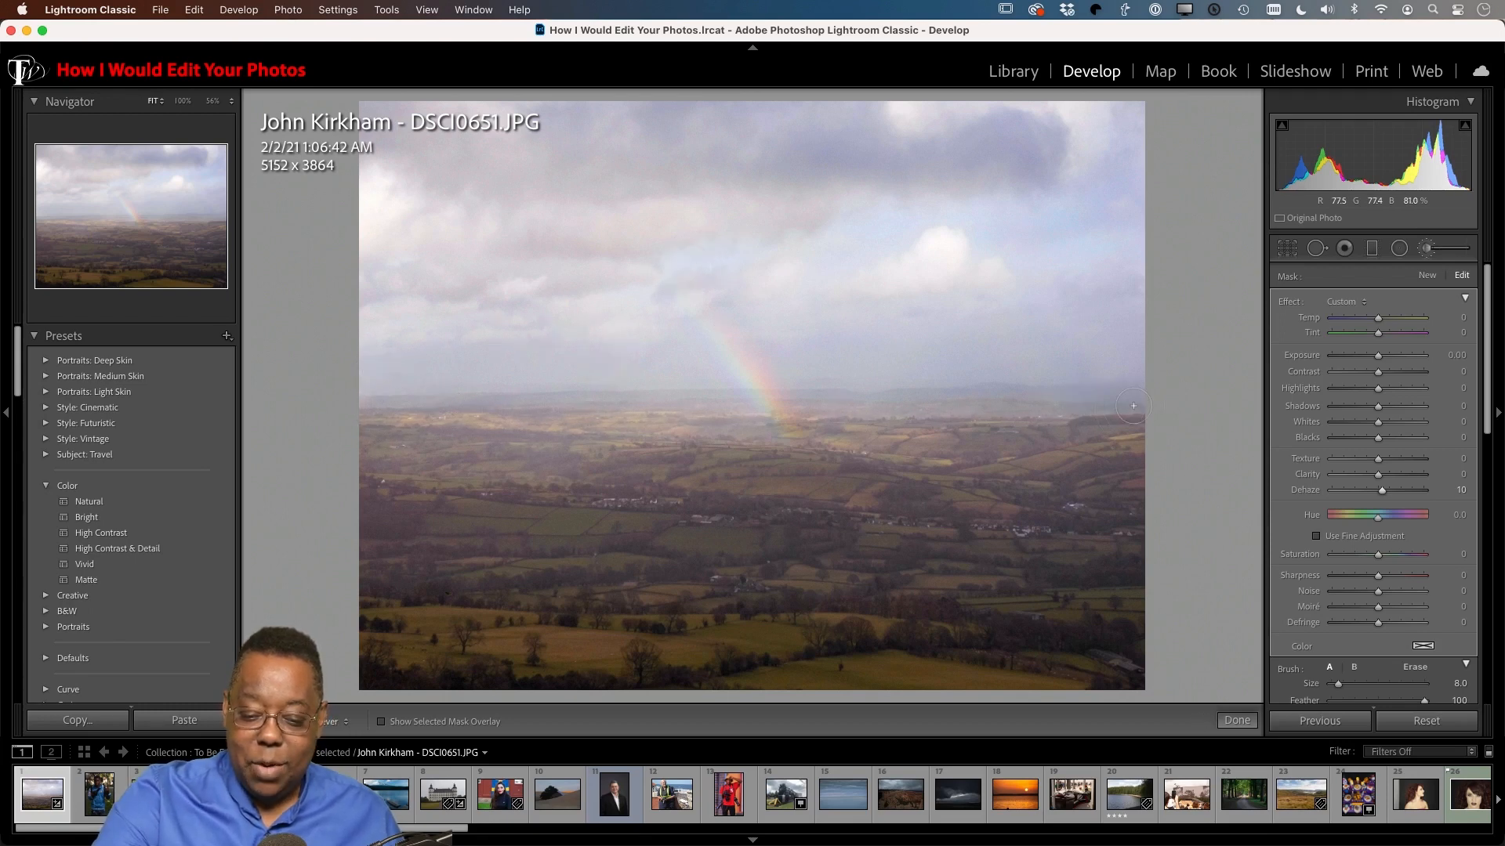
{"action": "left_click", "coordinate": [720, 326]}
{"action": "key", "text": "bracketright"}
{"action": "key", "text": "bracketright"}
{"action": "key", "text": "bracketright"}
{"action": "key", "text": "bracketright"}
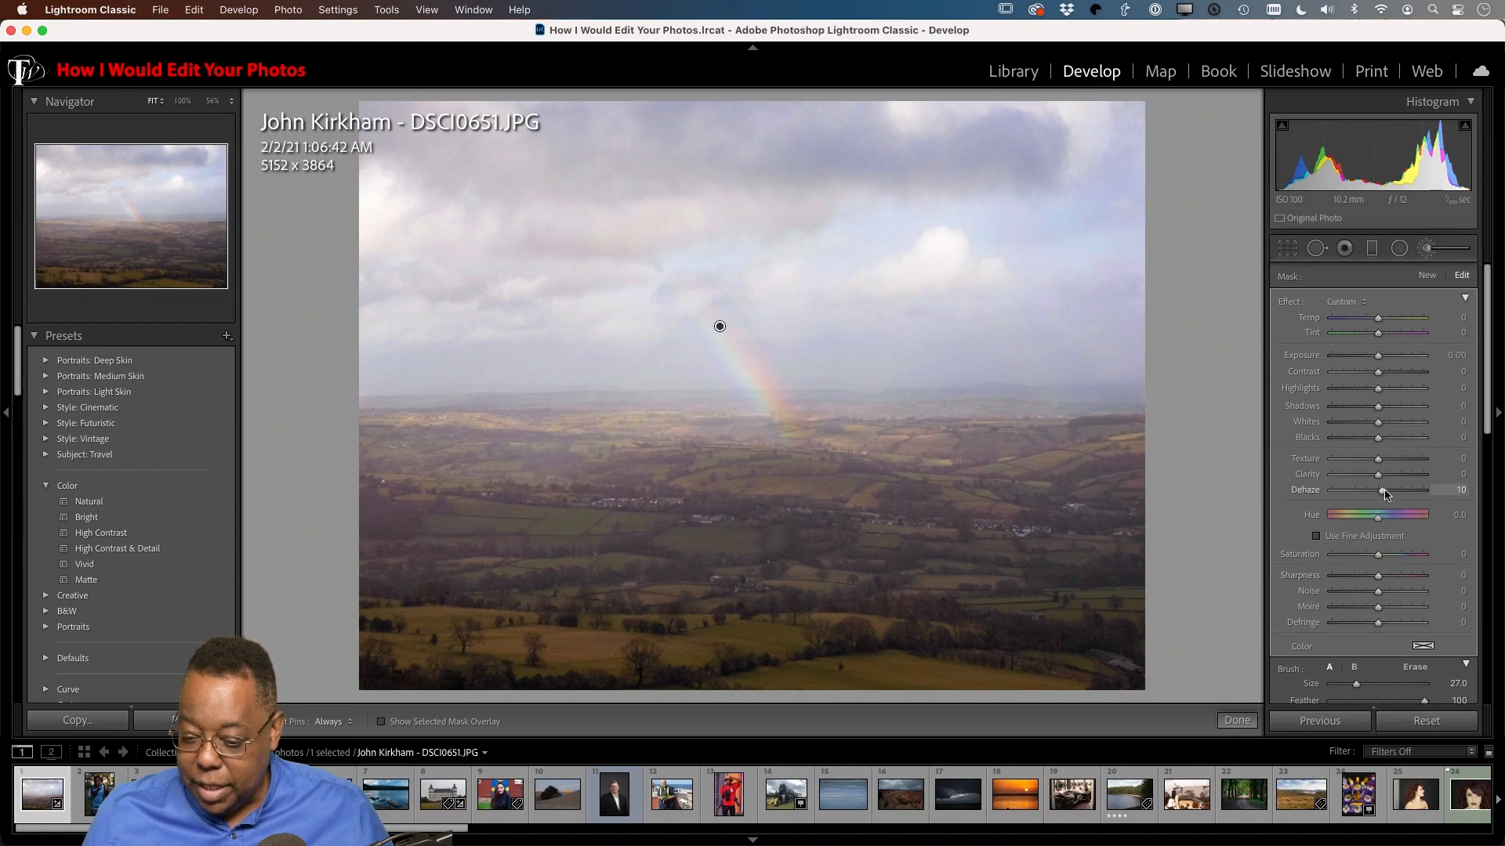
{"action": "mouse_move", "coordinate": [1385, 492]}
{"action": "left_mouse_down"}
{"action": "mouse_move", "coordinate": [1422, 492]}
{"action": "mouse_move", "coordinate": [1385, 503]}
{"action": "left_mouse_up"}
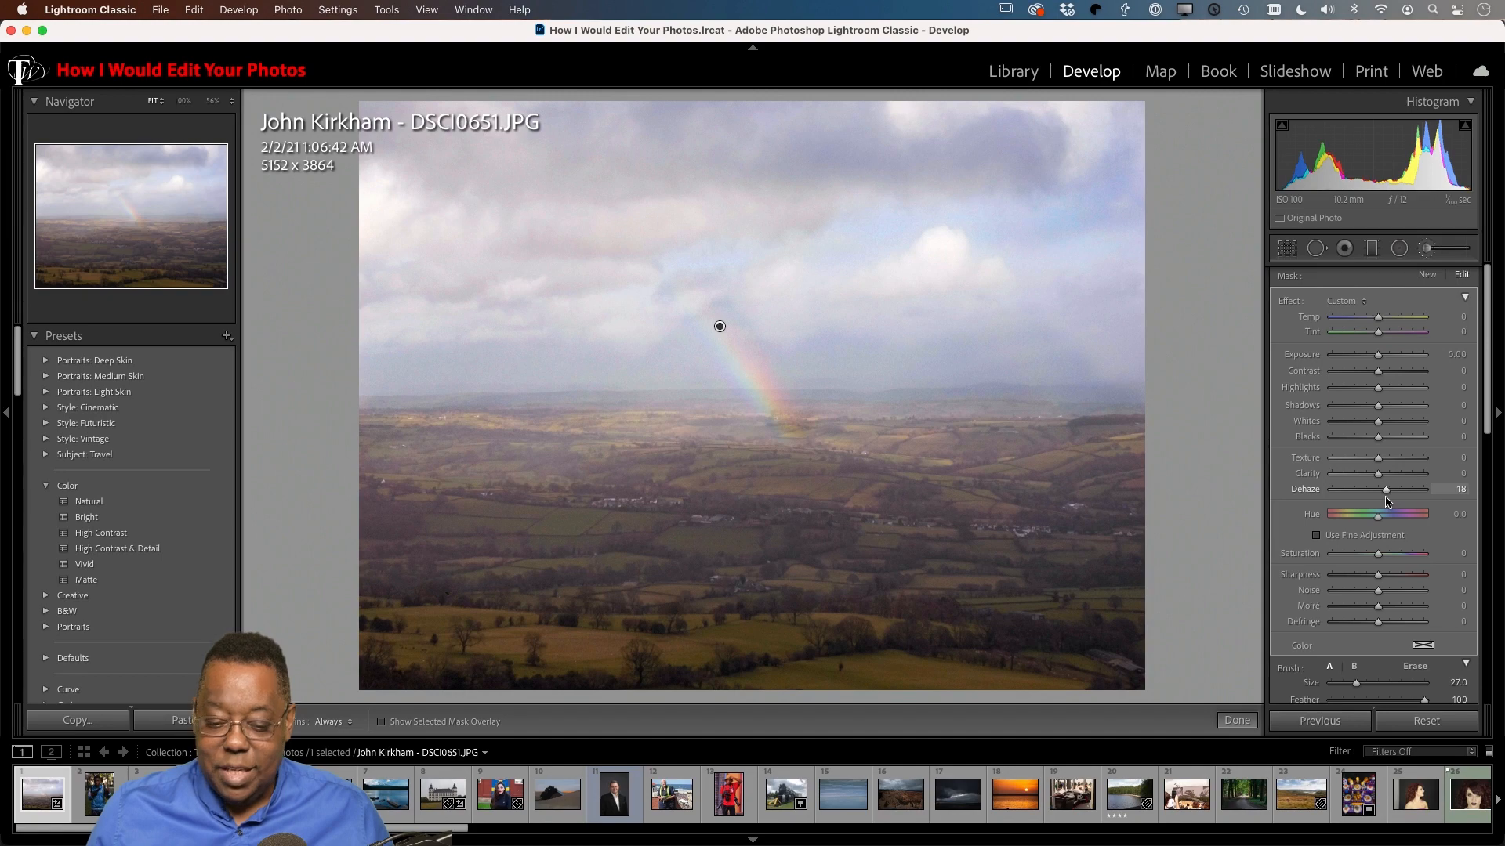
{"action": "scroll", "coordinate": [1385, 502], "scroll_direction": "down", "scroll_amount": 1}
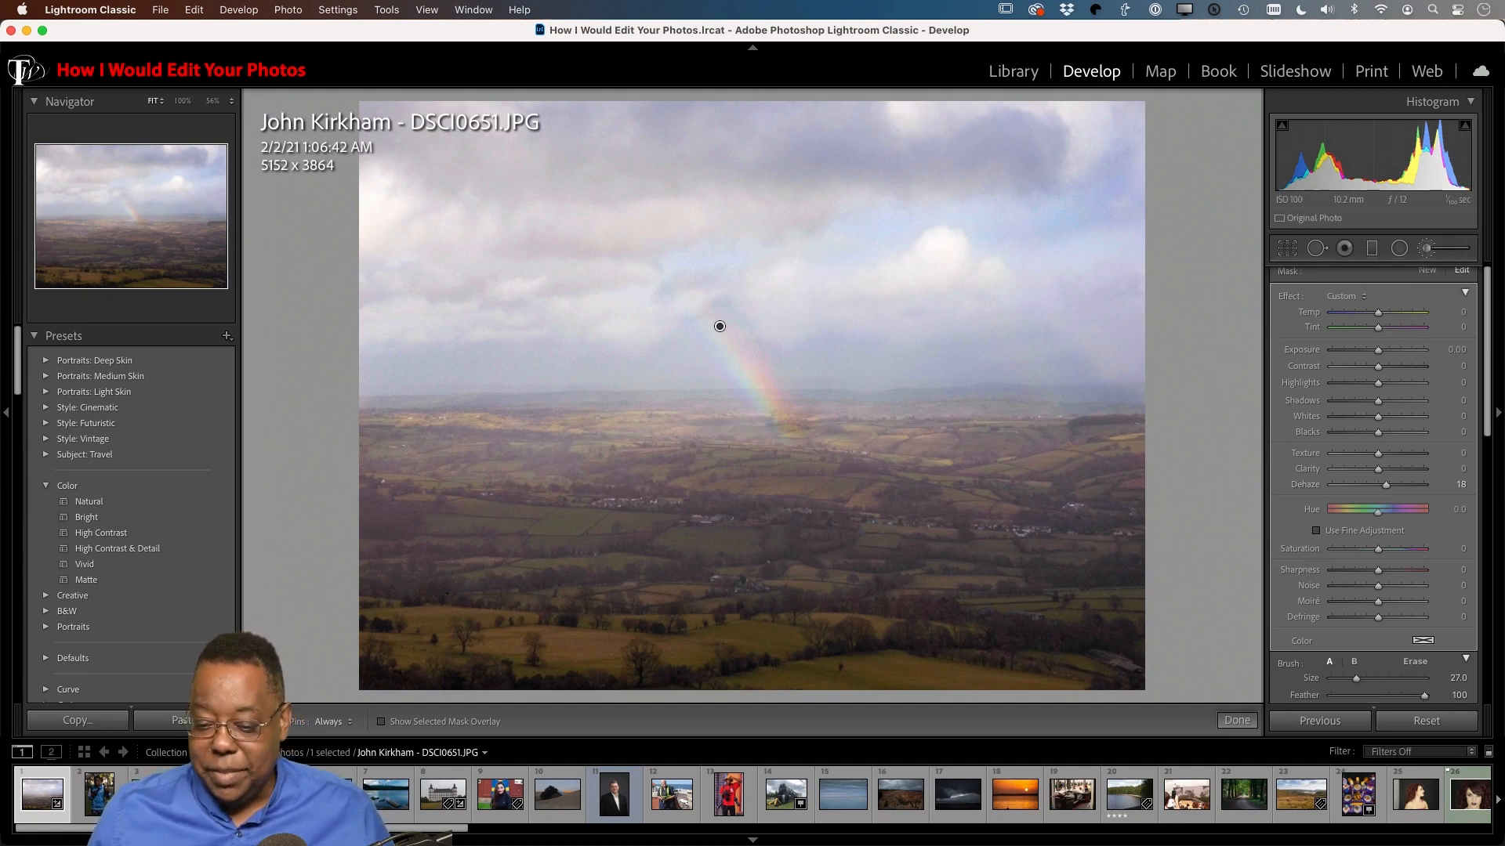
Step: Close the brush adjustment and set the whole photo's Contrast to +38
{"action": "left_click", "coordinate": [1427, 247]}
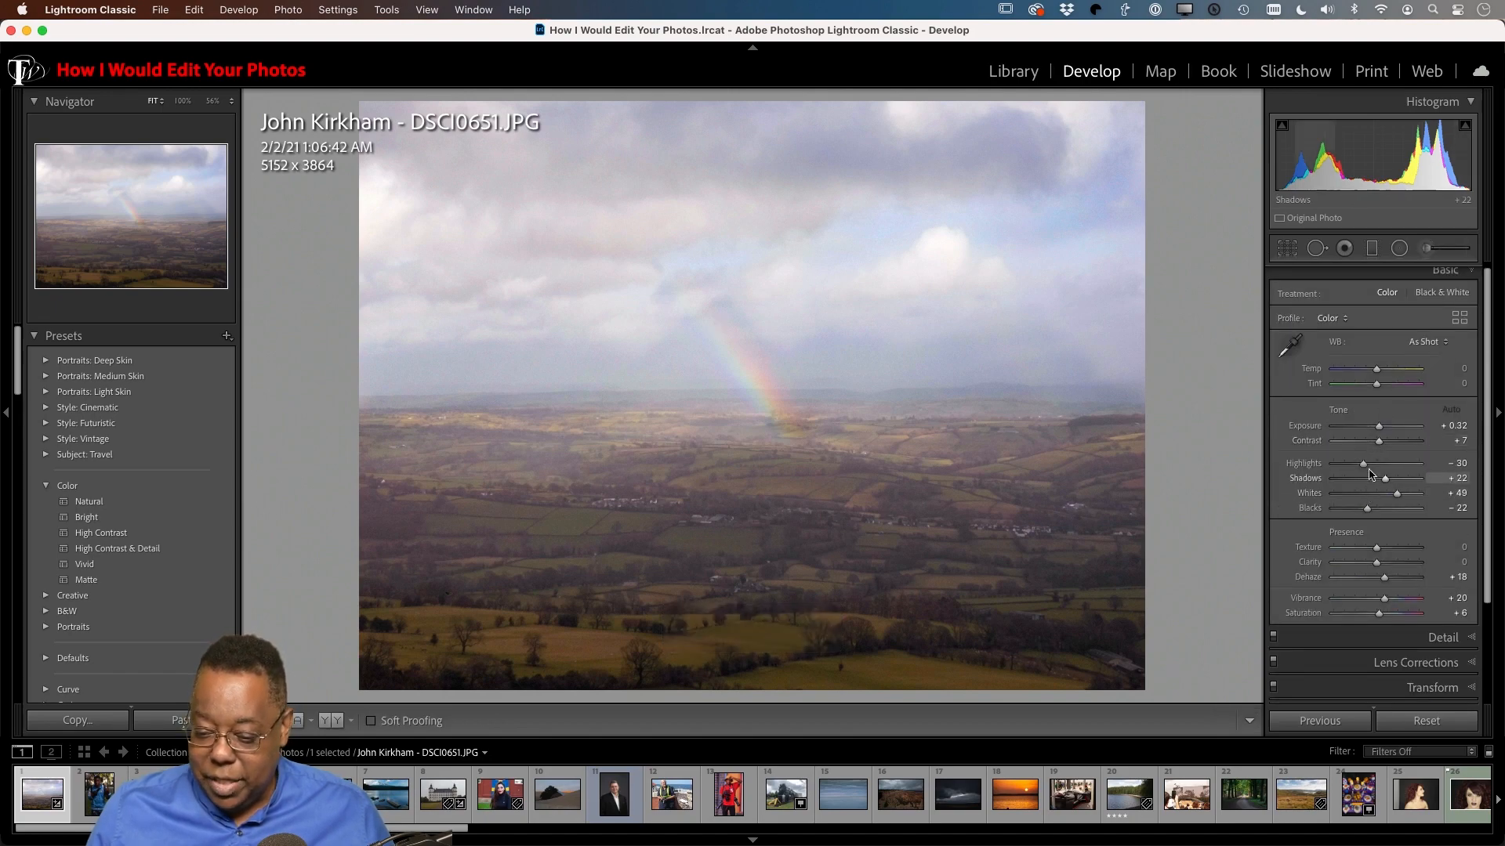
{"action": "left_click_drag", "start_coordinate": [1379, 447], "coordinate": [1394, 448]}
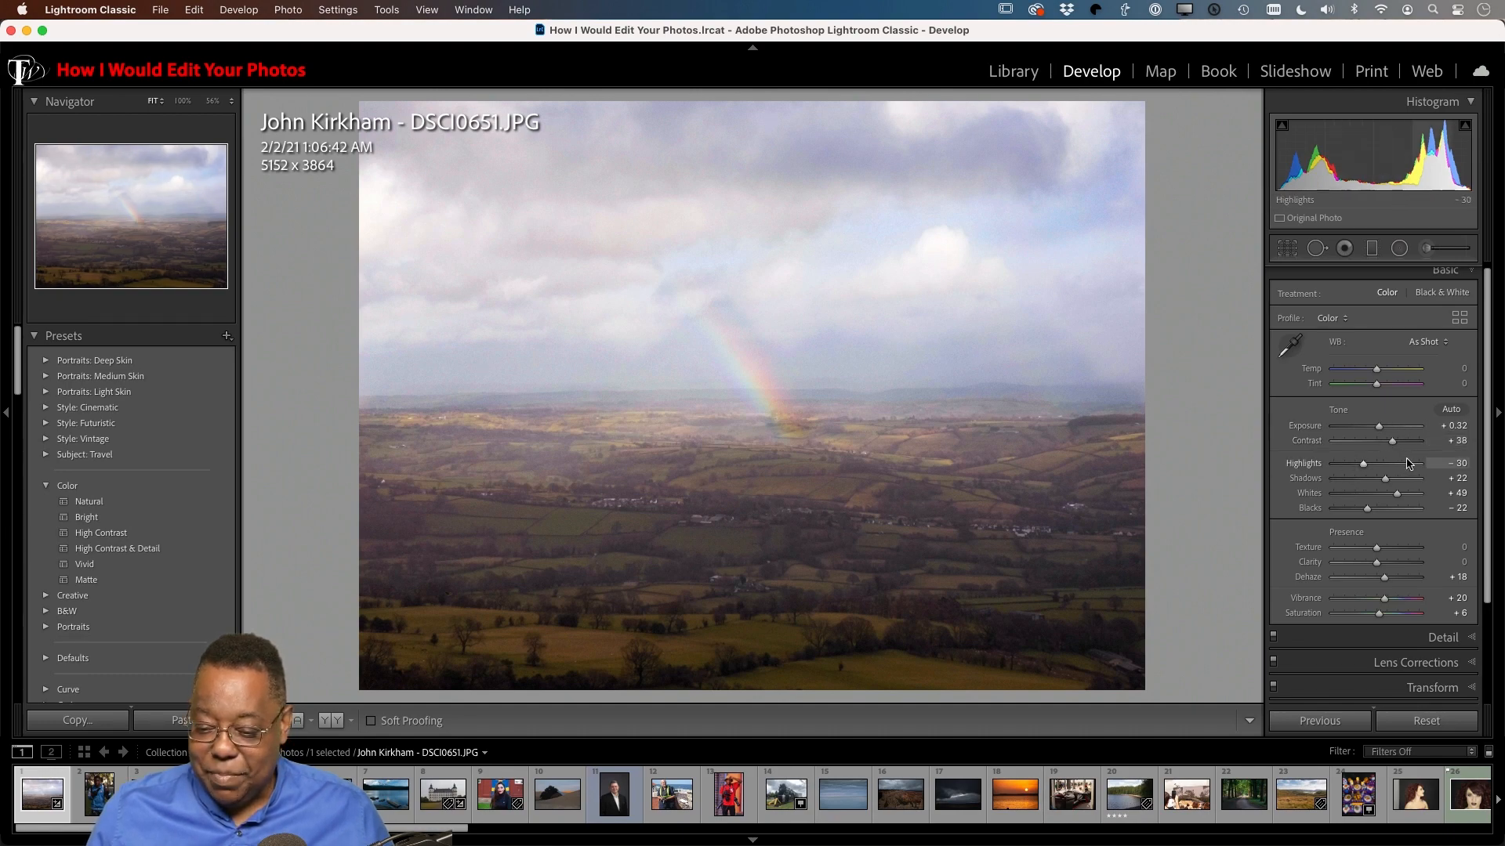
Step: Try a graduated filter over the sky with Dehaze 25, swap that for Exposure -0.38, reset it and delete the filter
{"action": "left_click", "coordinate": [1371, 249]}
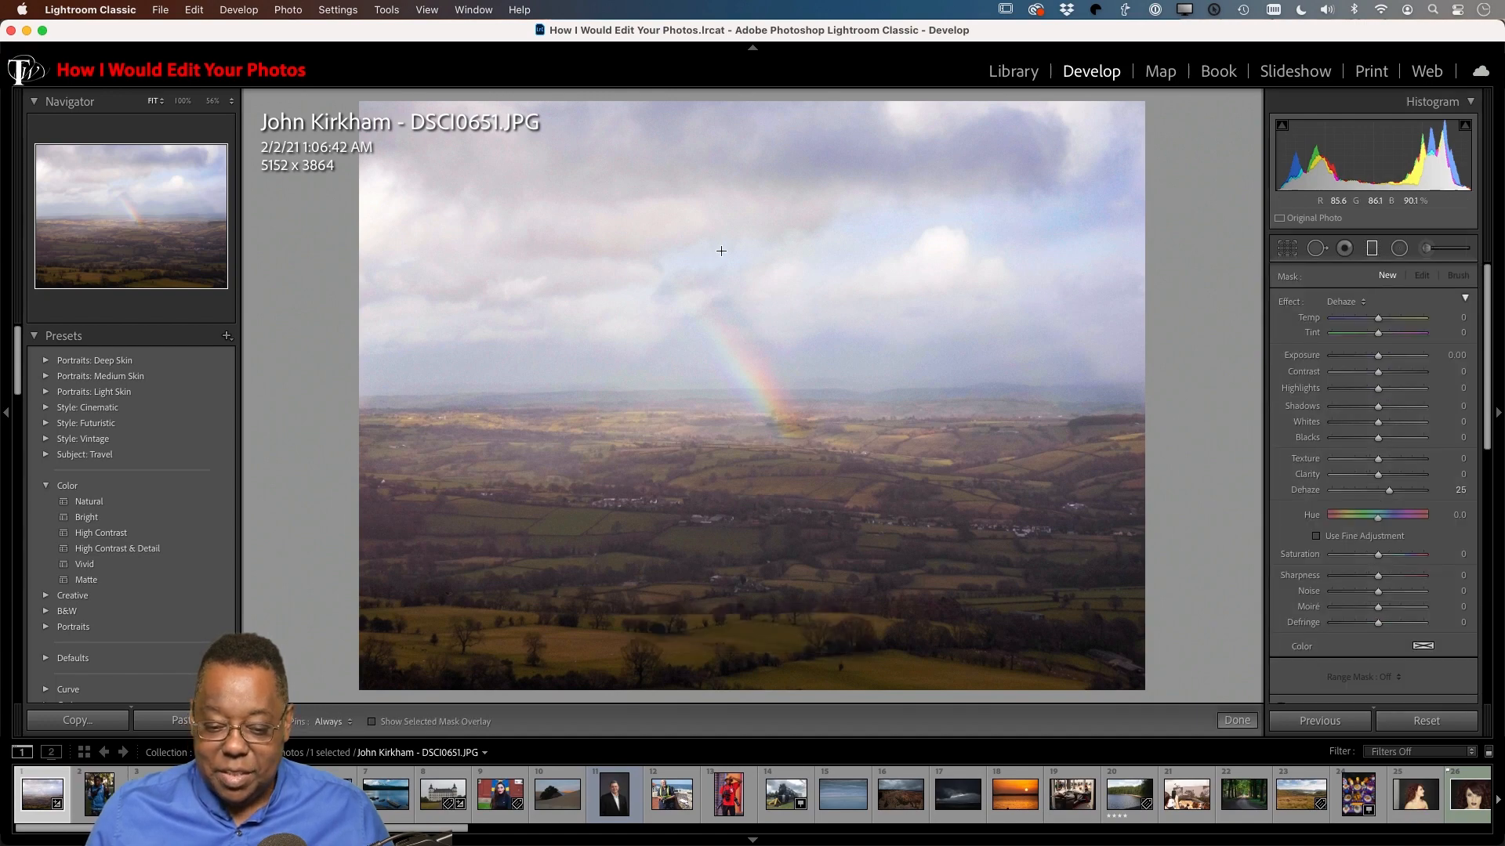
{"action": "left_click_drag", "start_coordinate": [719, 253], "coordinate": [722, 412]}
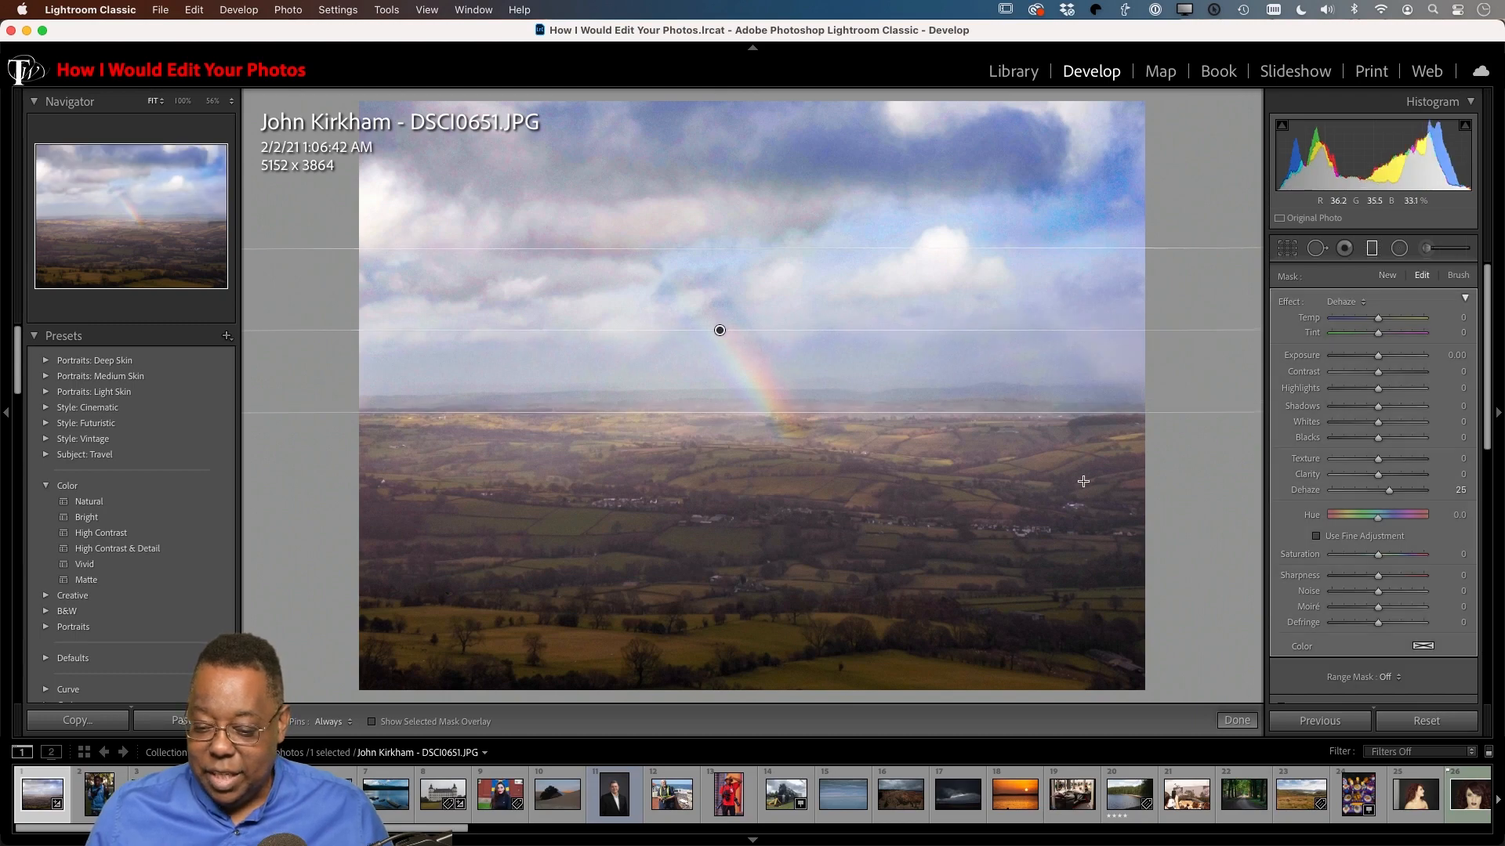
{"action": "double_click", "coordinate": [1391, 494]}
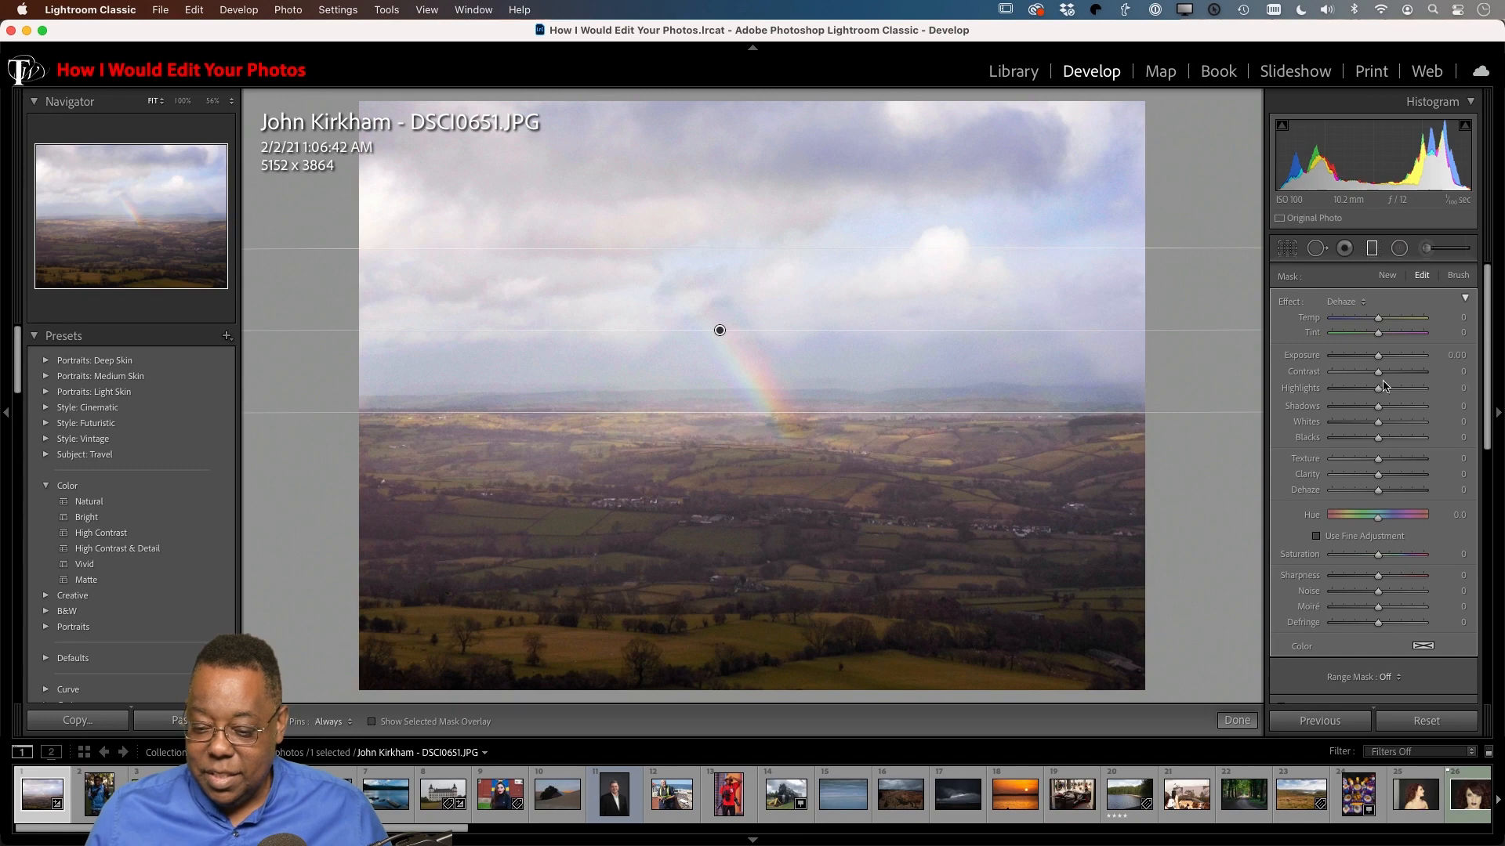
{"action": "left_click_drag", "start_coordinate": [1380, 359], "coordinate": [1373, 359]}
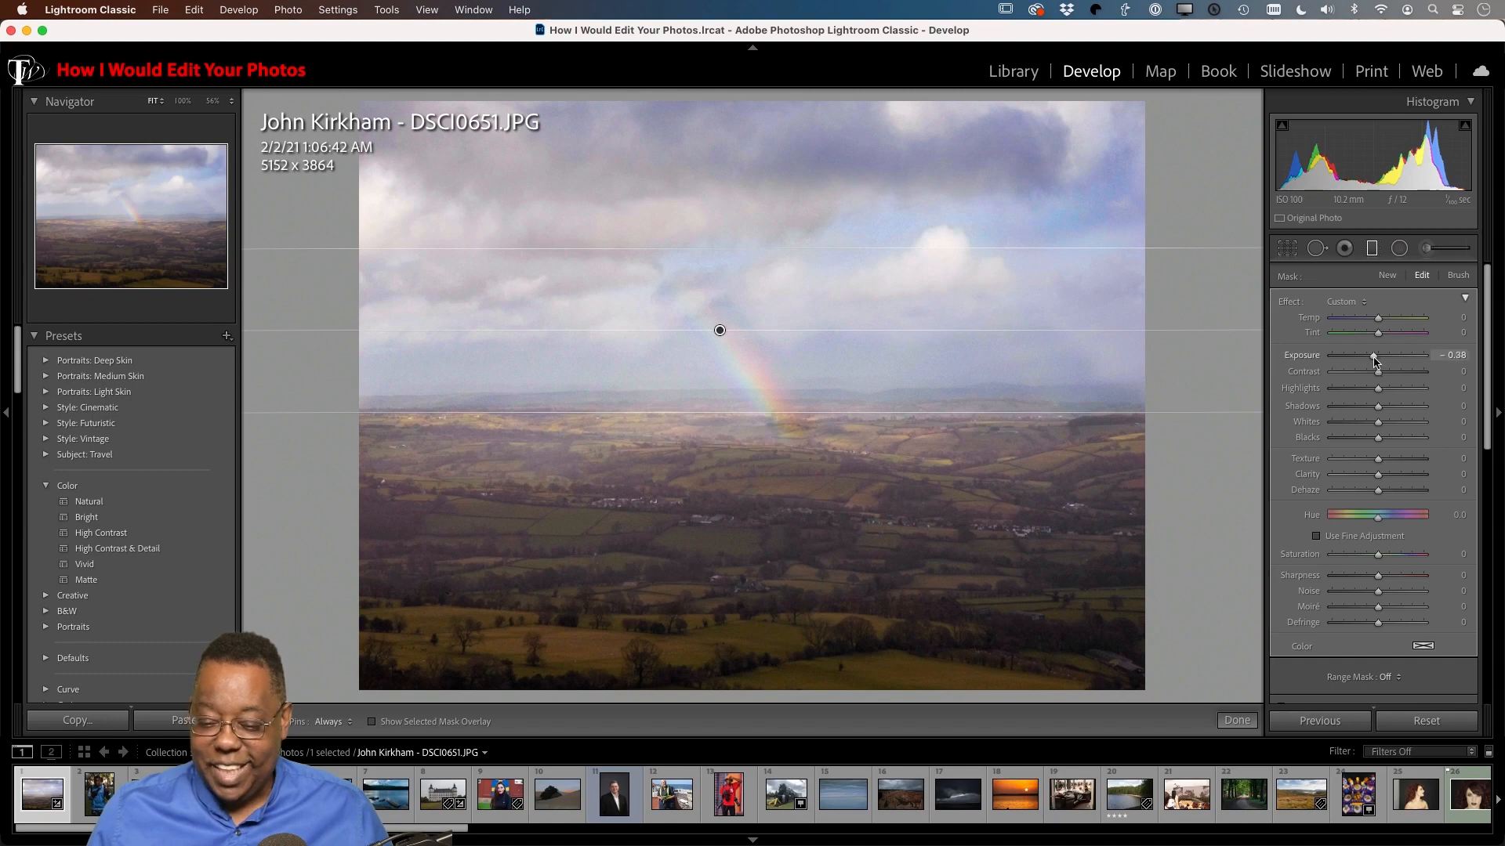
{"action": "double_click", "coordinate": [1375, 356]}
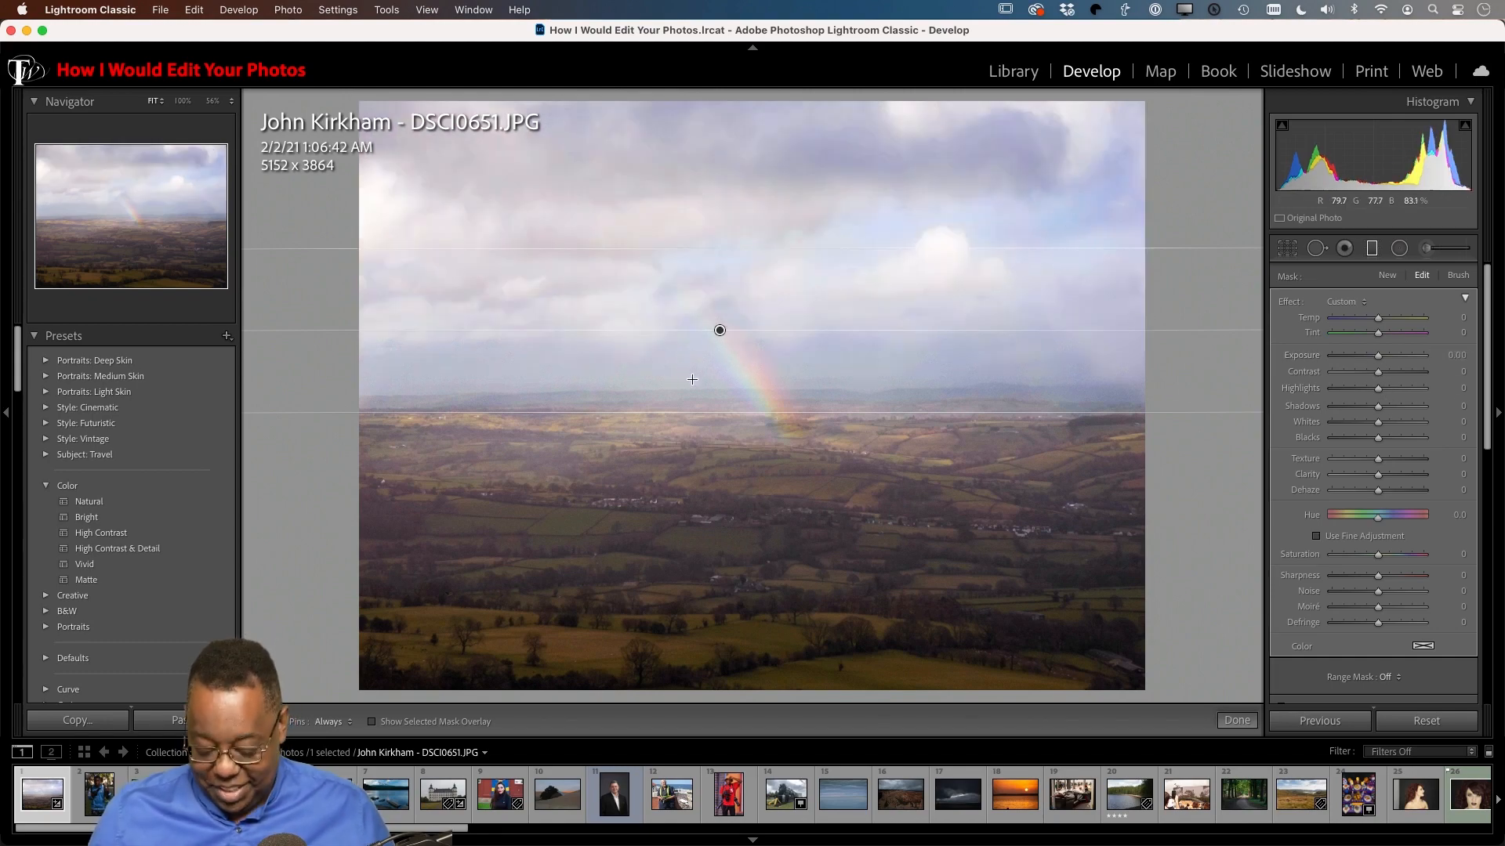
{"action": "key", "text": "Delete"}
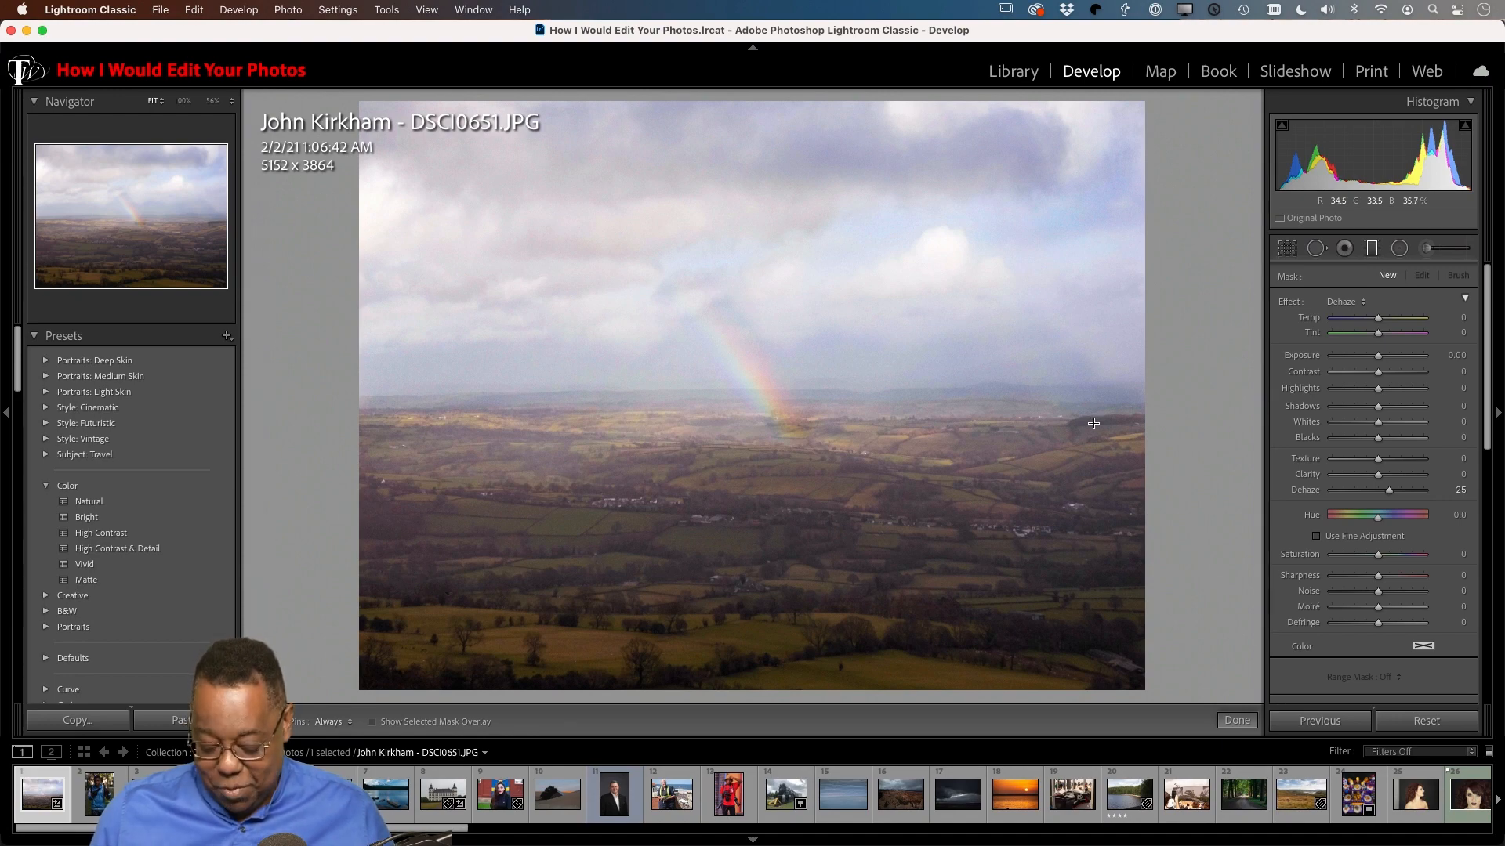
Step: Compare the edited rainbow photo with its original before view several times
{"action": "key", "text": "backslash"}
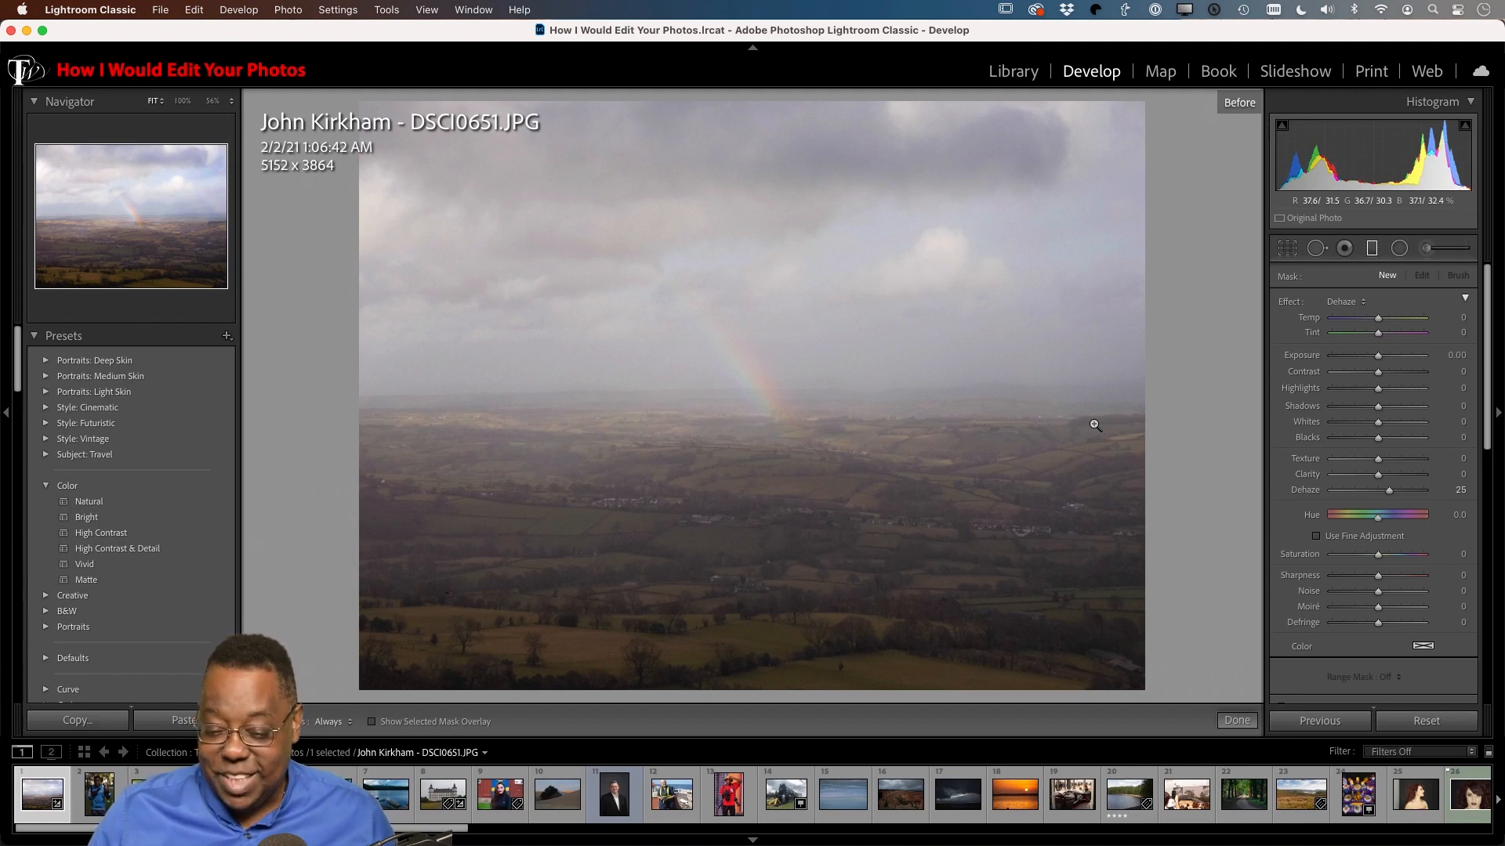
{"action": "key", "text": "backslash"}
{"action": "key", "text": "backslash"}
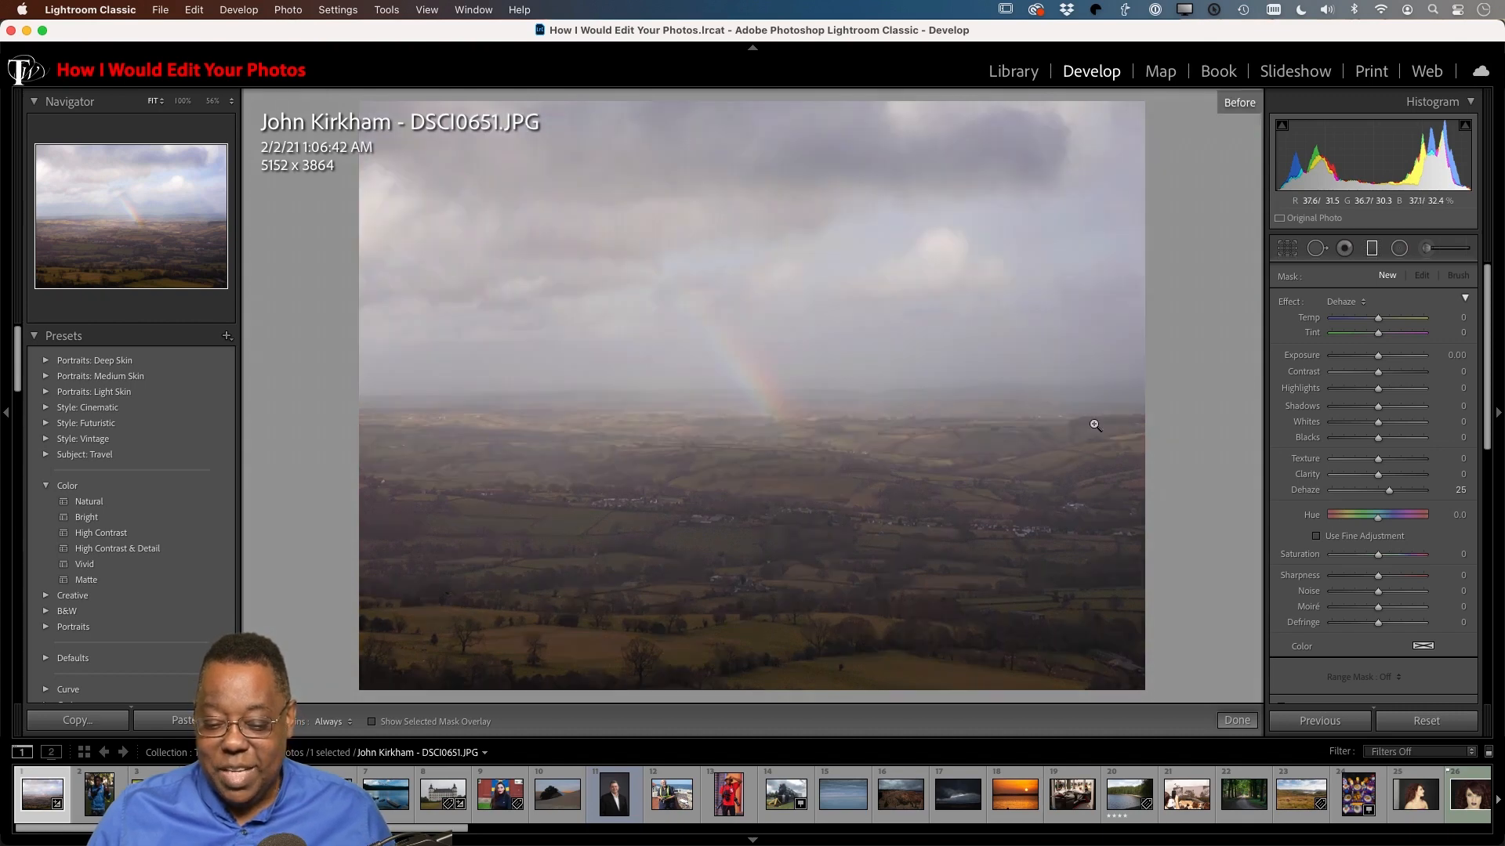
{"action": "key", "text": "backslash"}
{"action": "key", "text": "backslash"}
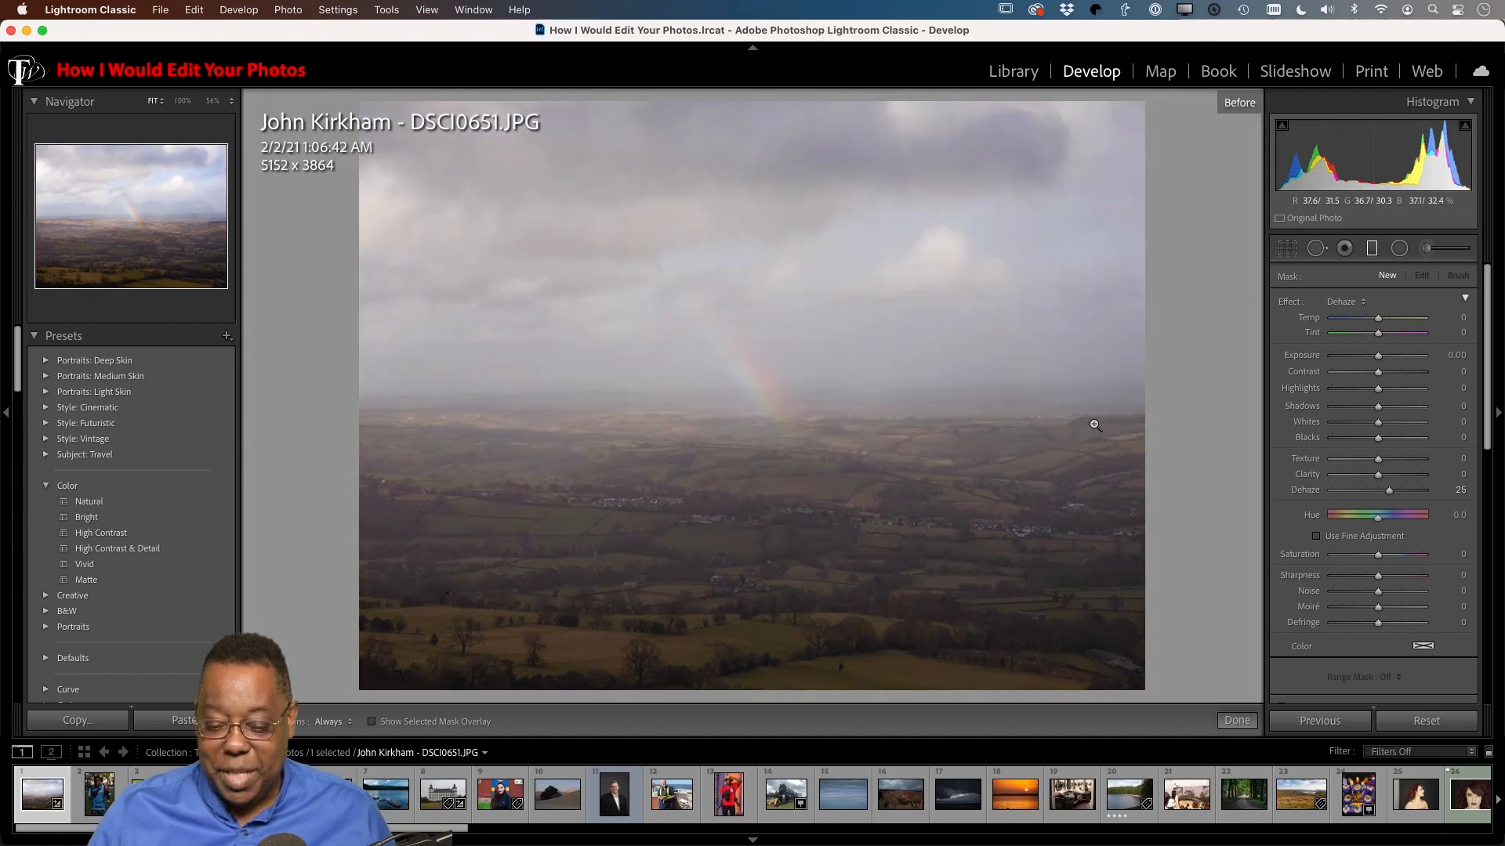
{"action": "key", "text": "backslash"}
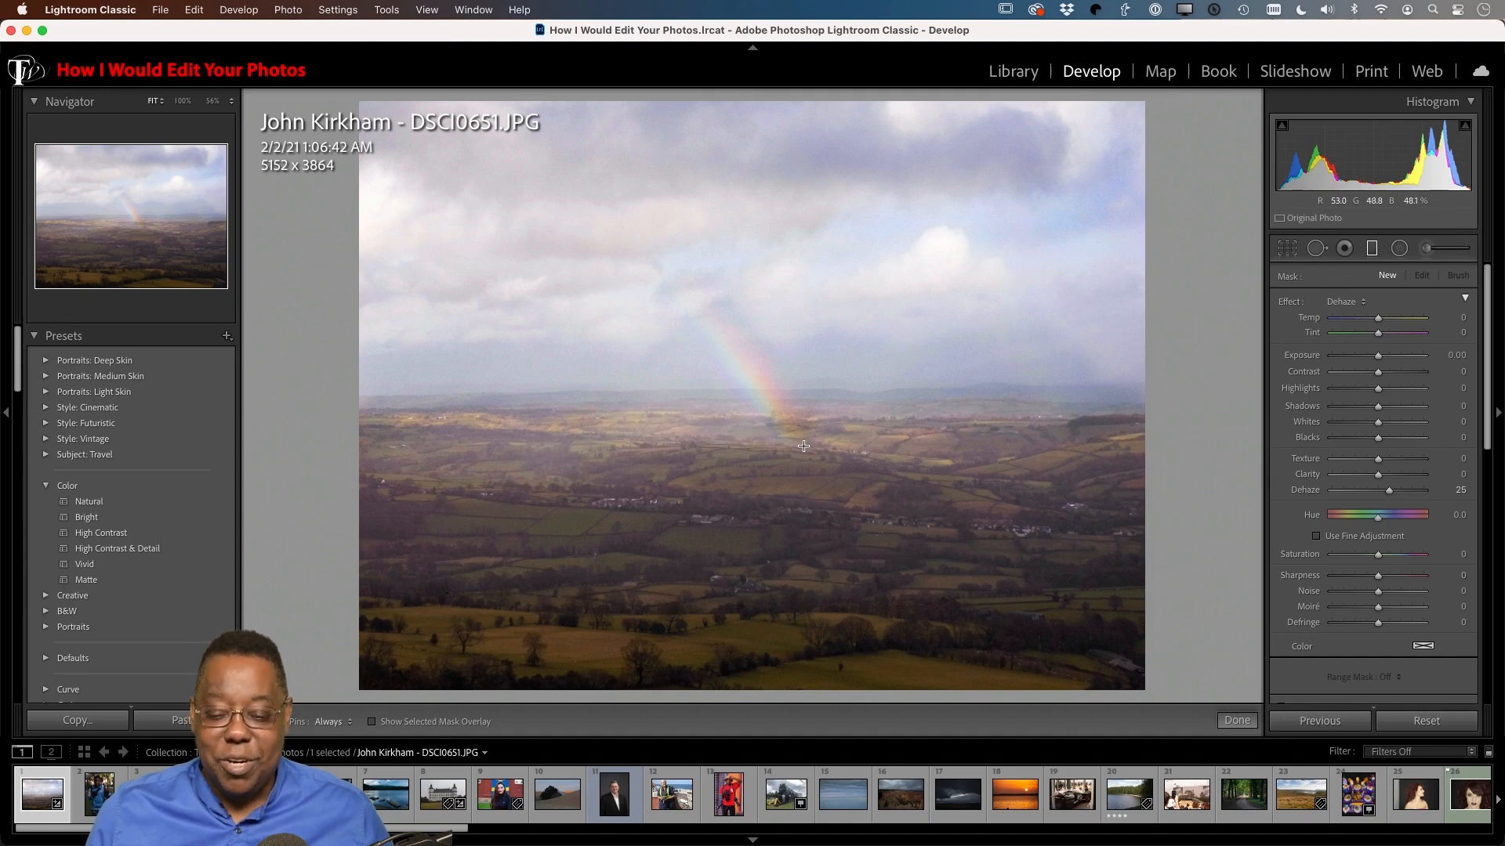
Step: Crop the photo to about 3703 x 2670 pixels, cutting off its left side and the dark foreground so the rainbow sits off-centre
{"action": "left_click", "coordinate": [1287, 248]}
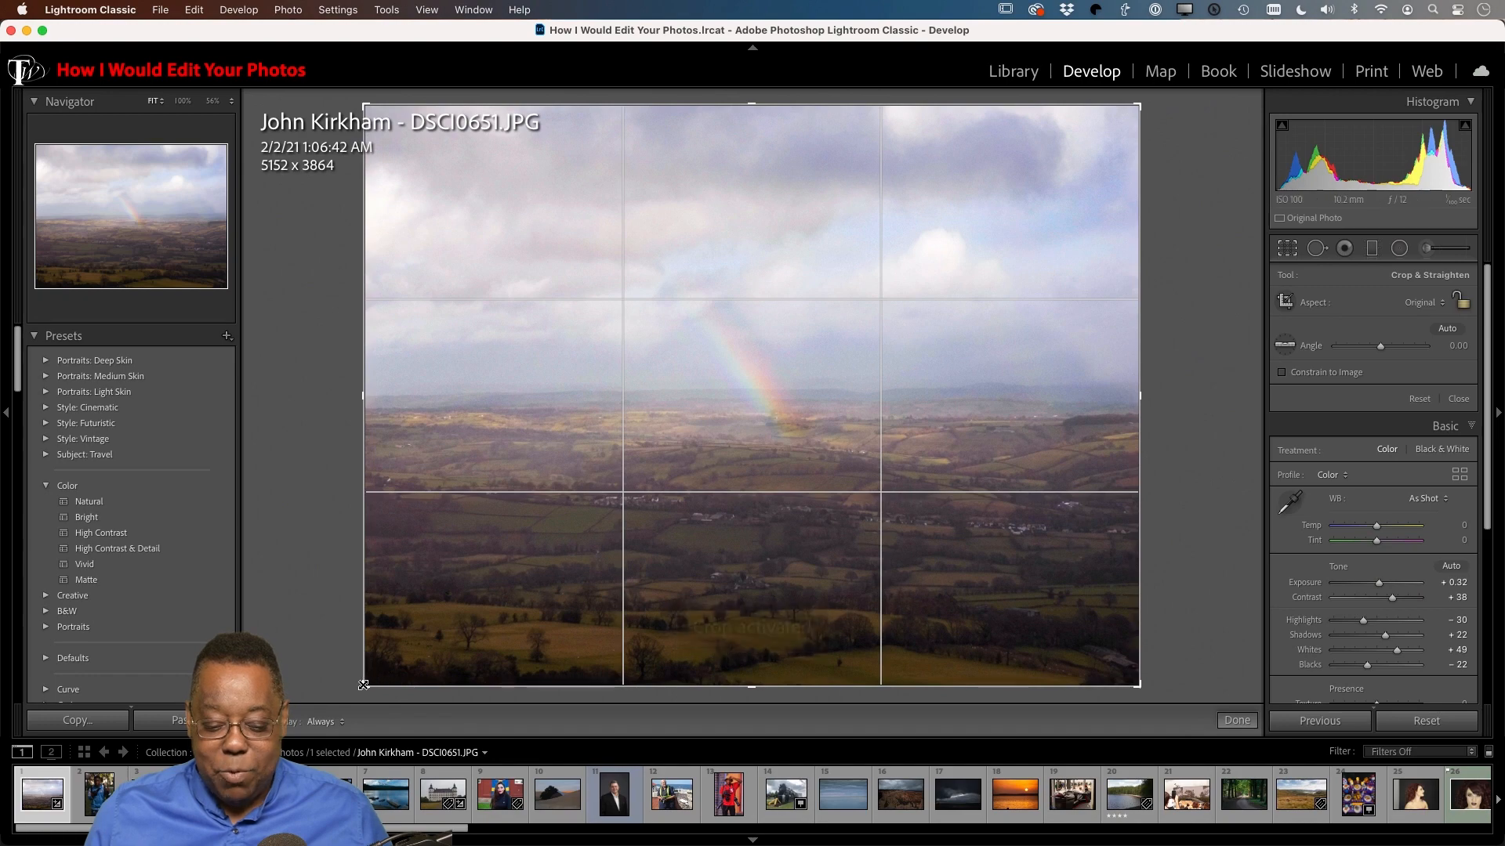
{"action": "left_click_drag", "start_coordinate": [365, 687], "coordinate": [489, 588]}
{"action": "key", "text": "d"}
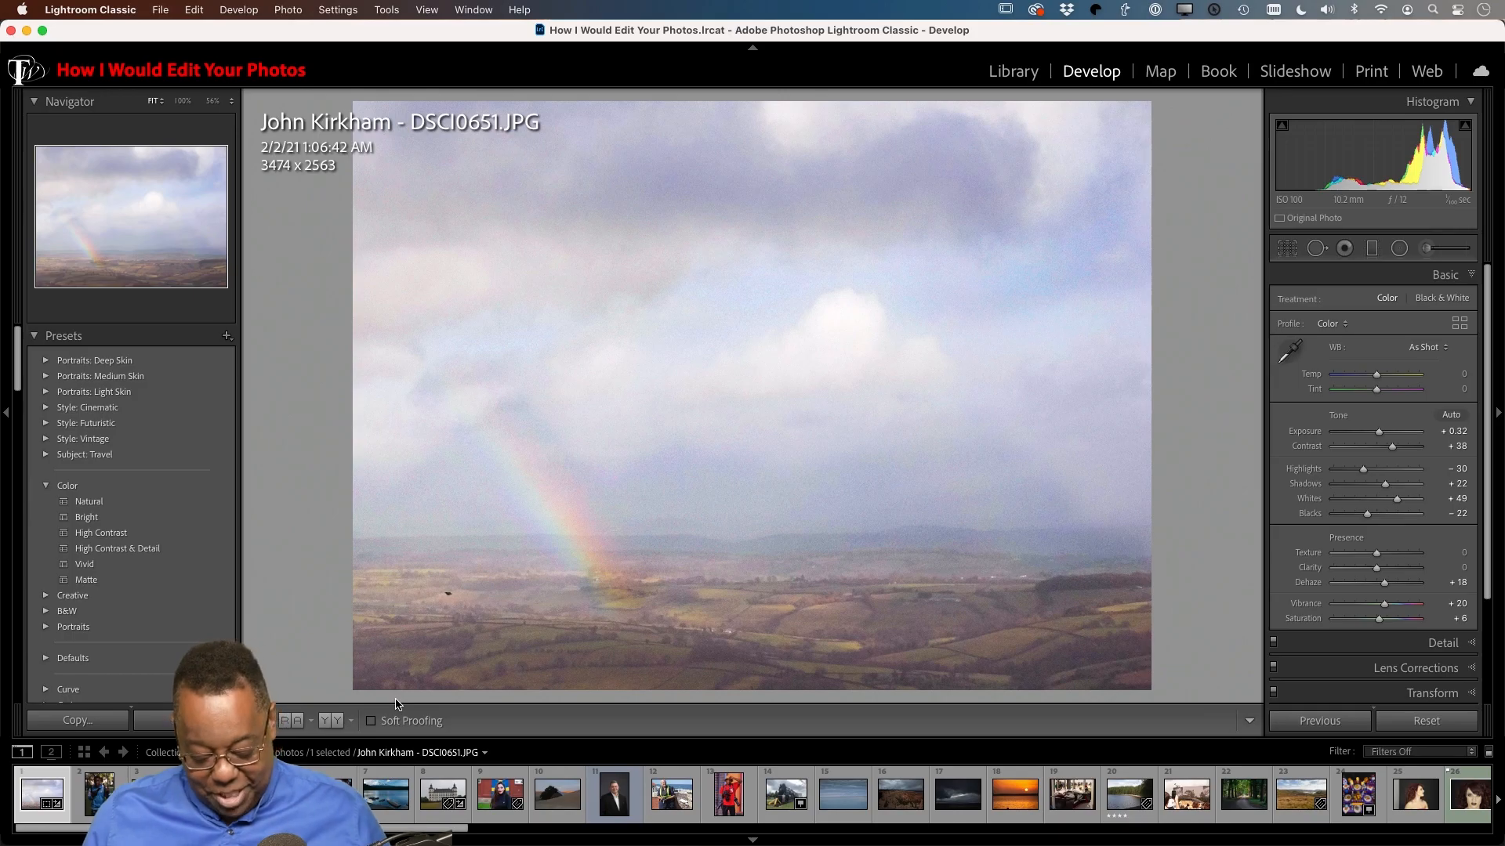
{"action": "key", "text": "r"}
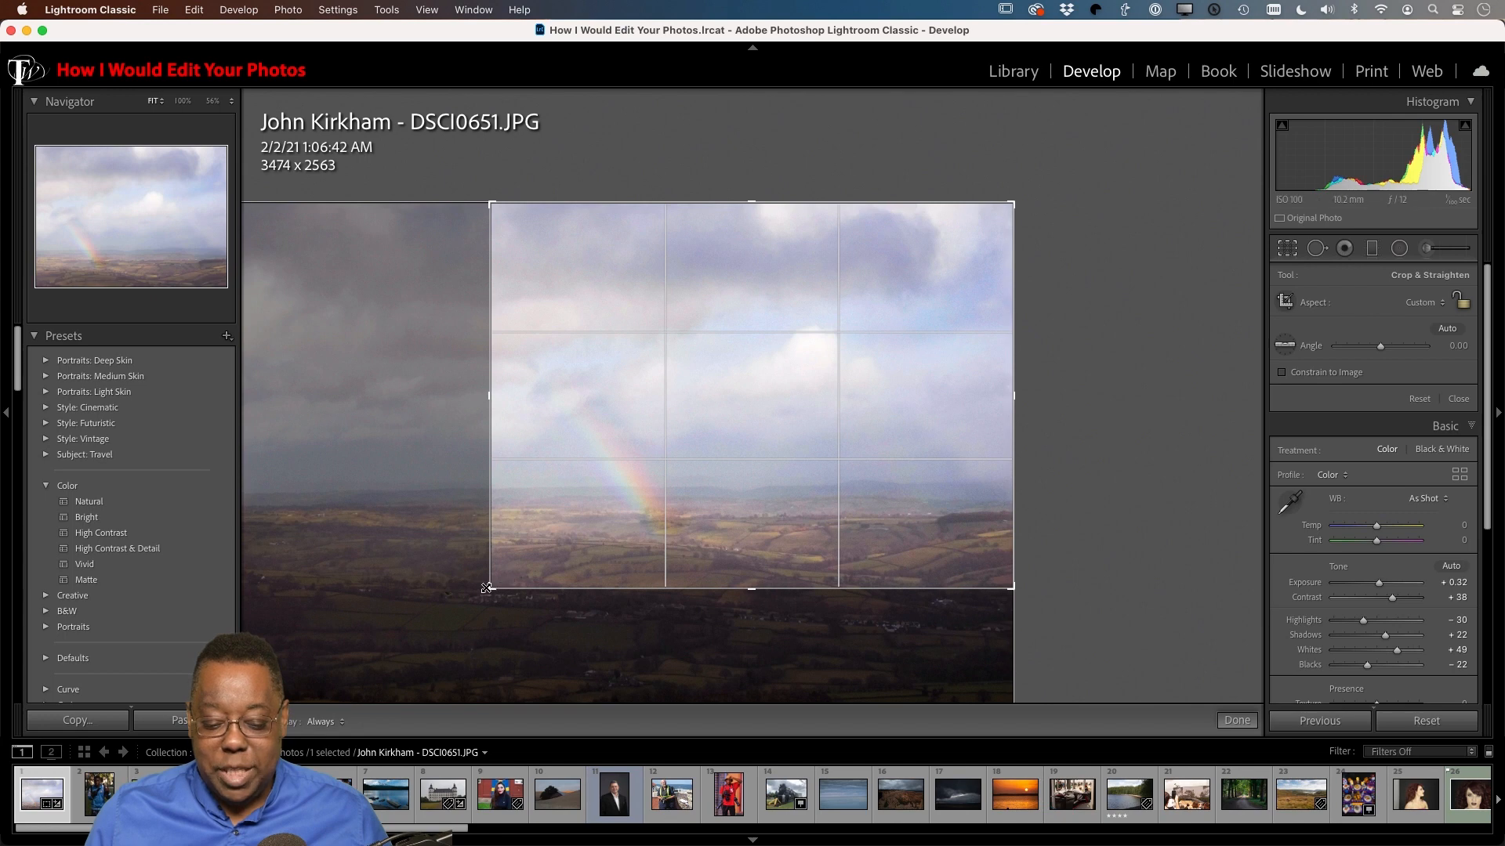
{"action": "left_click_drag", "start_coordinate": [489, 588], "coordinate": [472, 596]}
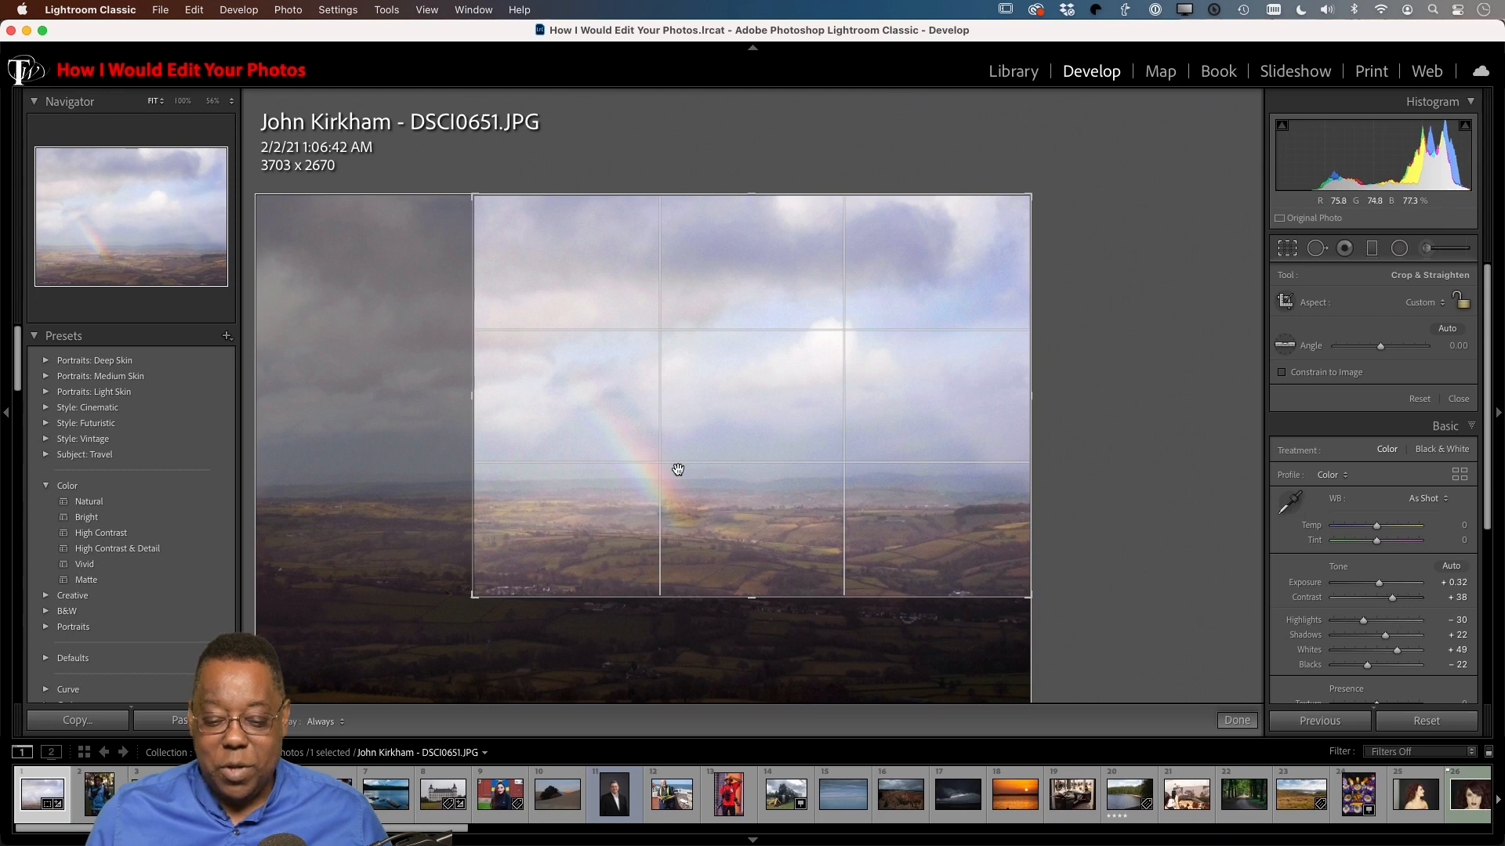
{"action": "key", "text": "d"}
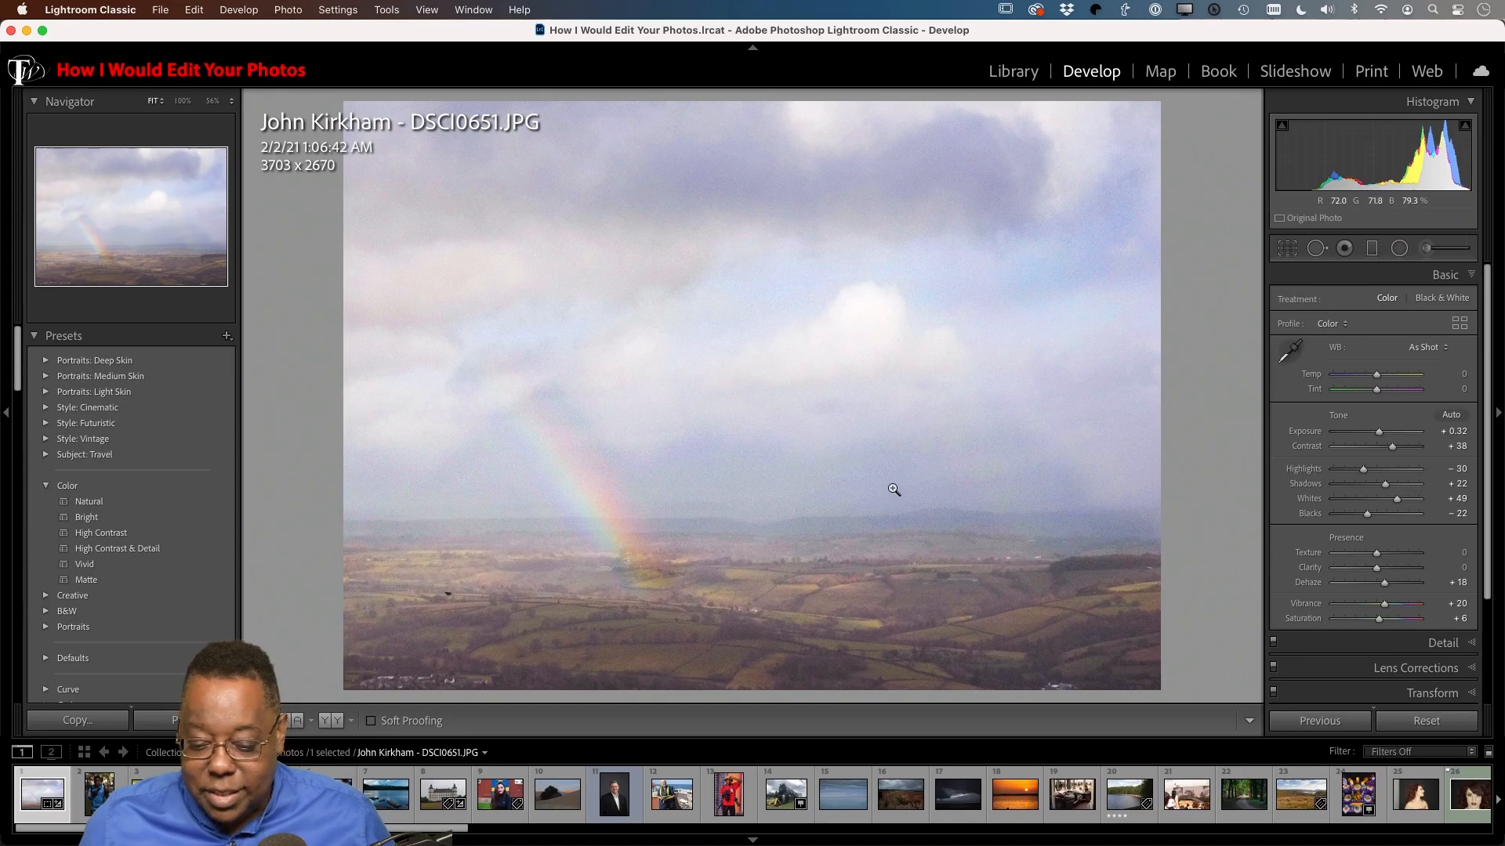
Step: Set the Luminance noise reduction to 38, checking the smoothing in a close-up of the clouds
{"action": "scroll", "coordinate": [1345, 574], "scroll_direction": "down", "scroll_amount": 3}
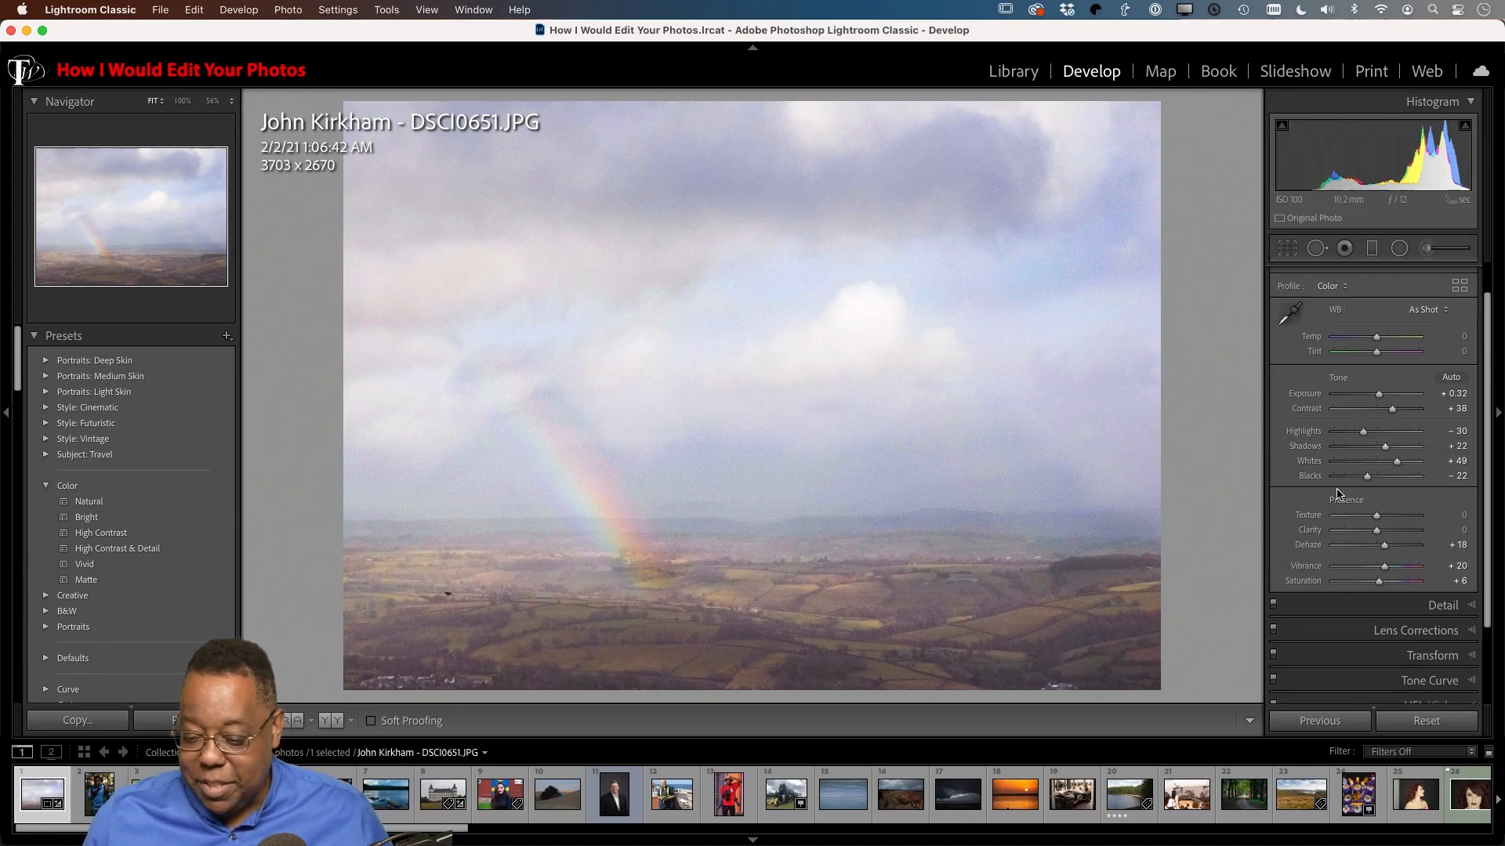
{"action": "scroll", "coordinate": [1345, 574], "scroll_direction": "down", "scroll_amount": 1}
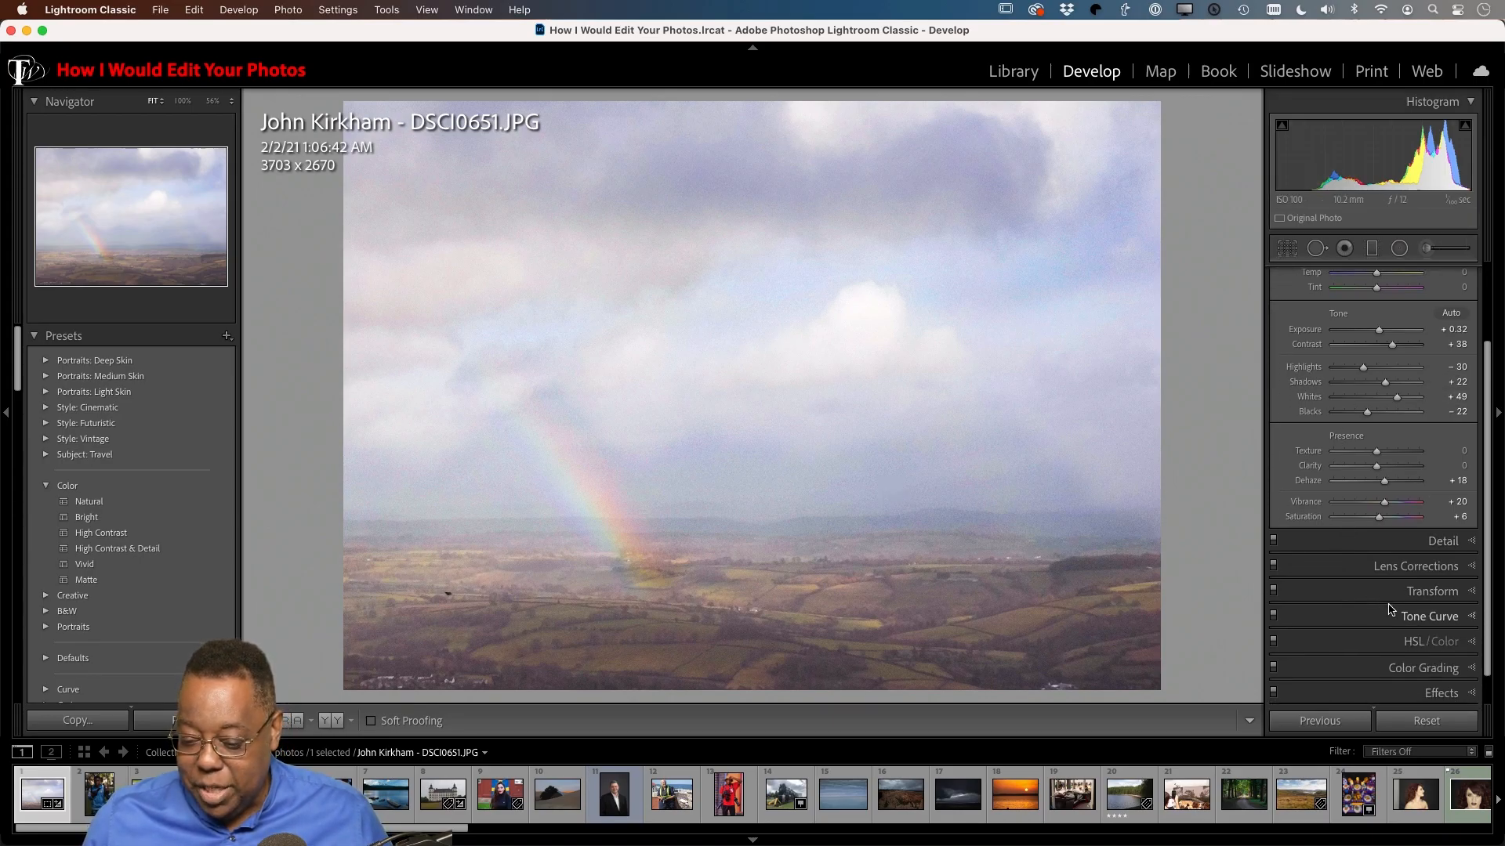
{"action": "left_click", "coordinate": [1443, 543]}
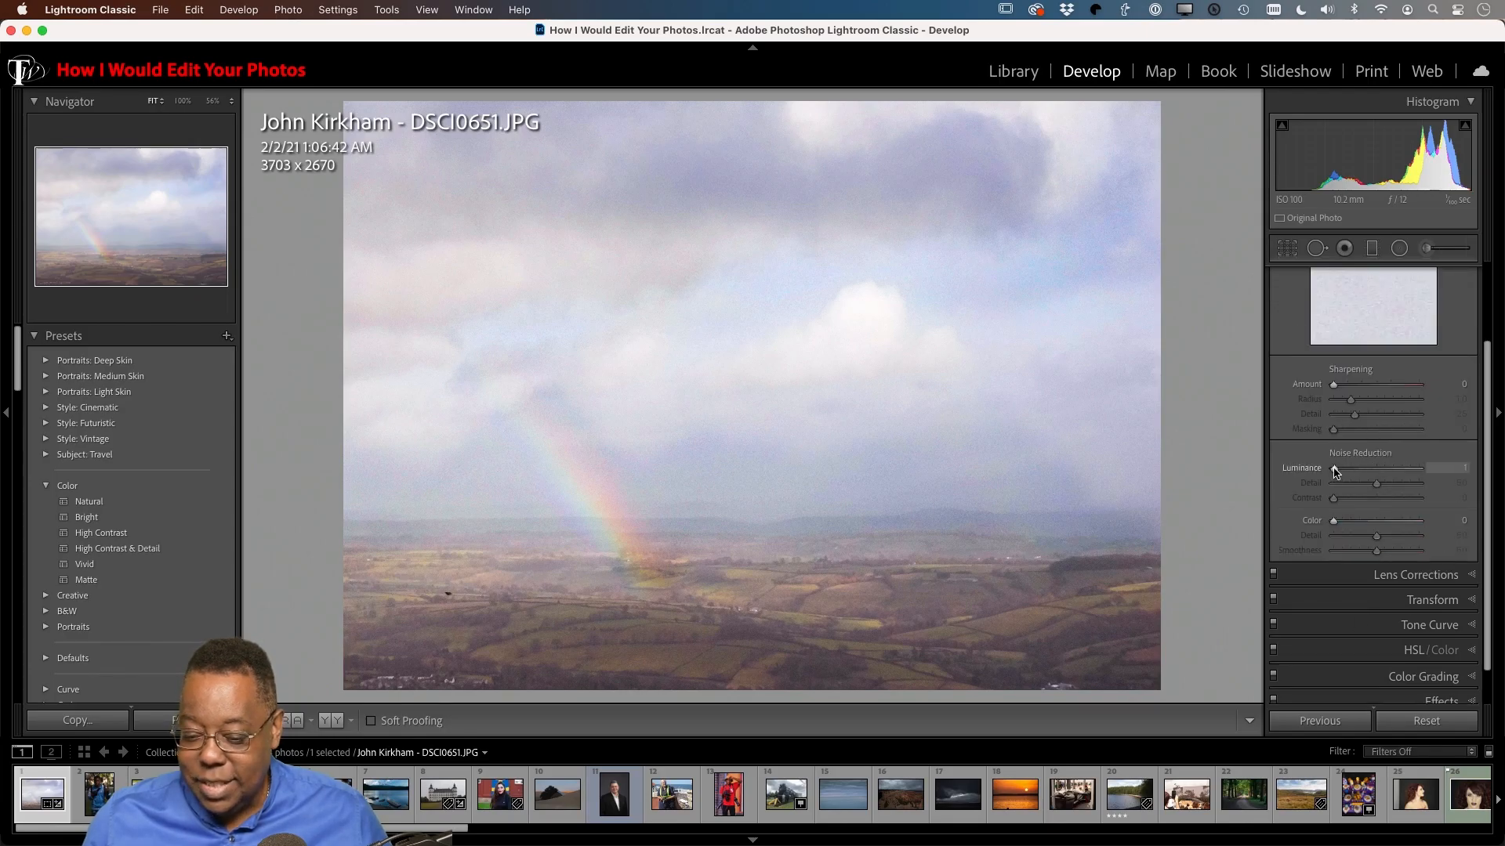
{"action": "mouse_move", "coordinate": [1334, 471]}
{"action": "left_mouse_down"}
{"action": "mouse_move", "coordinate": [1359, 471]}
{"action": "mouse_move", "coordinate": [1337, 470]}
{"action": "left_mouse_up"}
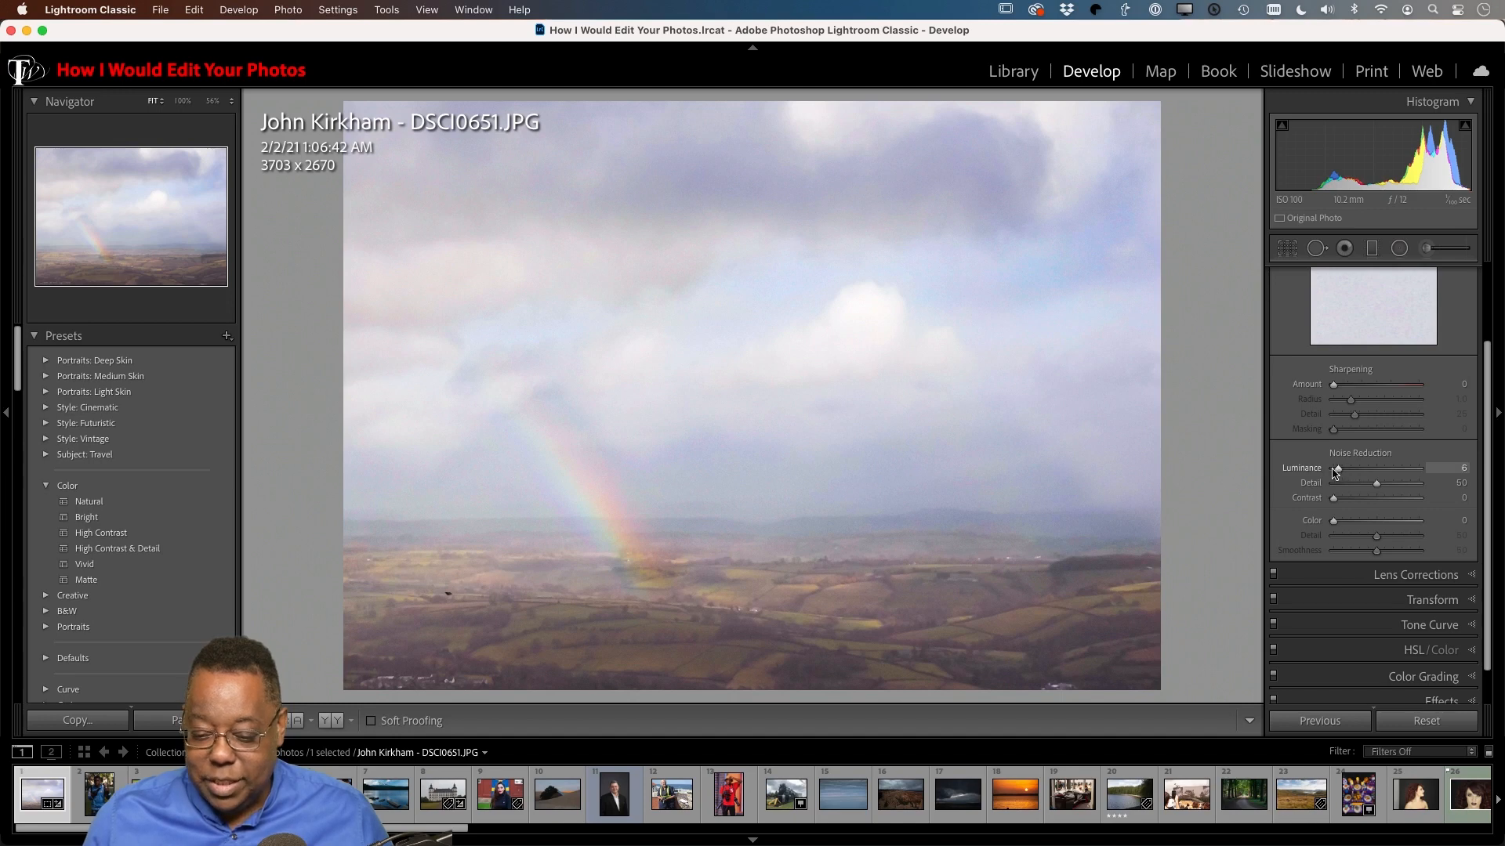
{"action": "left_click", "coordinate": [891, 384]}
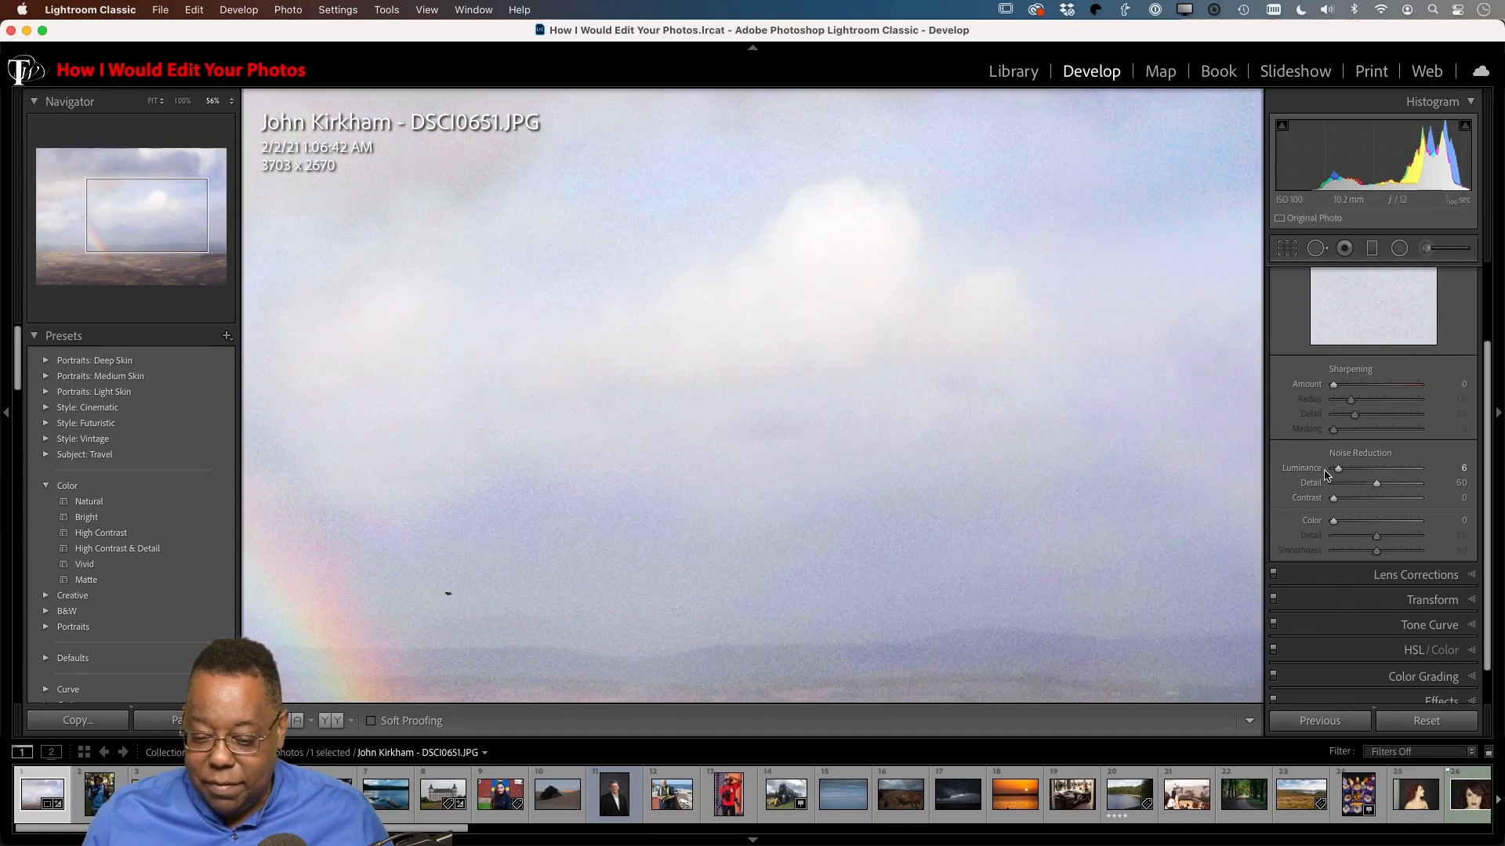
{"action": "left_click_drag", "start_coordinate": [1337, 470], "coordinate": [1310, 478]}
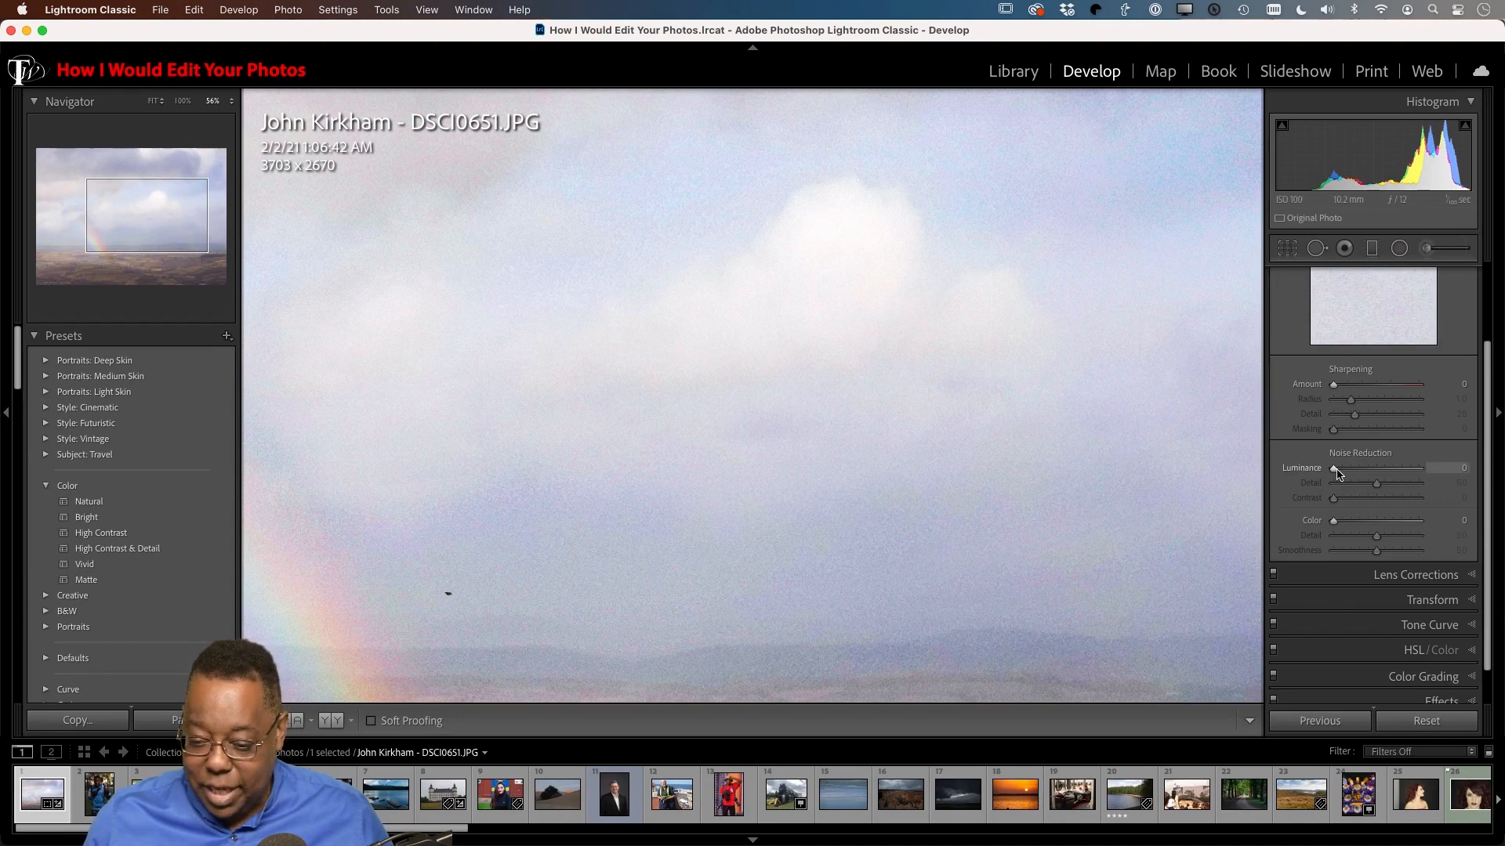
{"action": "left_click_drag", "start_coordinate": [1335, 468], "coordinate": [1369, 469]}
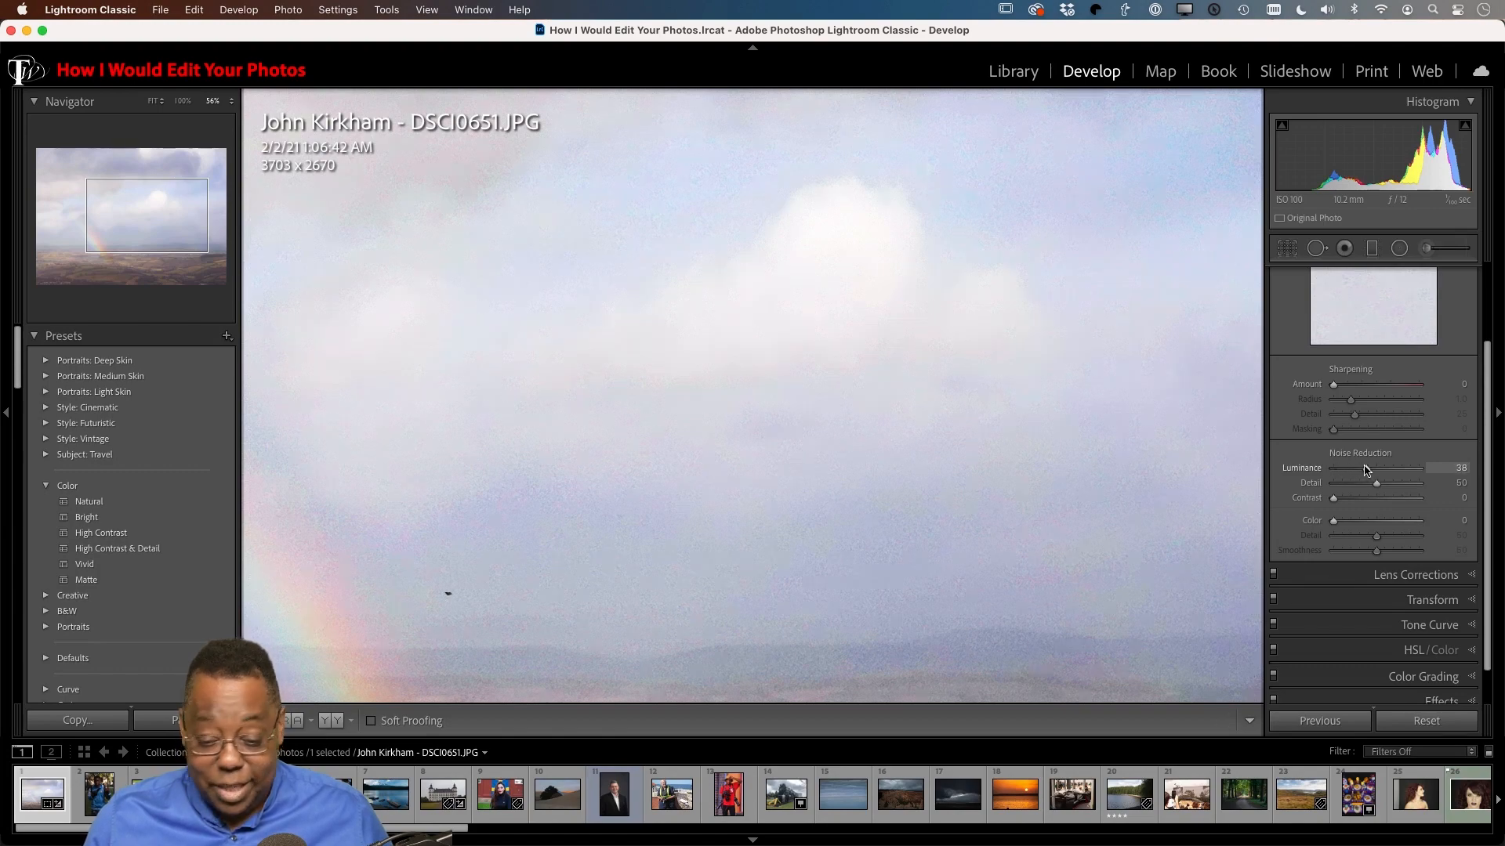
{"action": "left_click", "coordinate": [1010, 533]}
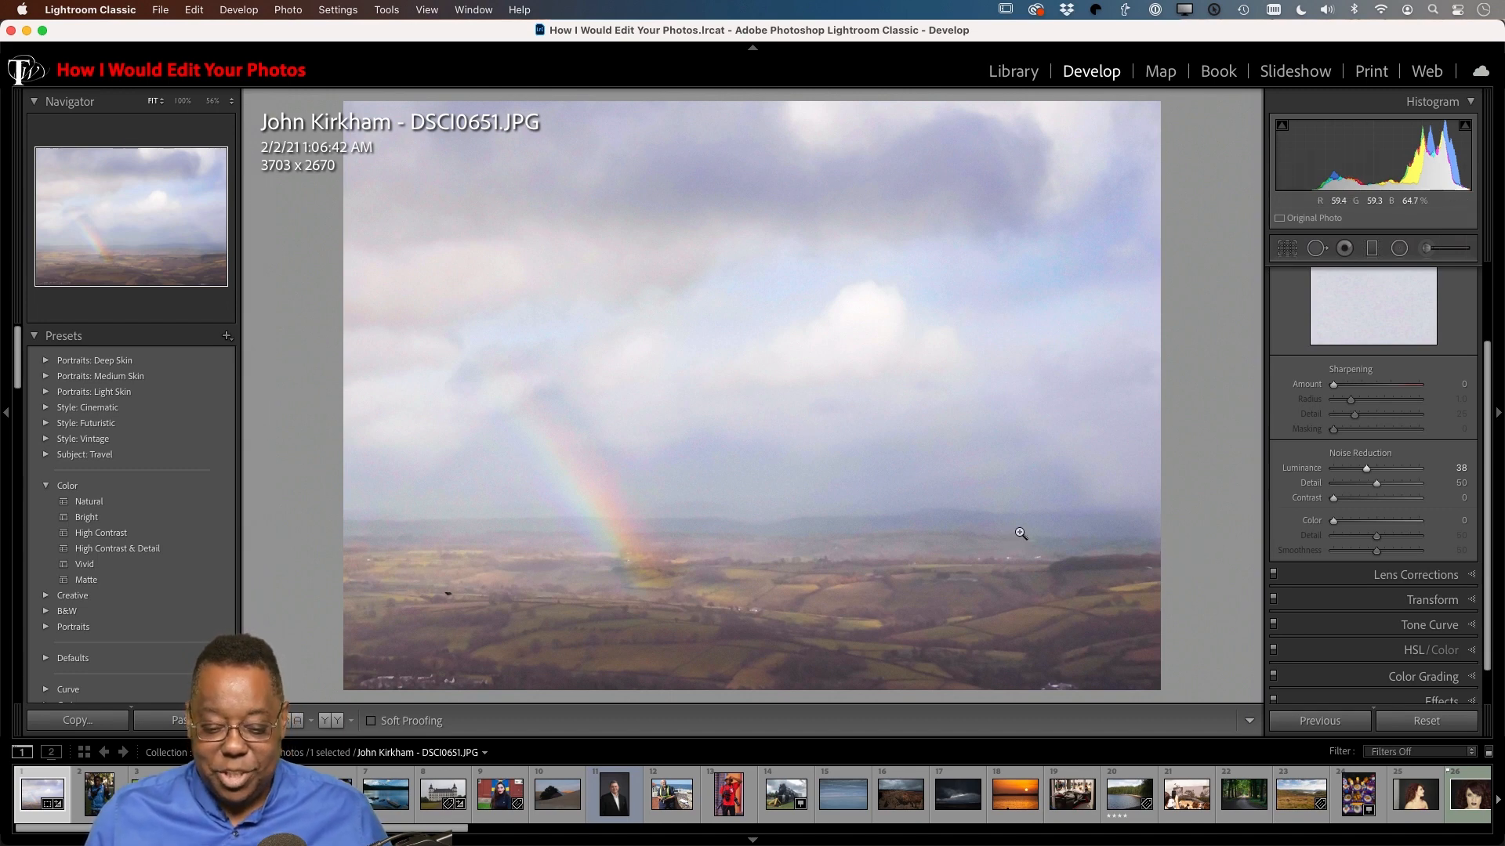
Step: Open the portrait IMG_0904.CR2 from the photo grid for developing and show its Basic adjustments
{"action": "key", "text": "g"}
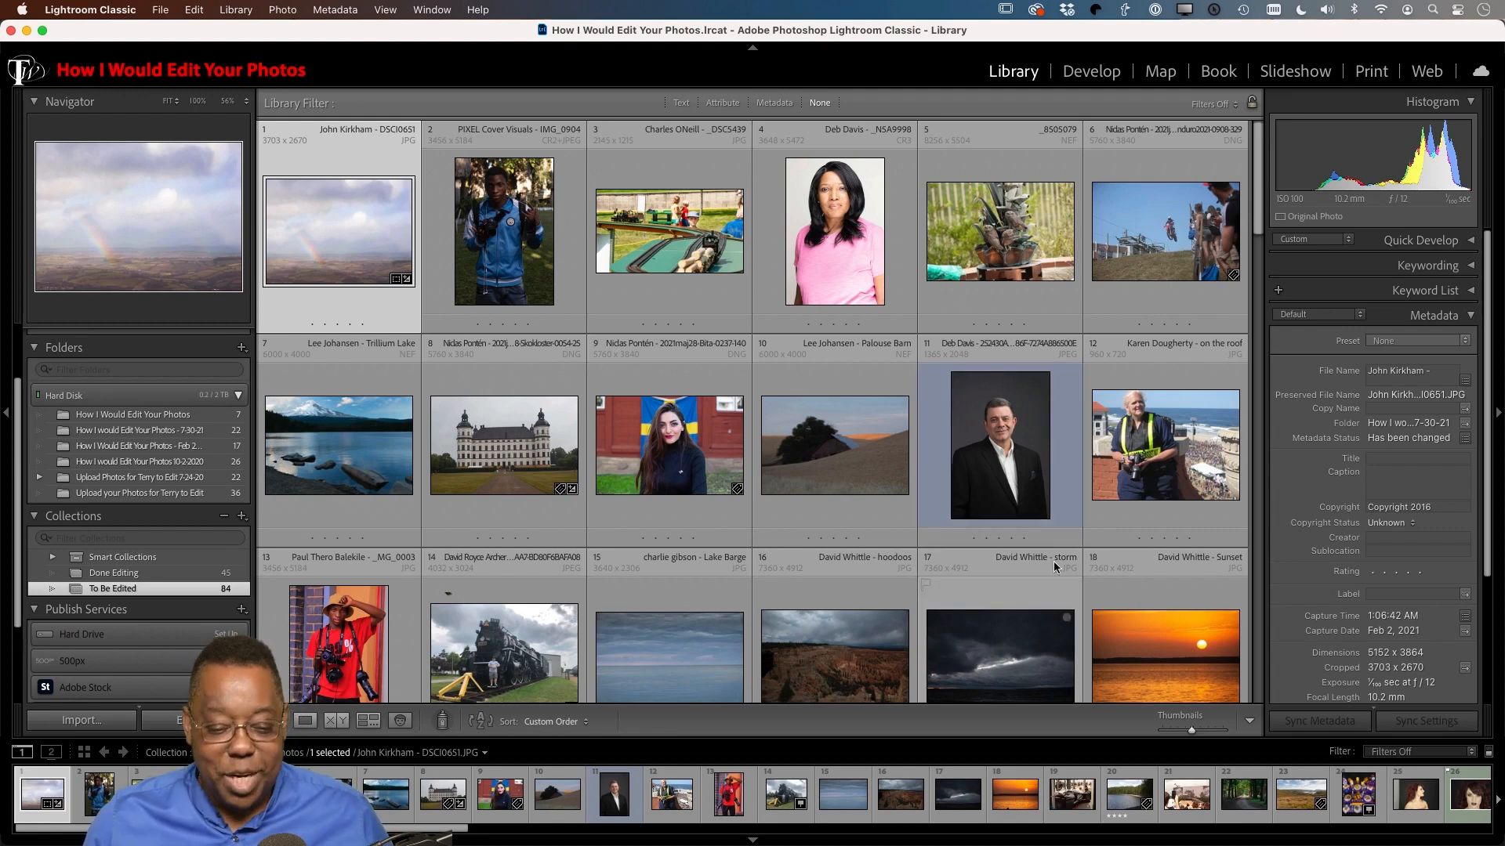
{"action": "left_click", "coordinate": [523, 265]}
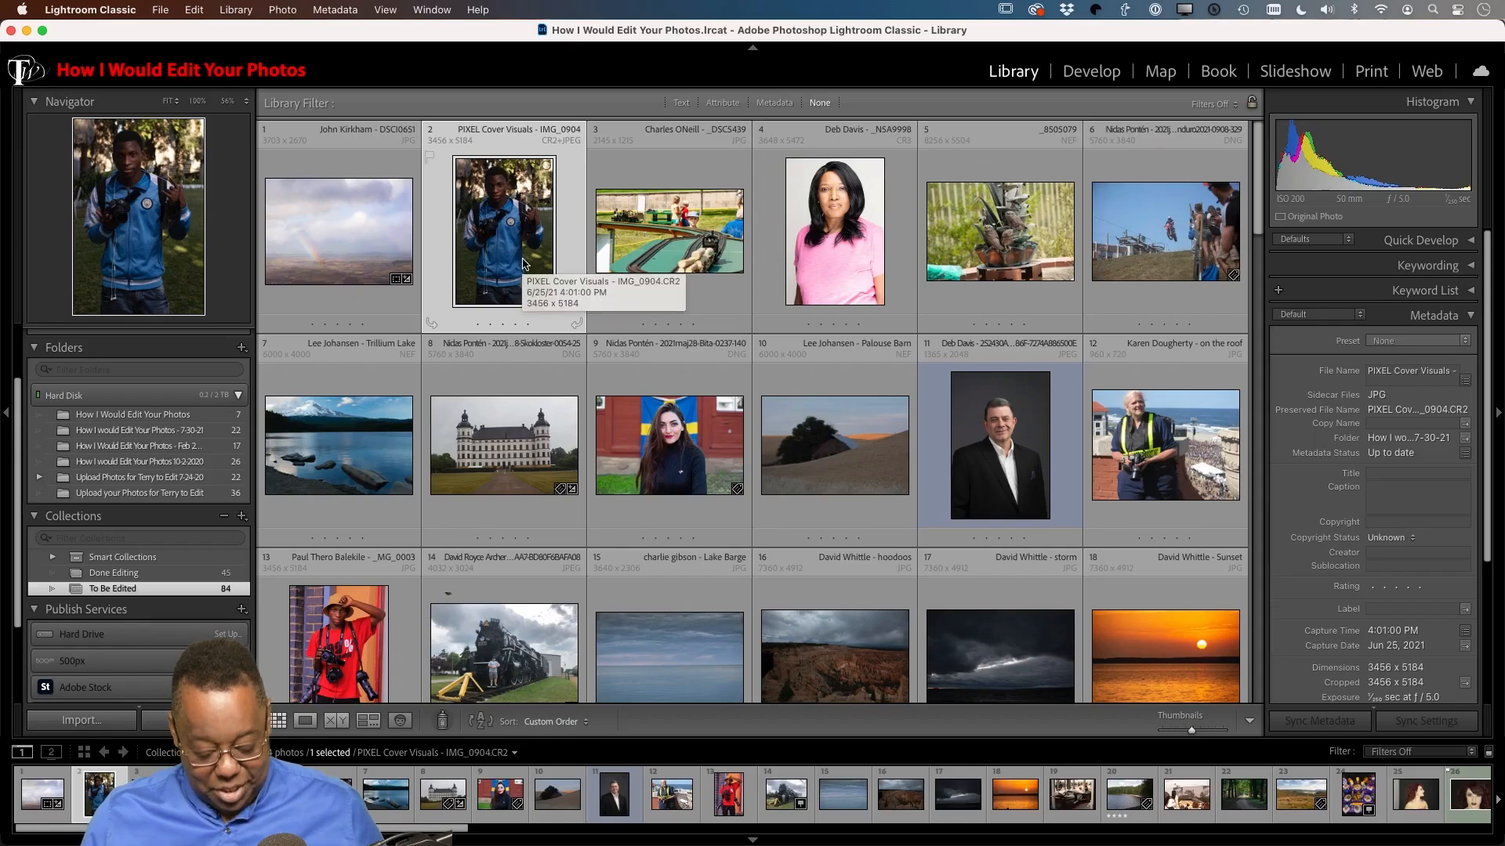
{"action": "key", "text": "d"}
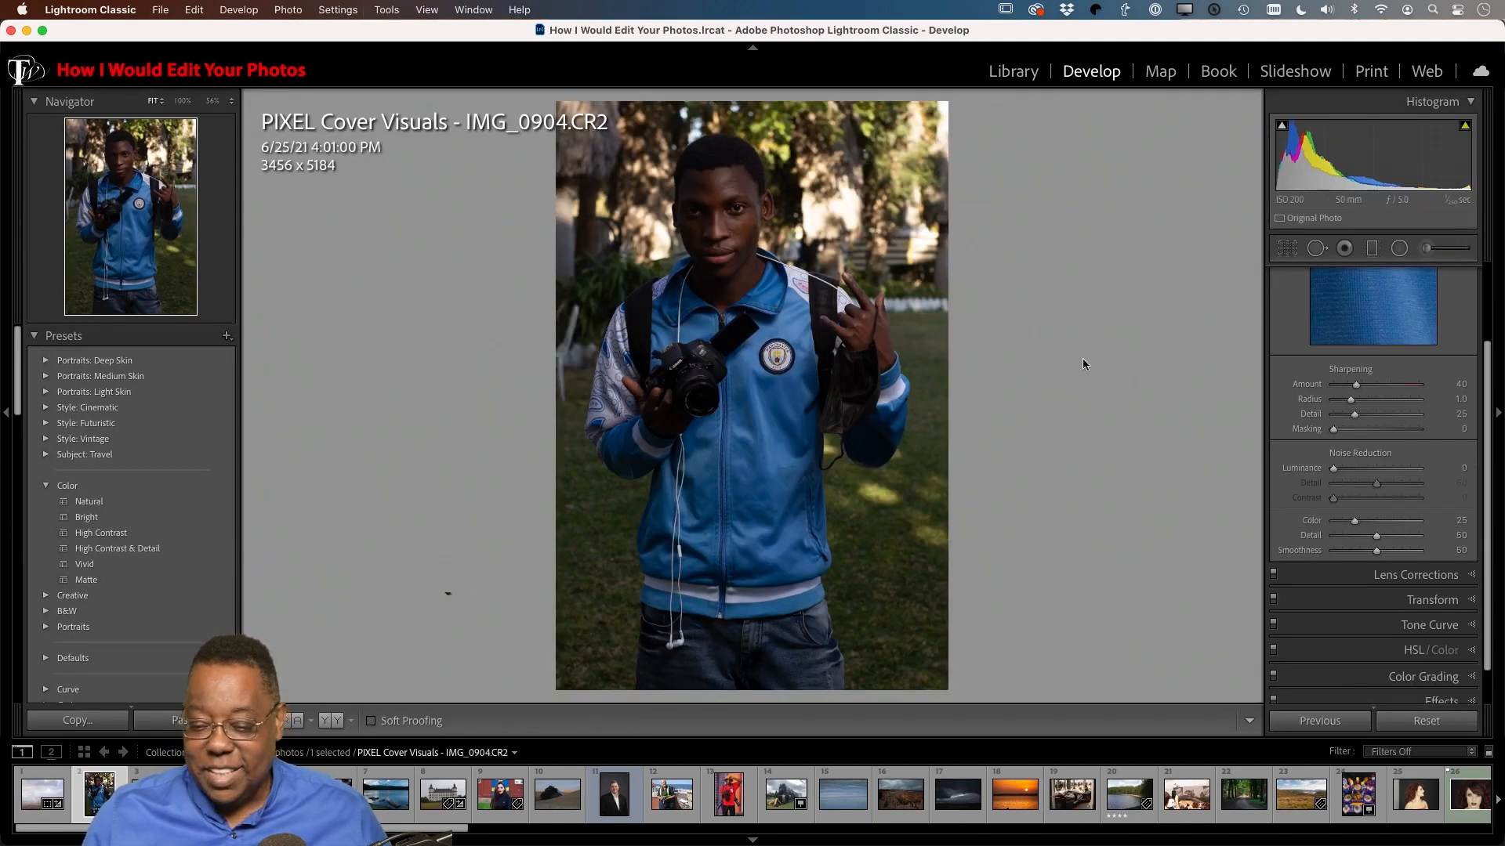
{"action": "scroll", "coordinate": [1375, 374], "scroll_direction": "up", "scroll_amount": 4}
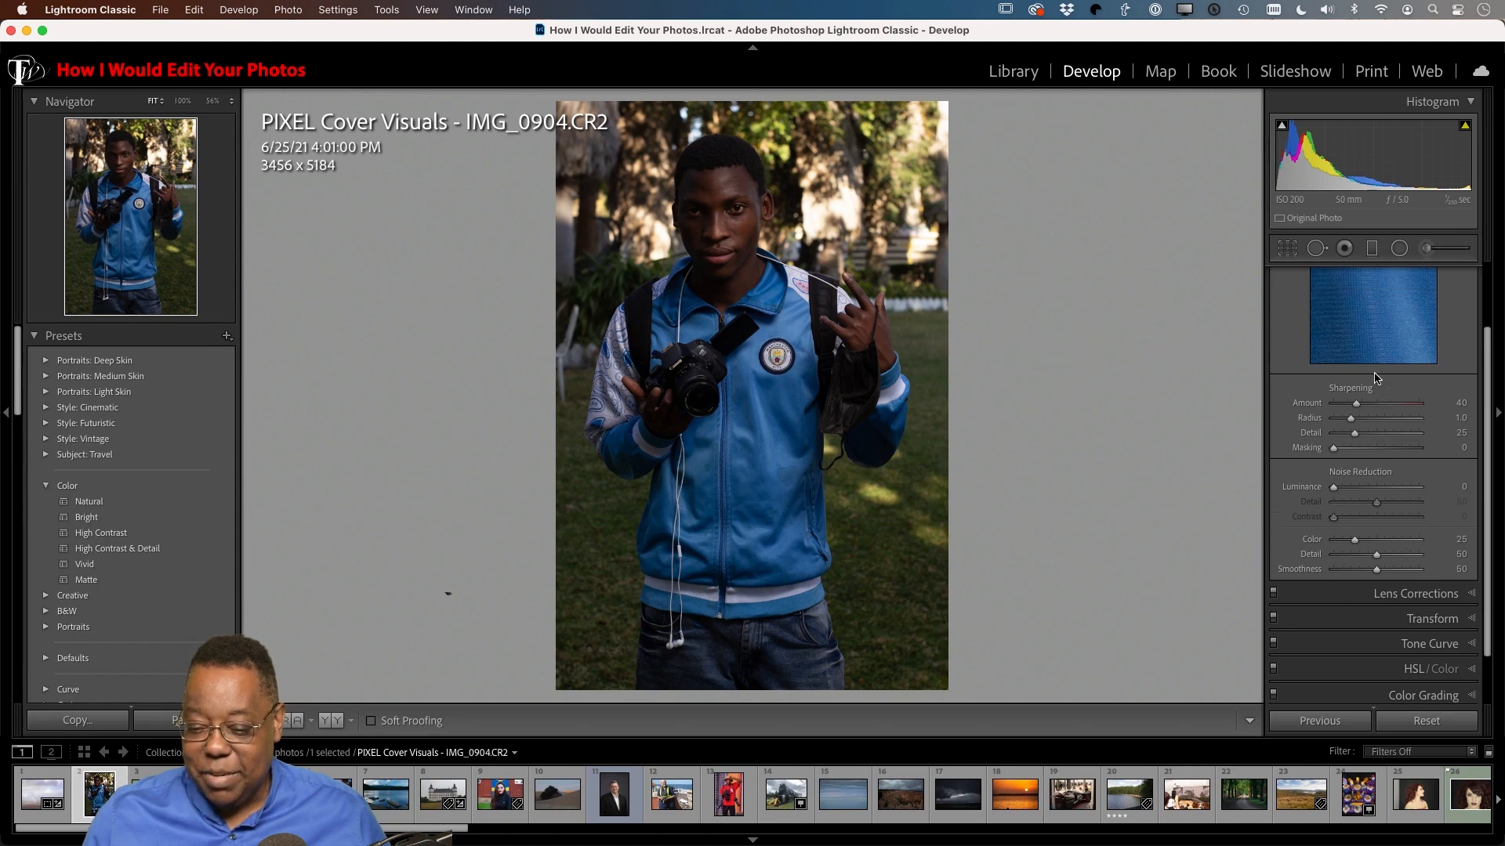
{"action": "left_click", "coordinate": [1447, 276]}
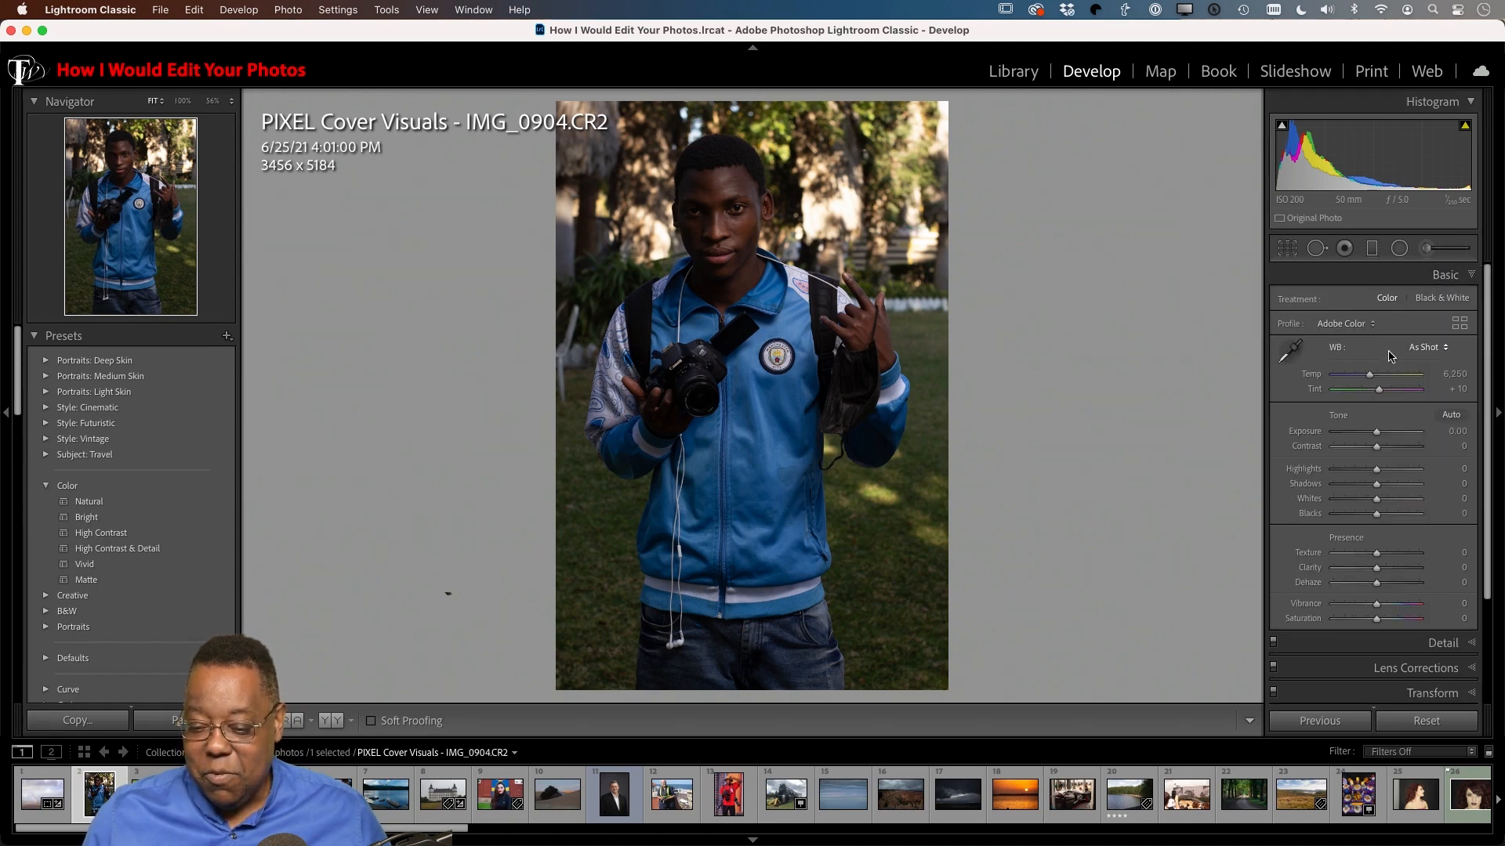
Step: Apply the Adobe Portrait profile and enable lens profile corrections for the portrait
{"action": "left_click", "coordinate": [1343, 324]}
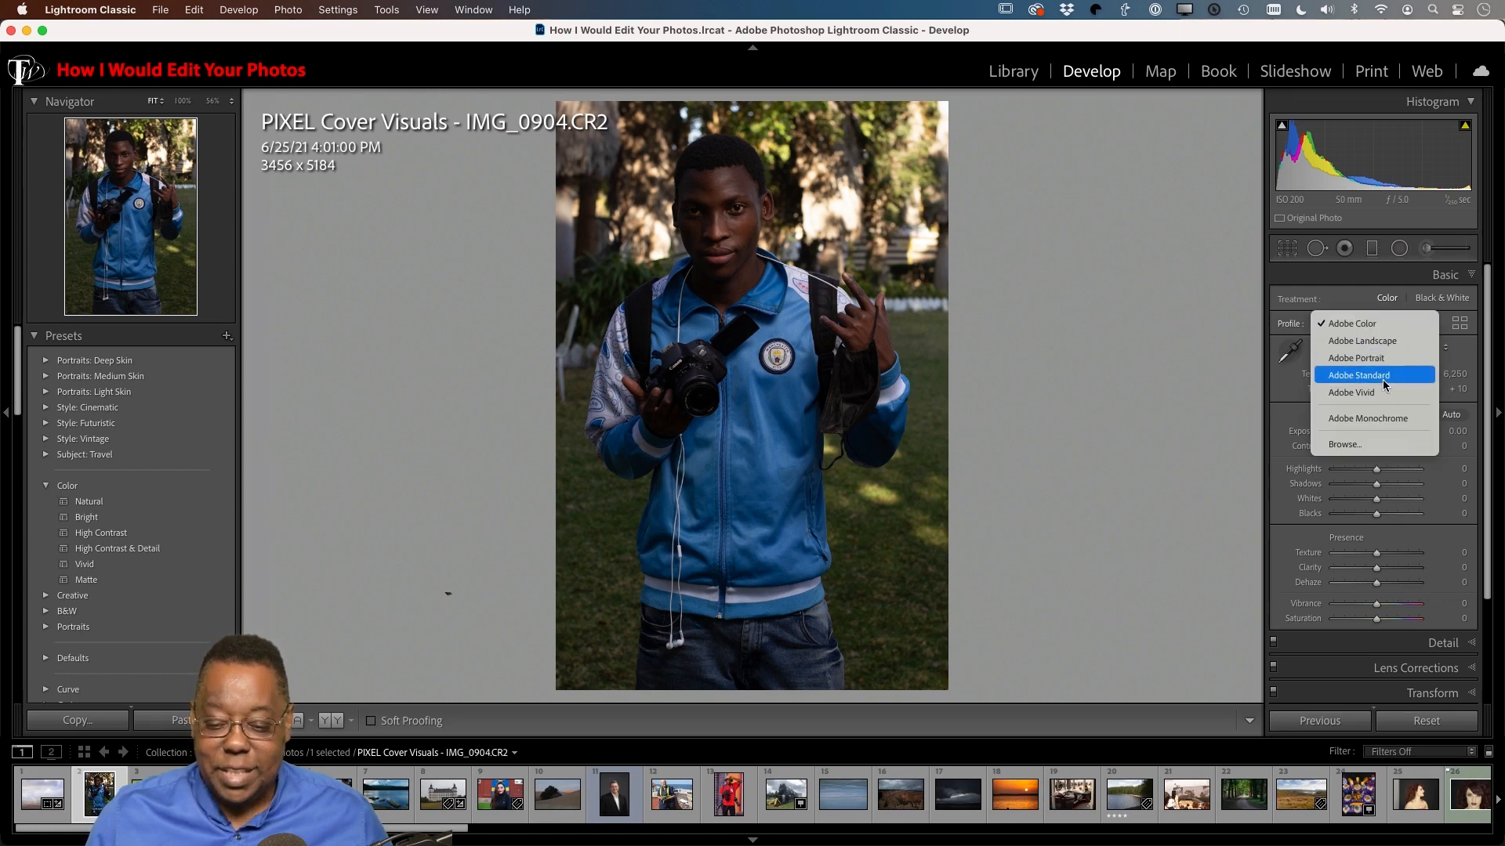
{"action": "left_click", "coordinate": [1389, 359]}
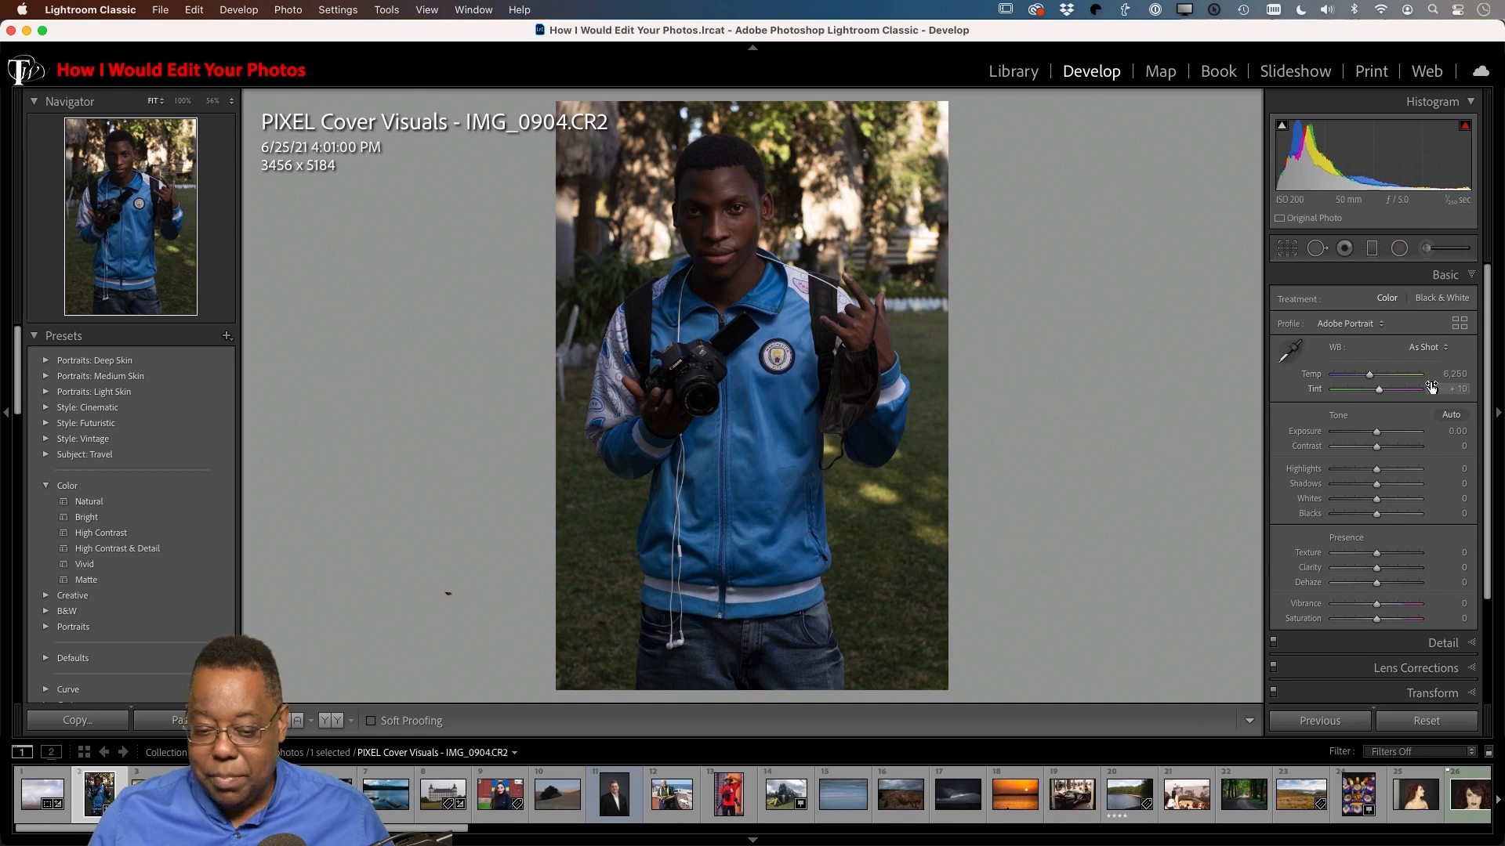
{"action": "scroll", "coordinate": [1399, 411], "scroll_direction": "down", "scroll_amount": 1}
{"action": "scroll", "coordinate": [1411, 470], "scroll_direction": "down", "scroll_amount": 5}
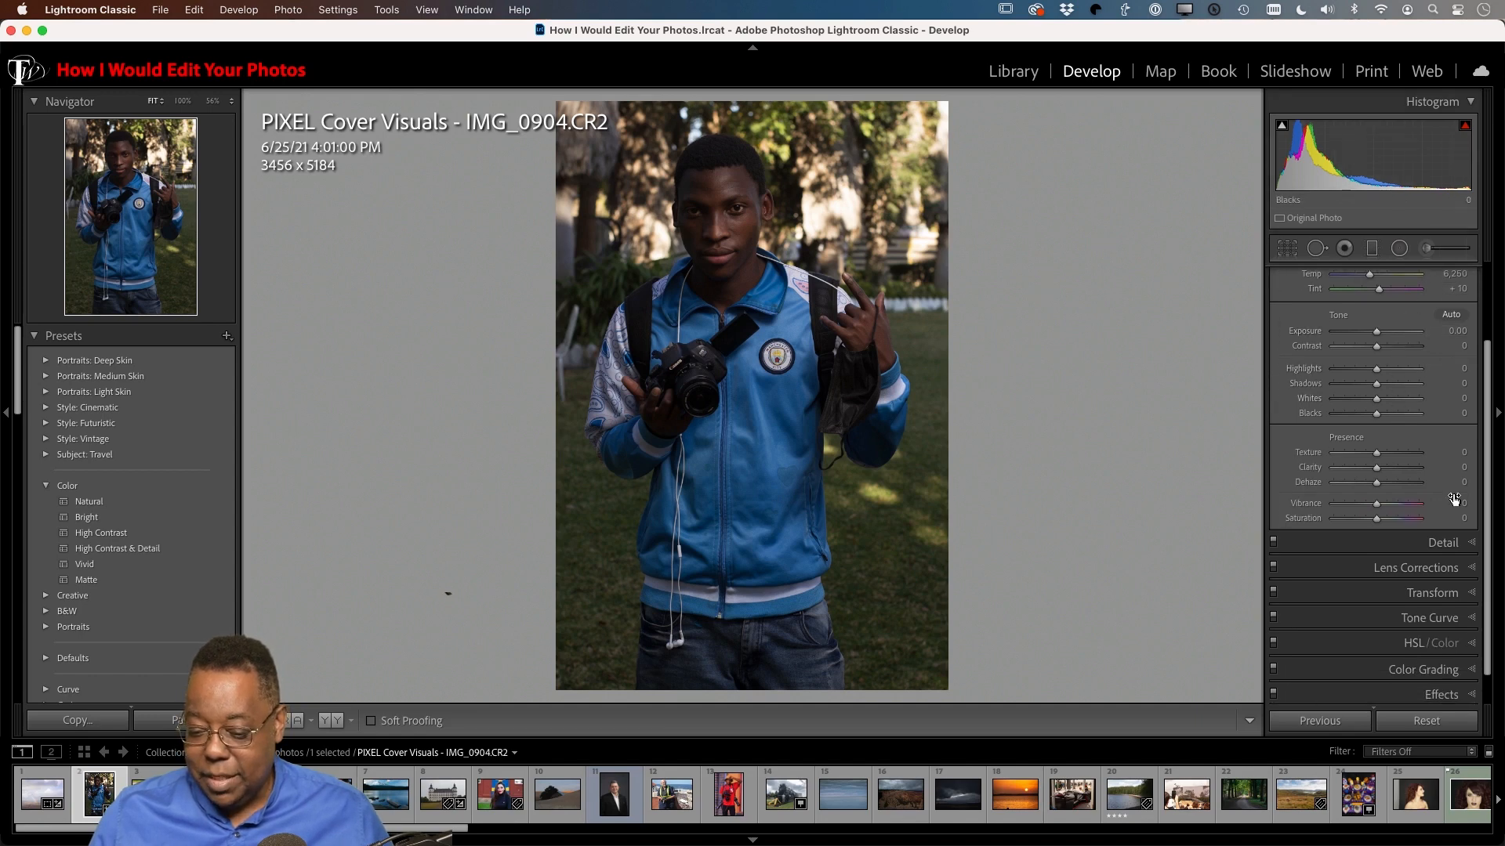
{"action": "left_click", "coordinate": [1458, 566]}
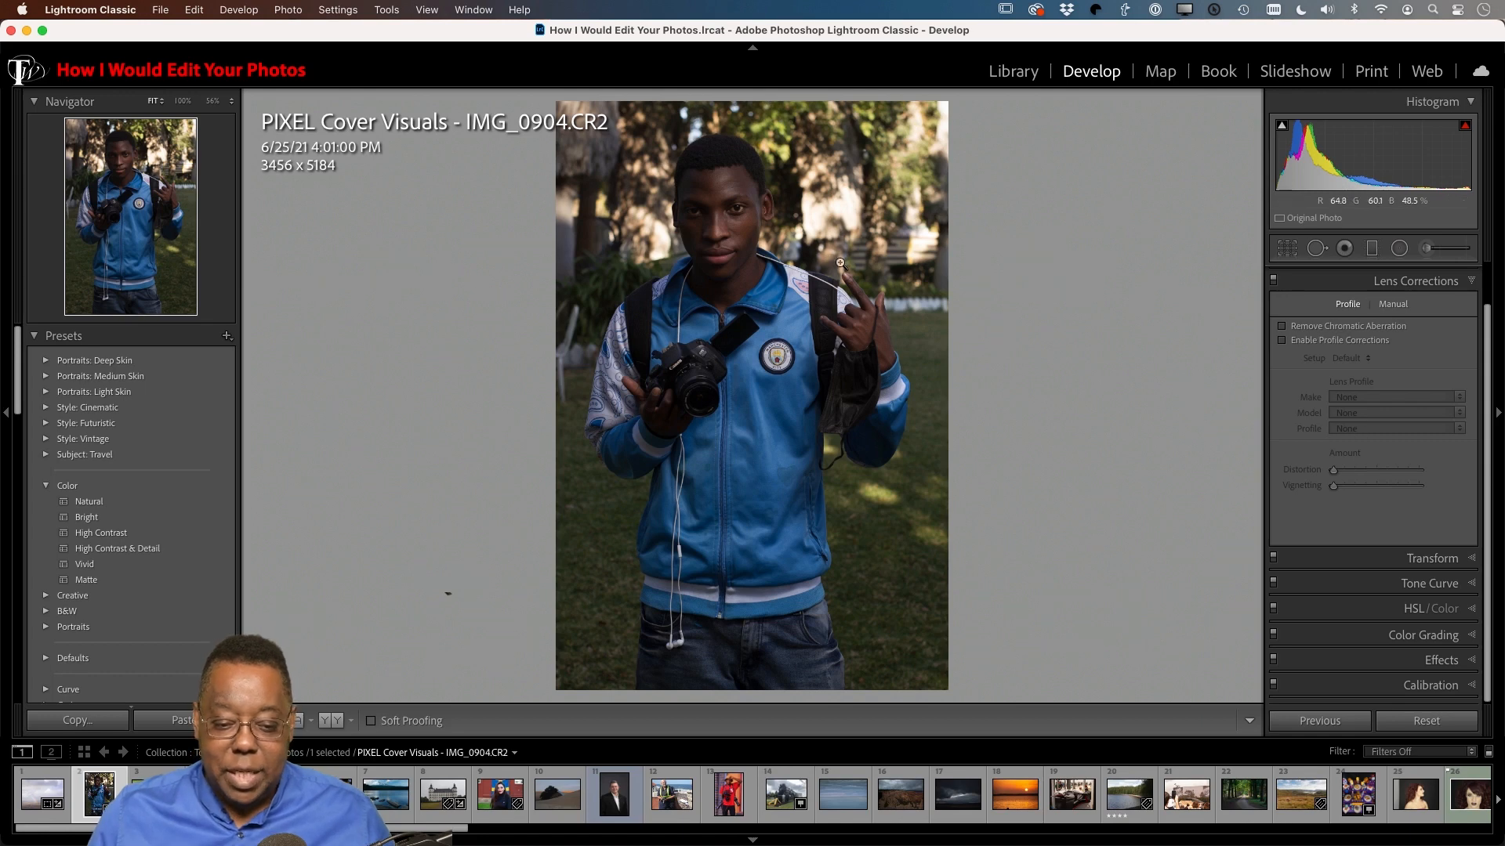
{"action": "left_click", "coordinate": [1283, 341]}
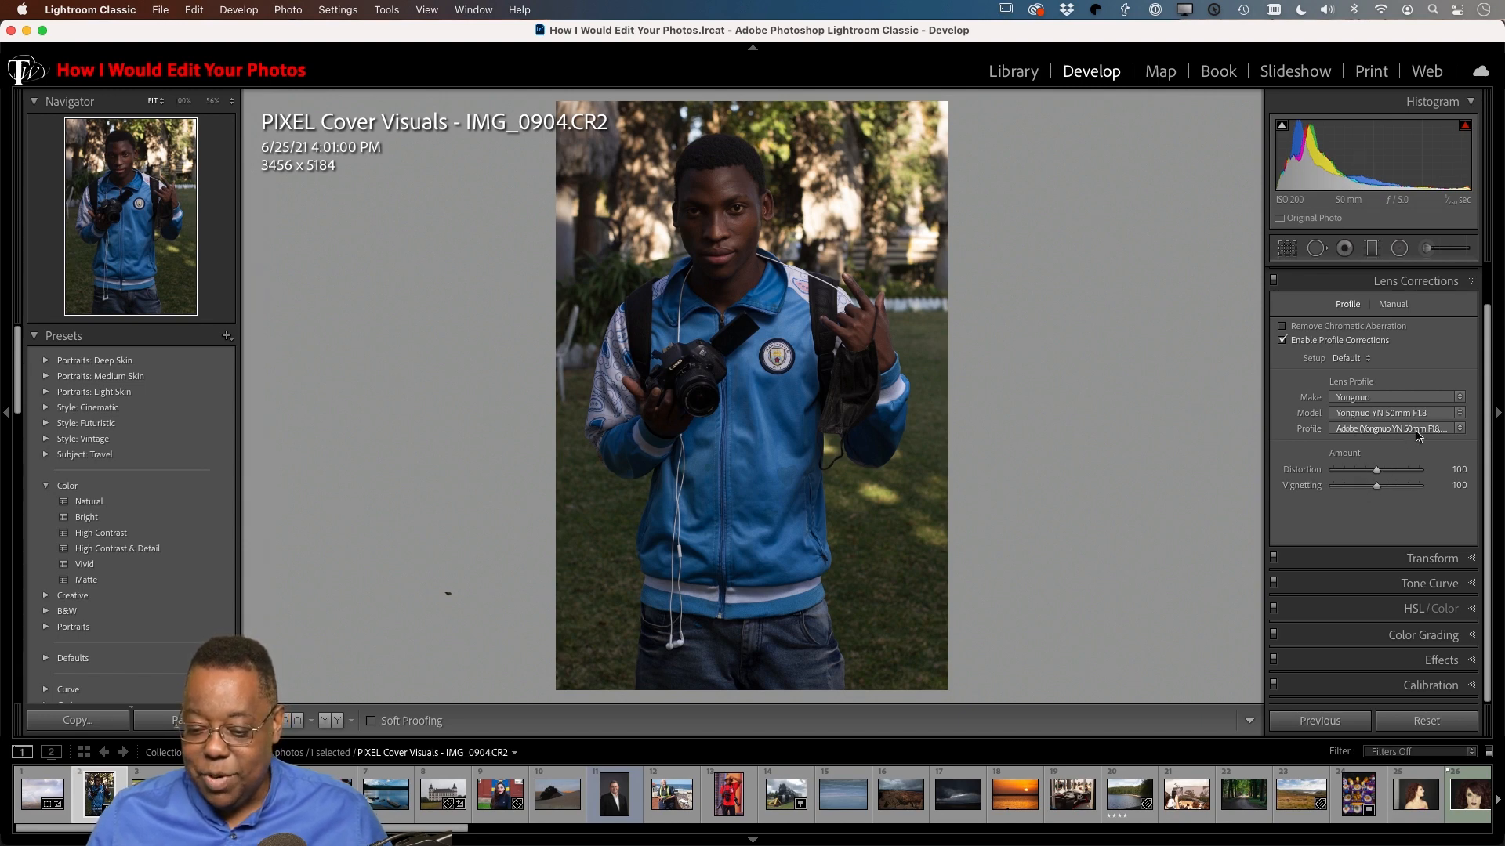
Step: Toggle the lens profile corrections off and on repeatedly to compare distortion and vignetting, leaving them enabled
{"action": "left_click", "coordinate": [1282, 341]}
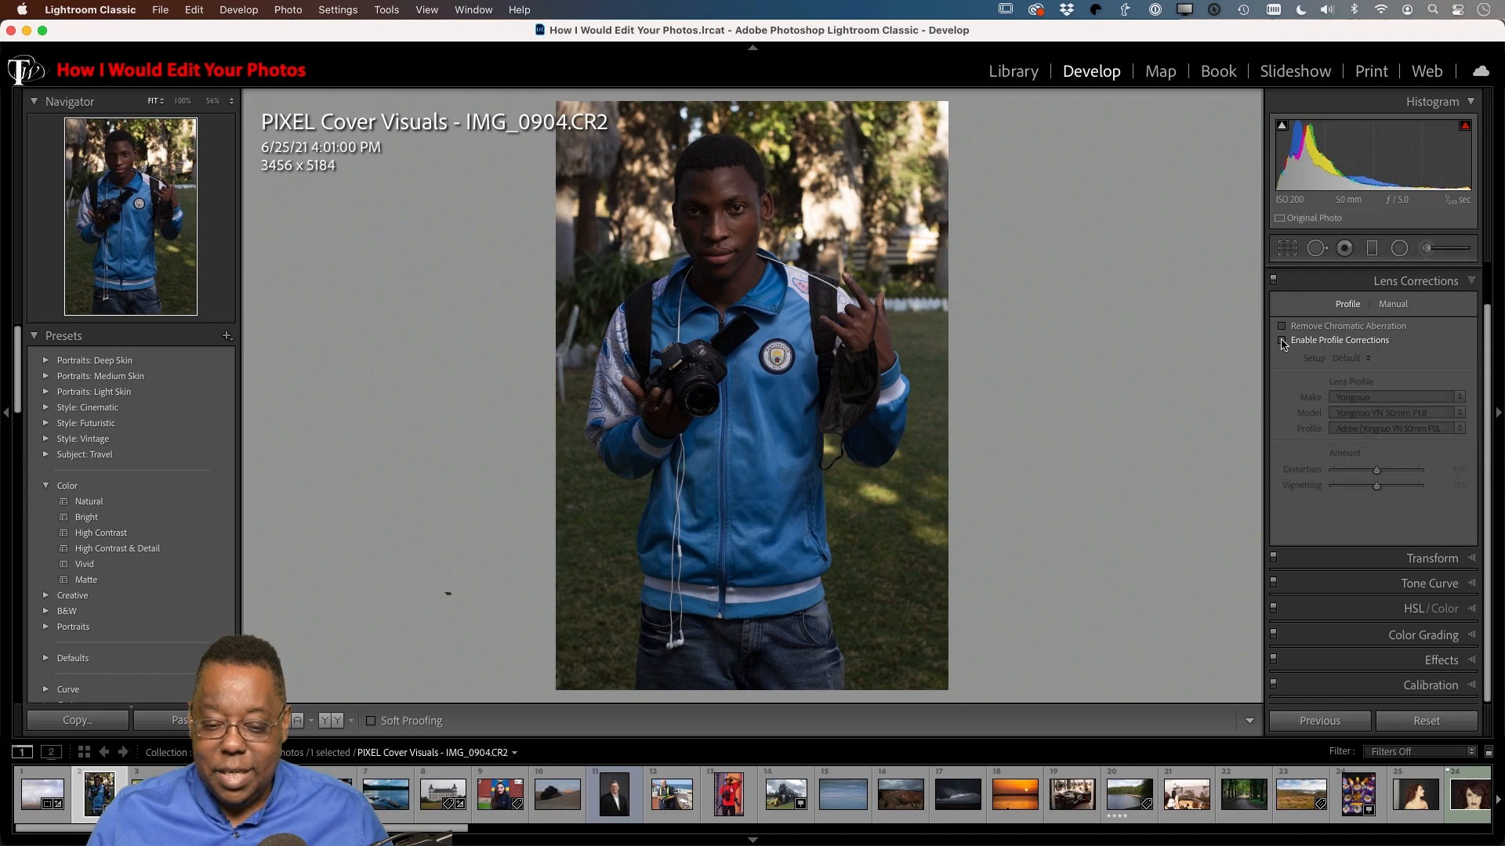
{"action": "left_click", "coordinate": [1282, 340]}
{"action": "left_click", "coordinate": [1282, 341]}
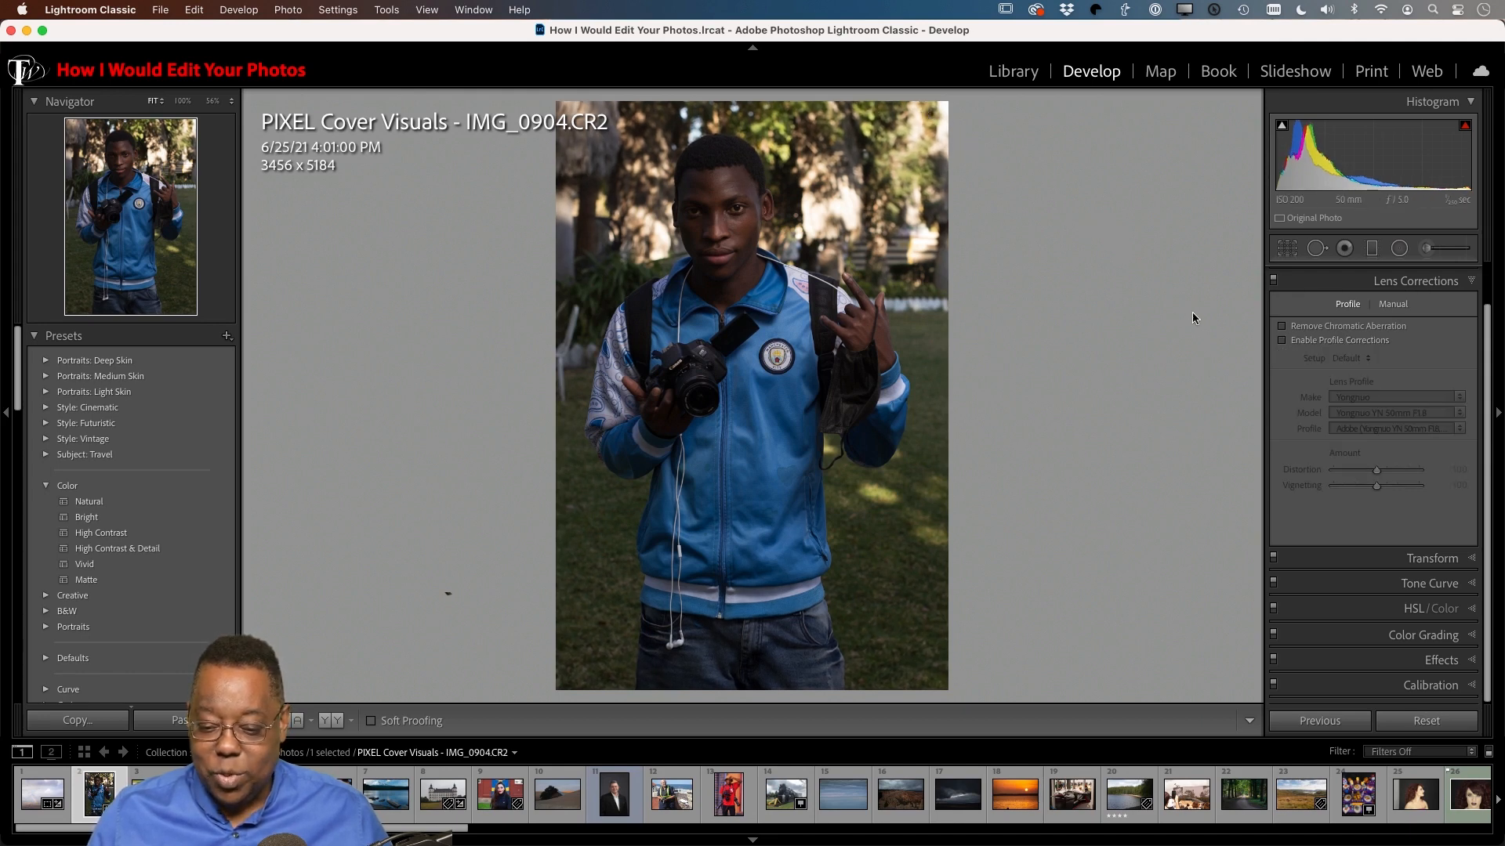
{"action": "left_click", "coordinate": [1280, 341]}
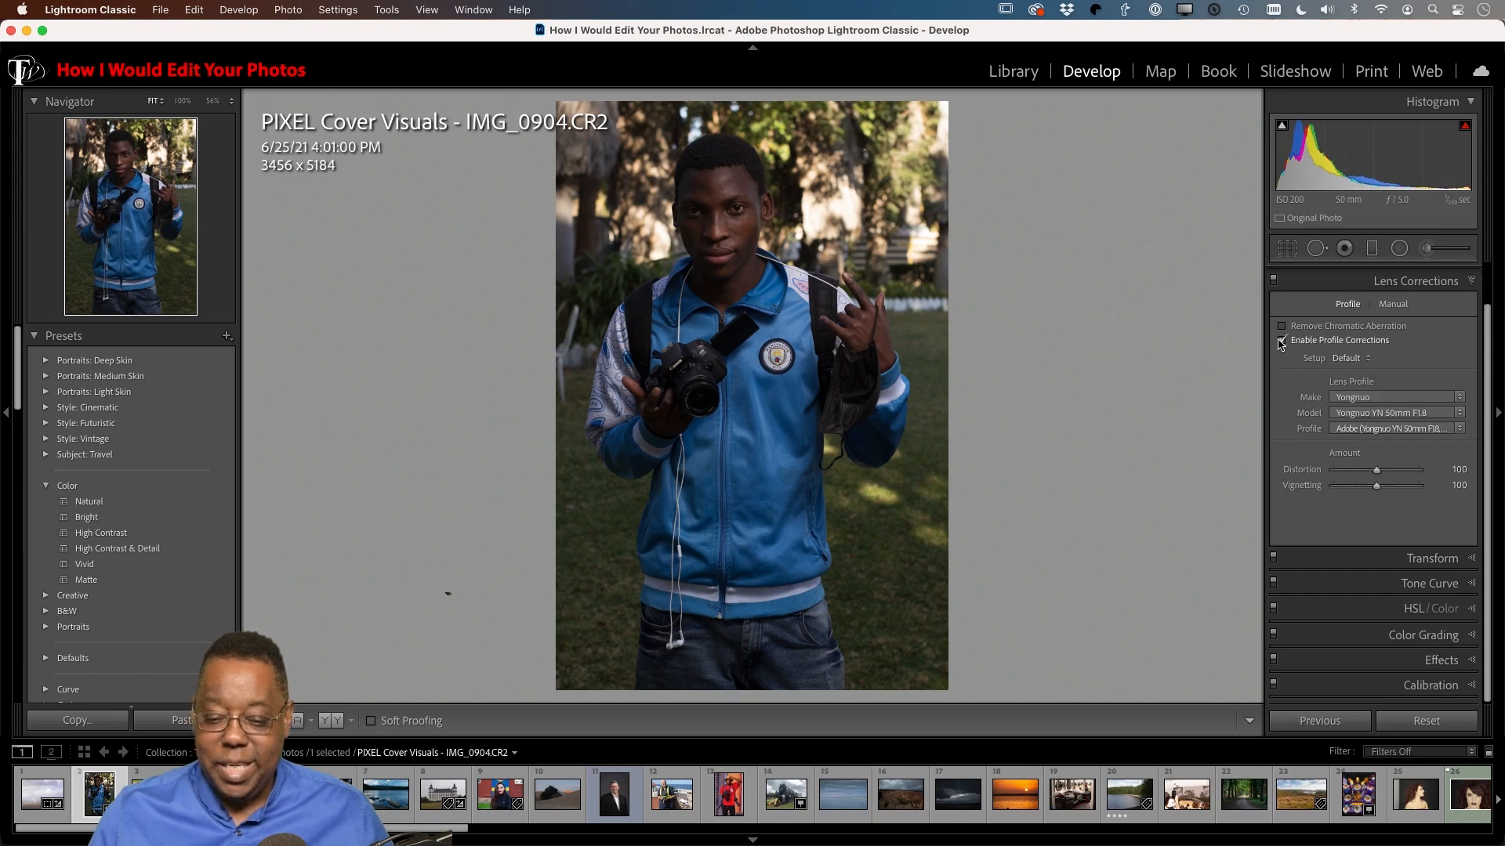
{"action": "left_click", "coordinate": [1280, 342]}
{"action": "left_click", "coordinate": [1280, 341]}
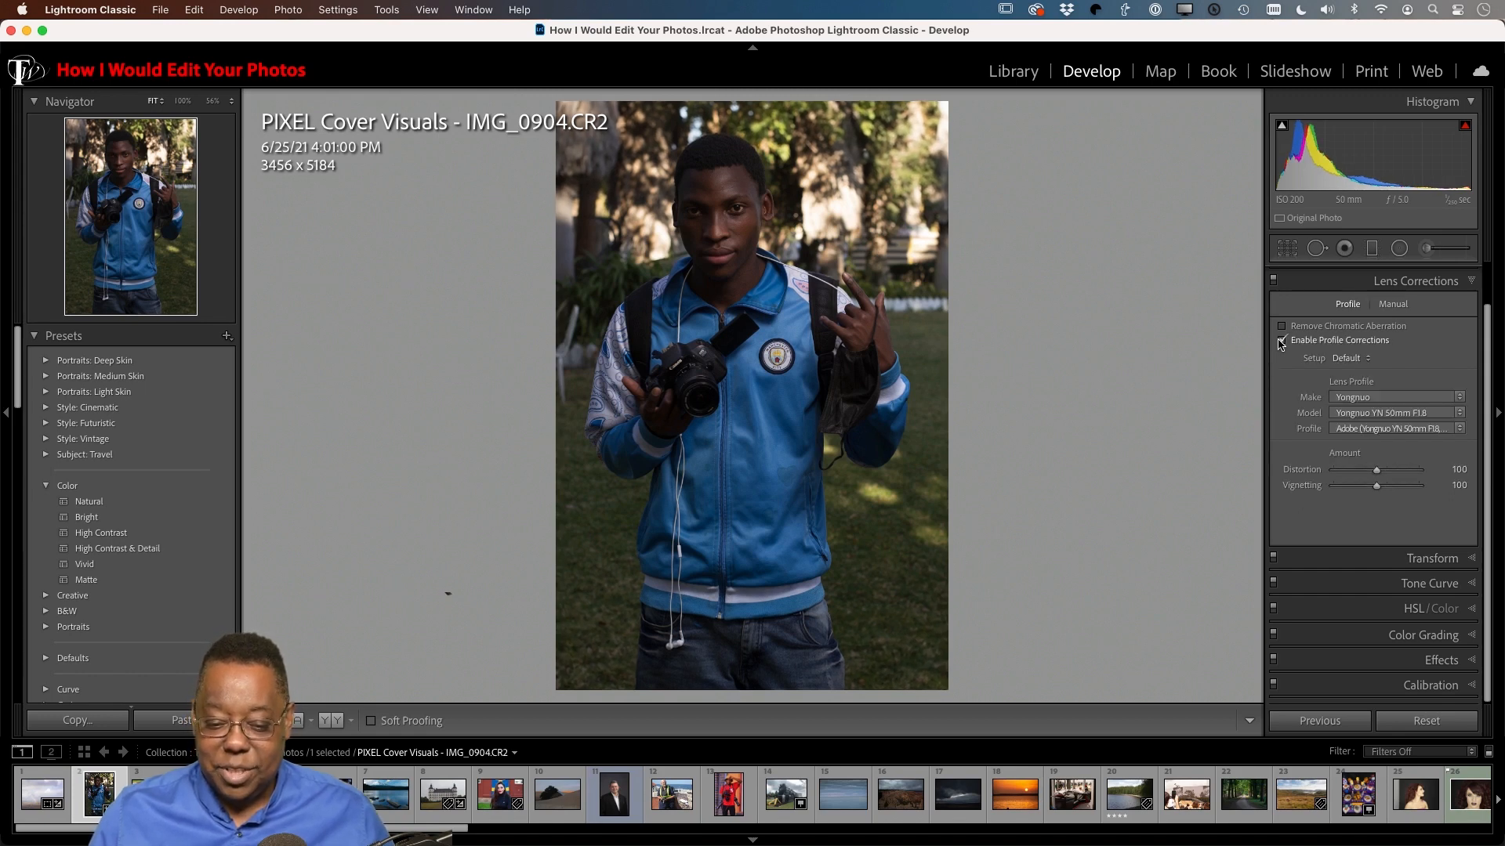
Step: Apply automatic tone adjustments in the Basic settings and raise the Blacks to +3
{"action": "scroll", "coordinate": [1356, 380], "scroll_direction": "up", "scroll_amount": 2}
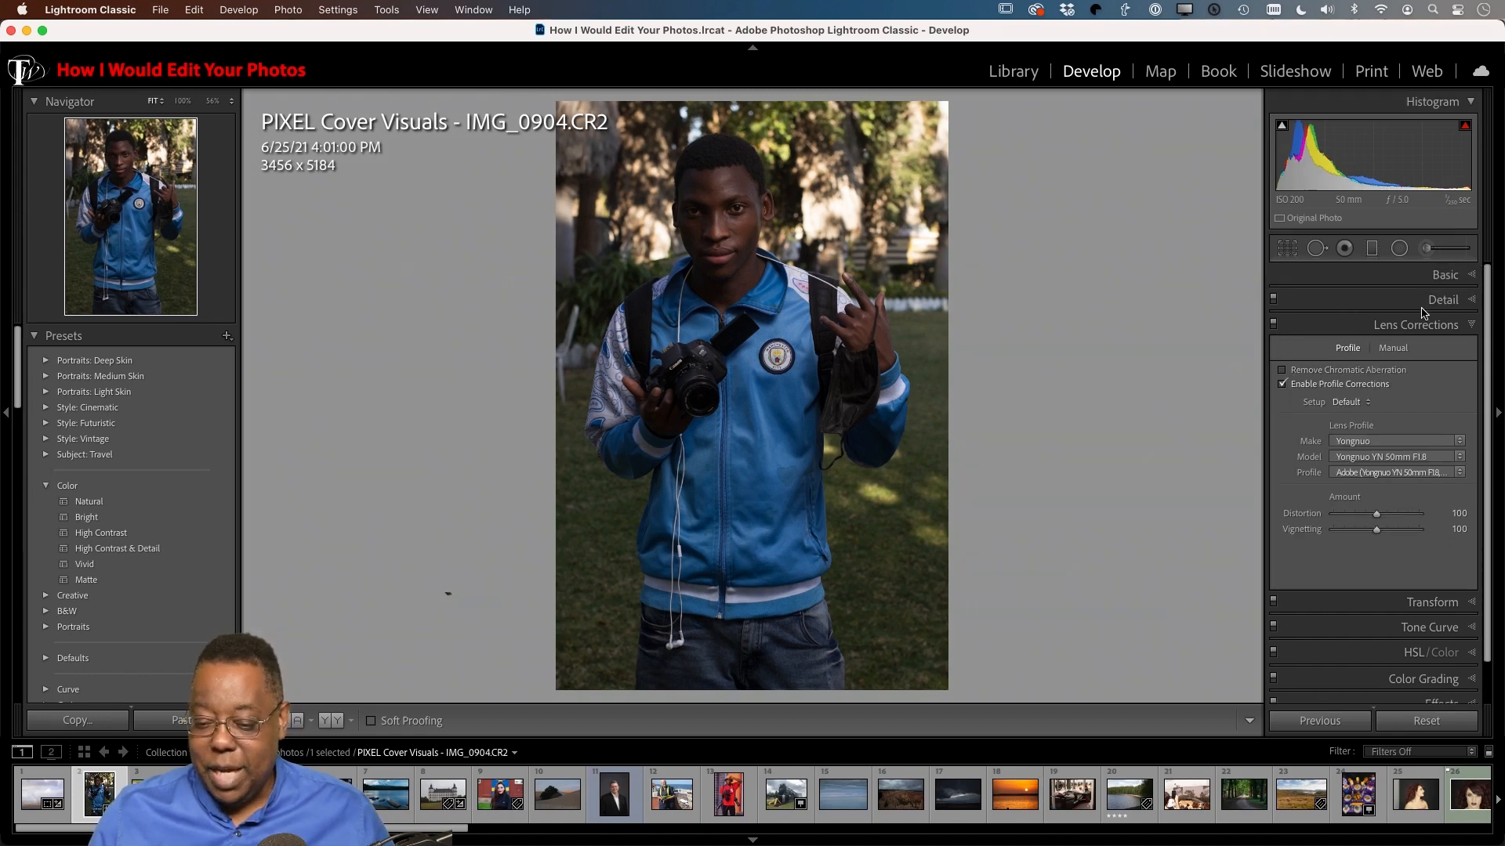
{"action": "left_click", "coordinate": [1439, 276]}
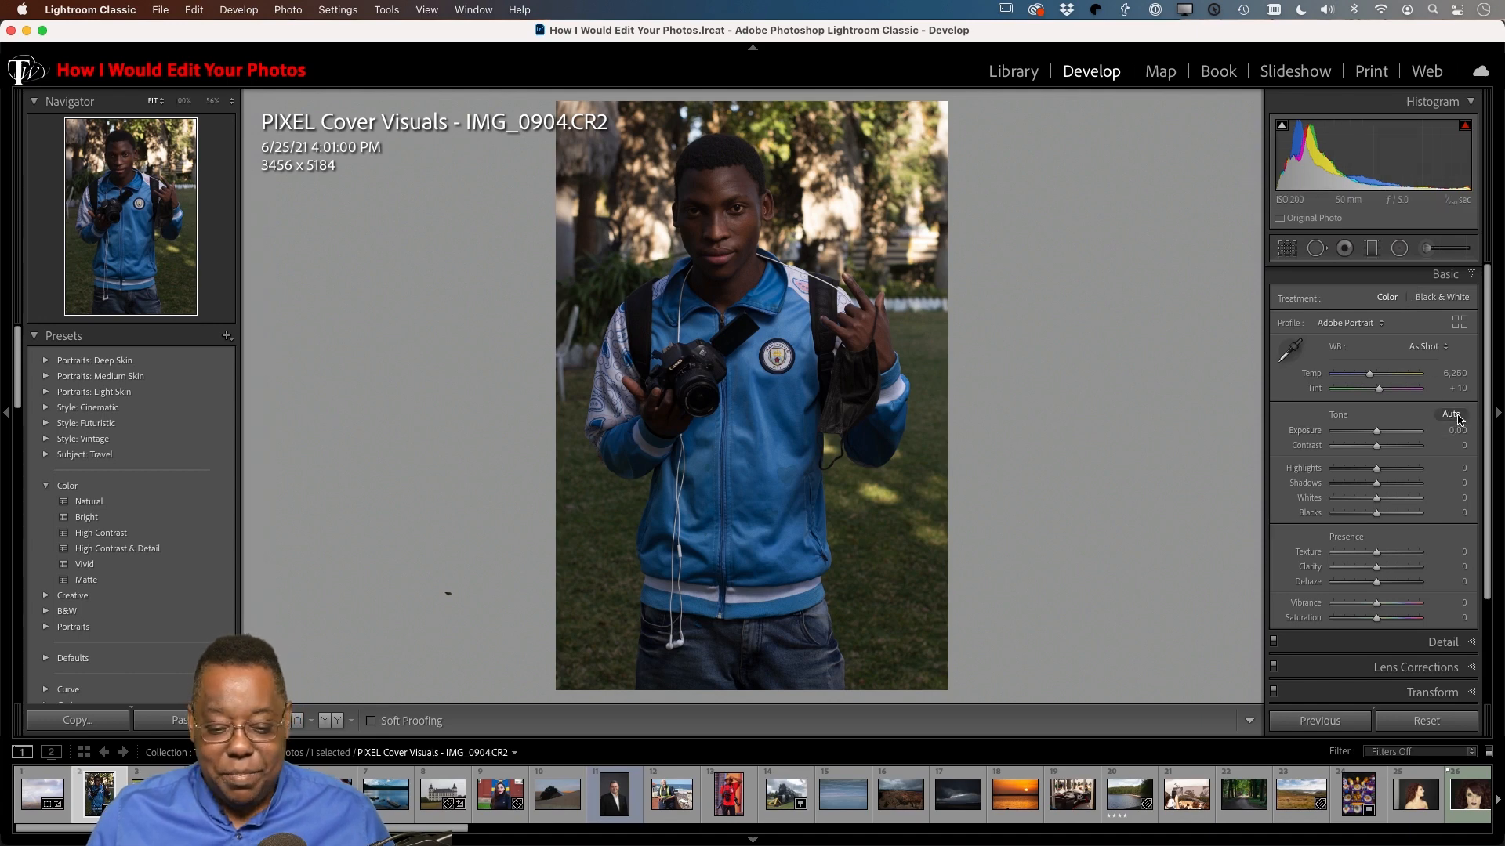
{"action": "left_click", "coordinate": [1452, 414]}
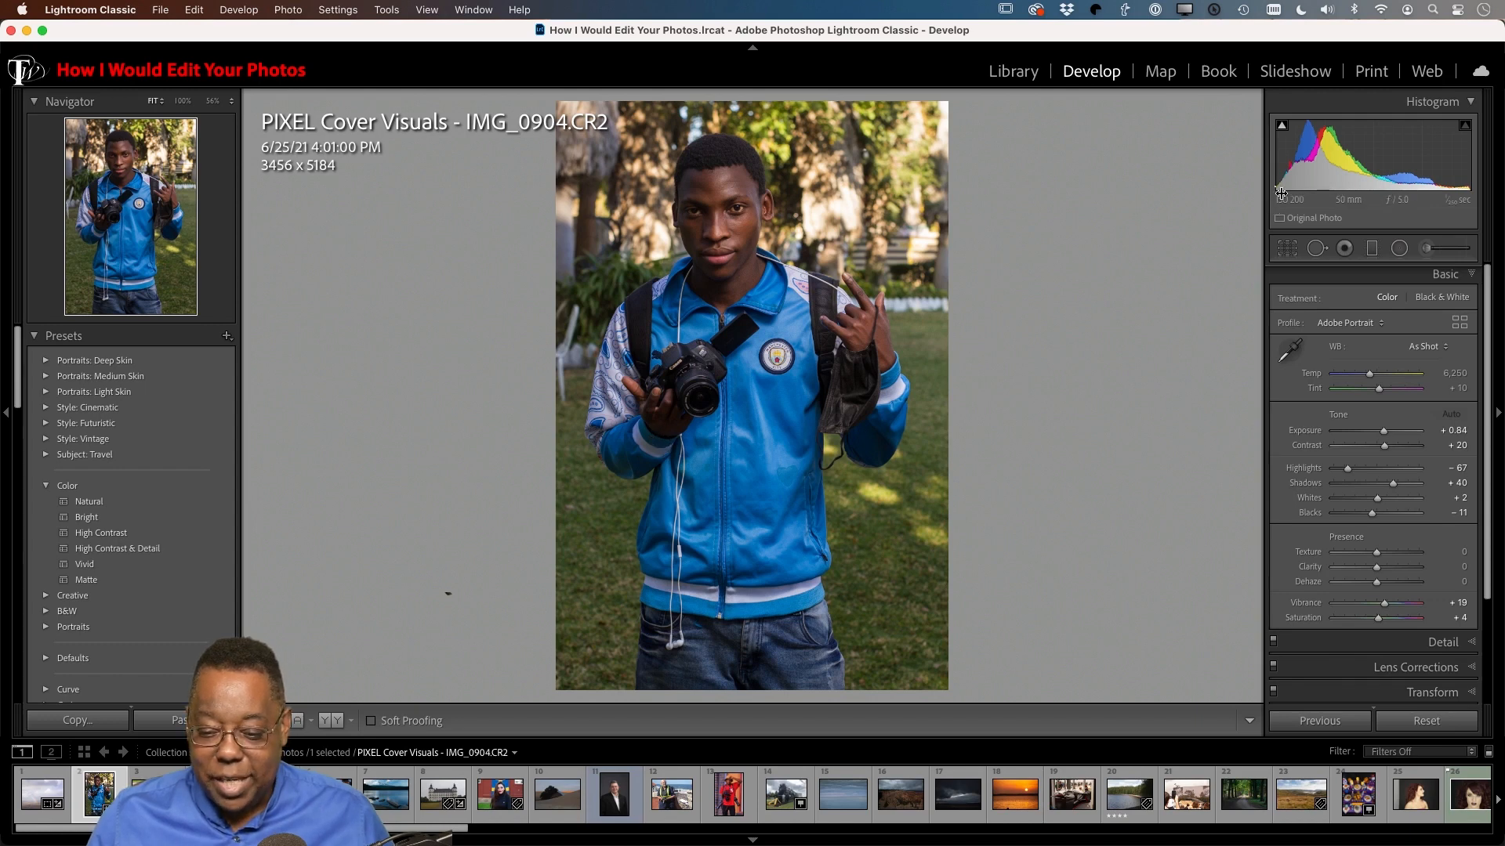
{"action": "left_click_drag", "start_coordinate": [1280, 162], "coordinate": [1291, 162]}
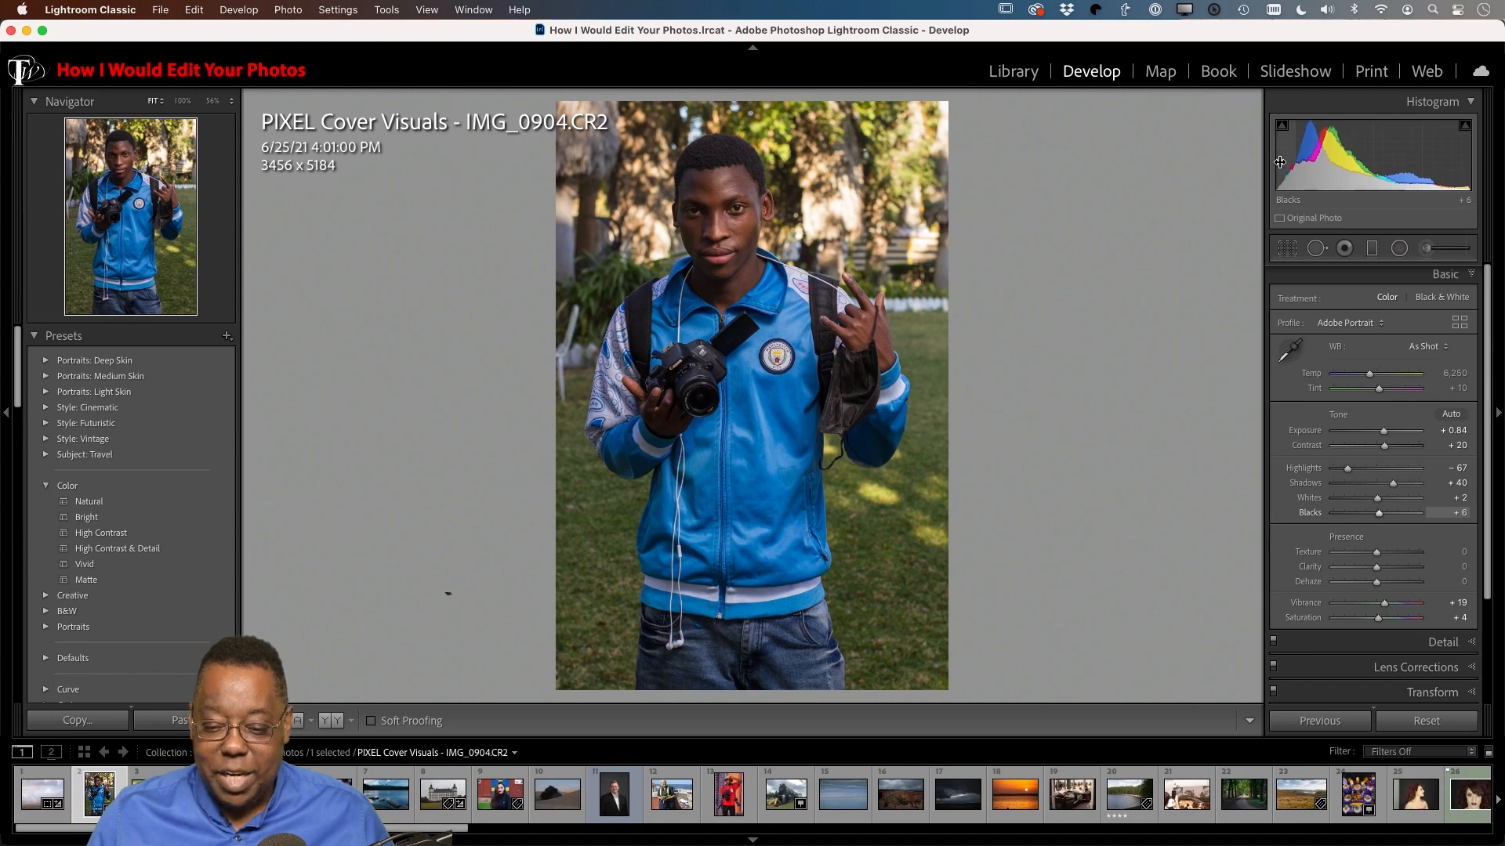
{"action": "key", "text": "alt"}
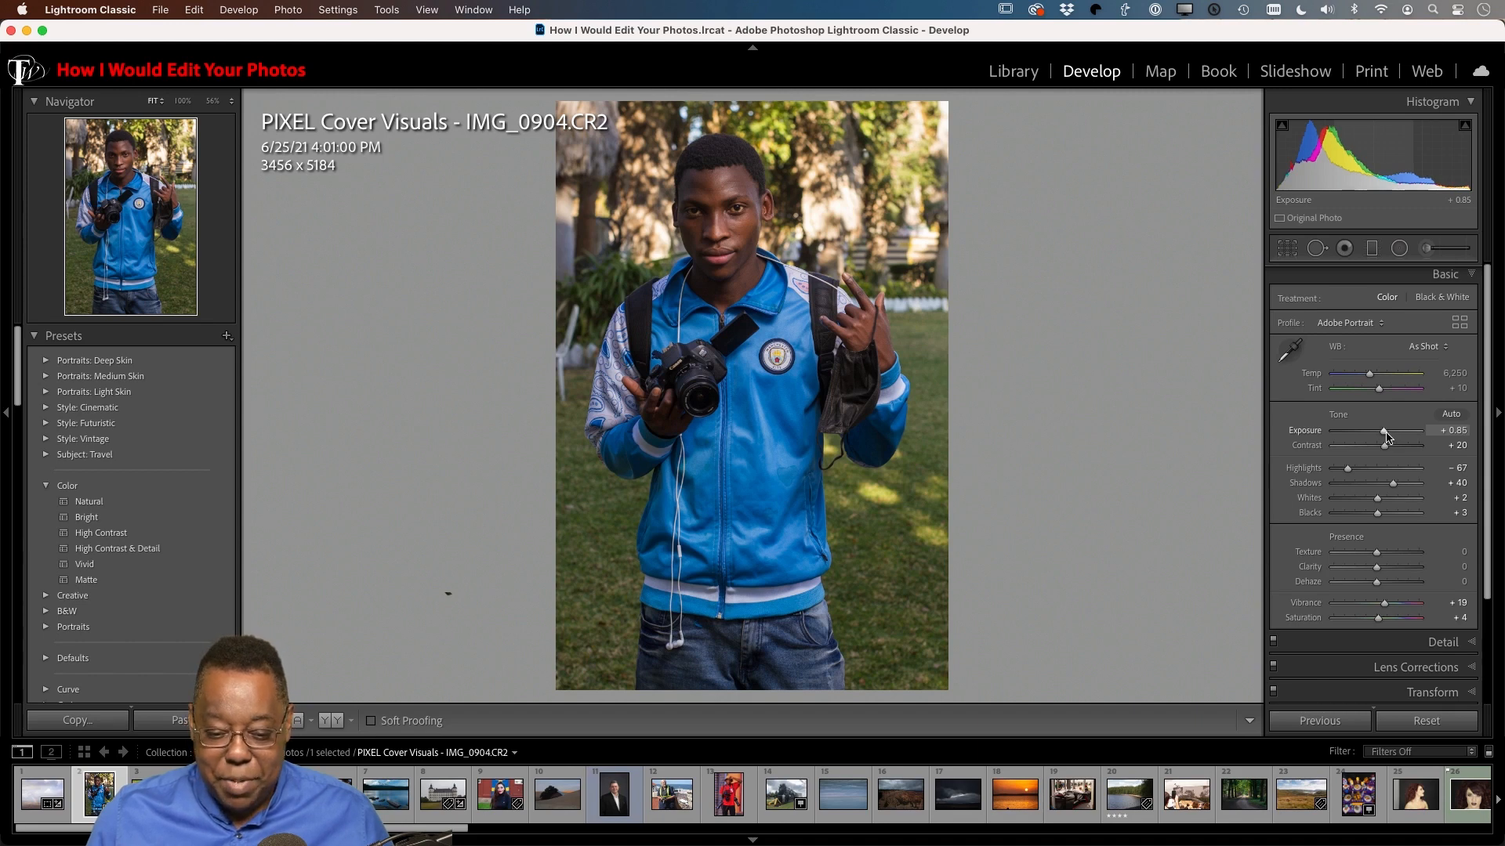
Step: Brighten the portrait further by setting Exposure to +1.05 and Shadows to +54
{"action": "scroll", "coordinate": [1387, 437], "scroll_direction": "up", "scroll_amount": 2}
{"action": "scroll", "coordinate": [1388, 437], "scroll_direction": "up", "scroll_amount": 2}
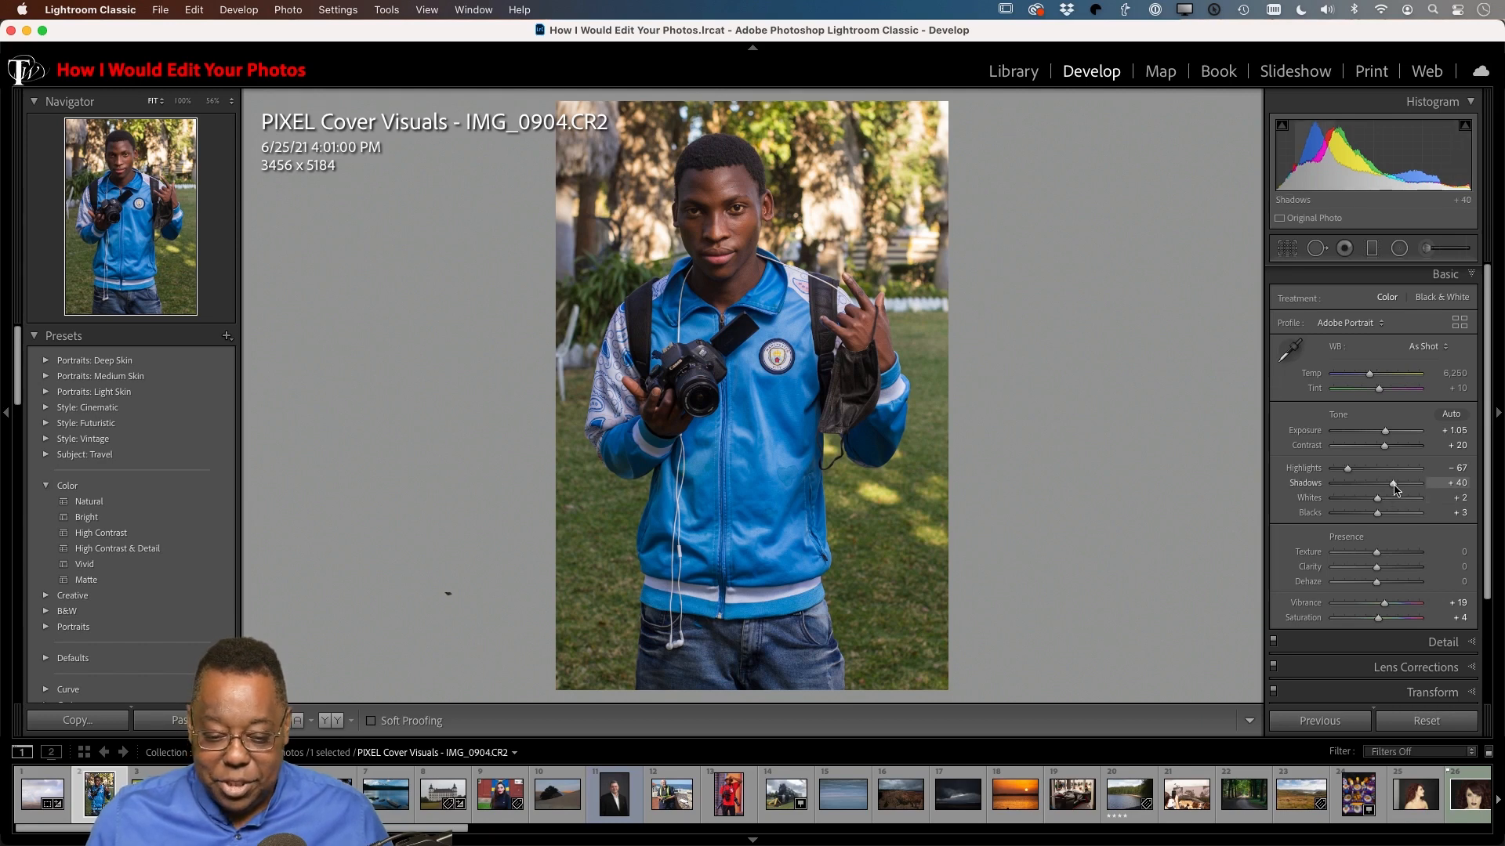
{"action": "left_click_drag", "start_coordinate": [1394, 485], "coordinate": [1402, 488]}
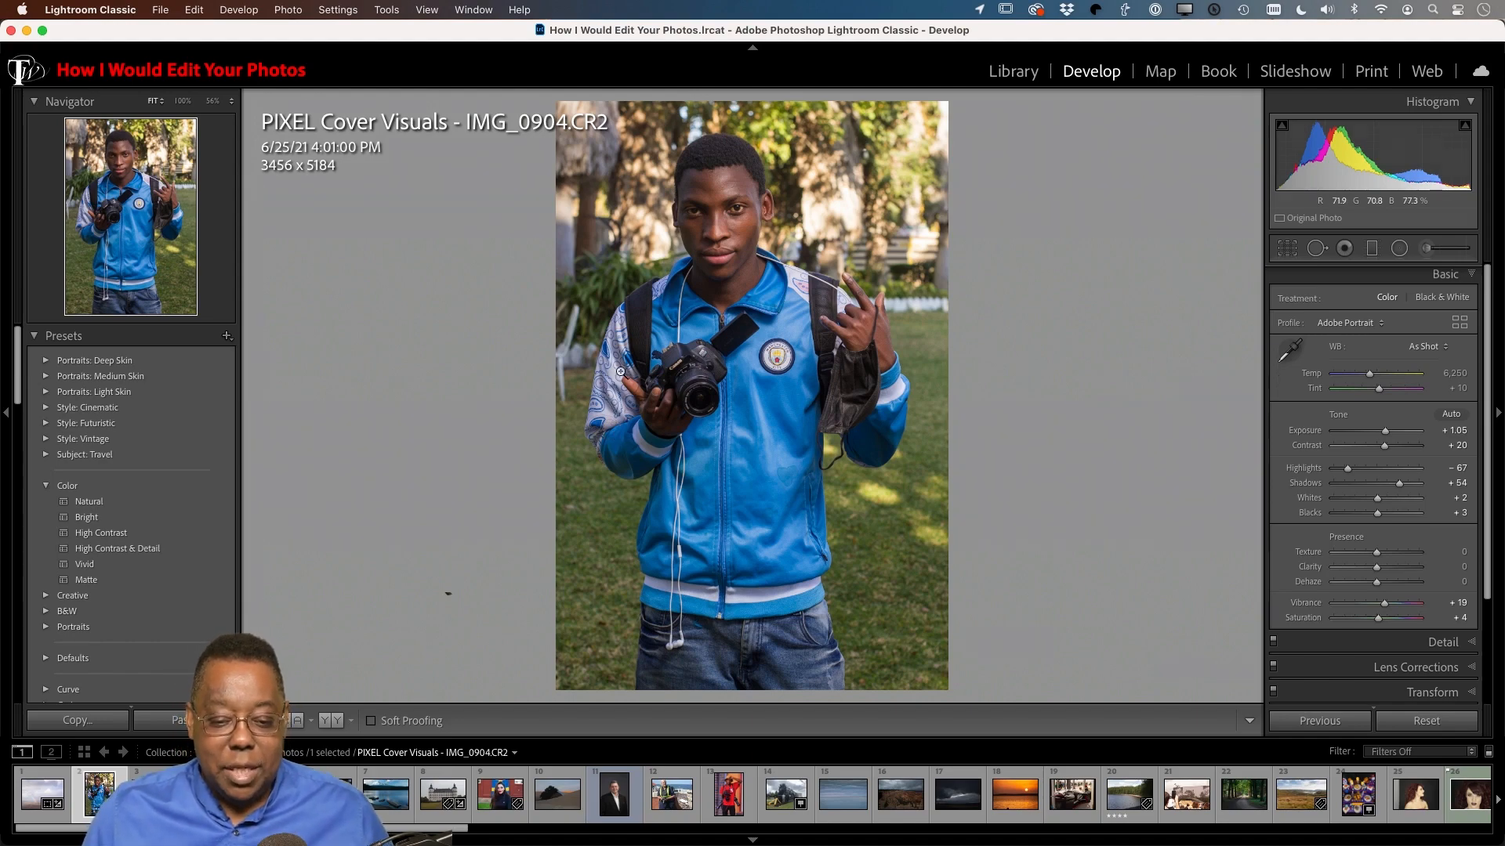
Step: Open the adjusted portrait in Photoshop and remove the white chair beside his arm with the Spot Healing Brush
{"action": "key", "text": "super+e"}
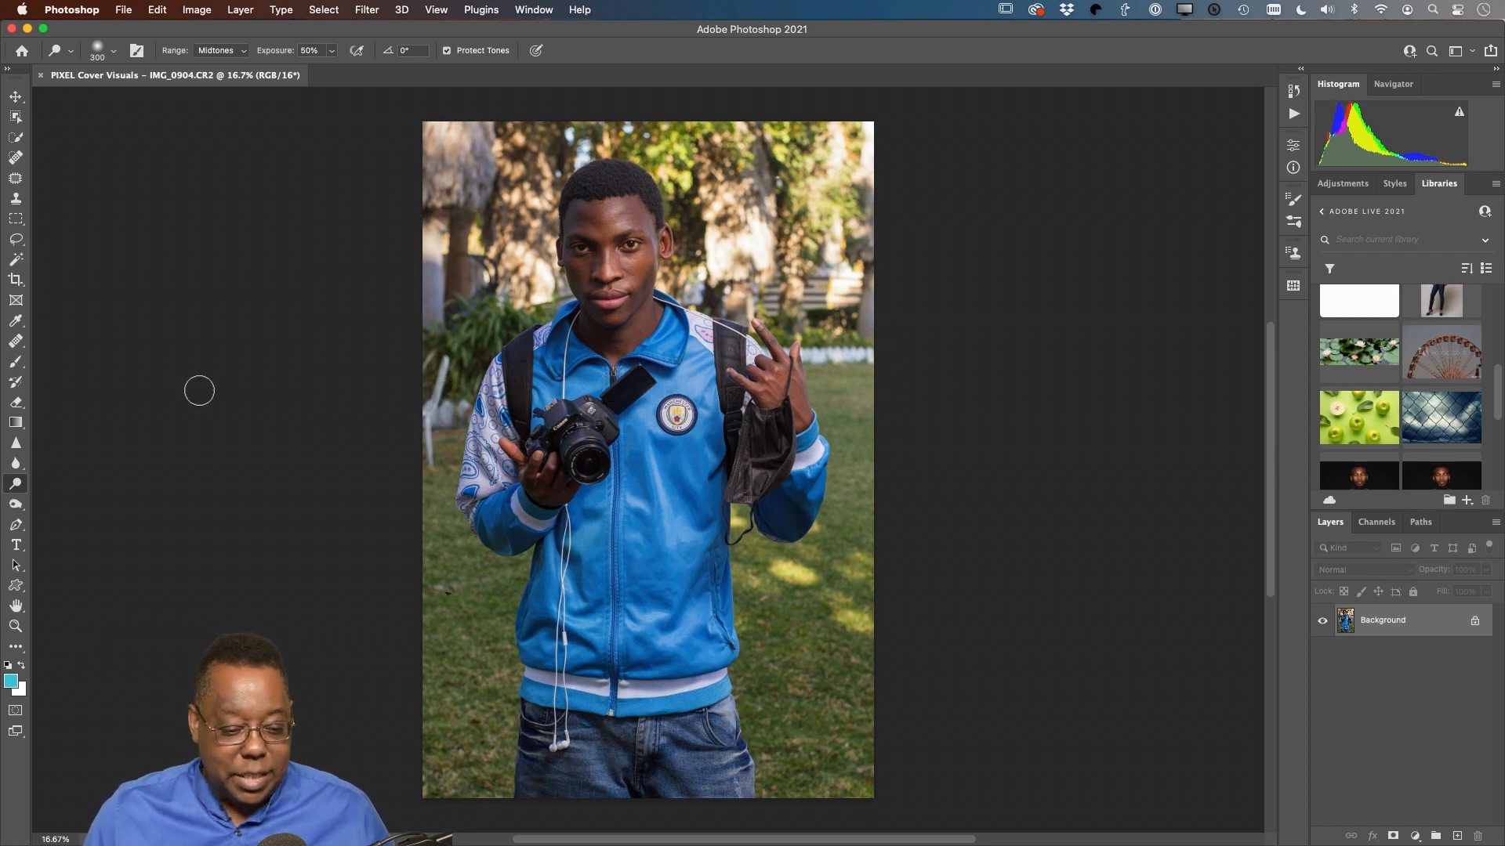
{"action": "left_click", "coordinate": [17, 158]}
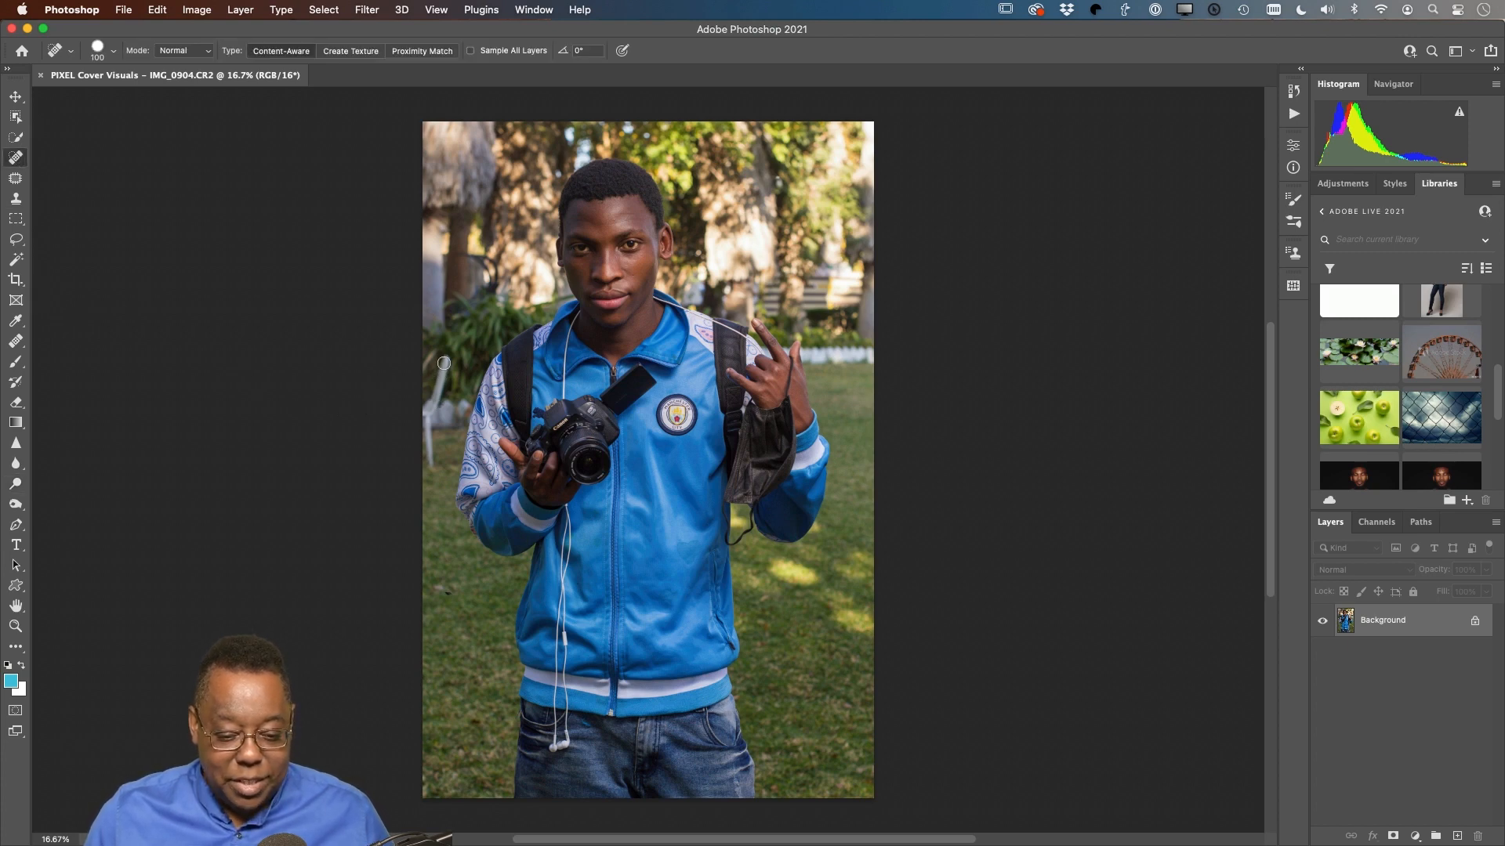
{"action": "mouse_move", "coordinate": [446, 358]}
{"action": "left_mouse_down"}
{"action": "mouse_move", "coordinate": [428, 415]}
{"action": "mouse_move", "coordinate": [424, 401]}
{"action": "mouse_move", "coordinate": [431, 462]}
{"action": "mouse_move", "coordinate": [428, 421]}
{"action": "mouse_move", "coordinate": [428, 439]}
{"action": "left_mouse_up"}
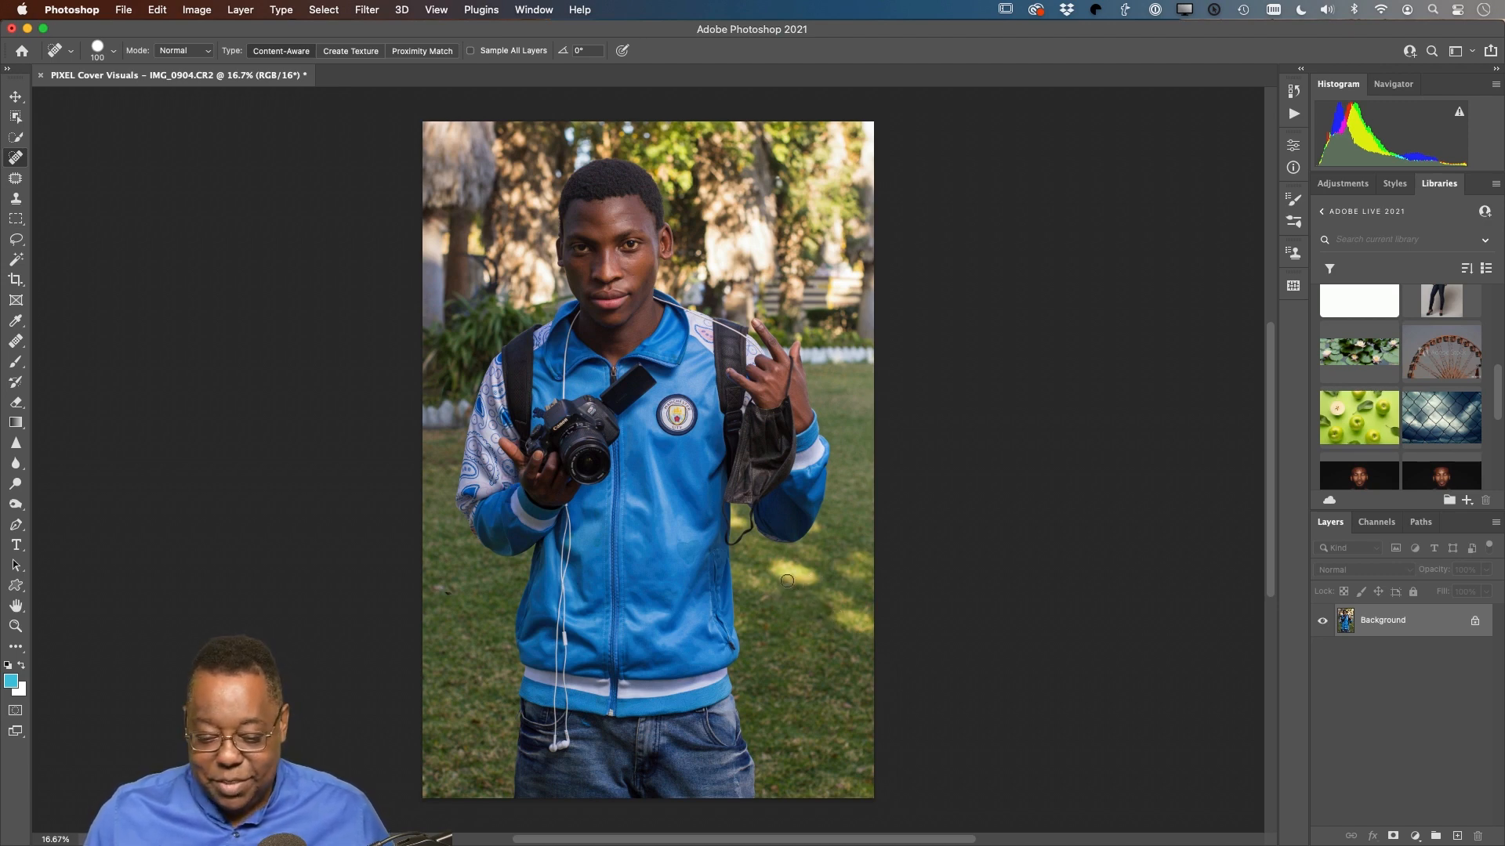
Step: Patch the bright sunlit spots on the lawn below the raised arm and along the photo's edge with clean grass
{"action": "left_click", "coordinate": [15, 178]}
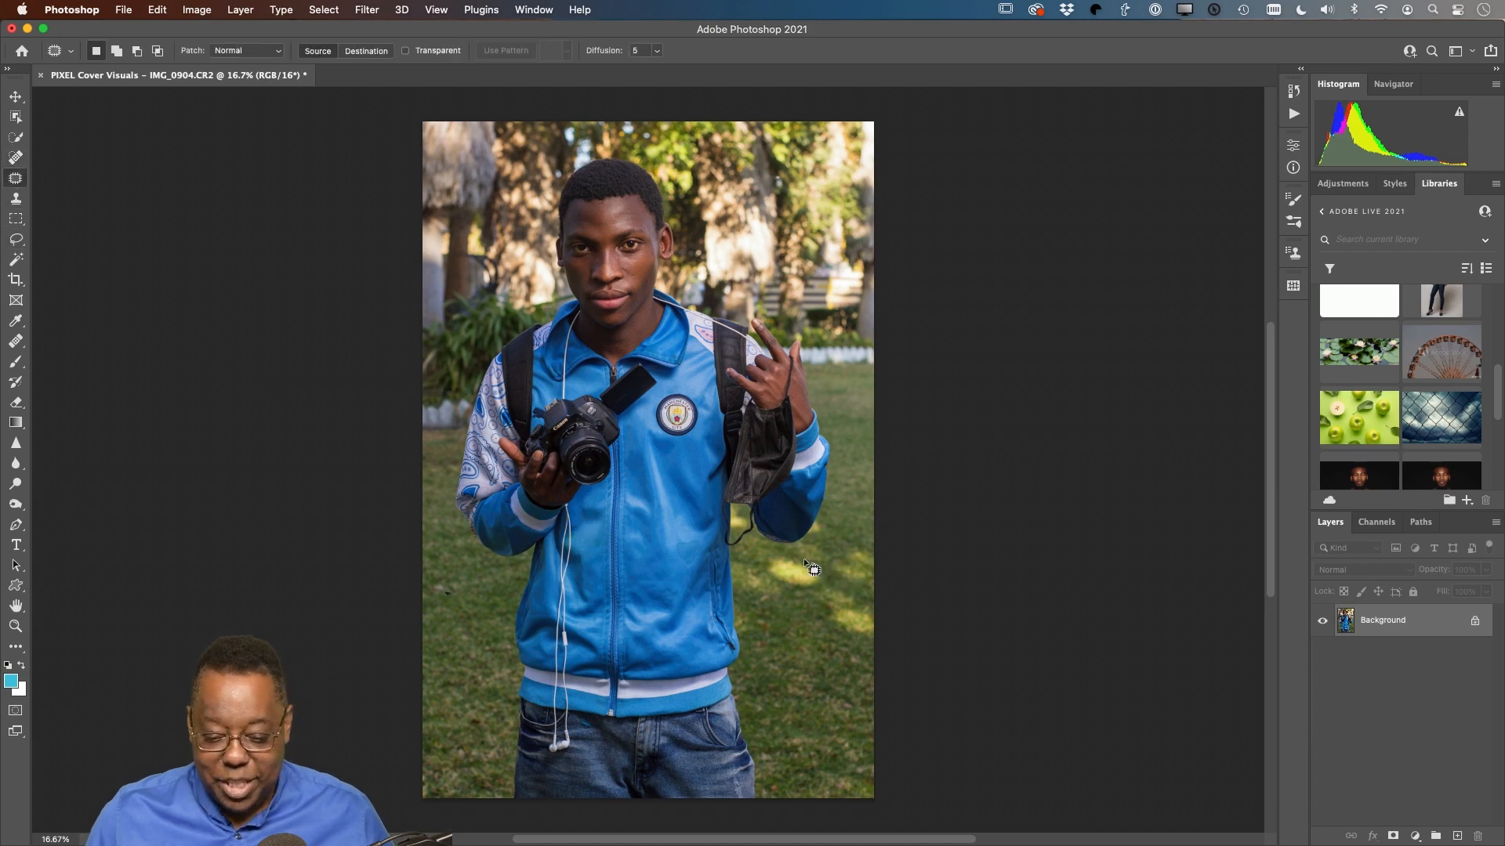
{"action": "mouse_move", "coordinate": [805, 560]}
{"action": "left_mouse_down"}
{"action": "mouse_move", "coordinate": [762, 572]}
{"action": "mouse_move", "coordinate": [774, 585]}
{"action": "mouse_move", "coordinate": [805, 592]}
{"action": "mouse_move", "coordinate": [821, 573]}
{"action": "mouse_move", "coordinate": [803, 642]}
{"action": "left_mouse_up"}
{"action": "key", "text": "super+d"}
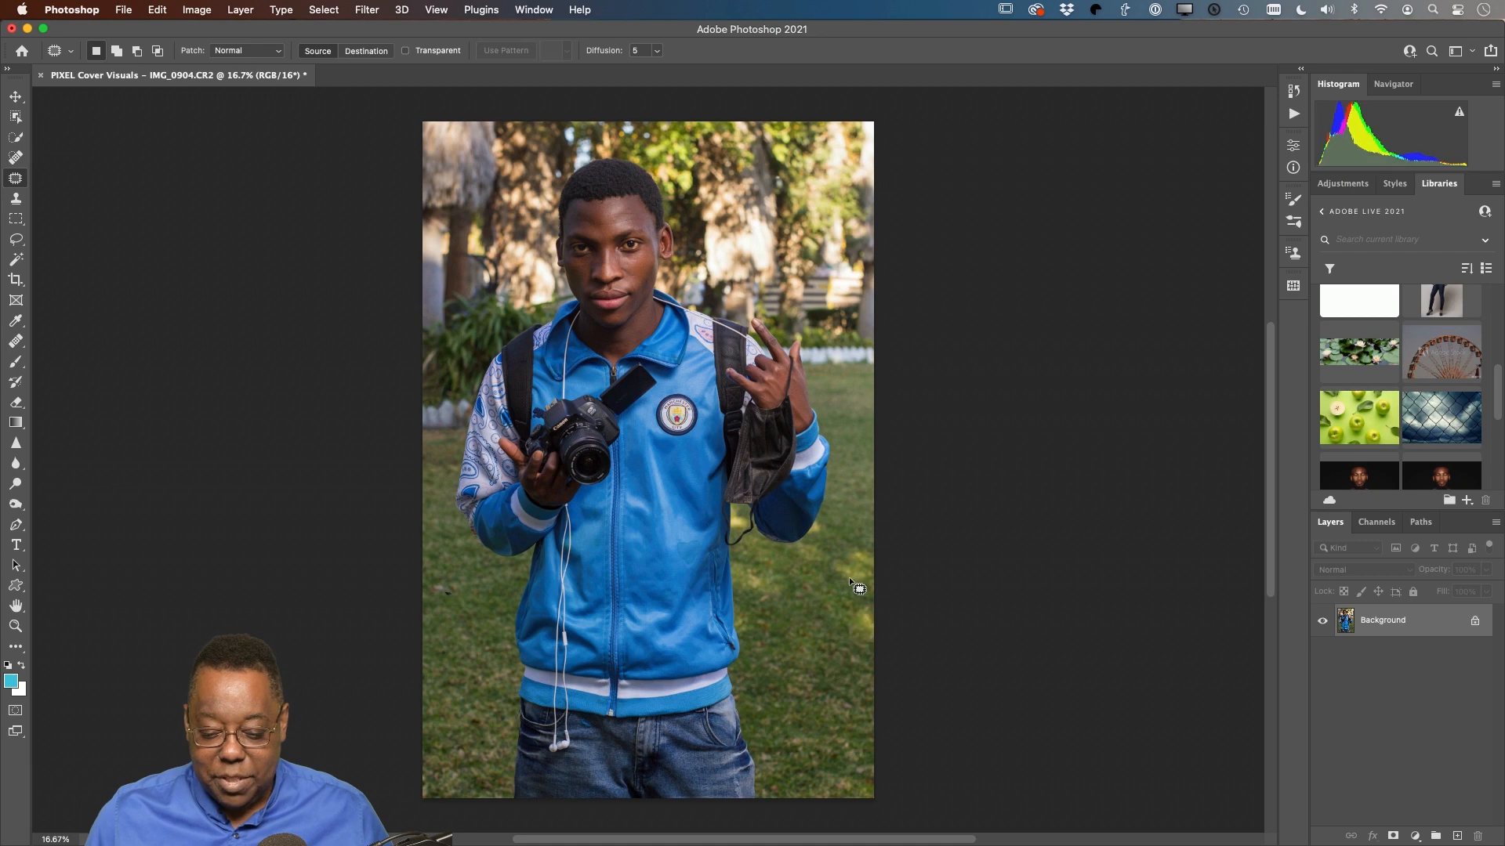
{"action": "mouse_move", "coordinate": [867, 534]}
{"action": "left_mouse_down"}
{"action": "mouse_move", "coordinate": [823, 604]}
{"action": "mouse_move", "coordinate": [860, 667]}
{"action": "mouse_move", "coordinate": [873, 636]}
{"action": "mouse_move", "coordinate": [833, 563]}
{"action": "mouse_move", "coordinate": [822, 674]}
{"action": "mouse_move", "coordinate": [858, 767]}
{"action": "left_mouse_up"}
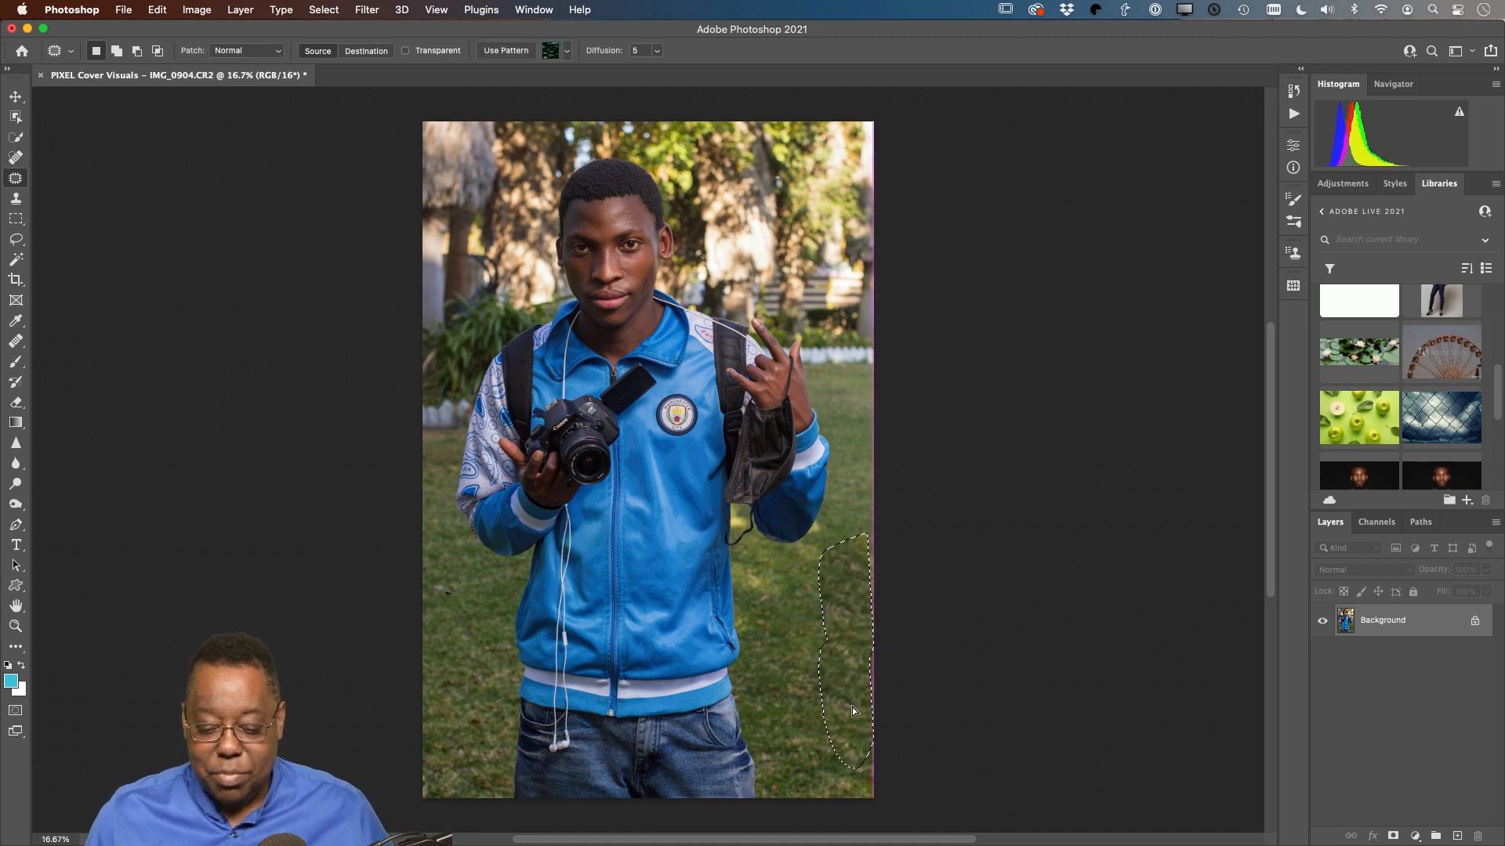
{"action": "key", "text": "super+d"}
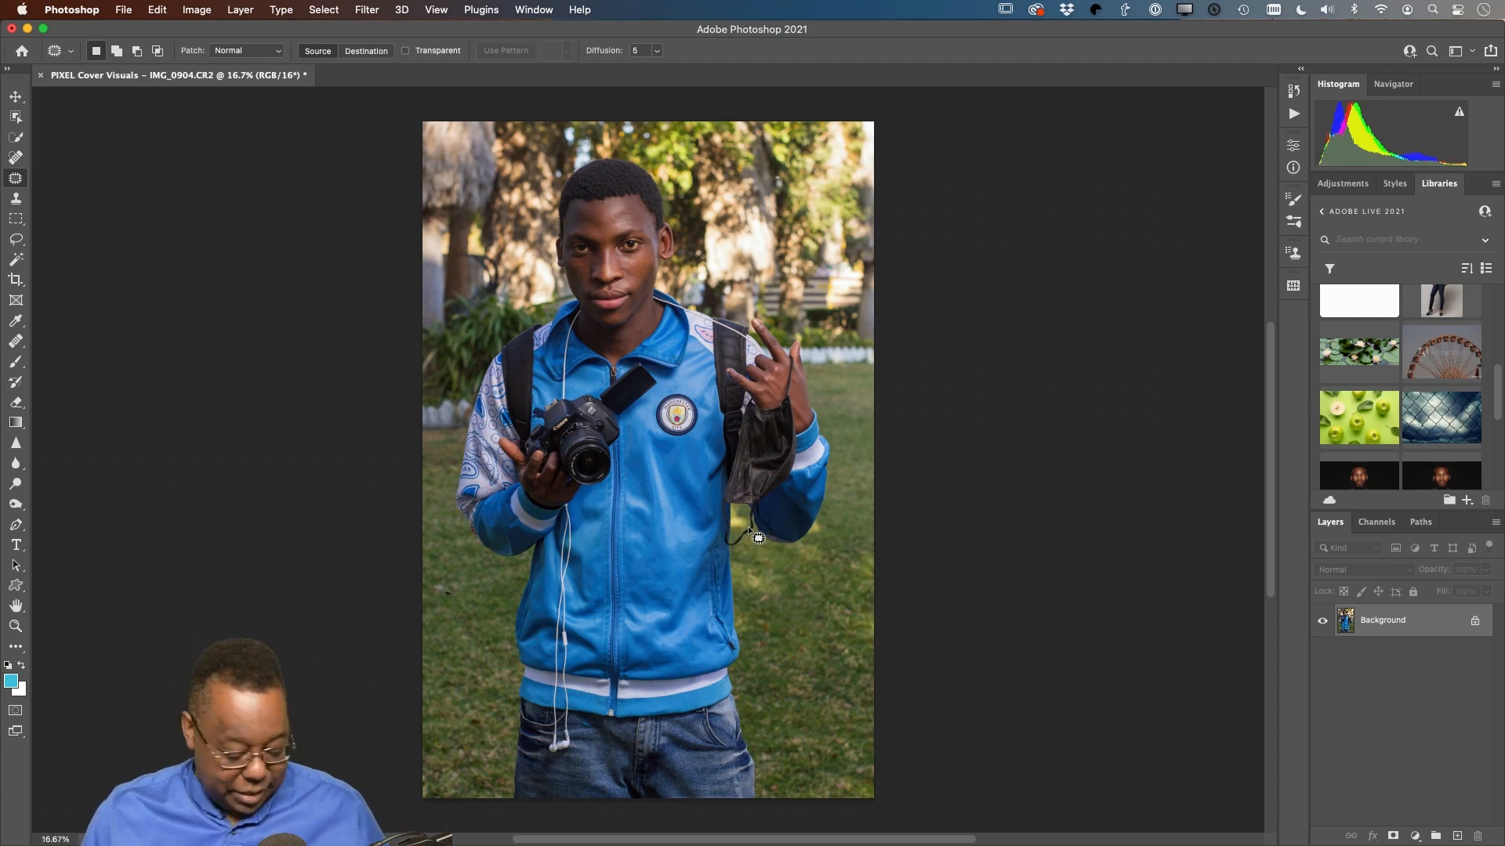
Step: Remove the dangling mask strap below the mask with a content-aware Spot Healing Brush at size 45
{"action": "key", "text": "z"}
{"action": "left_click_drag", "start_coordinate": [748, 527], "coordinate": [788, 604]}
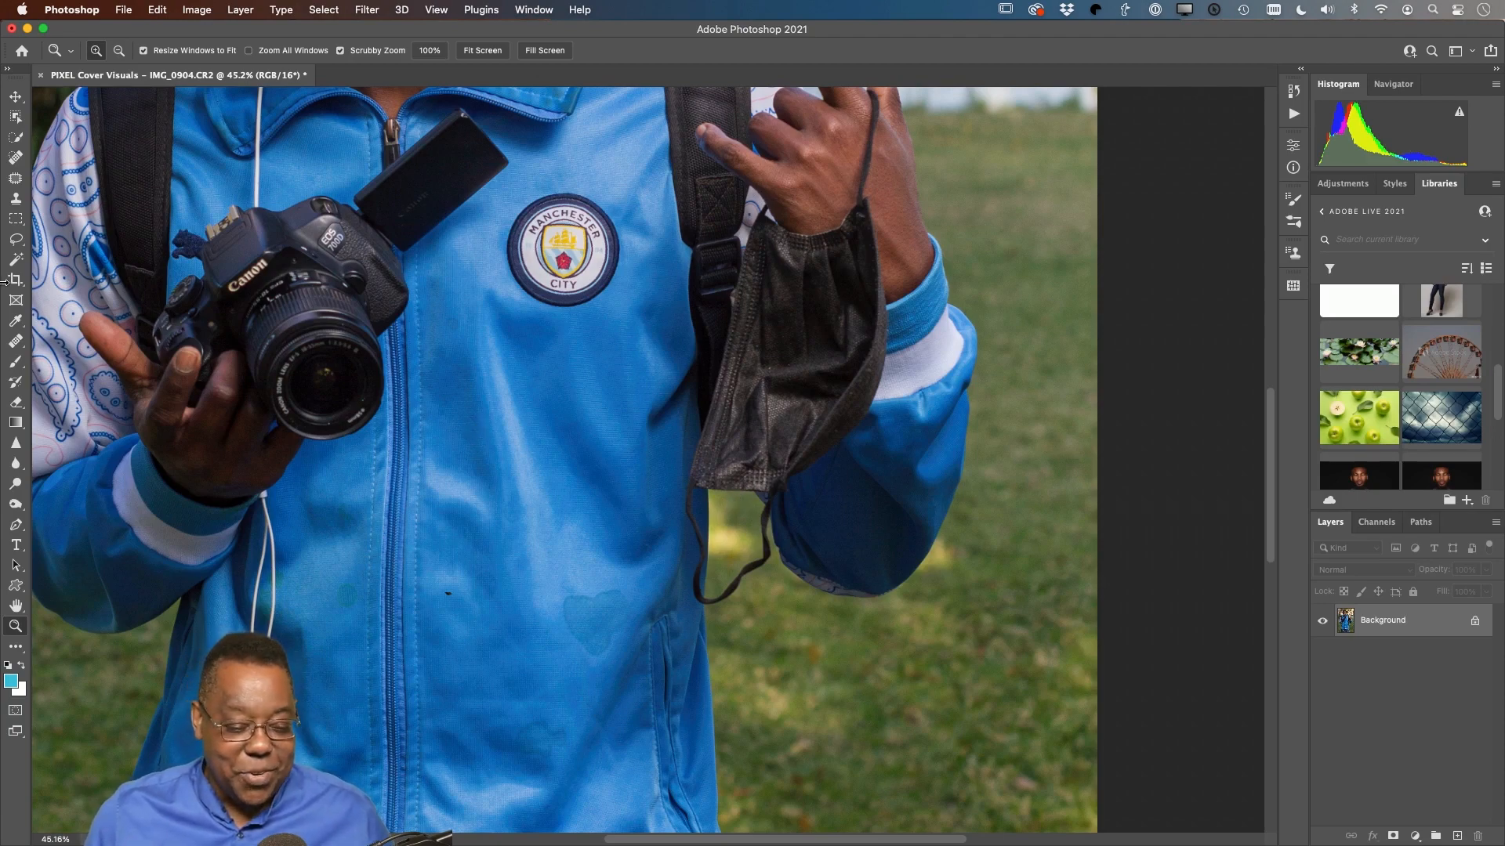
{"action": "left_click", "coordinate": [15, 158]}
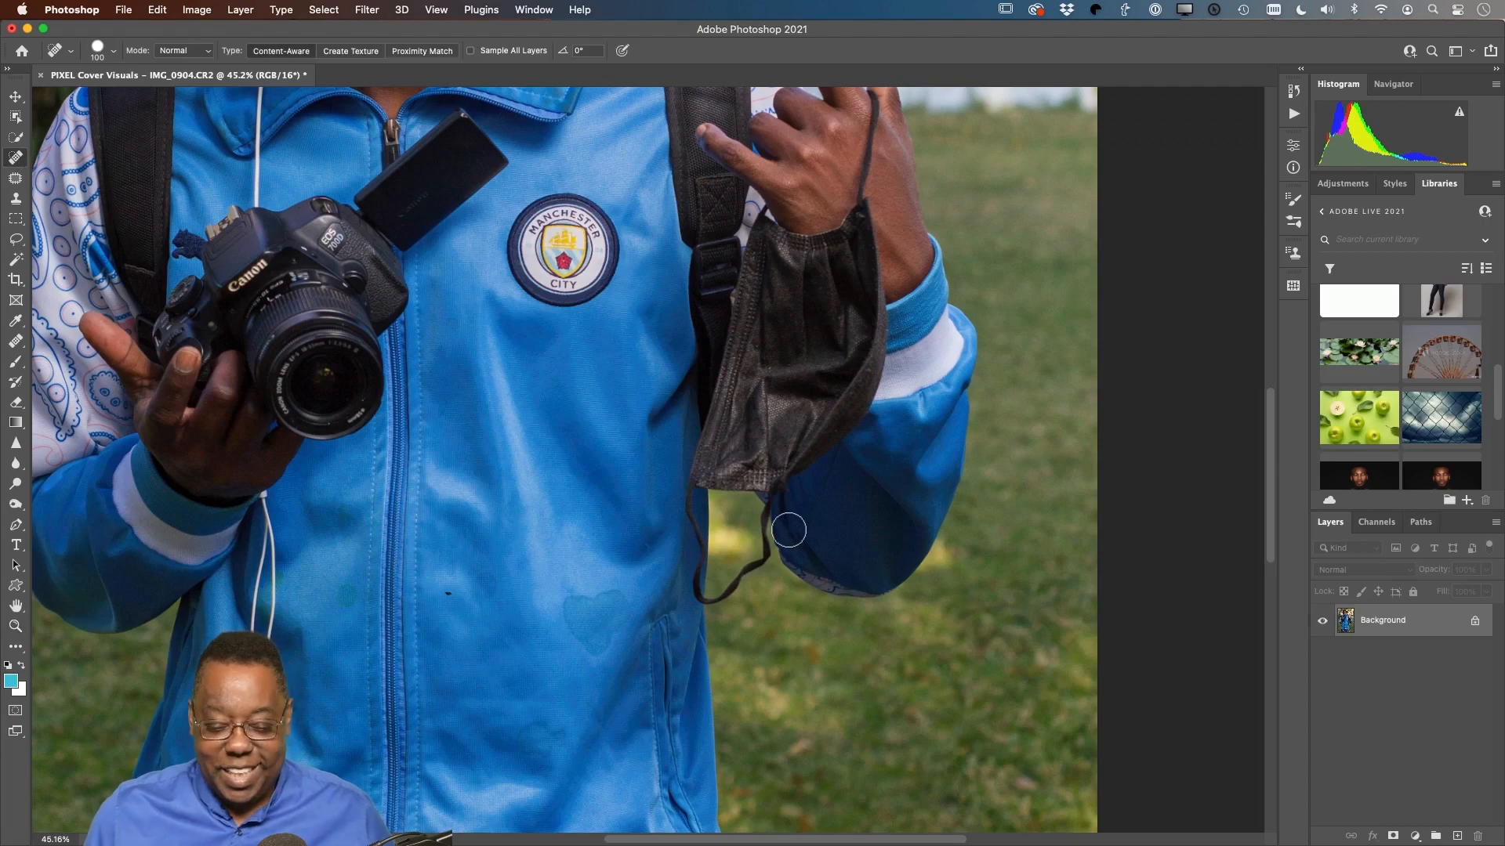
{"action": "key", "text": "bracketleft"}
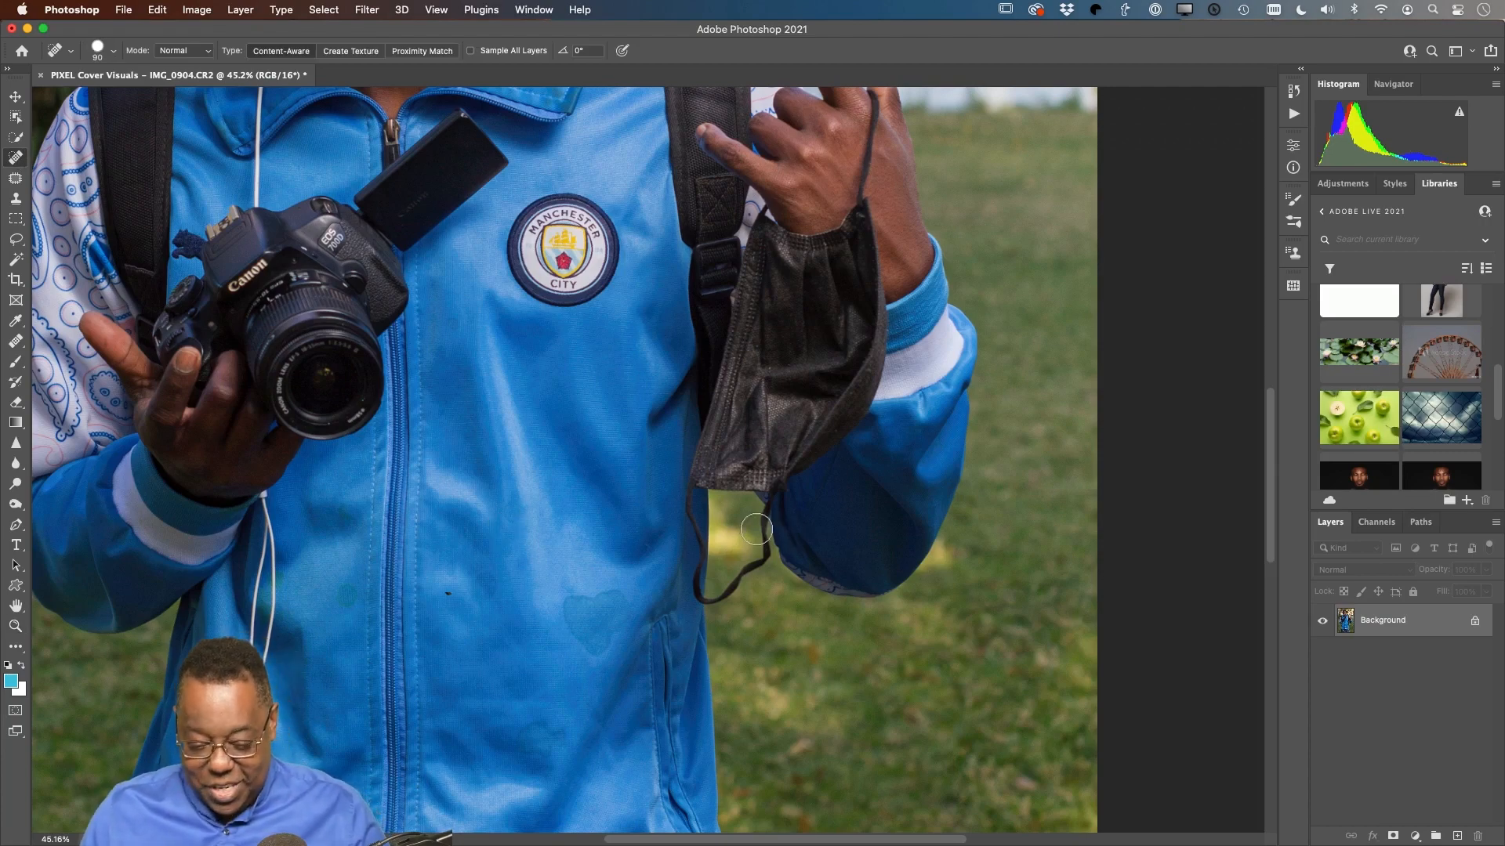
{"action": "key", "text": "bracketleft"}
{"action": "key", "text": "bracketleft"}
{"action": "key", "text": "bracketleft"}
{"action": "key", "text": "bracketleft"}
{"action": "key", "text": "bracketleft"}
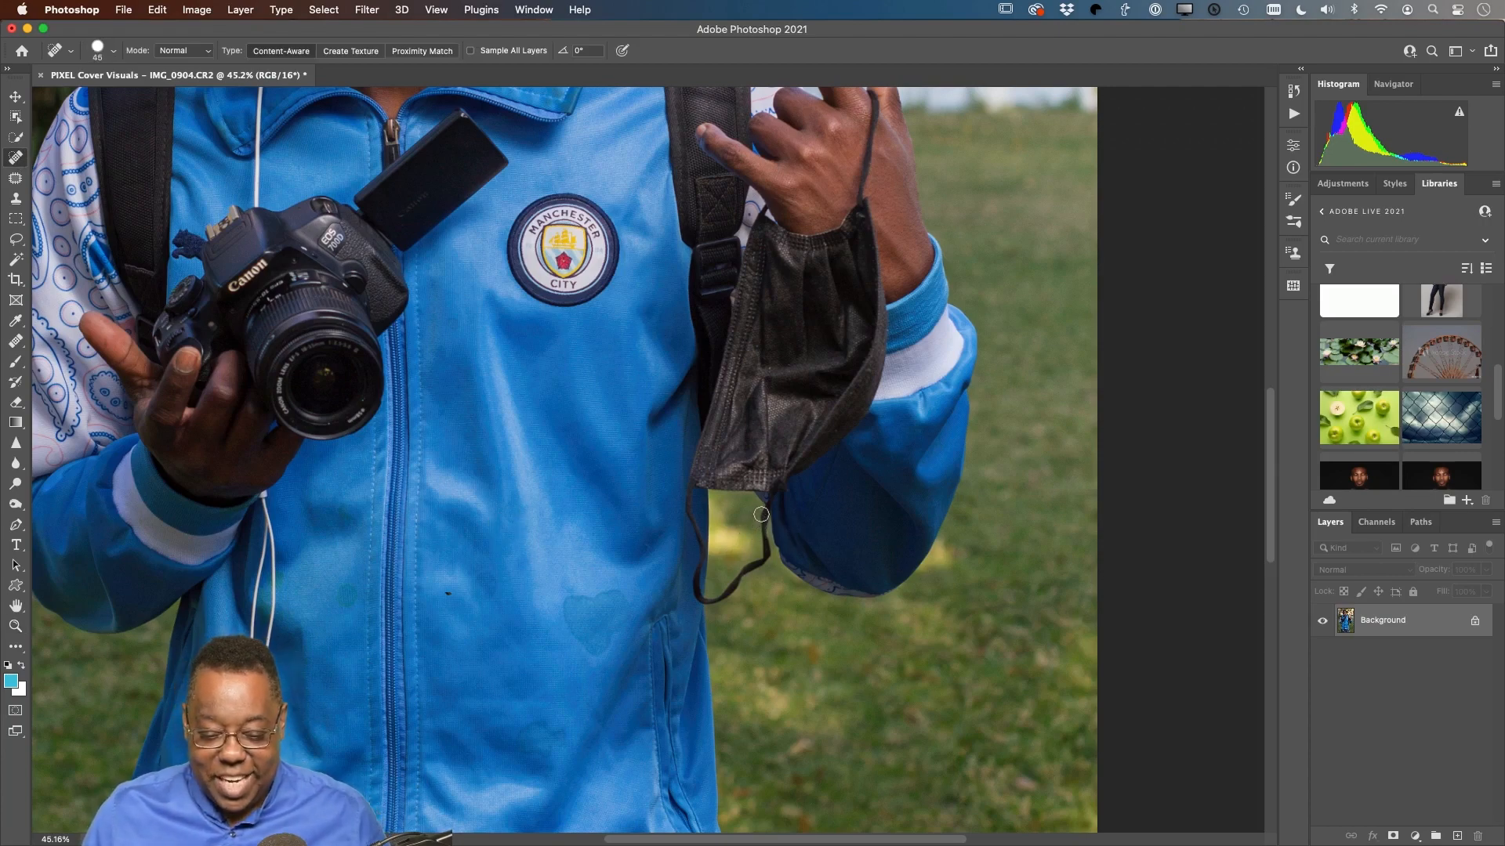
{"action": "mouse_move", "coordinate": [761, 514]}
{"action": "left_mouse_down"}
{"action": "mouse_move", "coordinate": [760, 562]}
{"action": "mouse_move", "coordinate": [707, 599]}
{"action": "mouse_move", "coordinate": [690, 495]}
{"action": "left_mouse_up"}
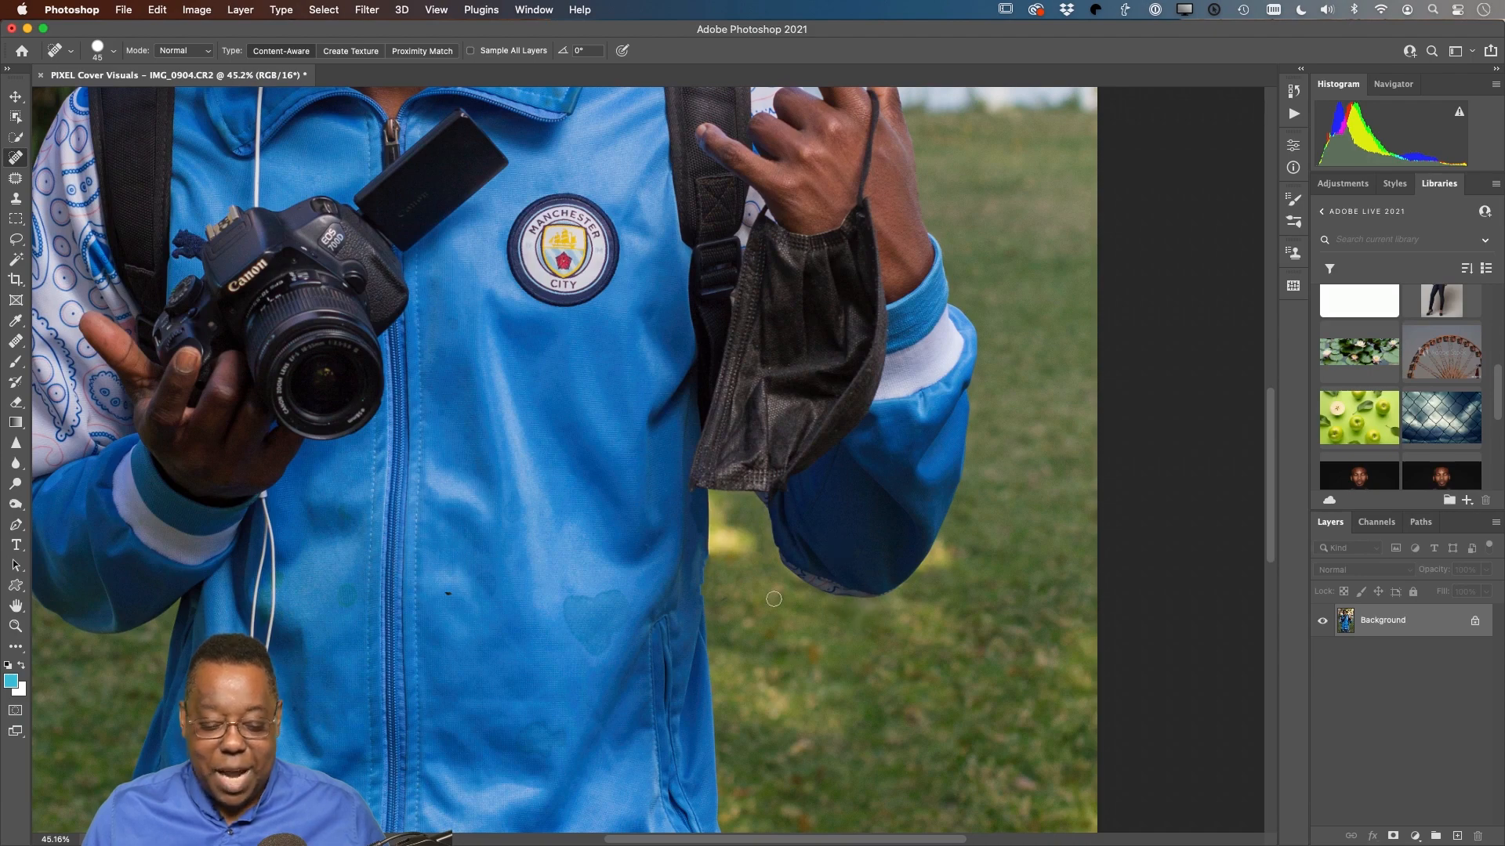
Step: Patch the bright grass between the jacket and the bent sleeve with darker lawn texture
{"action": "key", "text": "shift+j"}
{"action": "key", "text": "shift+j"}
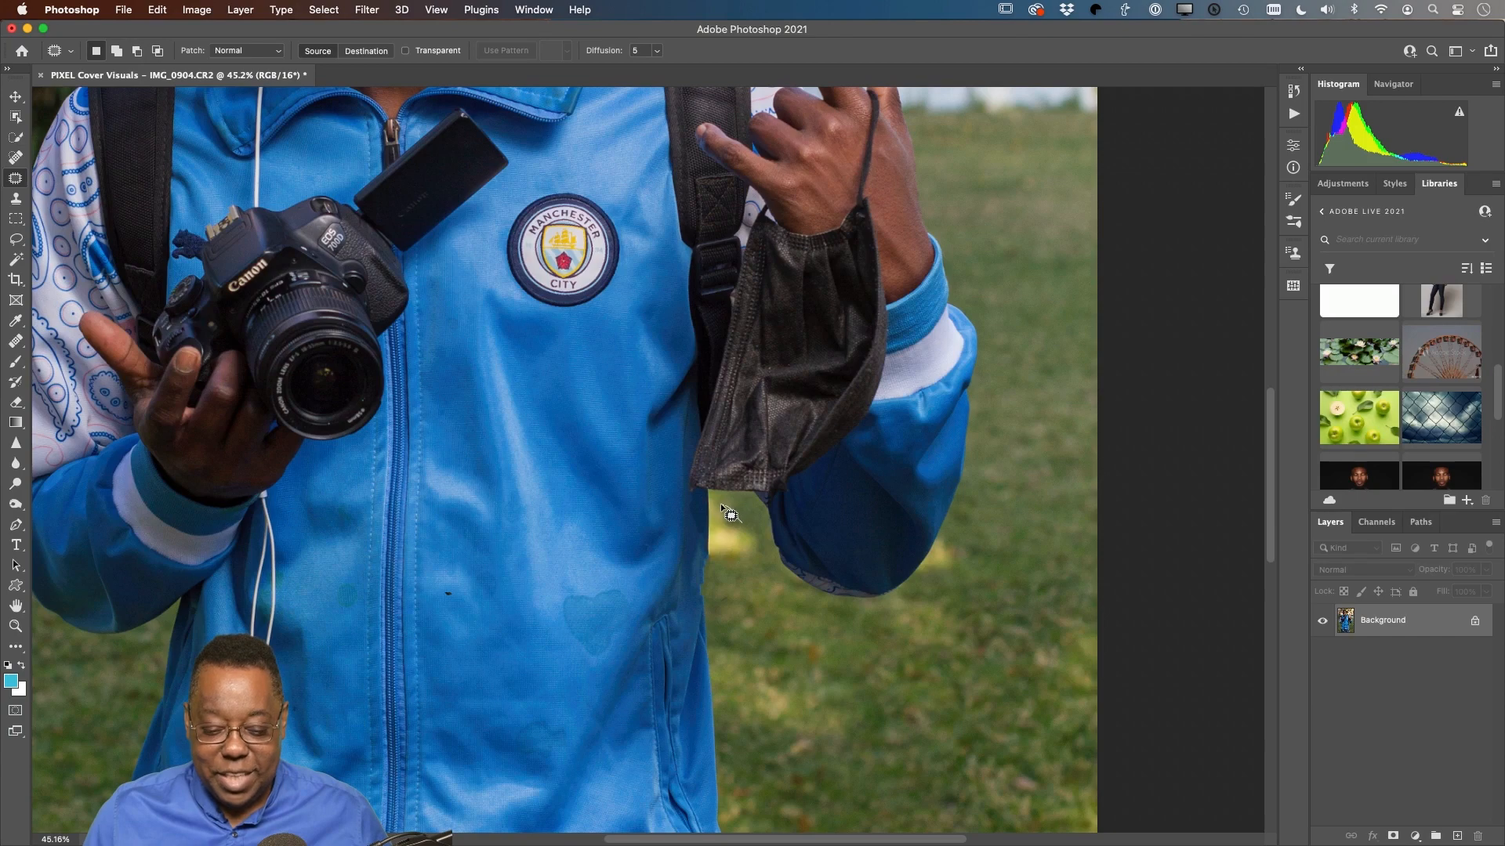
{"action": "mouse_move", "coordinate": [721, 506]}
{"action": "left_mouse_down"}
{"action": "mouse_move", "coordinate": [717, 551]}
{"action": "mouse_move", "coordinate": [746, 561]}
{"action": "mouse_move", "coordinate": [753, 537]}
{"action": "mouse_move", "coordinate": [729, 510]}
{"action": "mouse_move", "coordinate": [714, 558]}
{"action": "mouse_move", "coordinate": [730, 576]}
{"action": "mouse_move", "coordinate": [760, 566]}
{"action": "mouse_move", "coordinate": [749, 519]}
{"action": "mouse_move", "coordinate": [735, 626]}
{"action": "left_mouse_up"}
{"action": "key", "text": "super+d"}
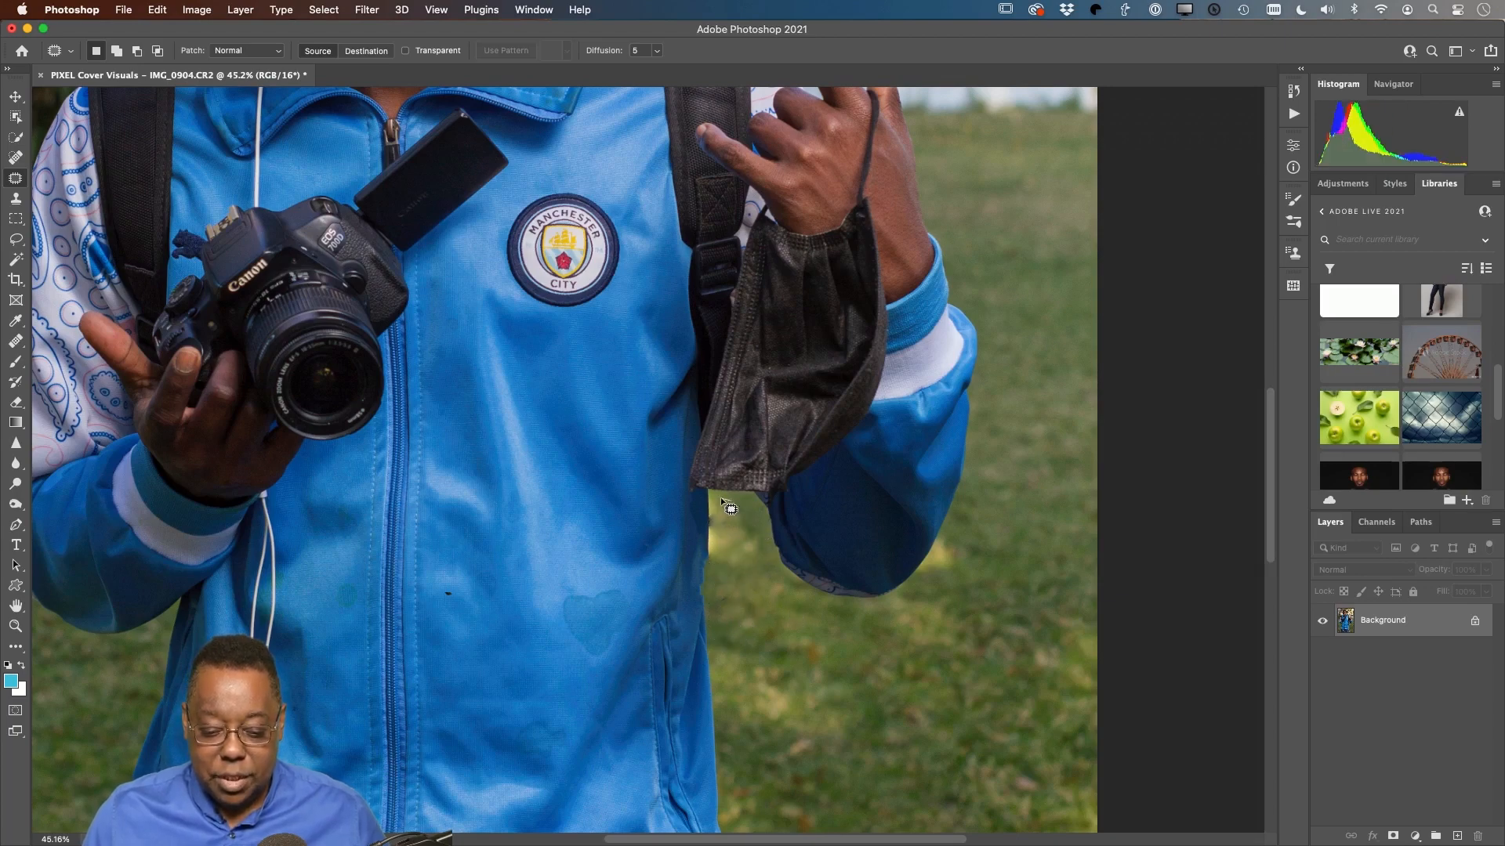
{"action": "mouse_move", "coordinate": [705, 498]}
{"action": "left_mouse_down"}
{"action": "mouse_move", "coordinate": [706, 554]}
{"action": "mouse_move", "coordinate": [735, 523]}
{"action": "mouse_move", "coordinate": [719, 573]}
{"action": "left_mouse_up"}
{"action": "key", "text": "cmd+d"}
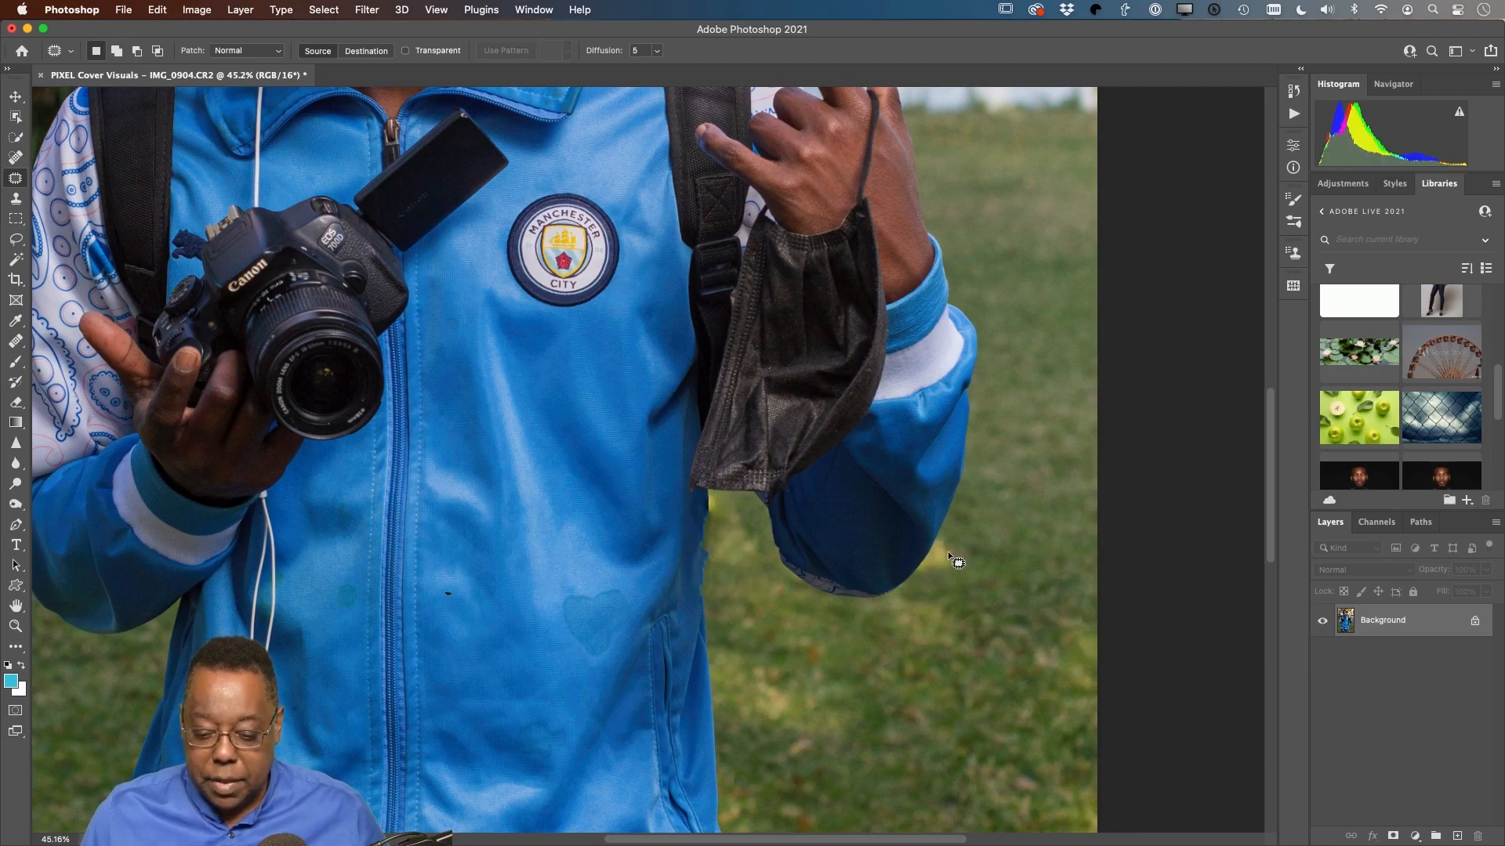
Step: Switch to the Clone Stamp with an 80 px brush at 100% hardness, and fit the whole portrait in view
{"action": "key", "text": "s"}
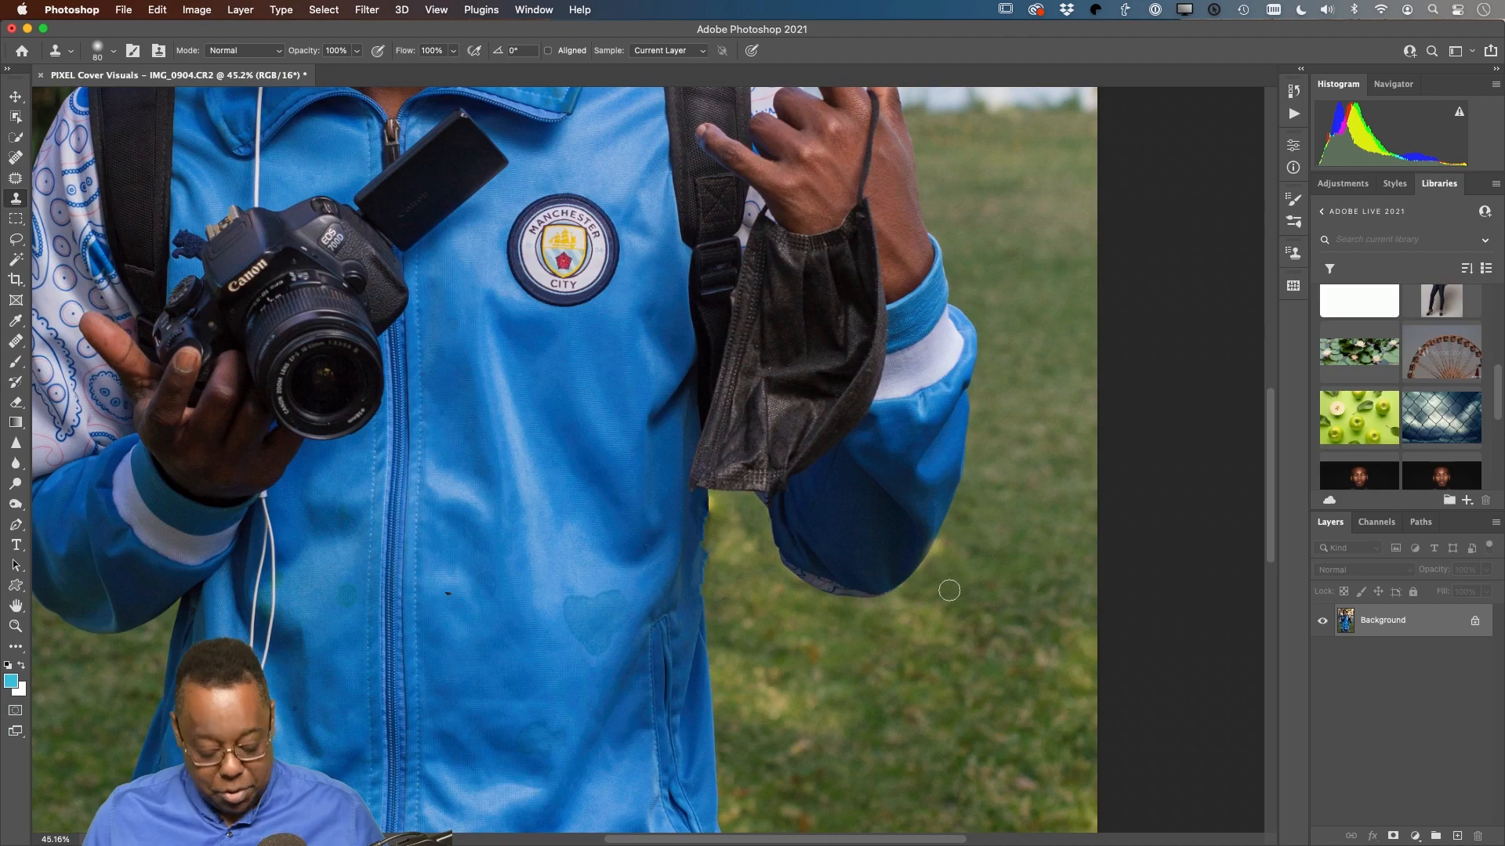
{"action": "left_click", "coordinate": [113, 52]}
{"action": "left_click_drag", "start_coordinate": [94, 137], "coordinate": [242, 144]}
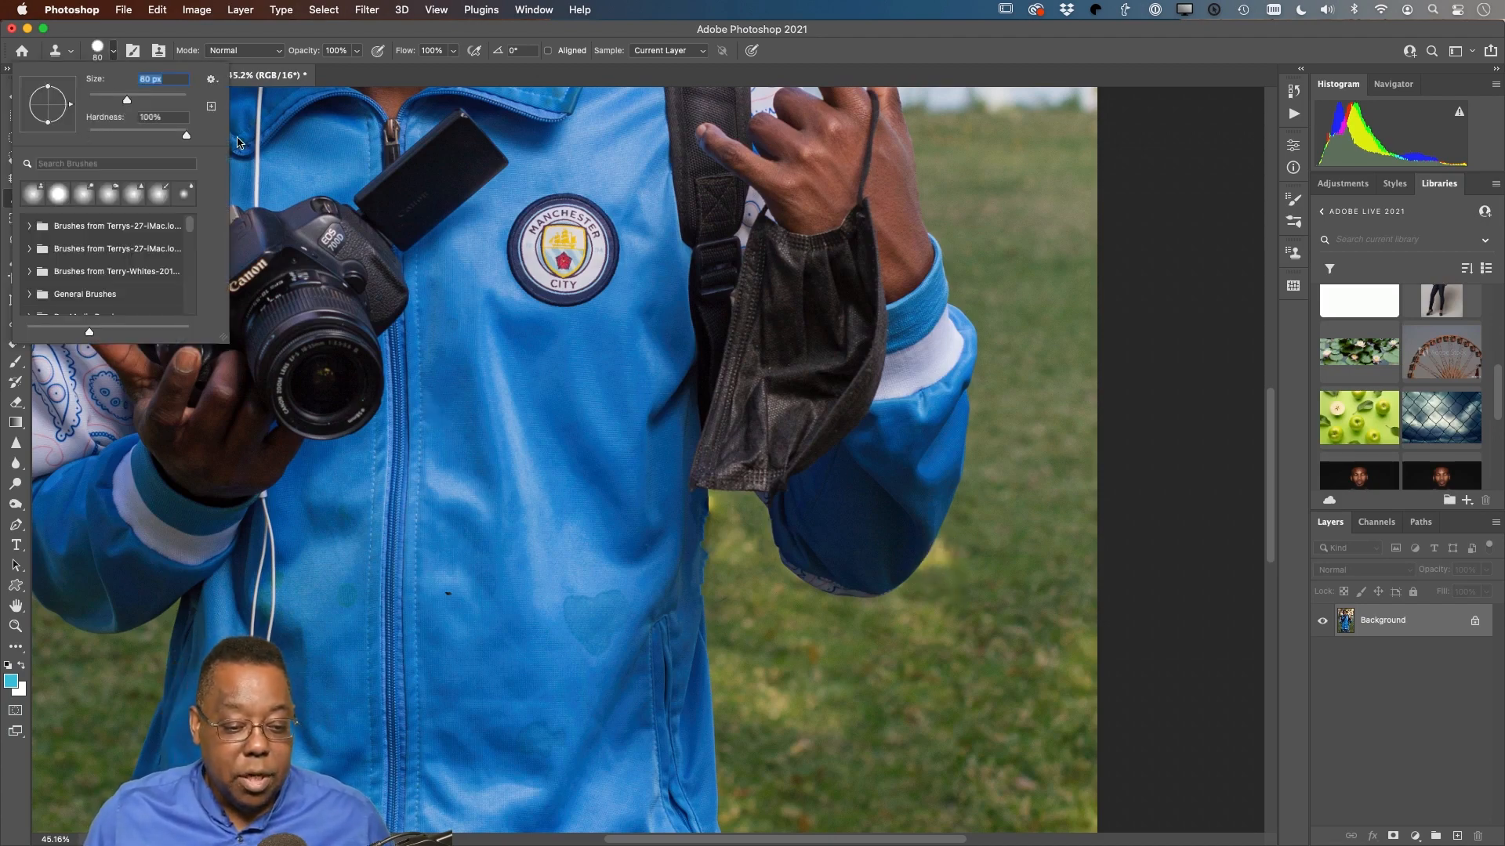
{"action": "key", "text": "Return"}
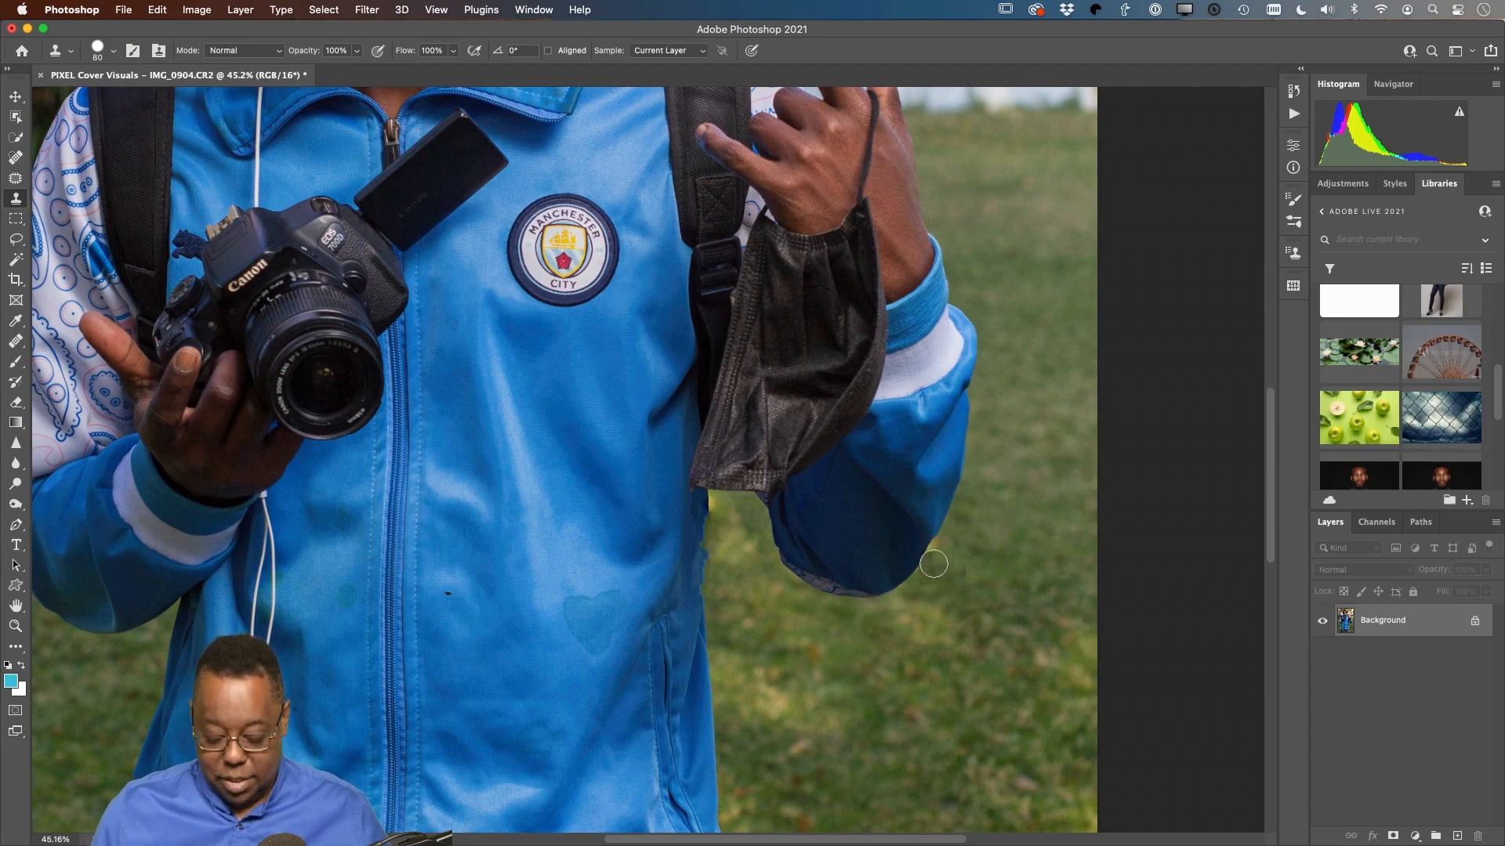
{"action": "key", "text": "super+0"}
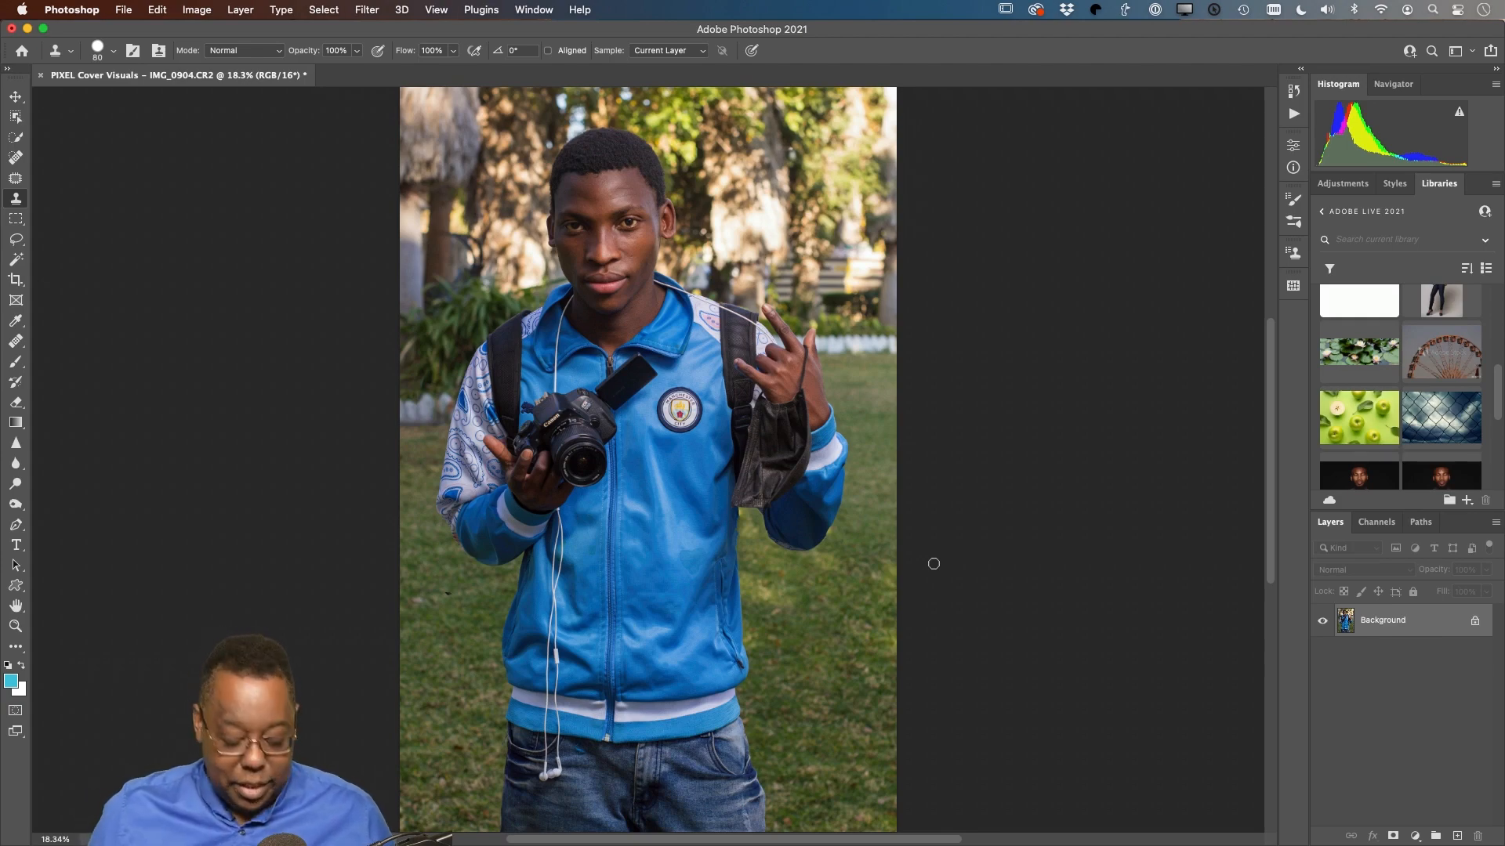
Step: Patch the bright sky gap in the foliage just above the head with texture from the neighbouring tree trunk
{"action": "key", "text": "z"}
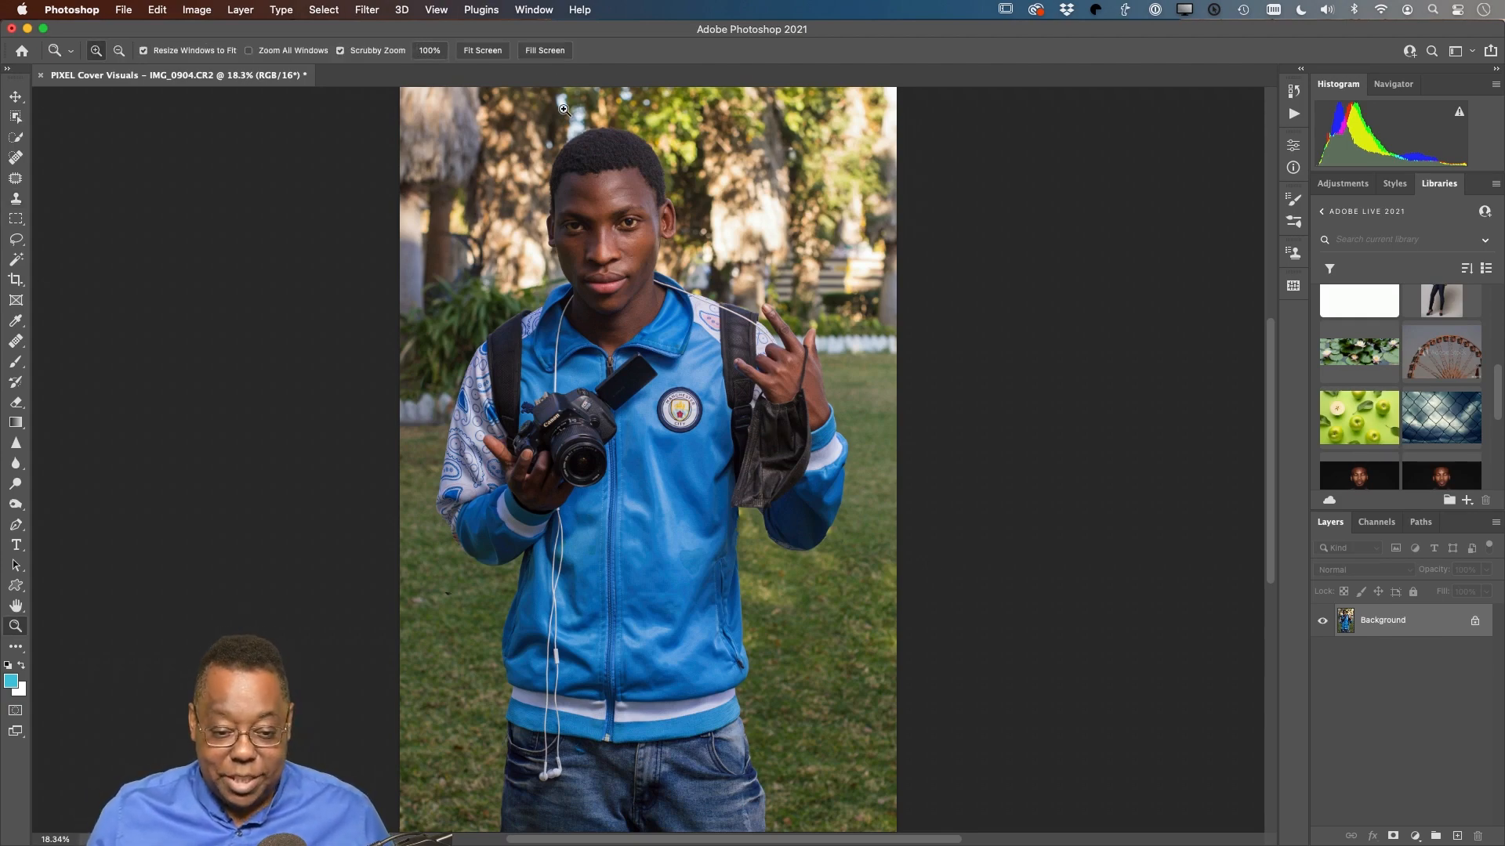
{"action": "left_click_drag", "start_coordinate": [564, 111], "coordinate": [665, 273]}
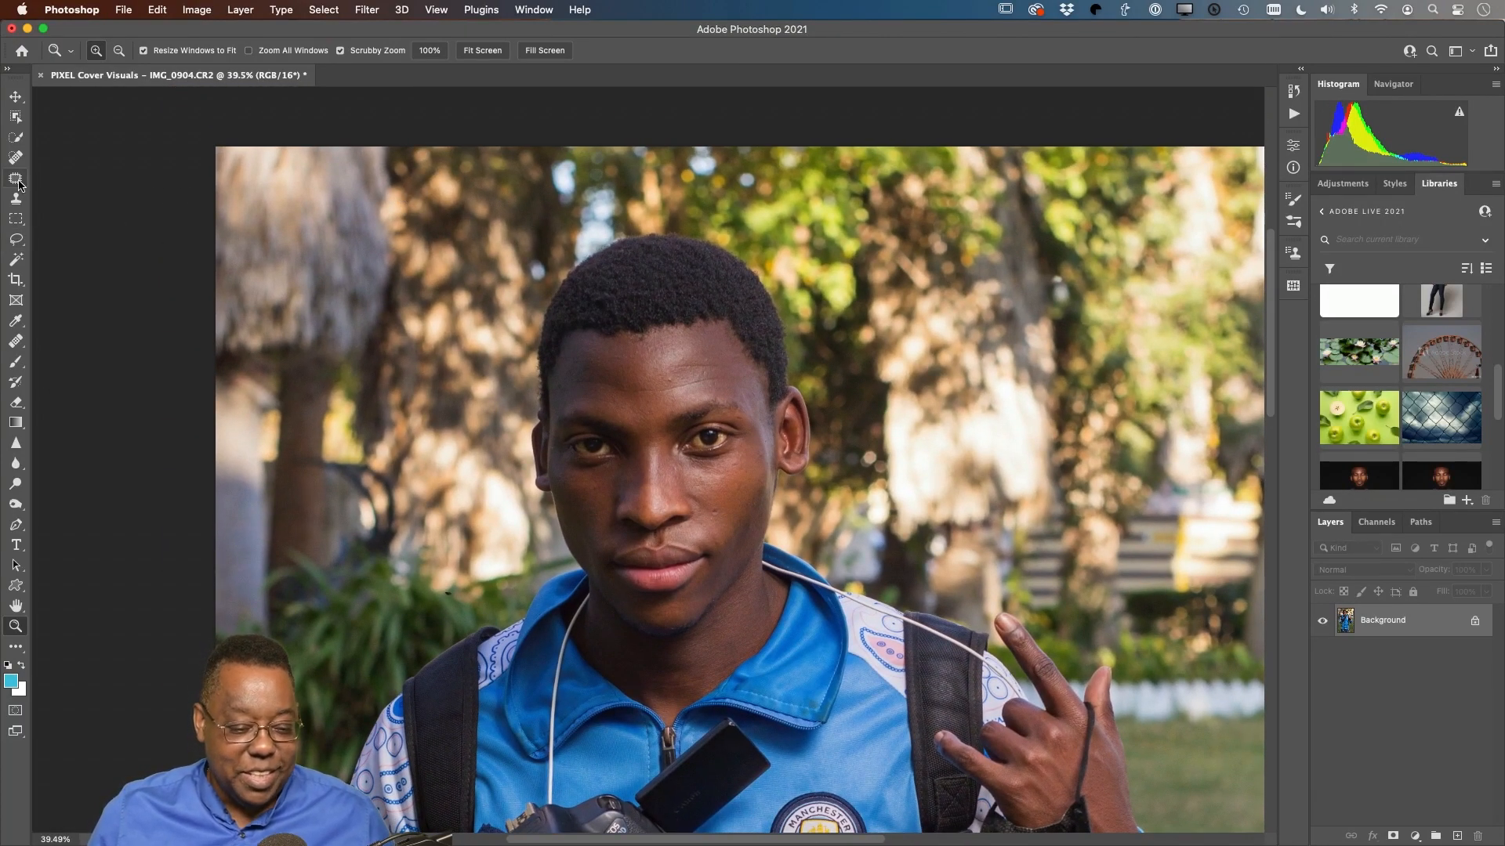
{"action": "left_click", "coordinate": [15, 178]}
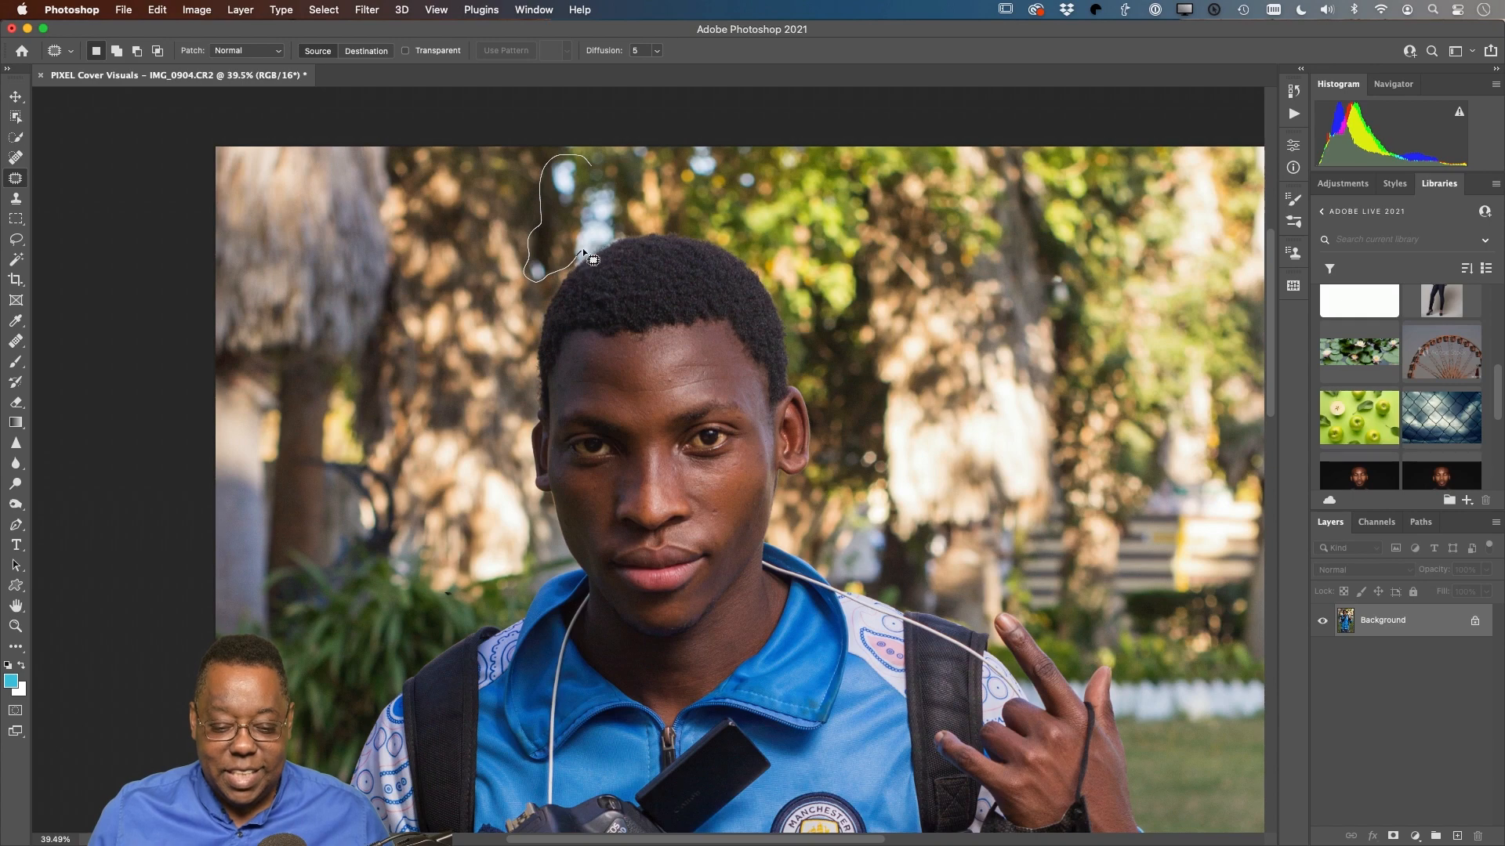
{"action": "mouse_move", "coordinate": [627, 189]}
{"action": "left_mouse_down"}
{"action": "mouse_move", "coordinate": [599, 160]}
{"action": "mouse_move", "coordinate": [541, 200]}
{"action": "mouse_move", "coordinate": [494, 205]}
{"action": "left_mouse_up"}
{"action": "key", "text": "cmd+d"}
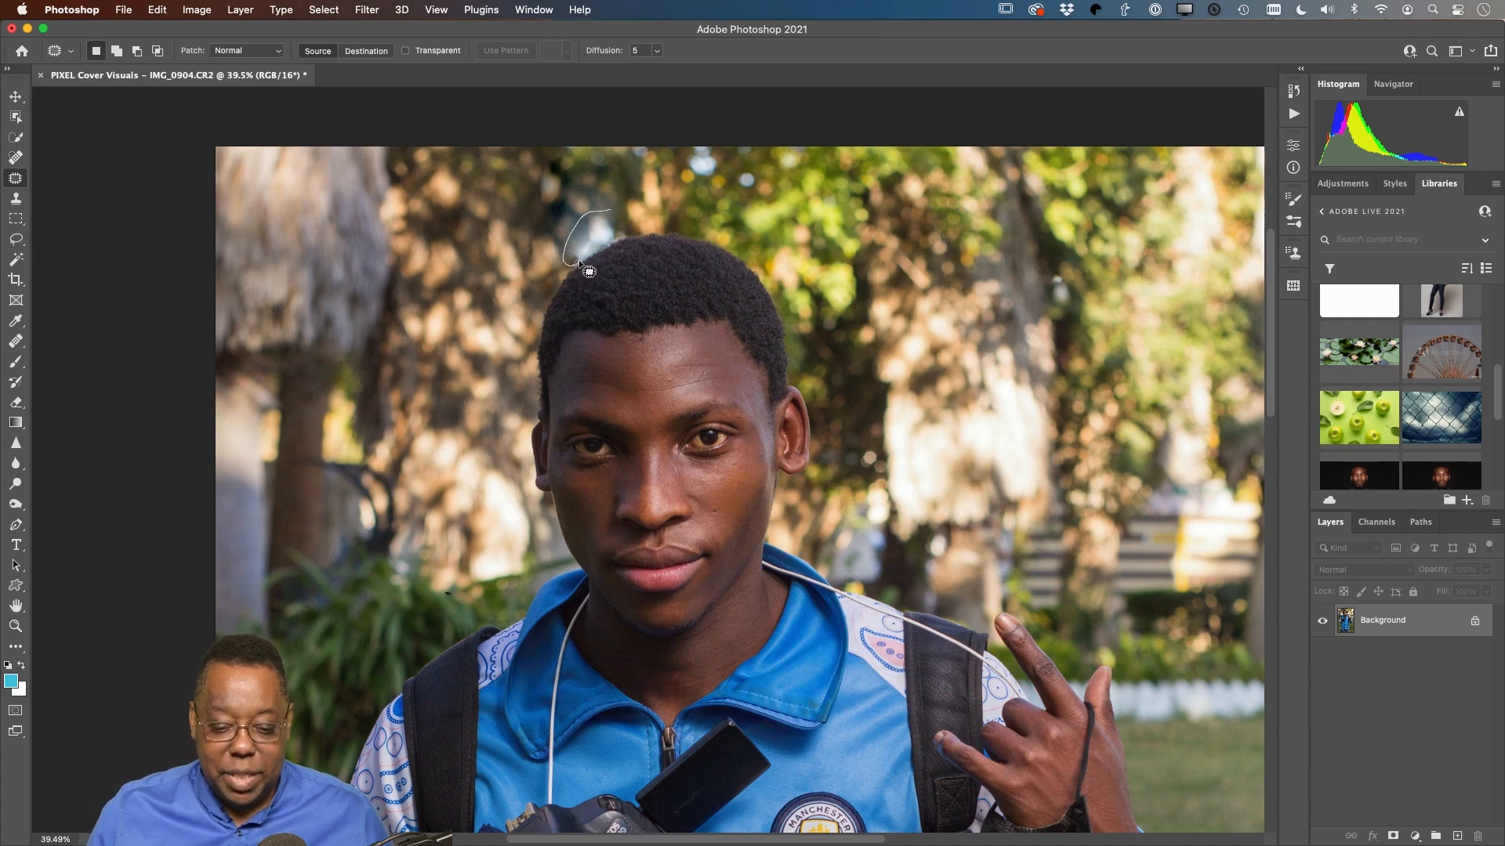
Step: Patch the remaining bright spot along the hairline with nearby dark foliage, using the Patch tool in Content-Aware mode
{"action": "mouse_move", "coordinate": [578, 262]}
{"action": "left_mouse_down"}
{"action": "mouse_move", "coordinate": [622, 233]}
{"action": "mouse_move", "coordinate": [622, 209]}
{"action": "left_mouse_up"}
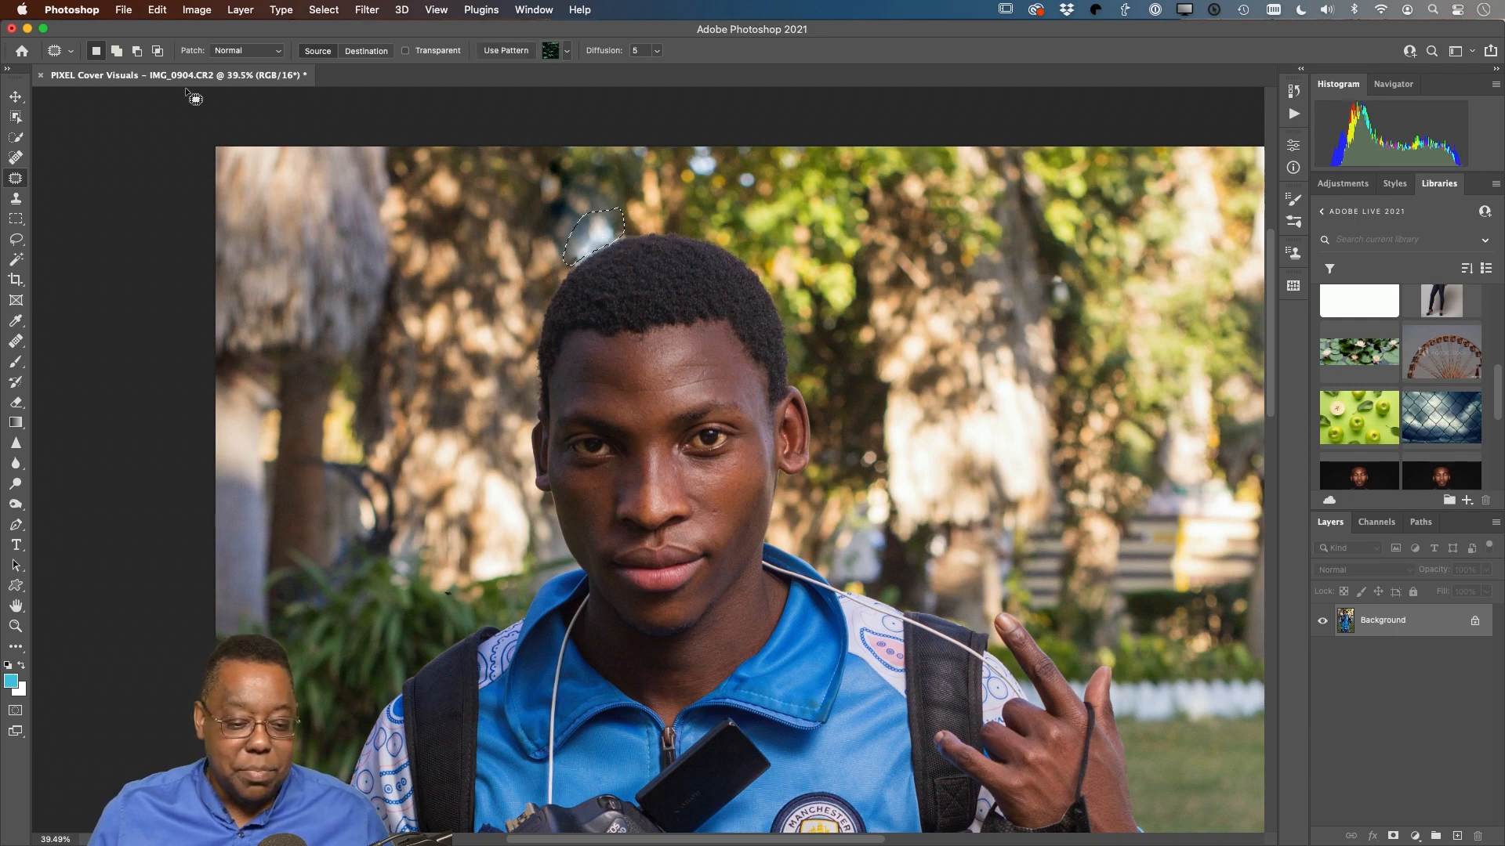
{"action": "left_click", "coordinate": [247, 50]}
{"action": "left_click", "coordinate": [244, 68]}
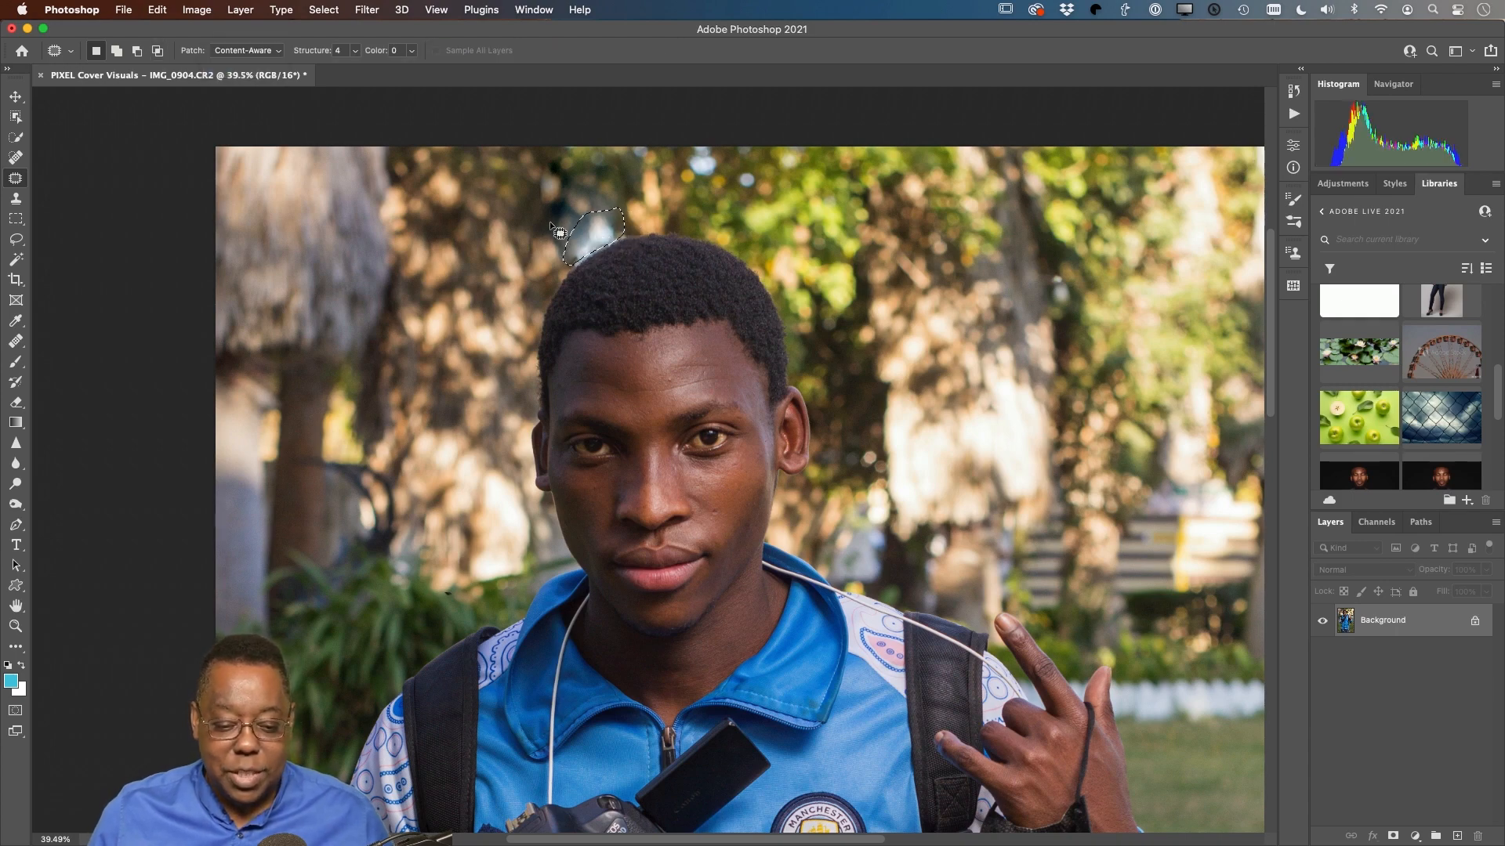
{"action": "left_click_drag", "start_coordinate": [558, 233], "coordinate": [566, 194]}
{"action": "key", "text": "super+d"}
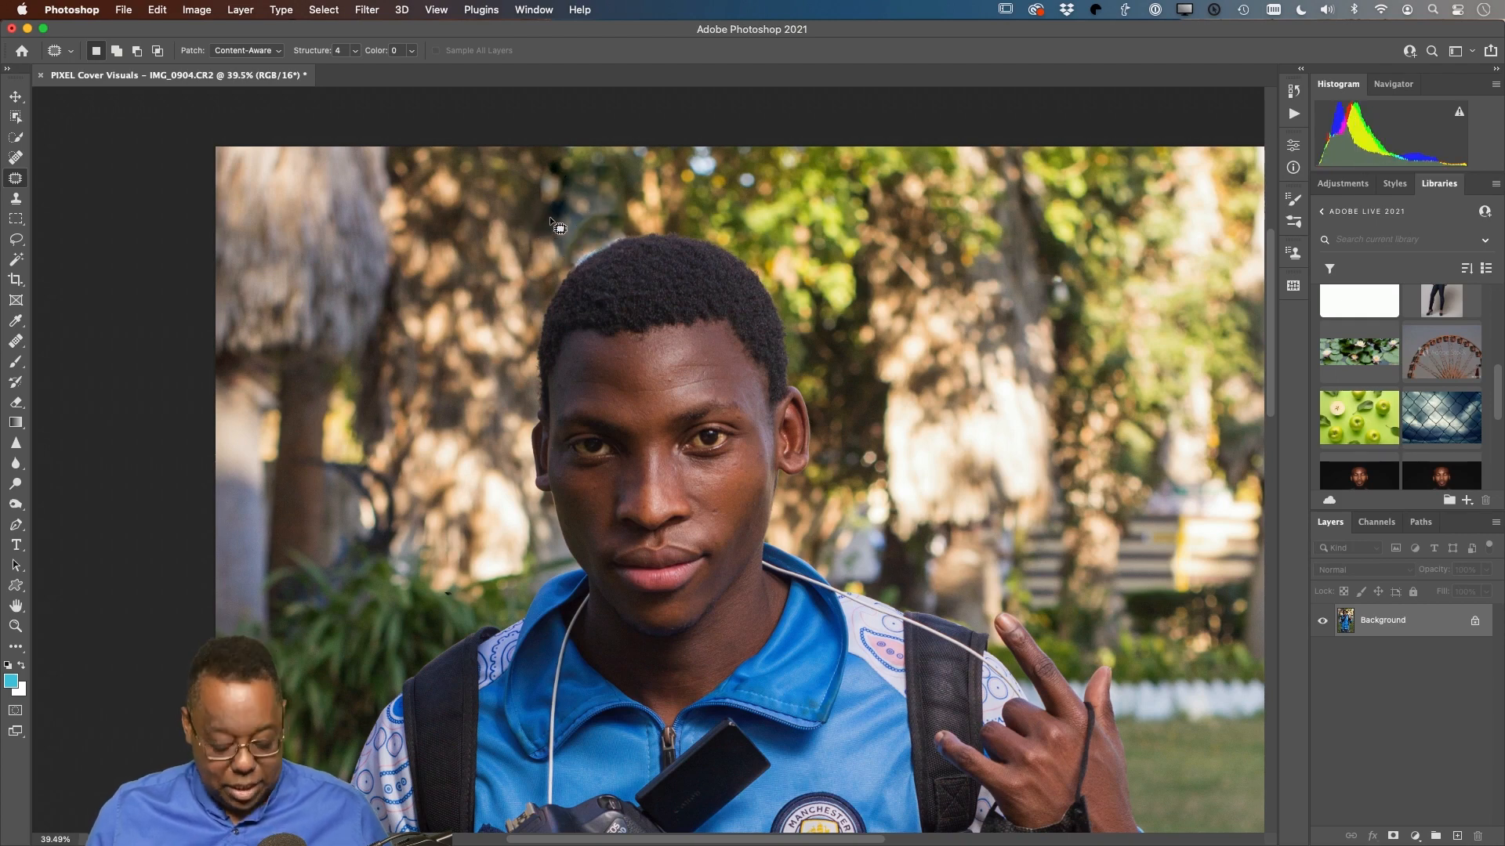
Step: Clone dark foliage over the light fringe left along the upper edge of the hair
{"action": "key", "text": "s"}
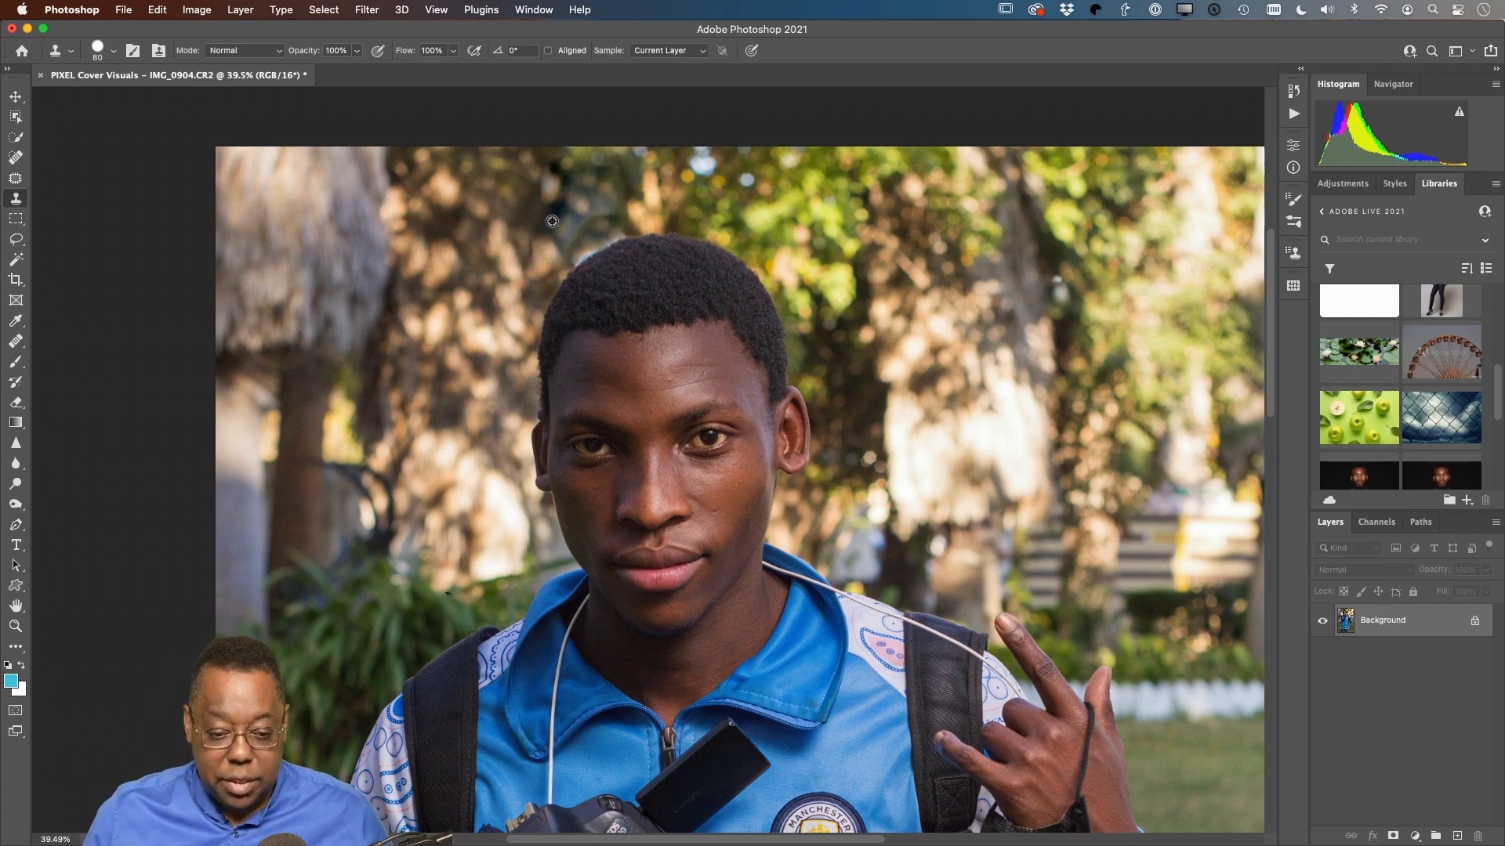
{"action": "left_click", "coordinate": [554, 224], "text": "alt"}
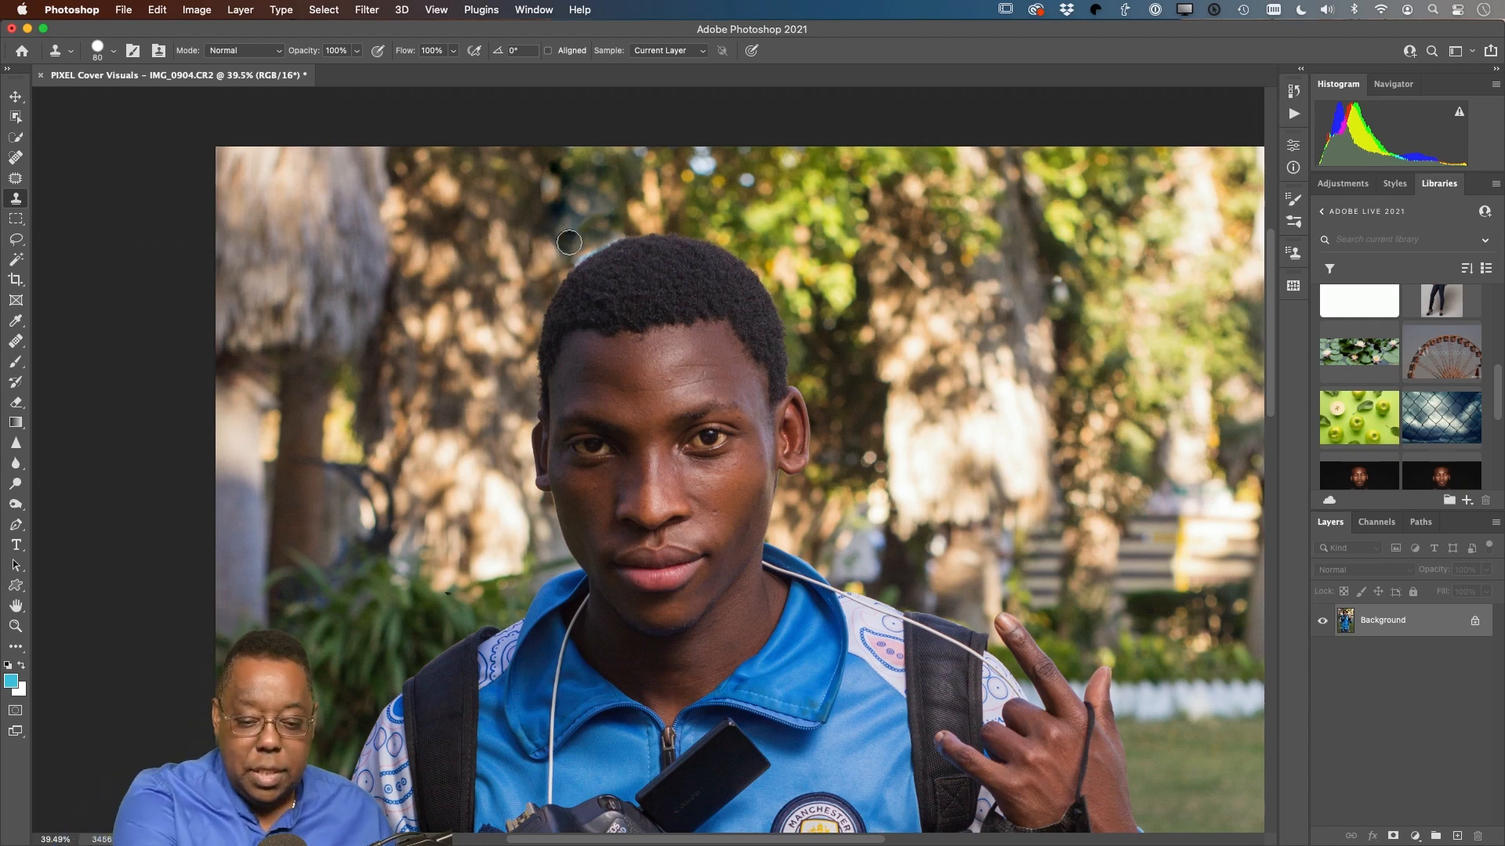
{"action": "mouse_move", "coordinate": [569, 242]}
{"action": "left_mouse_down"}
{"action": "mouse_move", "coordinate": [596, 240]}
{"action": "mouse_move", "coordinate": [578, 256]}
{"action": "mouse_move", "coordinate": [617, 230]}
{"action": "mouse_move", "coordinate": [564, 273]}
{"action": "mouse_move", "coordinate": [626, 229]}
{"action": "mouse_move", "coordinate": [569, 235]}
{"action": "left_mouse_up"}
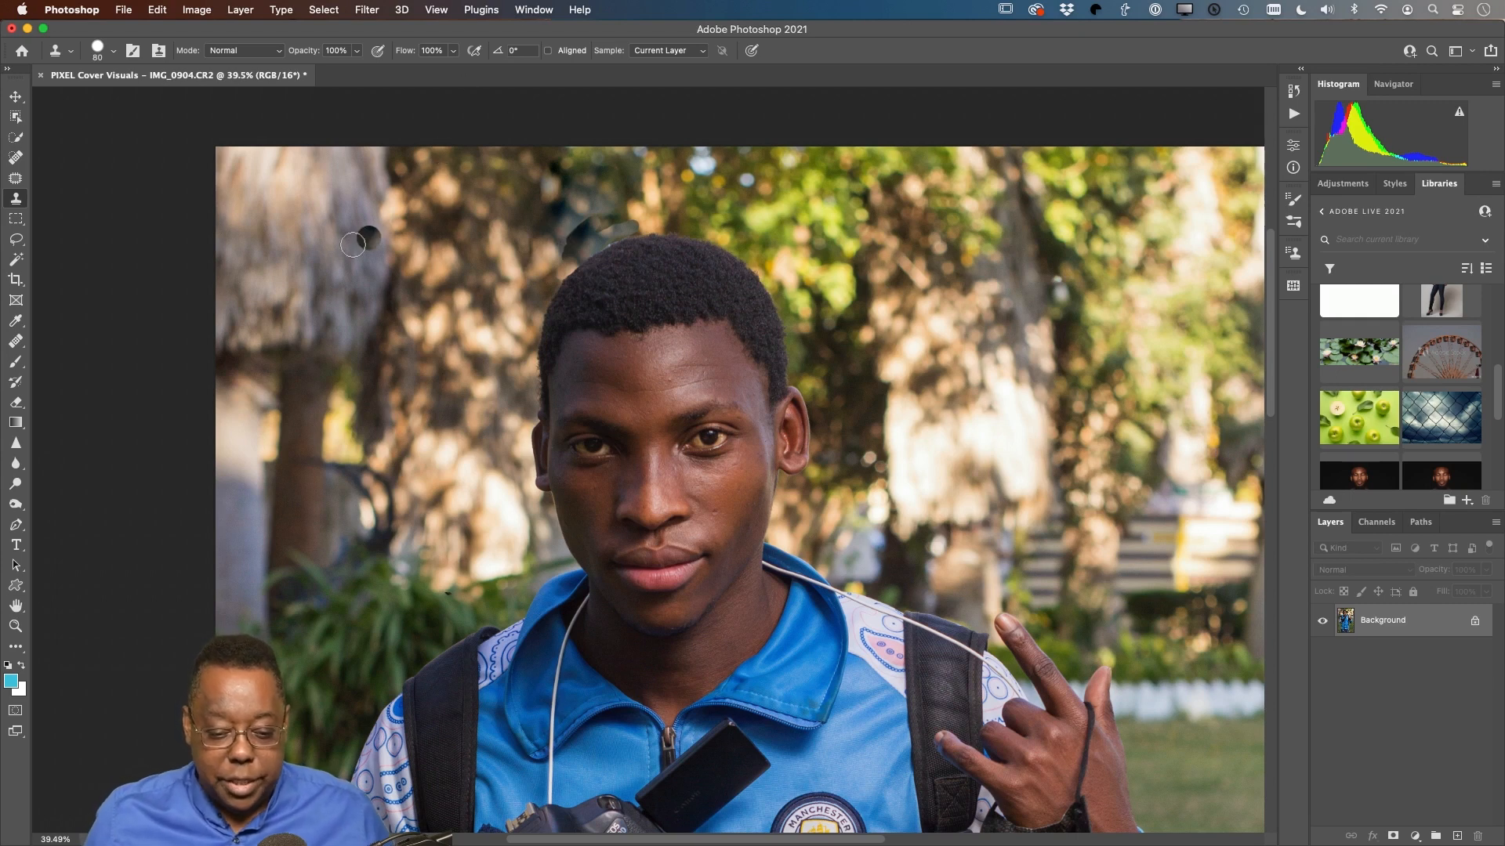
Step: Blend the cloned area above the hair into the background using the Patch tool in Normal mode
{"action": "left_click", "coordinate": [10, 182]}
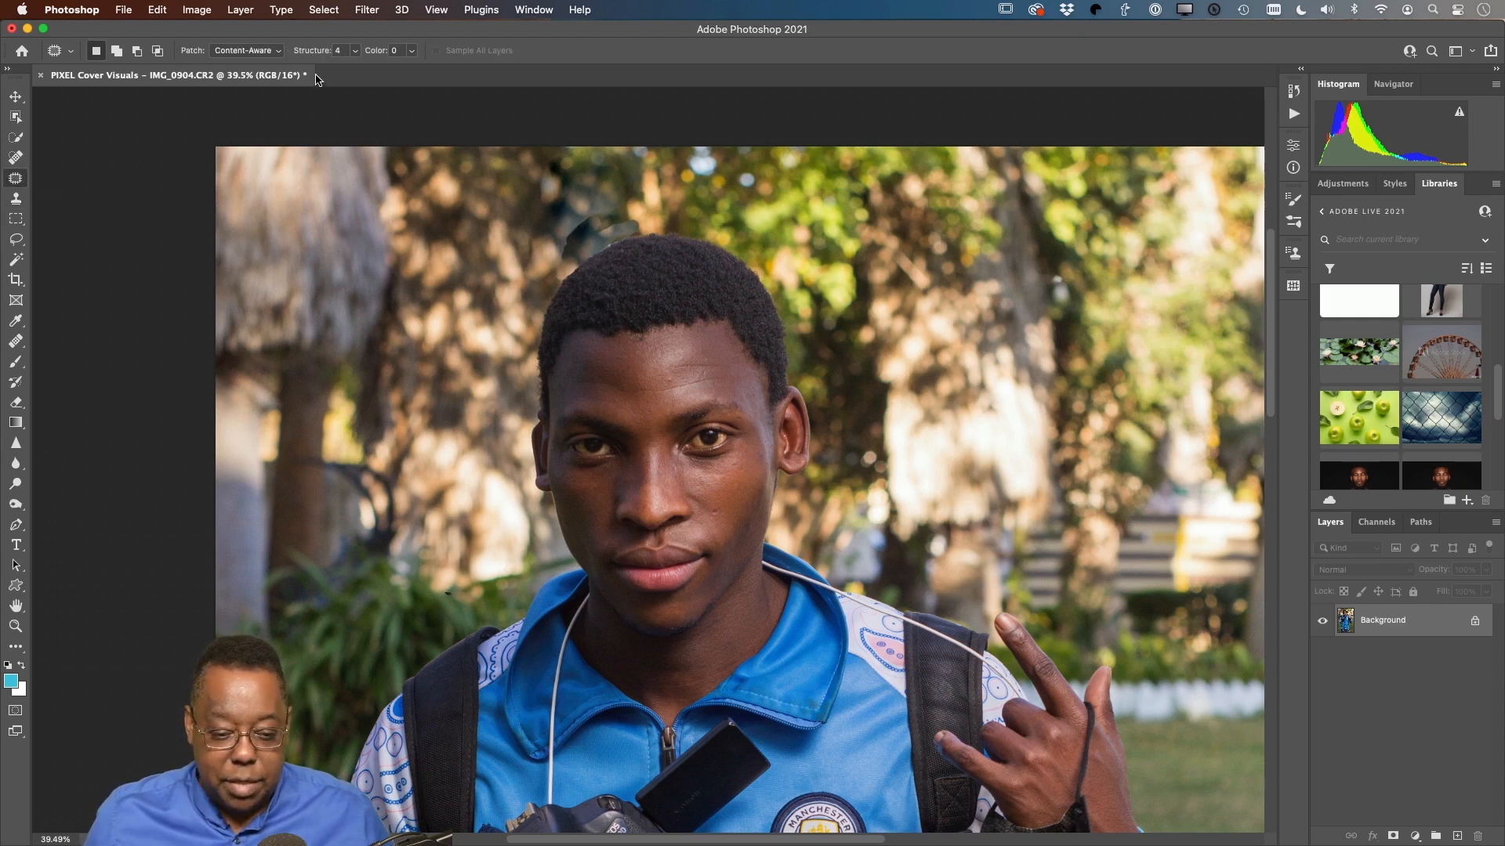
{"action": "left_click", "coordinate": [268, 51]}
{"action": "left_click", "coordinate": [266, 37]}
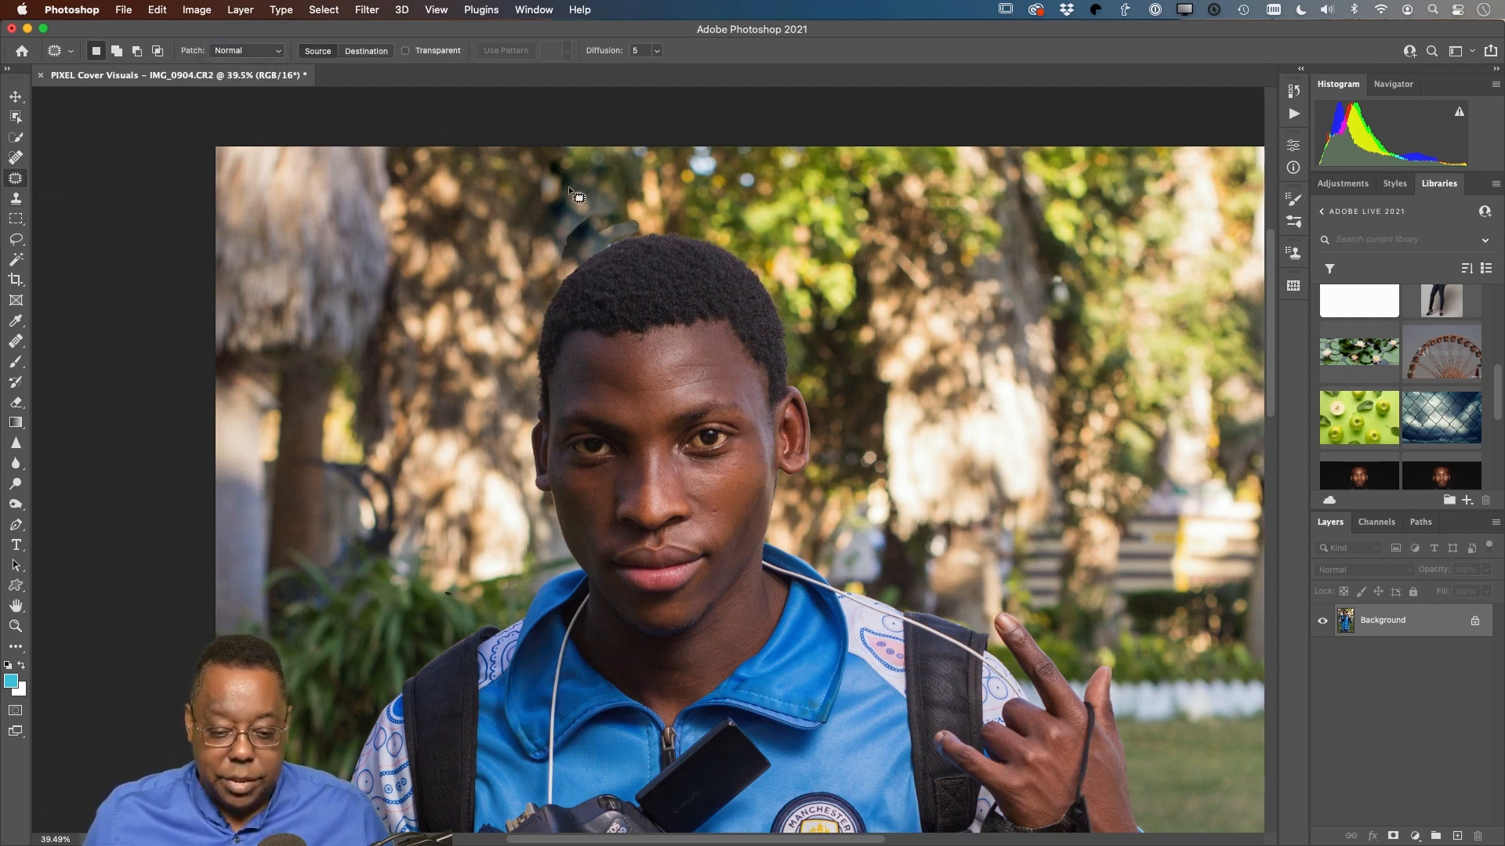
{"action": "left_click_drag", "start_coordinate": [601, 203], "coordinate": [558, 212]}
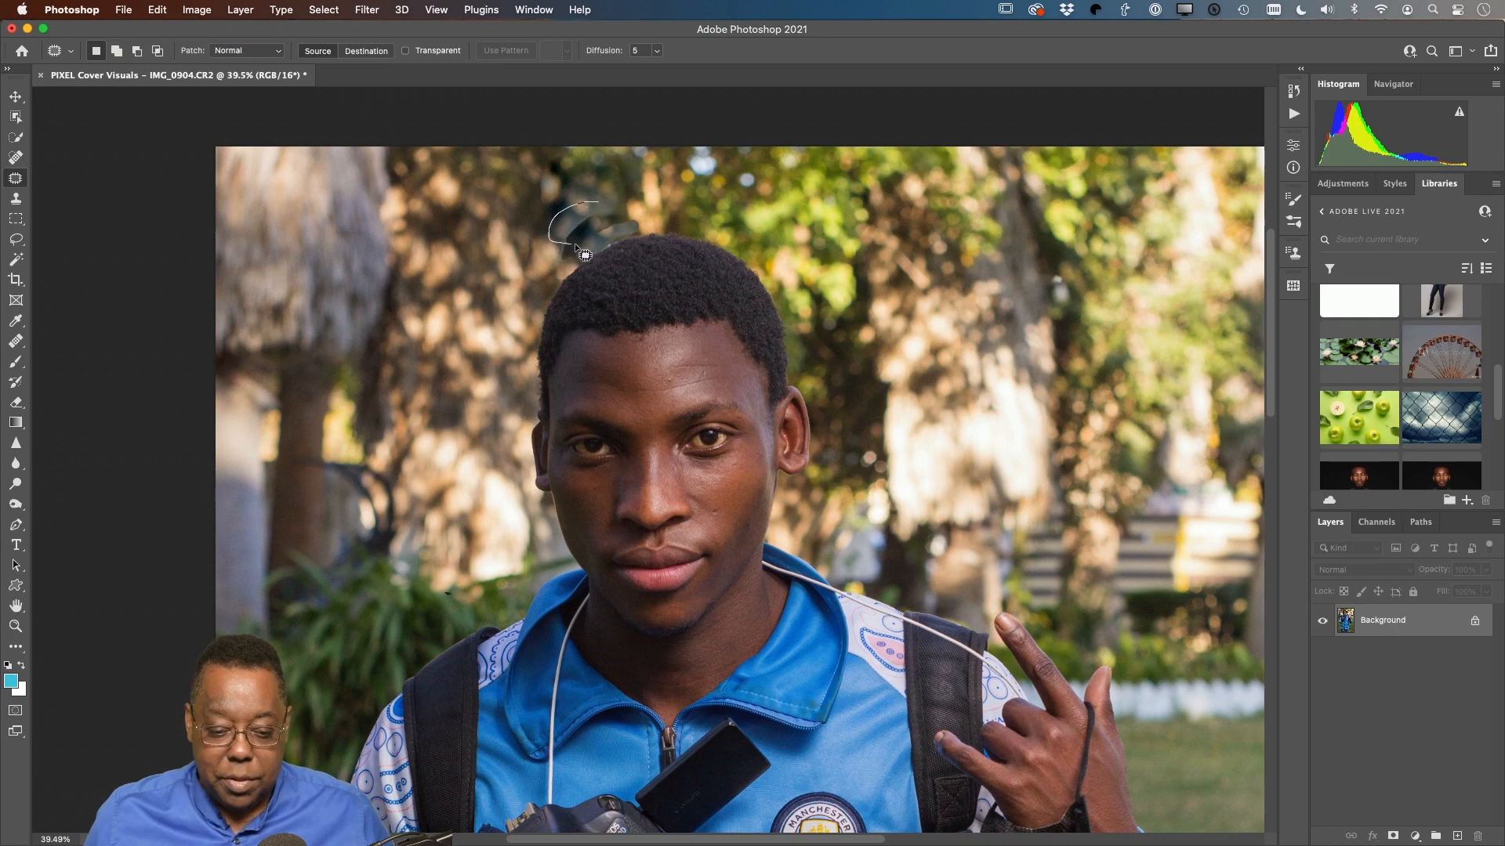
{"action": "mouse_move", "coordinate": [656, 237]}
{"action": "left_mouse_down"}
{"action": "mouse_move", "coordinate": [627, 213]}
{"action": "mouse_move", "coordinate": [623, 181]}
{"action": "left_mouse_up"}
{"action": "key", "text": "super+d"}
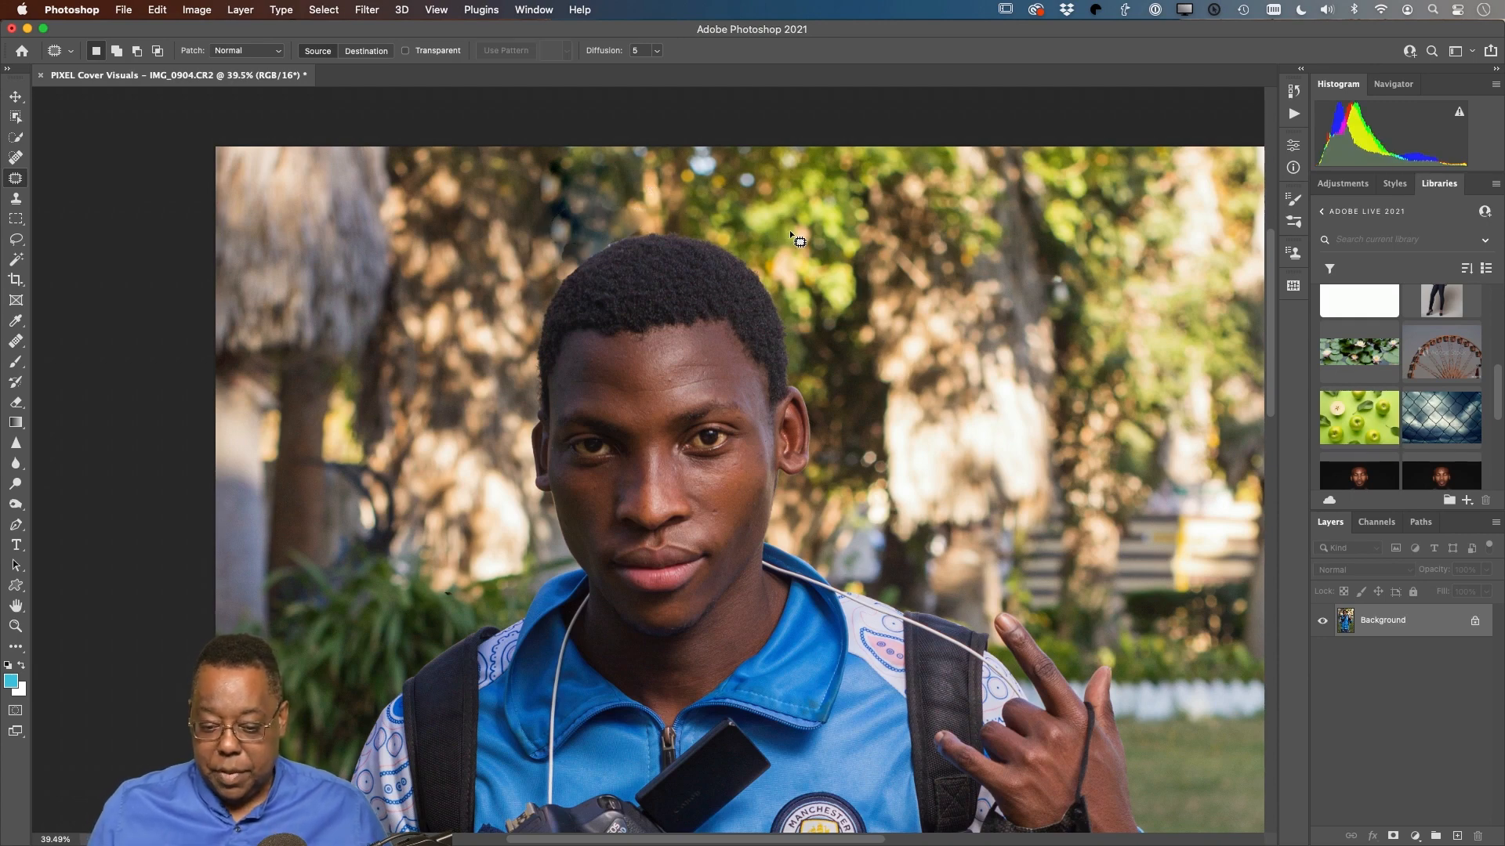
Step: Fit the whole portrait in view, save and close the retouched document, and switch to Lightroom Classic
{"action": "key", "text": "super+0"}
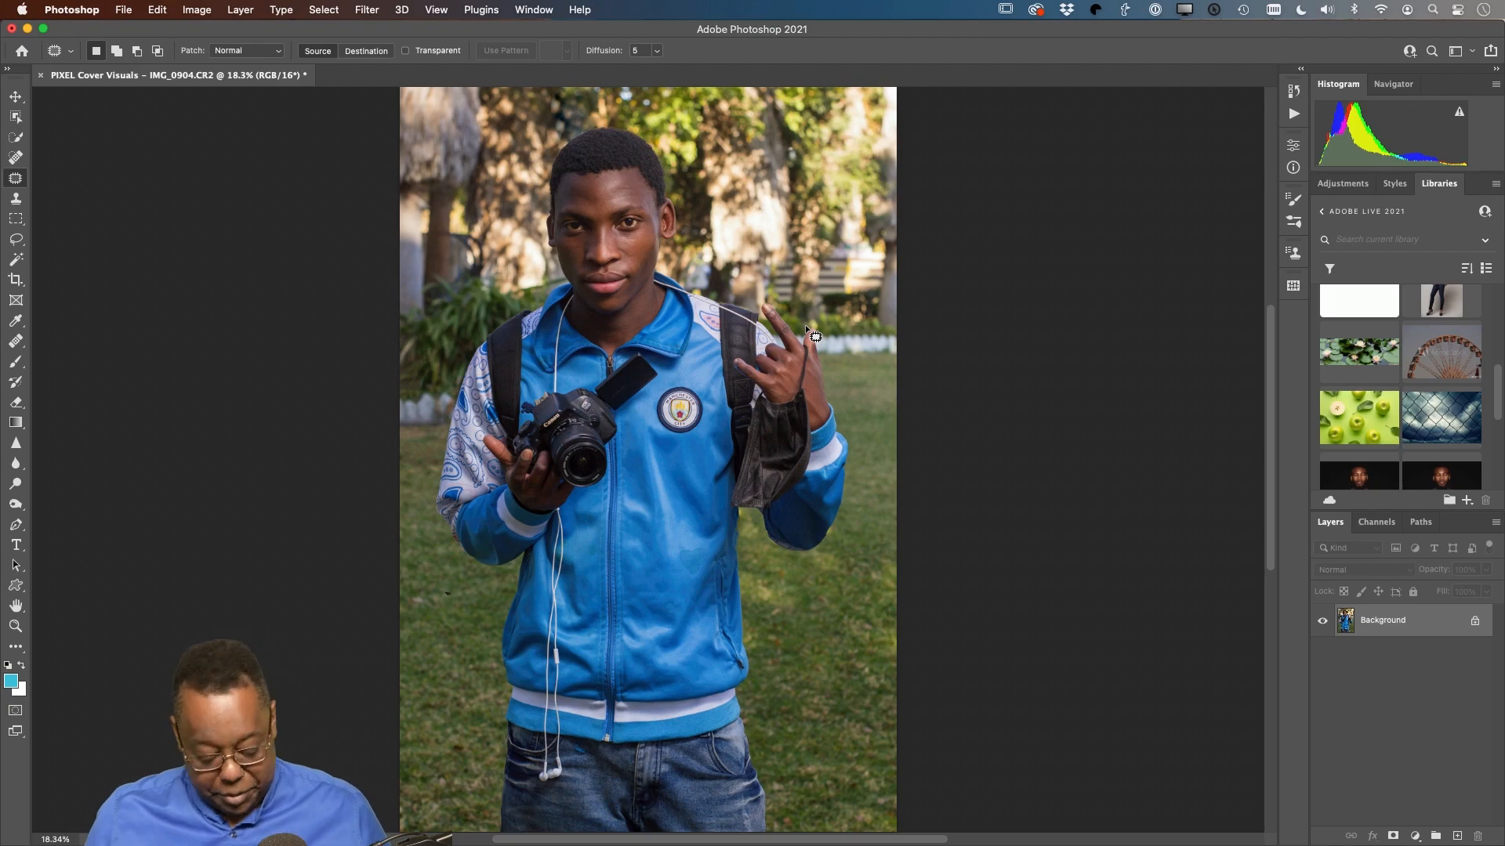
{"action": "key", "text": "super+s"}
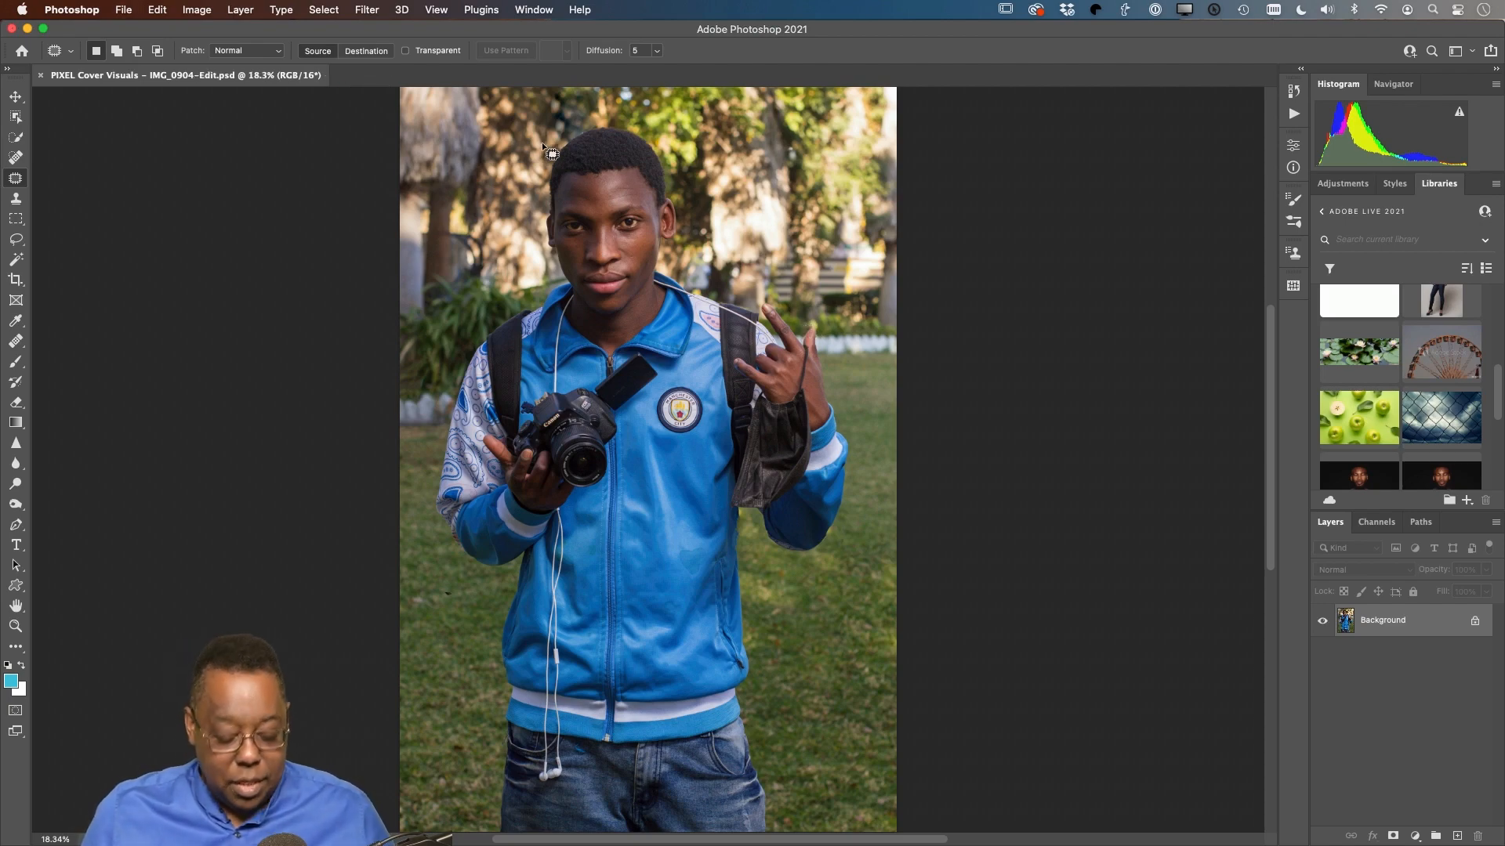
{"action": "key", "text": "super+w"}
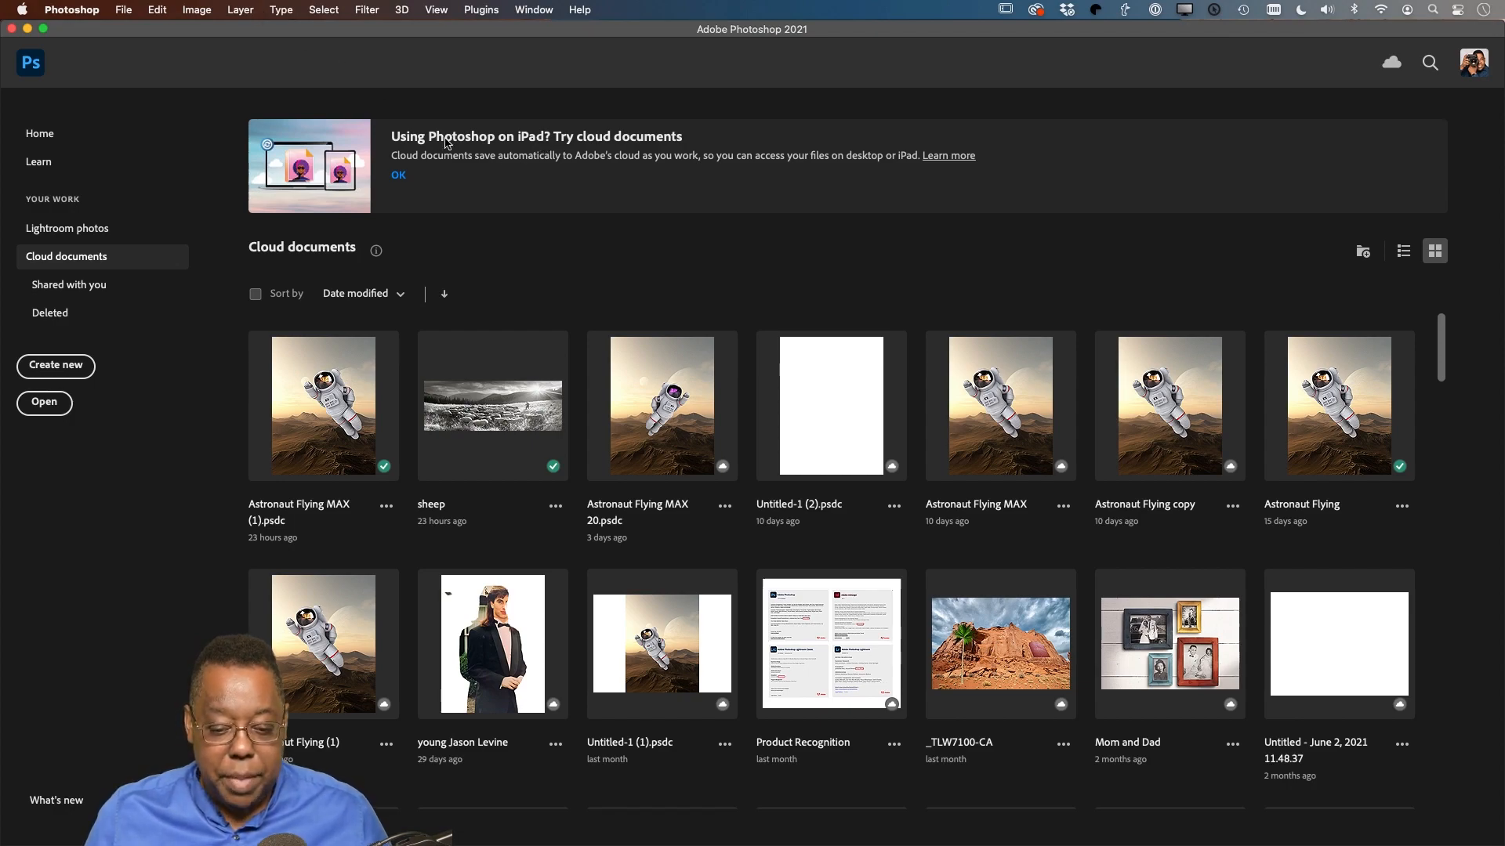
{"action": "key", "text": "super+Tab"}
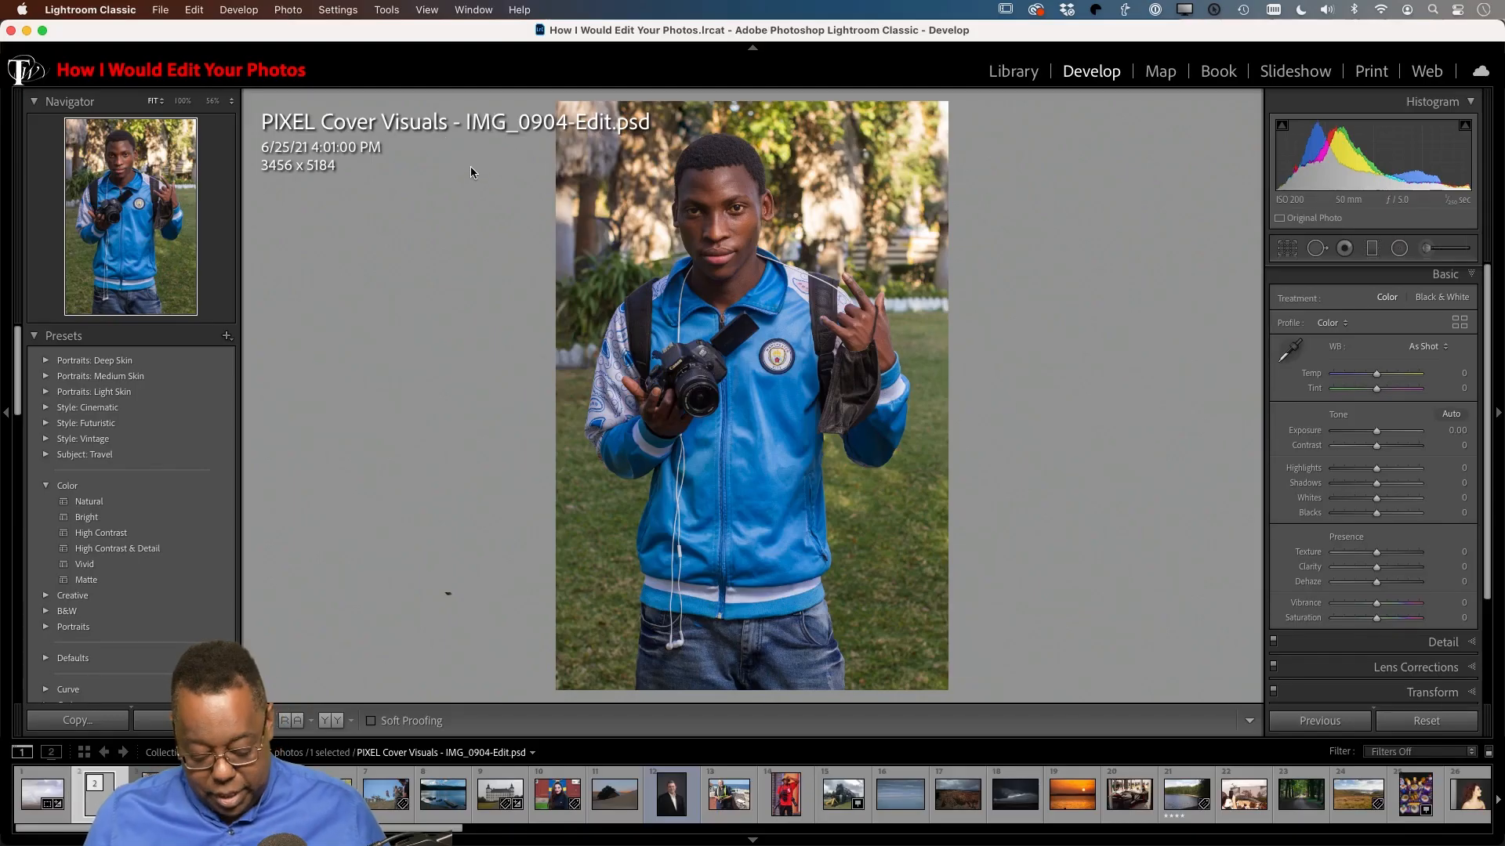
Step: Examine the retouched portrait beside its original in the Library grid and enlarged on its own
{"action": "key", "text": "g"}
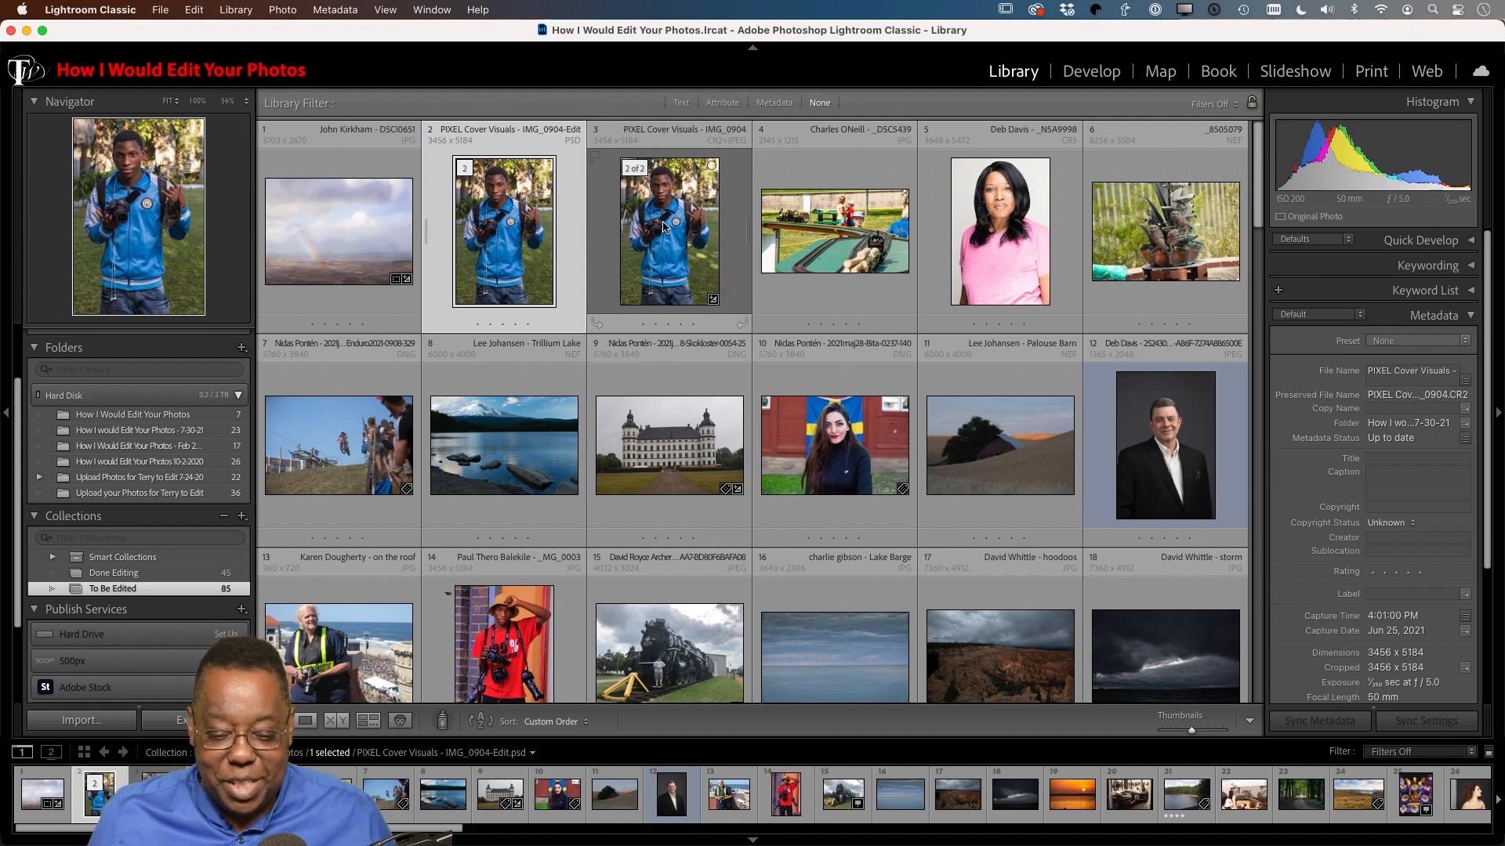
{"action": "double_click", "coordinate": [515, 258]}
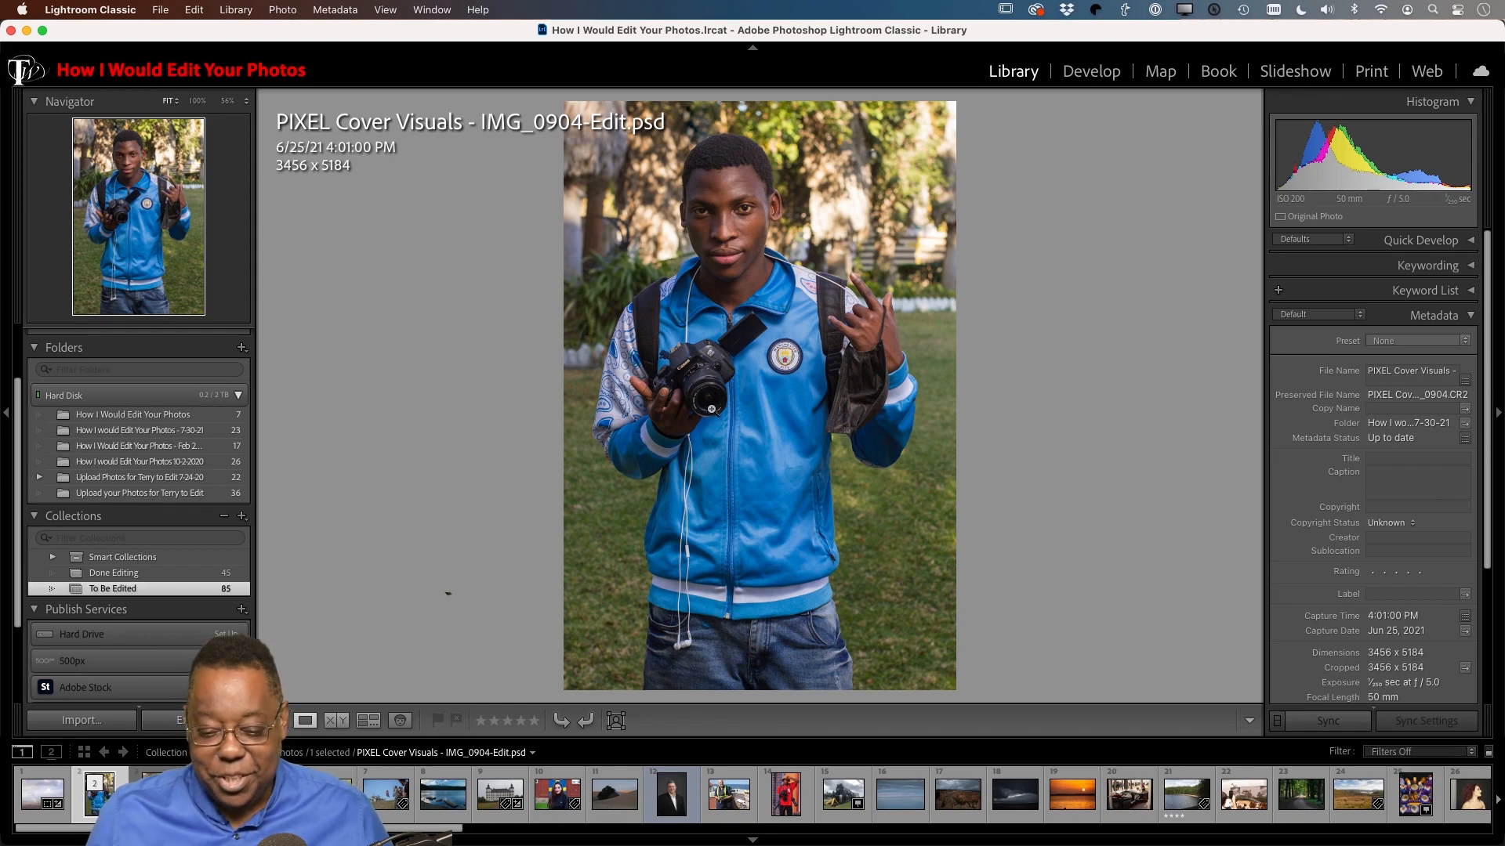
{"action": "key", "text": "g"}
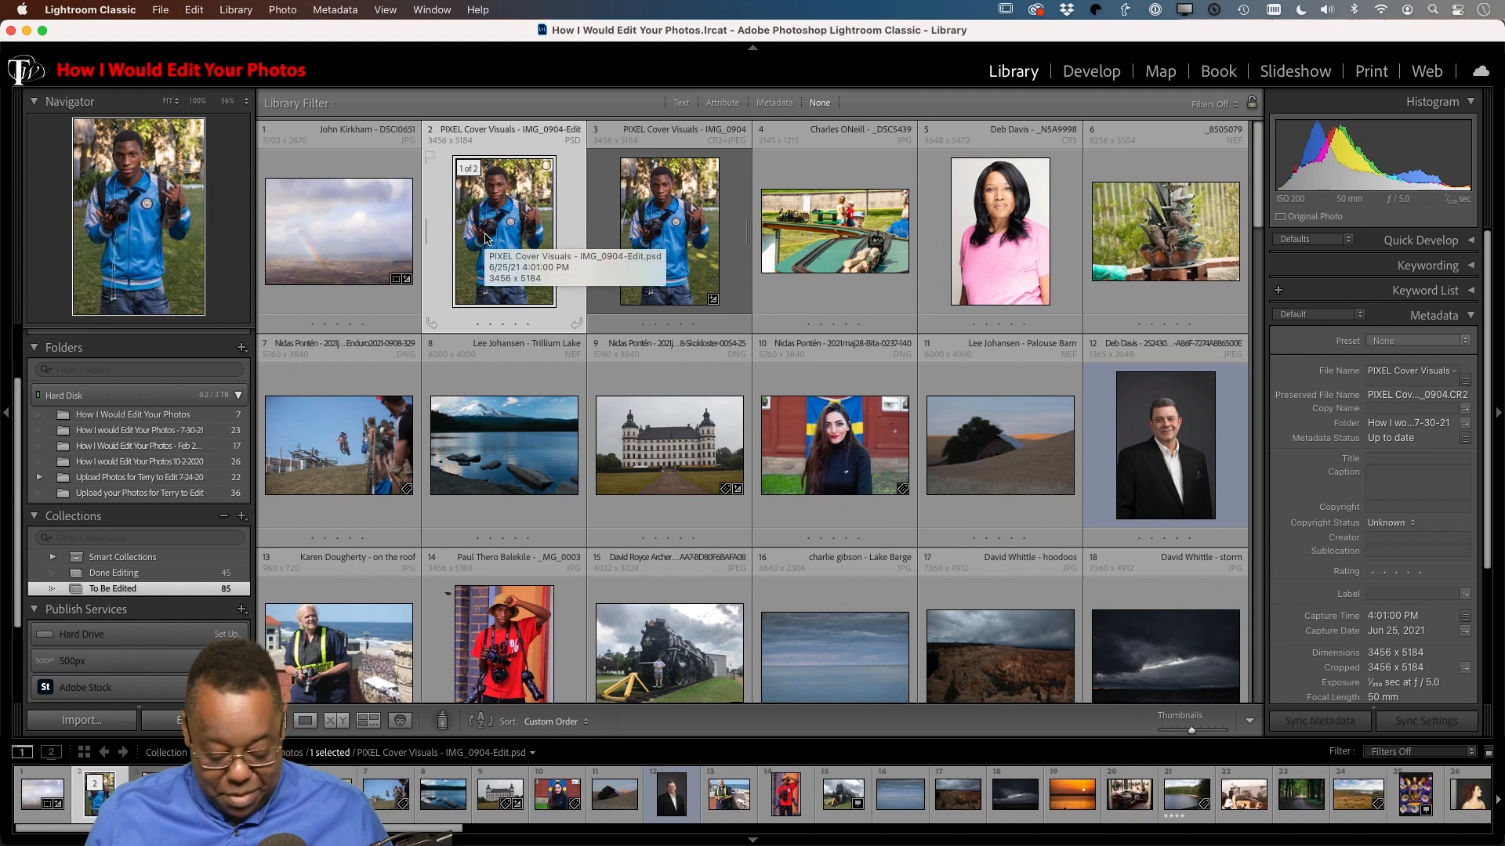
Step: Add an inverted radial filter with the Exposure effect at 0.87 around the face of the retouched portrait
{"action": "key", "text": "d"}
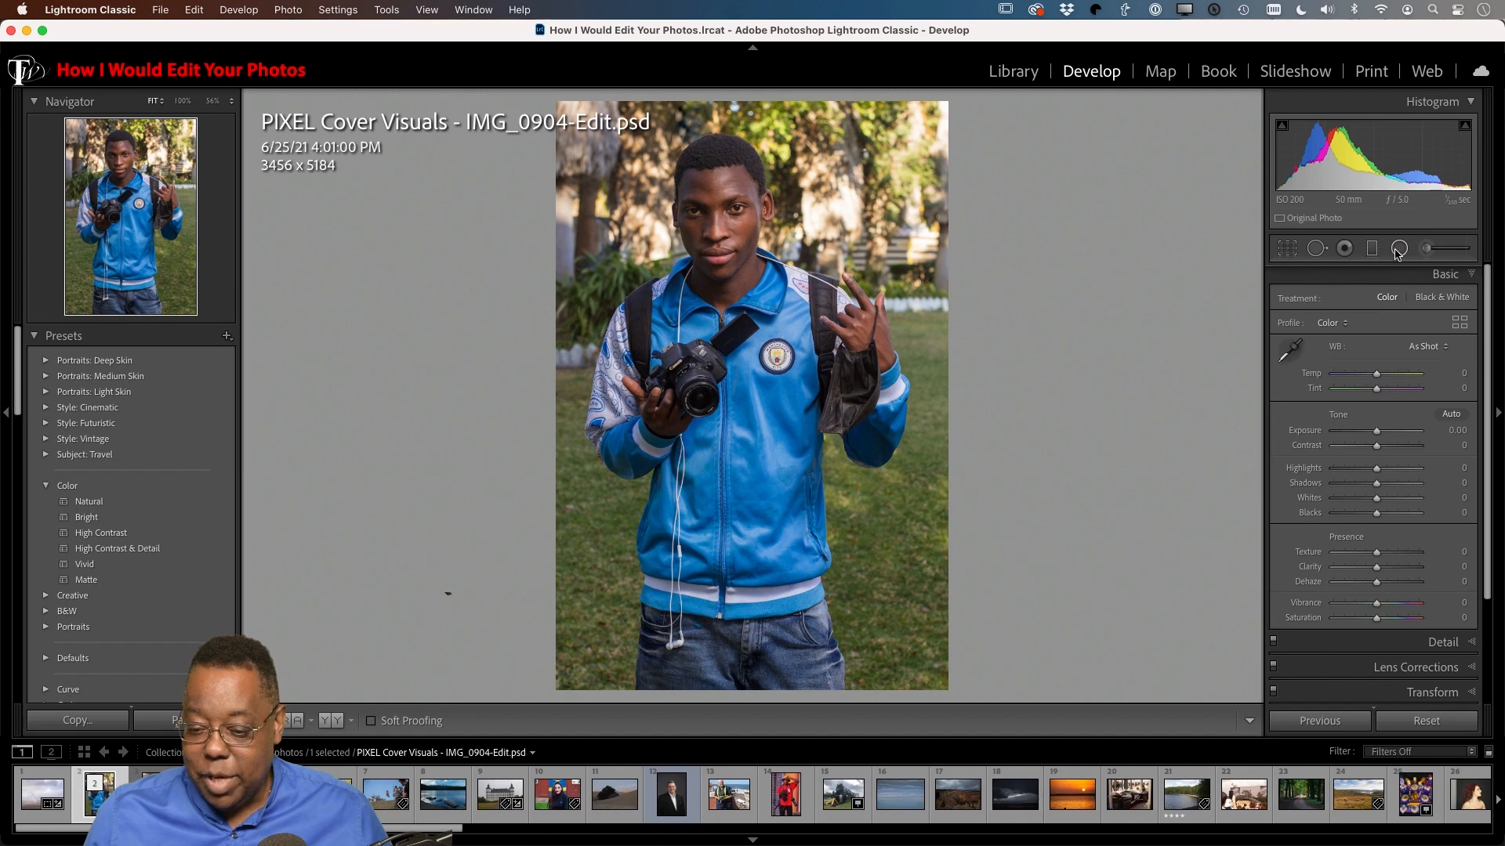
{"action": "left_click", "coordinate": [1398, 250]}
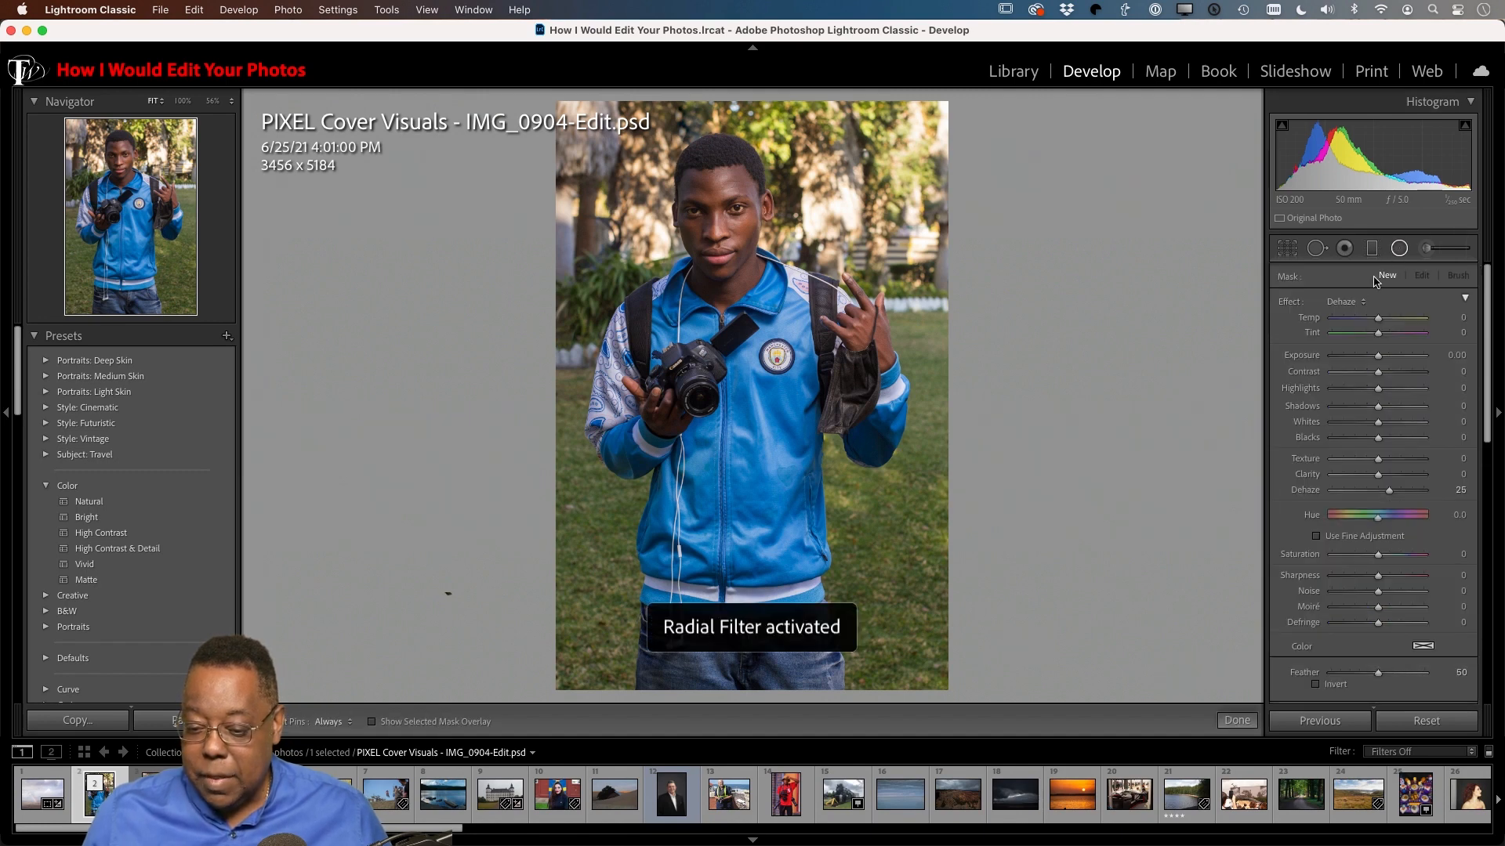
{"action": "left_click", "coordinate": [1345, 305]}
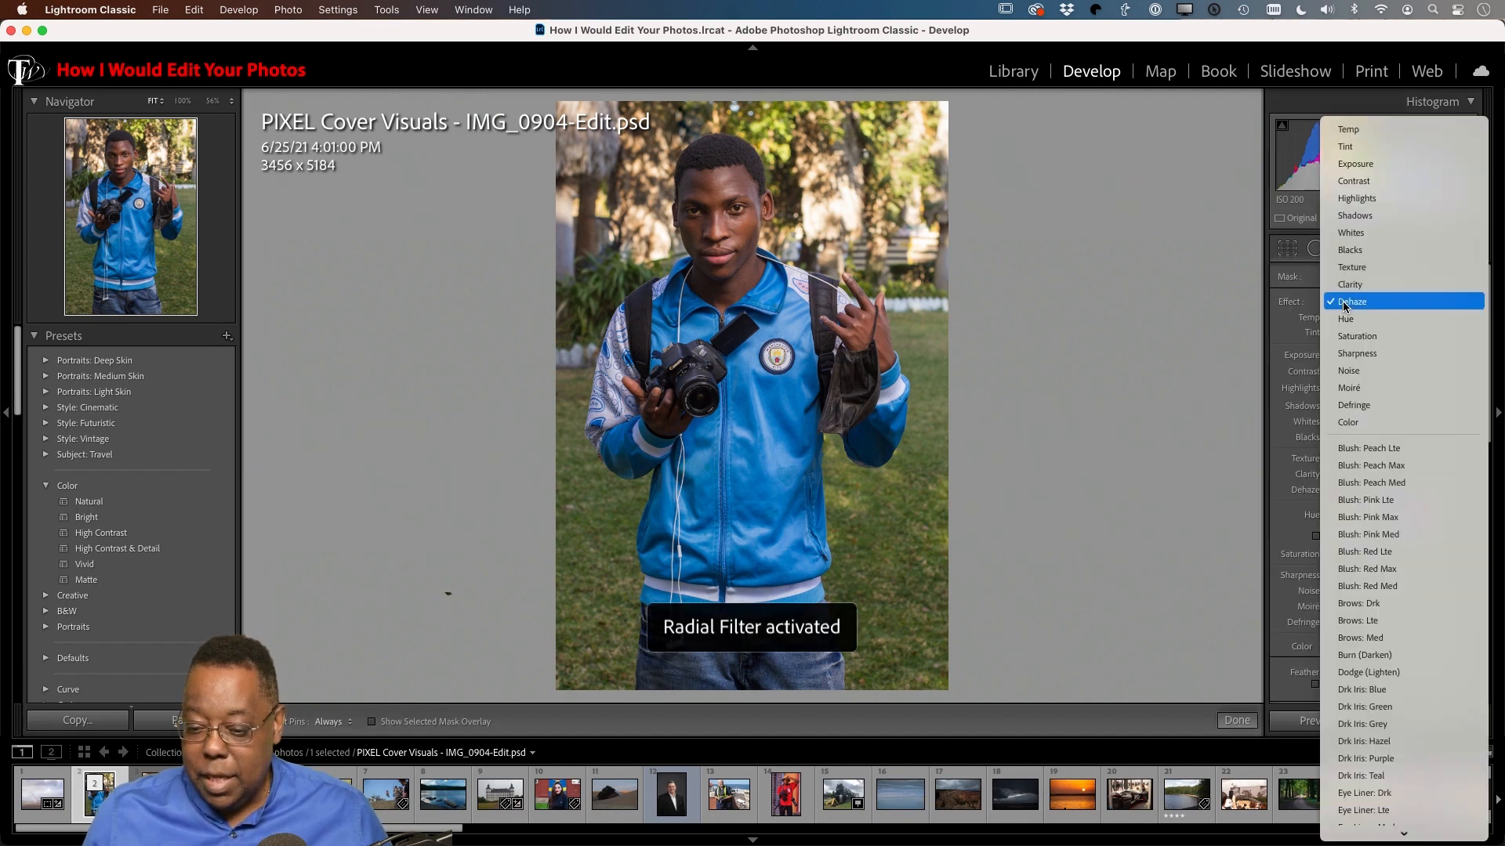
{"action": "left_click", "coordinate": [1352, 163]}
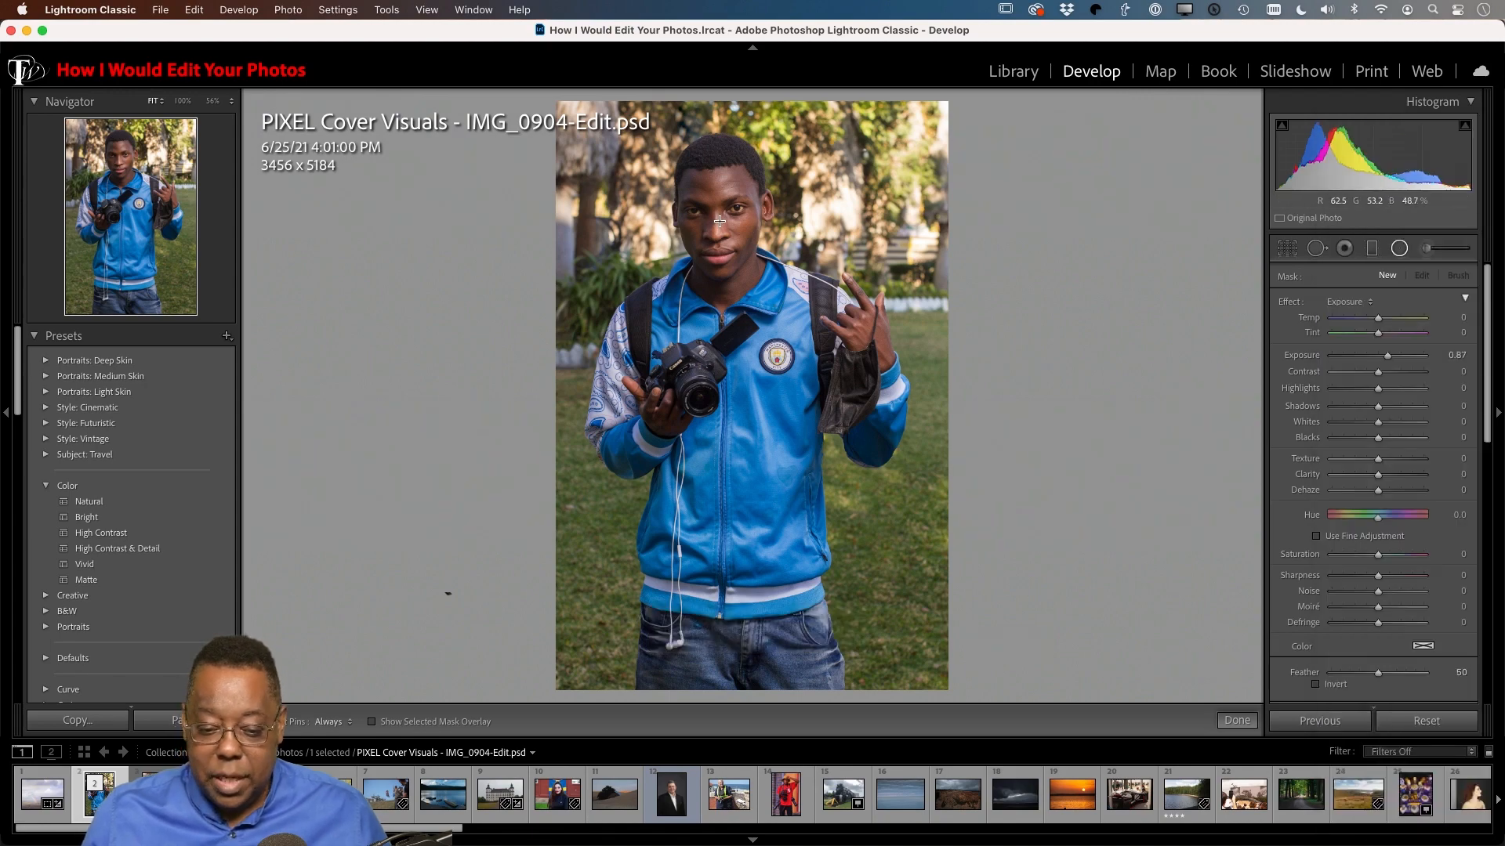
{"action": "left_click_drag", "start_coordinate": [718, 222], "coordinate": [776, 296]}
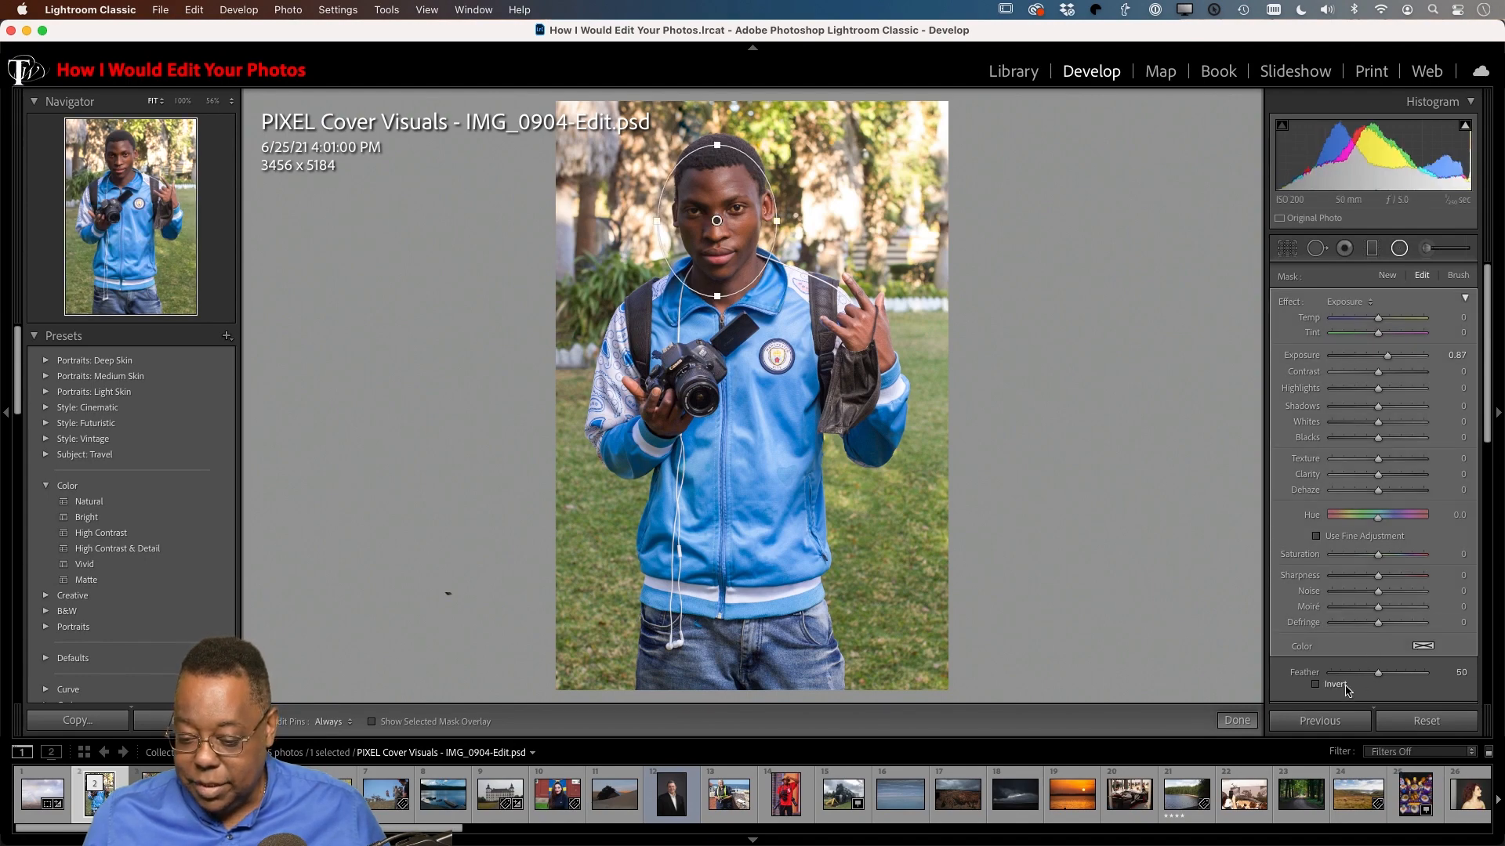
{"action": "scroll", "coordinate": [1317, 667], "scroll_direction": "down", "scroll_amount": 2}
{"action": "left_click", "coordinate": [1315, 655]}
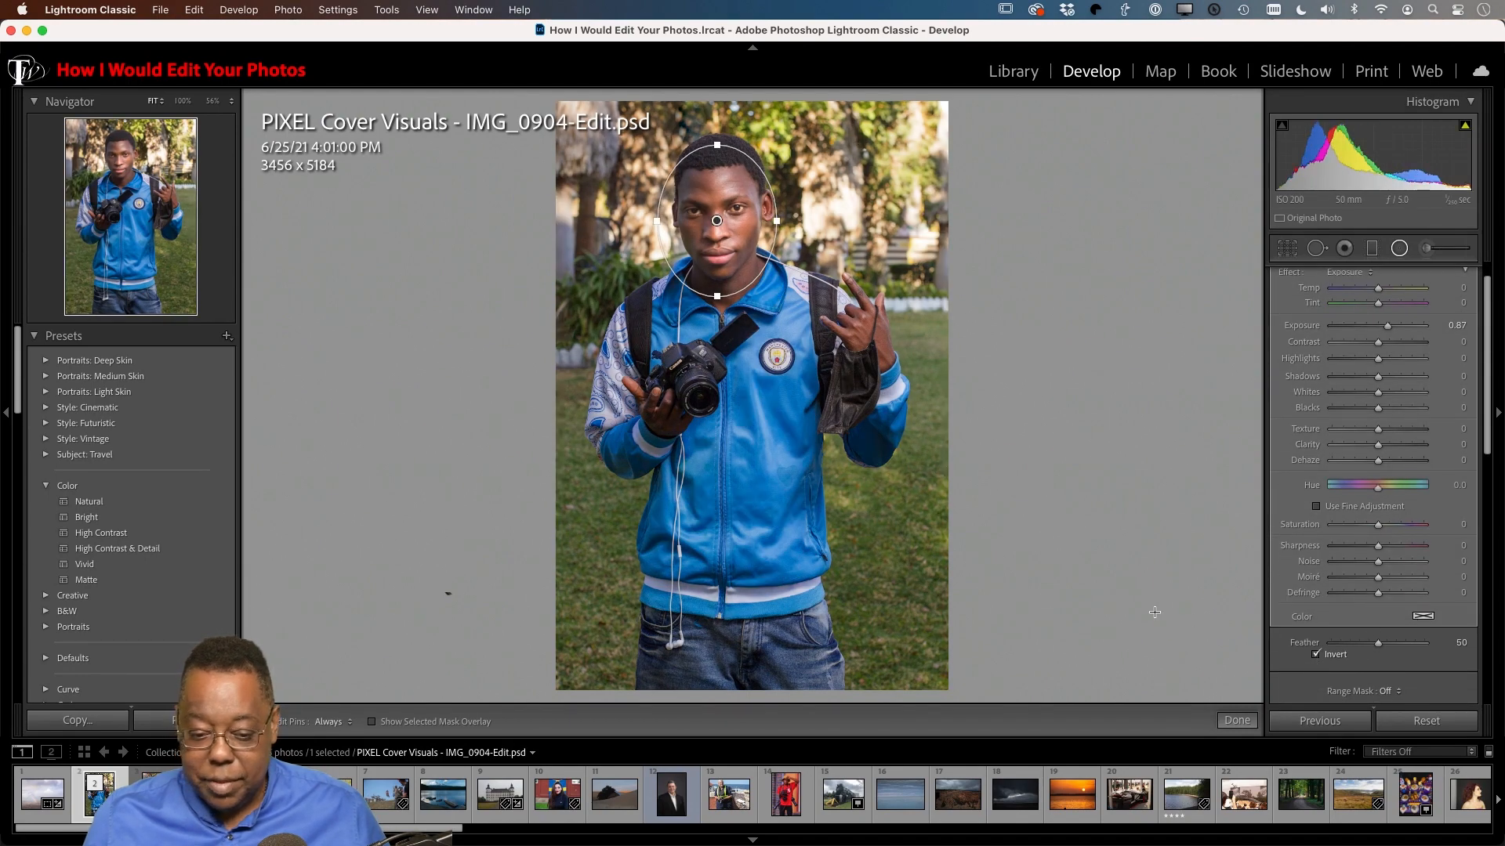
Step: Shift the radial filter slightly up over the face, set its exposure to 0.39, and close the filter
{"action": "left_click_drag", "start_coordinate": [743, 255], "coordinate": [739, 250]}
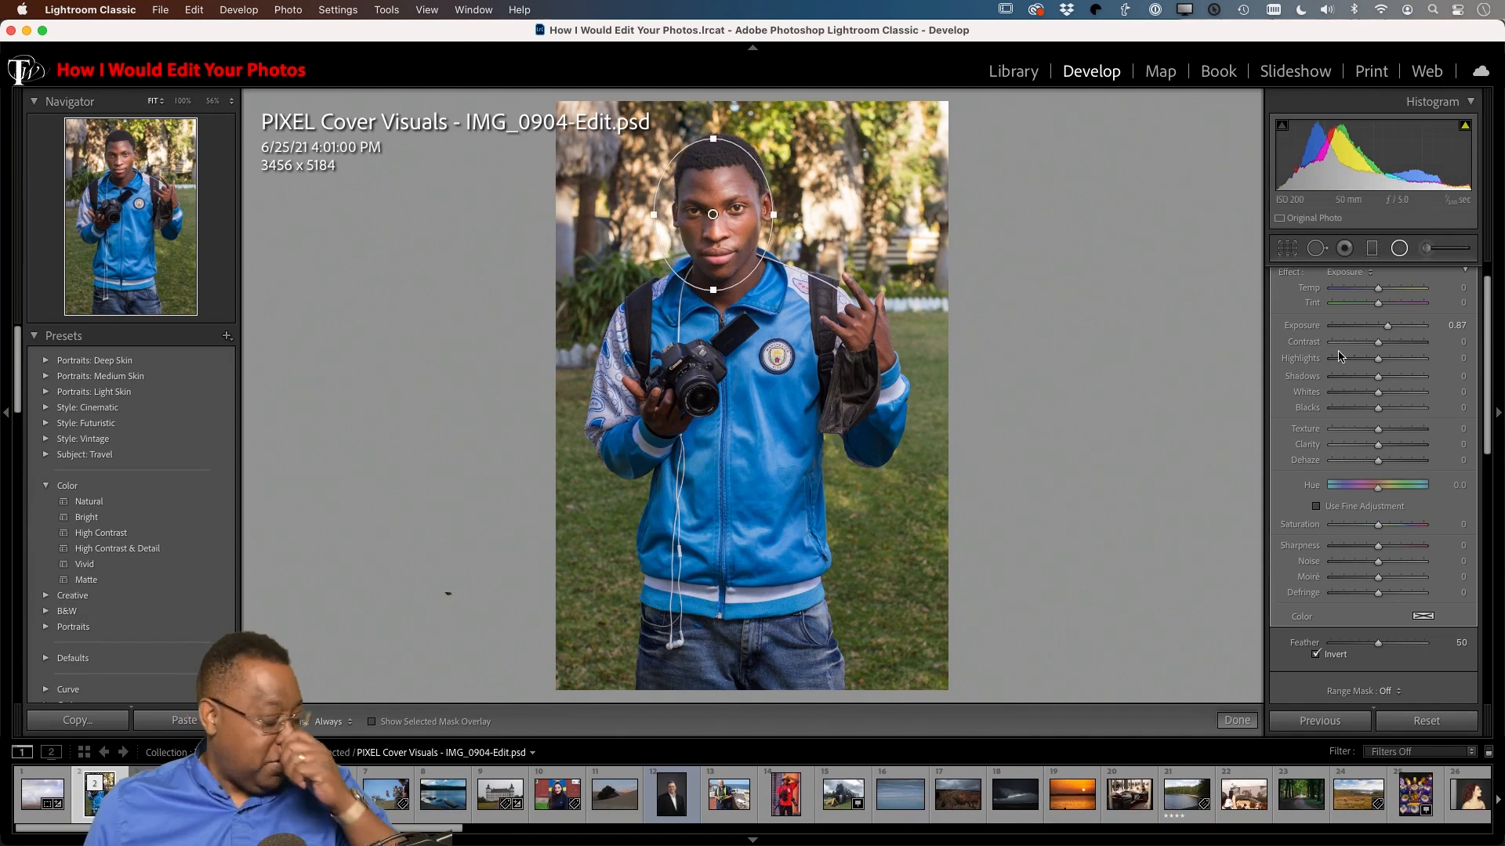
{"action": "left_click_drag", "start_coordinate": [1387, 325], "coordinate": [1381, 329]}
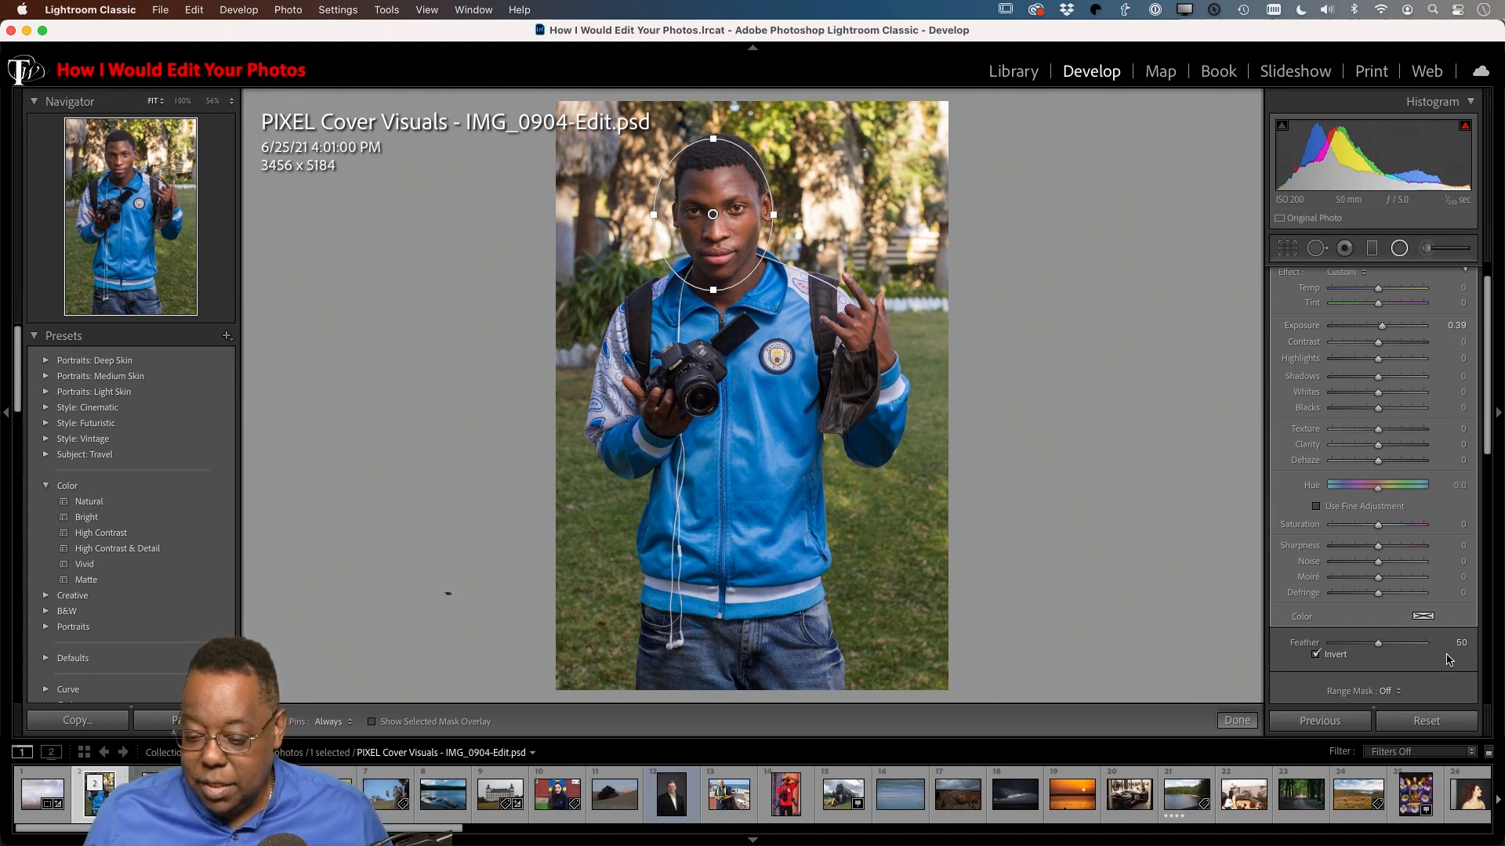
{"action": "left_click", "coordinate": [1401, 249]}
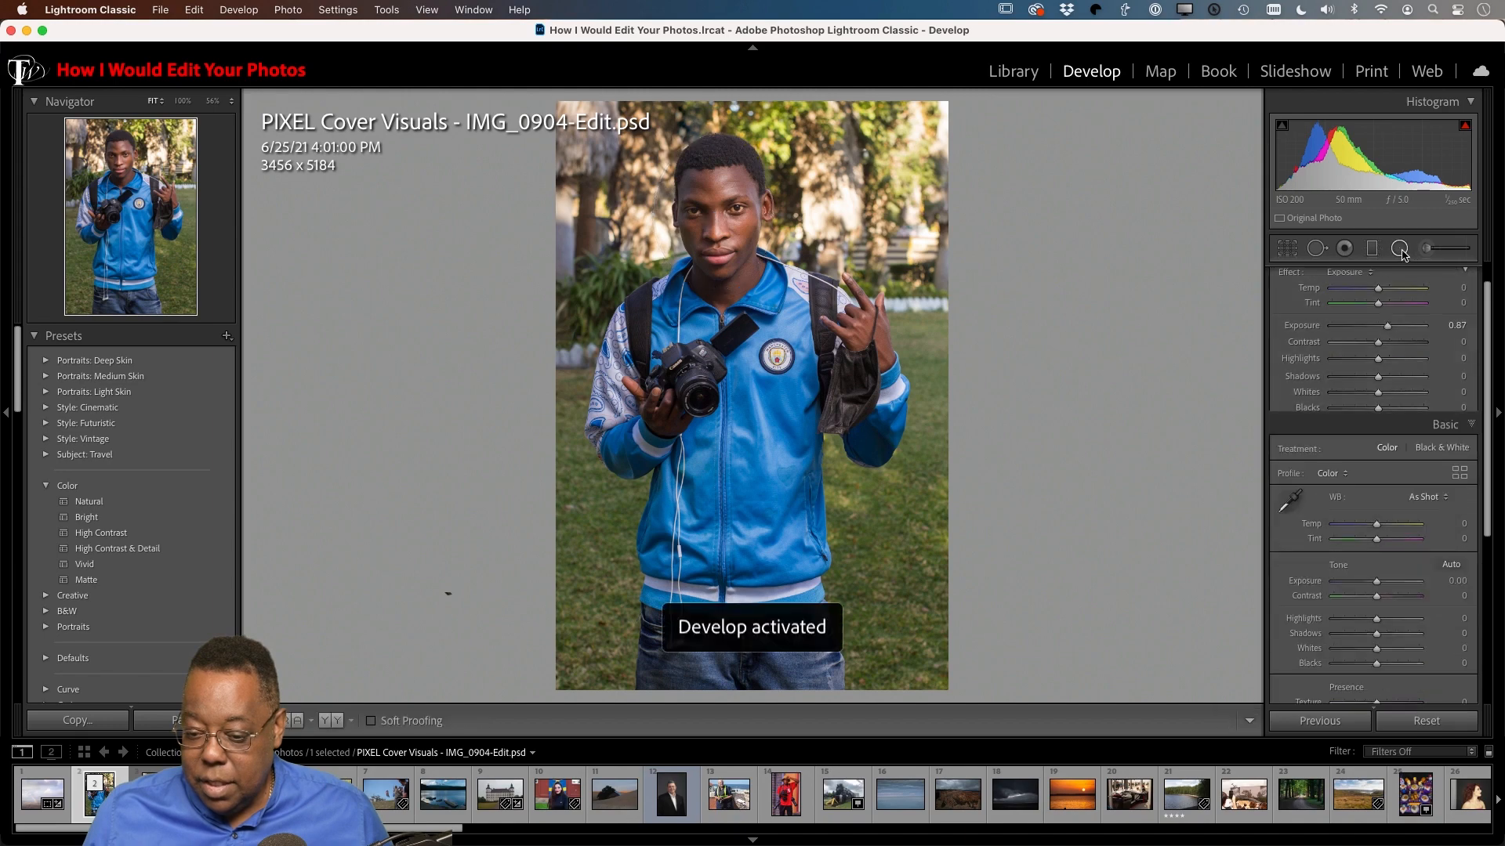
{"action": "left_click", "coordinate": [1400, 249]}
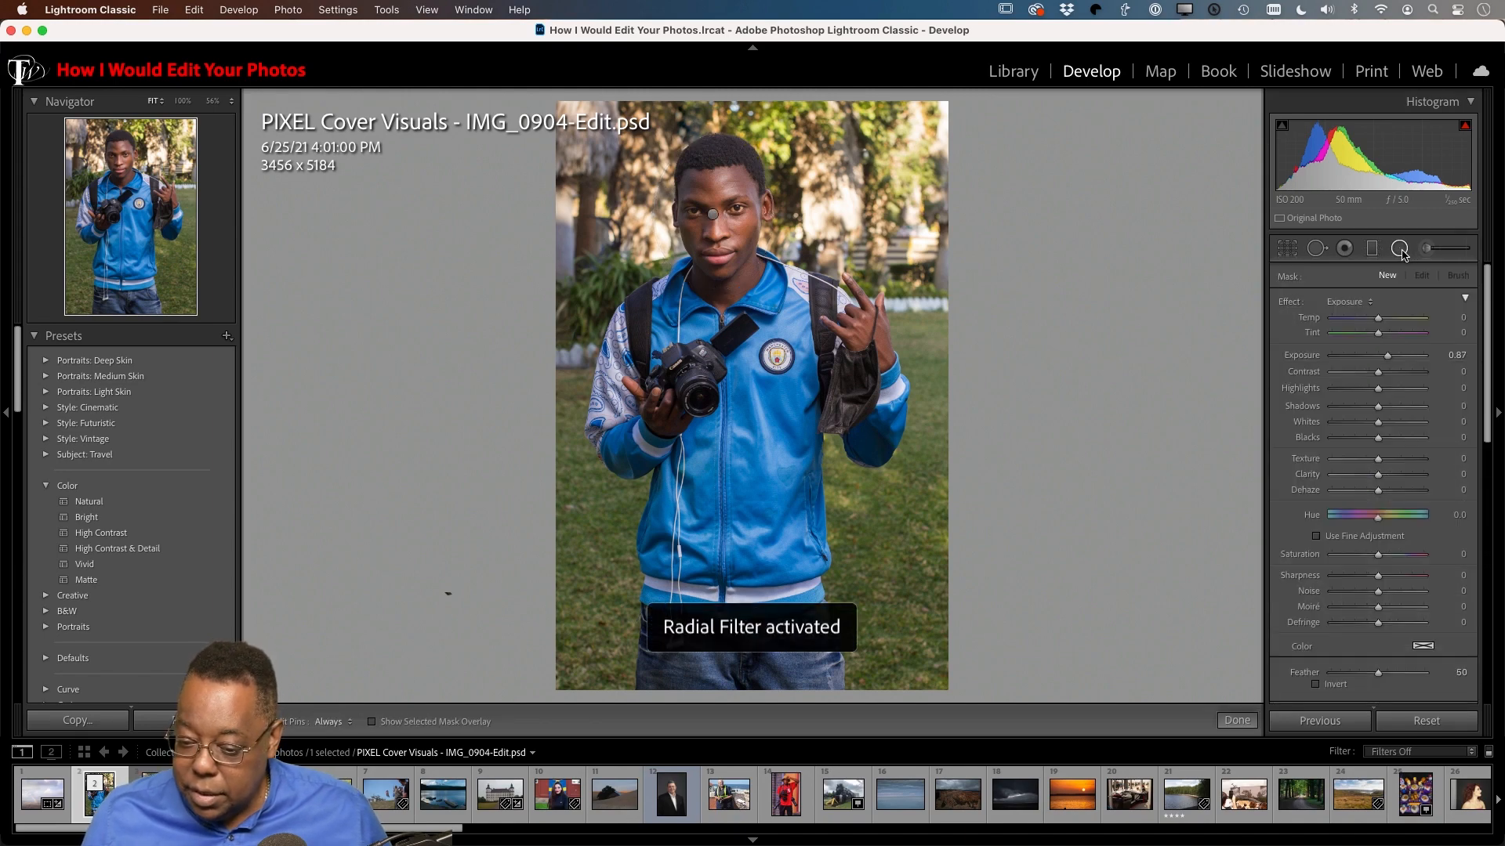
{"action": "left_click", "coordinate": [1401, 252]}
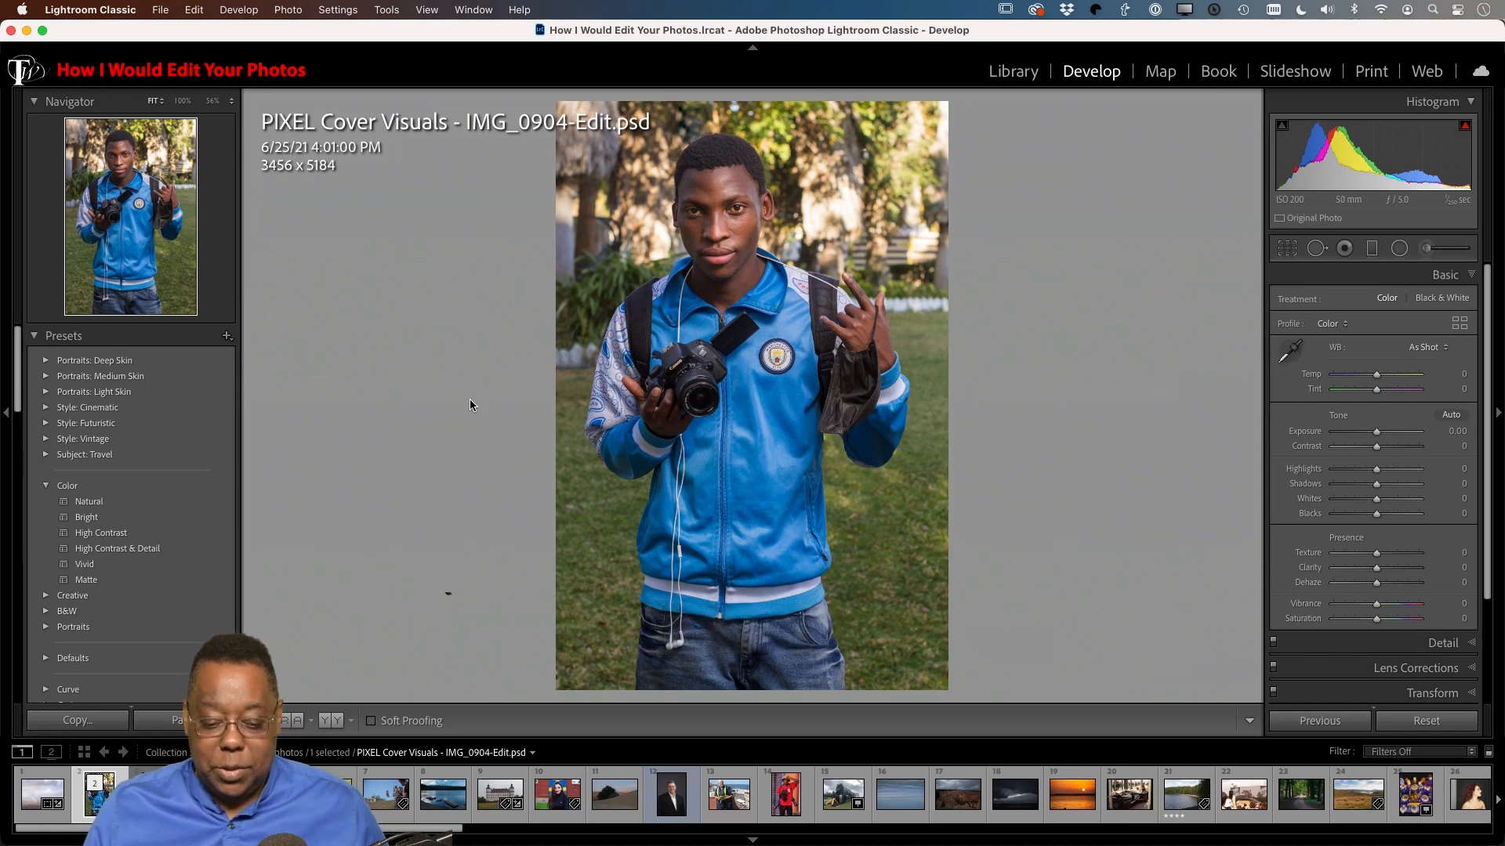
Step: Compare the retouched IMG_0904-Edit.psd with the original IMG_0904.CR2 in Develop
{"action": "key", "text": "Right"}
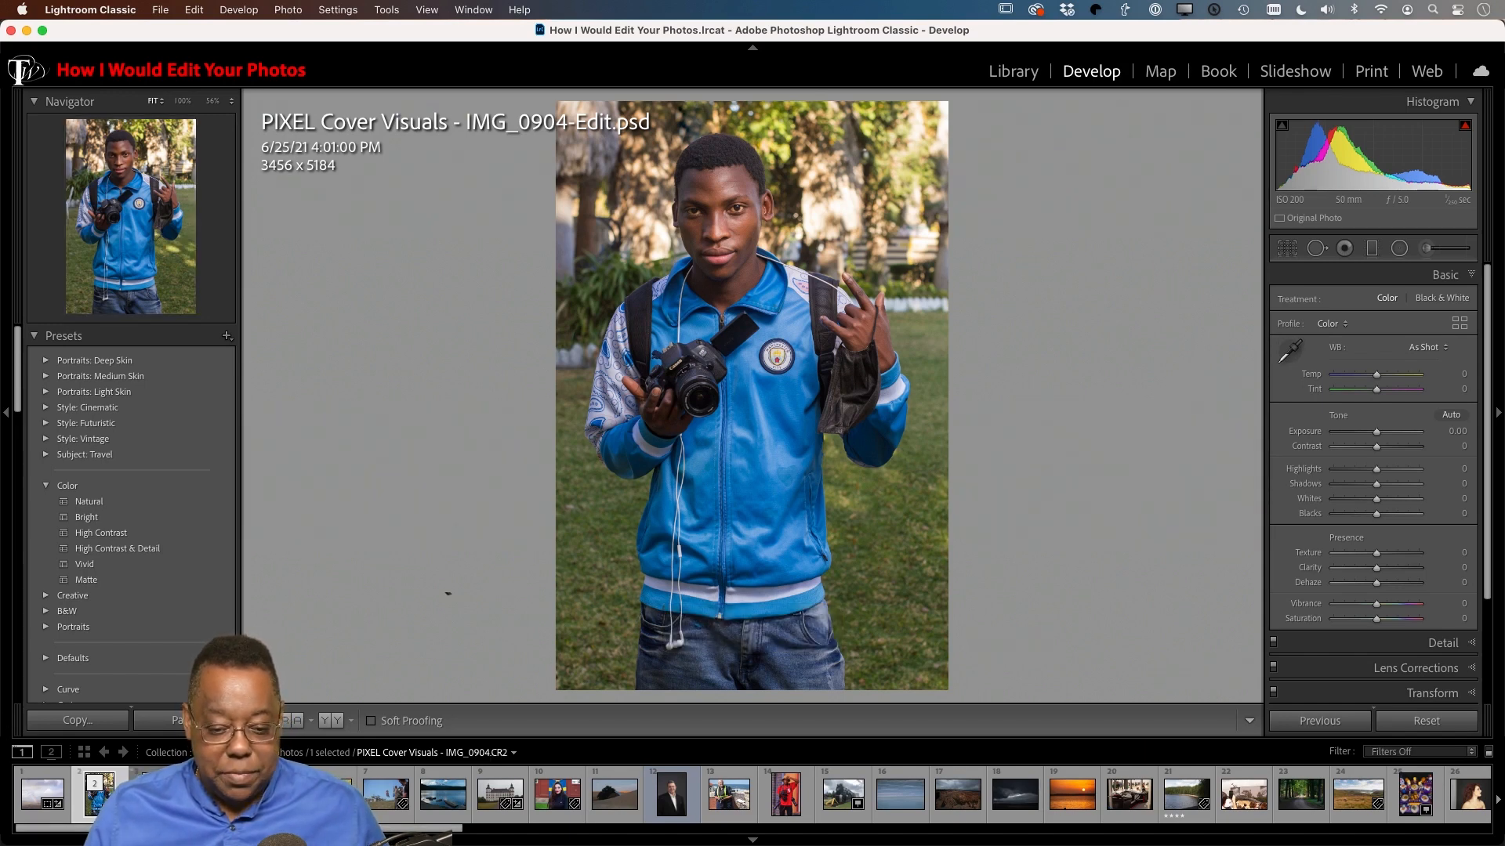
{"action": "key", "text": "Left"}
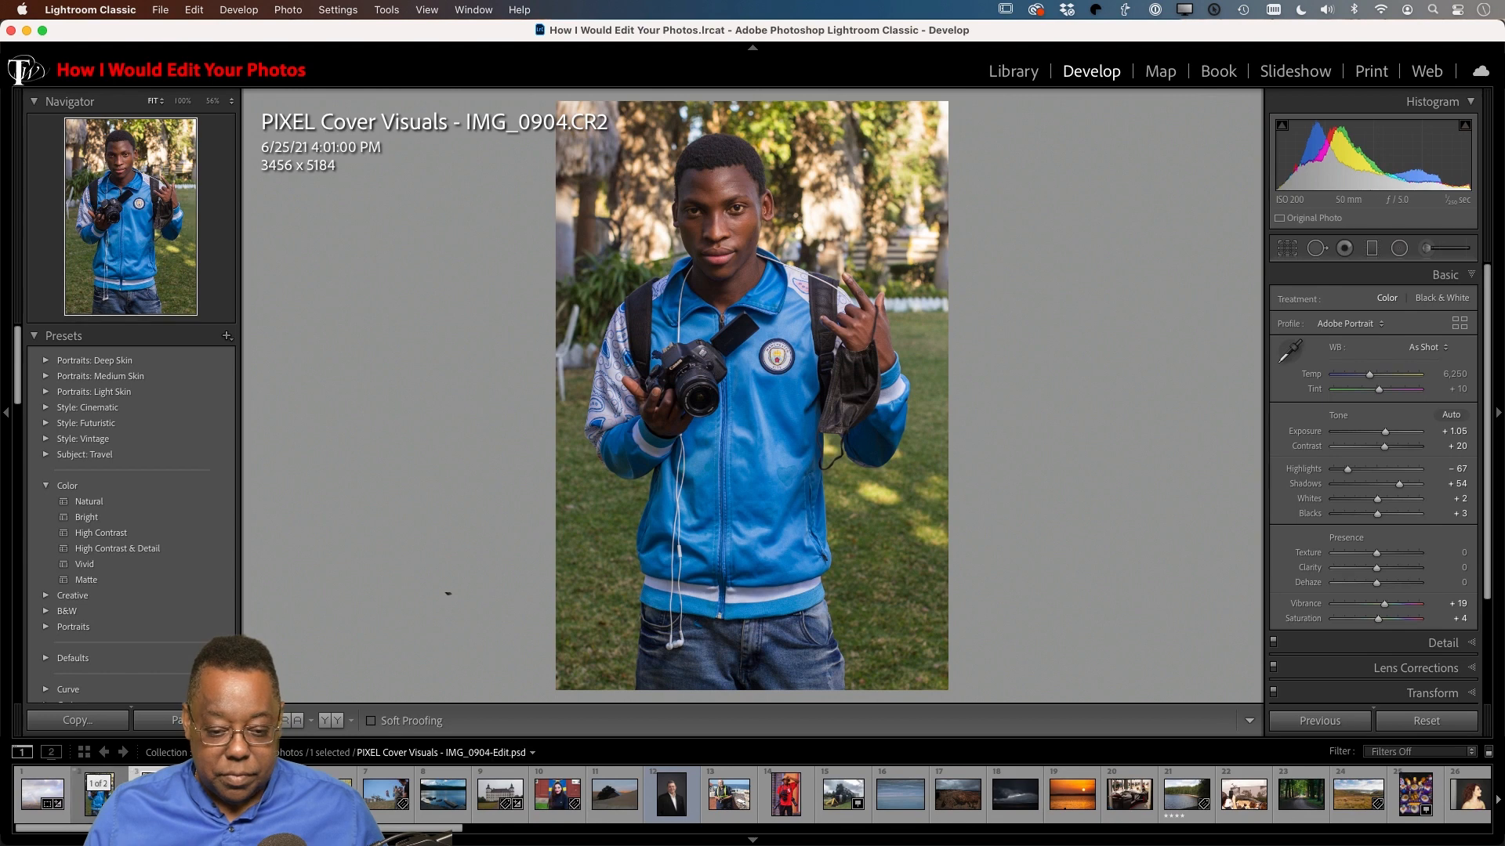
{"action": "key", "text": "Right"}
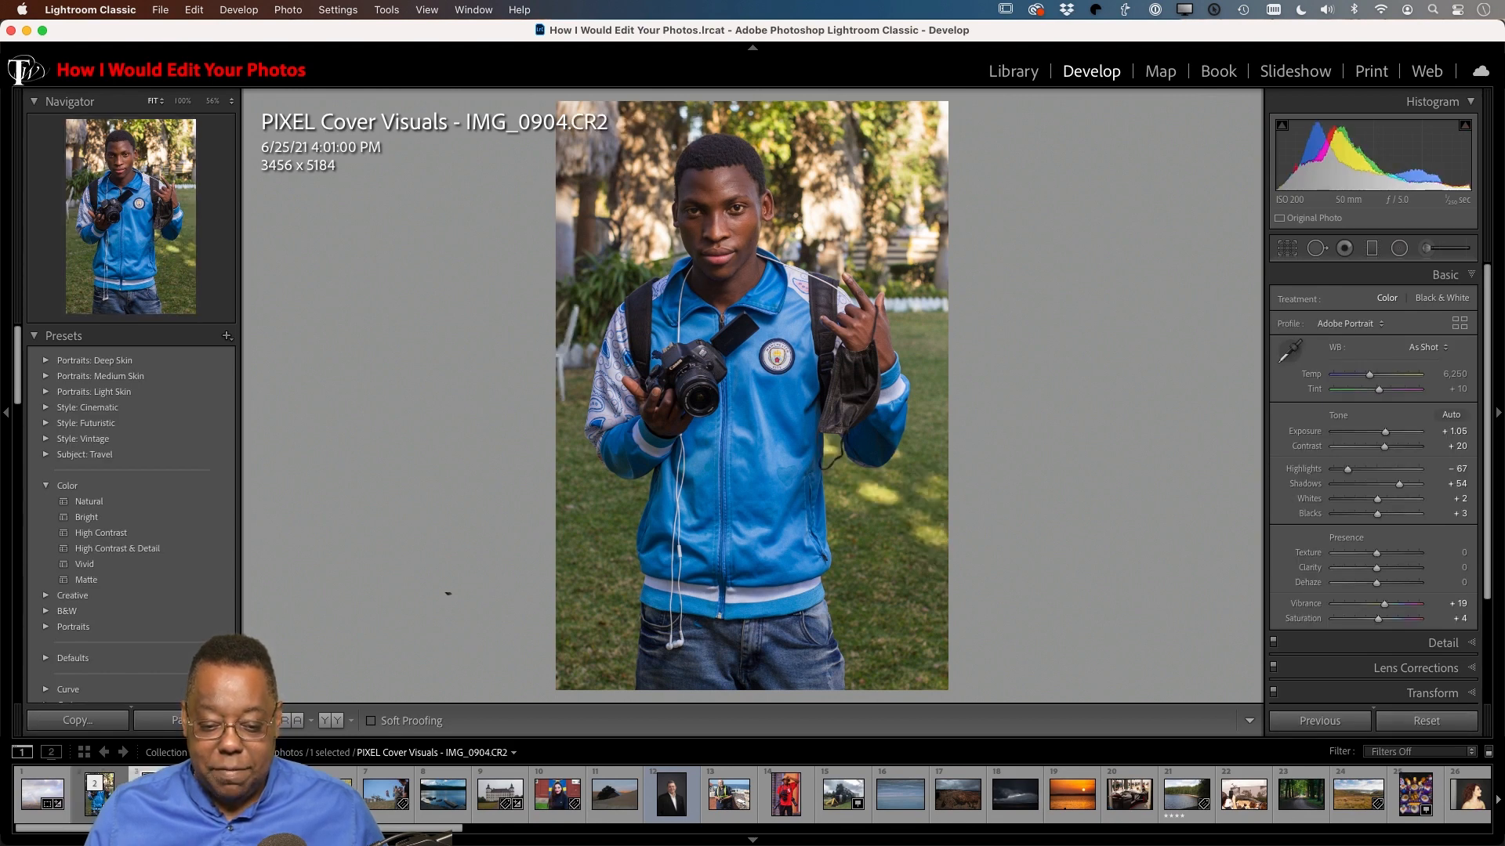
Step: Return to the Library grid and open the model train photo _DSC5439.jpg in Develop
{"action": "key", "text": "Left"}
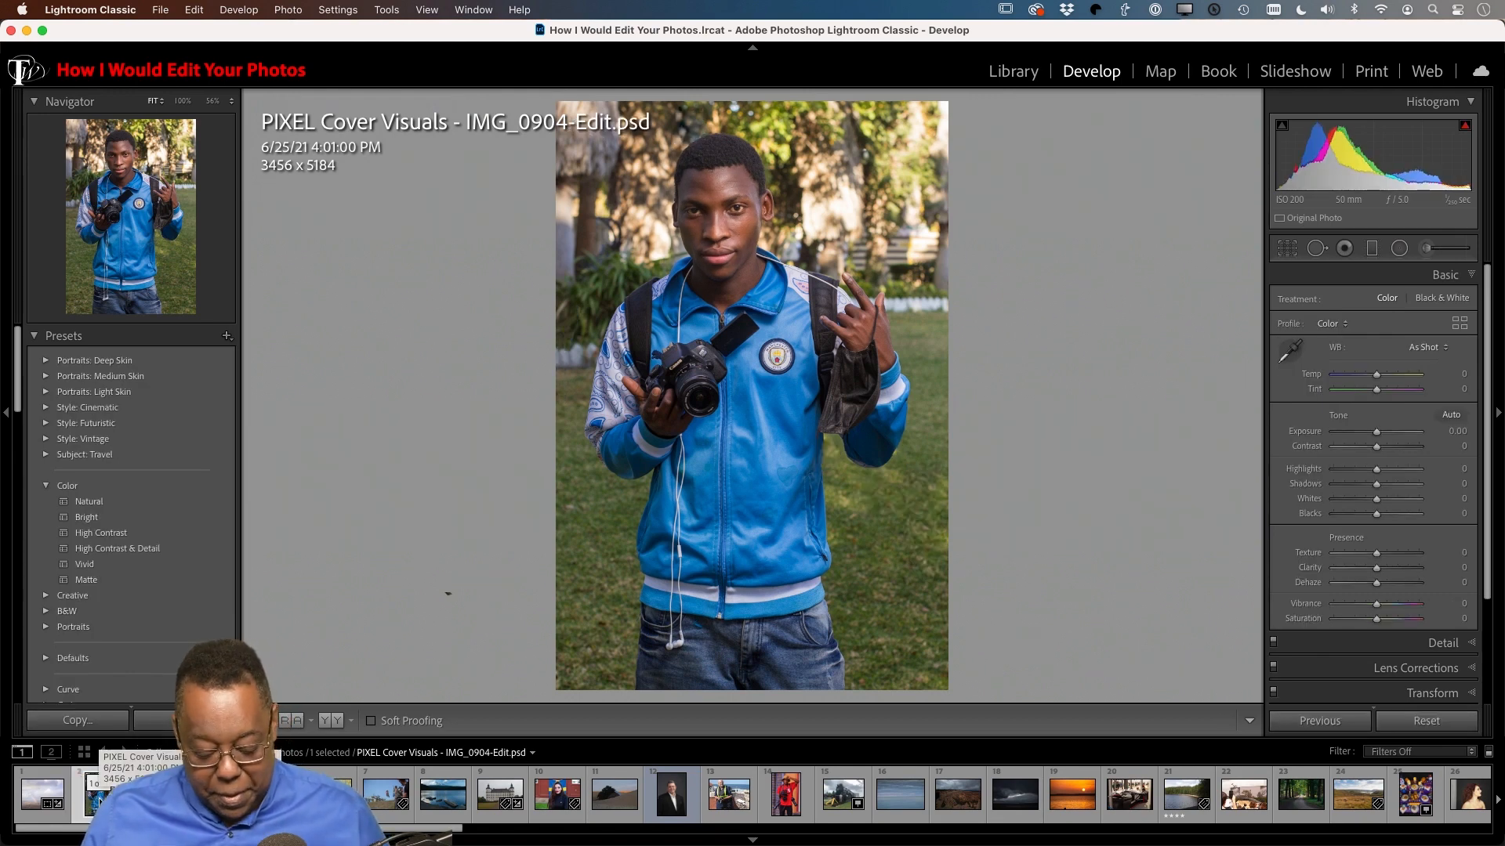
{"action": "key", "text": "g"}
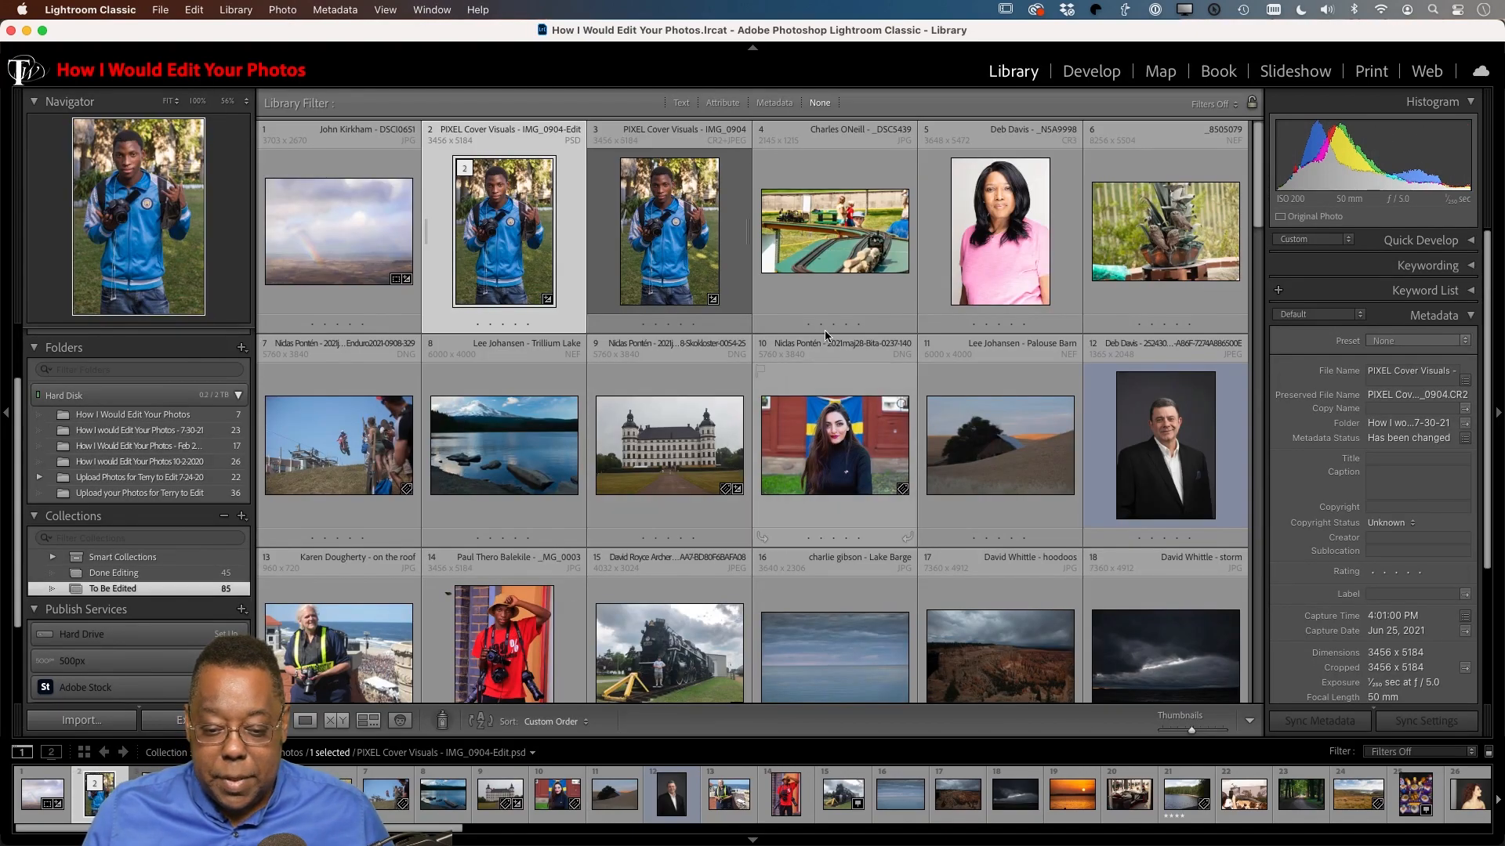
{"action": "left_click", "coordinate": [819, 244]}
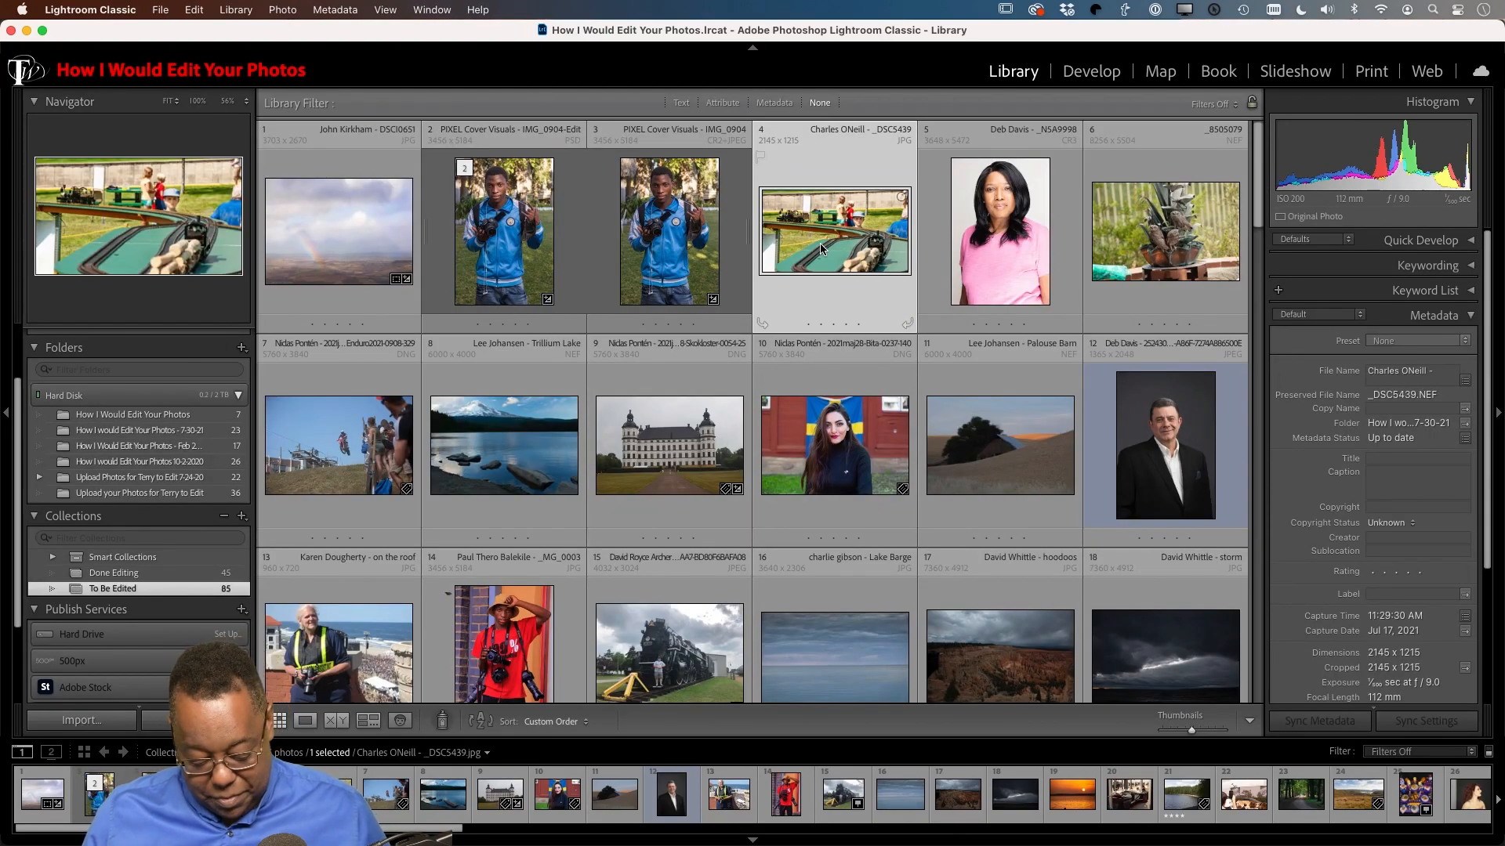
{"action": "key", "text": "d"}
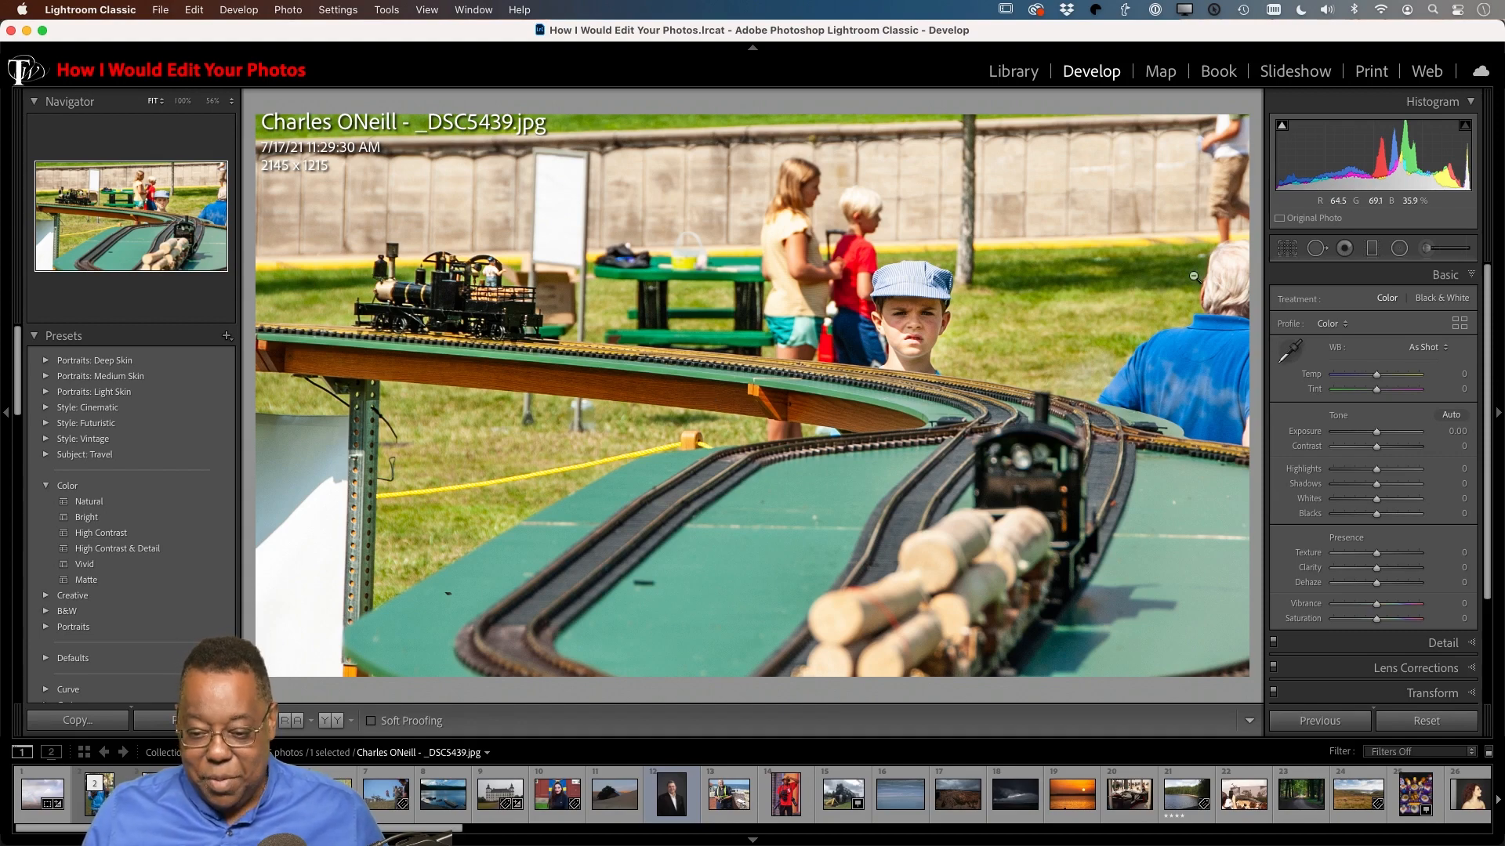
Step: Crop the model train photo to about 905 x 933 pixels around the boy, the locomotive and its logs
{"action": "left_click", "coordinate": [1288, 249]}
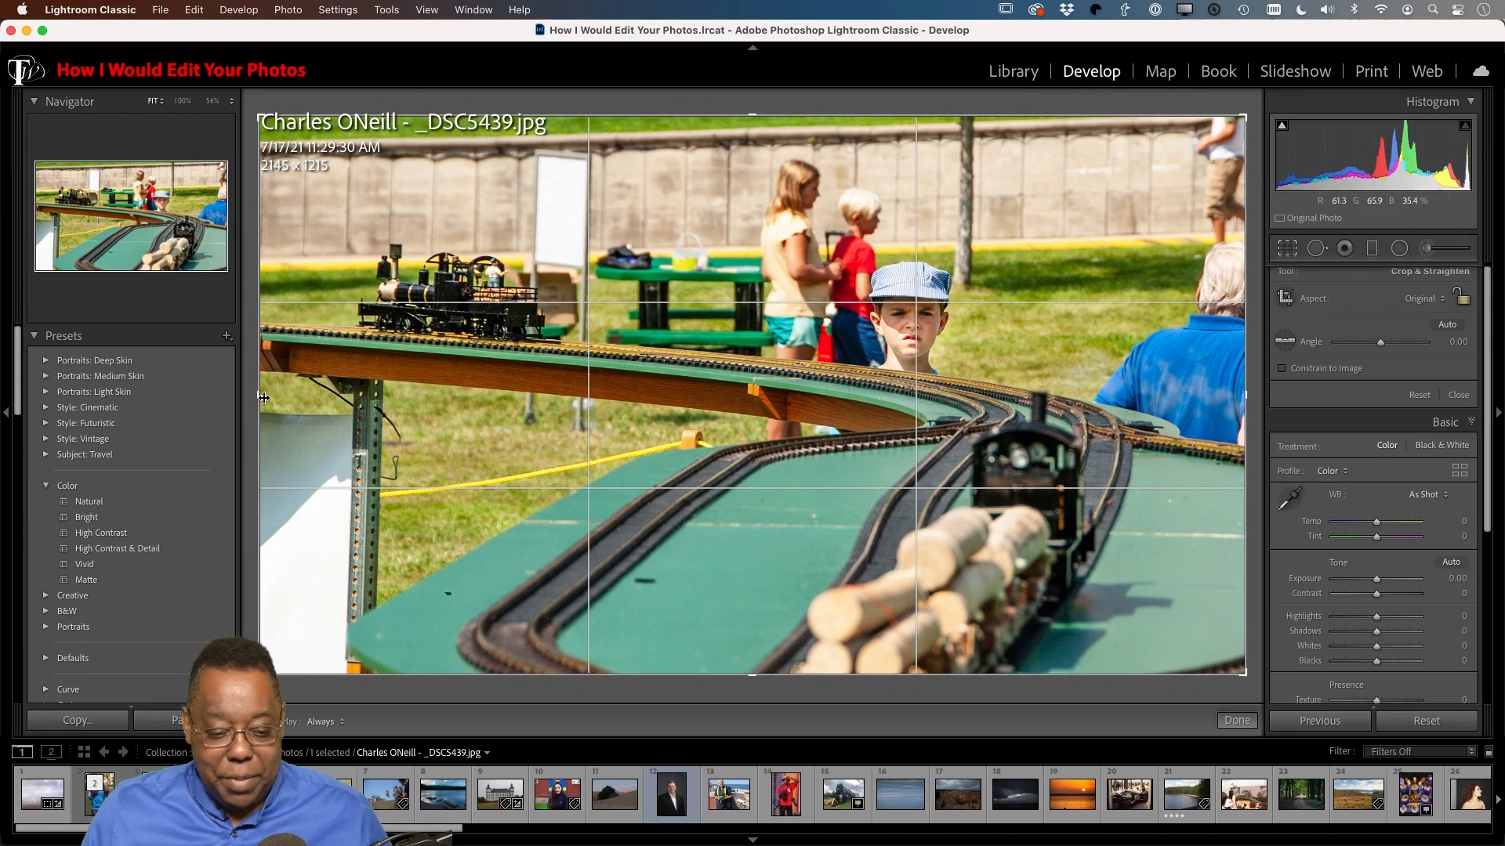
{"action": "left_click_drag", "start_coordinate": [259, 397], "coordinate": [298, 396]}
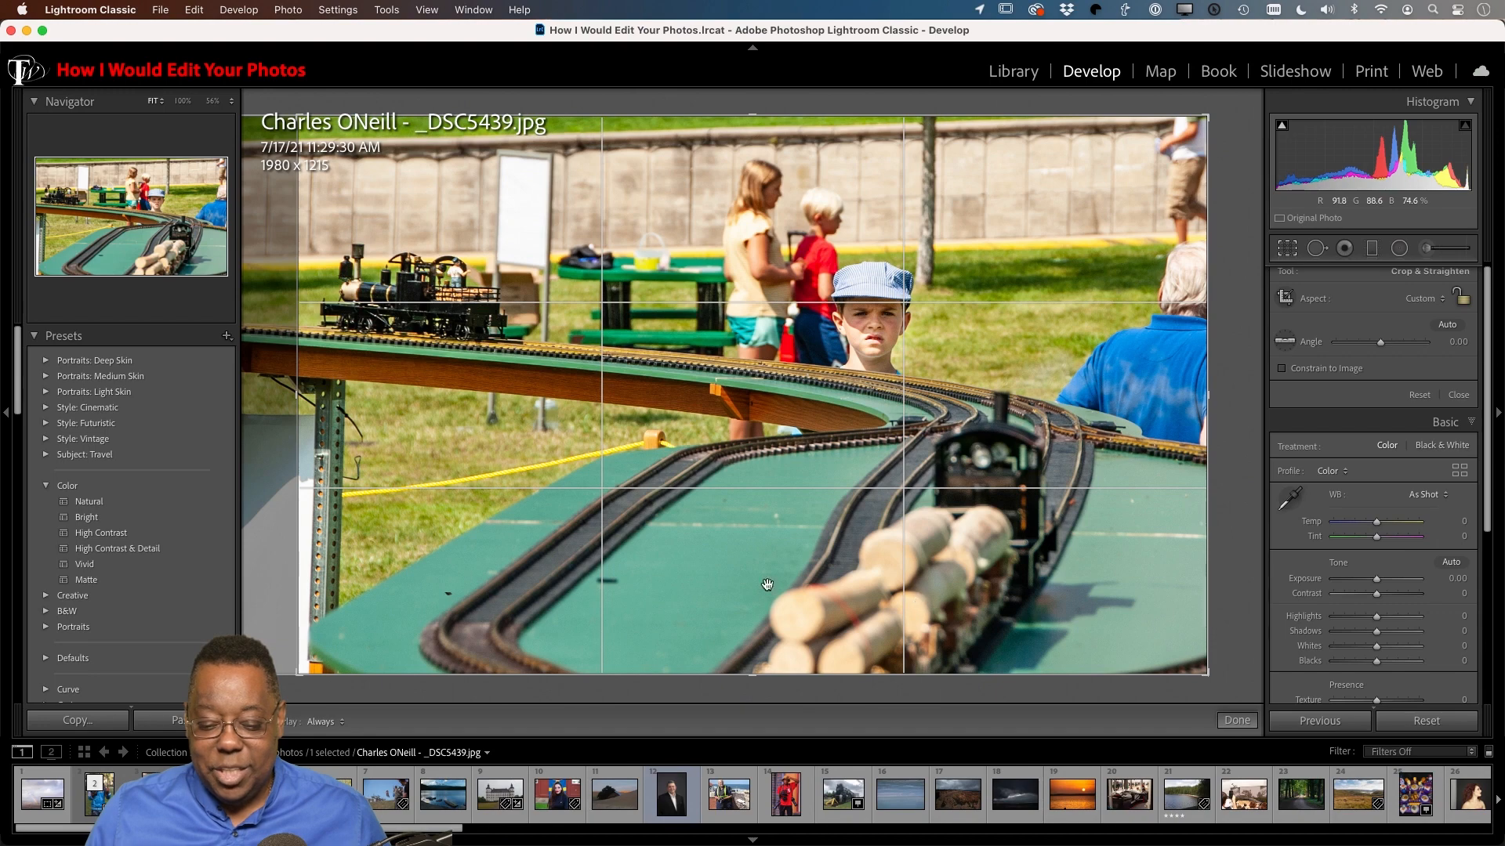
{"action": "left_click_drag", "start_coordinate": [299, 394], "coordinate": [435, 392]}
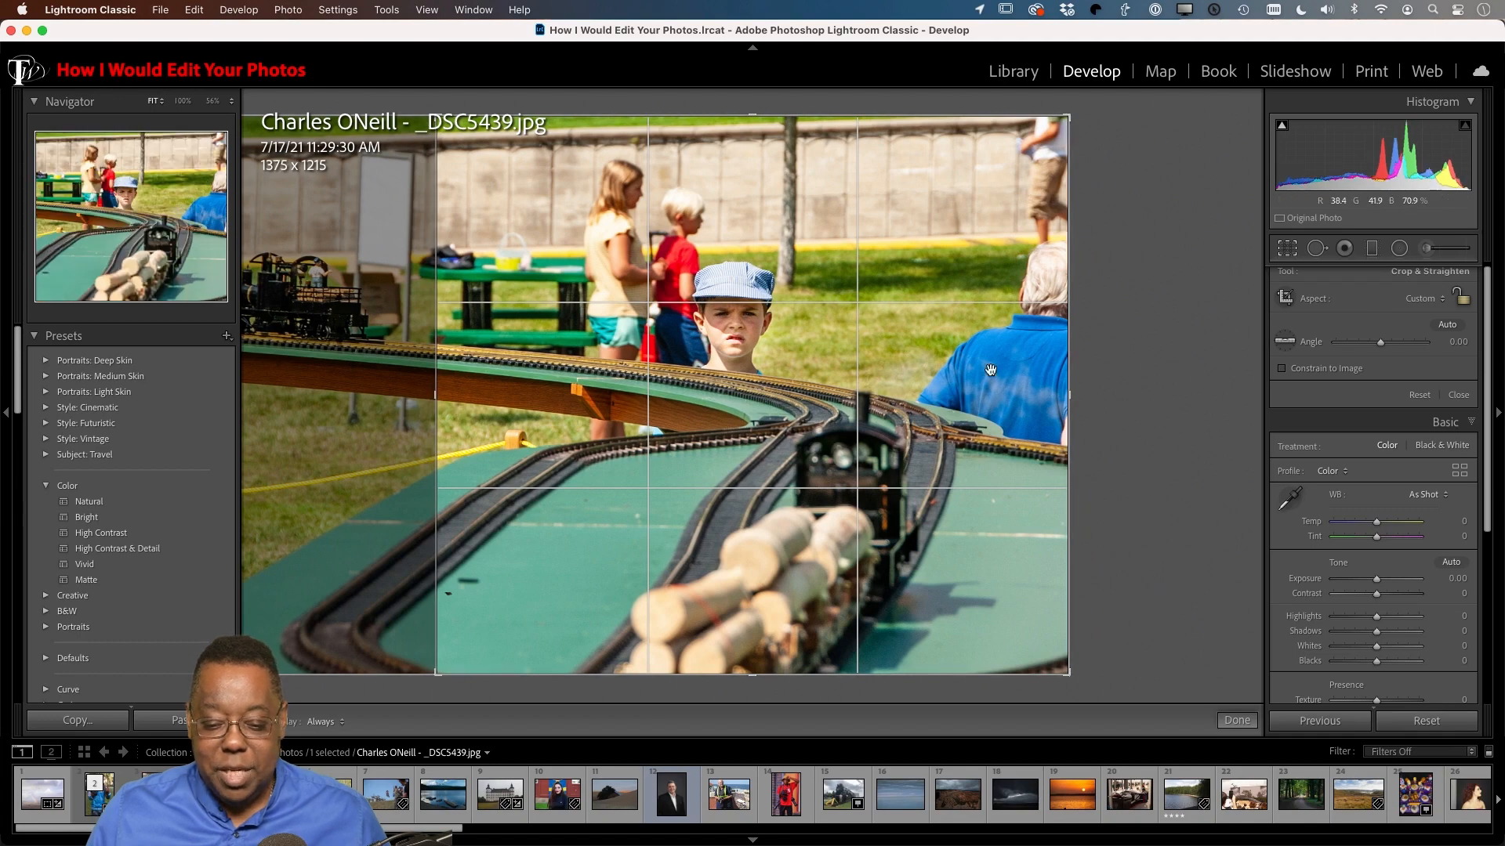
{"action": "left_click_drag", "start_coordinate": [1071, 396], "coordinate": [1016, 406]}
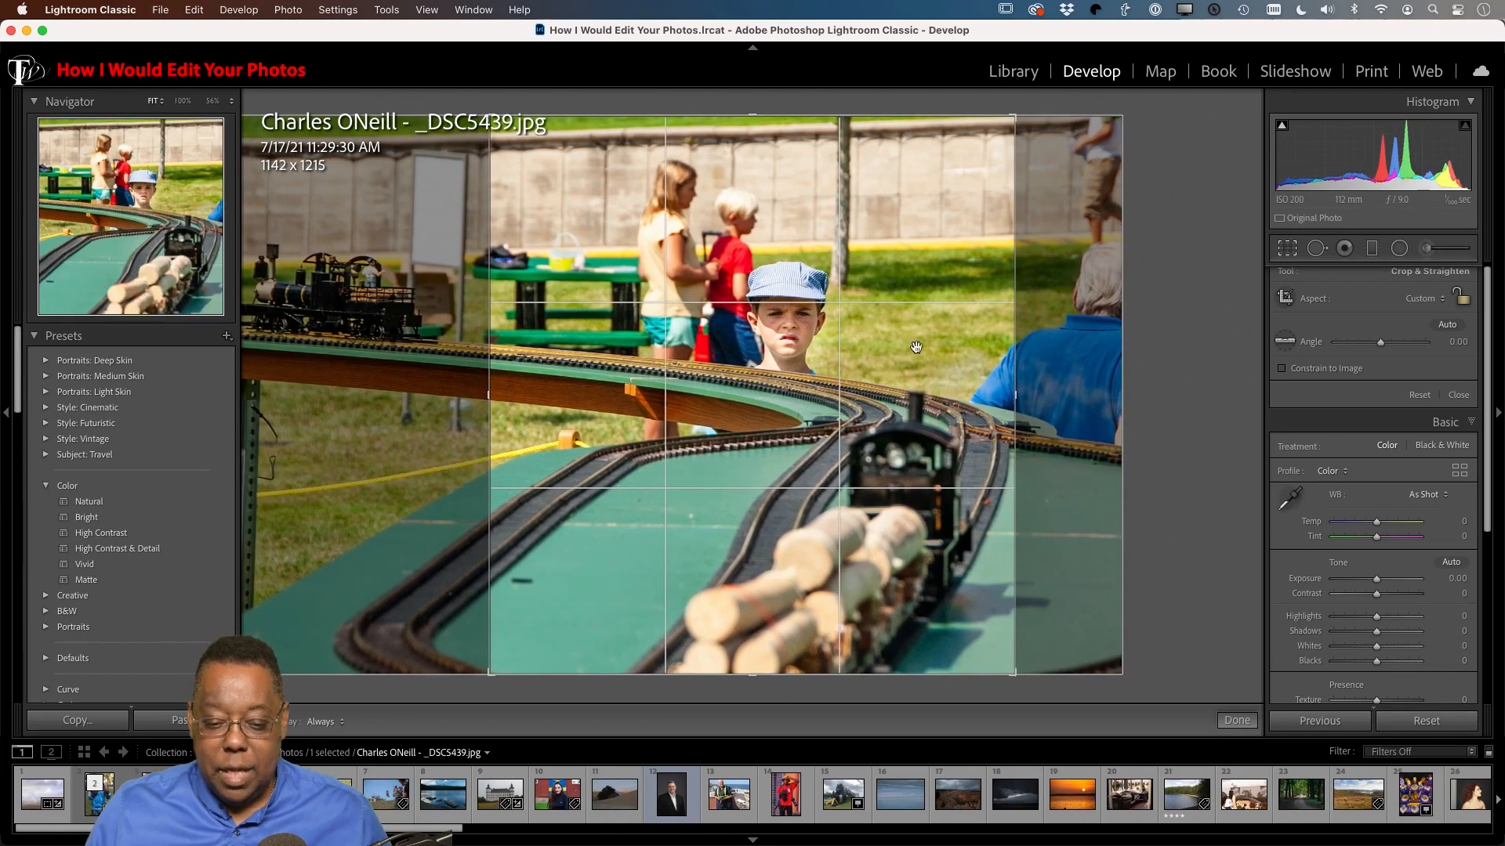
{"action": "left_click_drag", "start_coordinate": [751, 116], "coordinate": [751, 181]}
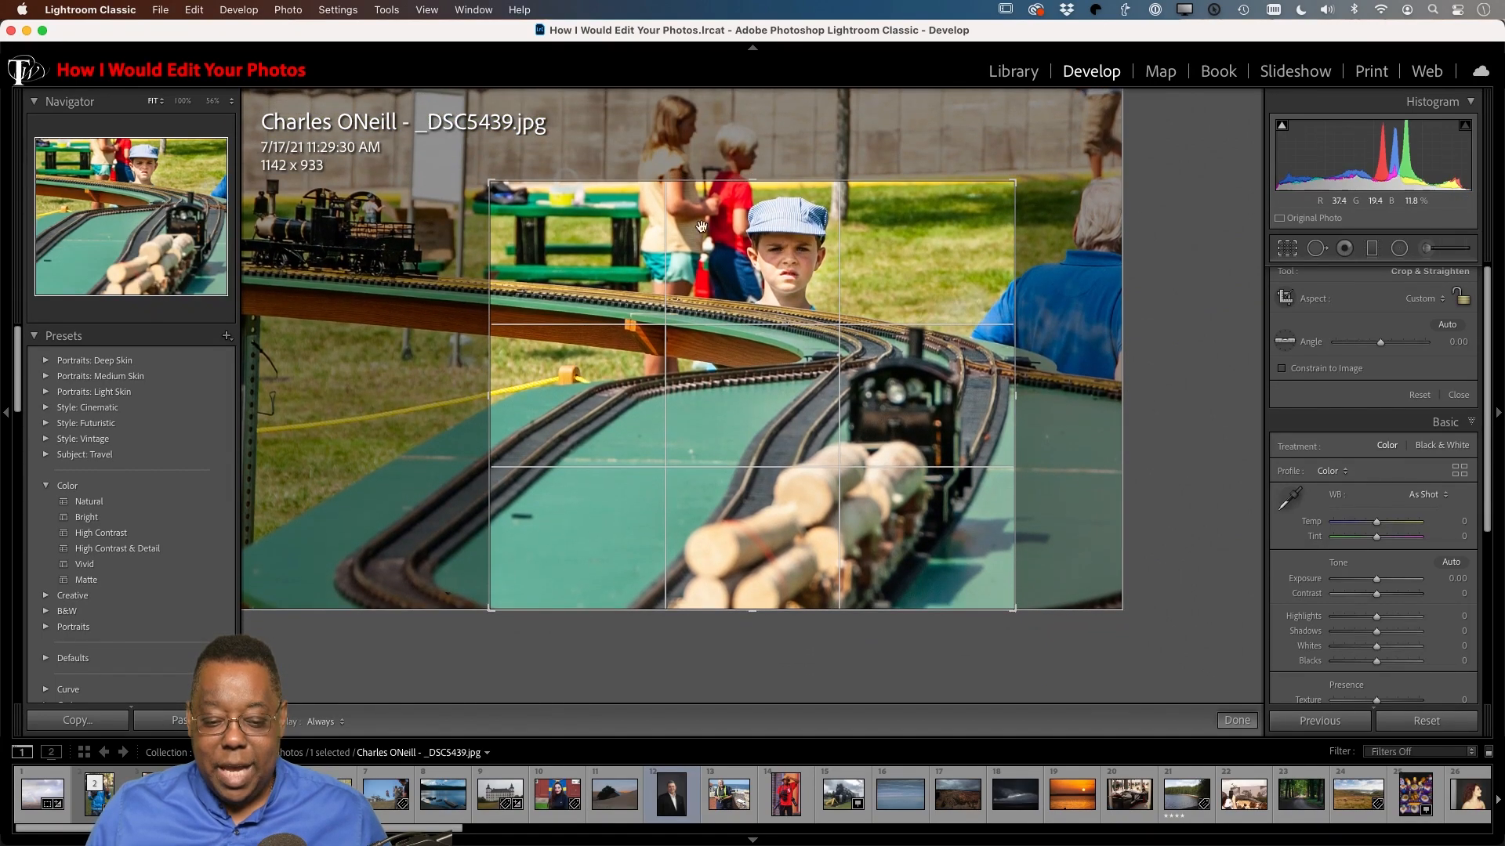
{"action": "left_click_drag", "start_coordinate": [491, 402], "coordinate": [546, 394]}
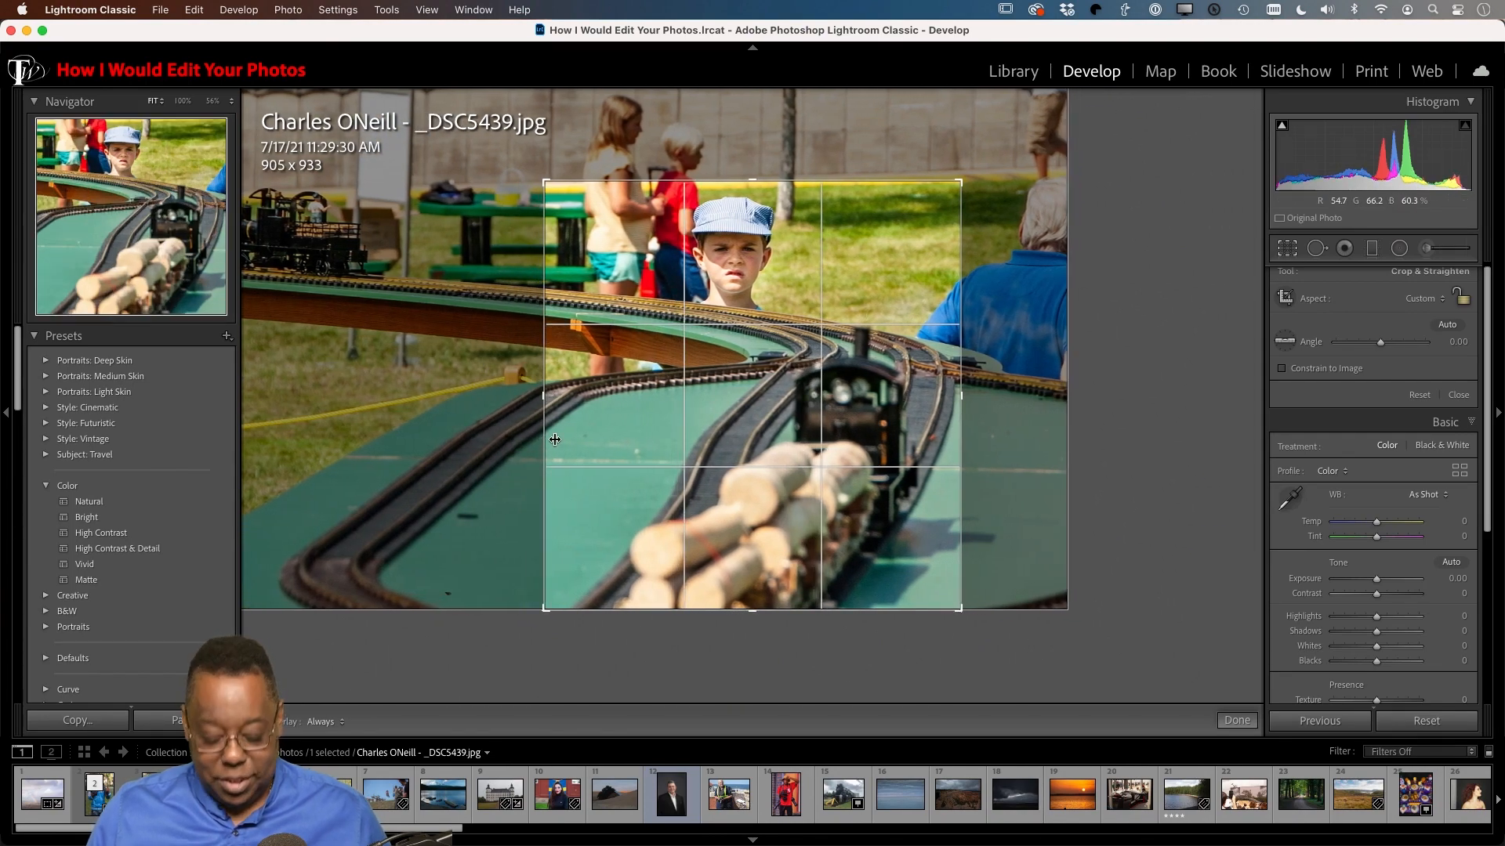
{"action": "key", "text": "d"}
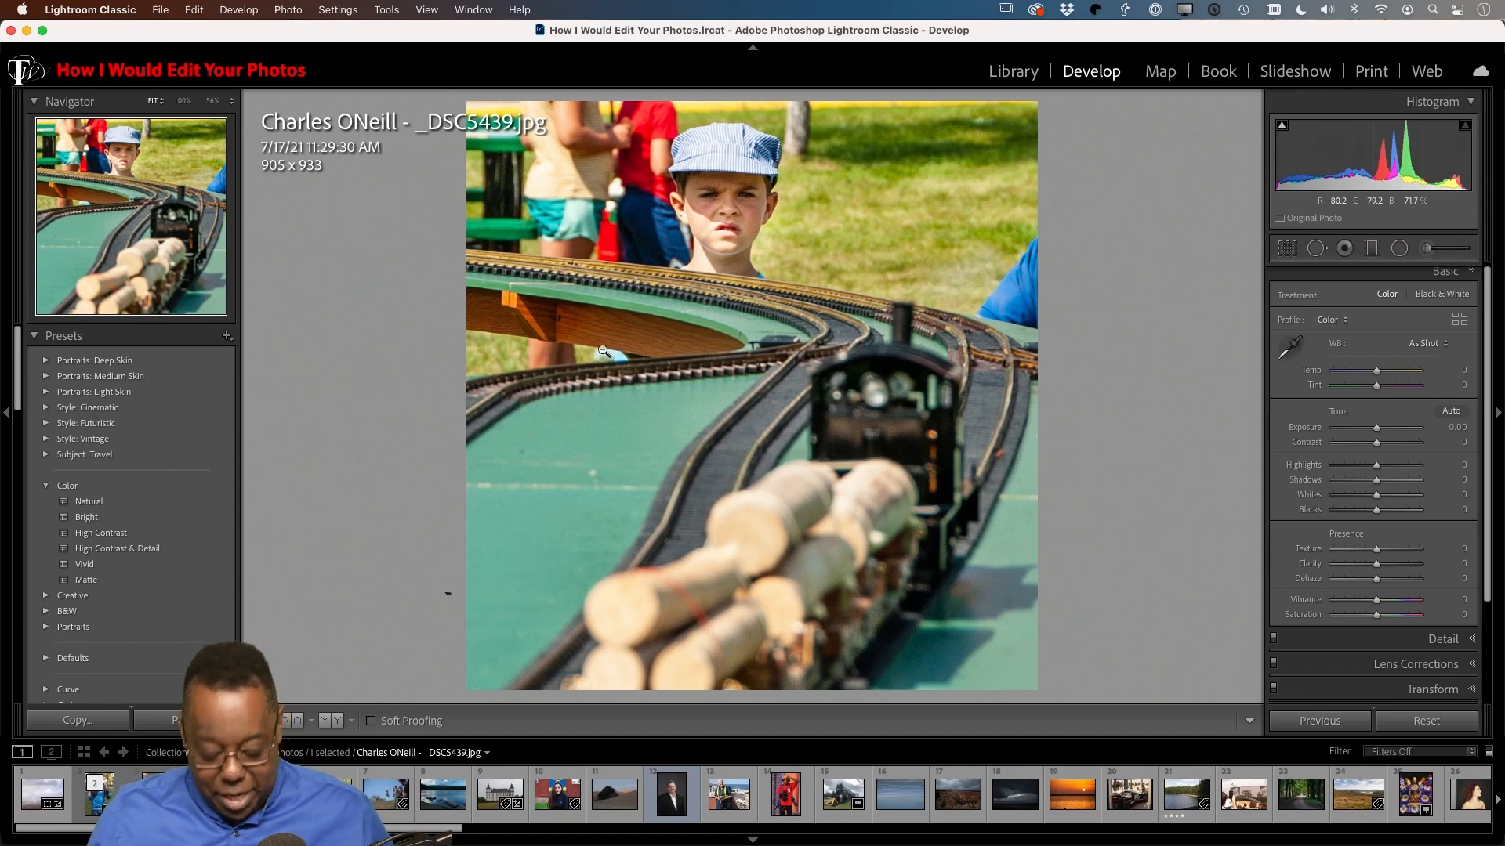
Step: Trim the crop slightly along its upper edge to about 905 x 914 pixels
{"action": "key", "text": "r"}
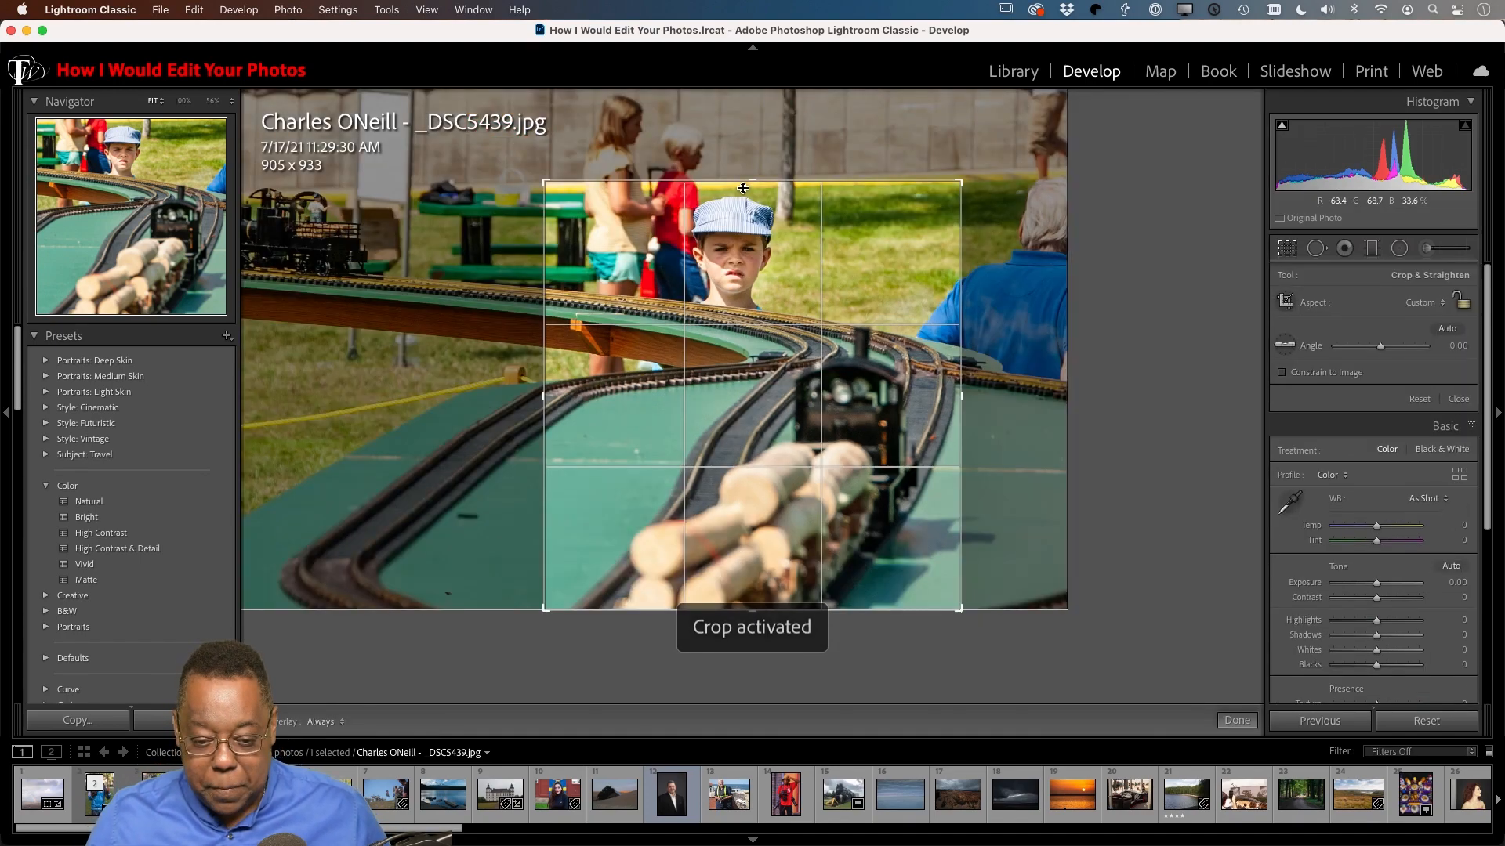
{"action": "left_click_drag", "start_coordinate": [748, 182], "coordinate": [749, 188]}
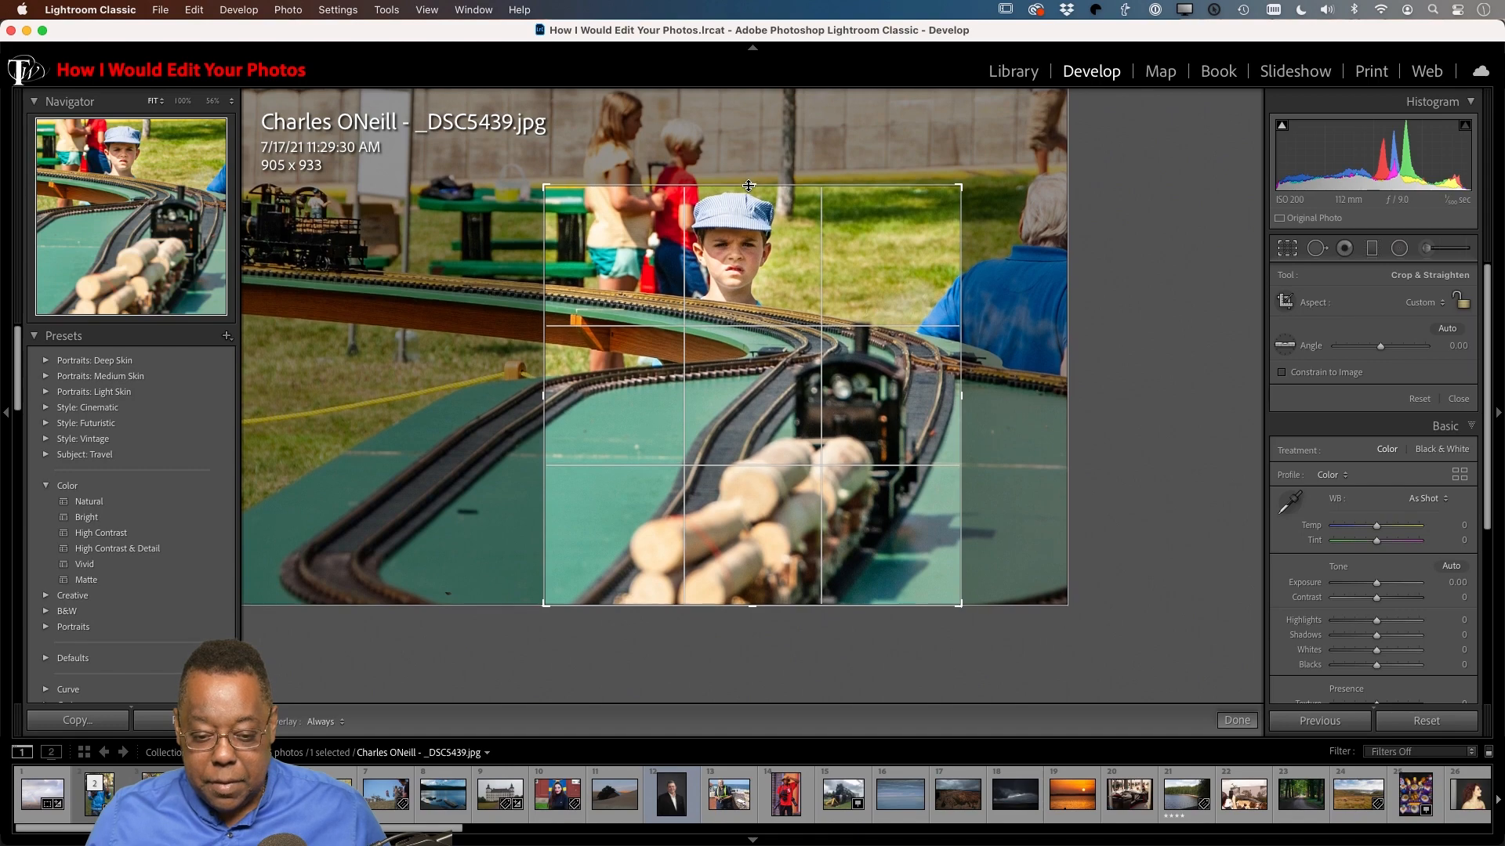
{"action": "key", "text": "d"}
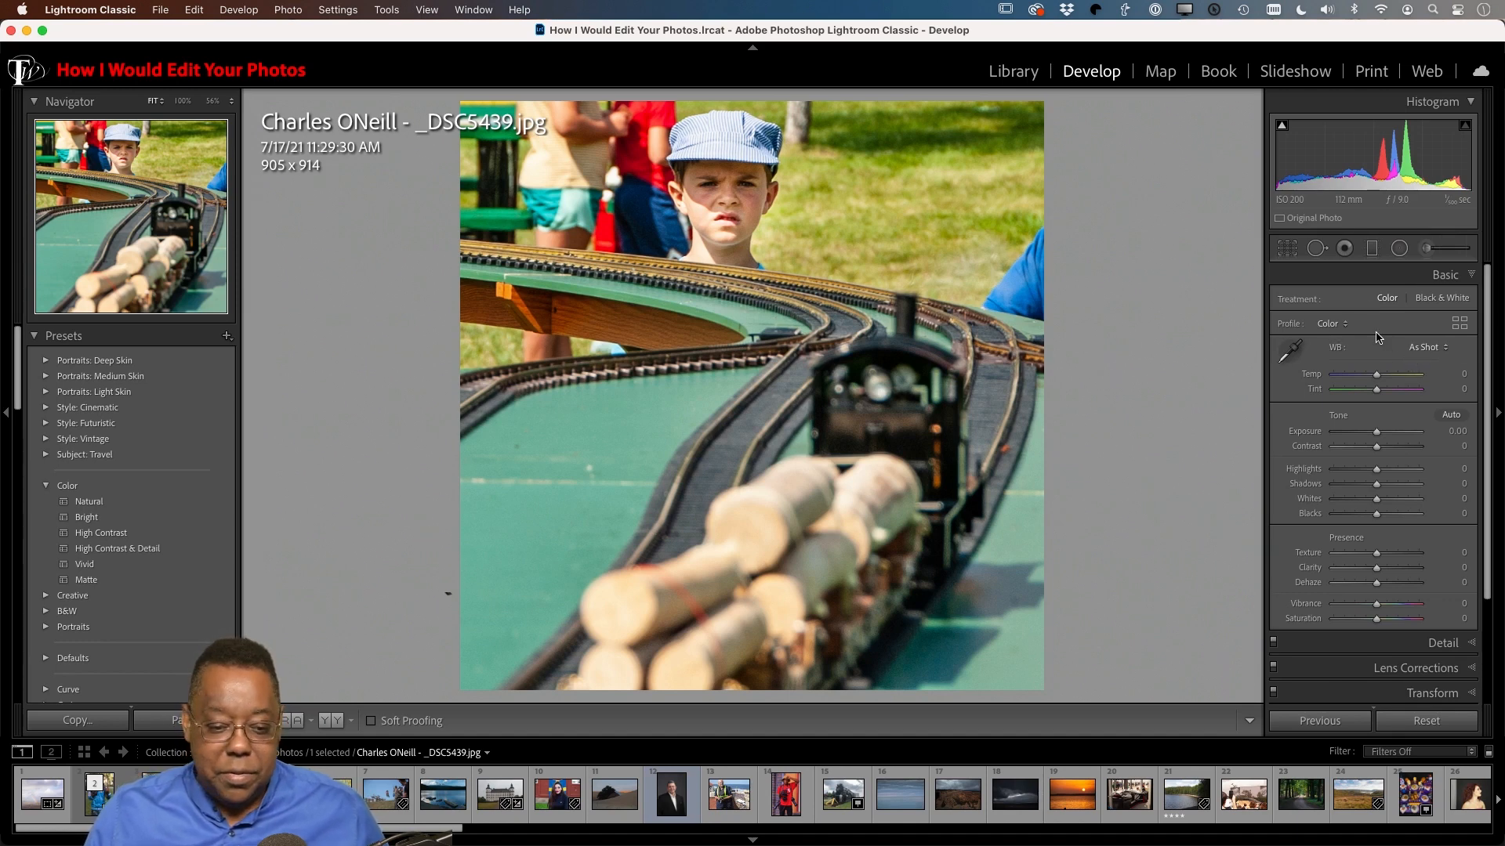
Step: Apply Auto tone, then set Blacks to +100, Exposure to -0.30, Dehaze to +45 and Temp to -8
{"action": "left_click", "coordinate": [1451, 415]}
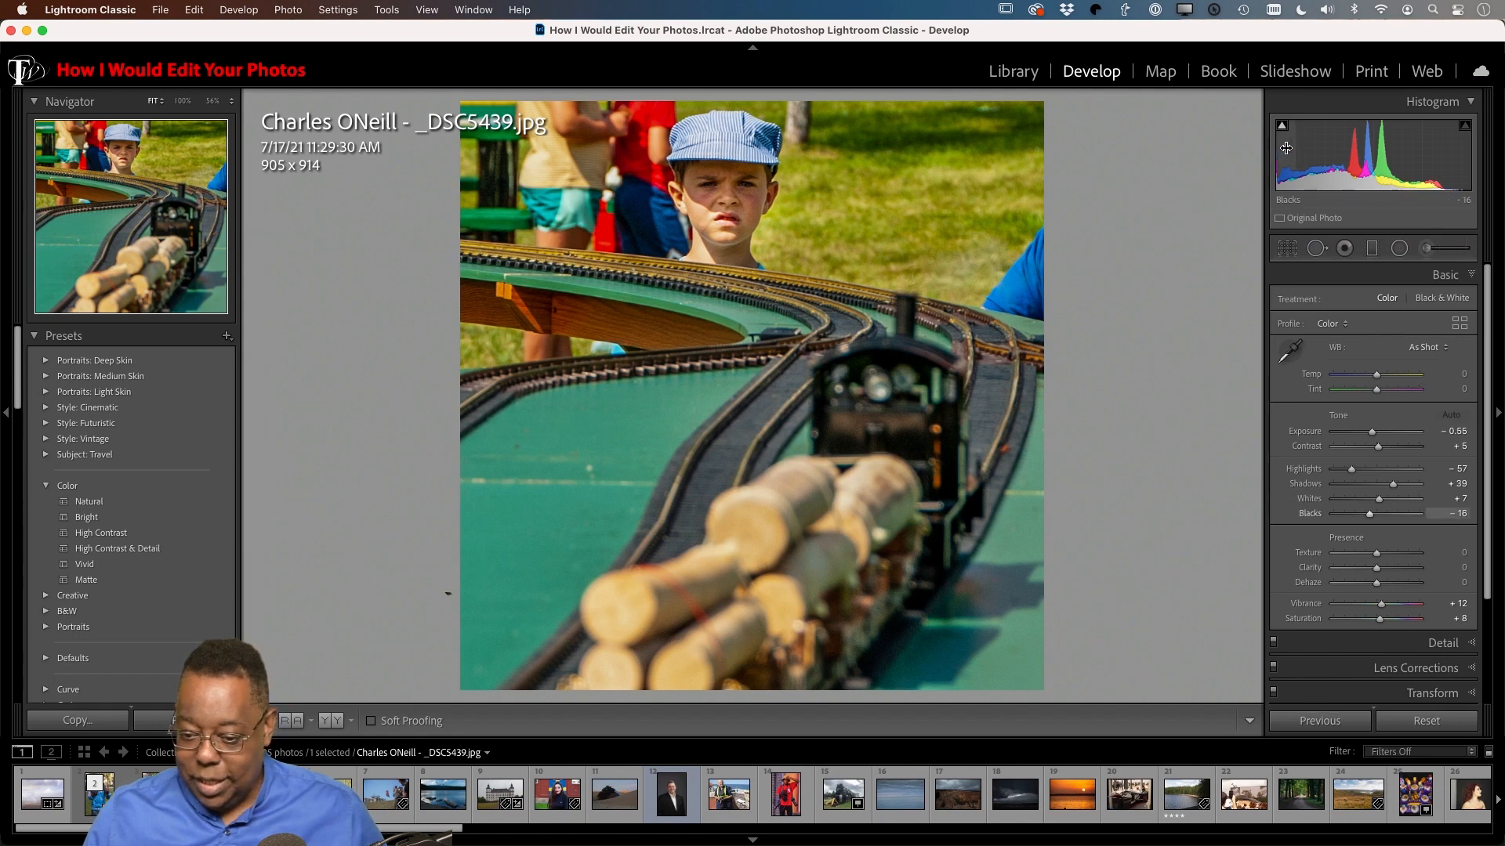
{"action": "left_click_drag", "start_coordinate": [1297, 168], "coordinate": [1367, 171]}
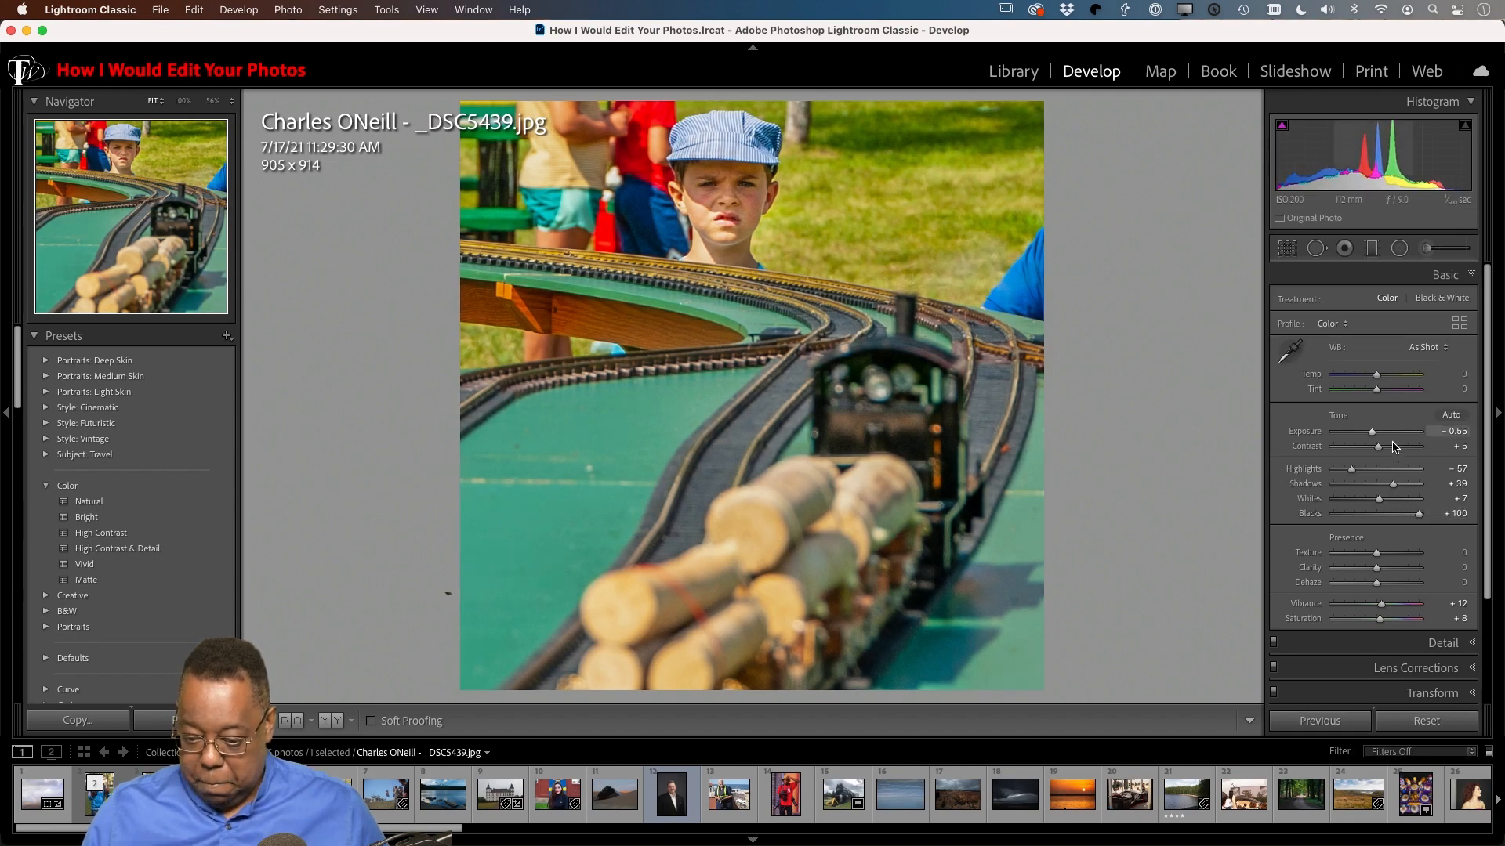
{"action": "left_click_drag", "start_coordinate": [1371, 431], "coordinate": [1377, 436]}
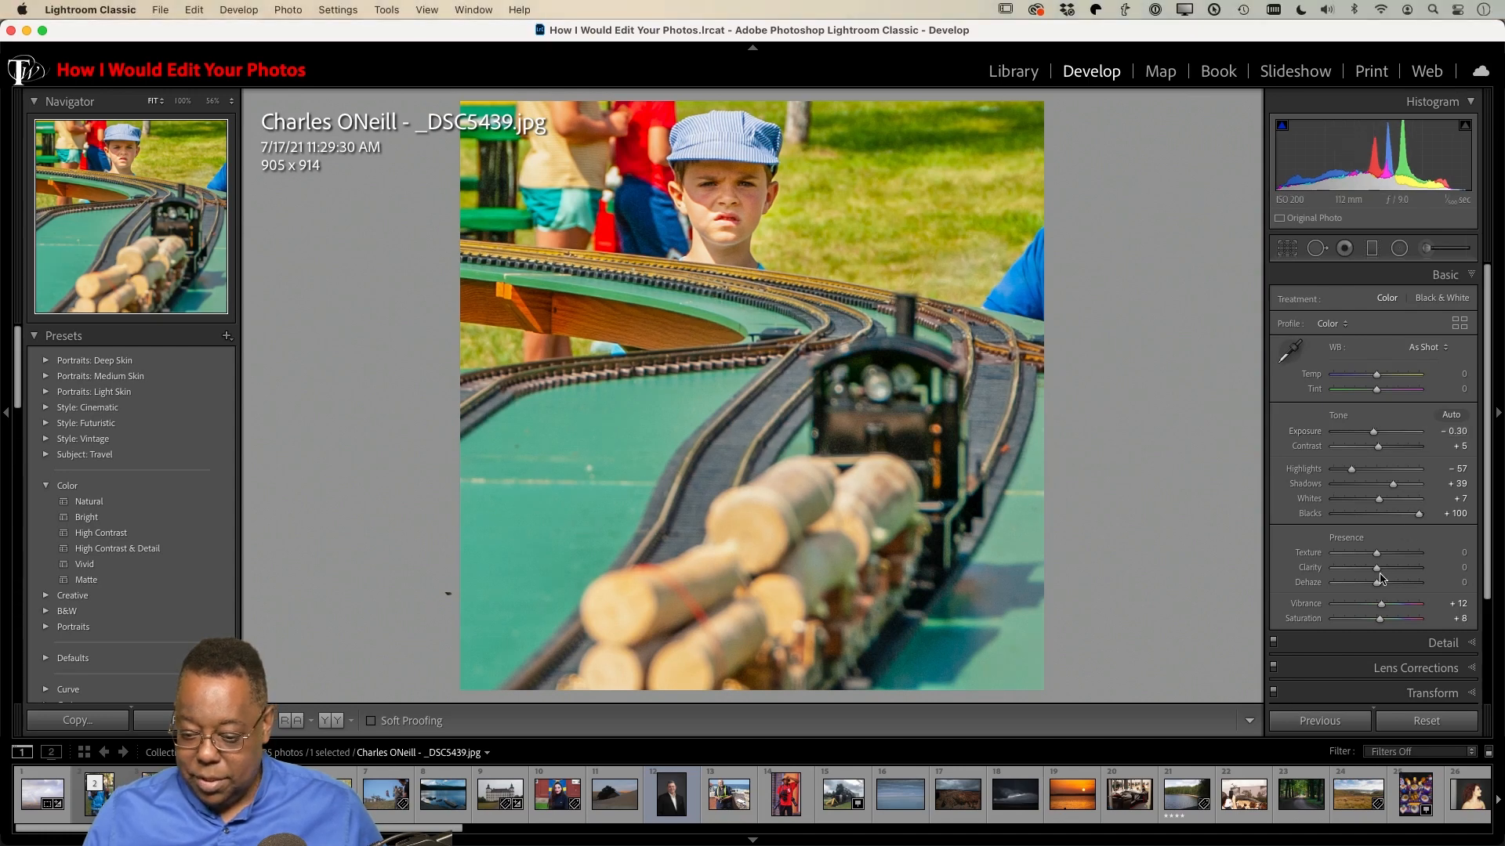
{"action": "left_click_drag", "start_coordinate": [1381, 583], "coordinate": [1397, 584]}
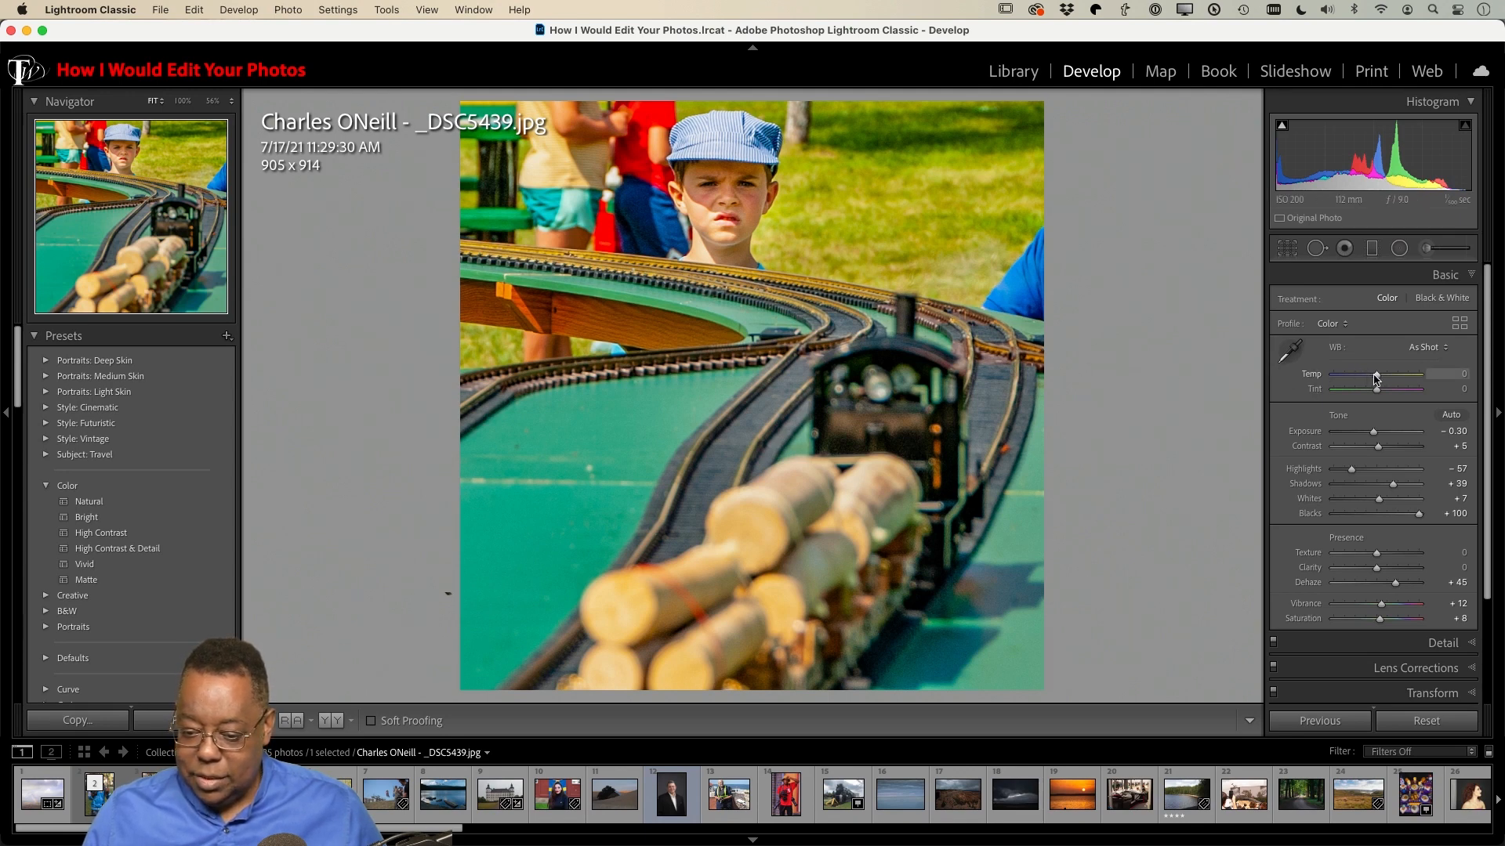
{"action": "left_click_drag", "start_coordinate": [1376, 377], "coordinate": [1374, 381]}
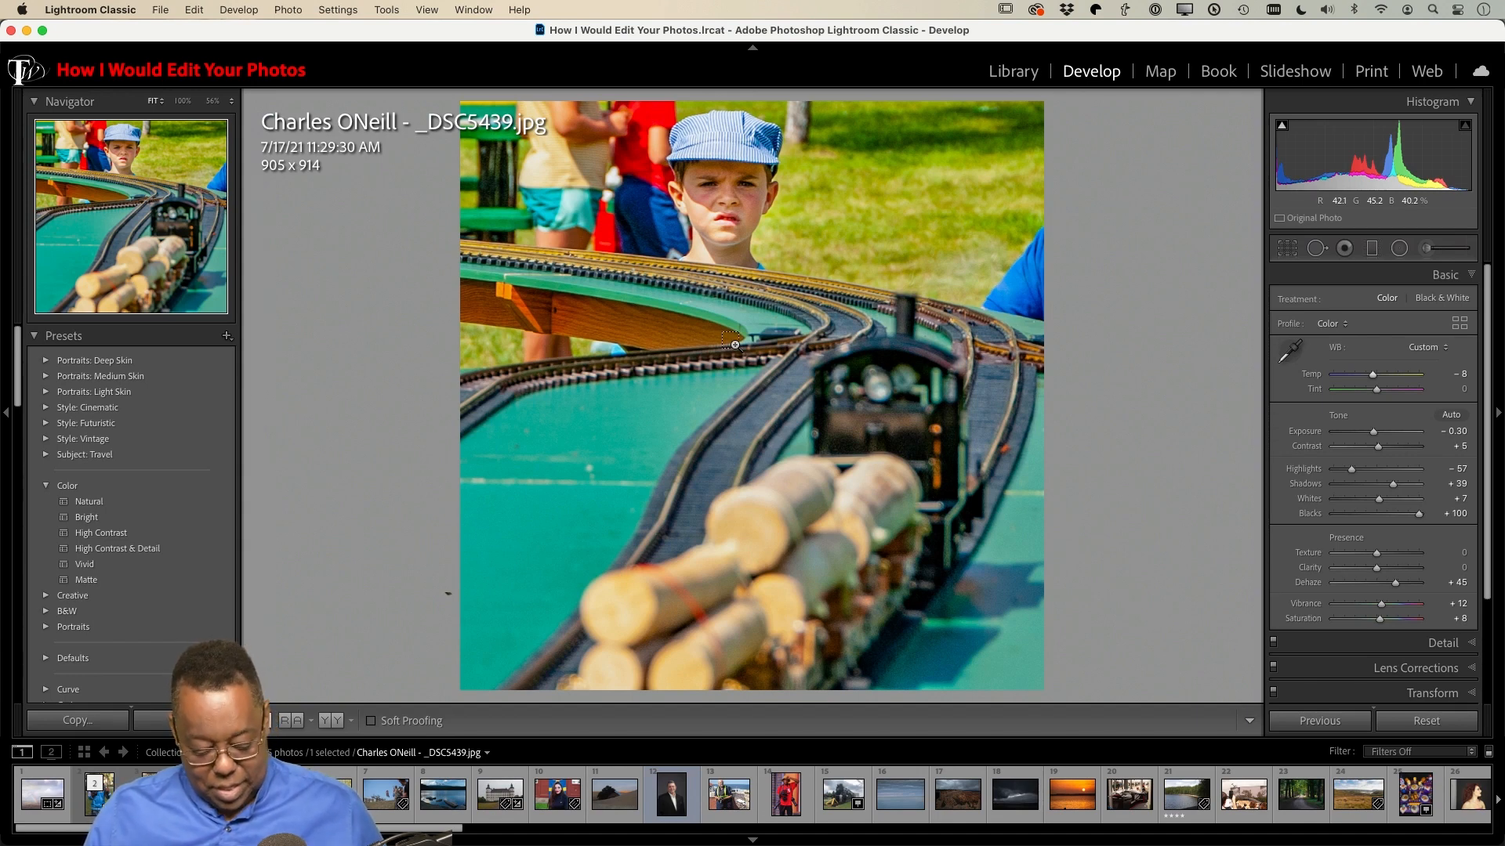
Step: Open a copy of the train photo with Lightroom adjustments in Photoshop
{"action": "key", "text": "super+e"}
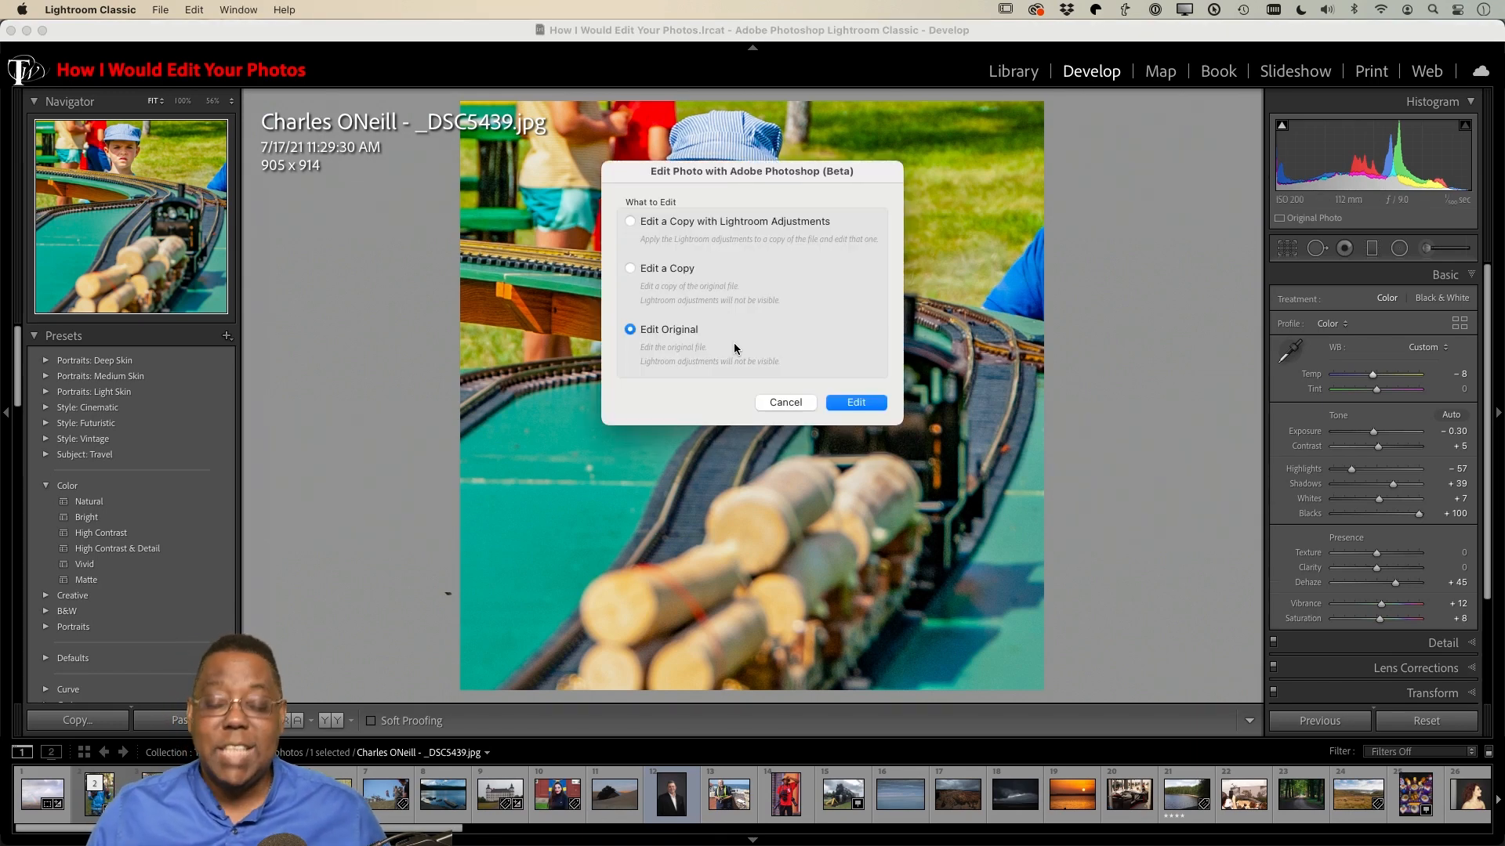
{"action": "left_click", "coordinate": [654, 223]}
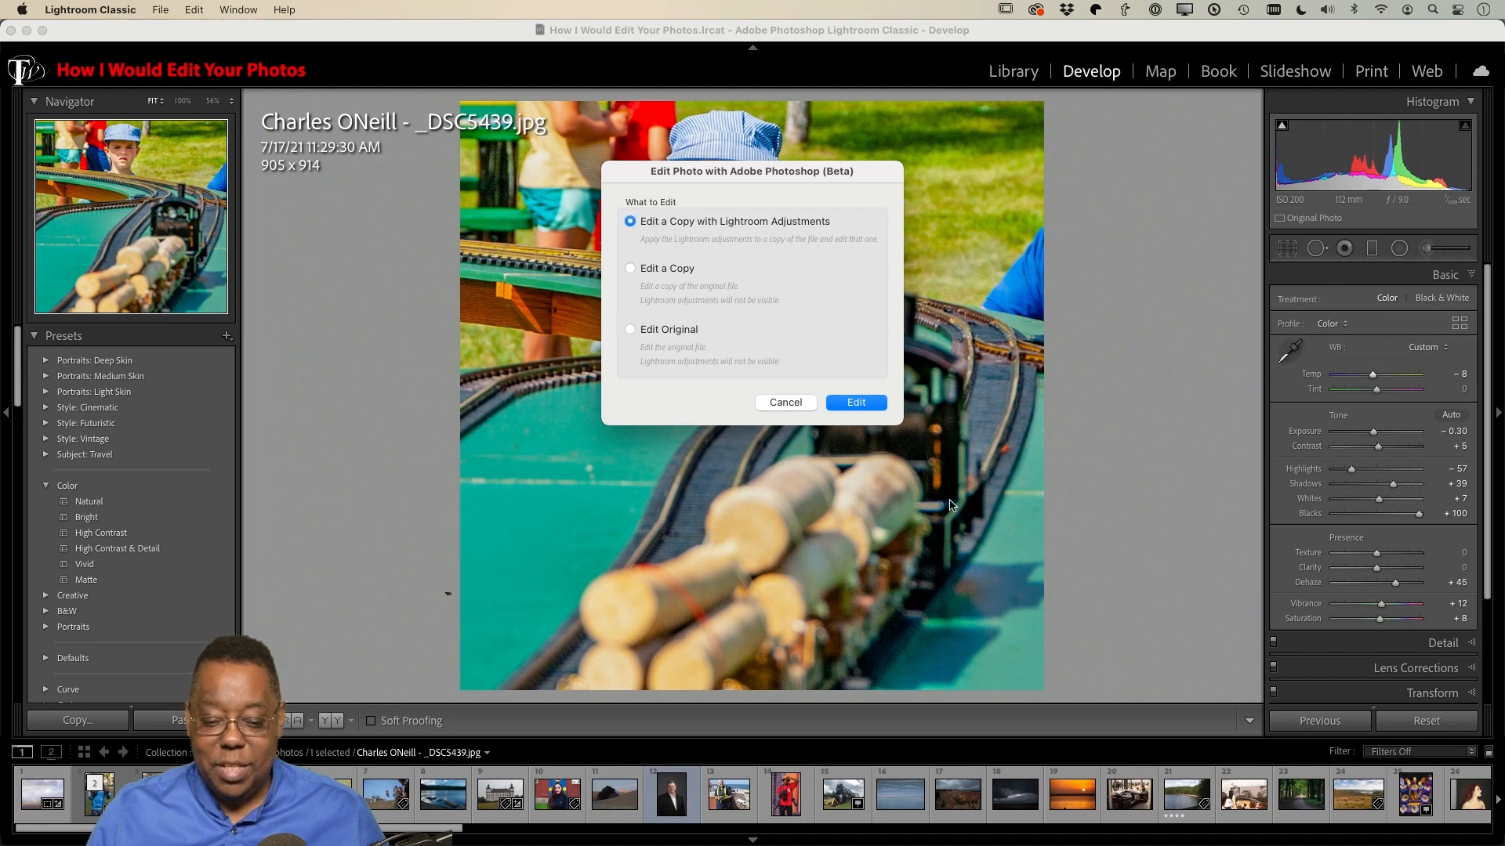
{"action": "left_click", "coordinate": [856, 403]}
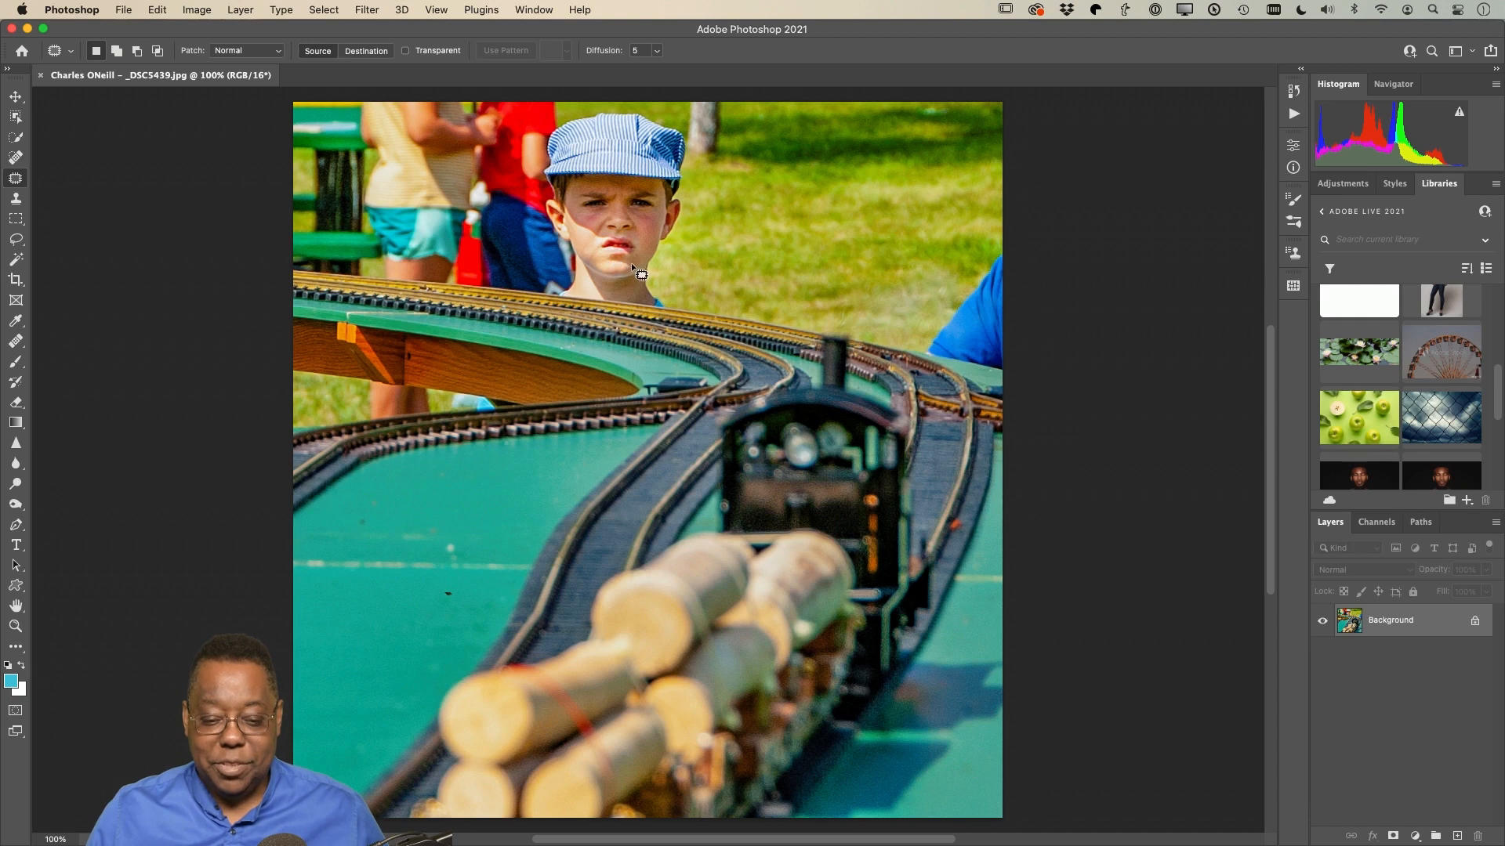
Step: Select the subject automatically and add the missed patch of track beside the locomotive to the selection
{"action": "left_click", "coordinate": [320, 10]}
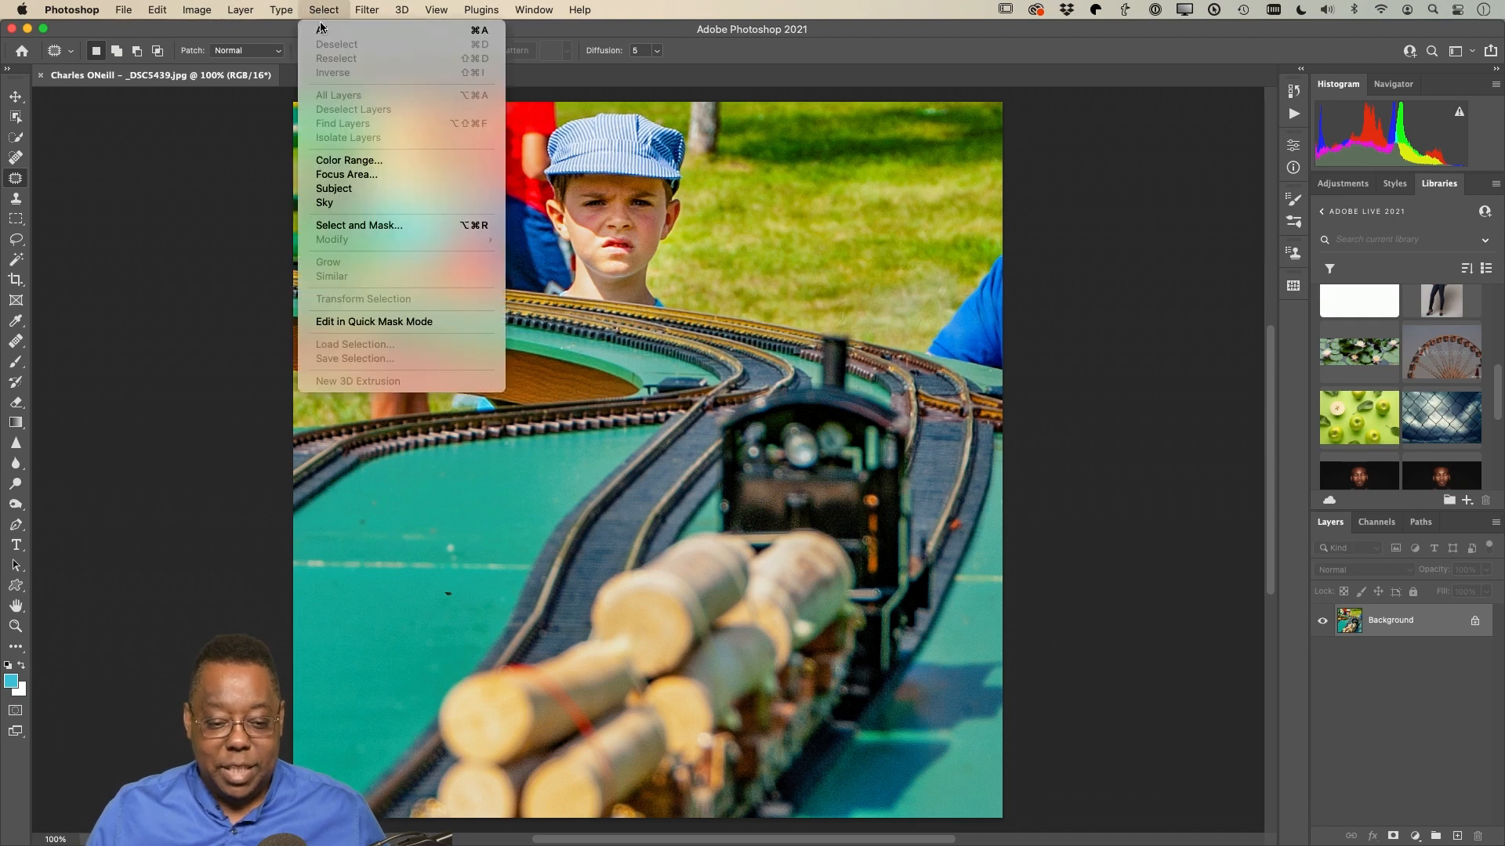
{"action": "left_click", "coordinate": [367, 188]}
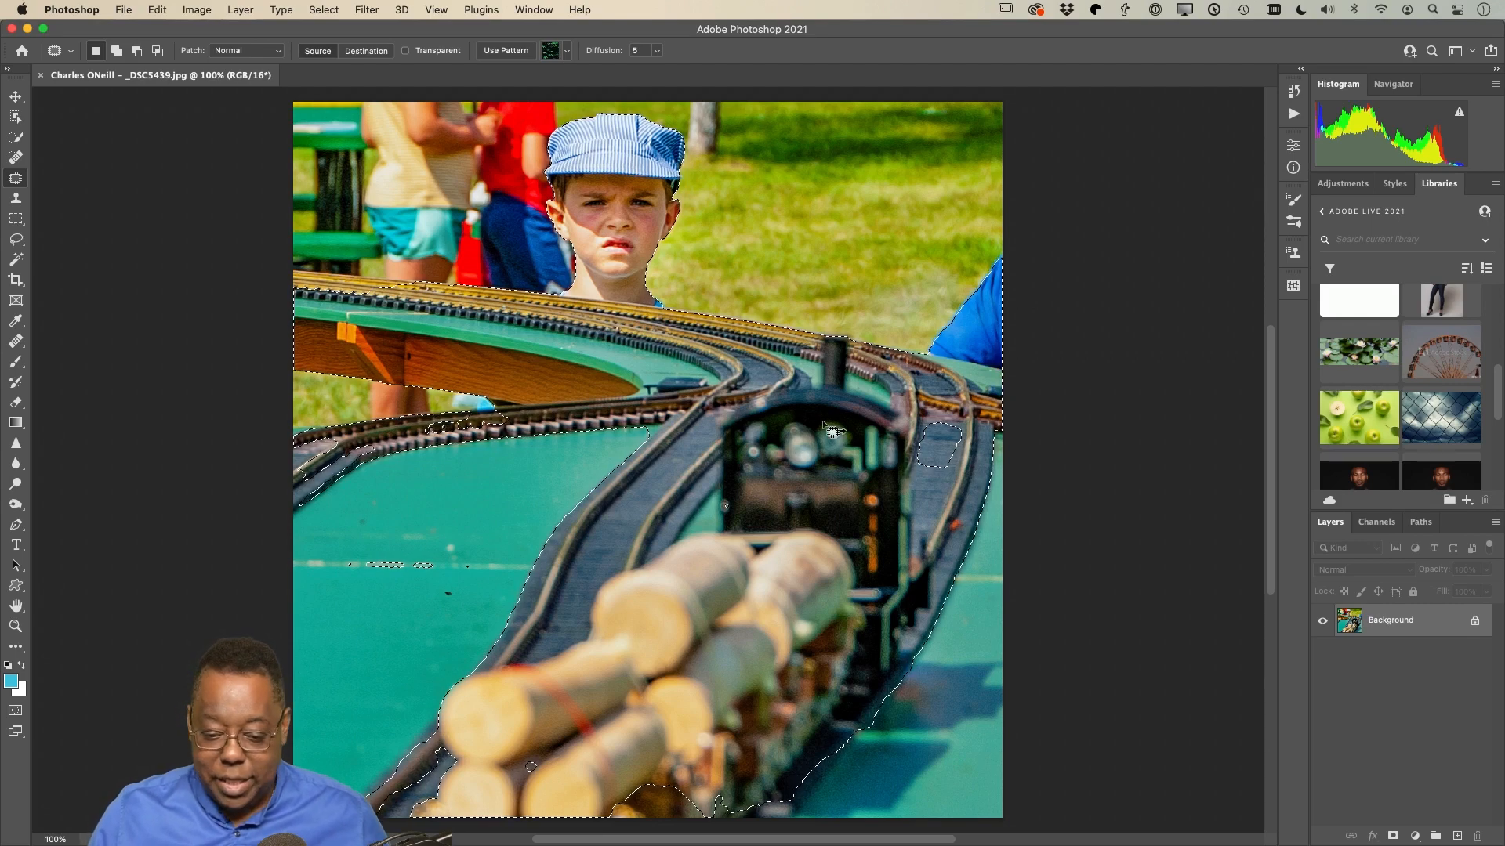
{"action": "key", "text": "shift"}
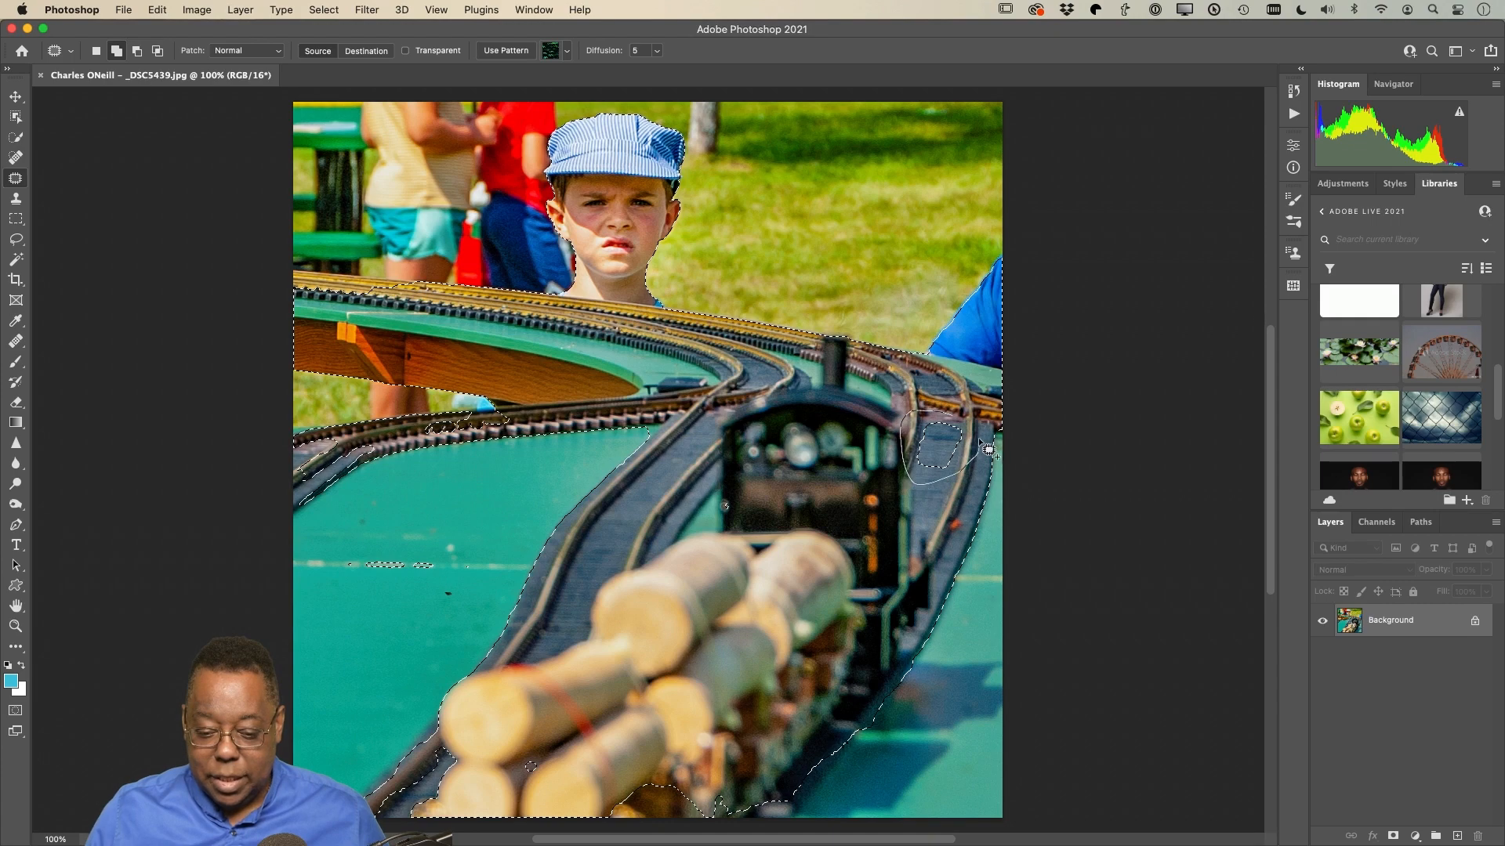
{"action": "left_click_drag", "start_coordinate": [984, 444], "coordinate": [980, 439]}
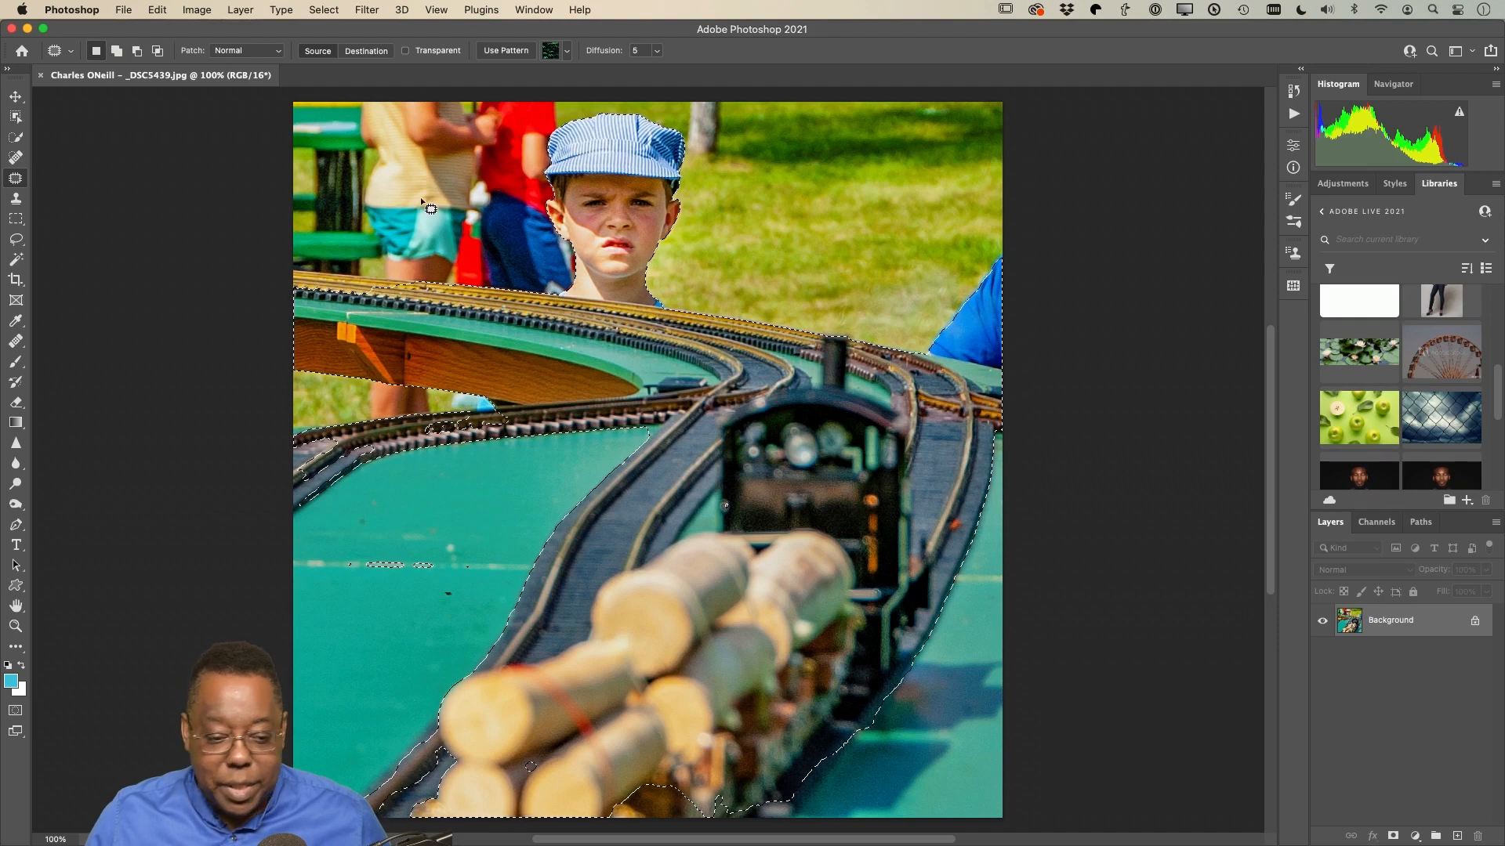
Step: Subtract the blue-shirted bystander at the photo's edge from the selection with the Quick Selection tool
{"action": "left_click", "coordinate": [16, 141]}
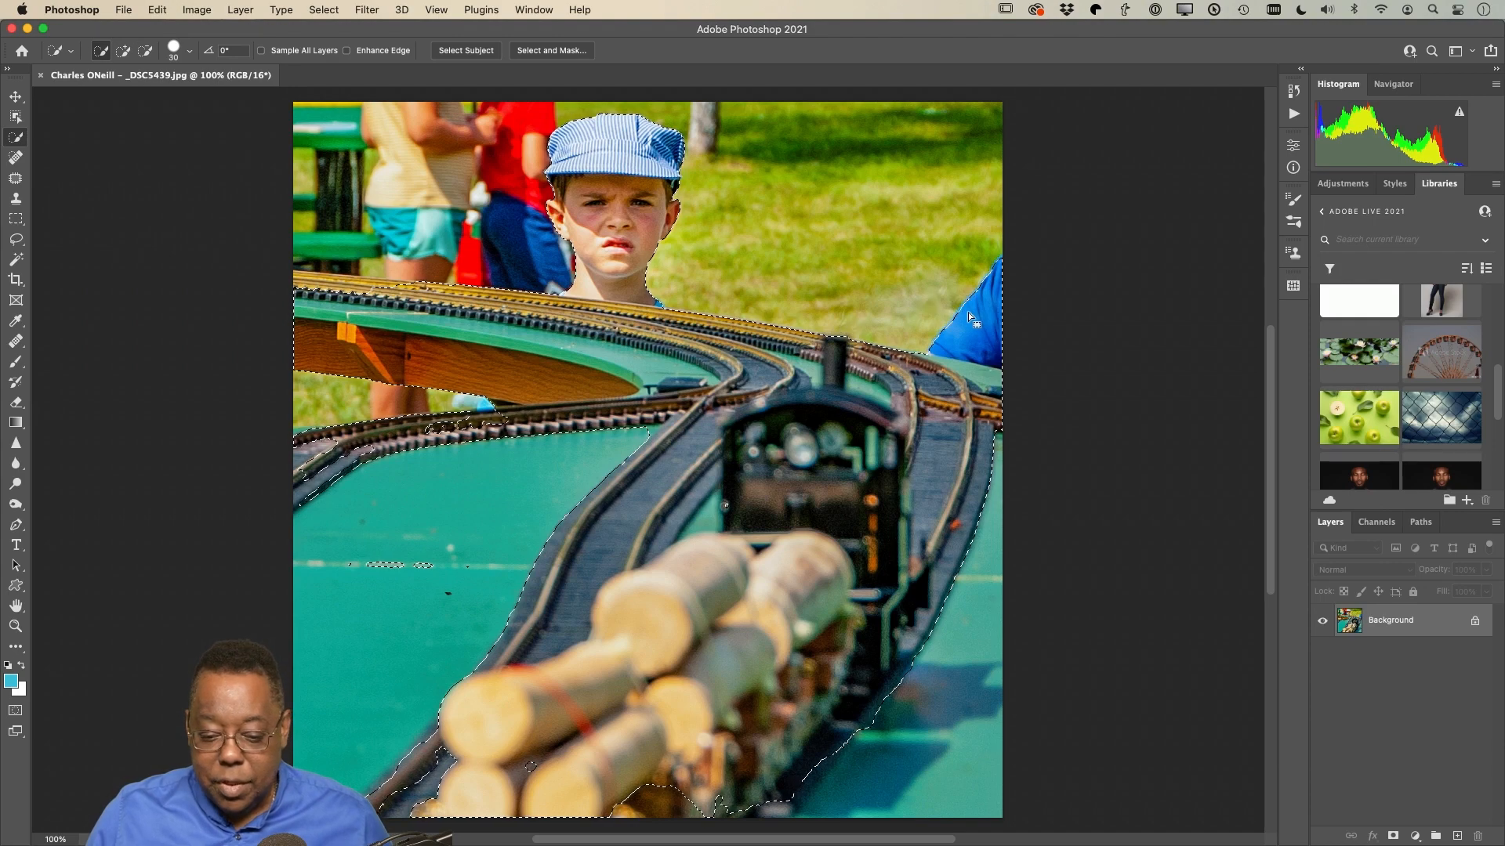
{"action": "key", "text": "alt"}
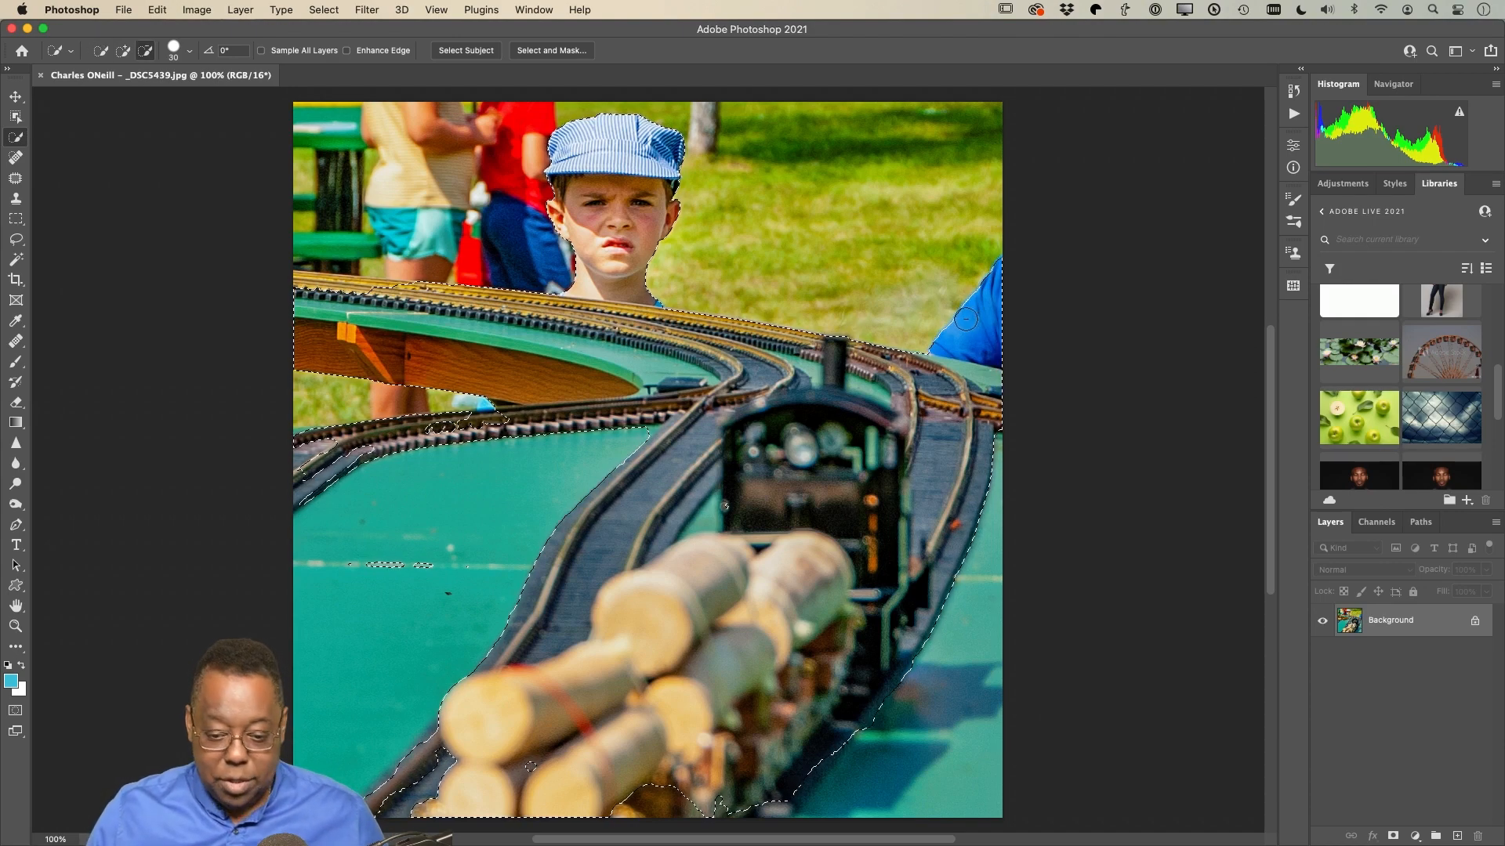
{"action": "left_click", "coordinate": [966, 319], "text": "alt"}
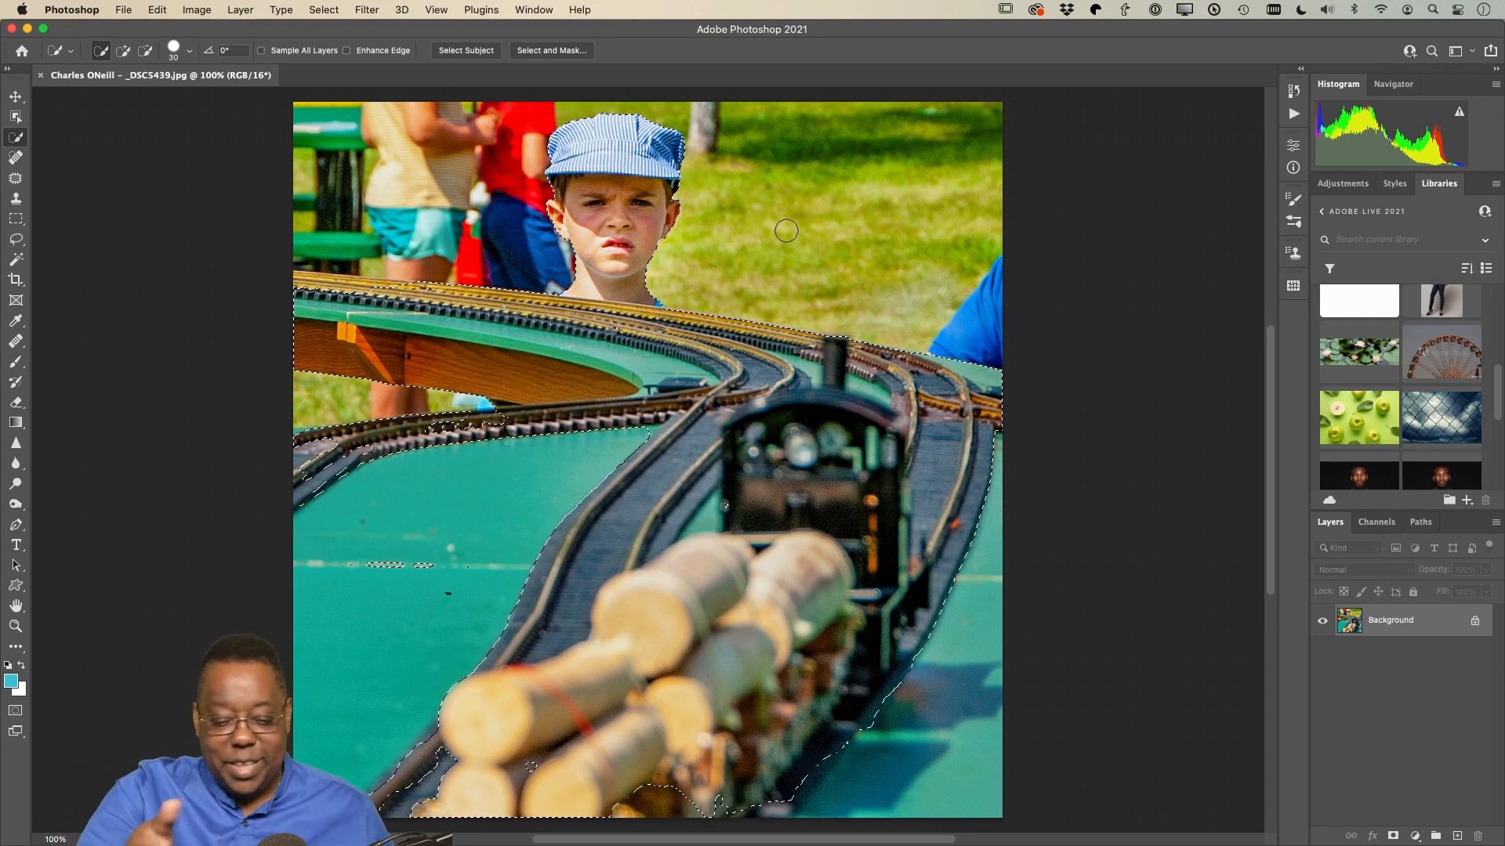
Step: Add the missed spots along the curved track below the wooden support to the selection and check the boy's outline
{"action": "scroll", "coordinate": [786, 230], "scroll_direction": "down", "scroll_amount": 5}
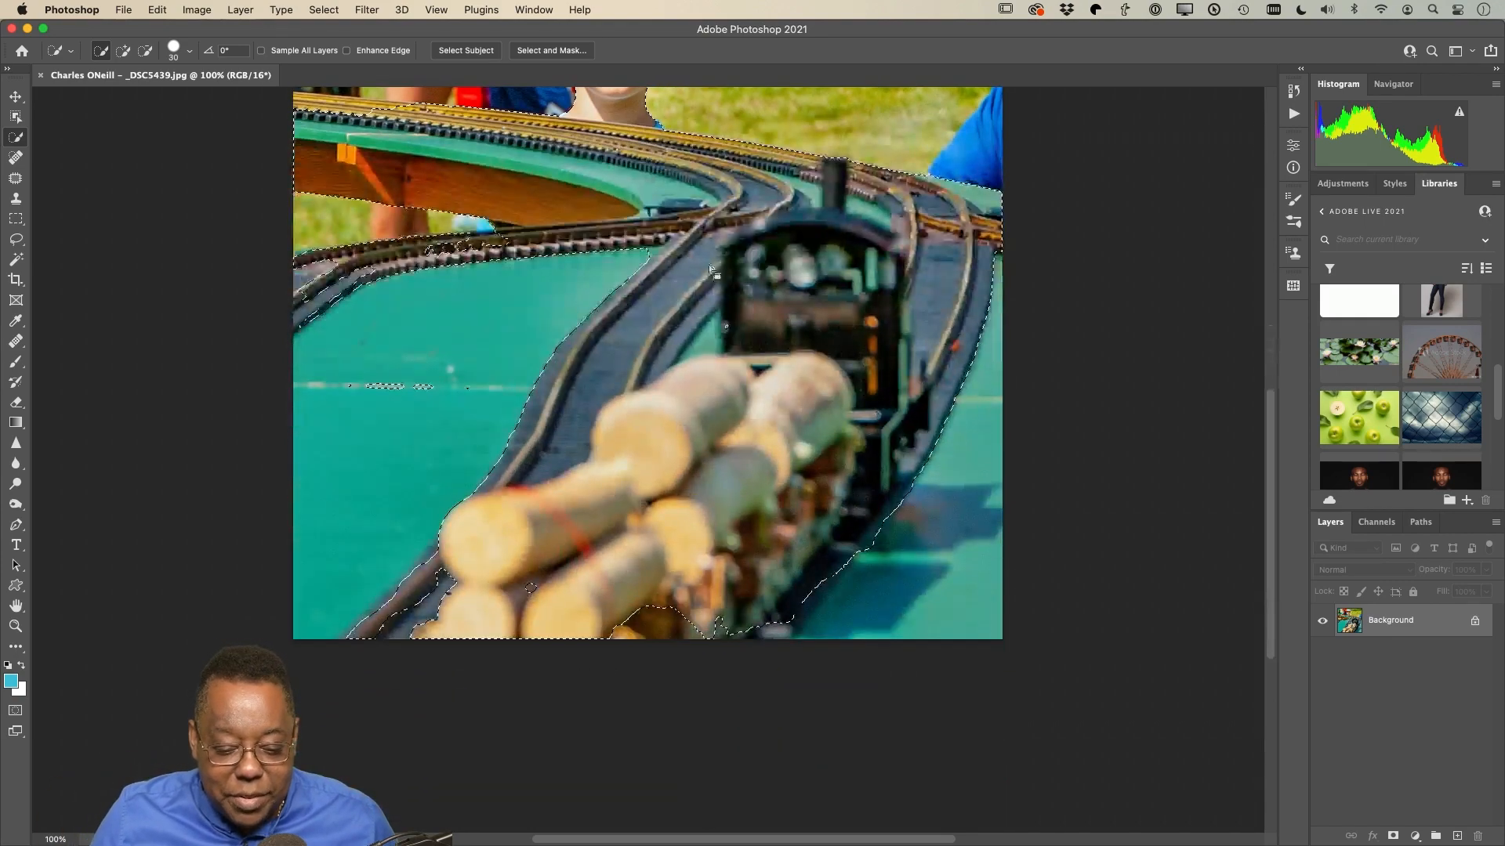
{"action": "key", "text": "shift"}
{"action": "key", "text": "super+d"}
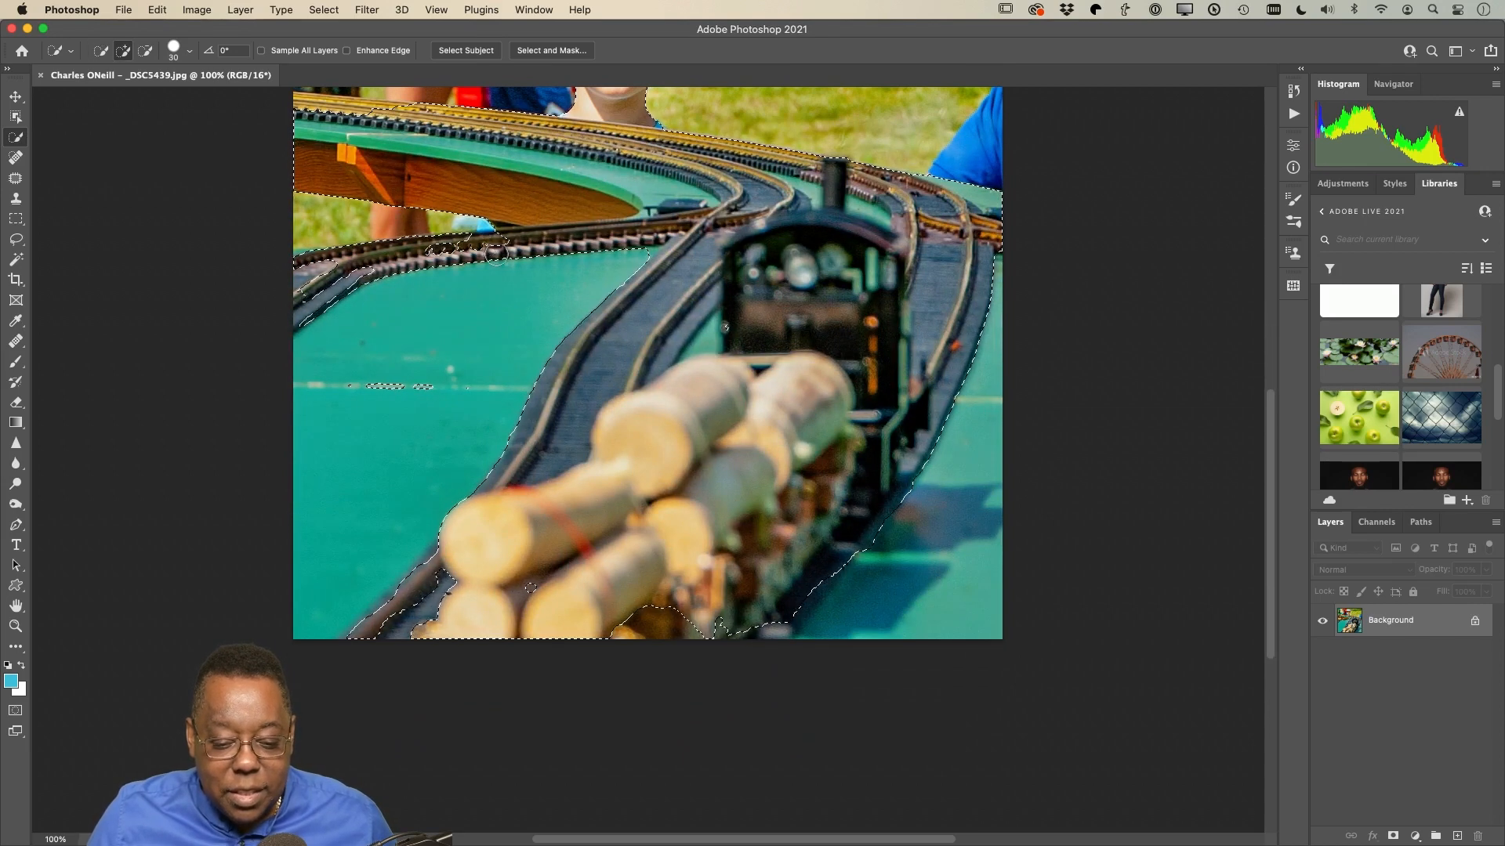
{"action": "left_click", "coordinate": [479, 246]}
{"action": "left_click_drag", "start_coordinate": [484, 247], "coordinate": [449, 249]}
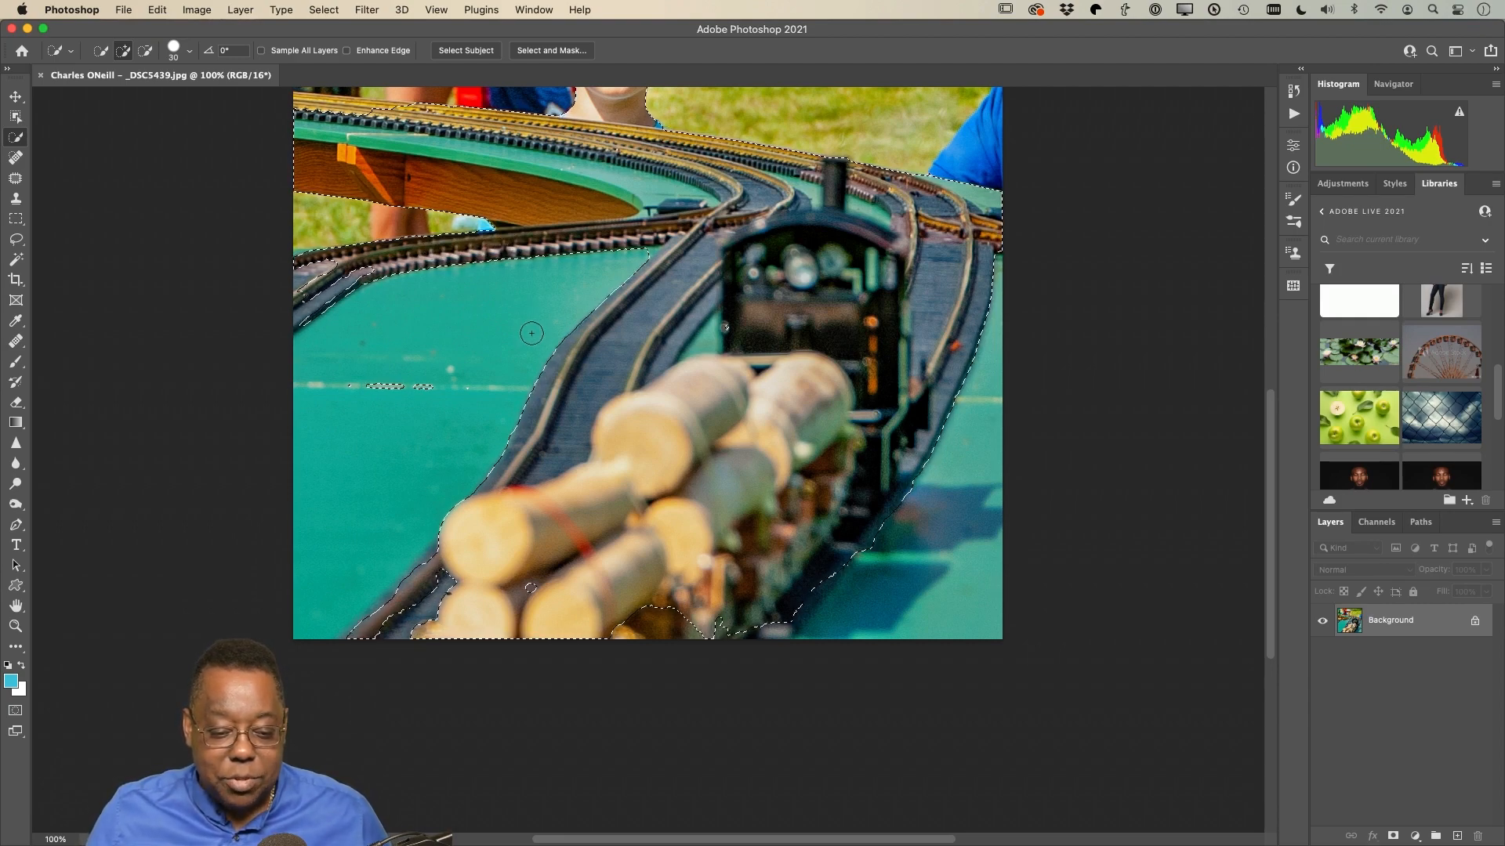
{"action": "scroll", "coordinate": [496, 347], "scroll_direction": "up", "scroll_amount": 3}
{"action": "scroll", "coordinate": [724, 427], "scroll_direction": "up", "scroll_amount": 4}
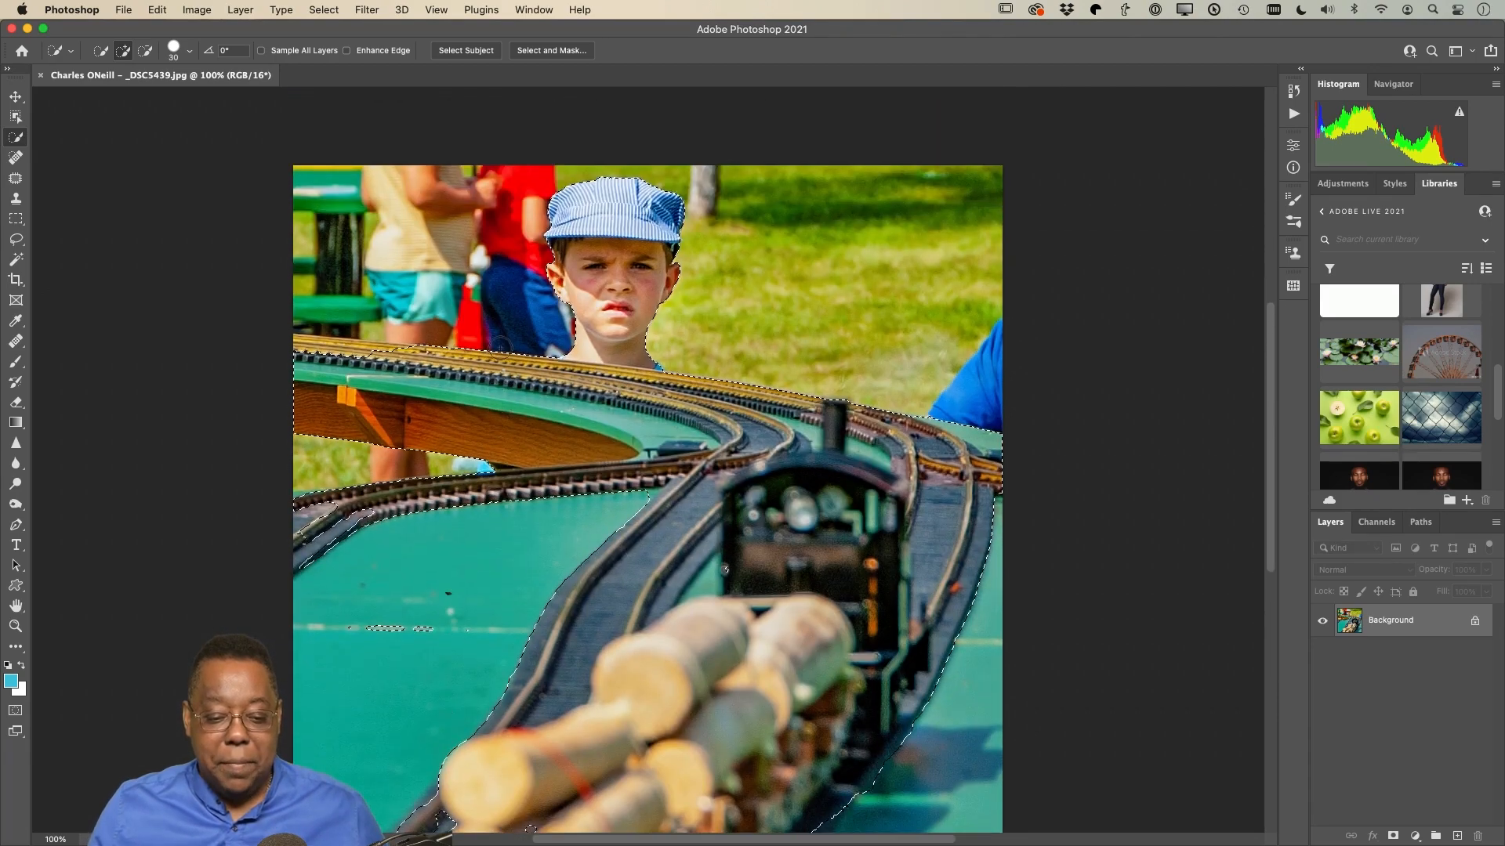
{"action": "scroll", "coordinate": [651, 306], "scroll_direction": "up", "scroll_amount": 4}
{"action": "scroll", "coordinate": [651, 306], "scroll_direction": "down", "scroll_amount": 4}
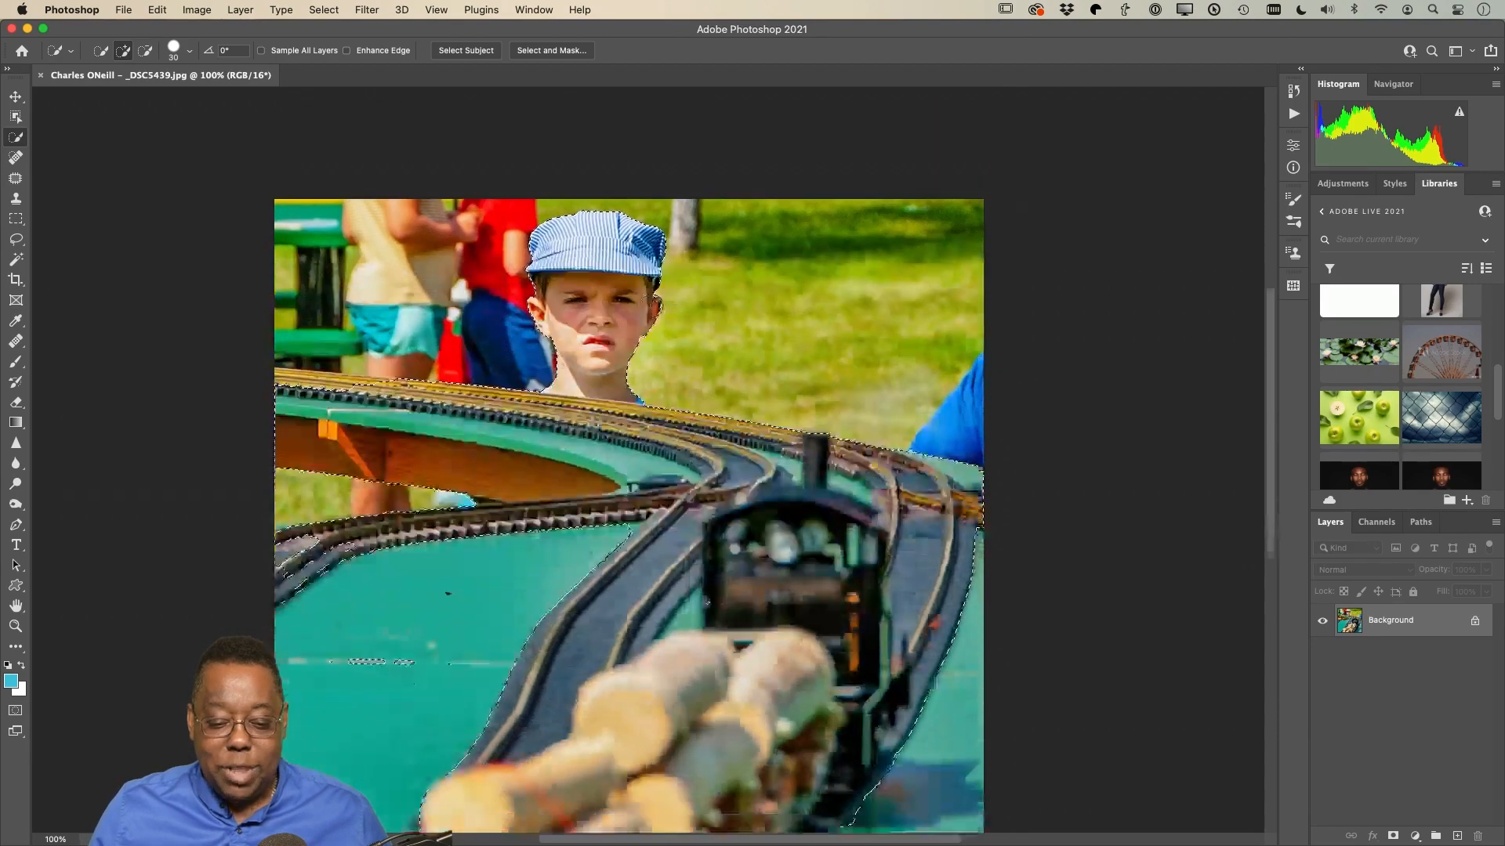
{"action": "scroll", "coordinate": [651, 306], "scroll_direction": "down", "scroll_amount": 1}
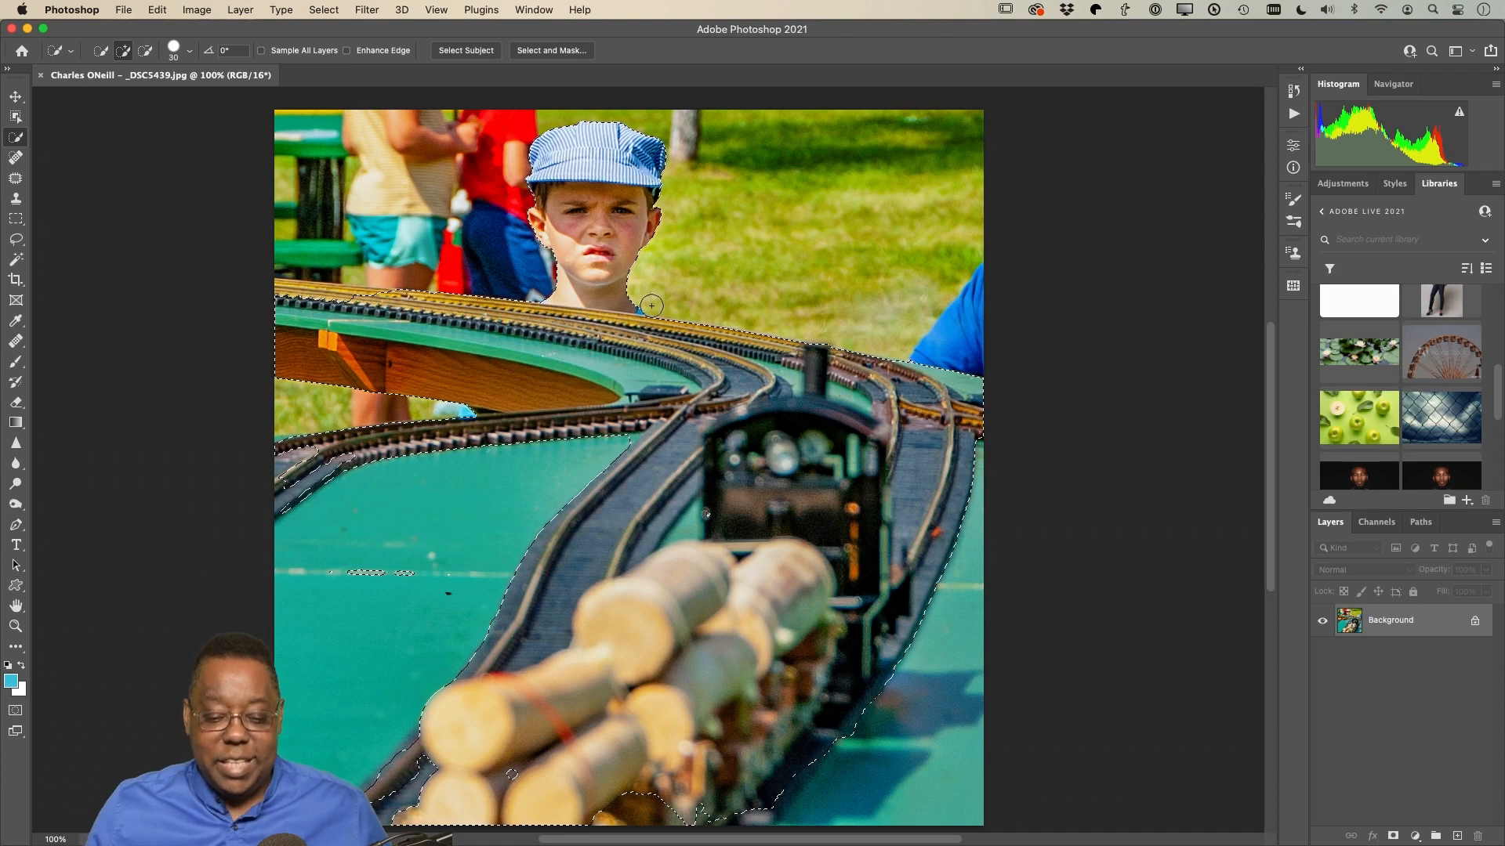
Step: Invert the selection to target the background and set the Clone Stamp brush hardness to 0%
{"action": "left_click", "coordinate": [321, 10]}
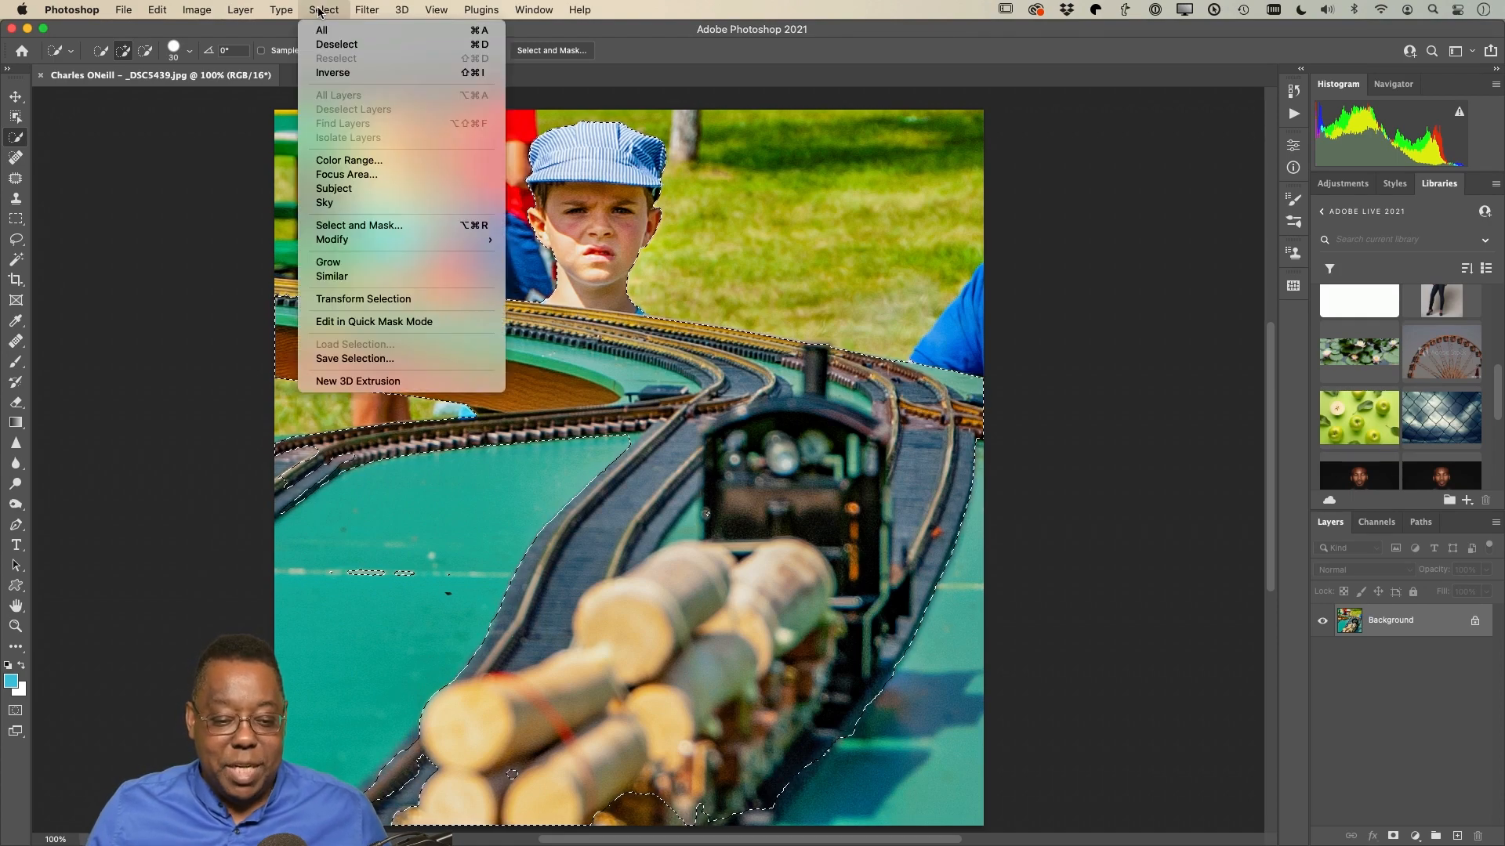
{"action": "left_click", "coordinate": [344, 73]}
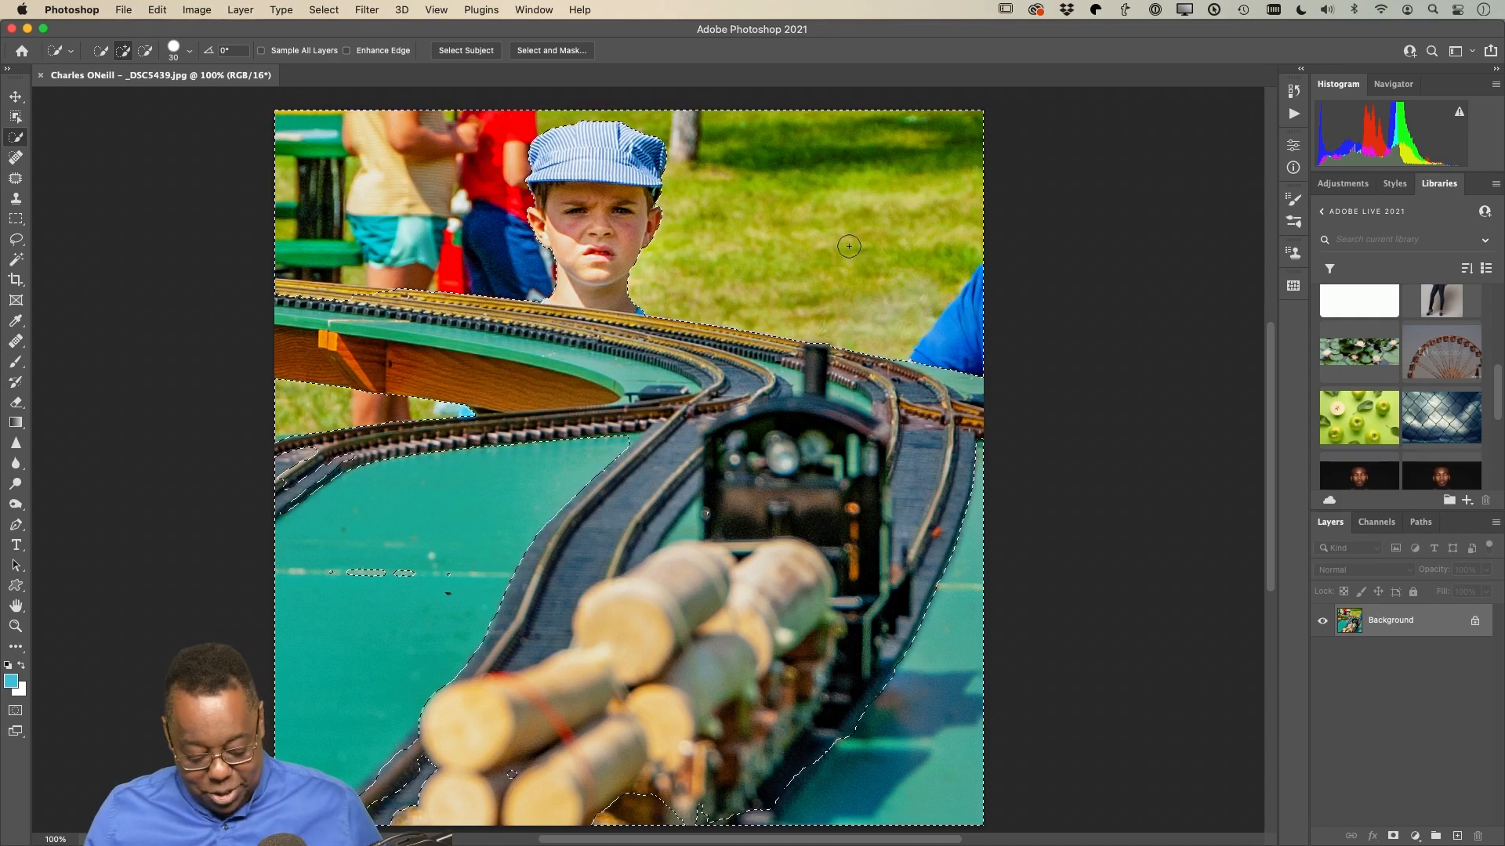
{"action": "key", "text": "s"}
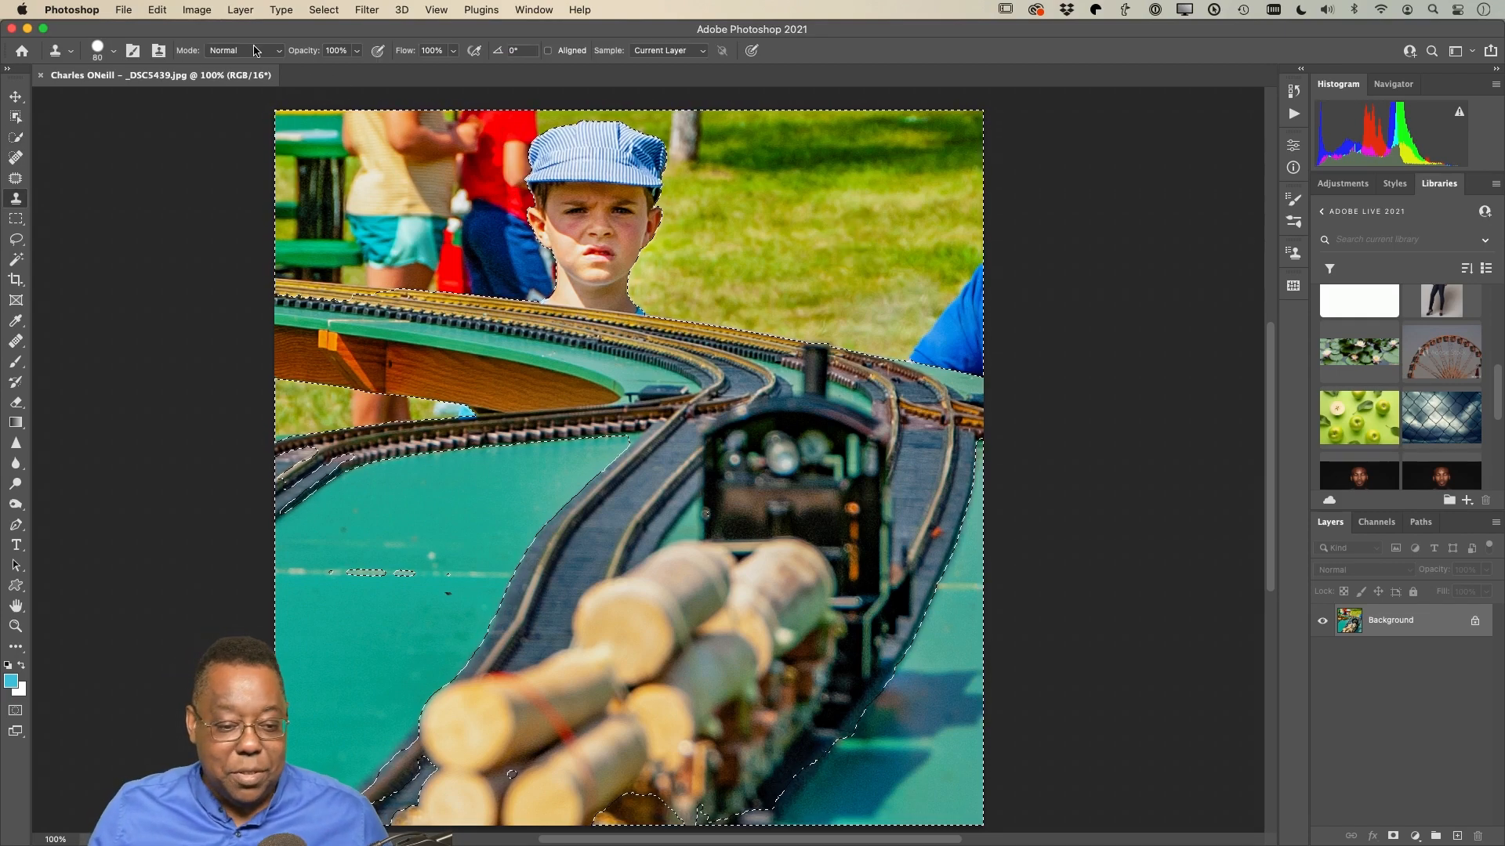
{"action": "left_click", "coordinate": [113, 50]}
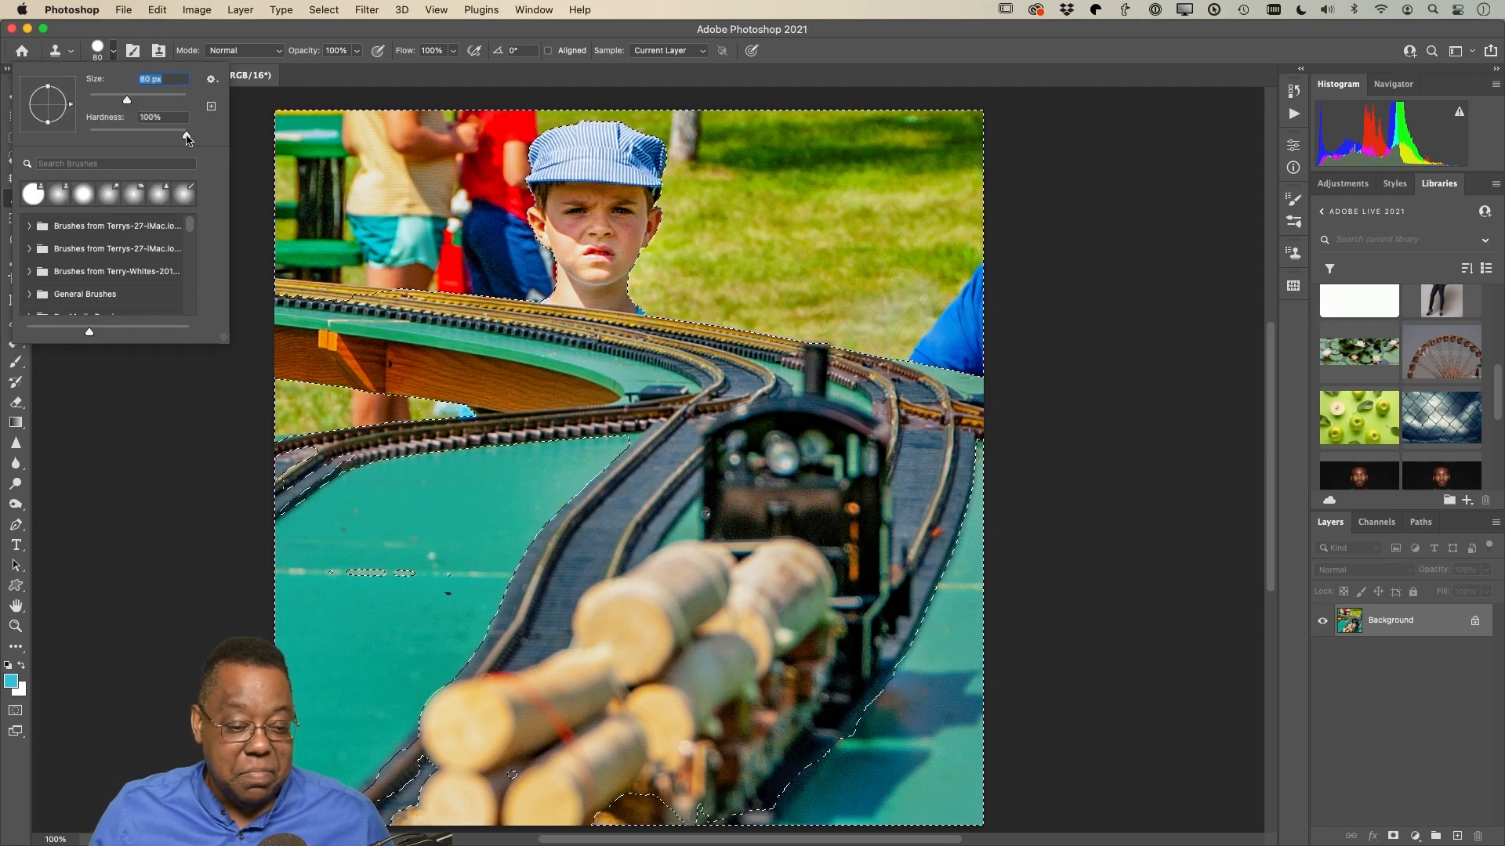
{"action": "left_click_drag", "start_coordinate": [184, 138], "coordinate": [89, 134]}
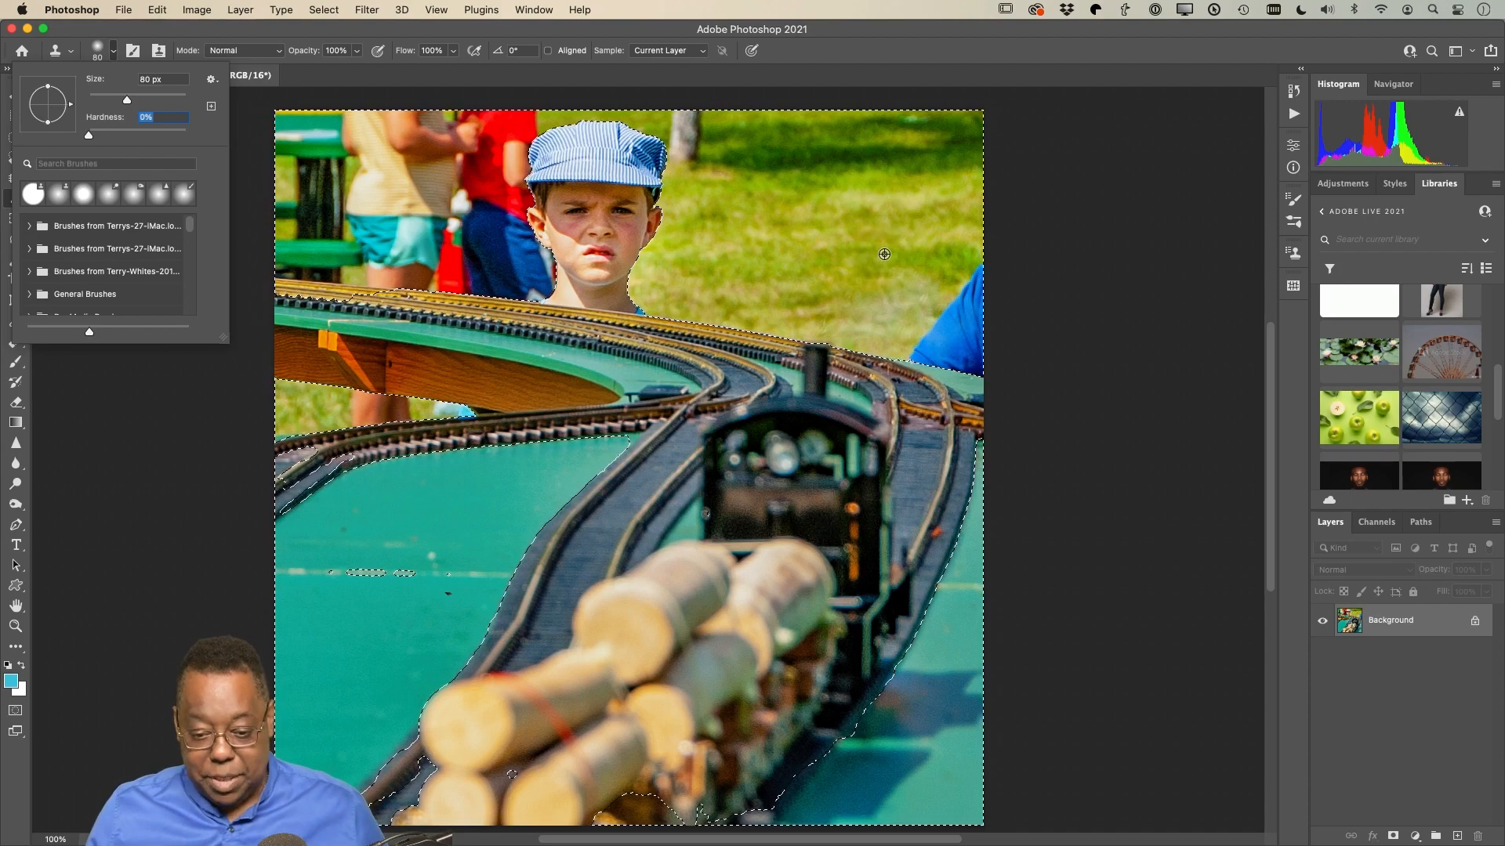
{"action": "key", "text": "Return"}
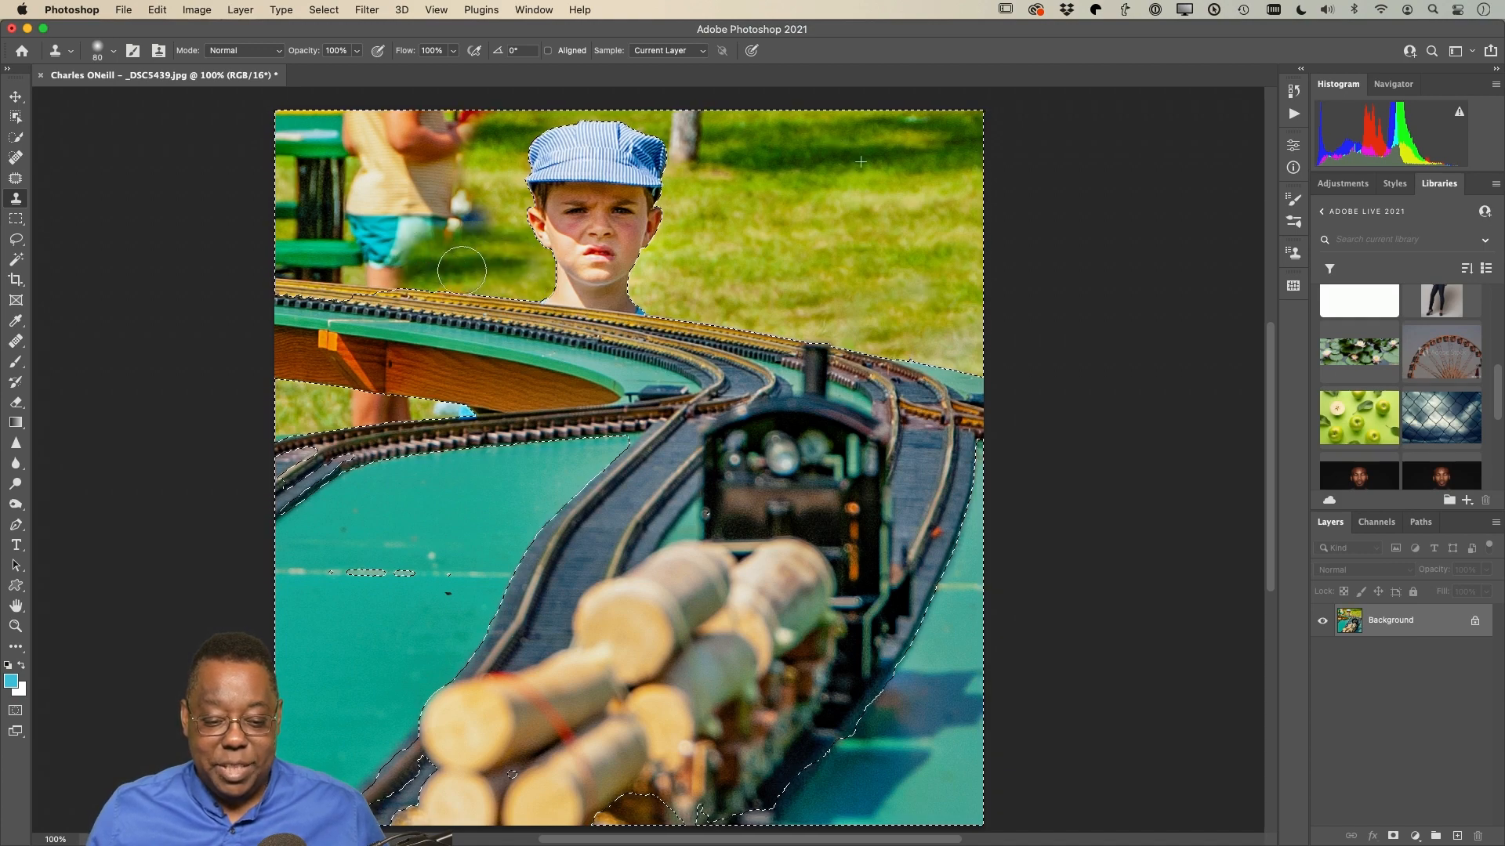
Step: Clone grass over the bystanders behind the boy and below the wooden support, restoring overpainted track with the History Brush
{"action": "key", "text": "super+z"}
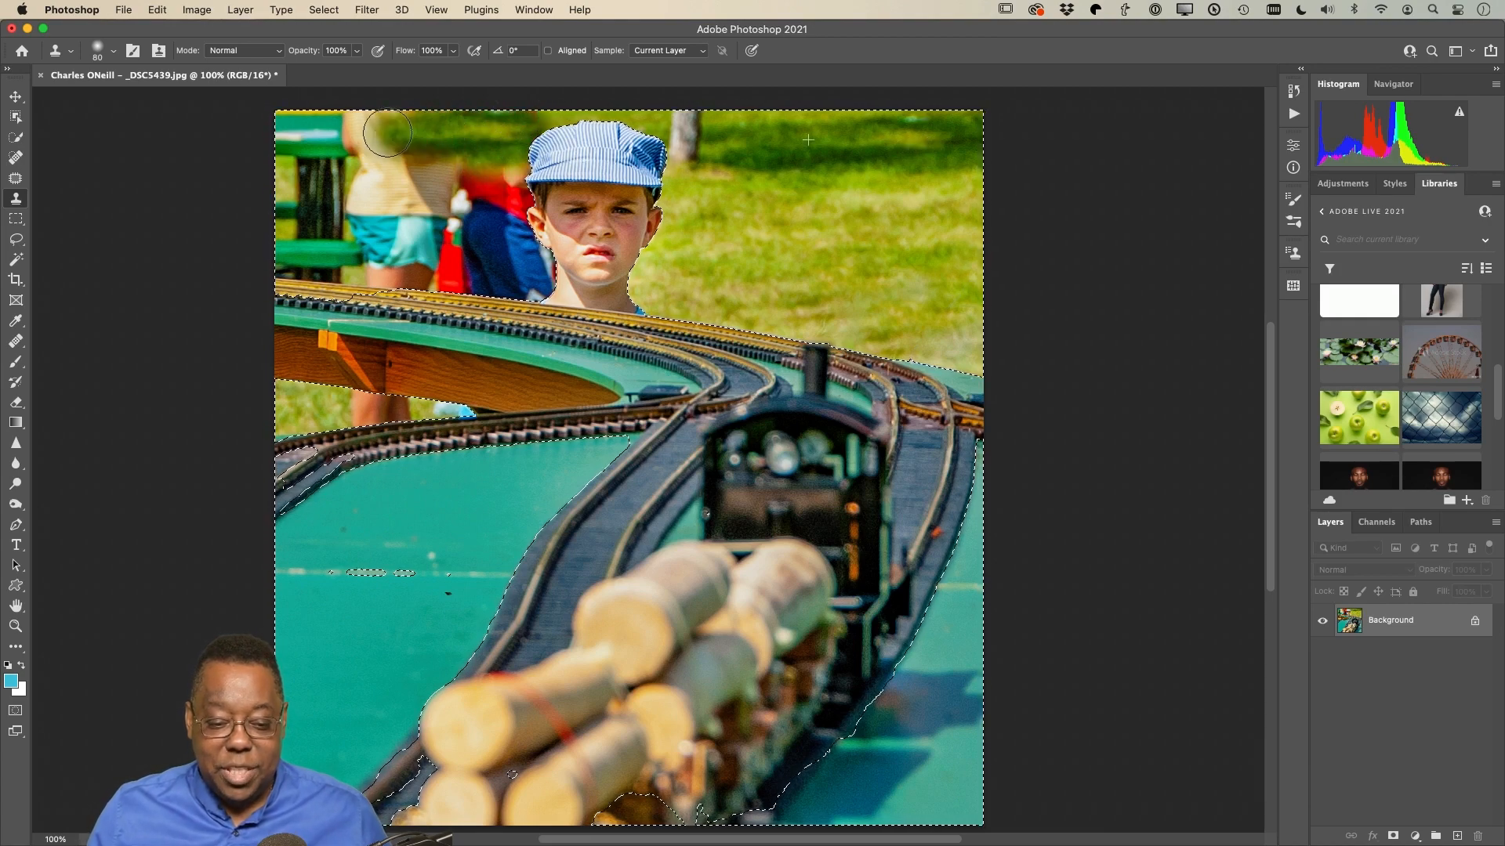
{"action": "left_click_drag", "start_coordinate": [363, 137], "coordinate": [504, 206]}
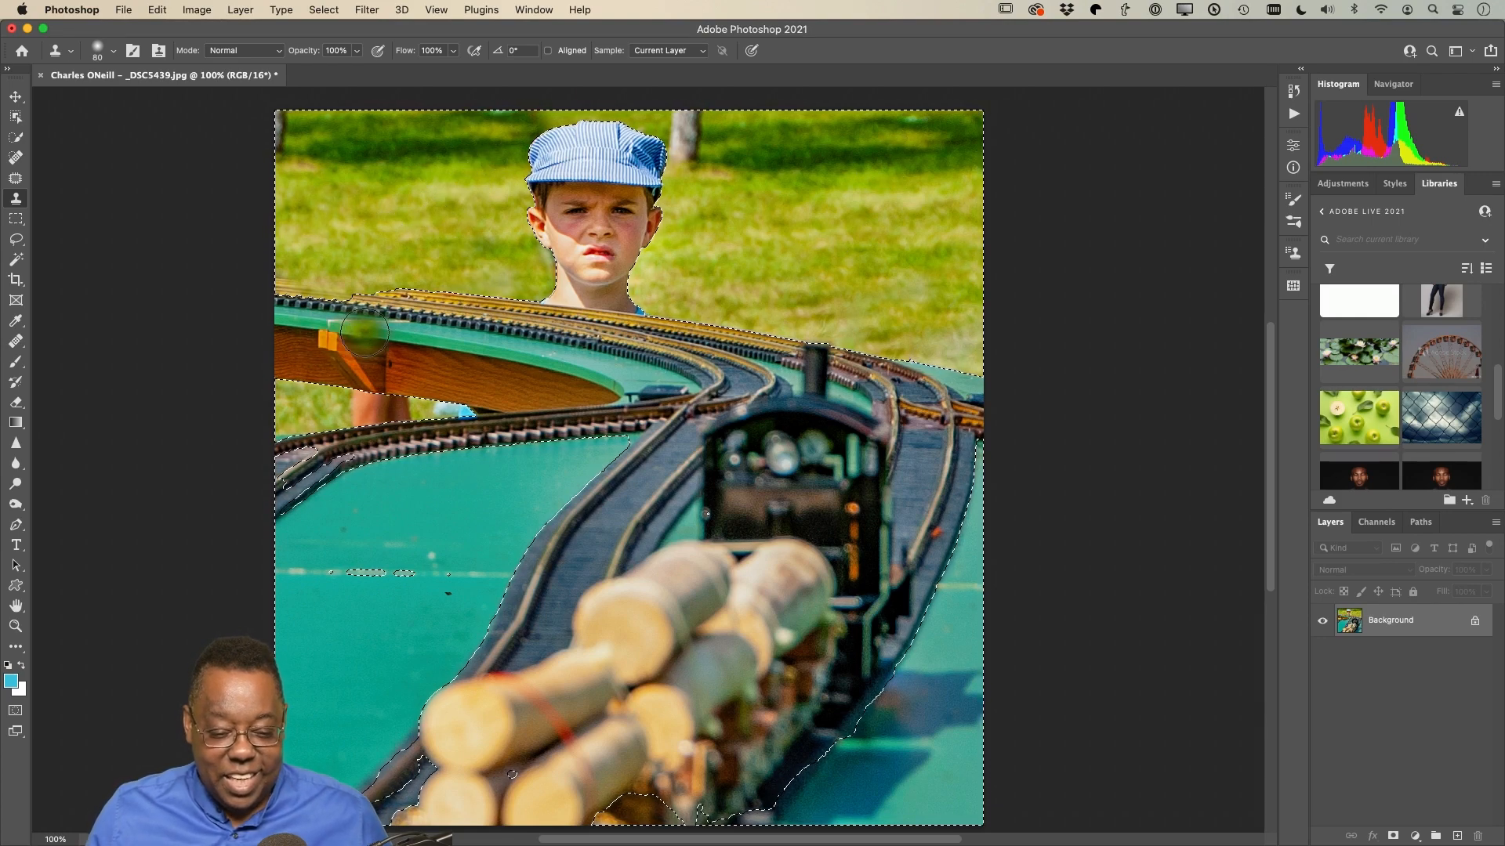
{"action": "key", "text": "y"}
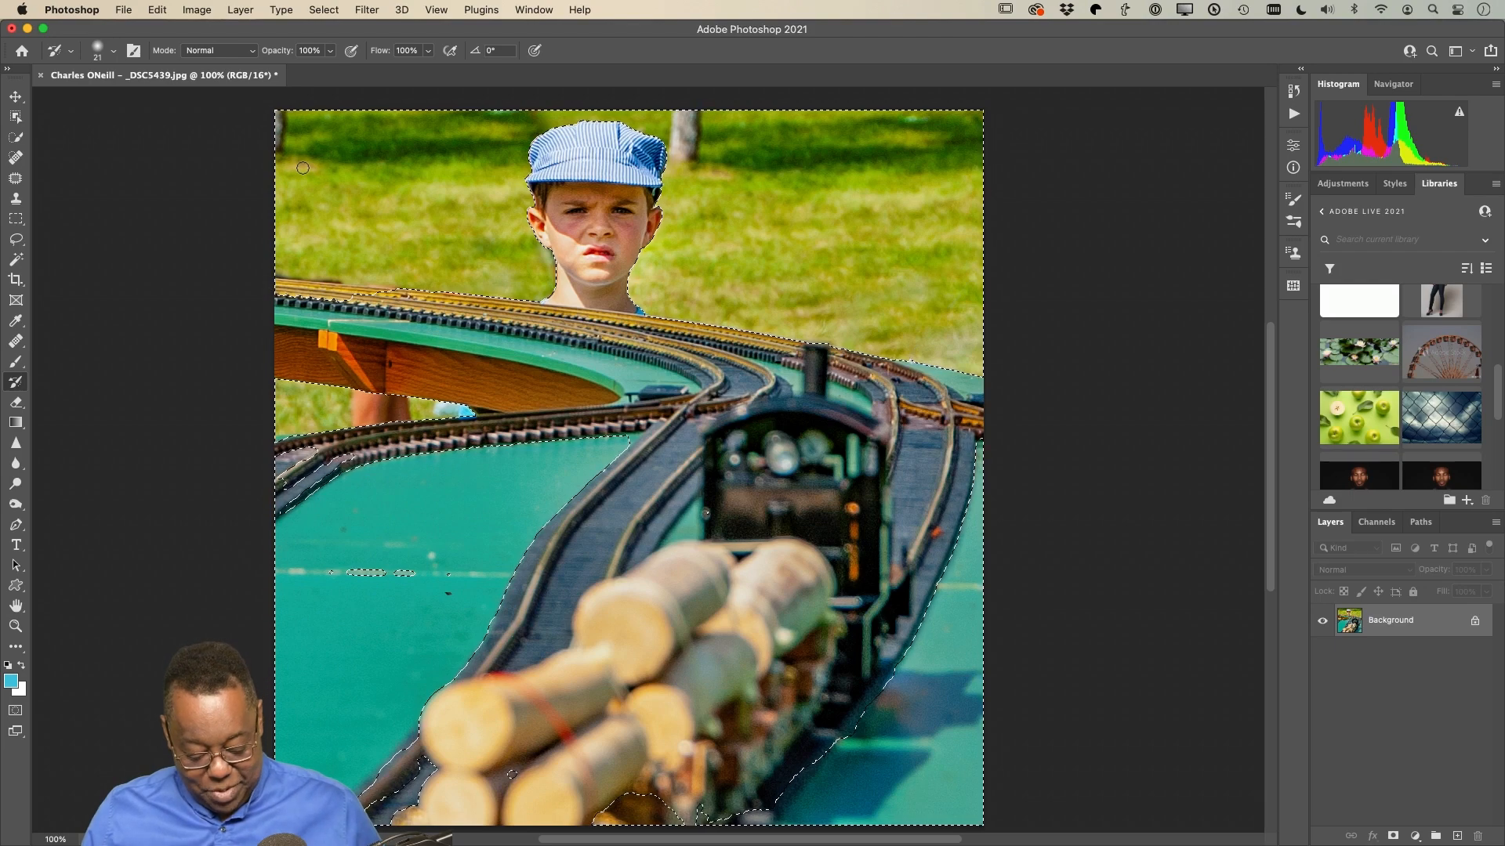
{"action": "key", "text": "s"}
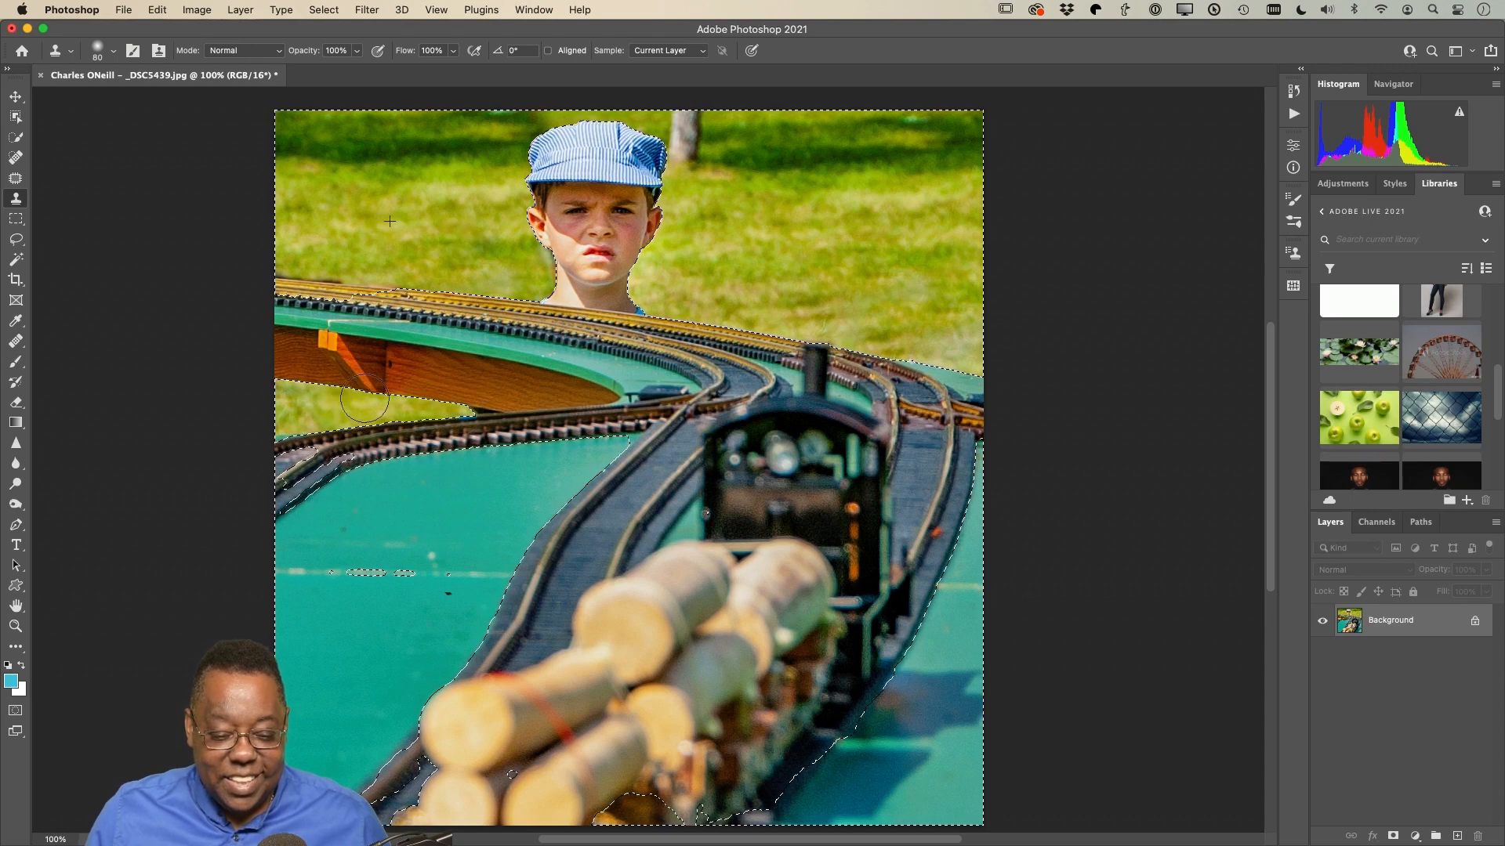
{"action": "mouse_move", "coordinate": [365, 399]}
{"action": "left_mouse_down"}
{"action": "mouse_move", "coordinate": [326, 403]}
{"action": "mouse_move", "coordinate": [356, 376]}
{"action": "mouse_move", "coordinate": [290, 410]}
{"action": "left_mouse_up"}
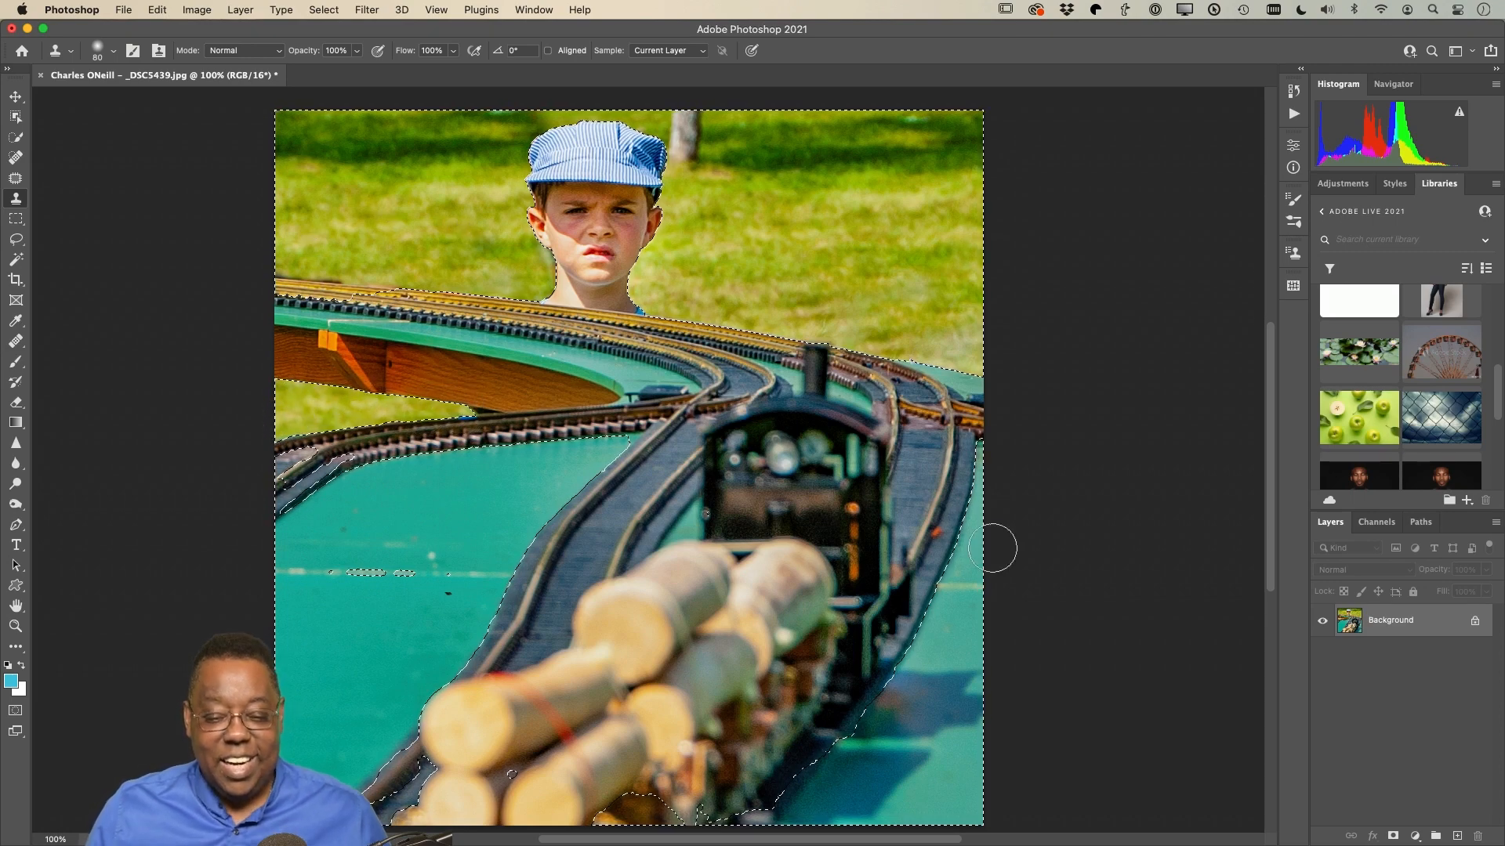
Step: Deselect everything, then save and close the retouched train photo
{"action": "key", "text": "super+d"}
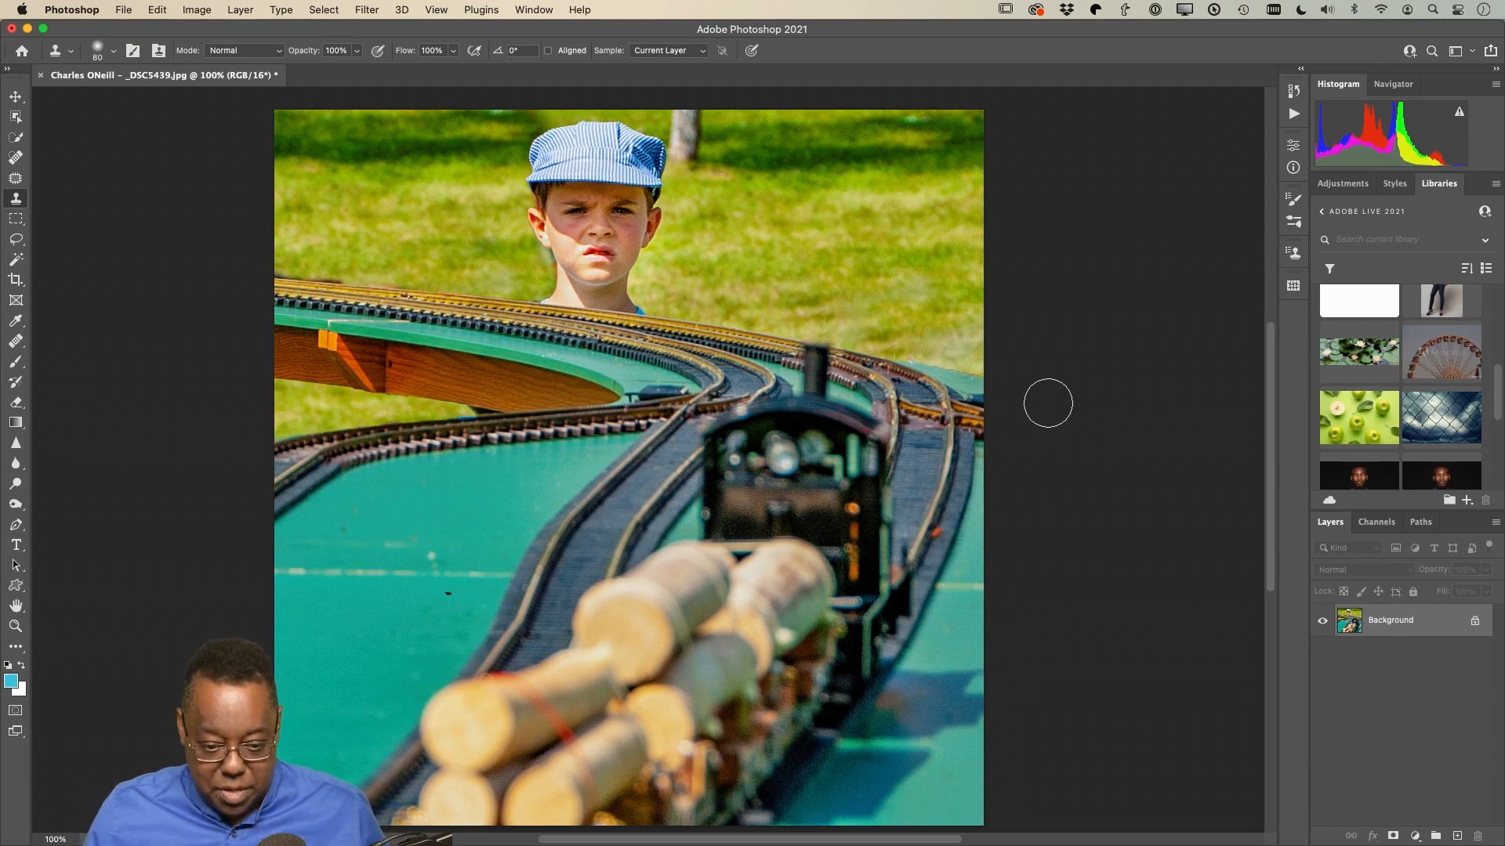
{"action": "key", "text": "super+s"}
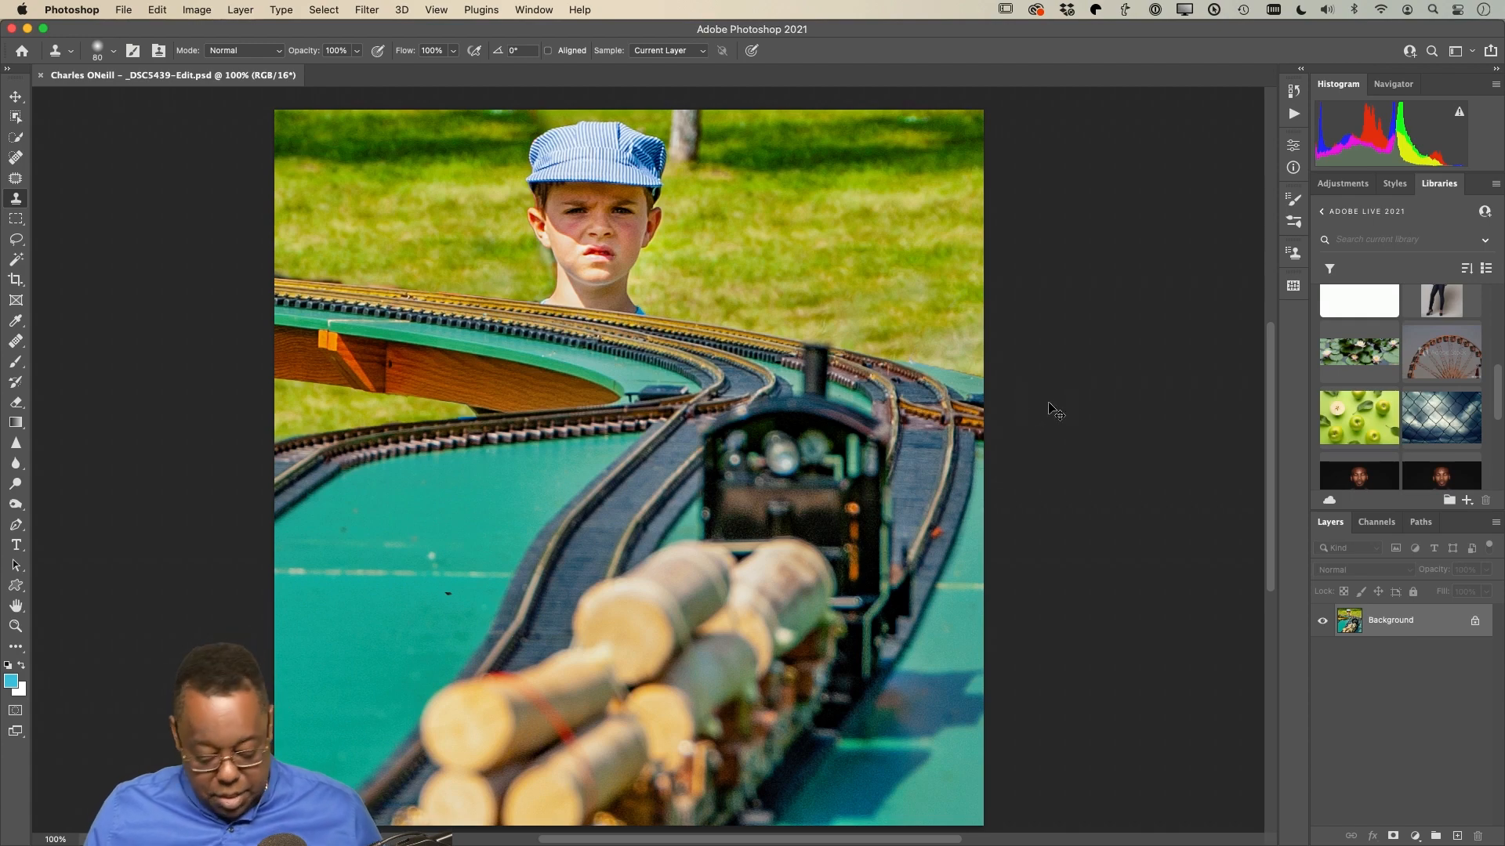
{"action": "key", "text": "super+w"}
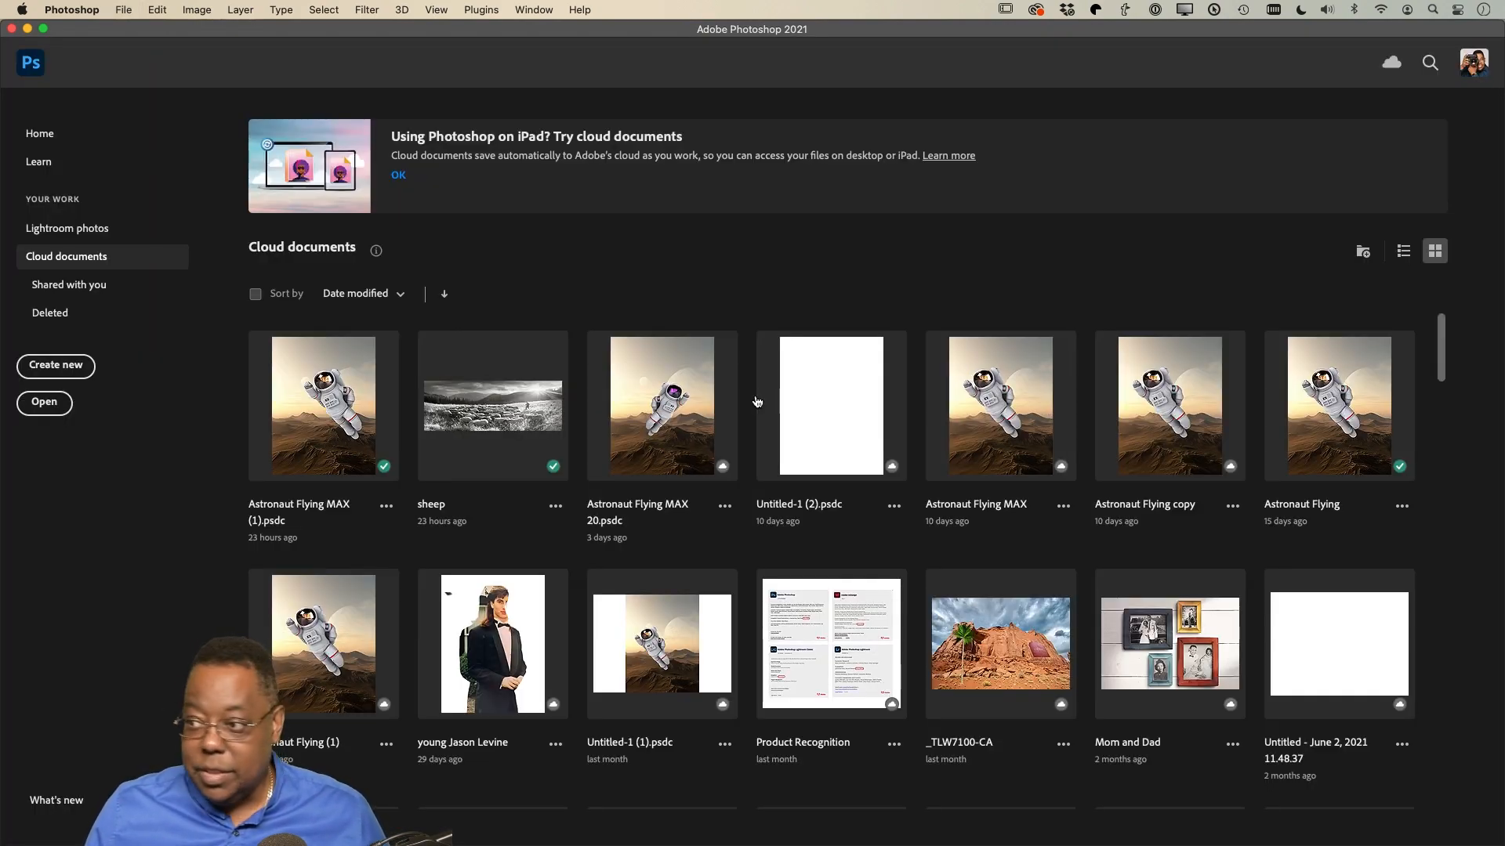
Step: Switch to Lightroom Classic and compare the retouched train photo with its unretouched version in full screen
{"action": "key", "text": "super+Tab"}
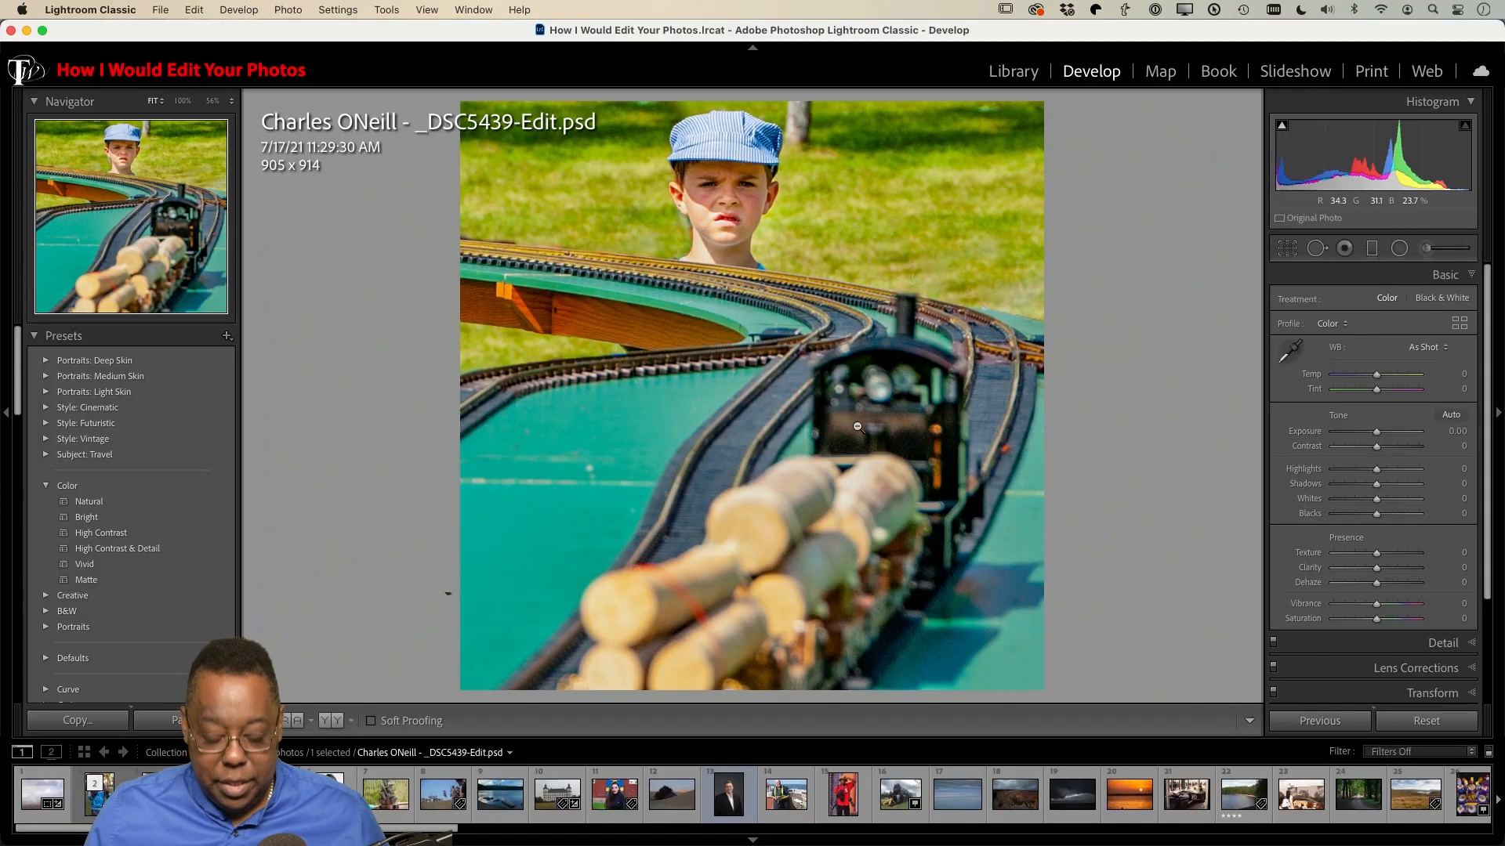
{"action": "key", "text": "g"}
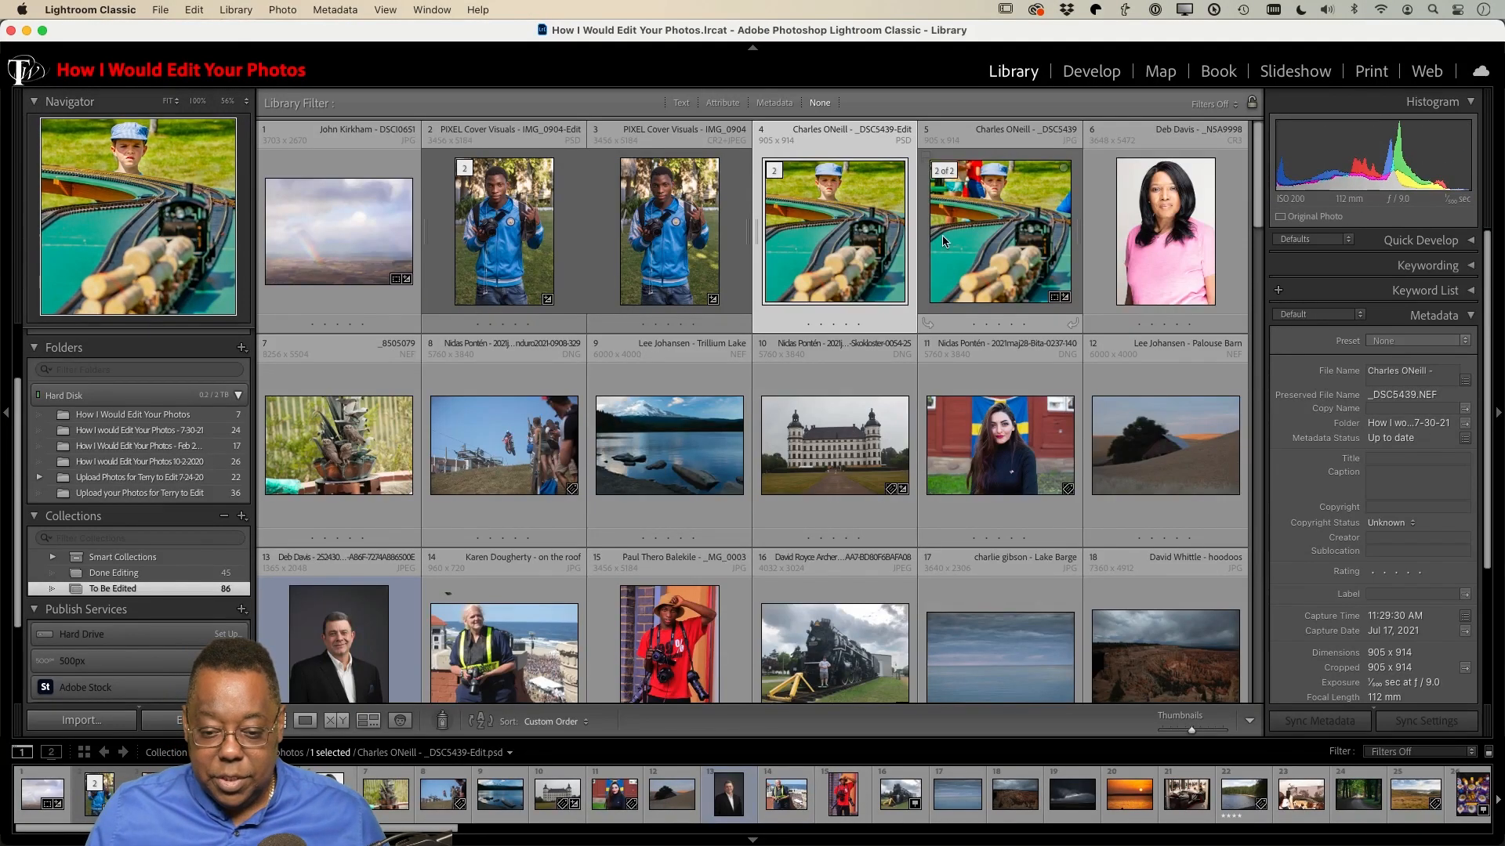
{"action": "left_click", "coordinate": [985, 250]}
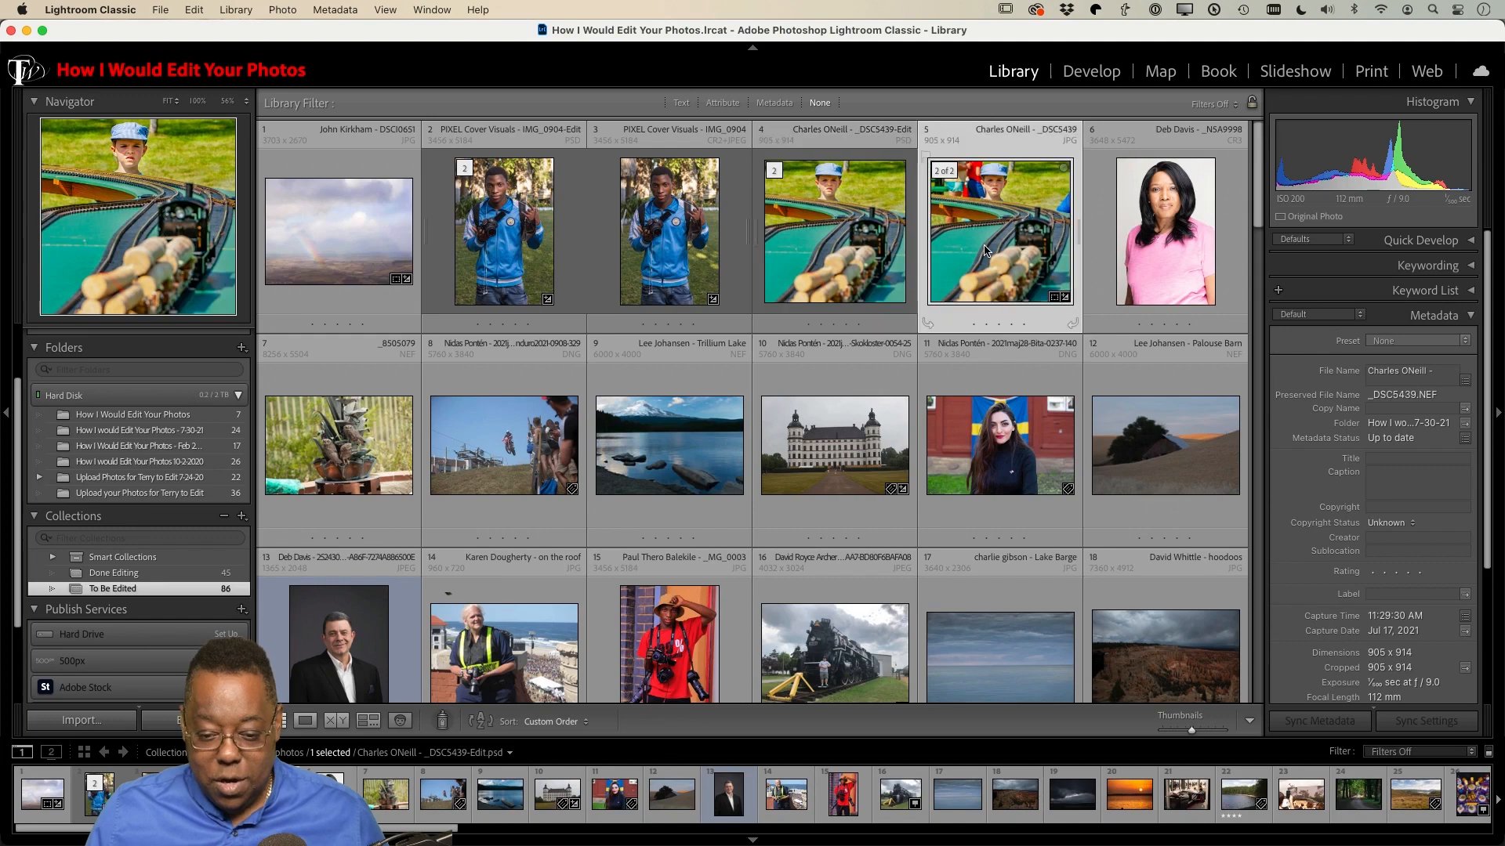
{"action": "key", "text": "f"}
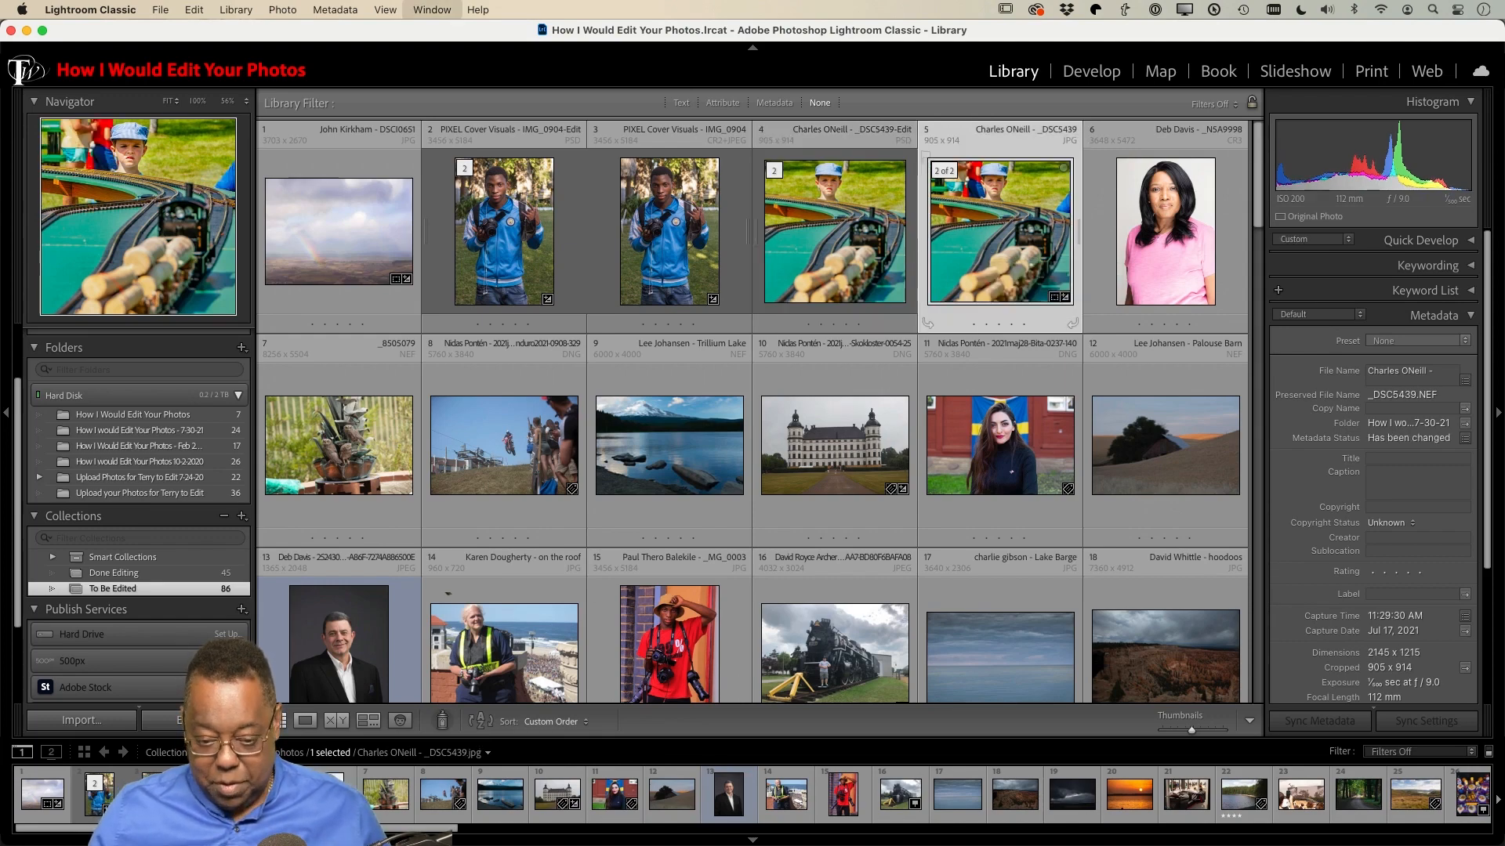
{"action": "key", "text": "Left"}
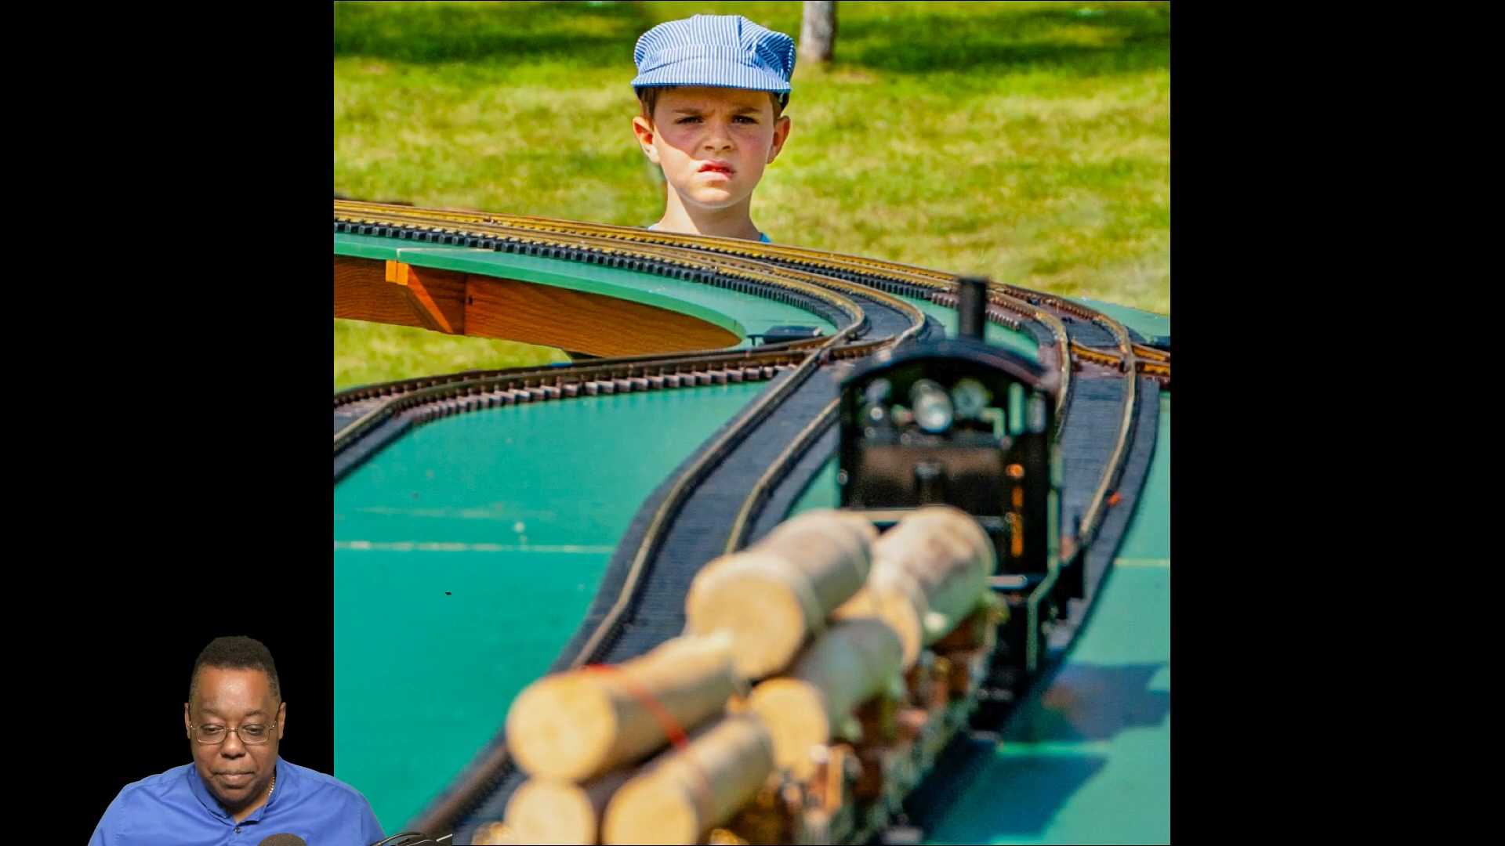
{"action": "key", "text": "Right"}
{"action": "key", "text": "Left"}
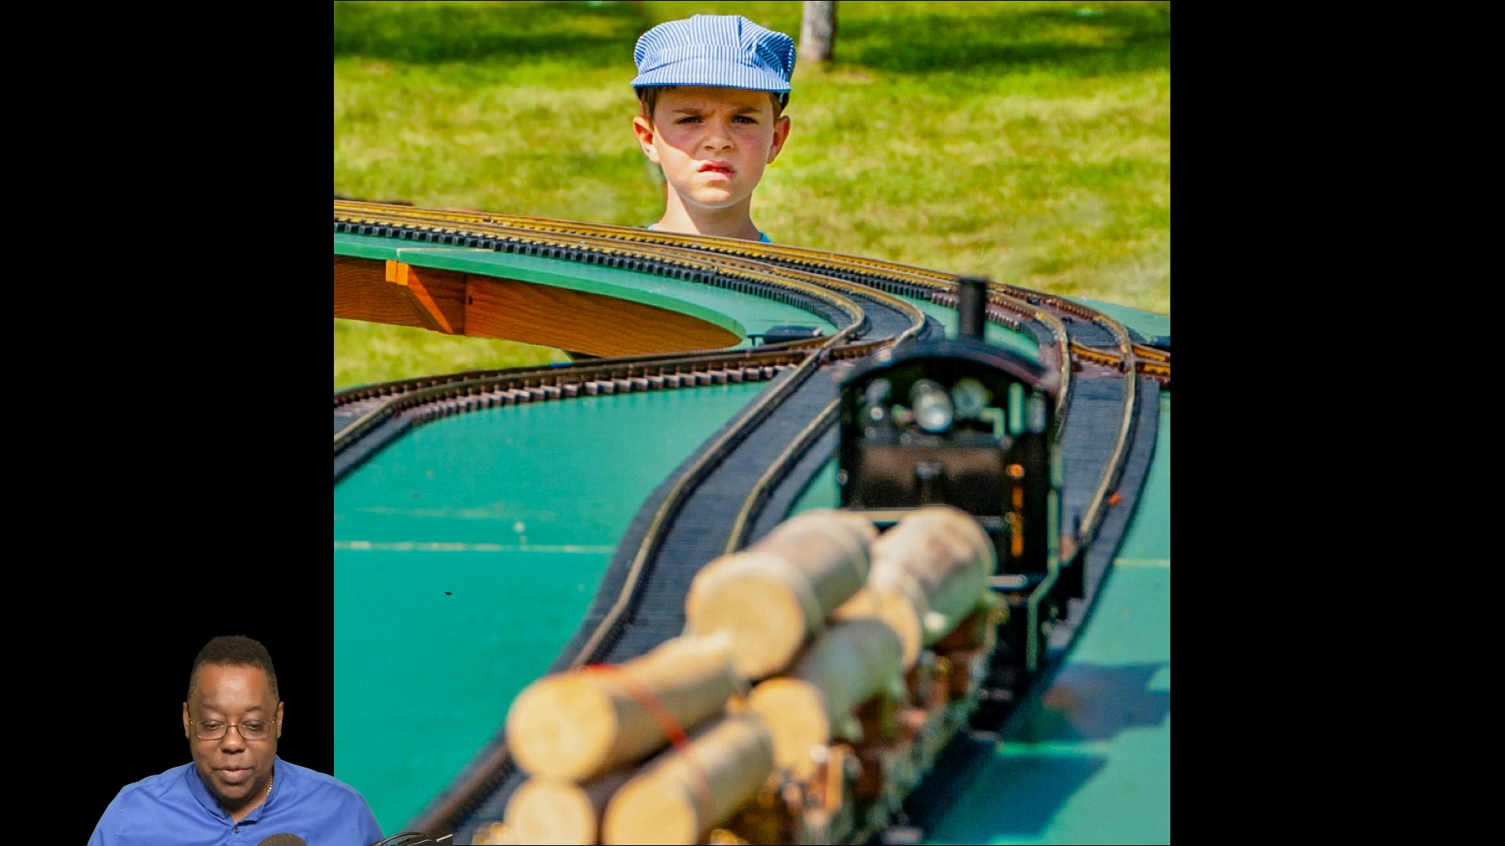
{"action": "key", "text": "Right"}
{"action": "key", "text": "Left"}
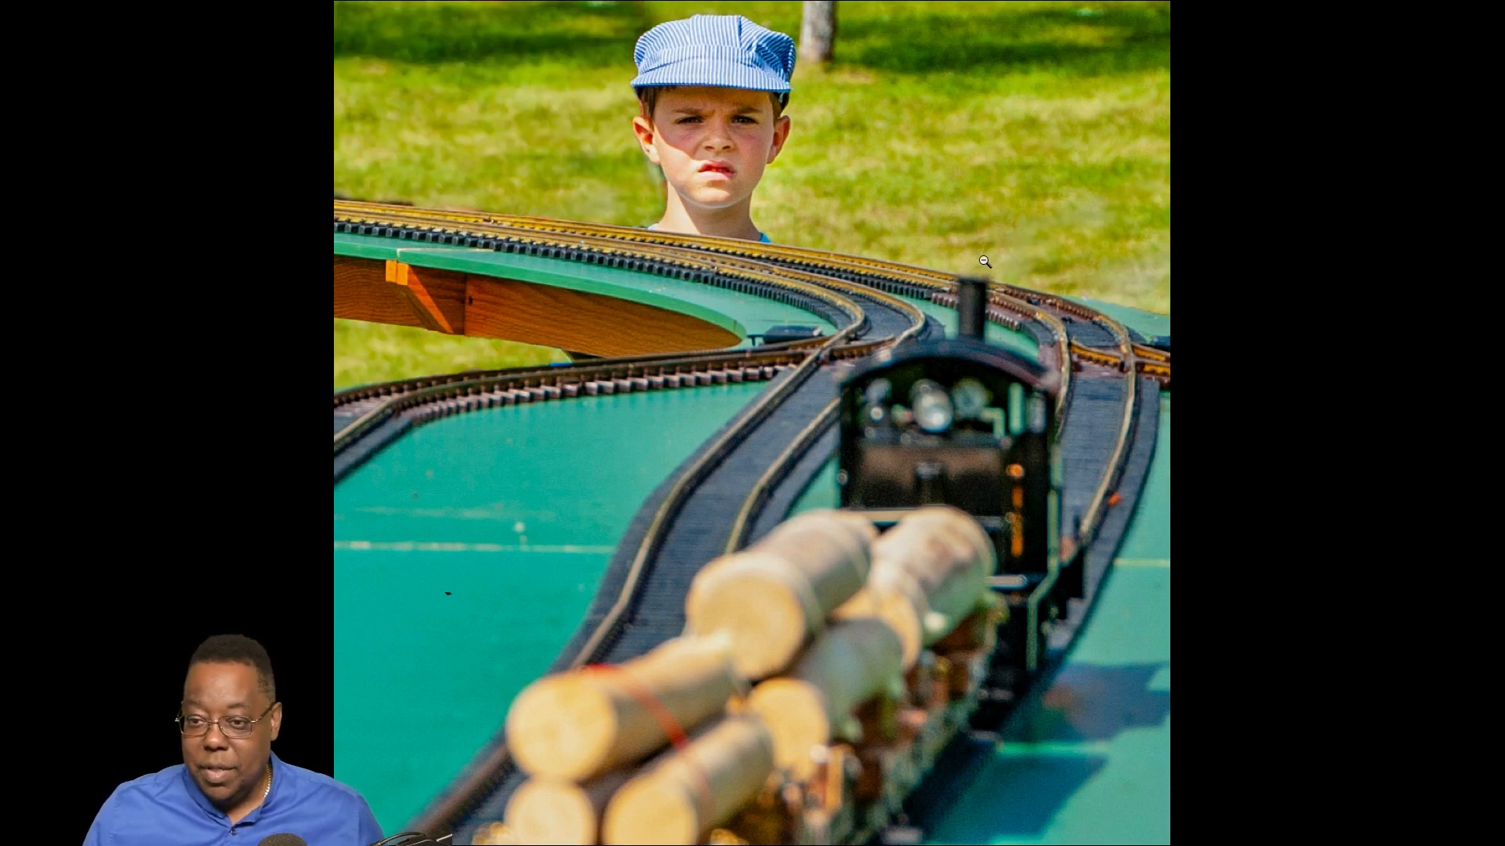
{"action": "key", "text": "Escape"}
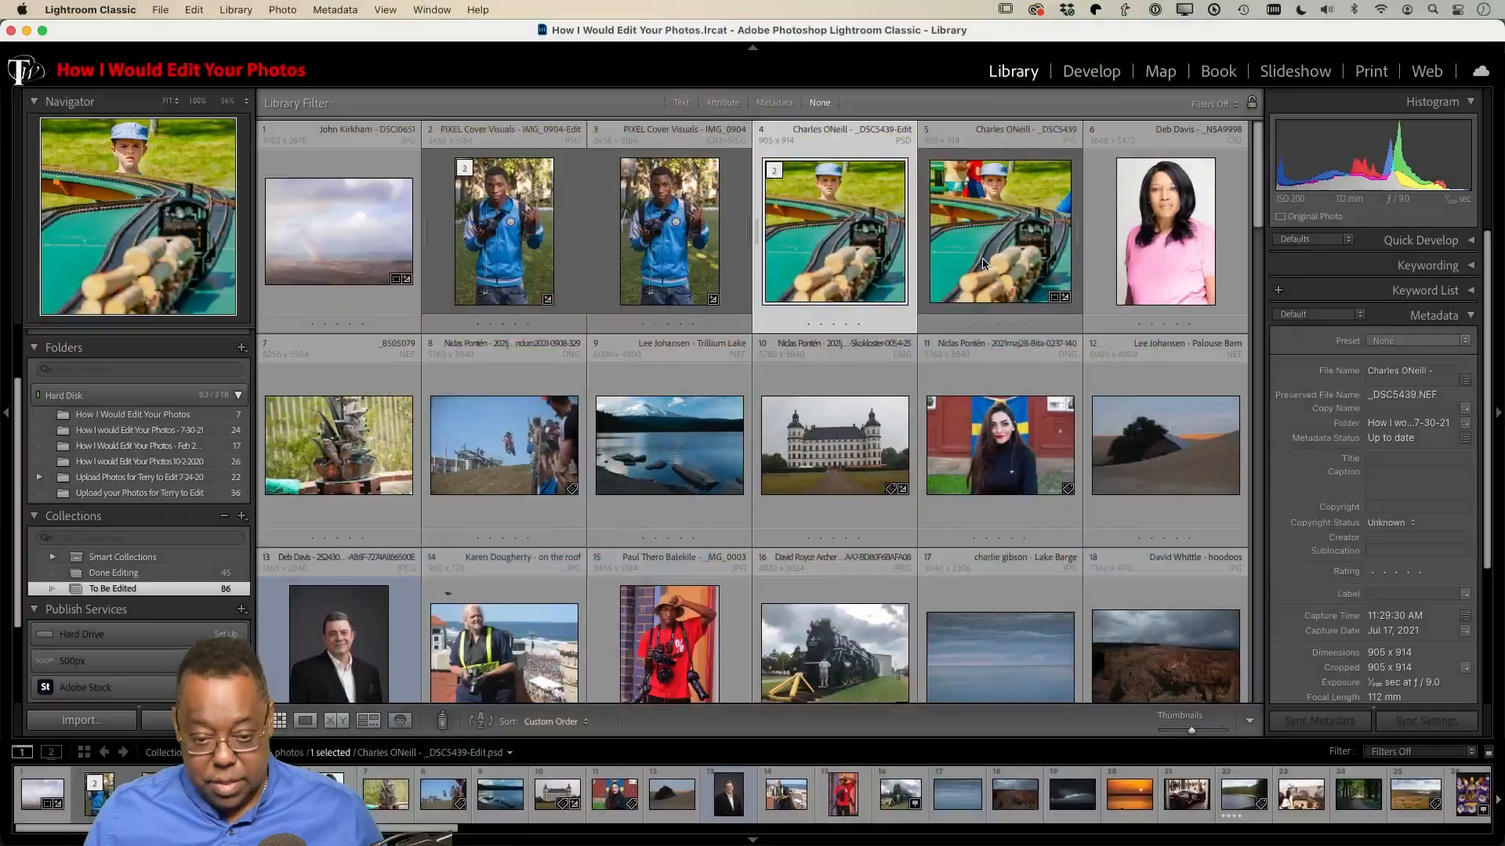
Step: Open the portrait of the woman in the pink shirt for developing and check its lens correction settings
{"action": "left_click", "coordinate": [1129, 271]}
{"action": "key", "text": "d"}
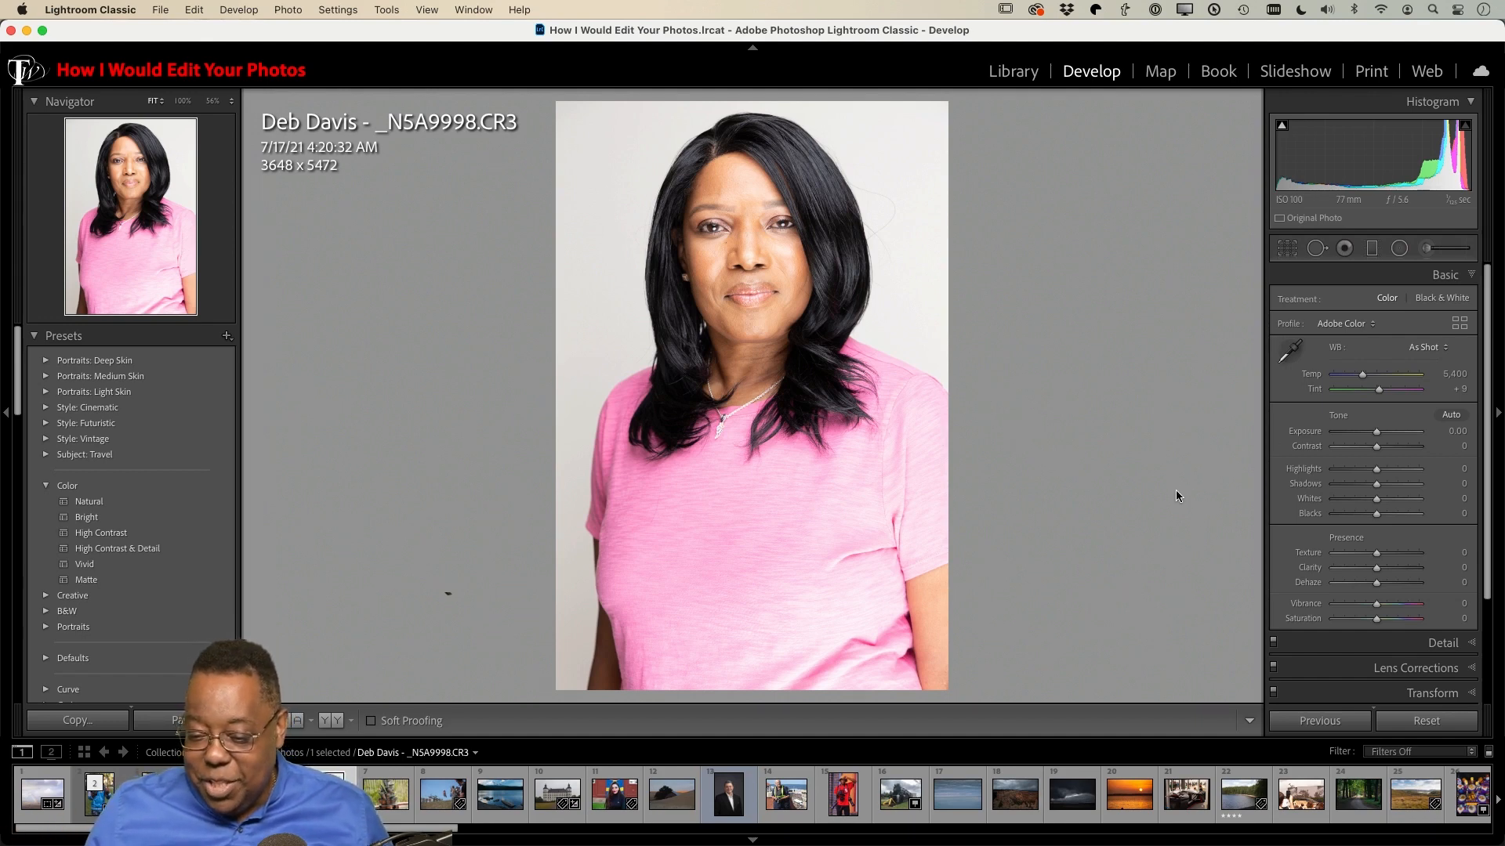
{"action": "left_click", "coordinate": [1416, 667]}
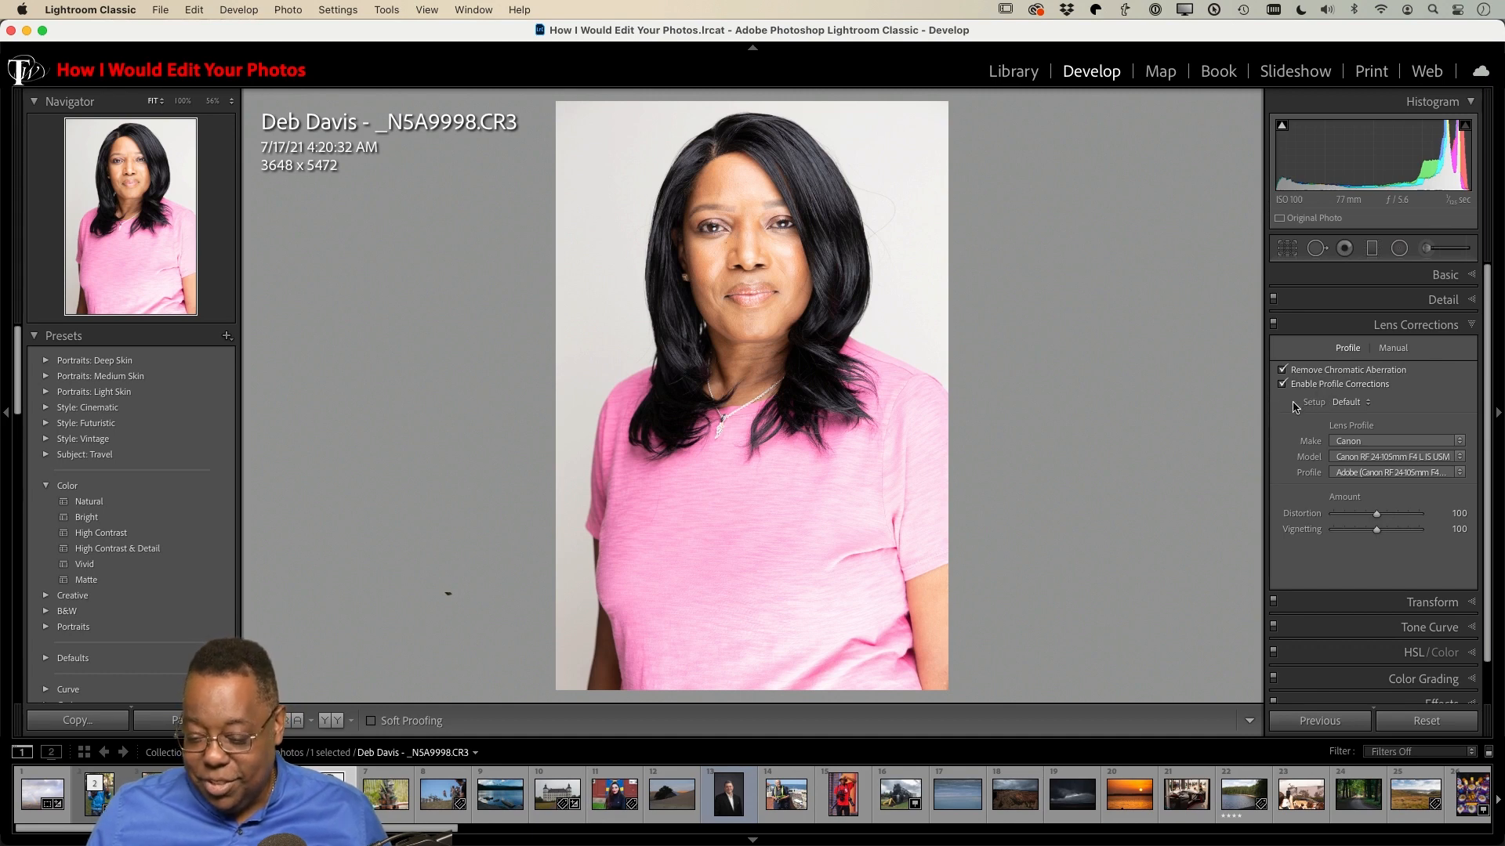
{"action": "left_click", "coordinate": [1402, 279]}
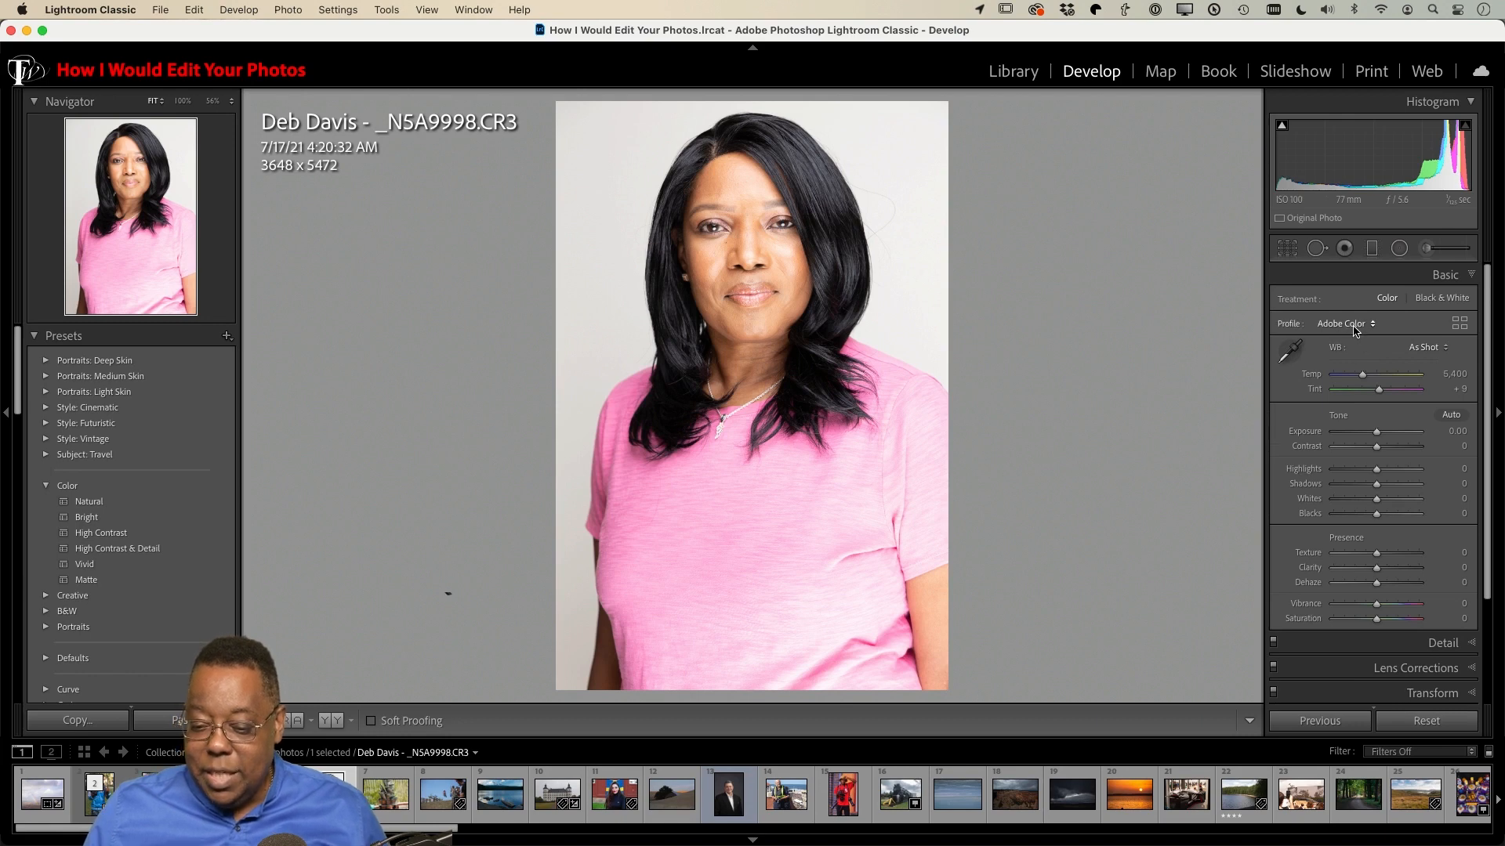
Step: Set the portrait's profile to Adobe Portrait and apply the Auto tone adjustment
{"action": "left_click", "coordinate": [1355, 325]}
{"action": "left_click", "coordinate": [1363, 358]}
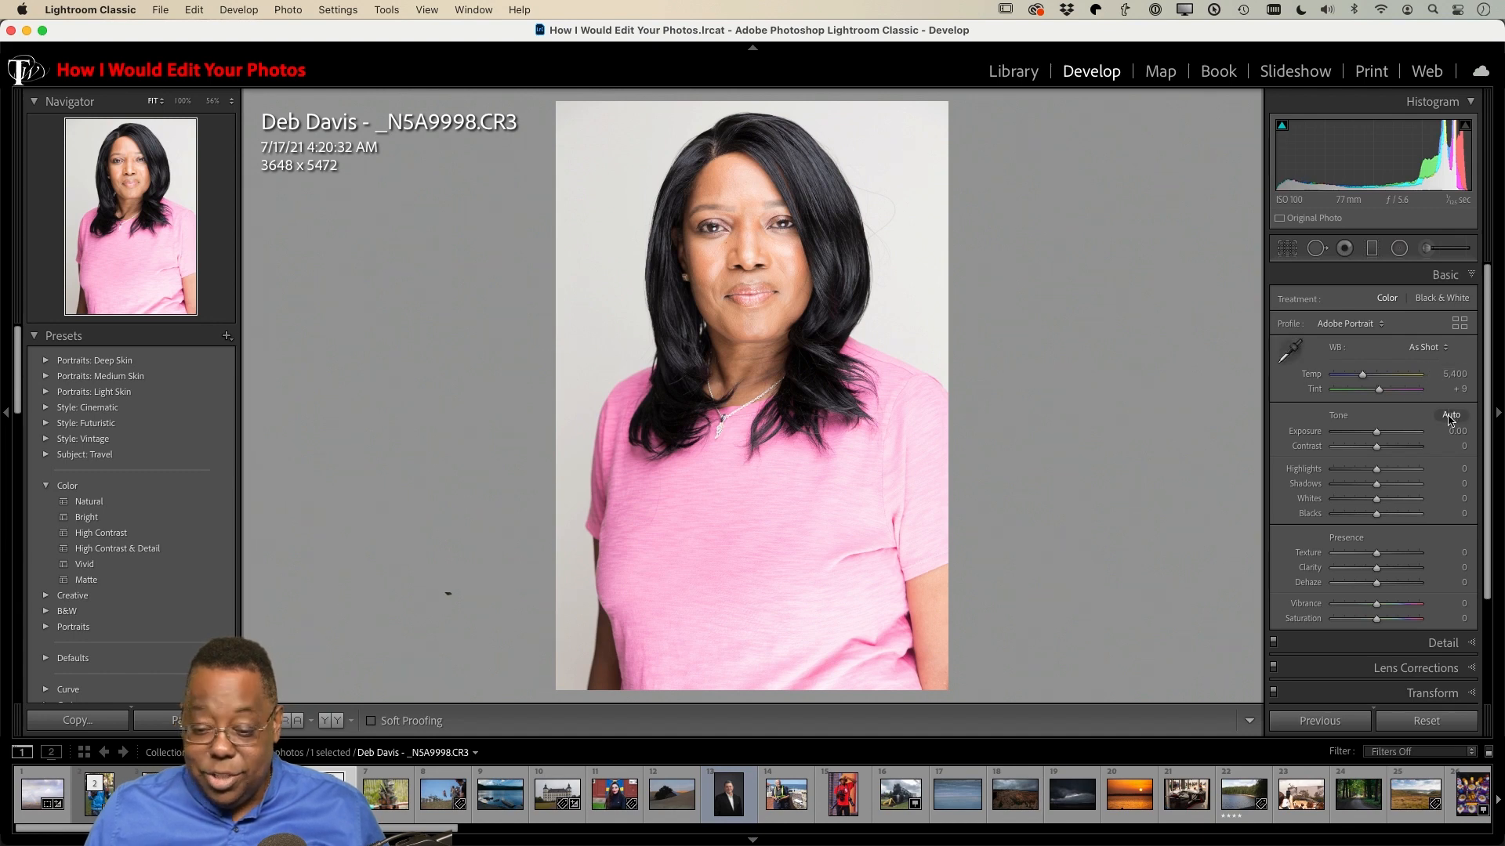
{"action": "left_click", "coordinate": [1451, 416]}
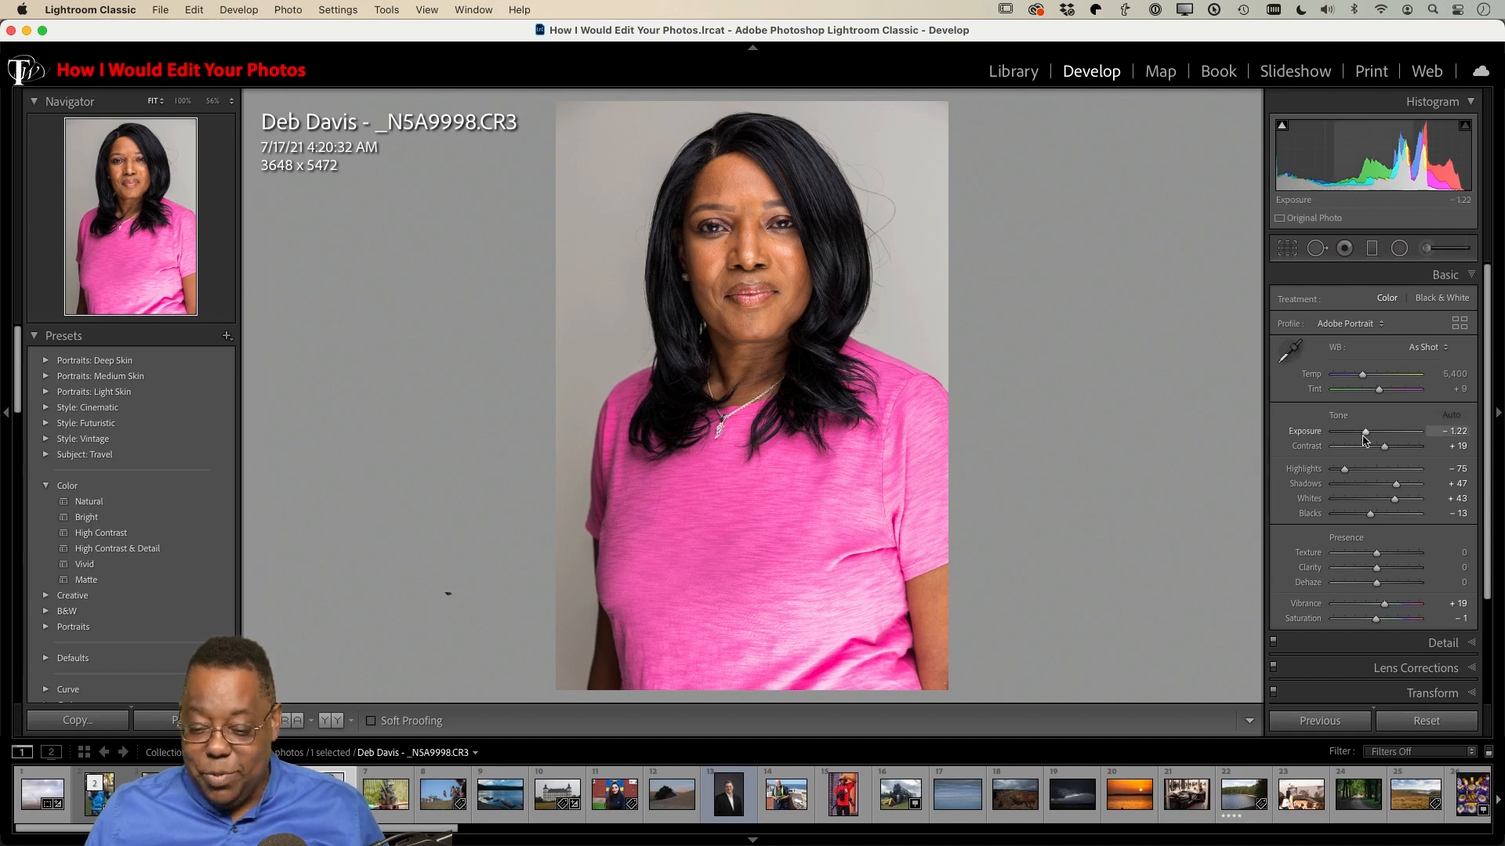
Step: Reset the portrait's Exposure and set it to −0.40, then check the shadow clipping and set Blacks to +17
{"action": "double_click", "coordinate": [1365, 433]}
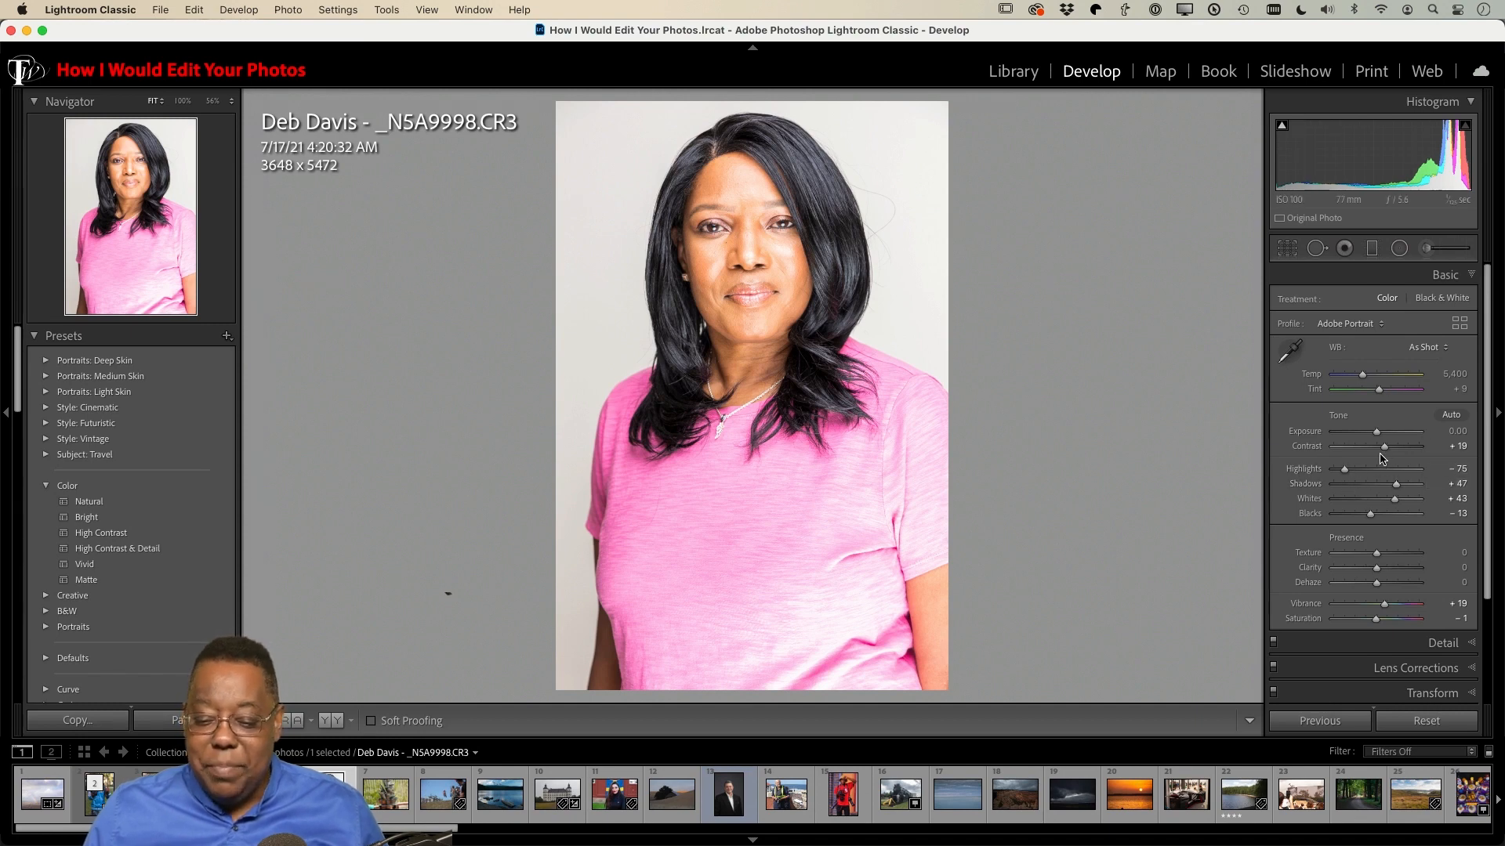
{"action": "left_click_drag", "start_coordinate": [1377, 436], "coordinate": [1374, 437]}
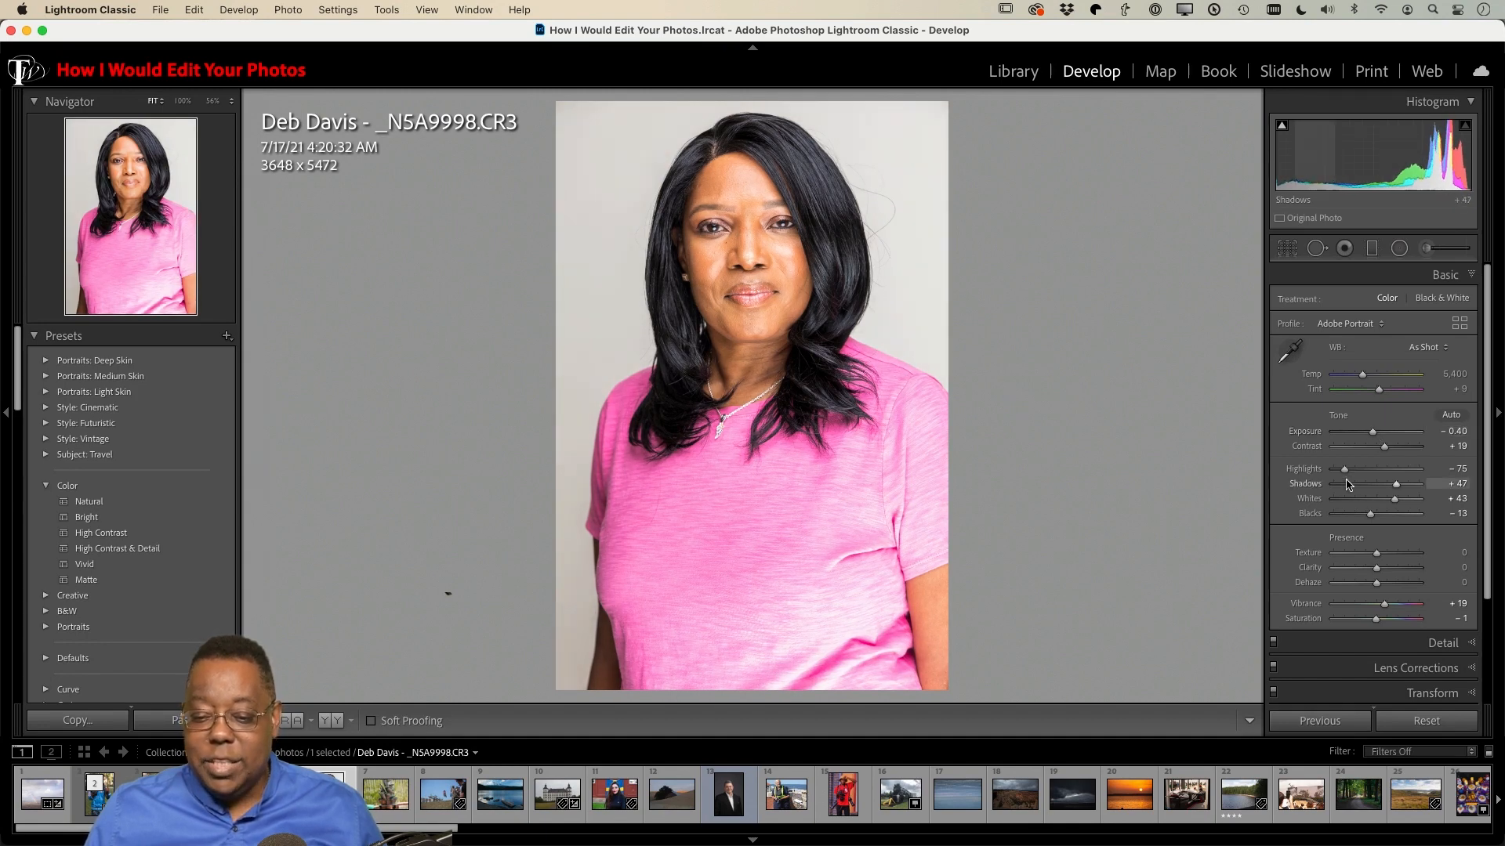
{"action": "mouse_move", "coordinate": [1282, 129]}
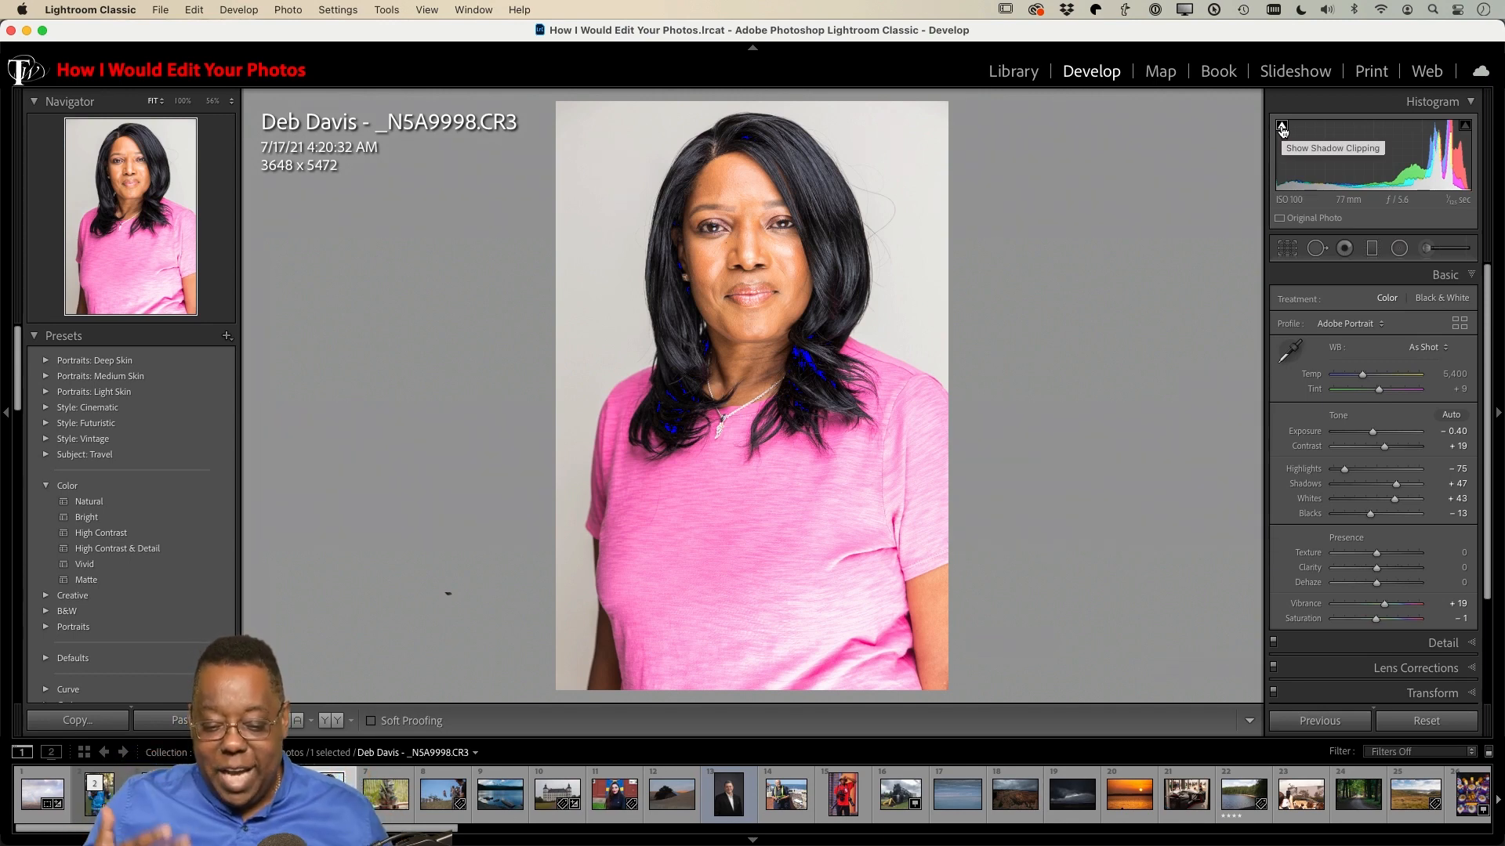
{"action": "left_click", "coordinate": [1283, 128]}
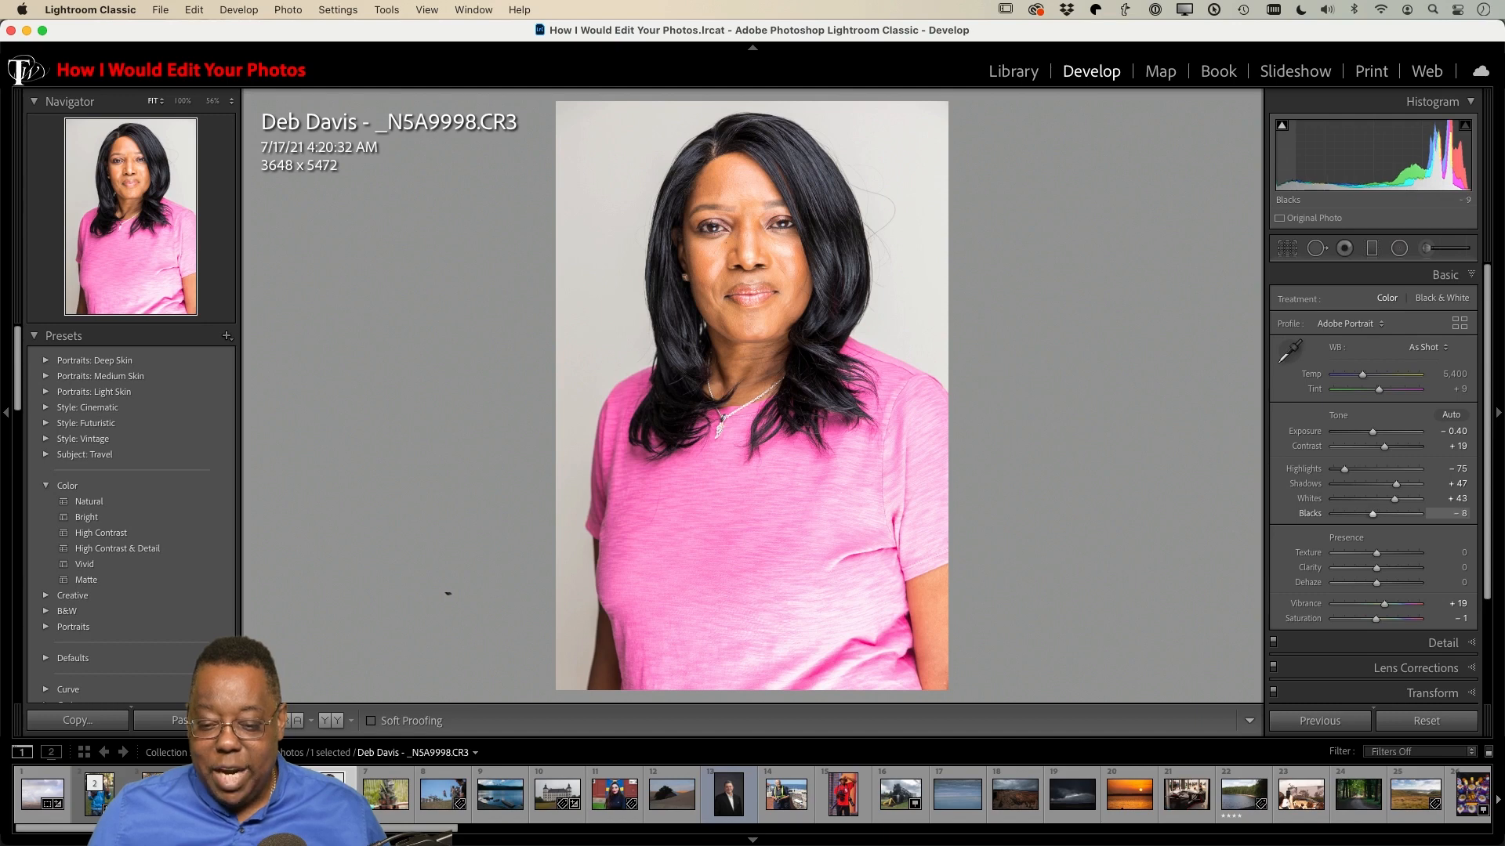
{"action": "left_click_drag", "start_coordinate": [1376, 514], "coordinate": [1380, 515]}
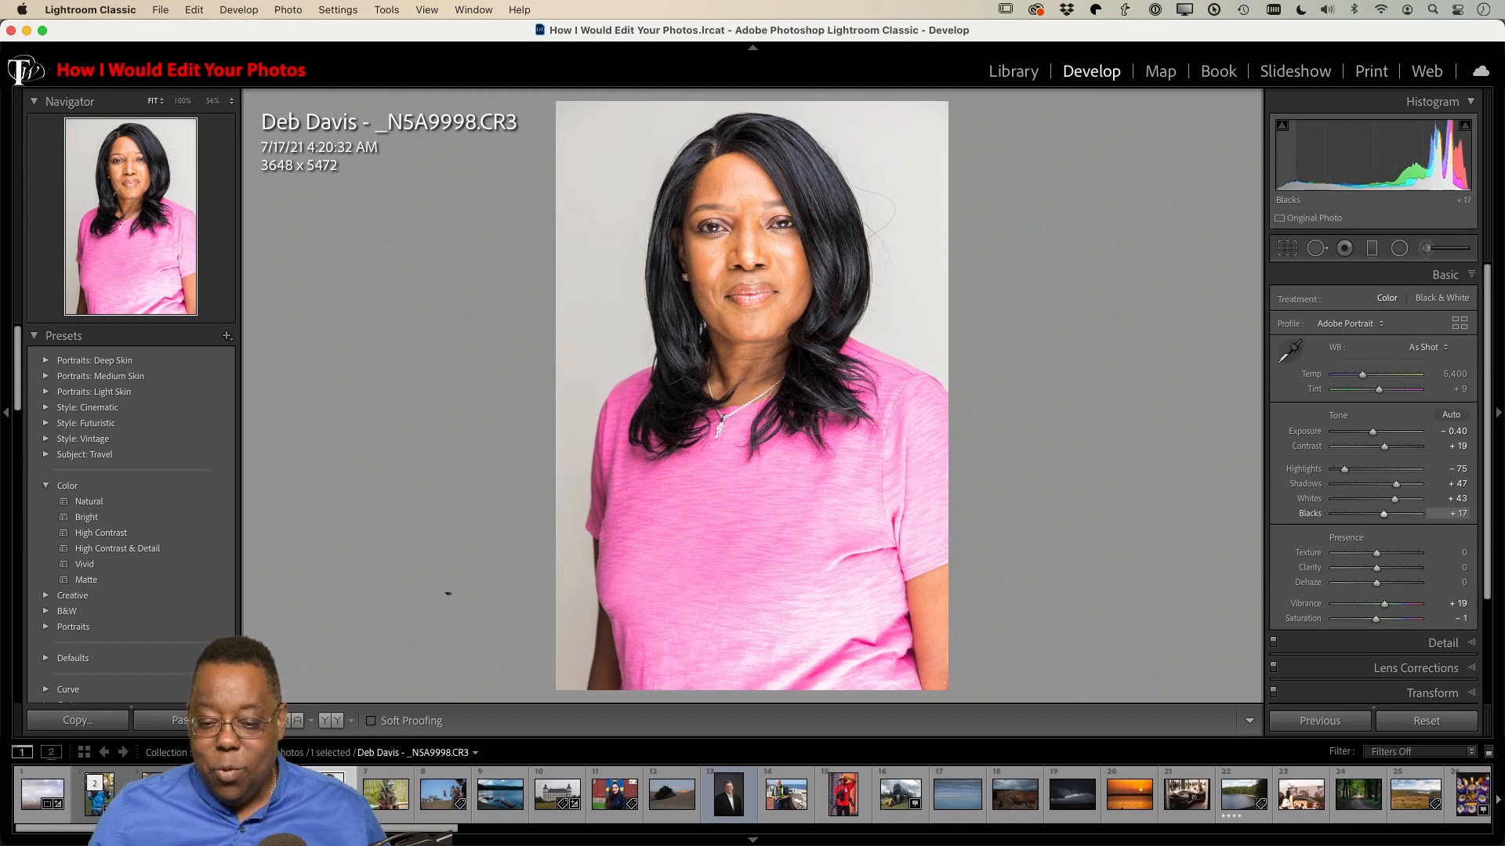
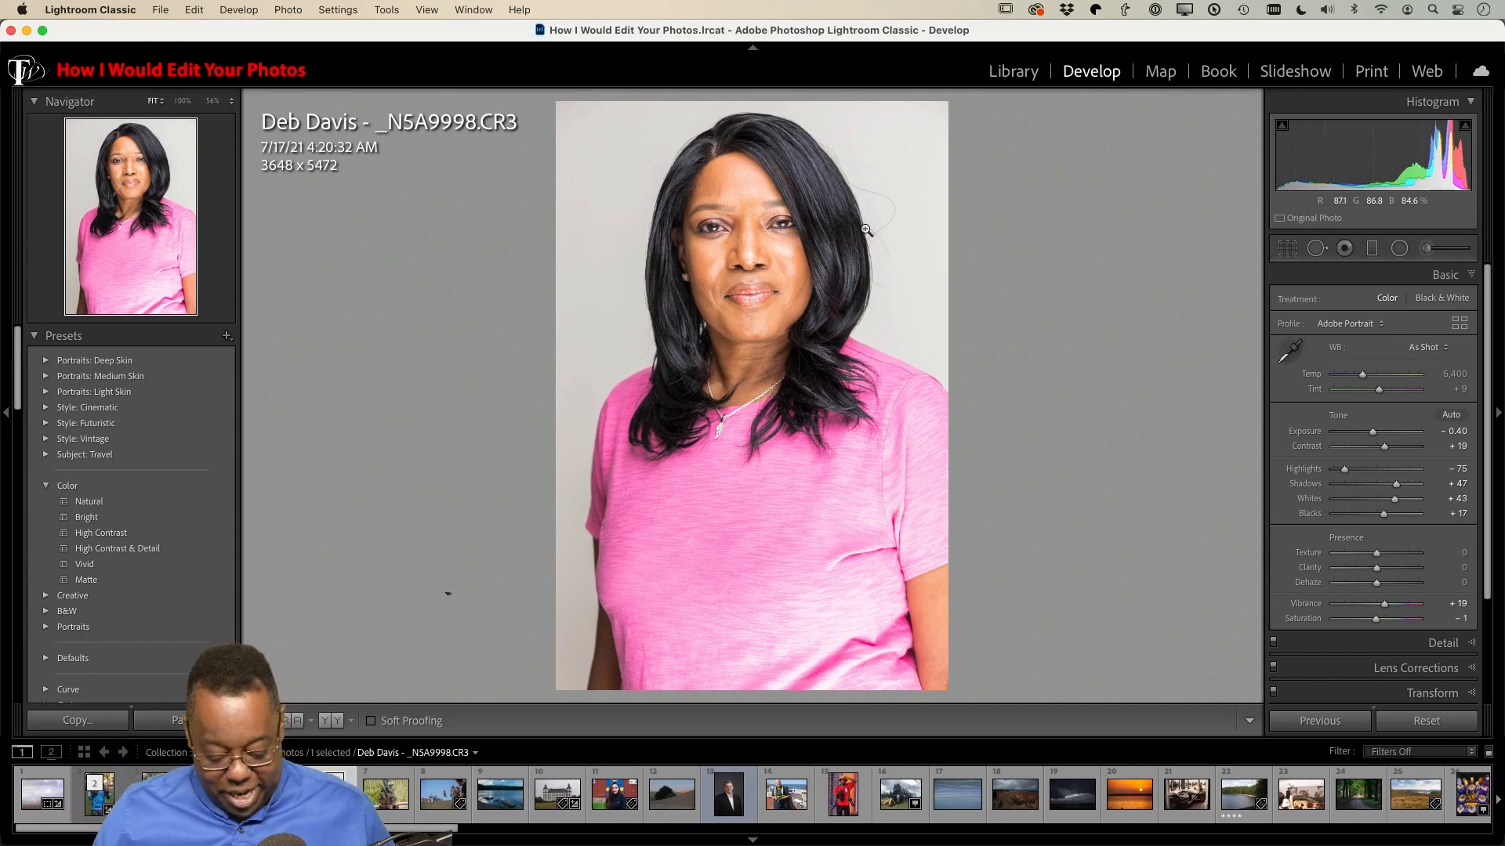
Step: Correct the portrait's white balance by sampling the plain gray backdrop beside the subject's arm with the White Balance Selector
{"action": "left_click", "coordinate": [877, 230]}
{"action": "left_click", "coordinate": [876, 230]}
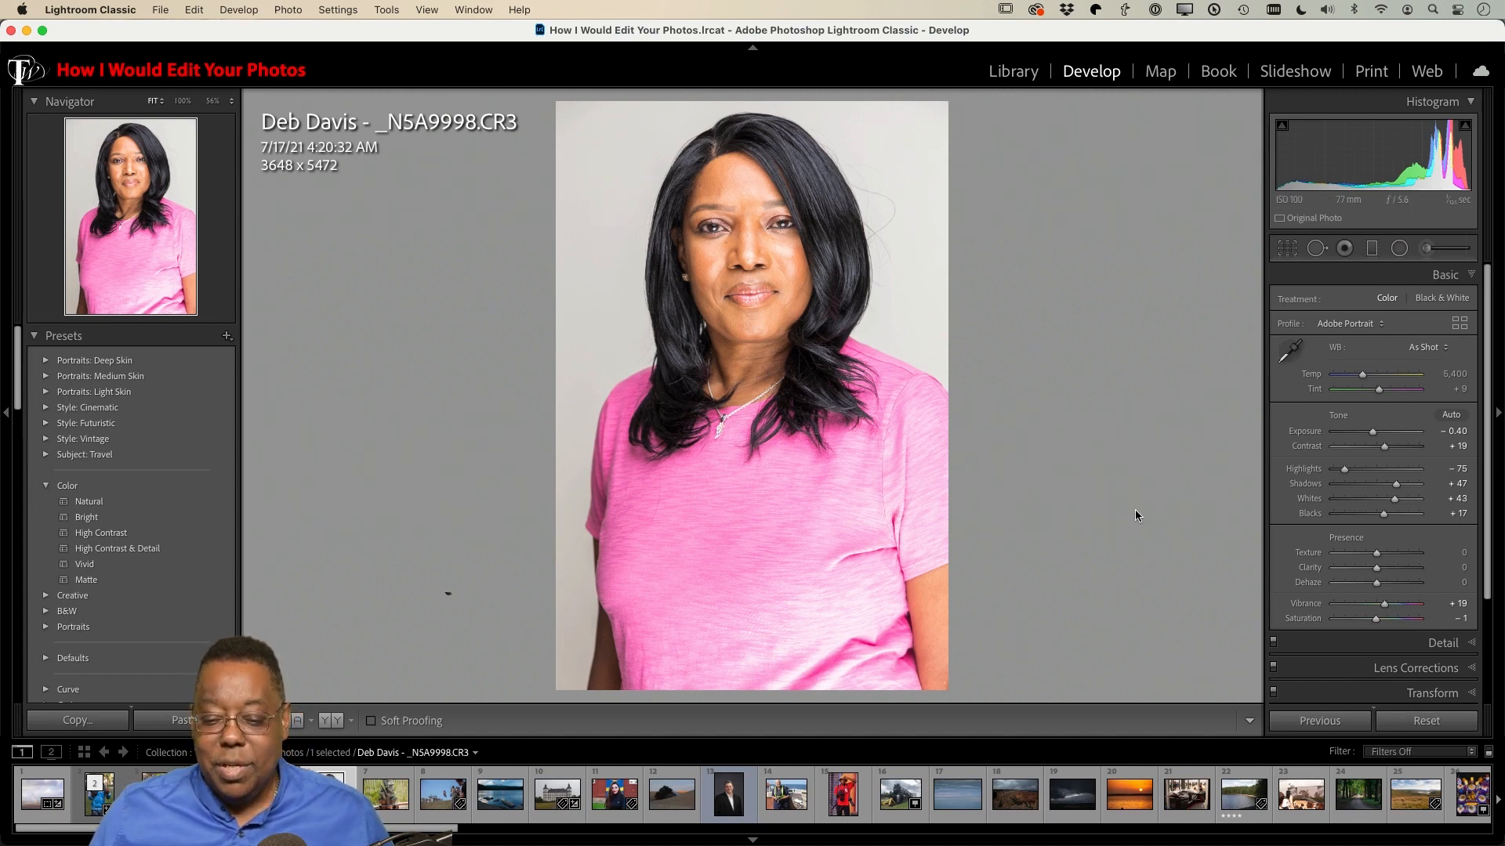
{"action": "left_click", "coordinate": [1290, 351]}
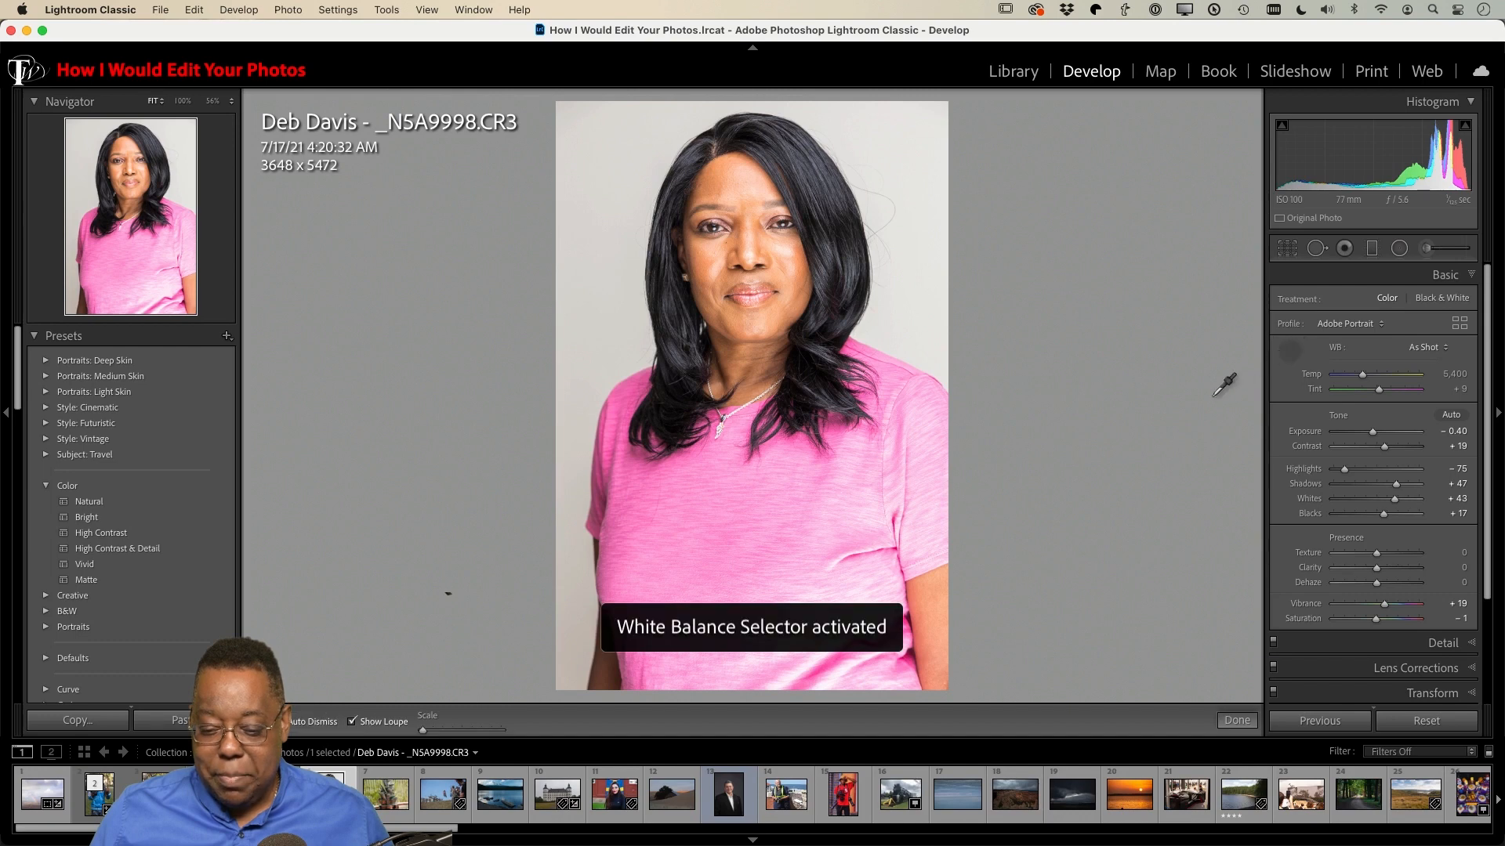
{"action": "left_click", "coordinate": [569, 578]}
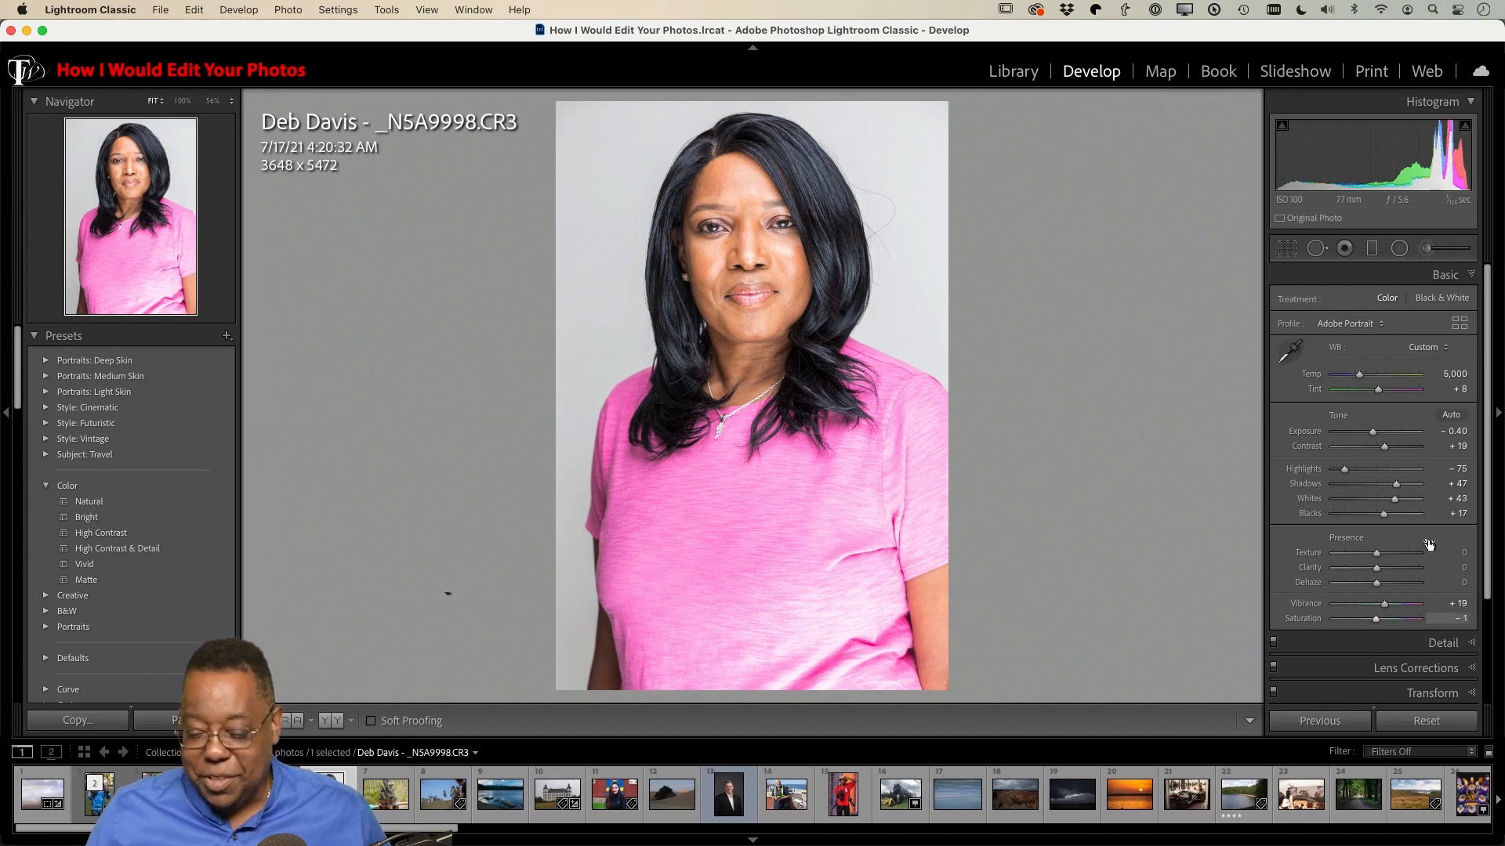
Step: Show the portrait's sharpening settings and apply the Sharpen - Faces preset from the Classic - General group
{"action": "scroll", "coordinate": [1394, 570], "scroll_direction": "down", "scroll_amount": 5}
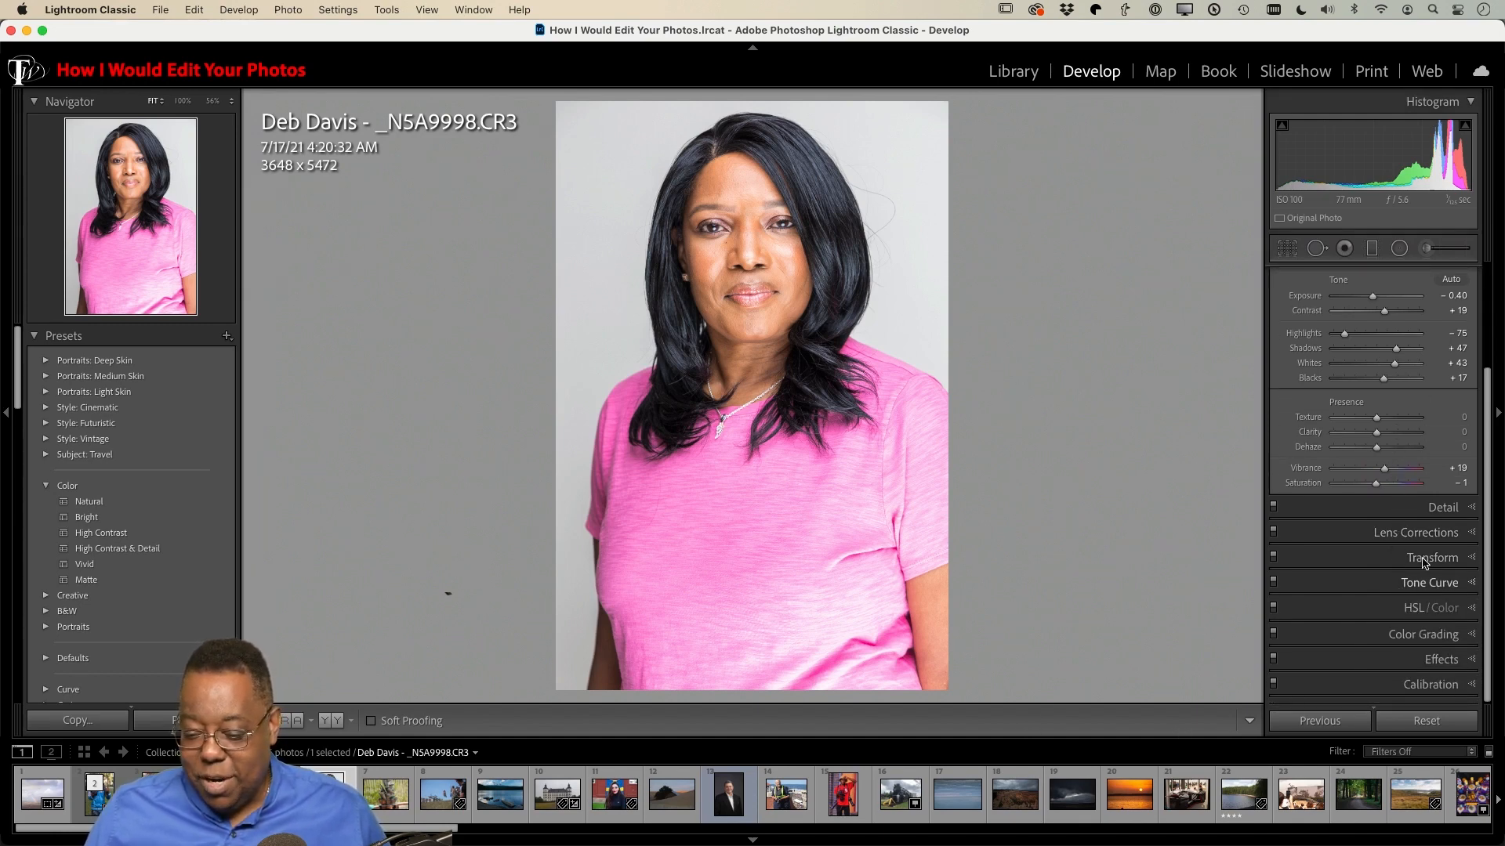
{"action": "left_click", "coordinate": [1430, 512]}
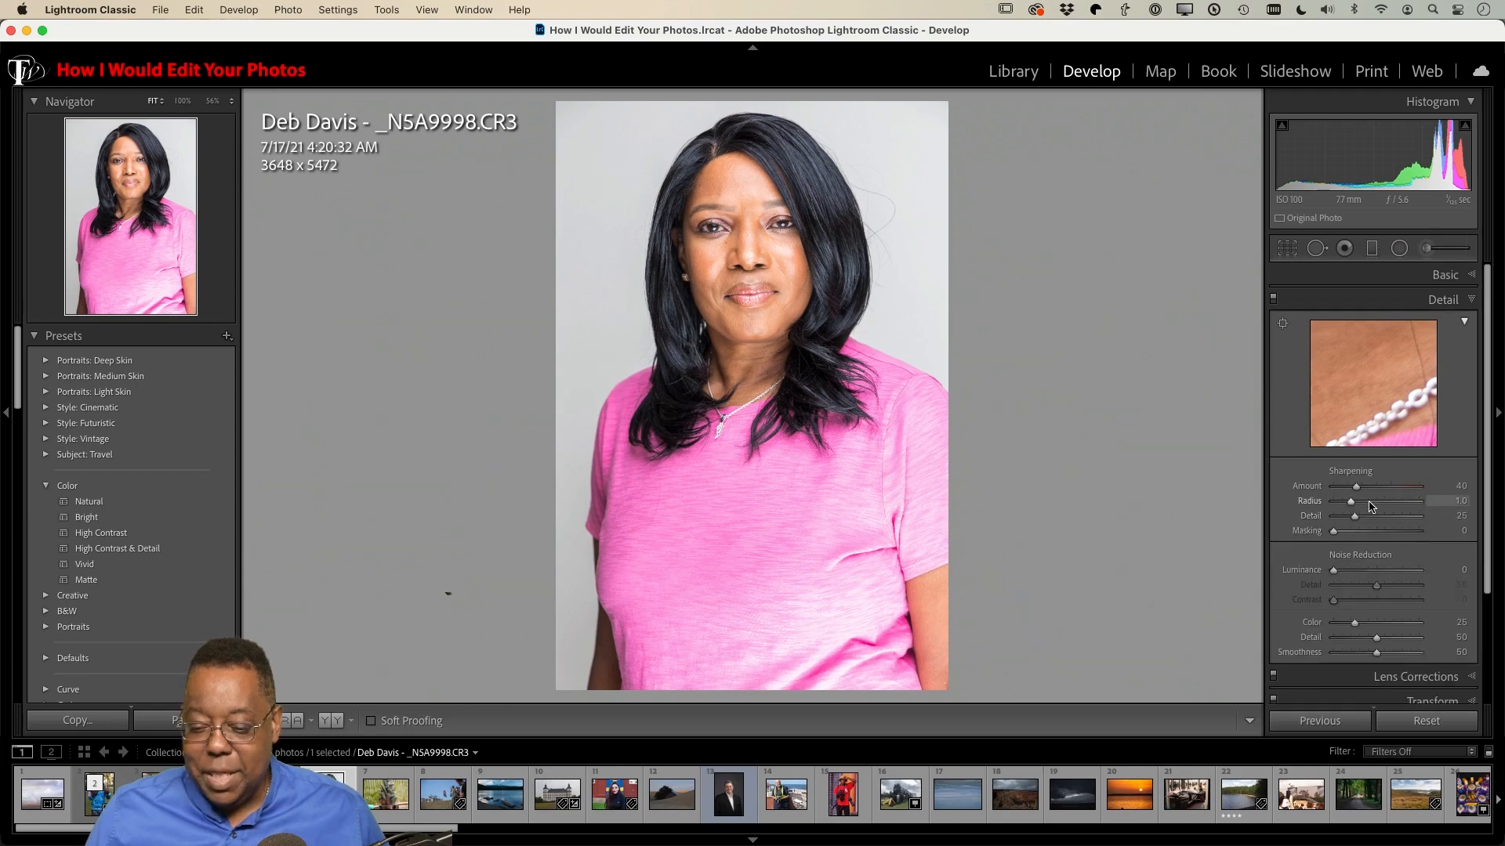
{"action": "key", "text": "alt"}
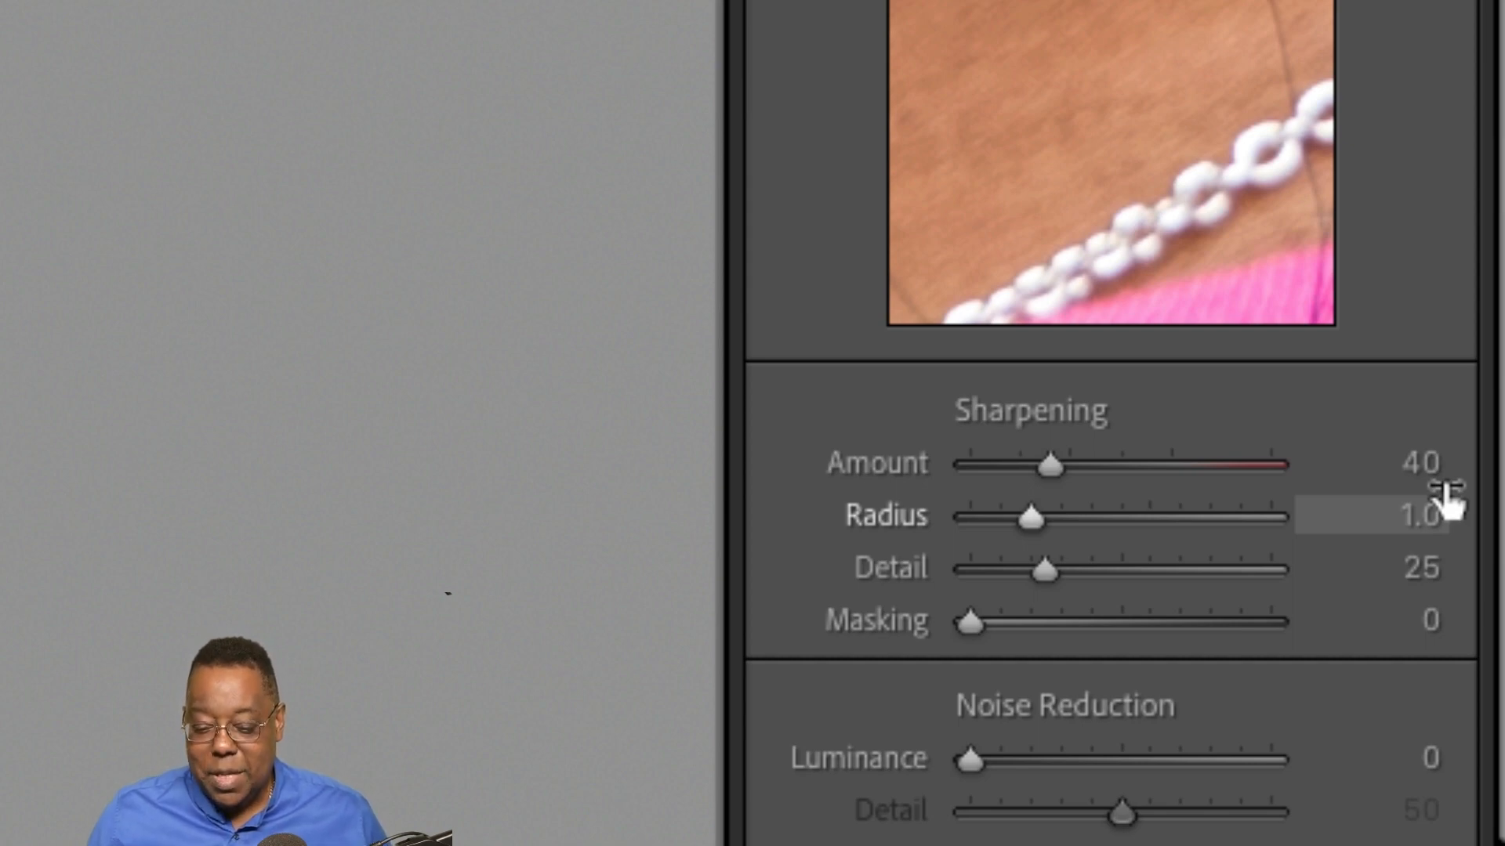
{"action": "key", "text": "alt"}
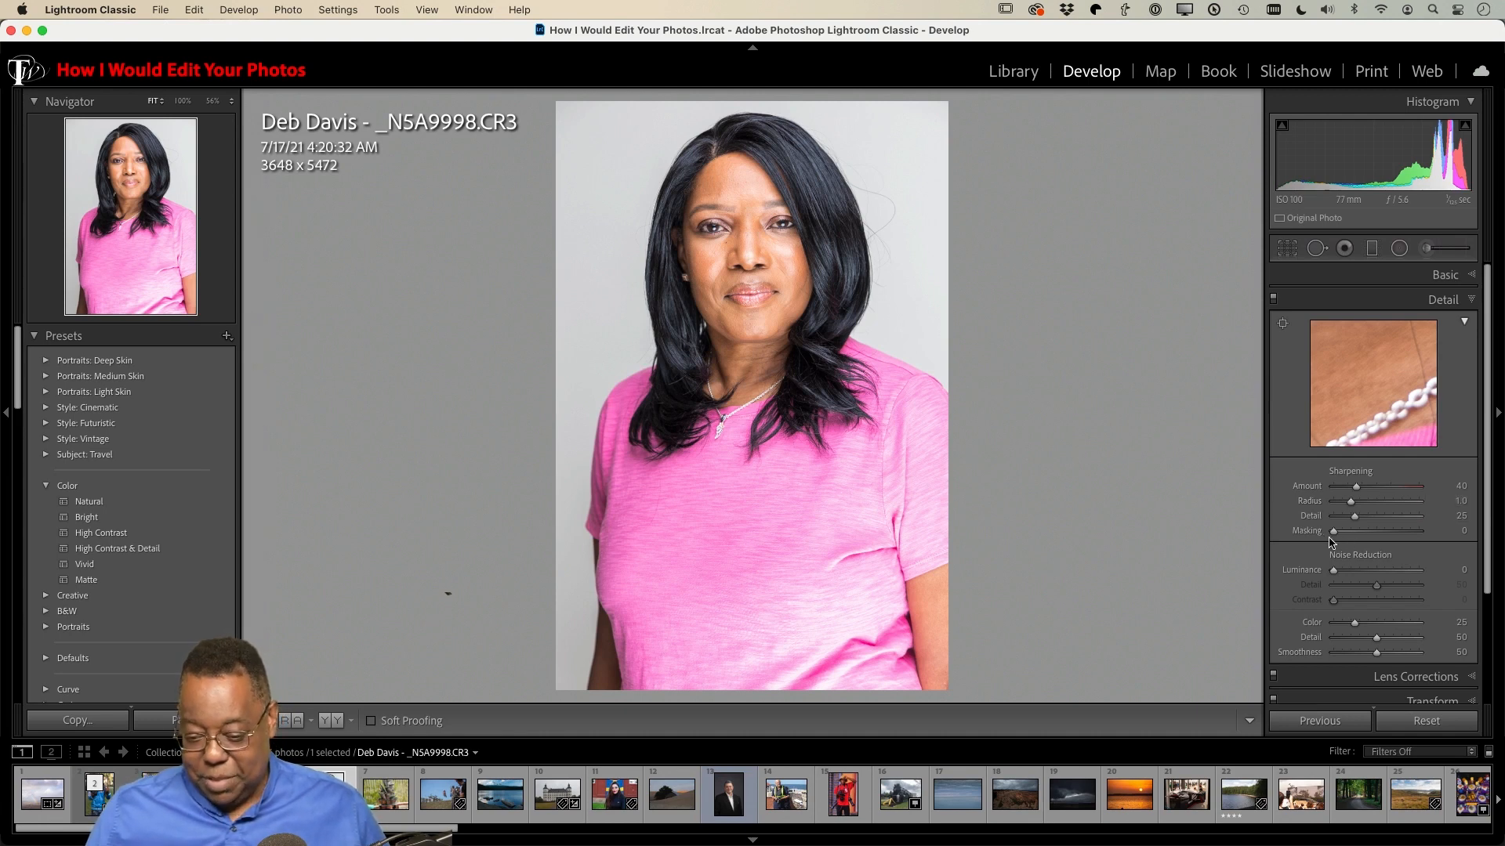
{"action": "mouse_move", "coordinate": [82, 563]}
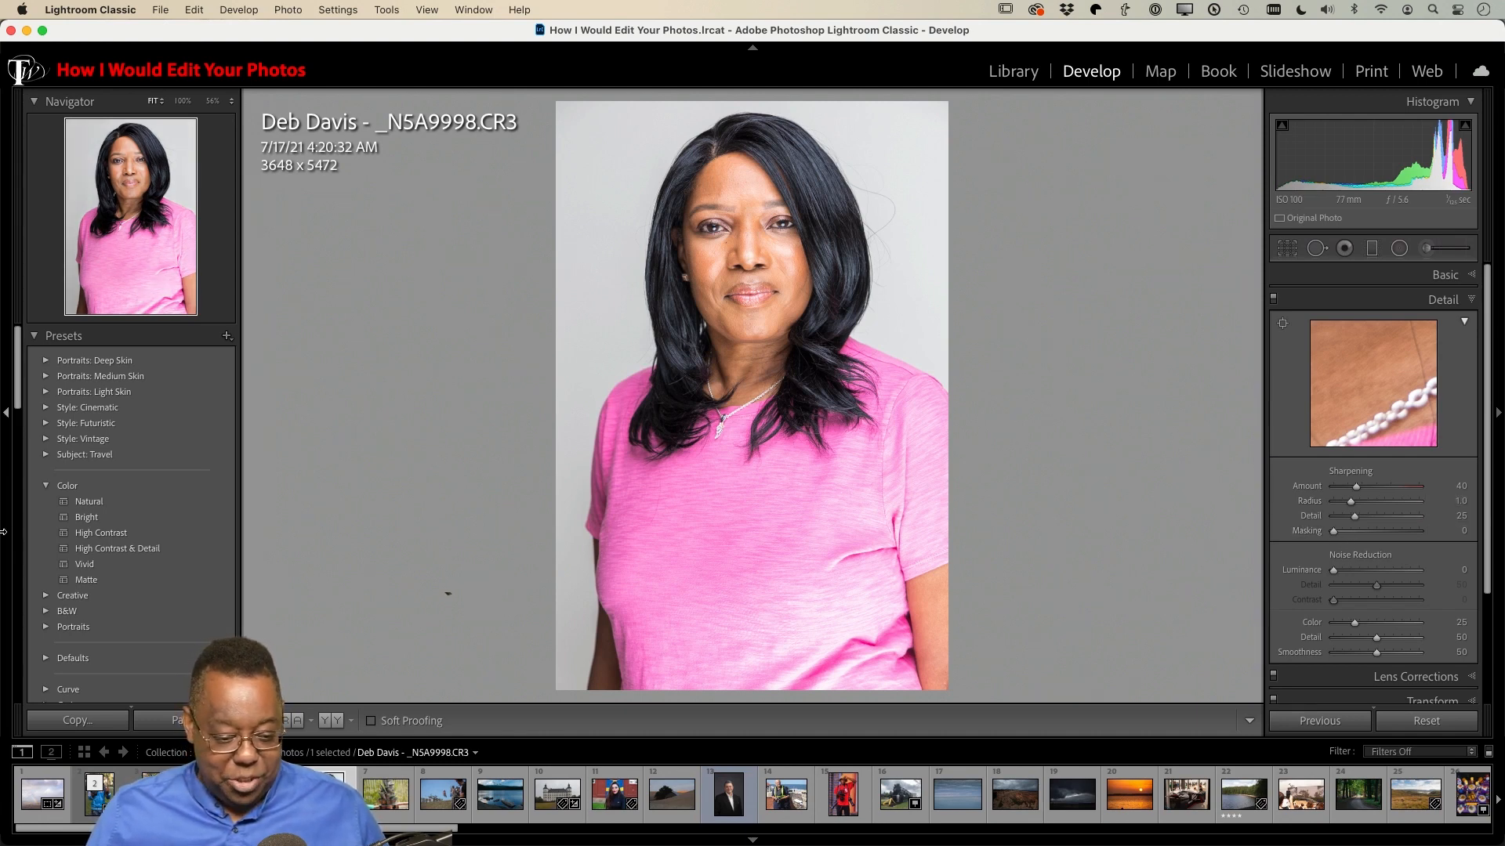
{"action": "scroll", "coordinate": [82, 563], "scroll_direction": "down", "scroll_amount": 4}
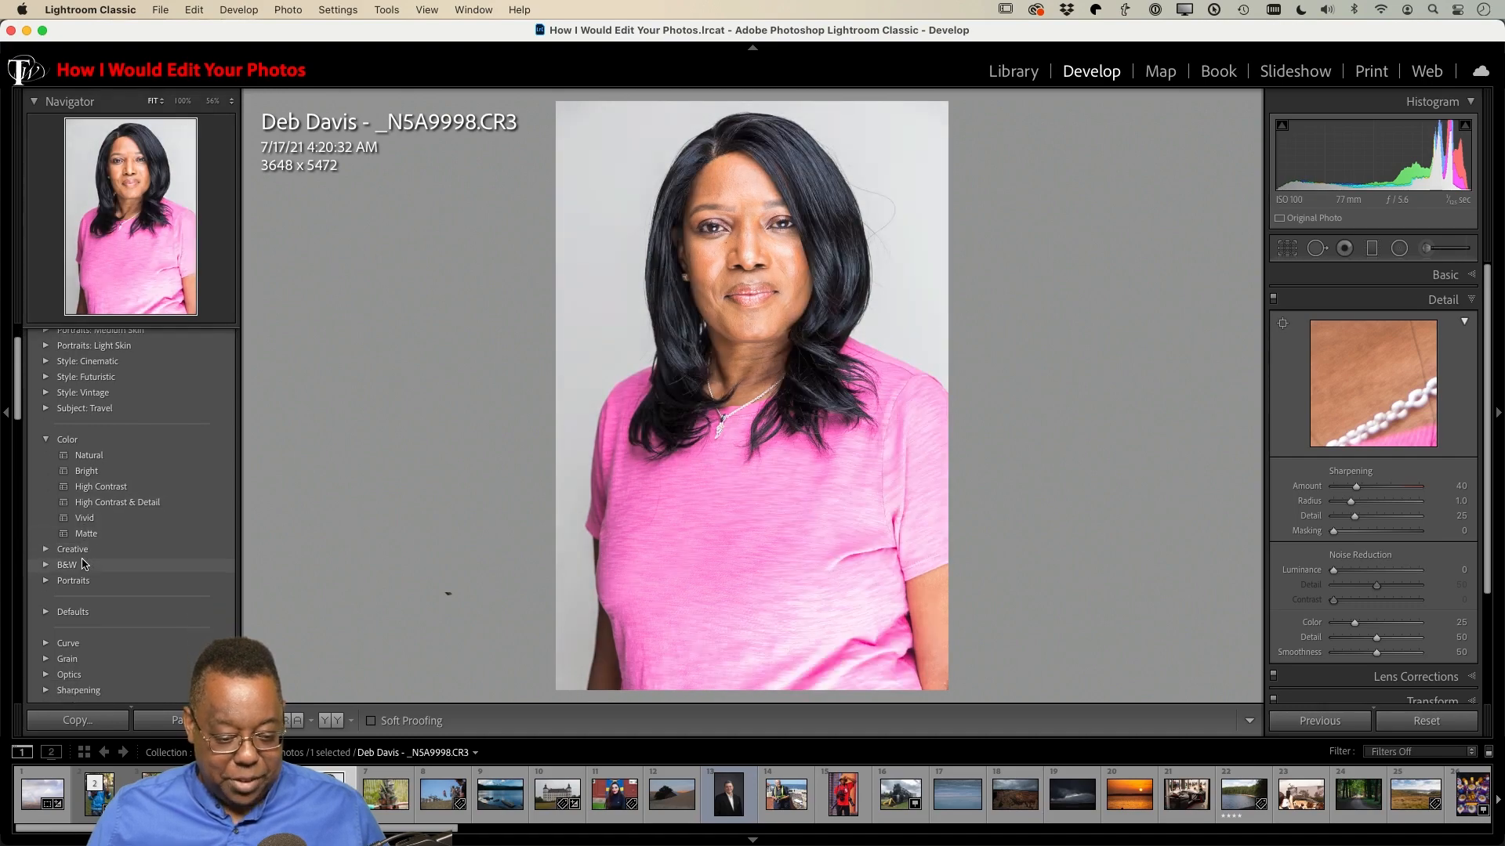
{"action": "scroll", "coordinate": [82, 563], "scroll_direction": "down", "scroll_amount": 1}
{"action": "scroll", "coordinate": [81, 564], "scroll_direction": "up", "scroll_amount": 5}
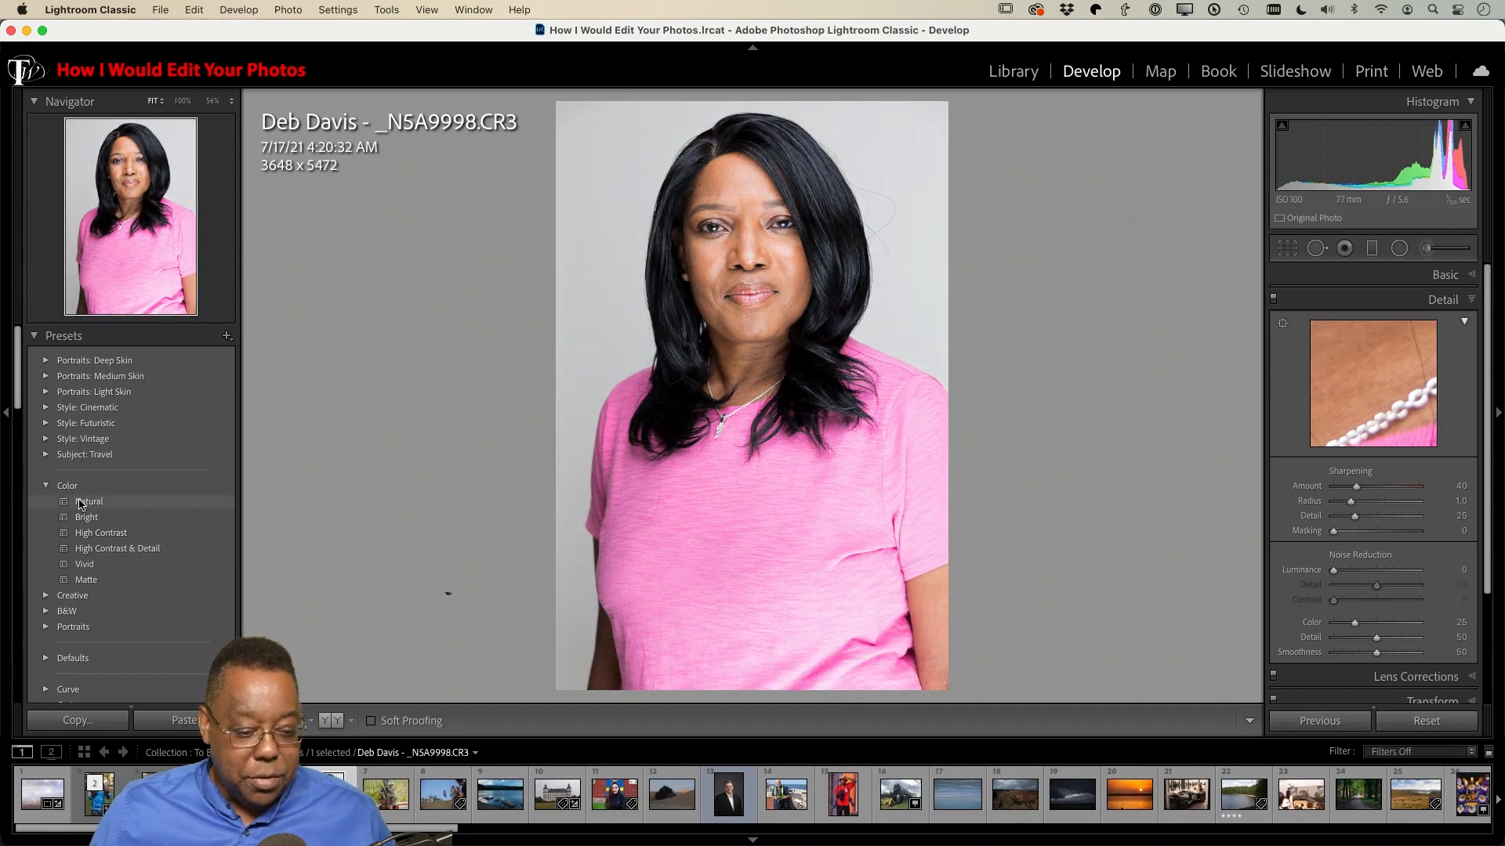
{"action": "scroll", "coordinate": [82, 504], "scroll_direction": "down", "scroll_amount": 15}
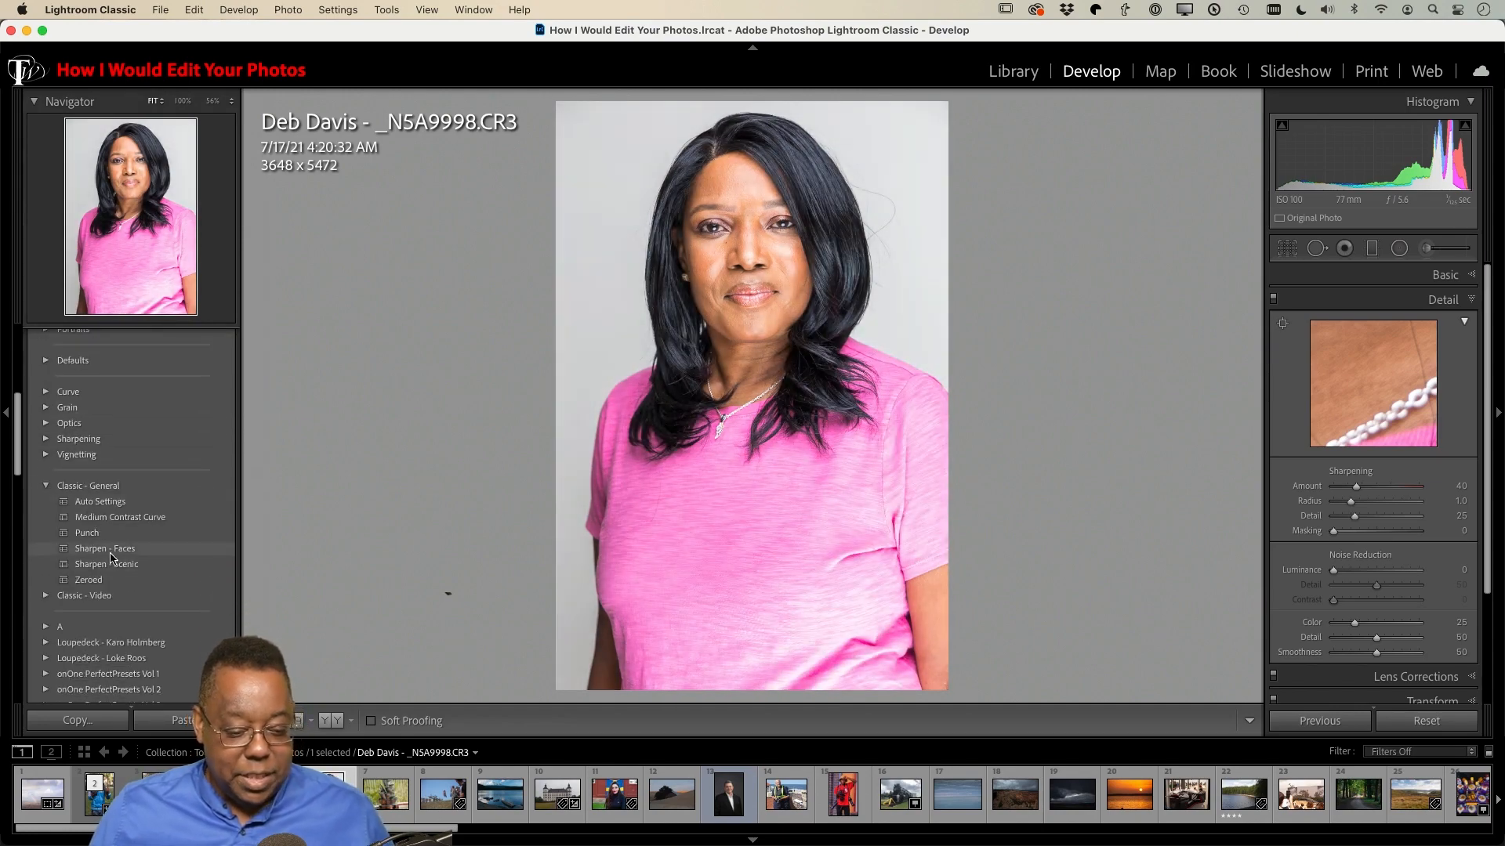
{"action": "left_click", "coordinate": [112, 551]}
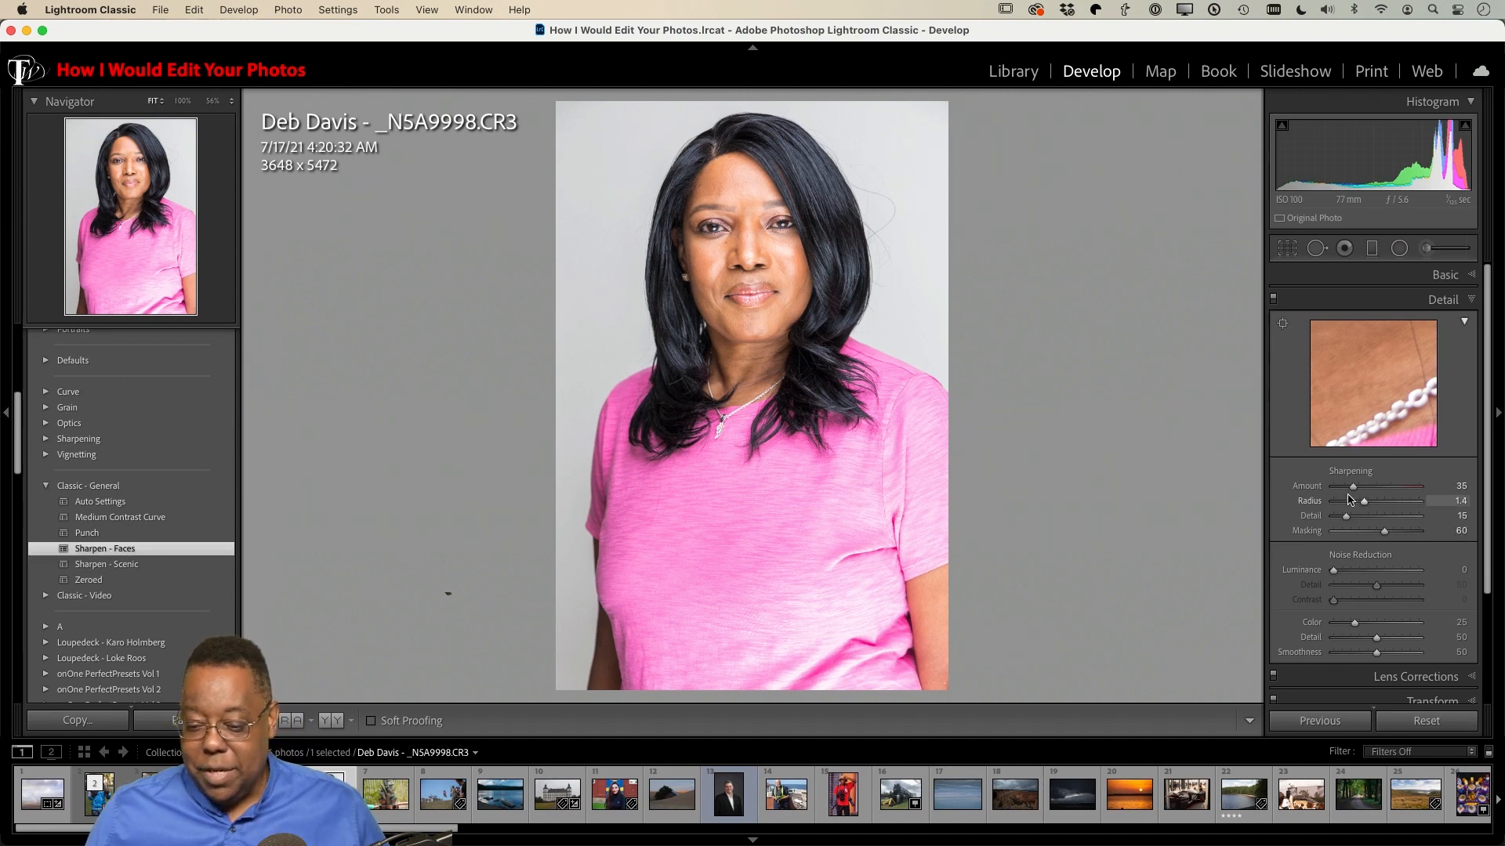
Step: Set the sharpening Amount to 40 and, using the black-and-white mask preview, set Masking to 84
{"action": "left_click_drag", "start_coordinate": [1354, 491], "coordinate": [1358, 492]}
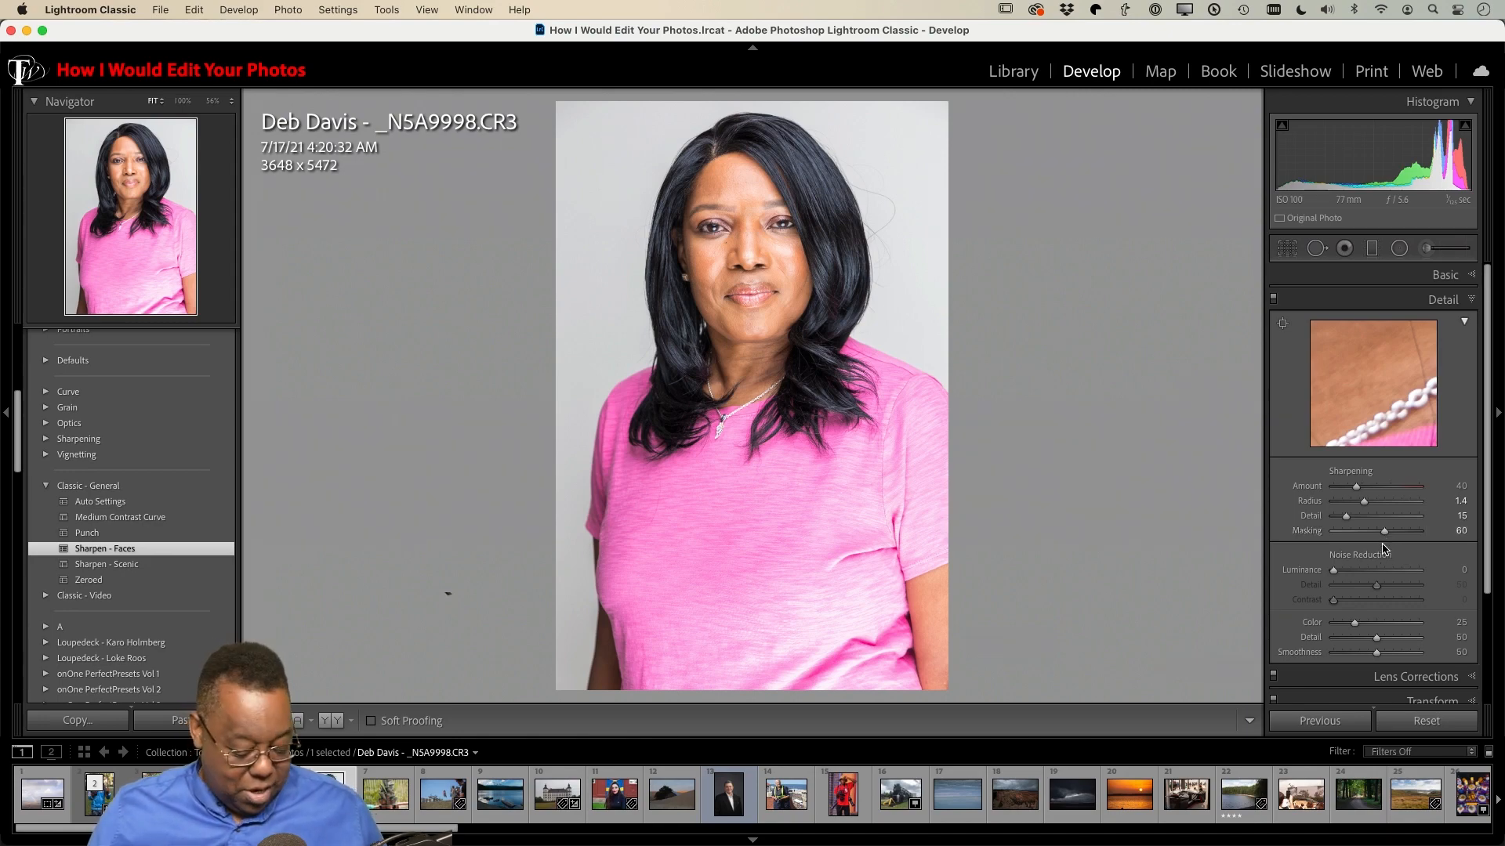
{"action": "key", "text": "alt"}
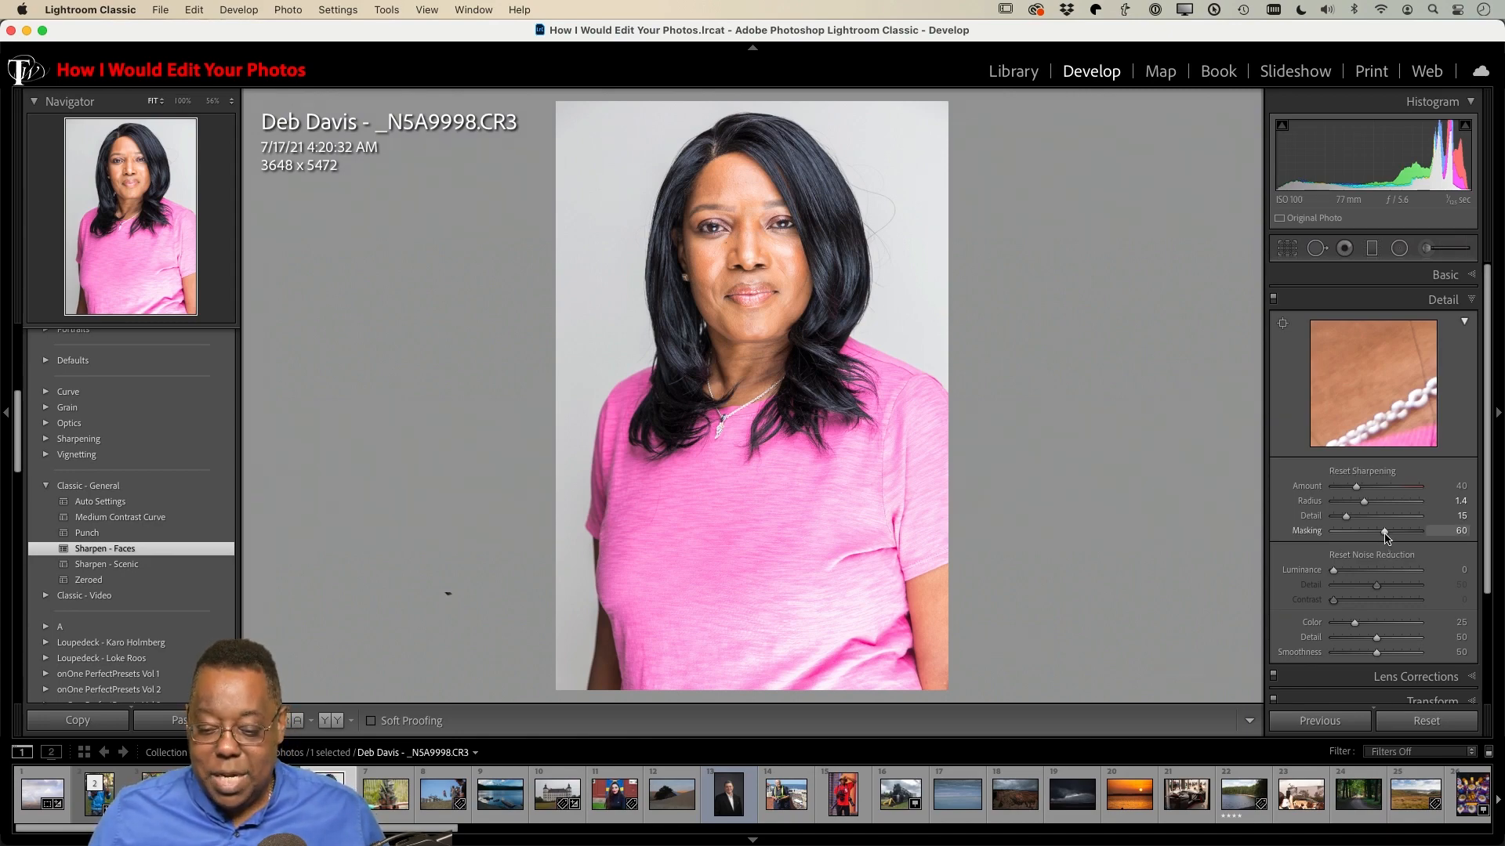
{"action": "left_click", "coordinate": [1385, 533], "text": "alt"}
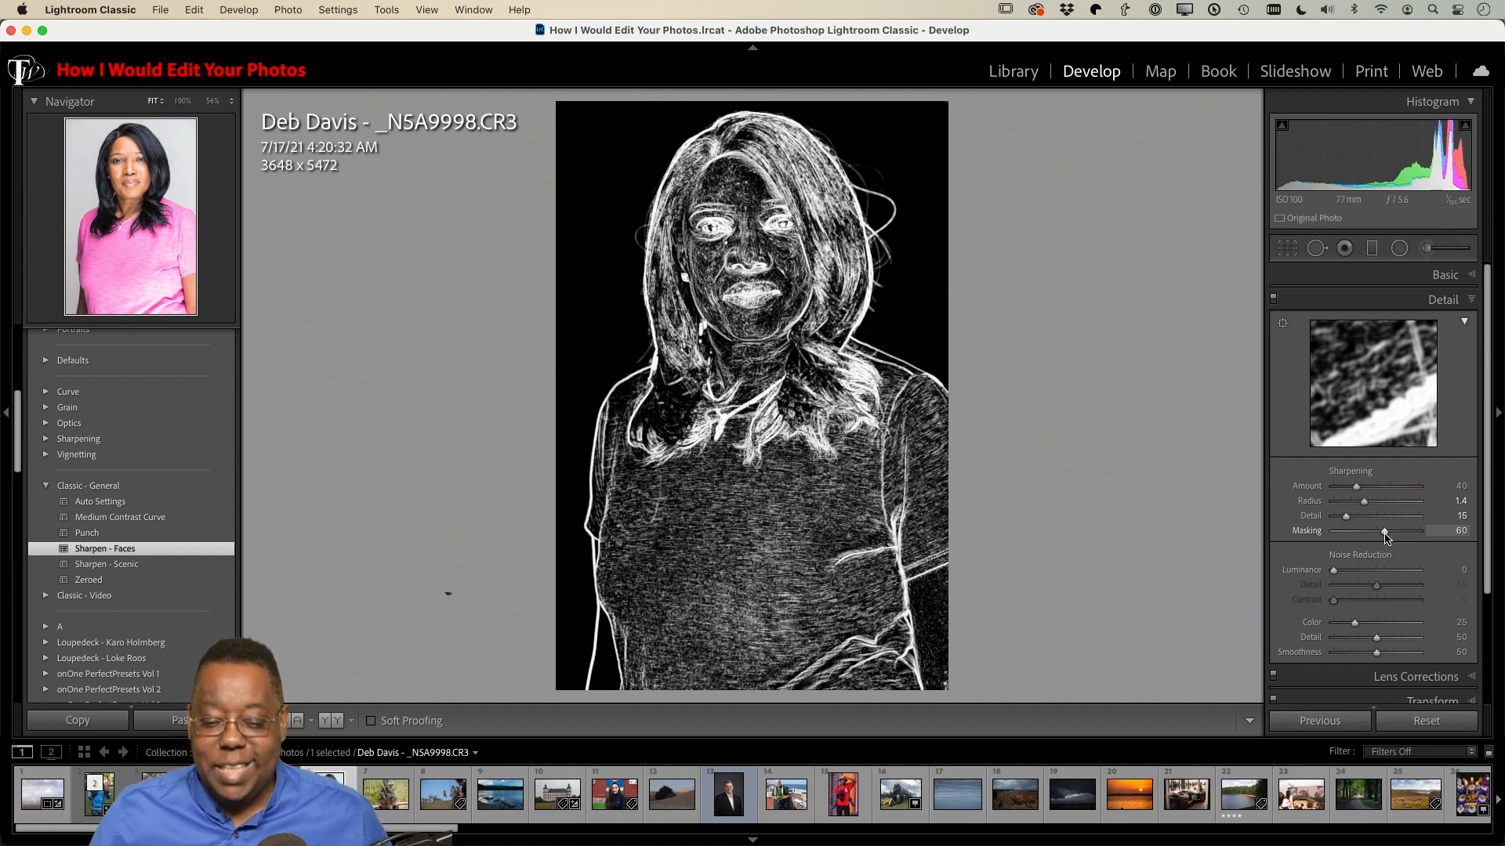
{"action": "left_click_drag", "start_coordinate": [1385, 536], "coordinate": [1410, 536]}
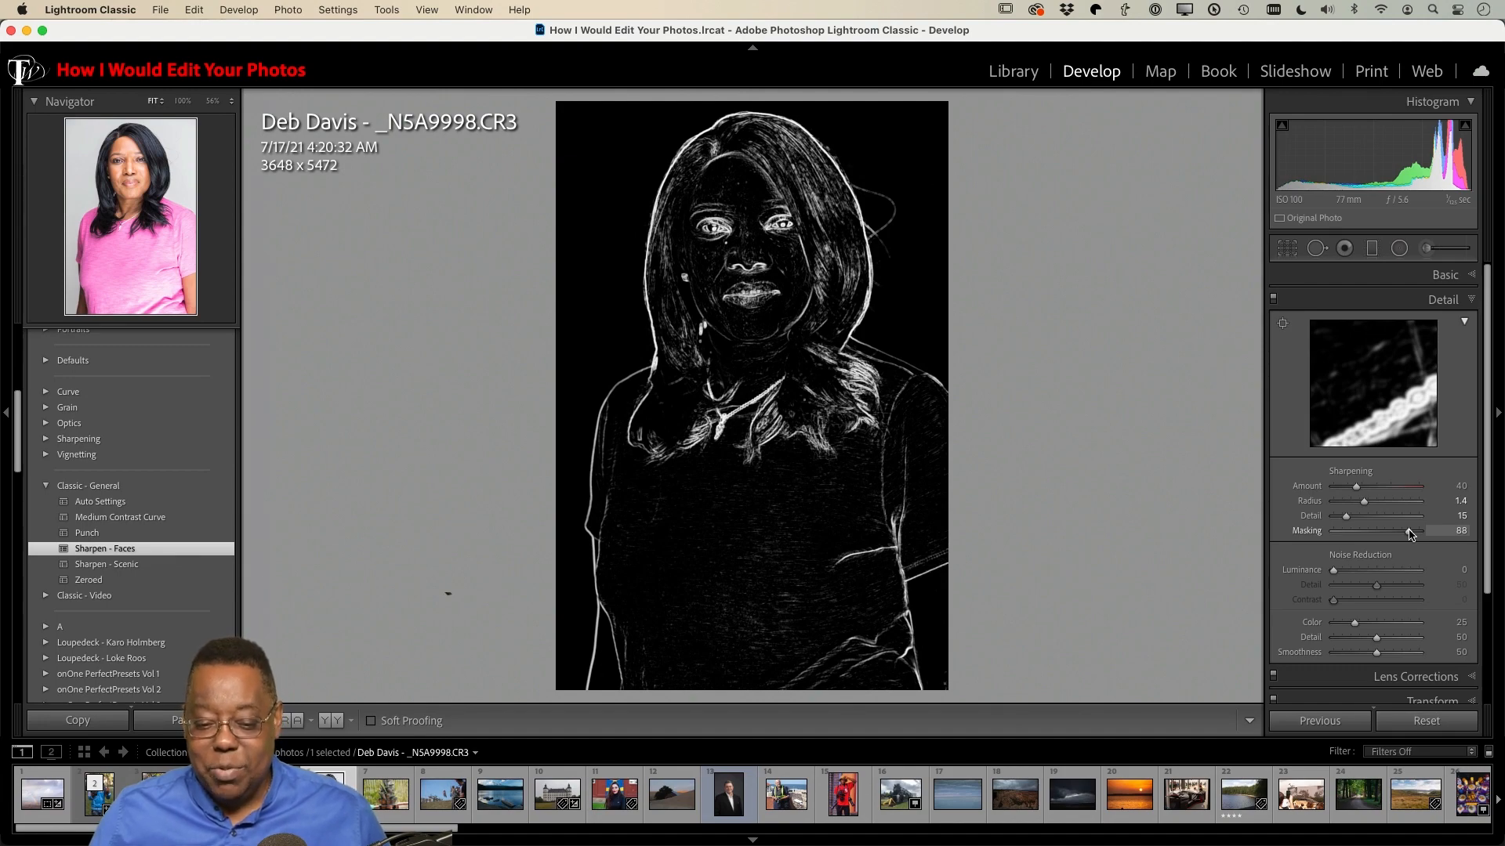
{"action": "left_click_drag", "start_coordinate": [1410, 535], "coordinate": [1307, 553]}
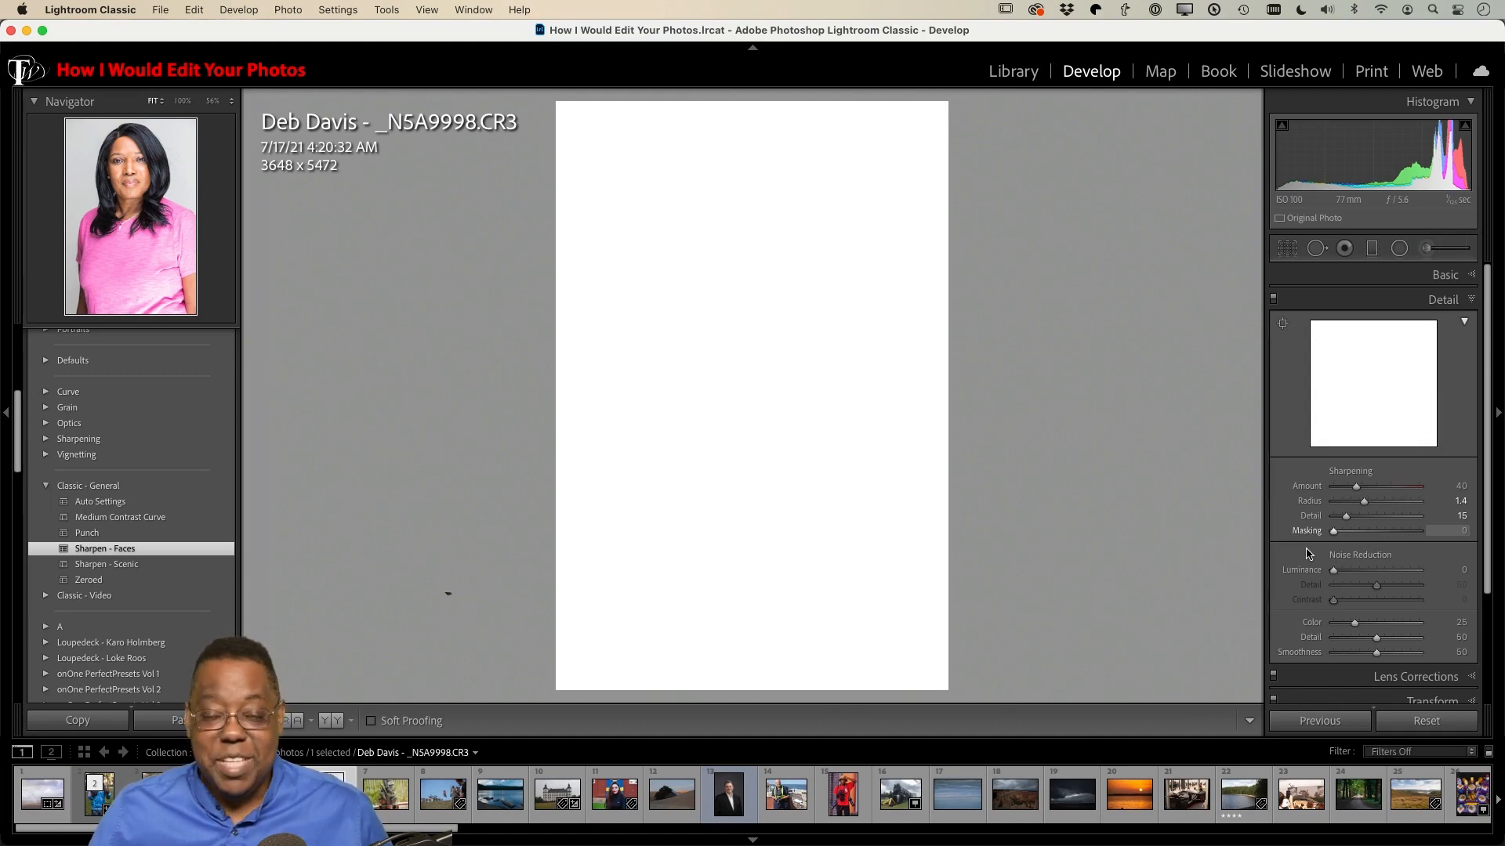
{"action": "left_click_drag", "start_coordinate": [1307, 553], "coordinate": [1406, 538]}
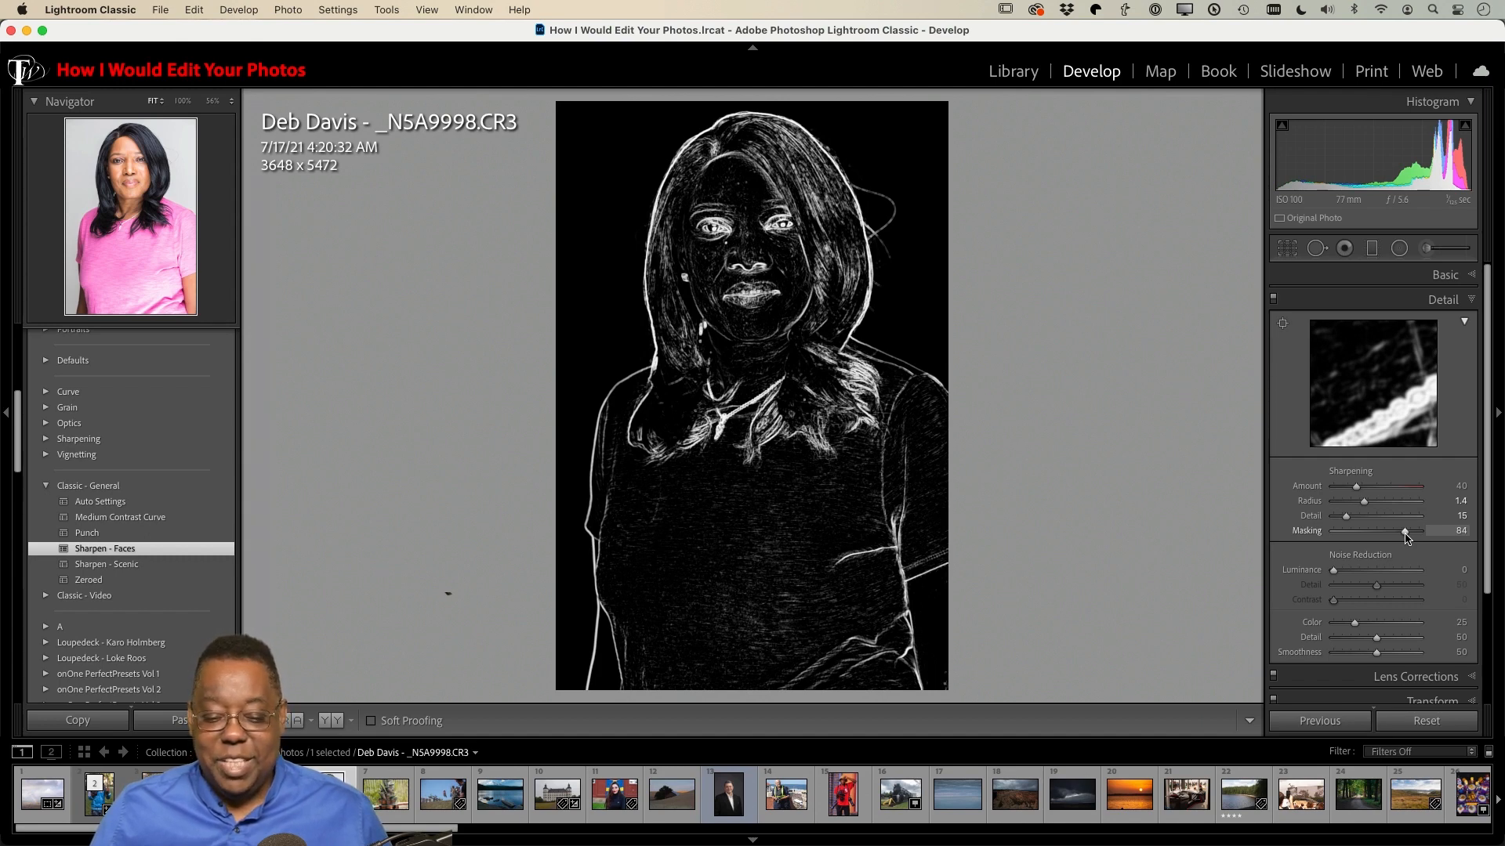
{"action": "left_click_drag", "start_coordinate": [1407, 535], "coordinate": [1406, 538]}
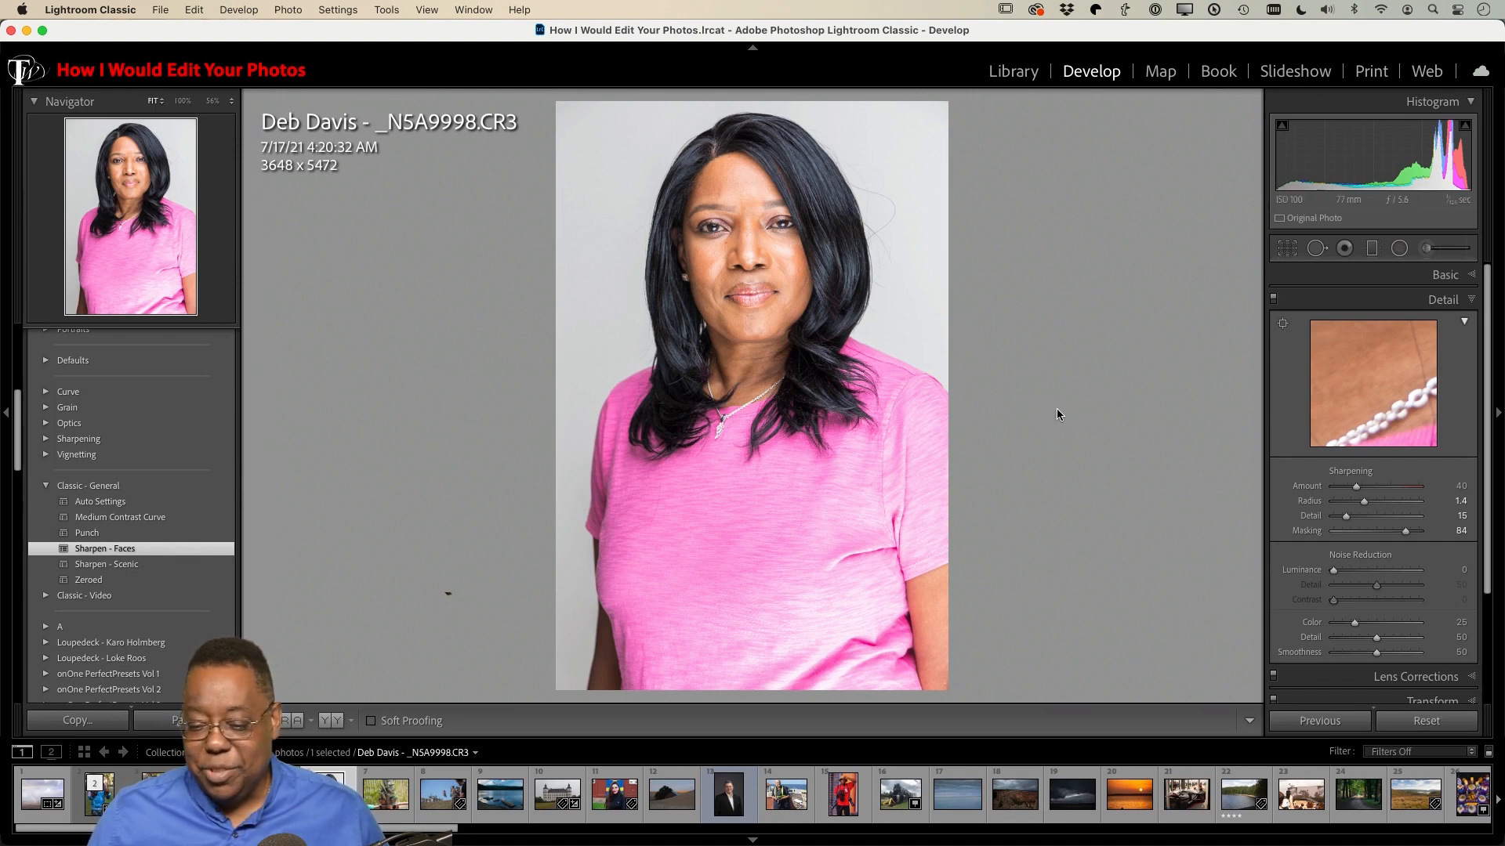
Step: Darken the pink shirt and arms with an Adjustment Brush mask, setting its Exposure to −0.58
{"action": "left_click", "coordinate": [1436, 250]}
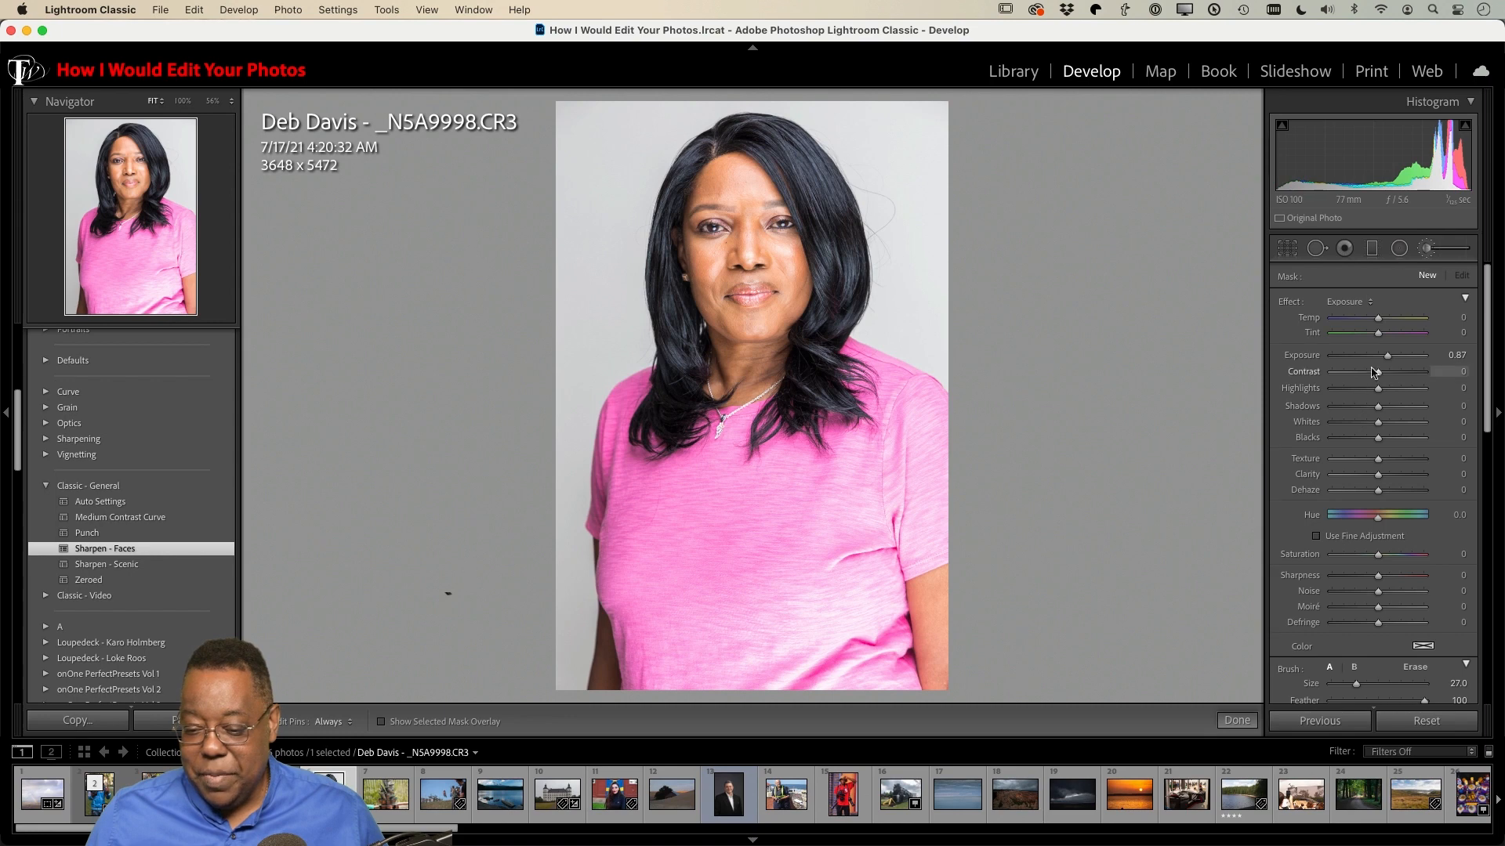
{"action": "left_click_drag", "start_coordinate": [1387, 357], "coordinate": [1365, 366]}
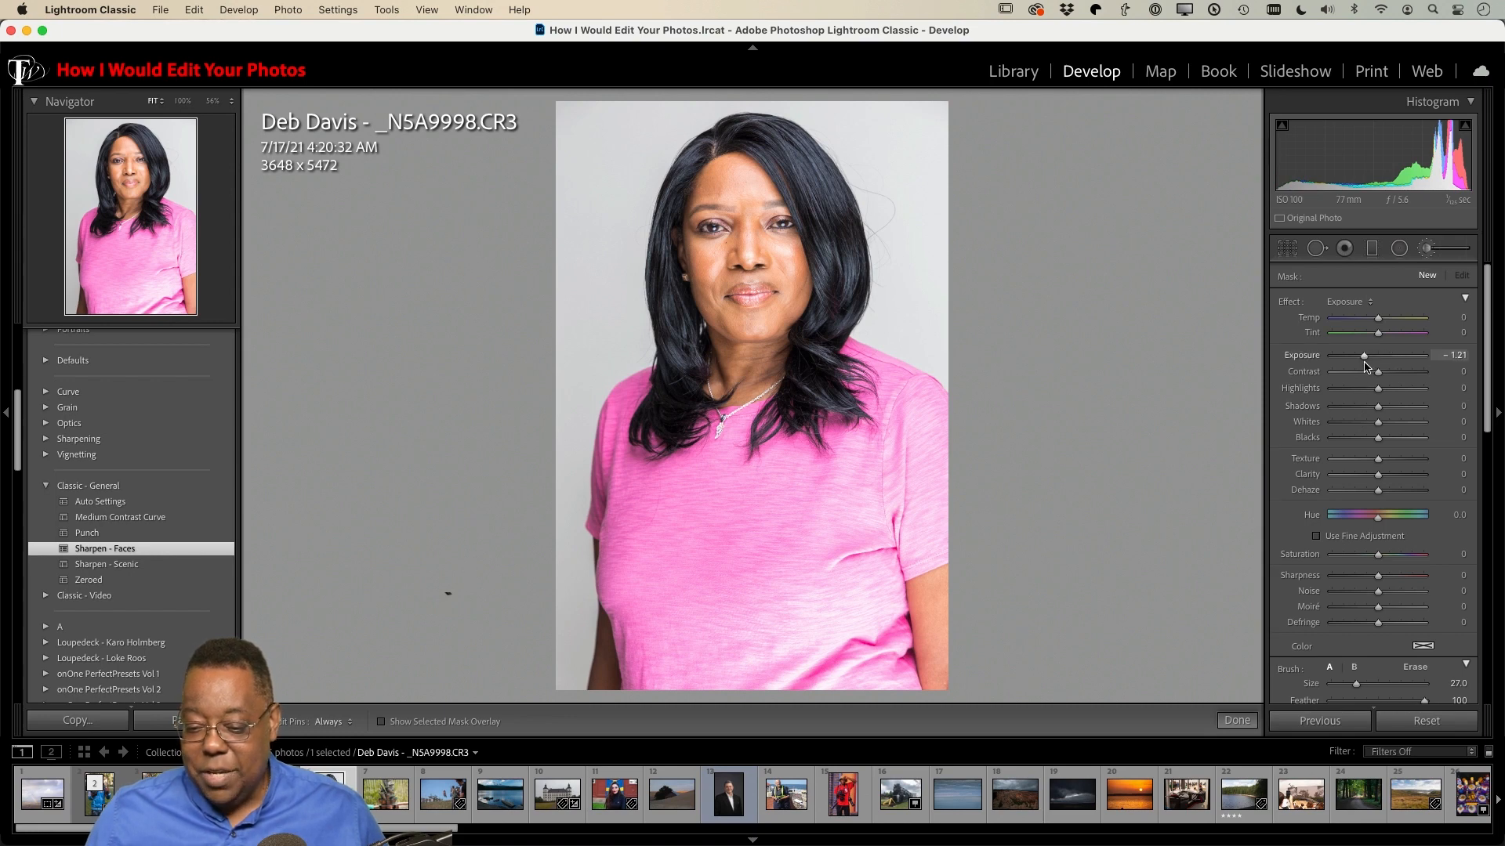
{"action": "key", "text": "h"}
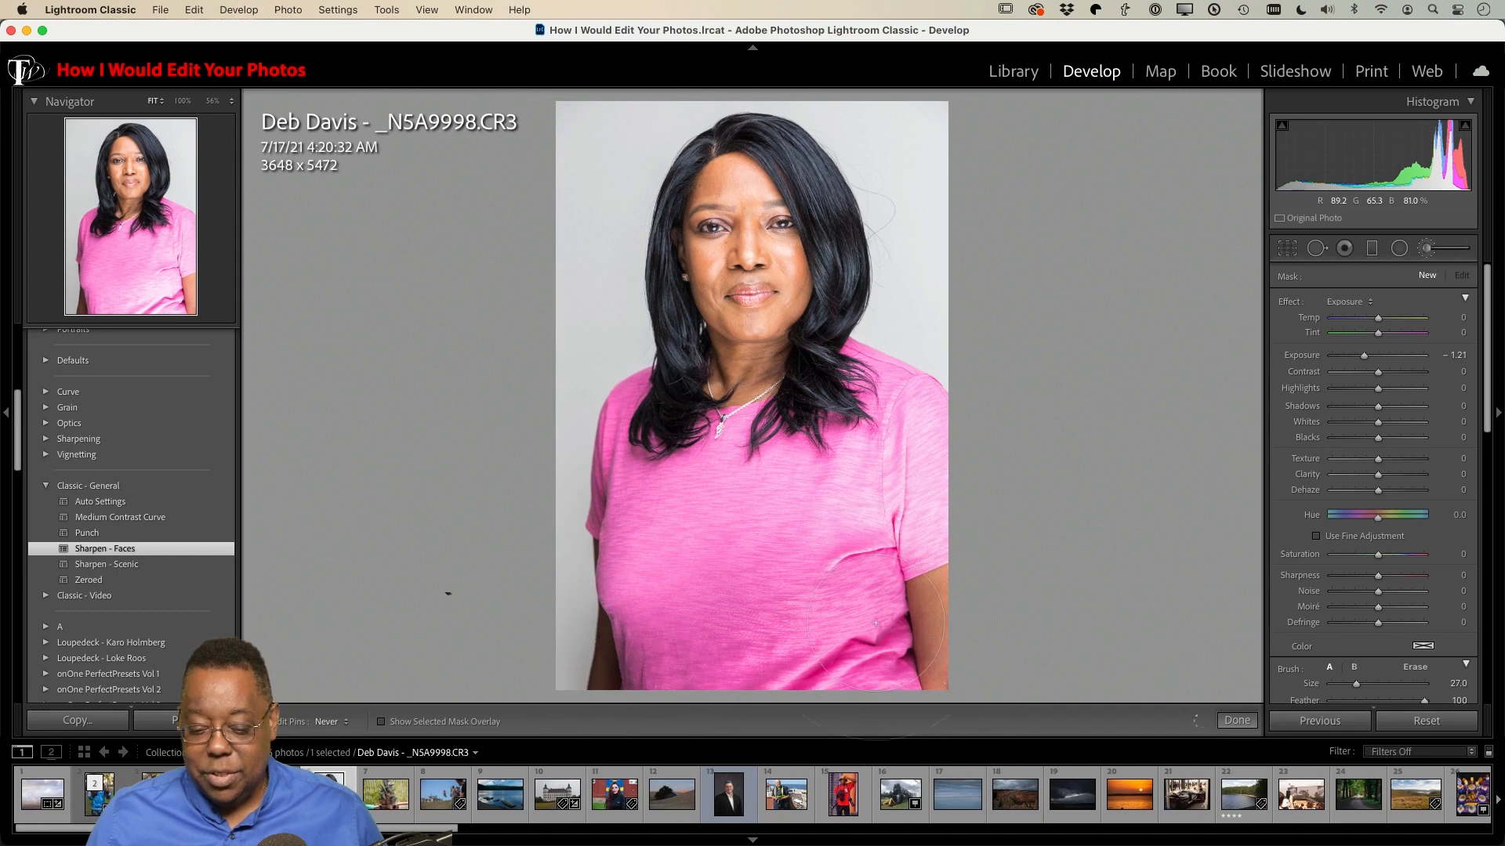
{"action": "key", "text": "h"}
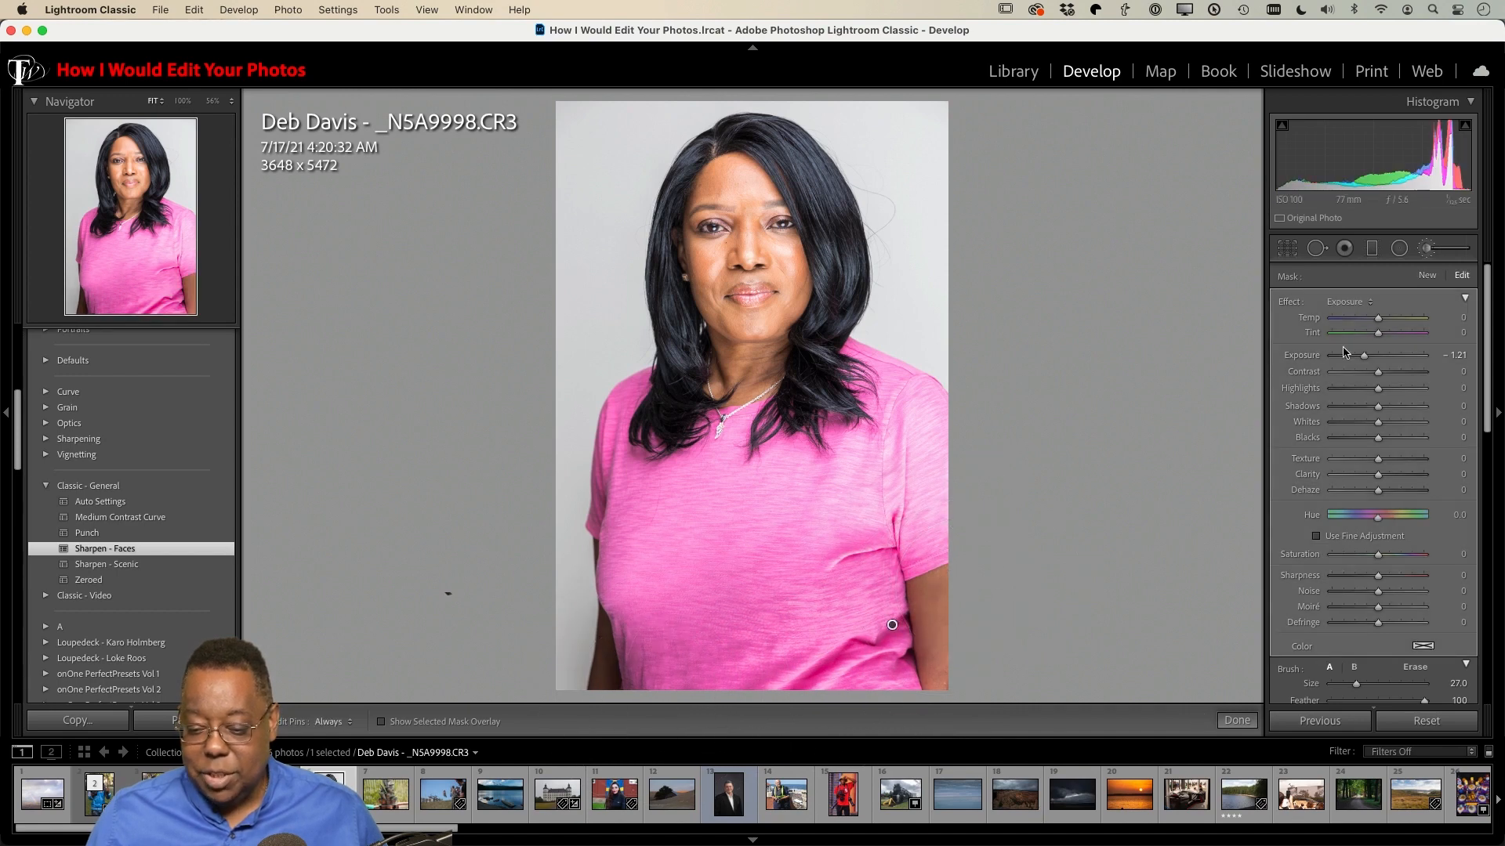
{"action": "mouse_move", "coordinate": [1364, 358]}
{"action": "left_mouse_down"}
{"action": "mouse_move", "coordinate": [1383, 358]}
{"action": "mouse_move", "coordinate": [1370, 370]}
{"action": "left_mouse_up"}
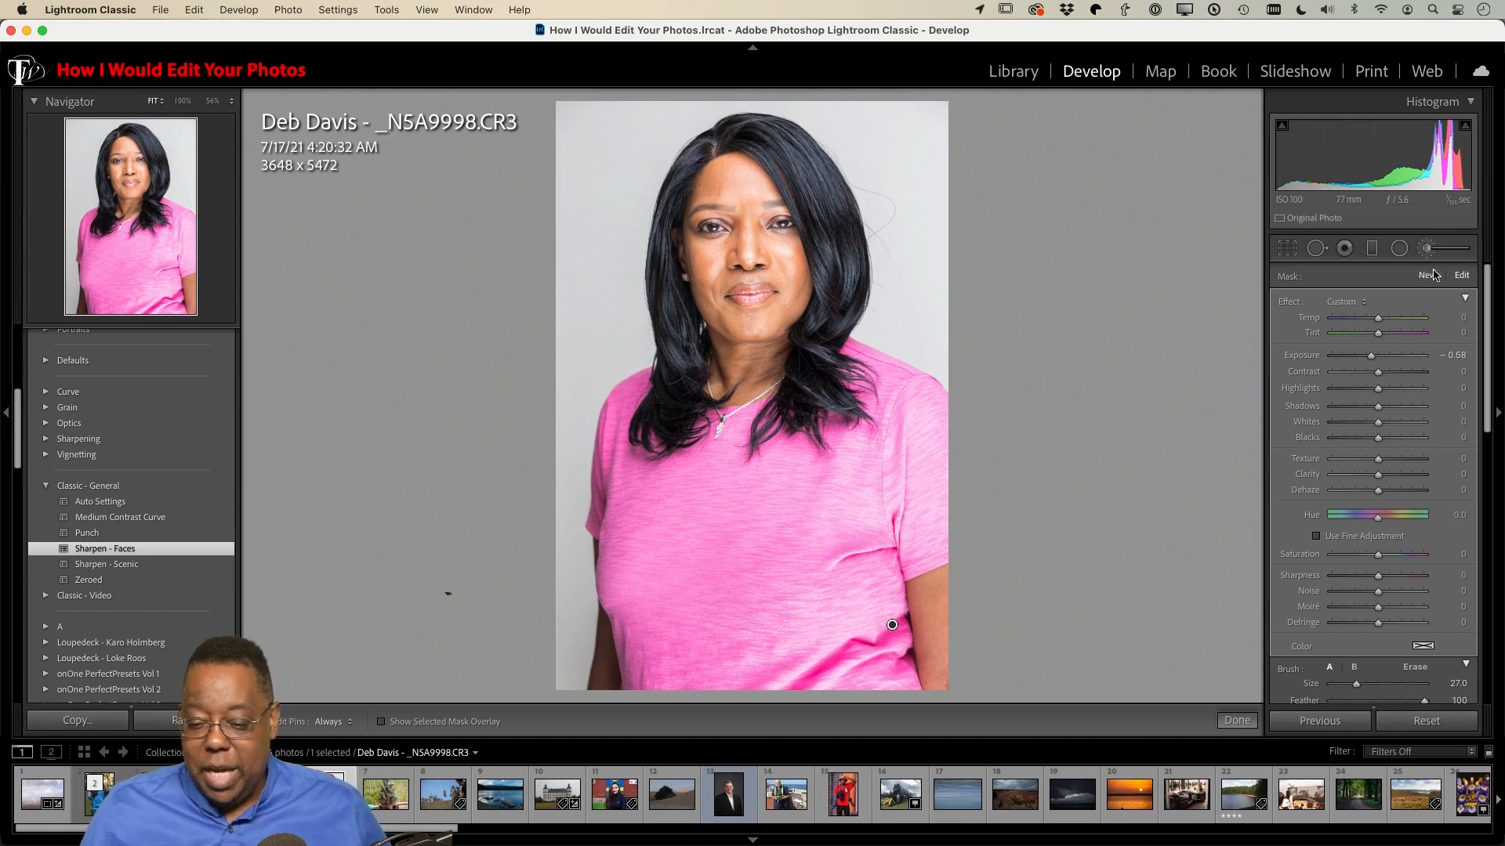
{"action": "left_click", "coordinate": [1427, 249]}
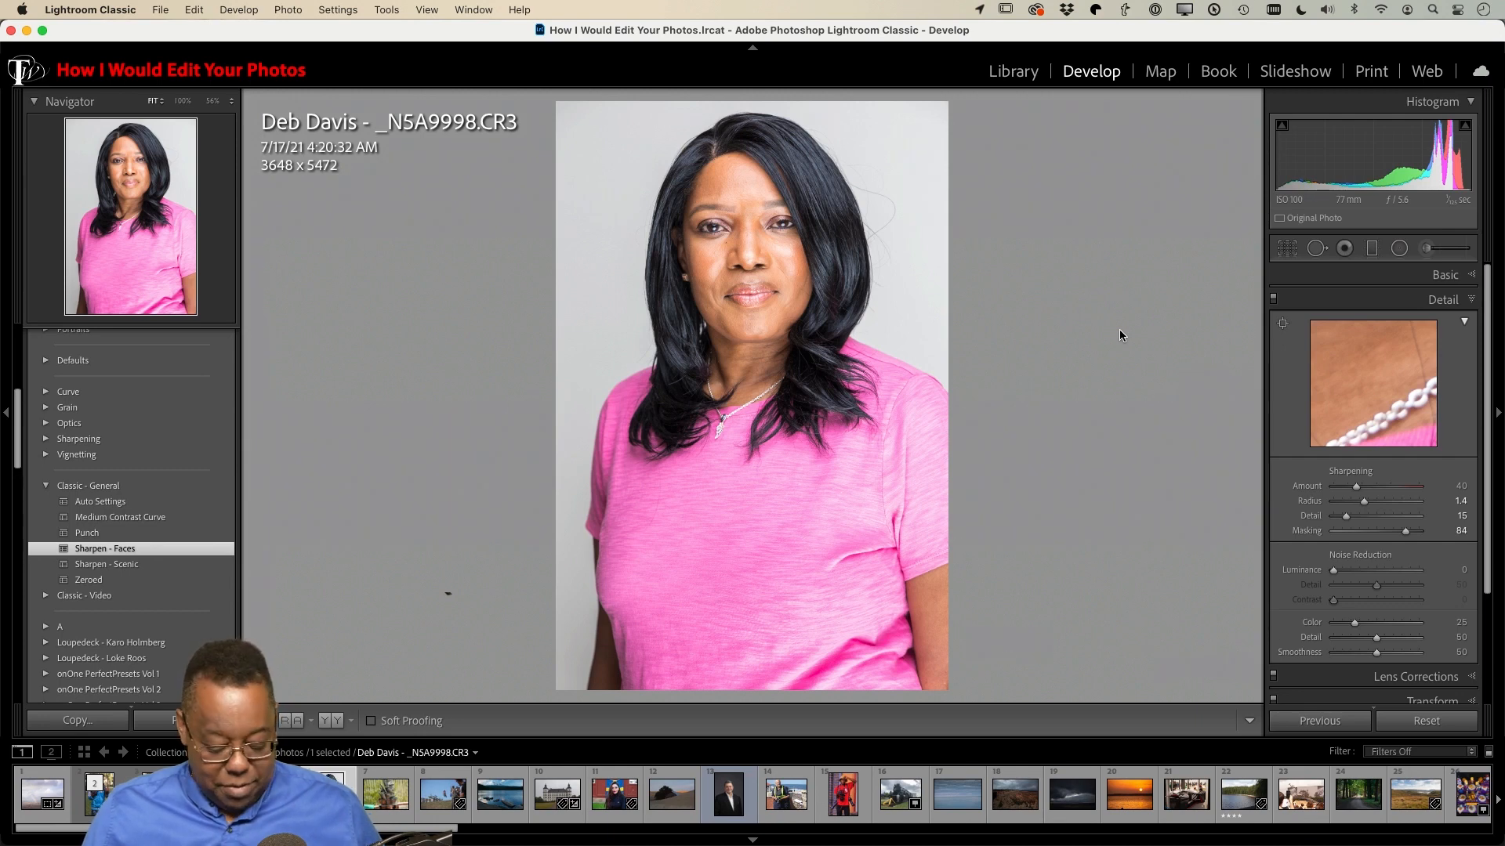
Step: Open the adjusted portrait in Photoshop and duplicate its Background layer
{"action": "key", "text": "super+e"}
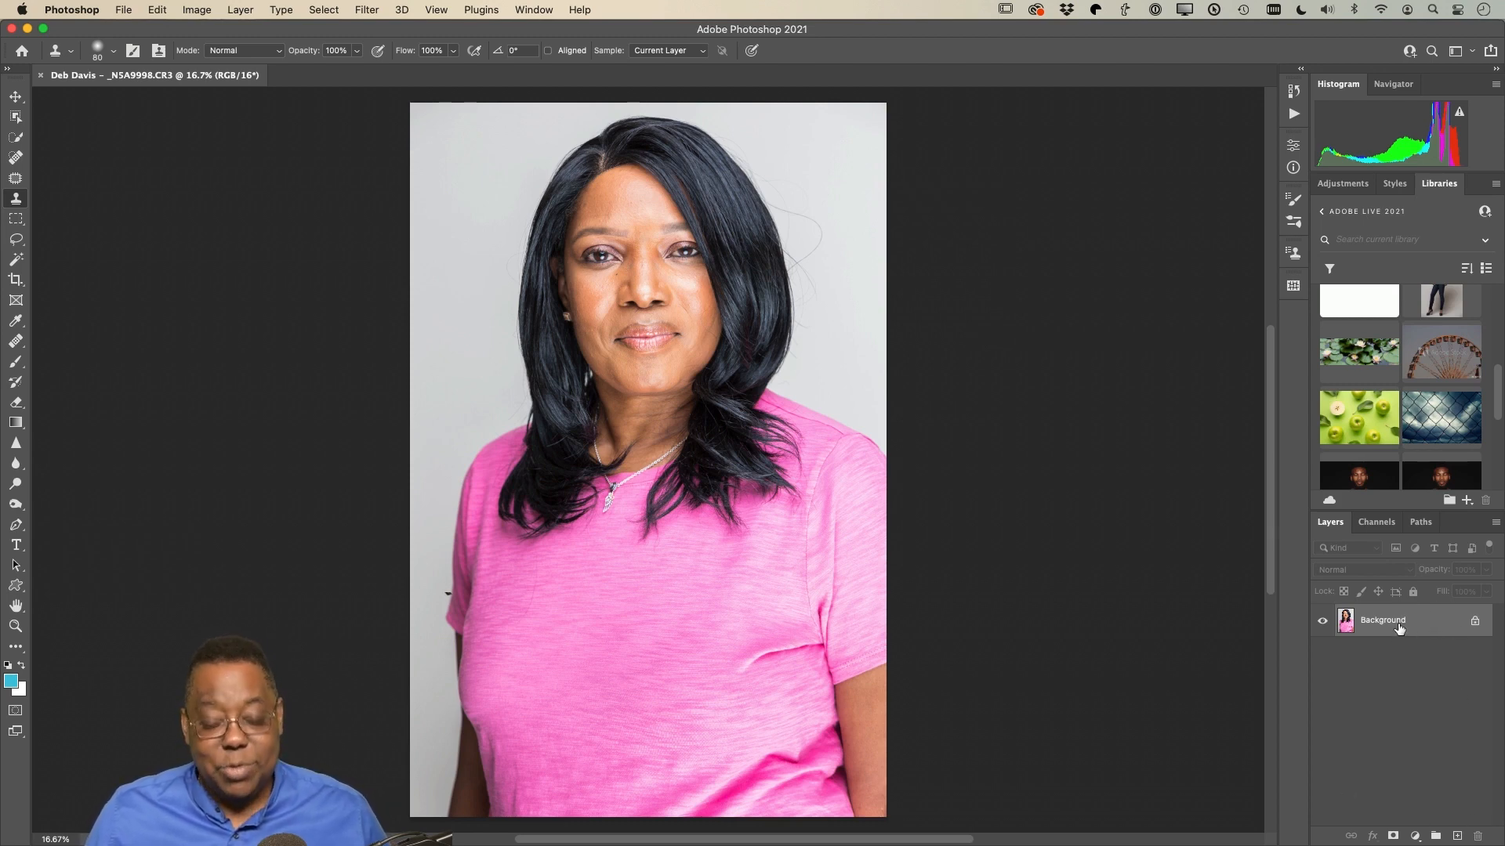
{"action": "left_click_drag", "start_coordinate": [1399, 628], "coordinate": [1457, 835]}
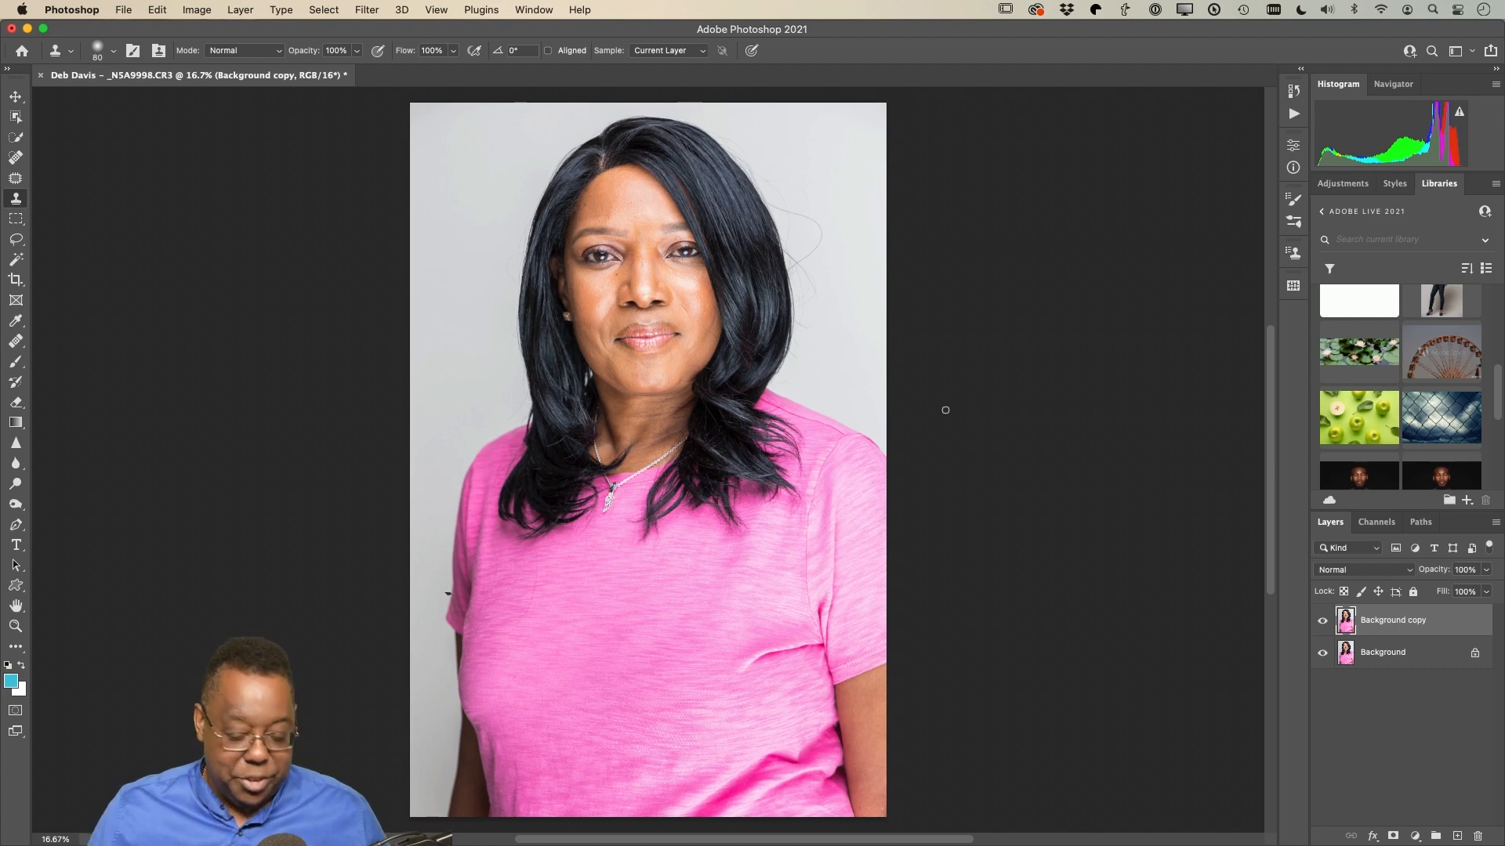
Step: Remove the long looping stray hairs beside the head with the Content-Aware Patch tool, sampling the adjacent clean backdrop
{"action": "key", "text": "z"}
{"action": "mouse_move", "coordinate": [779, 221]}
{"action": "left_mouse_down"}
{"action": "mouse_move", "coordinate": [847, 337]}
{"action": "mouse_move", "coordinate": [858, 321]}
{"action": "left_mouse_up"}
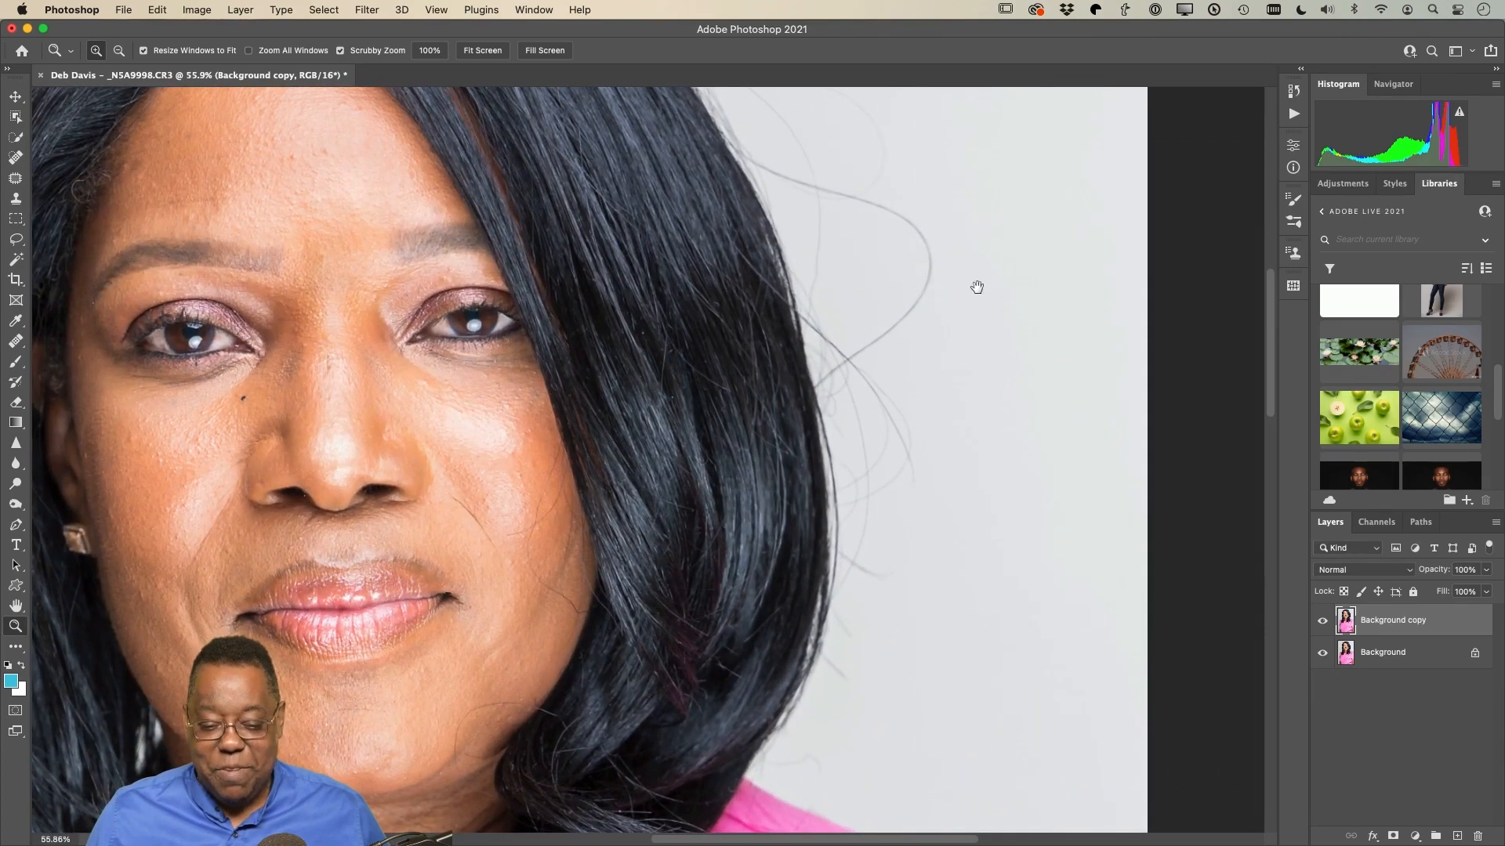
{"action": "left_click_drag", "start_coordinate": [978, 287], "coordinate": [765, 543]}
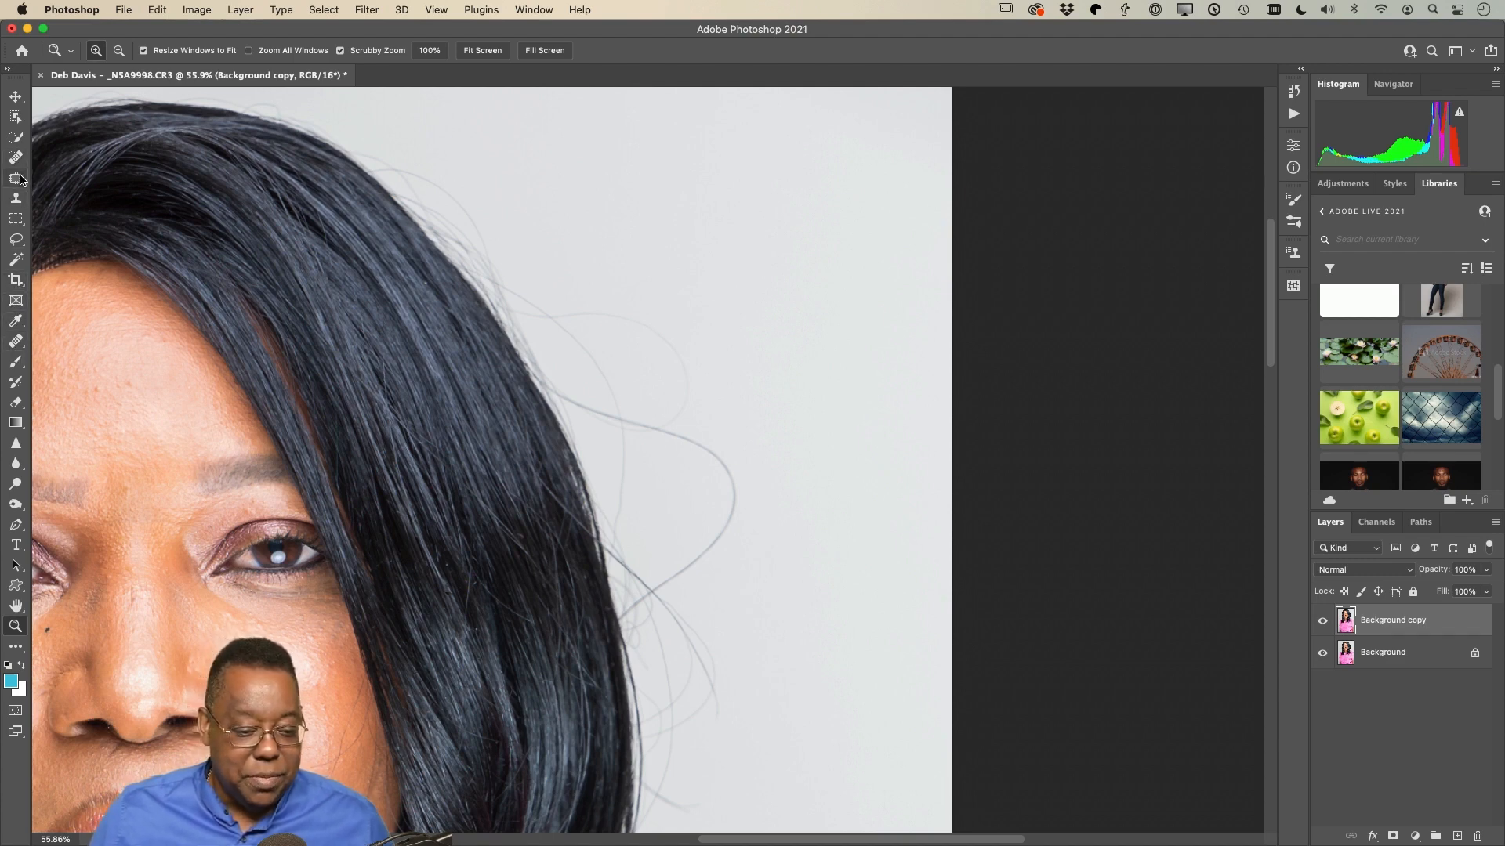
{"action": "left_click", "coordinate": [15, 179]}
{"action": "left_click", "coordinate": [232, 51]}
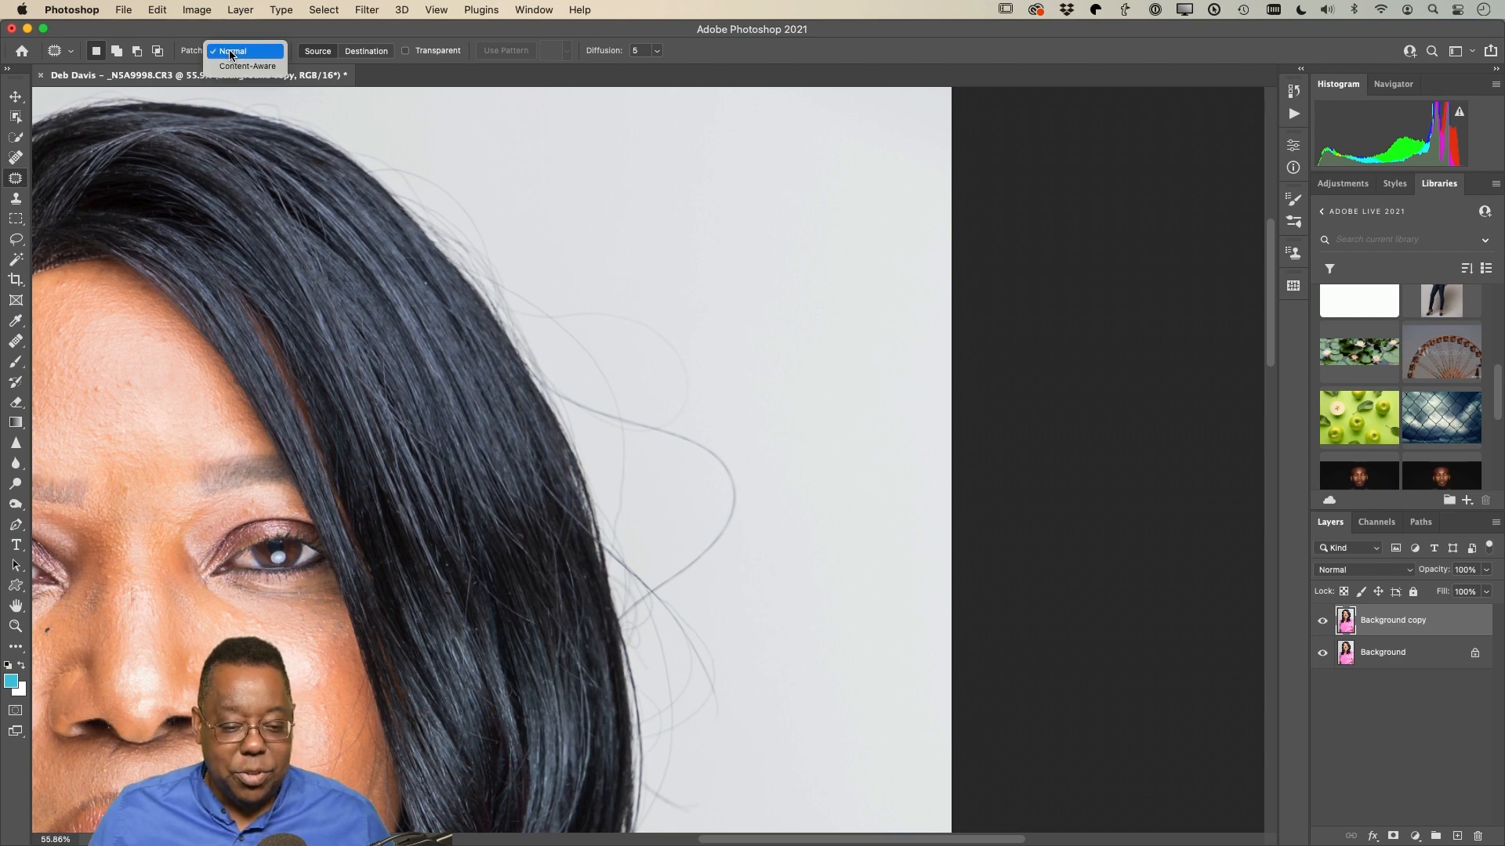
{"action": "left_click", "coordinate": [235, 65]}
{"action": "mouse_move", "coordinate": [678, 318]}
{"action": "left_mouse_down"}
{"action": "mouse_move", "coordinate": [595, 285]}
{"action": "mouse_move", "coordinate": [569, 311]}
{"action": "mouse_move", "coordinate": [569, 351]}
{"action": "mouse_move", "coordinate": [693, 755]}
{"action": "mouse_move", "coordinate": [749, 688]}
{"action": "mouse_move", "coordinate": [761, 500]}
{"action": "mouse_move", "coordinate": [746, 433]}
{"action": "mouse_move", "coordinate": [756, 449]}
{"action": "mouse_move", "coordinate": [848, 427]}
{"action": "left_mouse_up"}
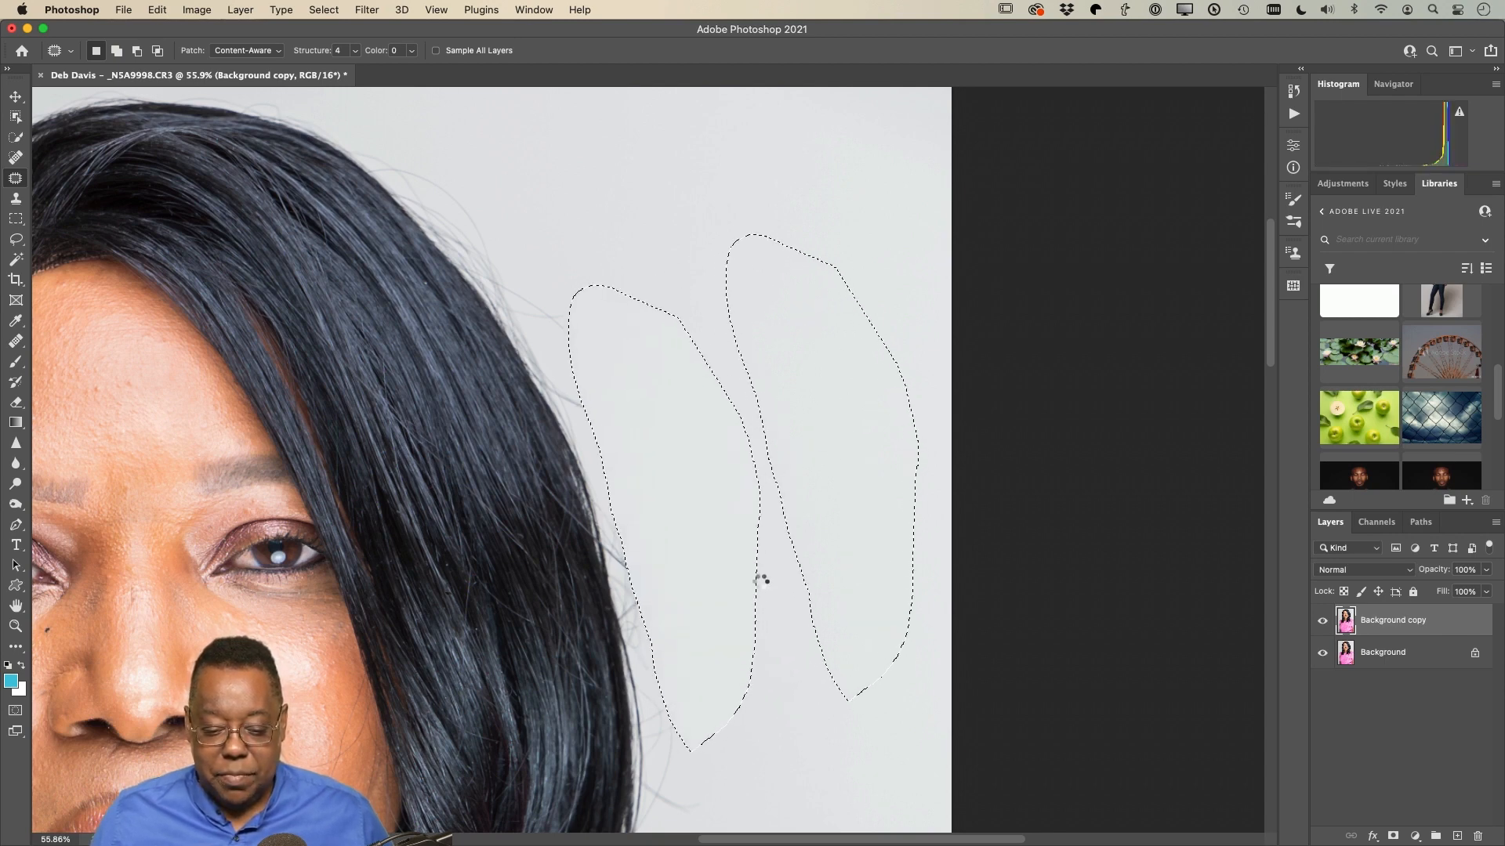
{"action": "left_click", "coordinate": [779, 607]}
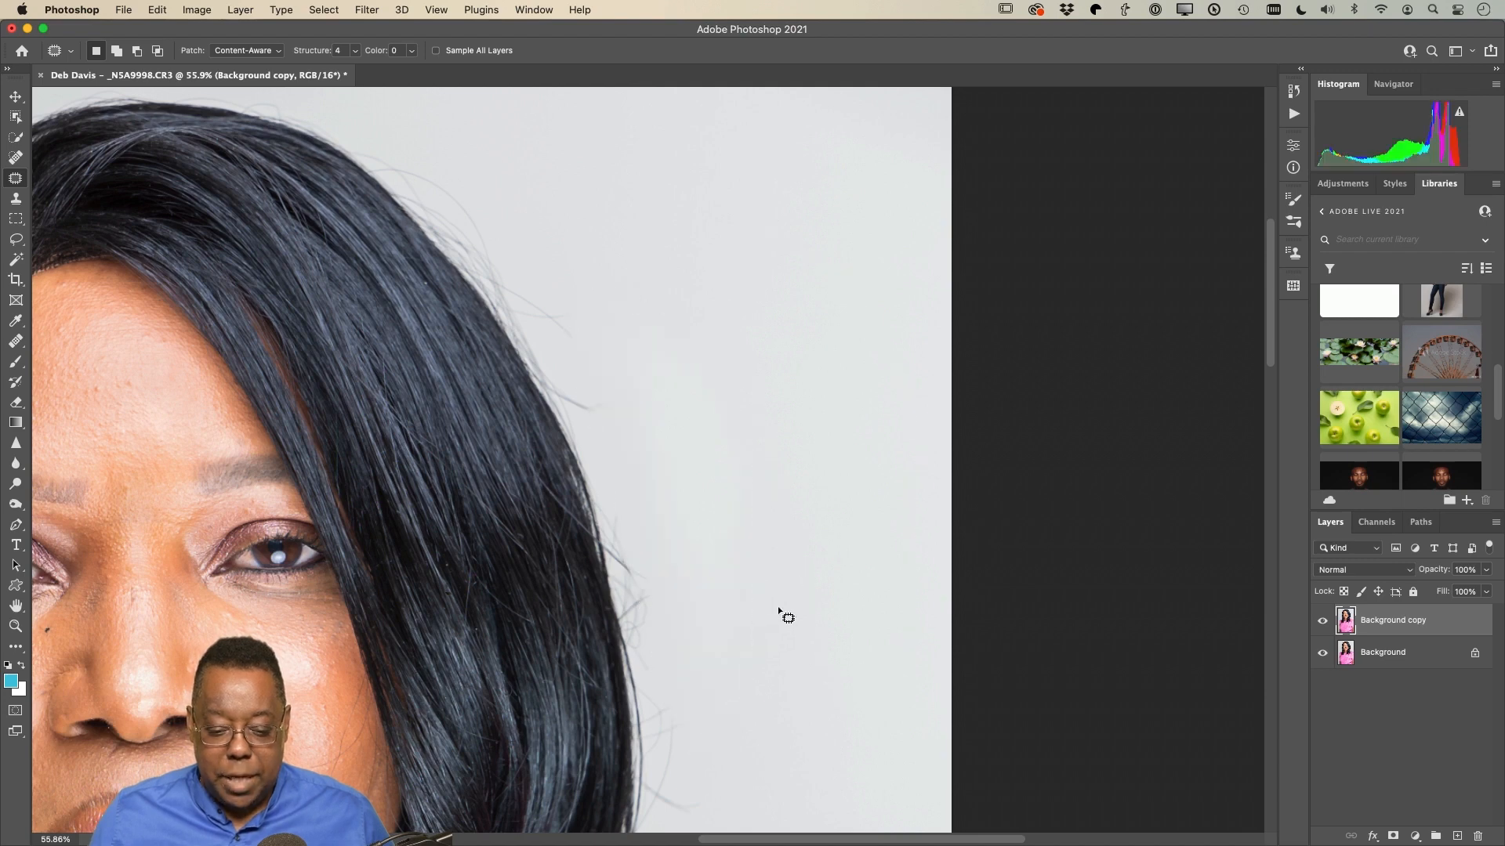
Step: Patch the shorter flyaway hairs beside the lower hair and at eye level with clean backdrop
{"action": "scroll", "coordinate": [730, 631], "scroll_direction": "down", "scroll_amount": 5}
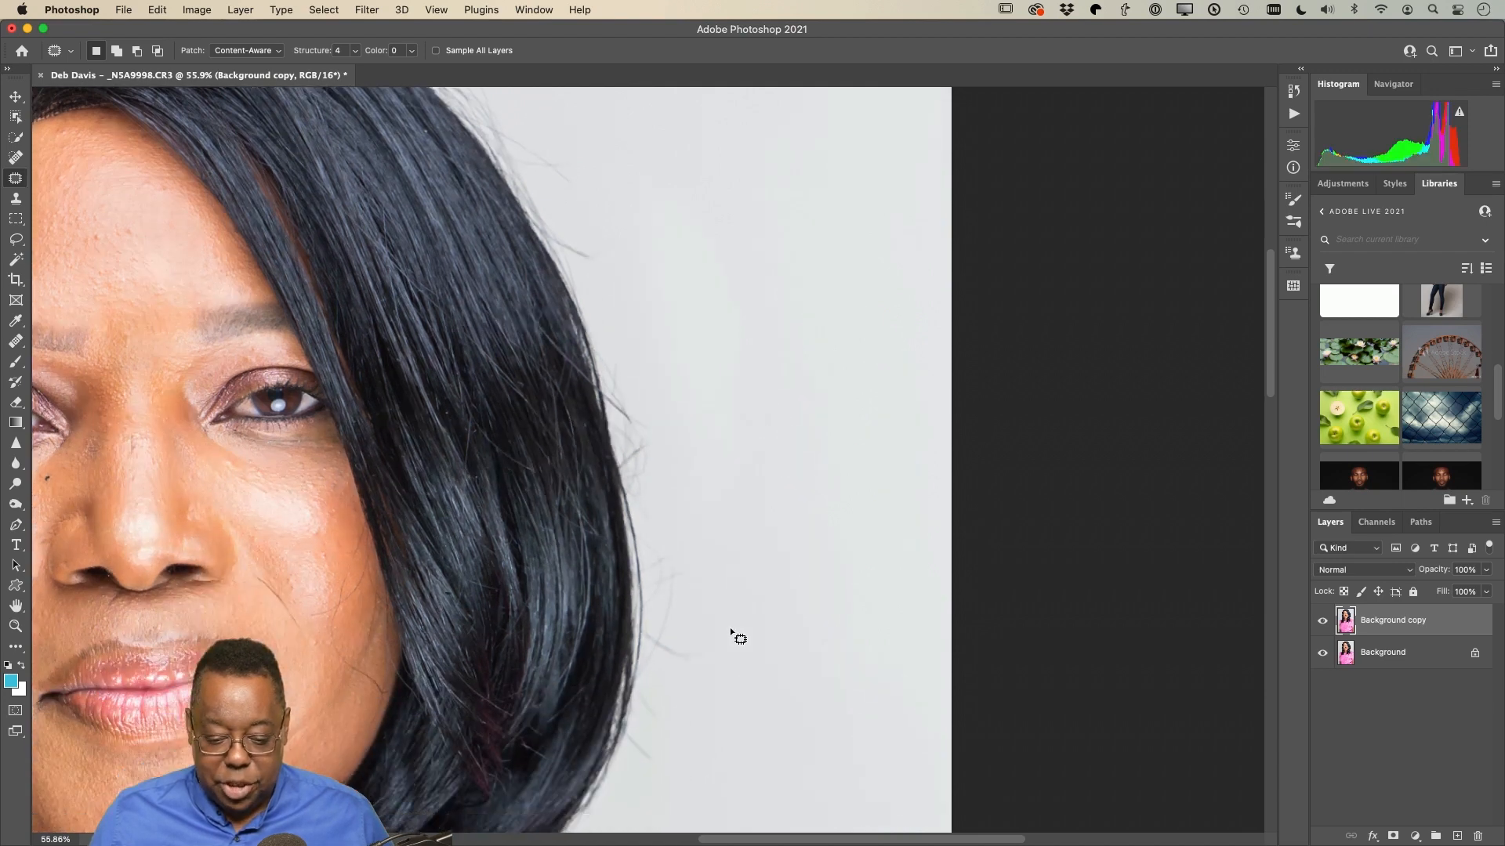
{"action": "mouse_move", "coordinate": [686, 511]}
{"action": "left_mouse_down"}
{"action": "mouse_move", "coordinate": [657, 548]}
{"action": "mouse_move", "coordinate": [635, 752]}
{"action": "mouse_move", "coordinate": [717, 746]}
{"action": "mouse_move", "coordinate": [738, 629]}
{"action": "mouse_move", "coordinate": [714, 630]}
{"action": "mouse_move", "coordinate": [799, 618]}
{"action": "left_mouse_up"}
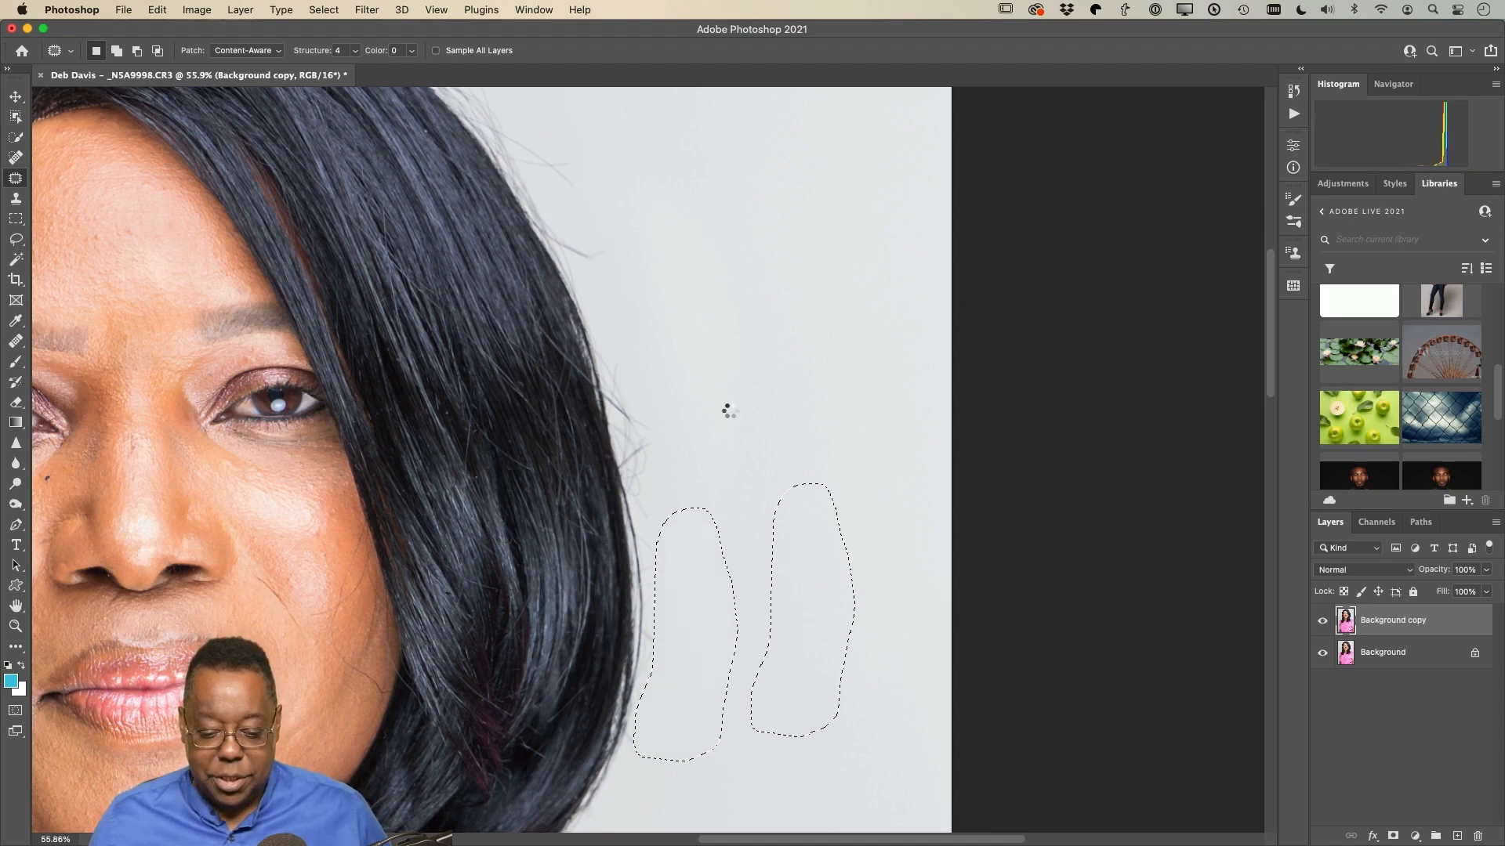
{"action": "key", "text": "super+d"}
{"action": "mouse_move", "coordinate": [697, 400]}
{"action": "left_mouse_down"}
{"action": "mouse_move", "coordinate": [611, 367]}
{"action": "mouse_move", "coordinate": [631, 481]}
{"action": "mouse_move", "coordinate": [678, 504]}
{"action": "mouse_move", "coordinate": [698, 400]}
{"action": "left_mouse_up"}
{"action": "left_click_drag", "start_coordinate": [672, 453], "coordinate": [783, 427]}
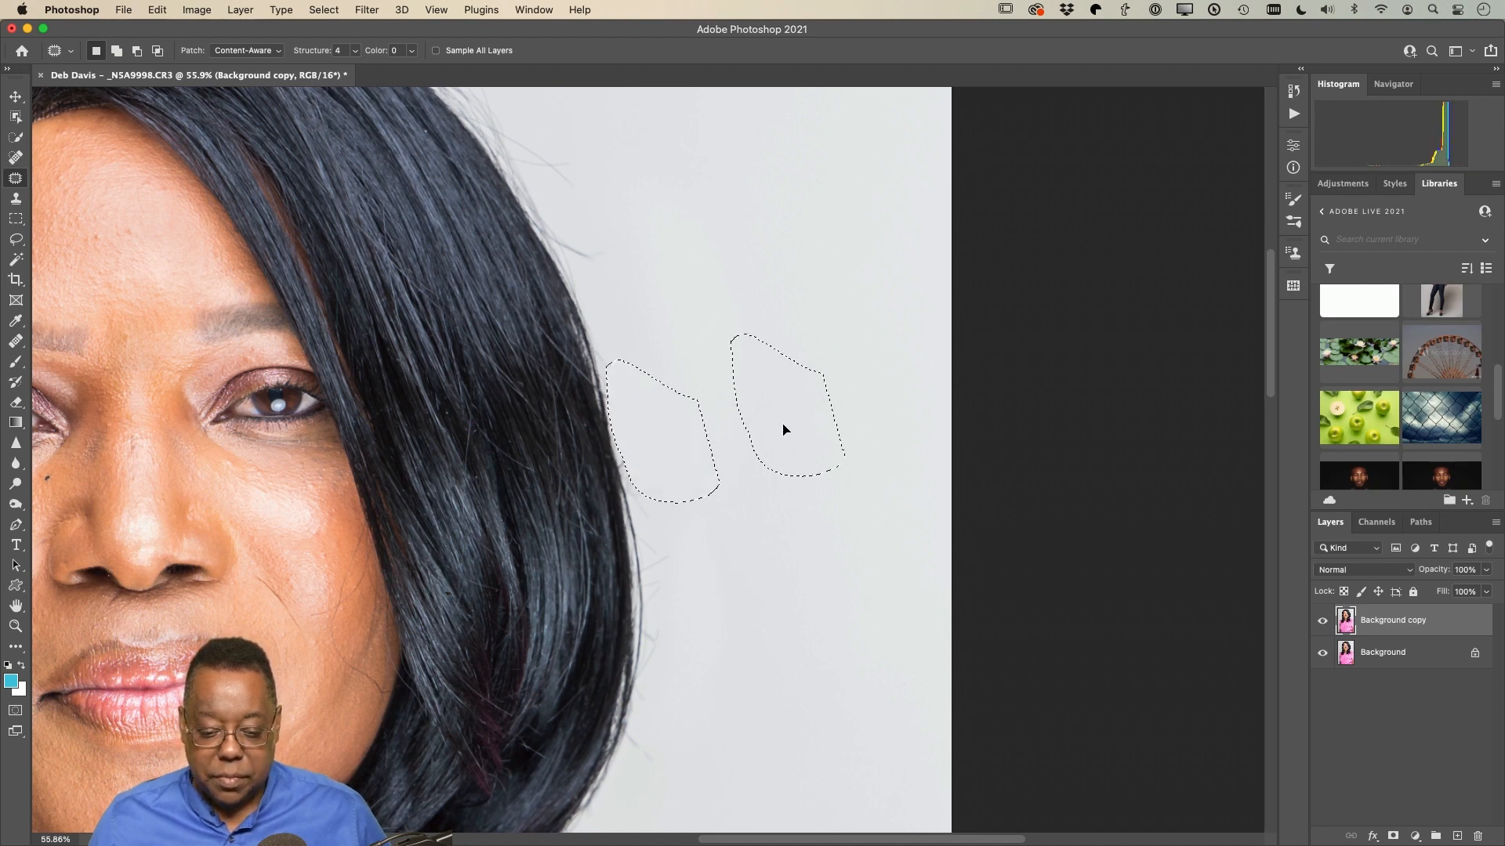
Step: Patch the flyaway hairs beside the upper curve of the hair with clean backdrop and clear the selection
{"action": "key", "text": "super+d"}
{"action": "scroll", "coordinate": [675, 306], "scroll_direction": "up", "scroll_amount": 5}
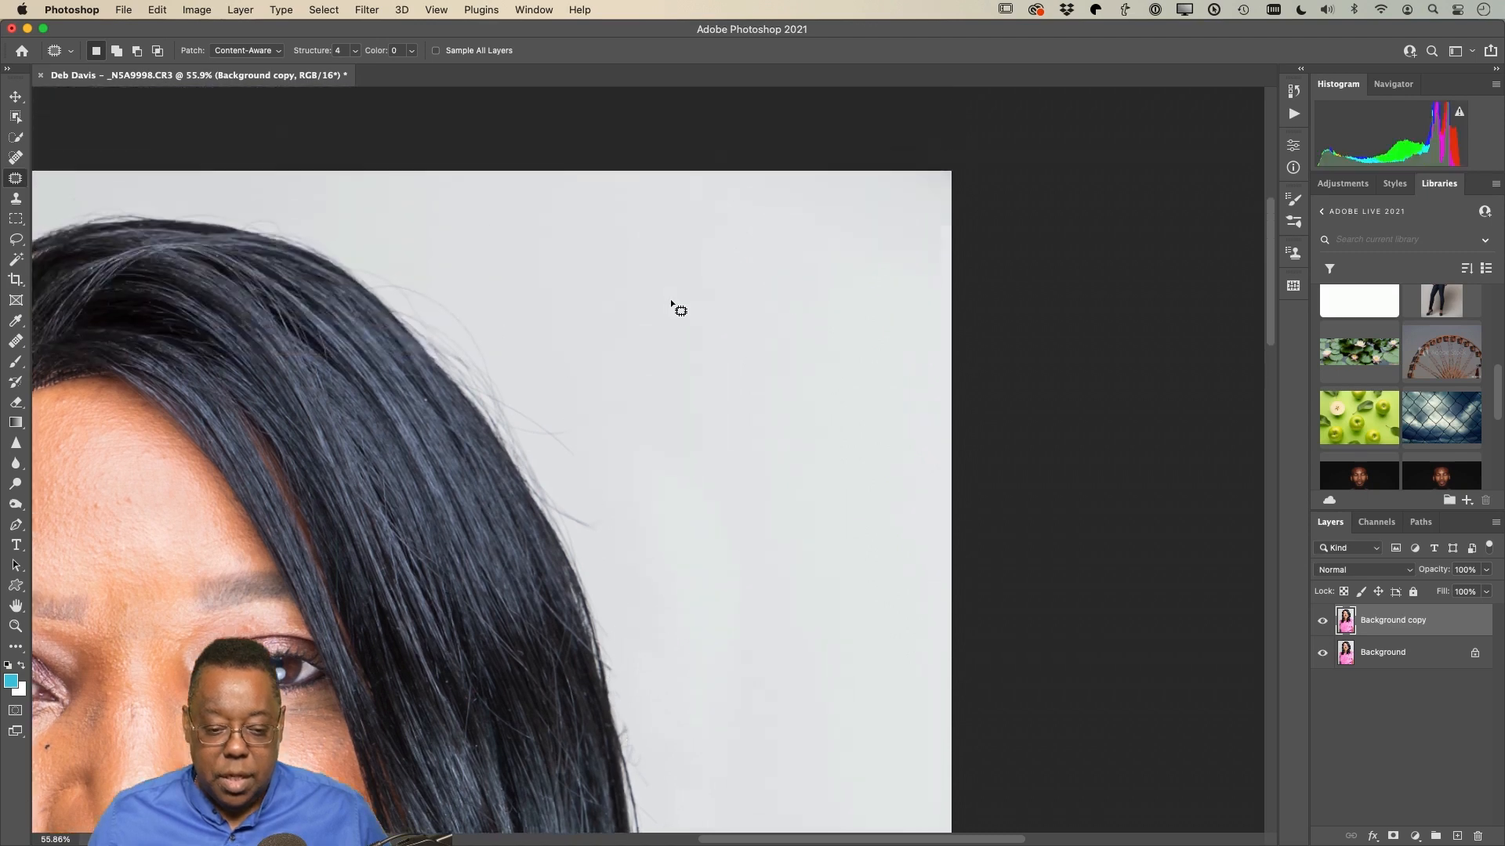
{"action": "mouse_move", "coordinate": [502, 402]}
{"action": "left_mouse_down"}
{"action": "mouse_move", "coordinate": [417, 349]}
{"action": "mouse_move", "coordinate": [396, 358]}
{"action": "mouse_move", "coordinate": [436, 444]}
{"action": "mouse_move", "coordinate": [572, 629]}
{"action": "mouse_move", "coordinate": [607, 629]}
{"action": "mouse_move", "coordinate": [634, 604]}
{"action": "mouse_move", "coordinate": [589, 504]}
{"action": "mouse_move", "coordinate": [679, 461]}
{"action": "left_mouse_up"}
{"action": "key", "text": "super+d"}
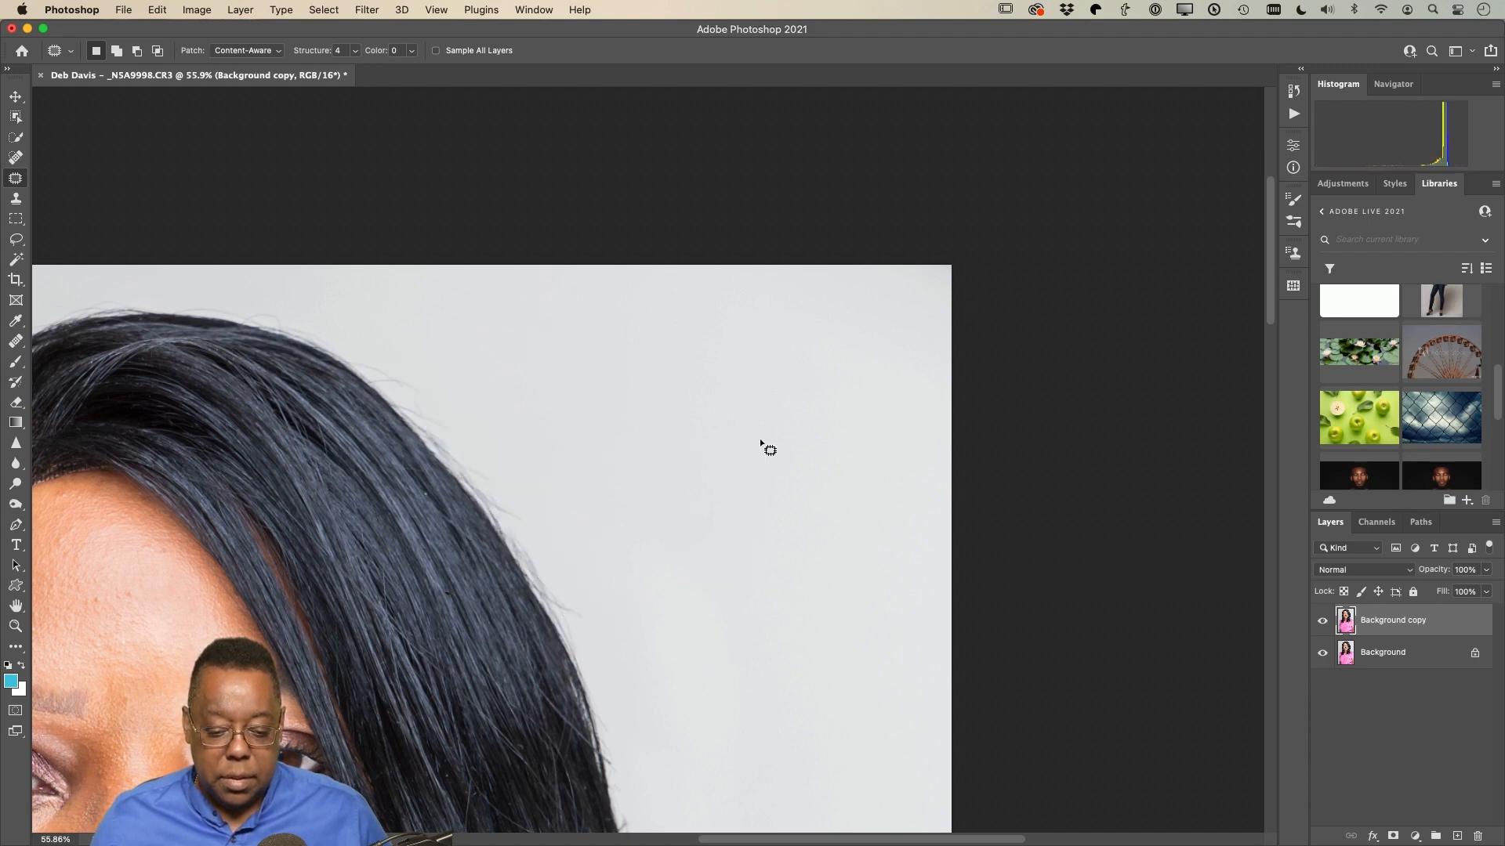
Step: Set up the Clone Stamp tool with a hard-edged 60 px brush in Lighten mode
{"action": "scroll", "coordinate": [711, 527], "scroll_direction": "down", "scroll_amount": 6}
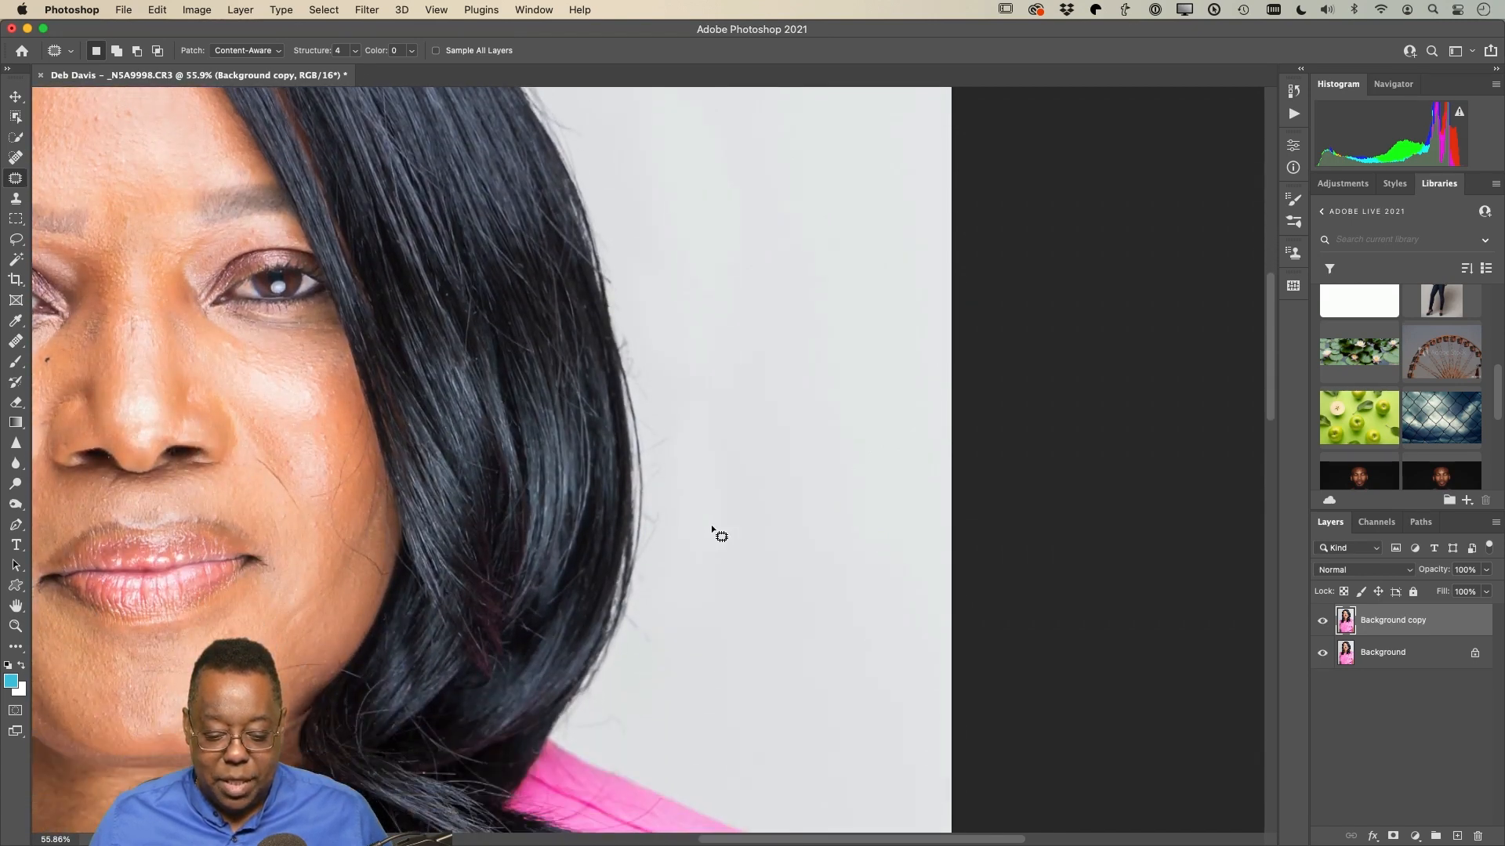
{"action": "scroll", "coordinate": [712, 527], "scroll_direction": "down", "scroll_amount": 2}
{"action": "scroll", "coordinate": [712, 527], "scroll_direction": "up", "scroll_amount": 3}
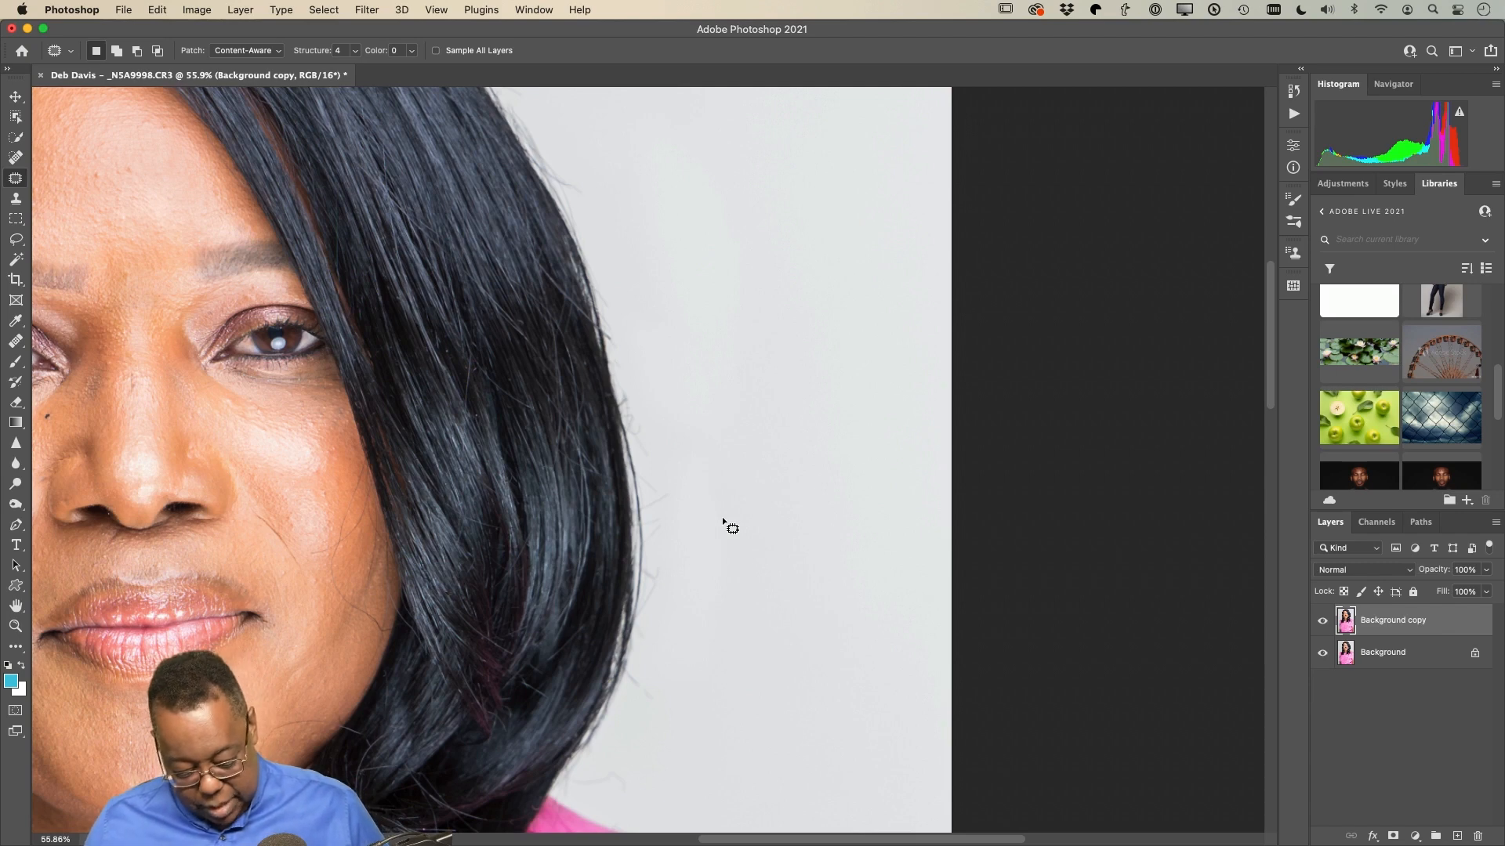
{"action": "key", "text": "s"}
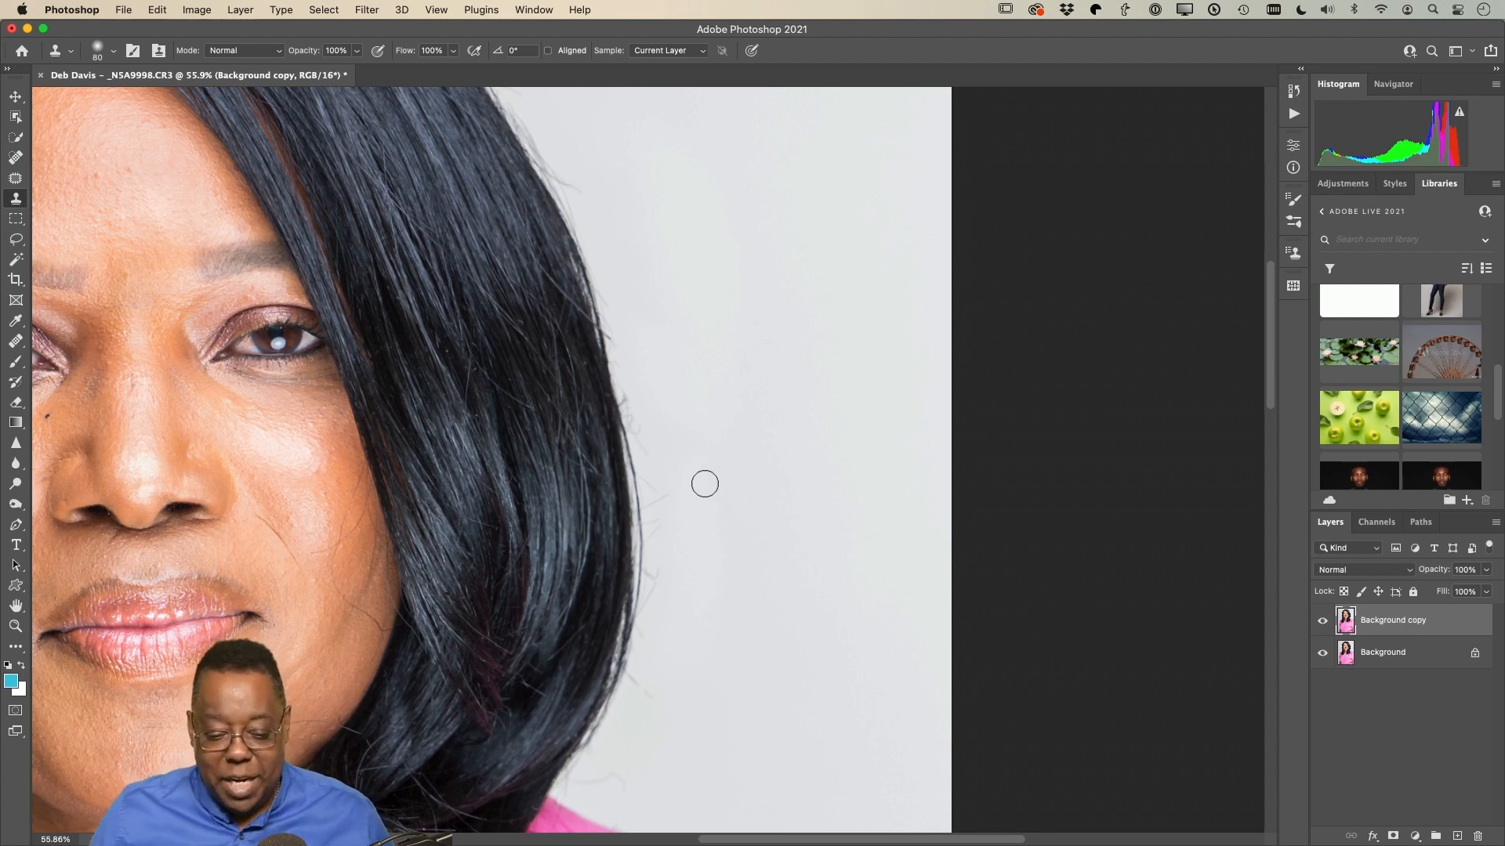
{"action": "left_click", "coordinate": [111, 51]}
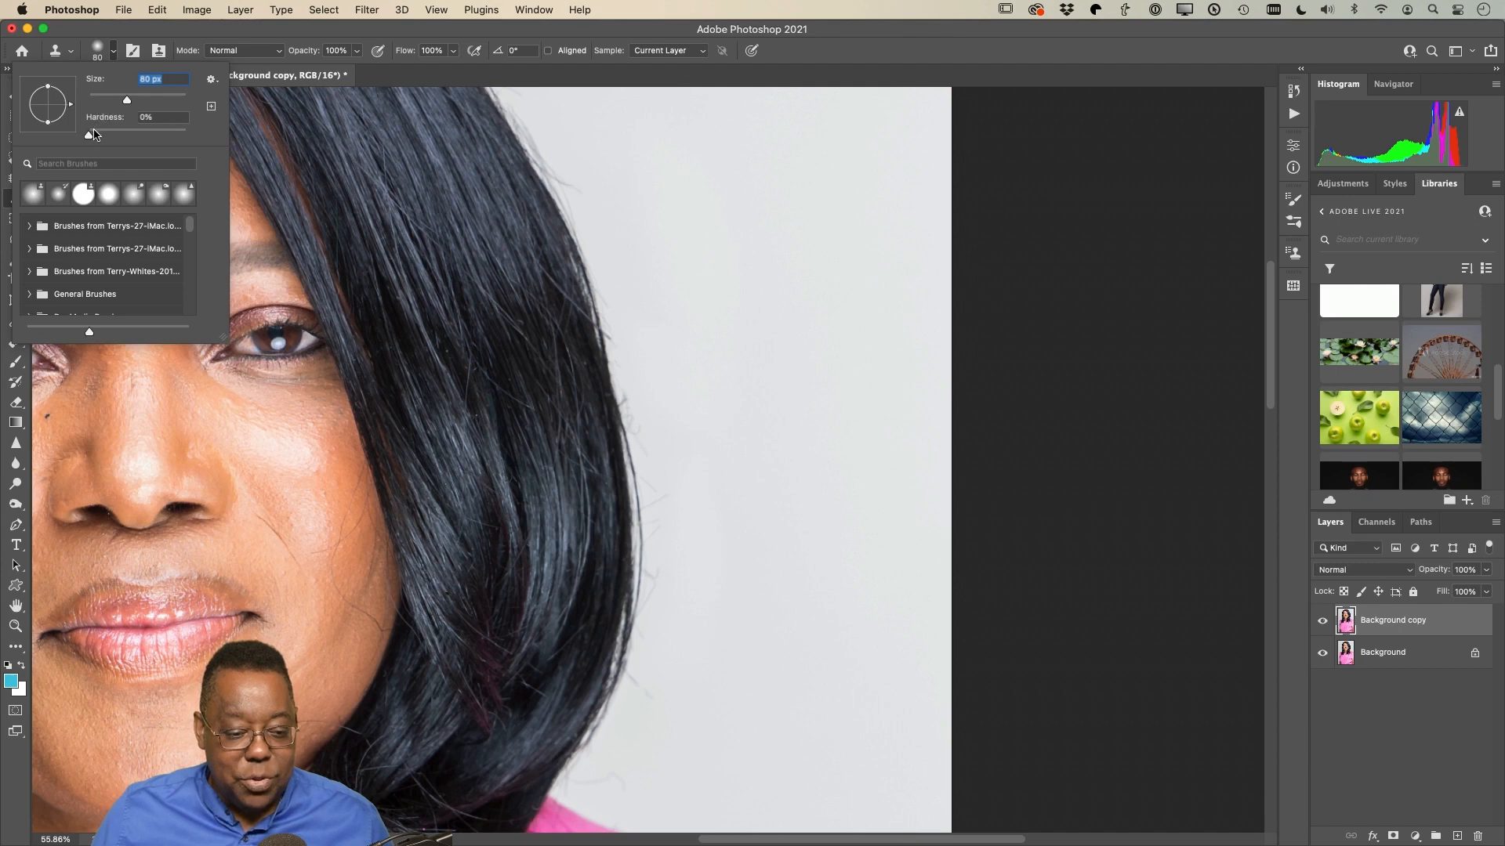
{"action": "left_click_drag", "start_coordinate": [93, 135], "coordinate": [192, 135]}
{"action": "left_click", "coordinate": [322, 37]}
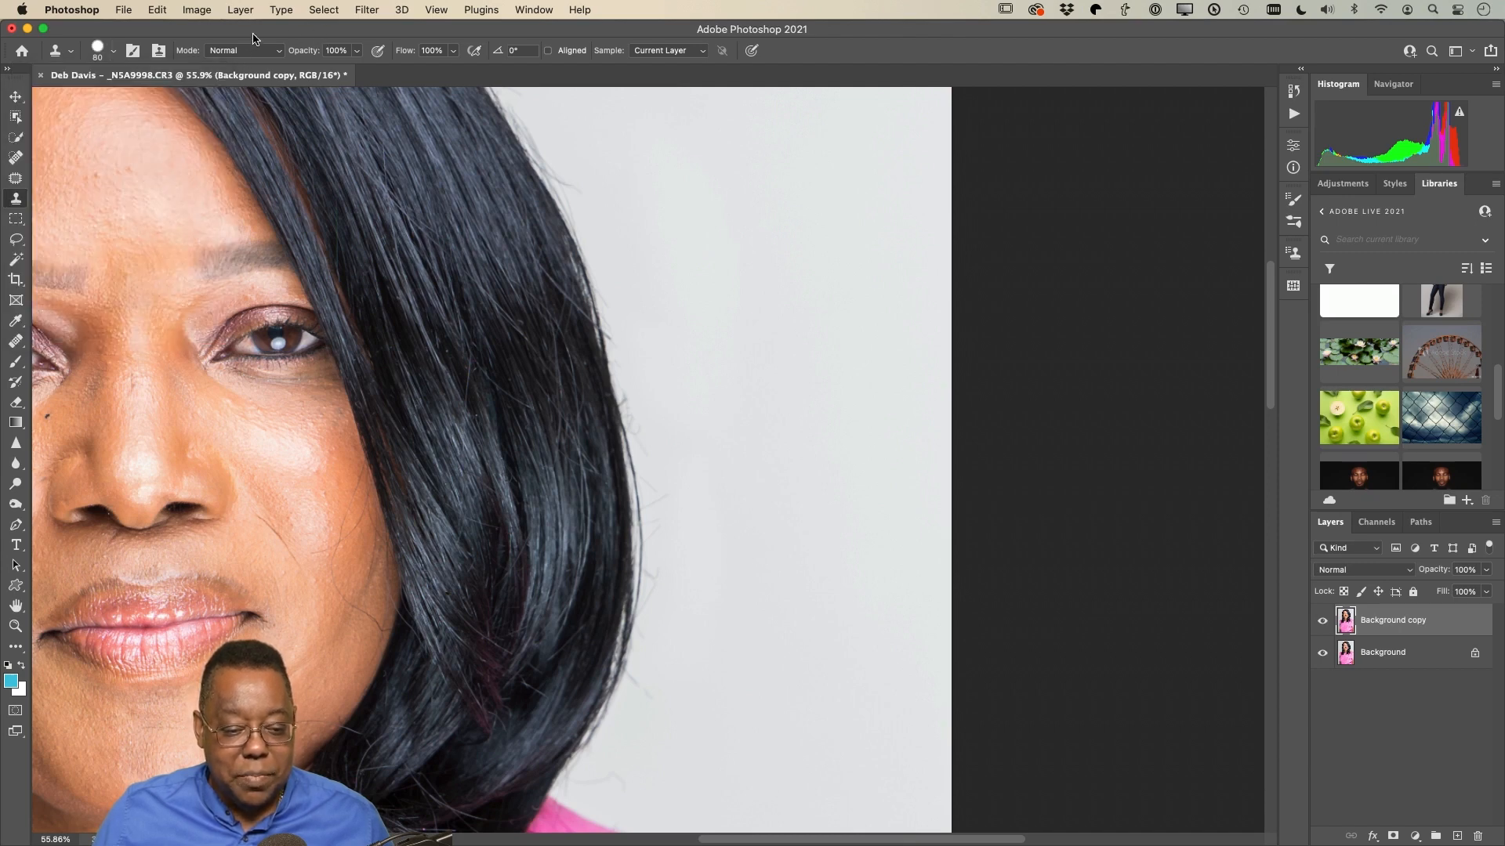
{"action": "left_click", "coordinate": [252, 52]}
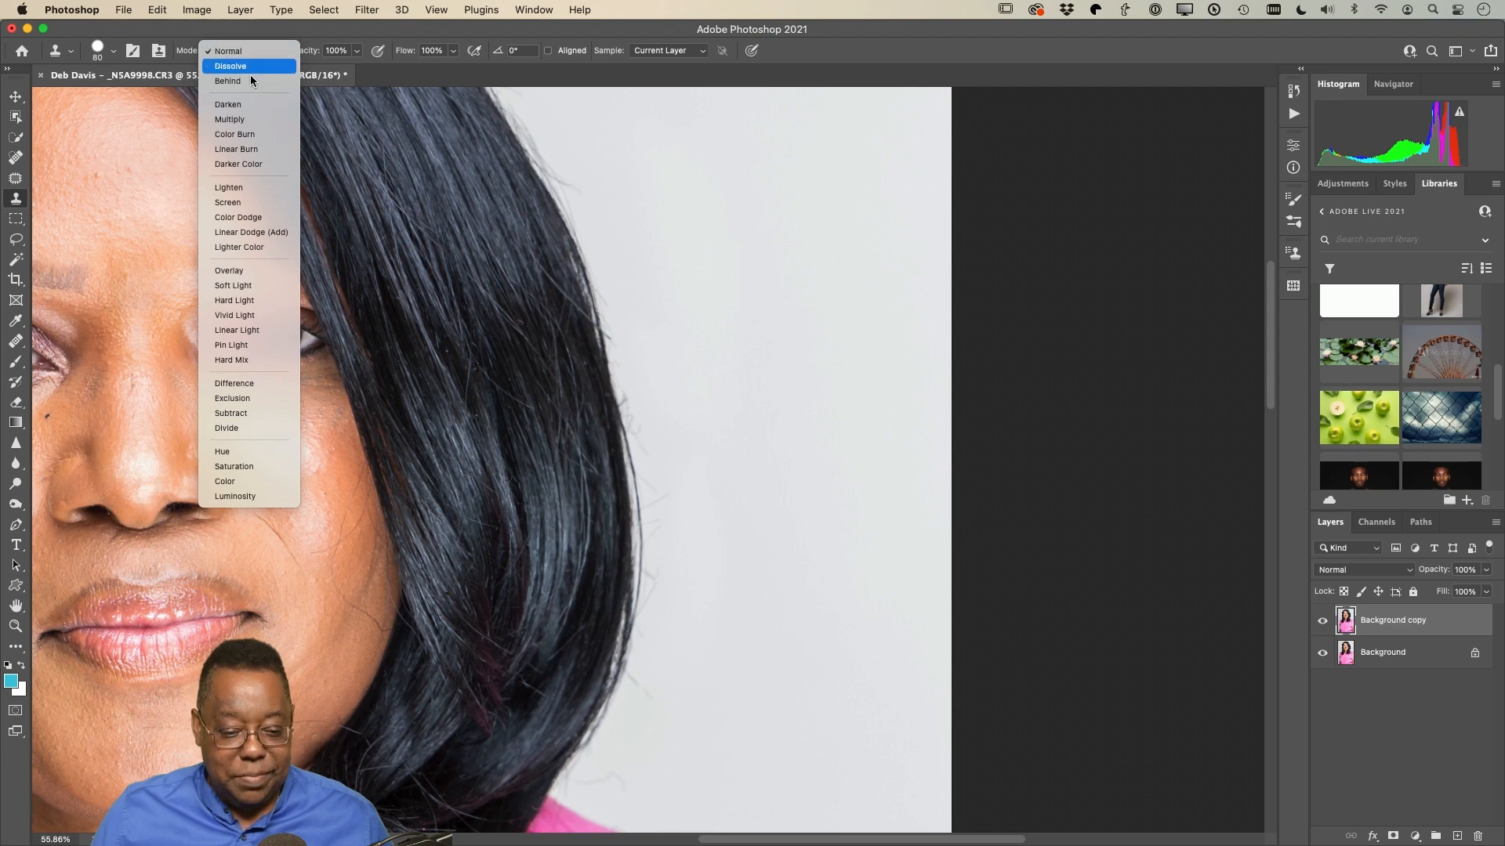
{"action": "left_click", "coordinate": [242, 187]}
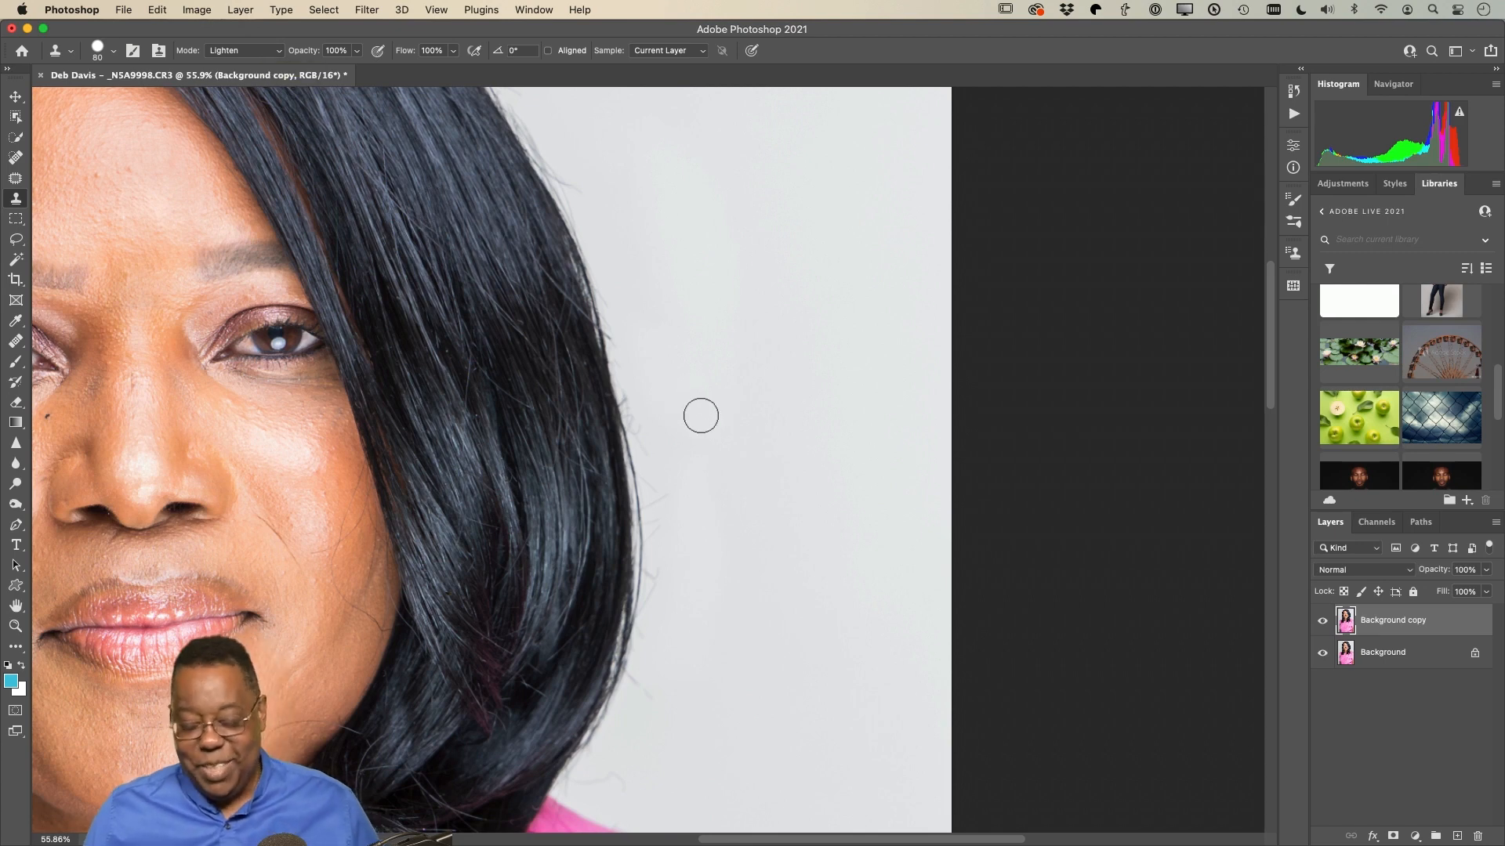
{"action": "key", "text": "bracketleft"}
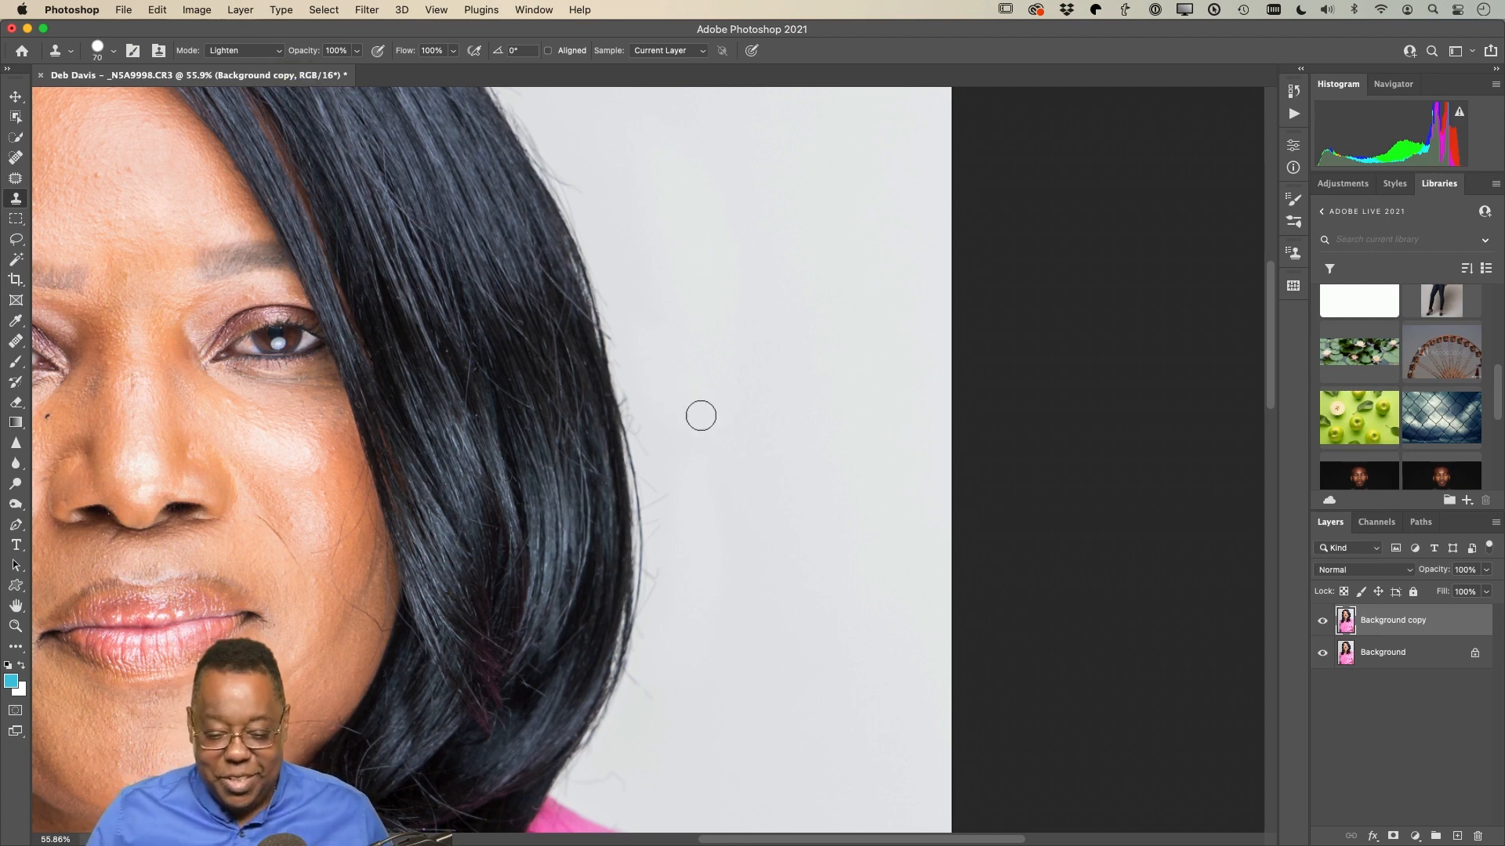
{"action": "key", "text": "bracketleft"}
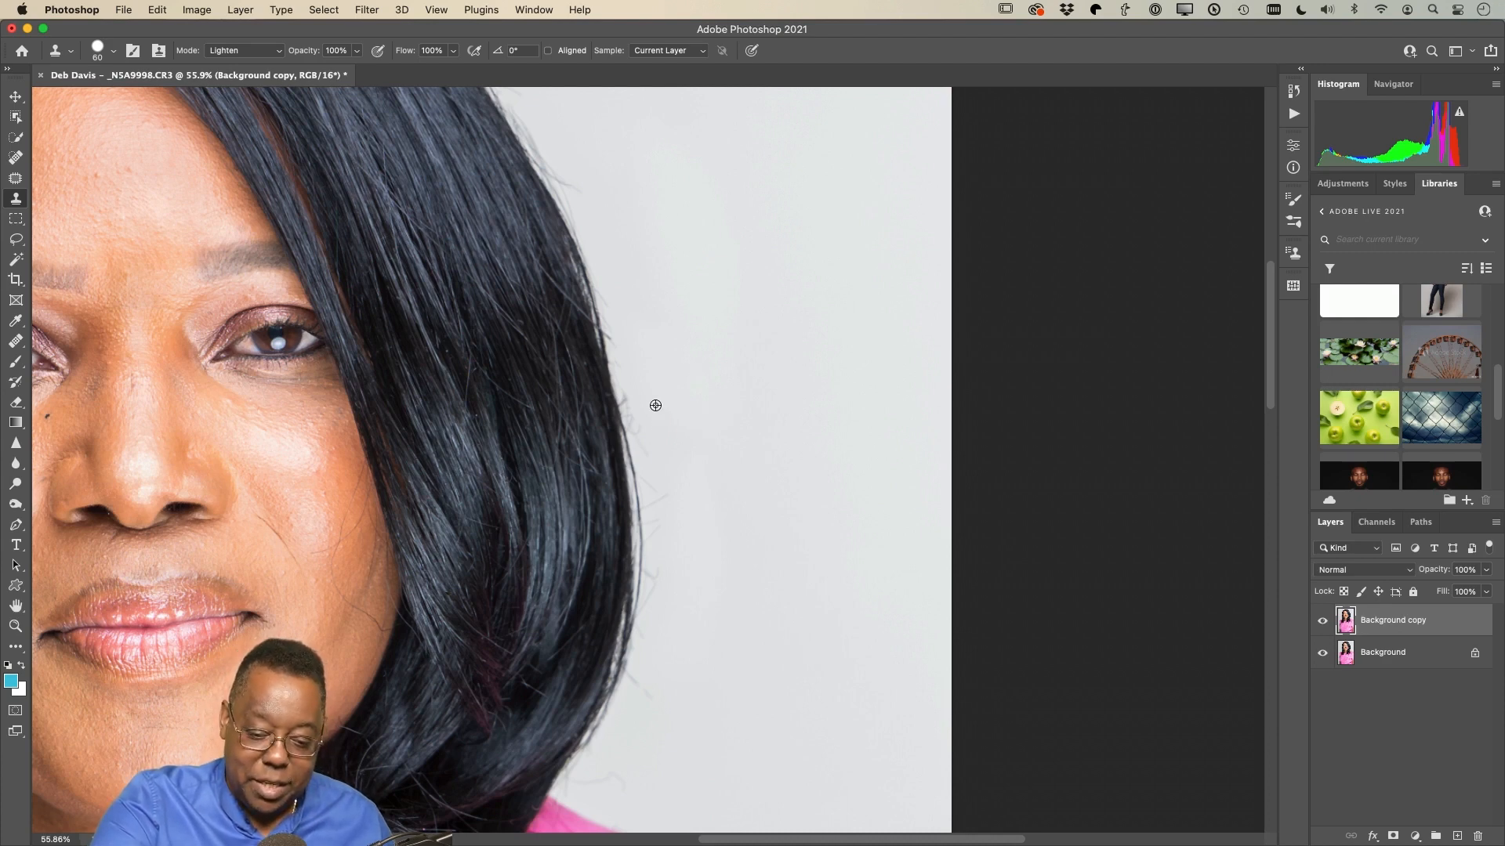
Step: Clone clean backdrop over the remaining flyaways along the hair's outer edge on the image's right side, from crown to shoulder
{"action": "mouse_move", "coordinate": [654, 430]}
{"action": "left_mouse_down"}
{"action": "mouse_move", "coordinate": [654, 461]}
{"action": "mouse_move", "coordinate": [631, 394]}
{"action": "mouse_move", "coordinate": [665, 484]}
{"action": "mouse_move", "coordinate": [636, 710]}
{"action": "mouse_move", "coordinate": [643, 659]}
{"action": "mouse_move", "coordinate": [631, 695]}
{"action": "left_mouse_up"}
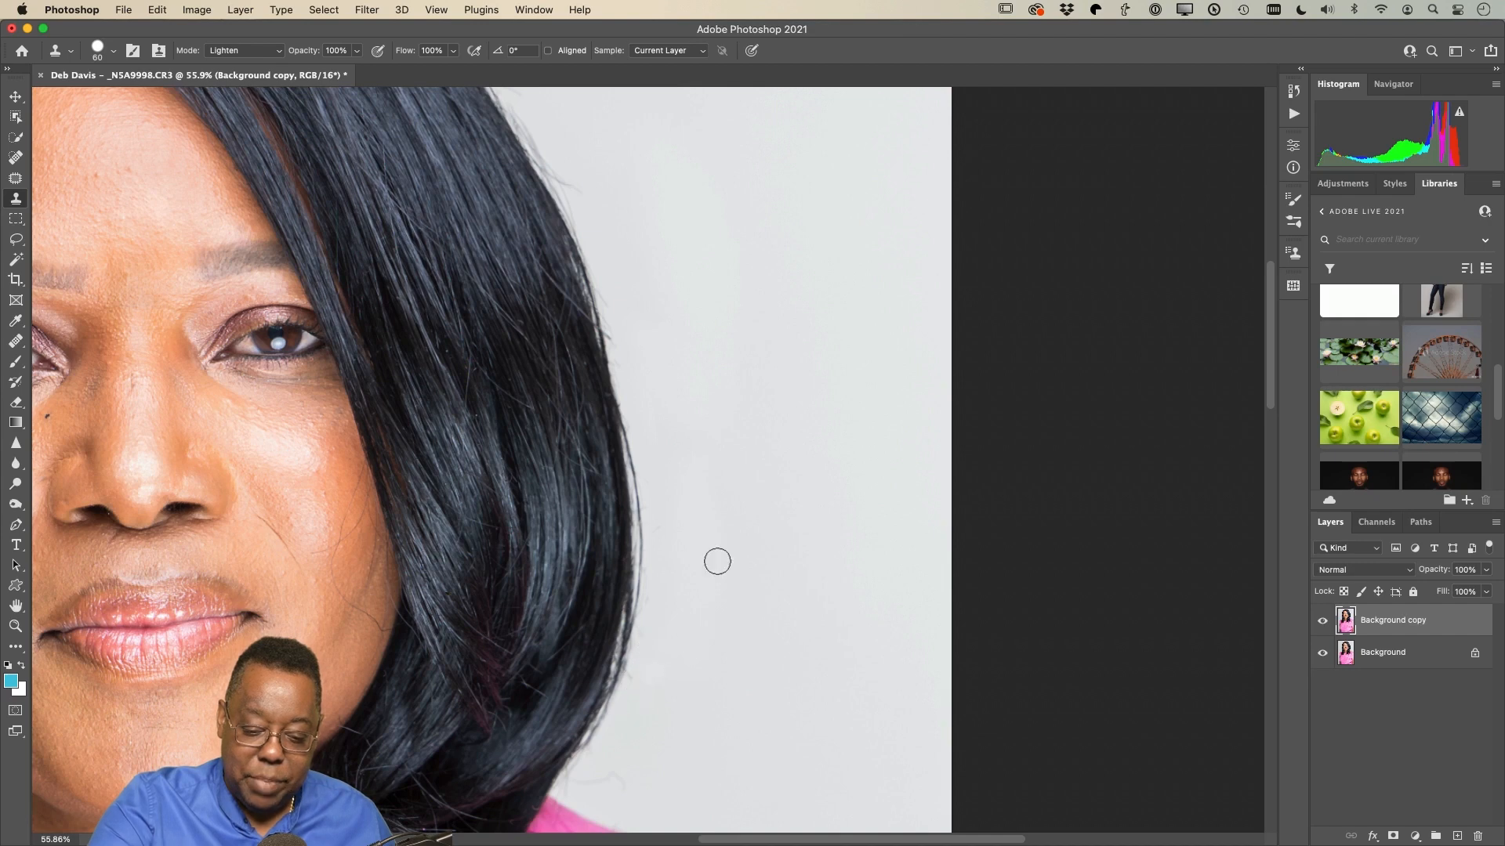
{"action": "left_click", "coordinate": [643, 326], "text": "alt"}
{"action": "mouse_move", "coordinate": [628, 332]}
{"action": "left_mouse_down"}
{"action": "mouse_move", "coordinate": [604, 343]}
{"action": "mouse_move", "coordinate": [604, 245]}
{"action": "mouse_move", "coordinate": [554, 158]}
{"action": "left_mouse_up"}
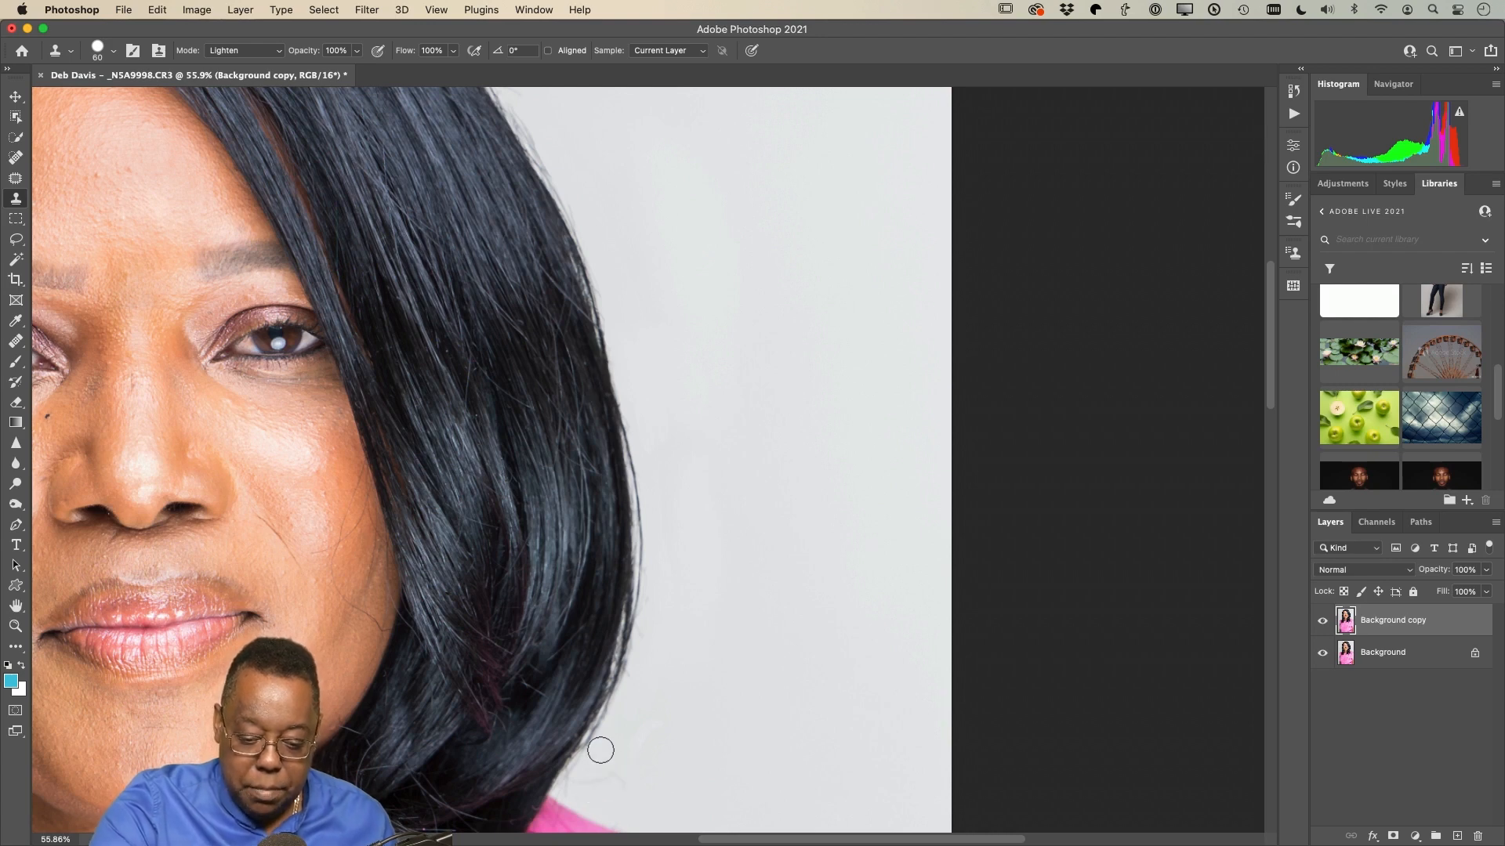
{"action": "left_click", "coordinate": [697, 670], "text": "alt"}
{"action": "mouse_move", "coordinate": [631, 745]}
{"action": "left_mouse_down"}
{"action": "mouse_move", "coordinate": [572, 797]}
{"action": "mouse_move", "coordinate": [621, 735]}
{"action": "mouse_move", "coordinate": [663, 599]}
{"action": "mouse_move", "coordinate": [651, 622]}
{"action": "mouse_move", "coordinate": [664, 514]}
{"action": "mouse_move", "coordinate": [613, 246]}
{"action": "mouse_move", "coordinate": [692, 637]}
{"action": "left_mouse_up"}
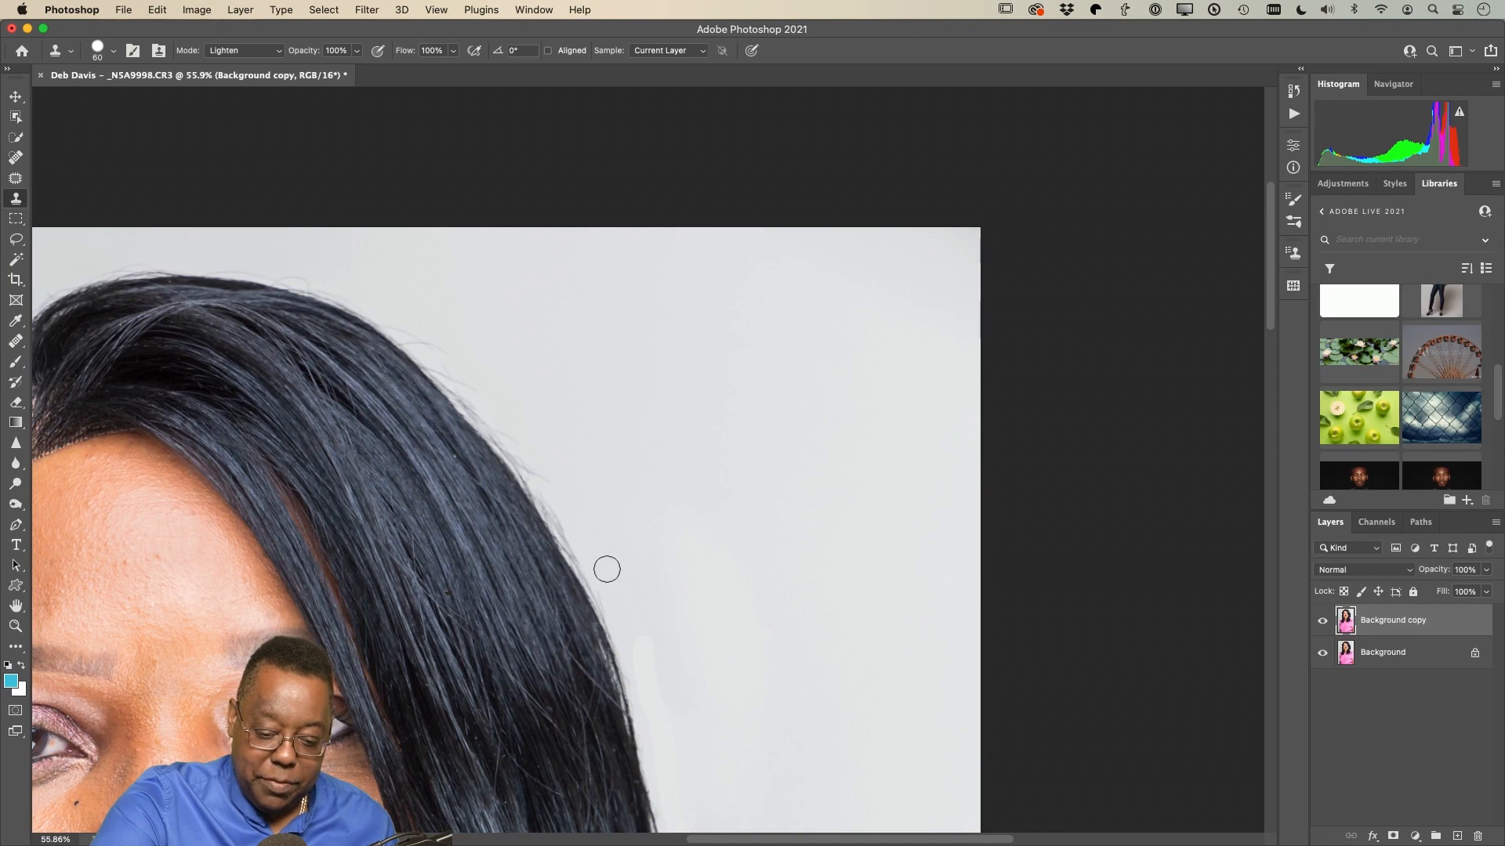
{"action": "mouse_move", "coordinate": [592, 554]}
{"action": "left_mouse_down"}
{"action": "mouse_move", "coordinate": [553, 492]}
{"action": "mouse_move", "coordinate": [570, 532]}
{"action": "mouse_move", "coordinate": [508, 439]}
{"action": "mouse_move", "coordinate": [525, 465]}
{"action": "mouse_move", "coordinate": [365, 293]}
{"action": "mouse_move", "coordinate": [522, 458]}
{"action": "mouse_move", "coordinate": [625, 619]}
{"action": "mouse_move", "coordinate": [639, 680]}
{"action": "mouse_move", "coordinate": [576, 541]}
{"action": "left_mouse_up"}
Step: Clone clean backdrop over the looping and loose hairs along the upper hair edge on the image's left side
{"action": "left_click_drag", "start_coordinate": [678, 539], "coordinate": [1246, 518]}
{"action": "left_click_drag", "start_coordinate": [732, 581], "coordinate": [851, 474]}
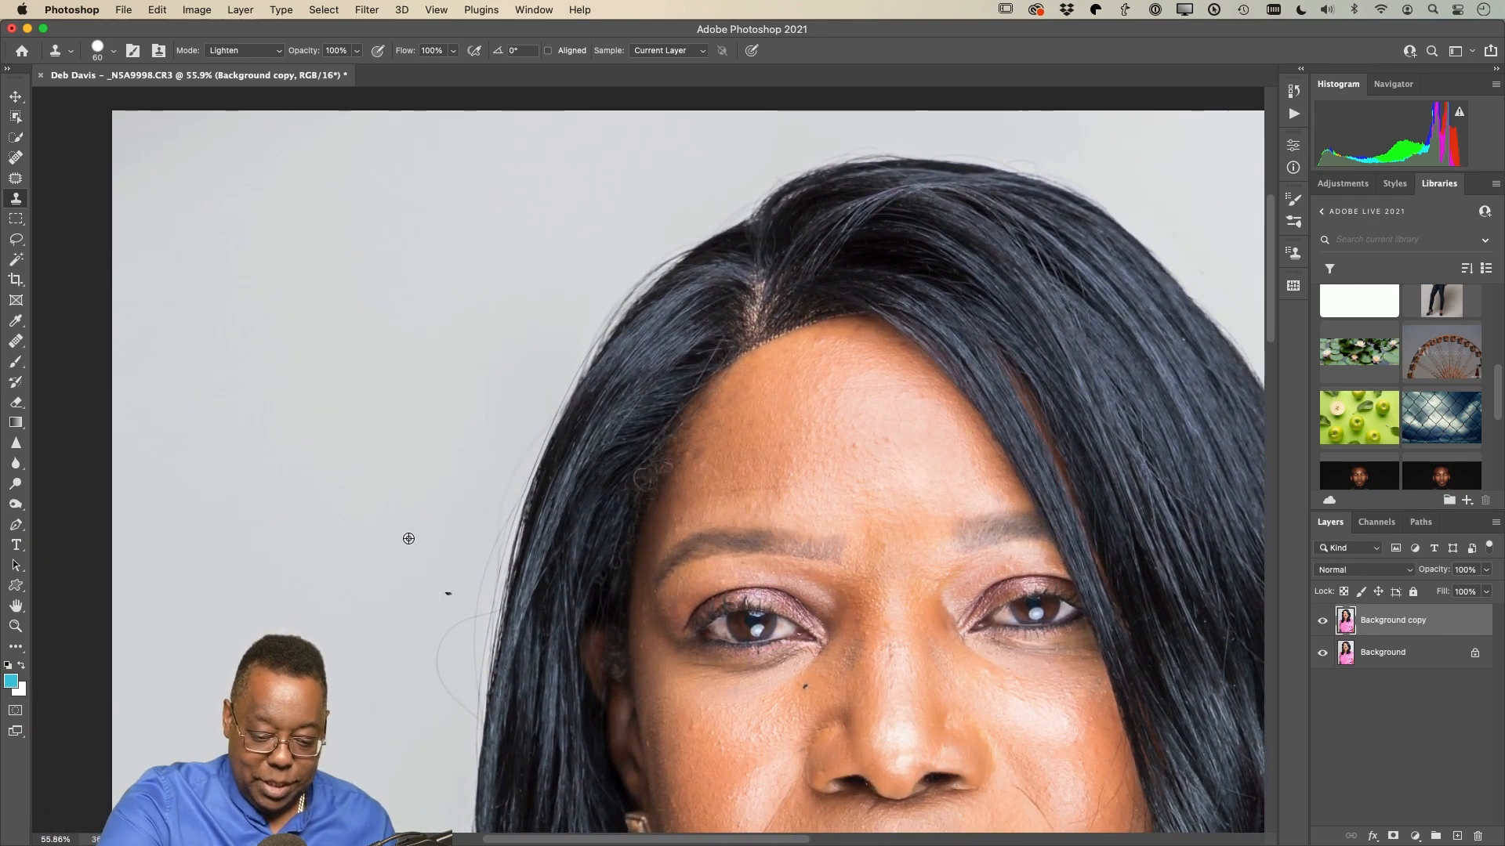
{"action": "left_click", "coordinate": [430, 588], "text": "alt"}
{"action": "mouse_move", "coordinate": [448, 679]}
{"action": "left_mouse_down"}
{"action": "mouse_move", "coordinate": [434, 655]}
{"action": "mouse_move", "coordinate": [437, 692]}
{"action": "mouse_move", "coordinate": [457, 621]}
{"action": "mouse_move", "coordinate": [451, 711]}
{"action": "left_mouse_up"}
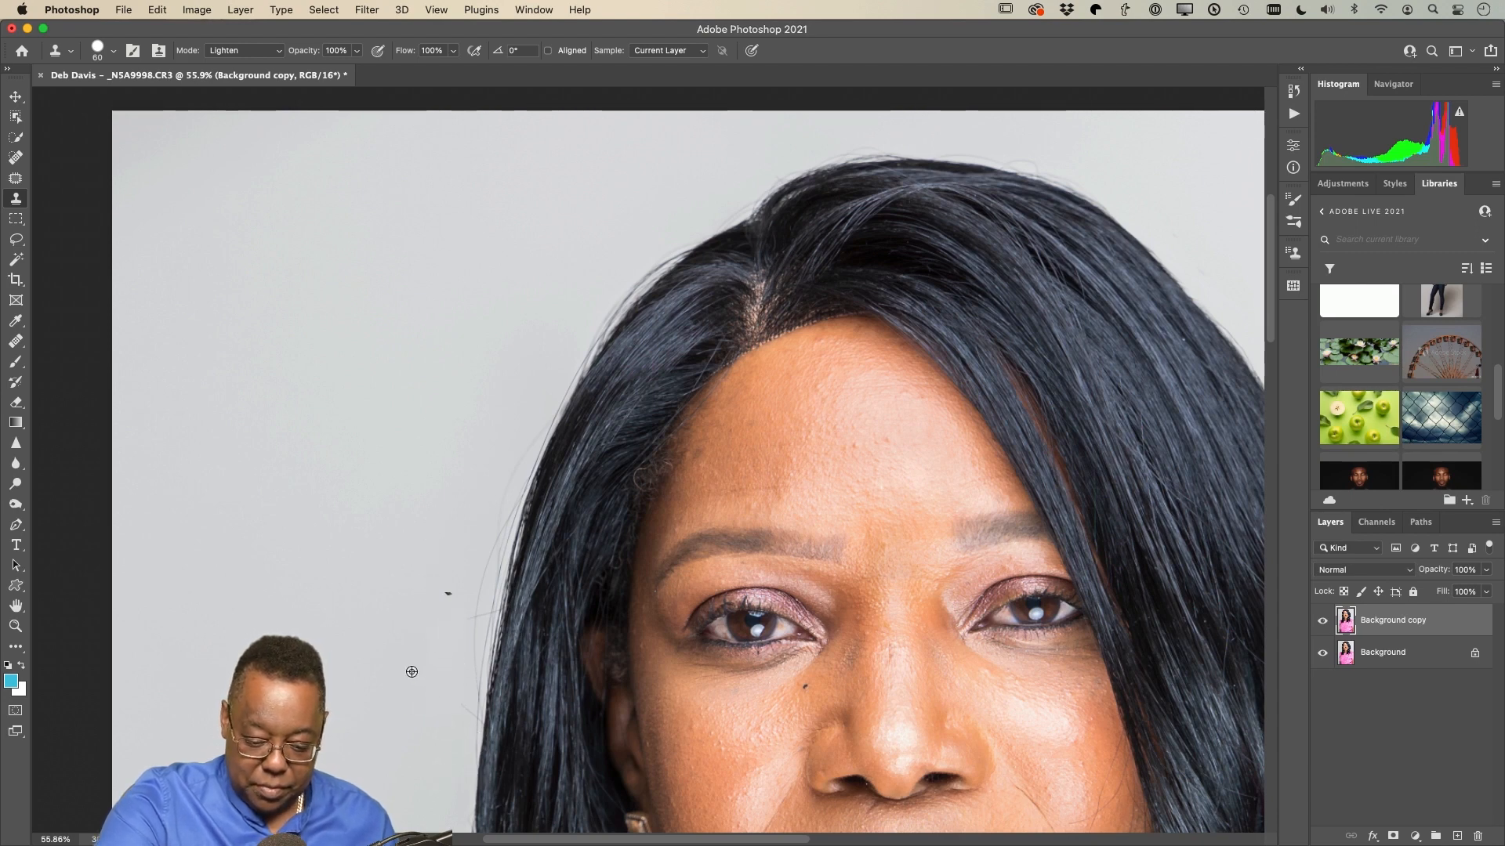
{"action": "mouse_move", "coordinate": [469, 616]}
{"action": "left_mouse_down"}
{"action": "mouse_move", "coordinate": [493, 518]}
{"action": "mouse_move", "coordinate": [467, 705]}
{"action": "mouse_move", "coordinate": [476, 649]}
{"action": "left_mouse_up"}
{"action": "left_click", "coordinate": [468, 668]}
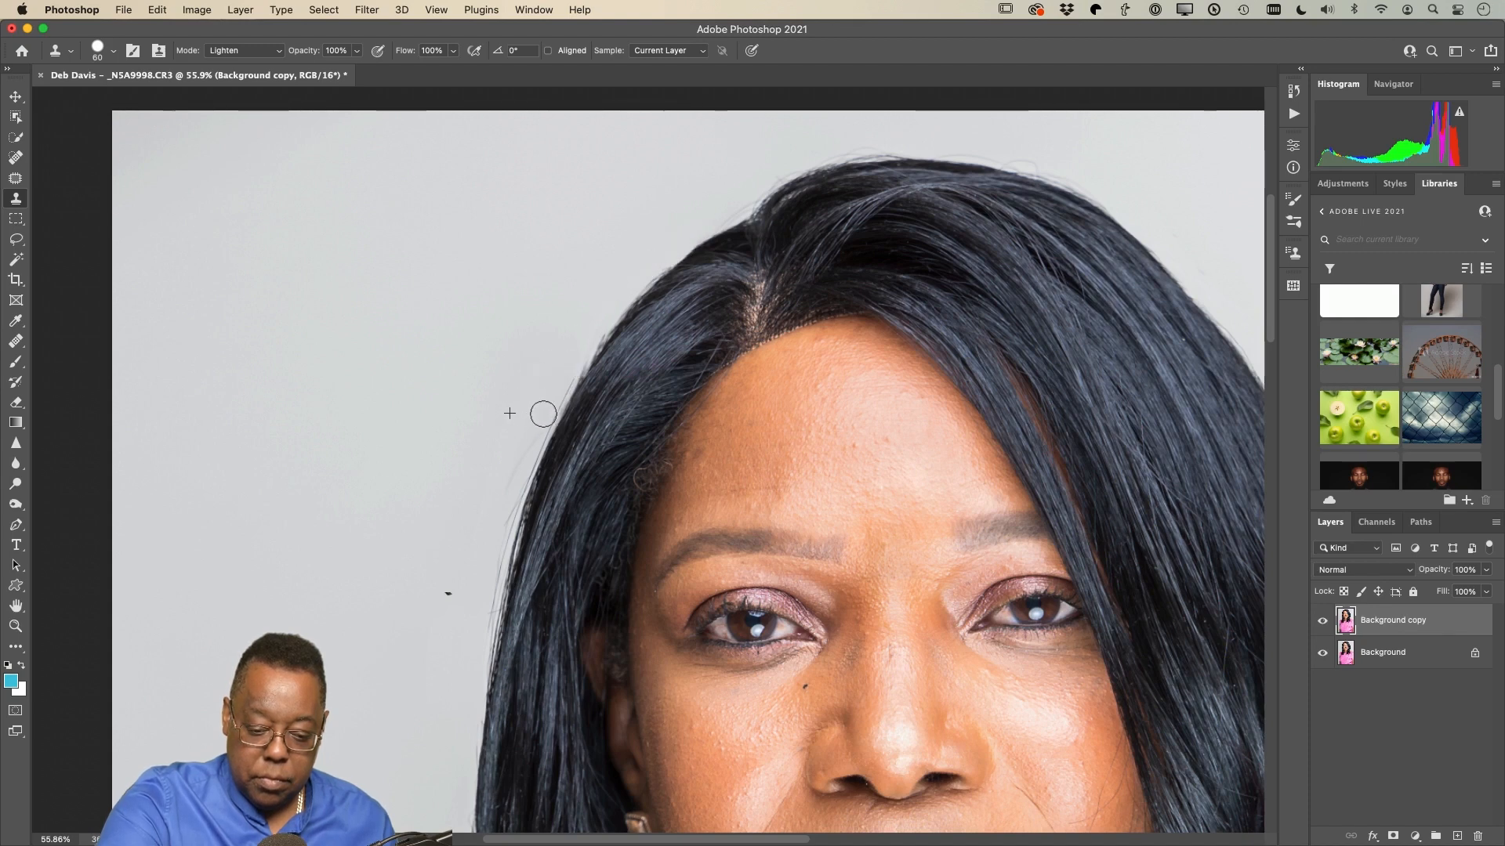
{"action": "mouse_move", "coordinate": [568, 382]}
{"action": "left_mouse_down"}
{"action": "mouse_move", "coordinate": [511, 493]}
{"action": "mouse_move", "coordinate": [462, 715]}
{"action": "left_mouse_up"}
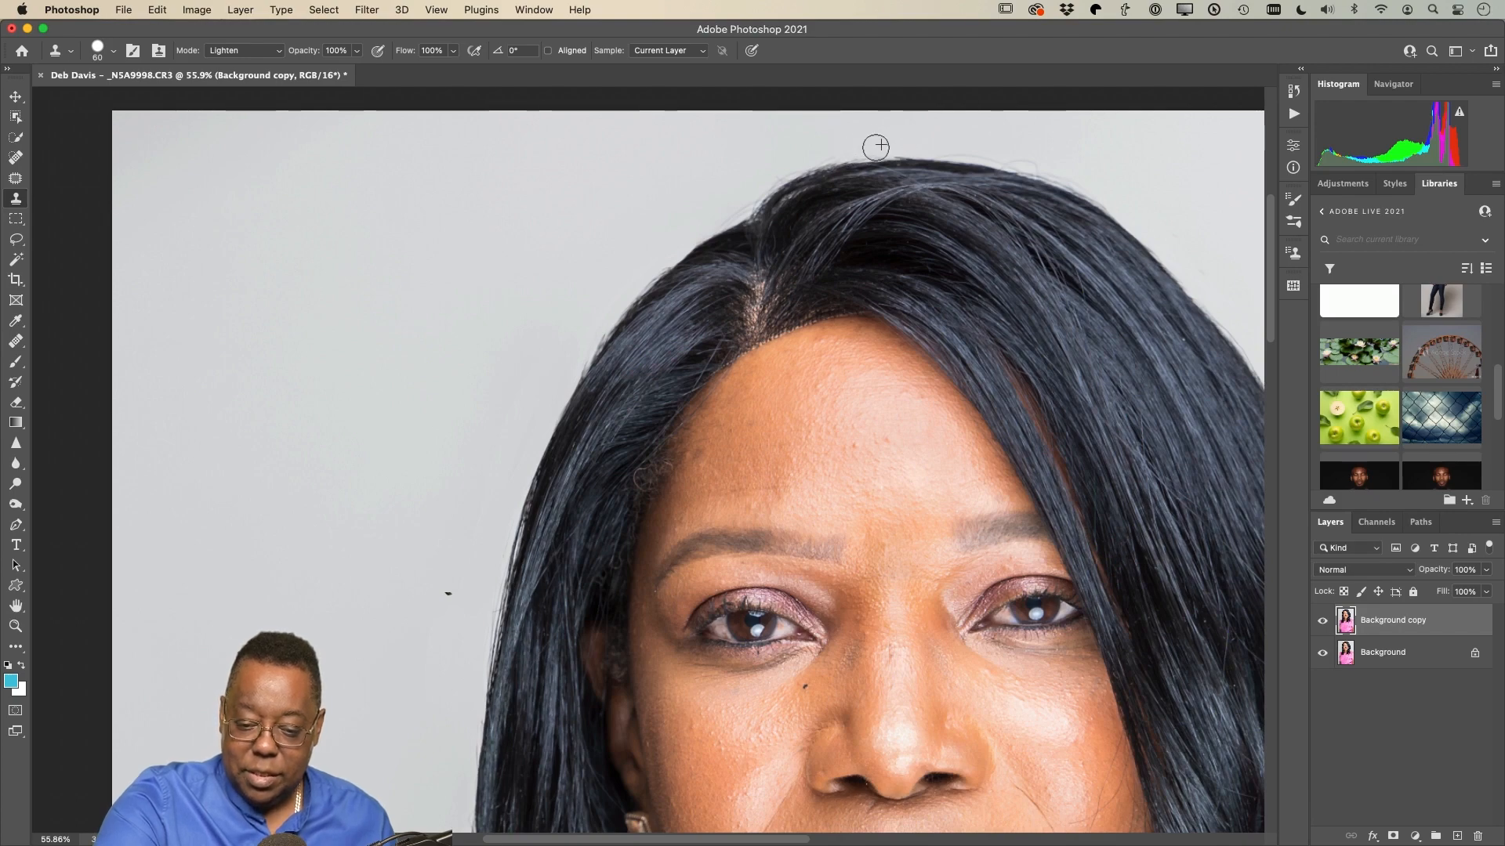
Step: Clone away the loose hairs along the lower hair edge on the image's left side, down to the pink shoulder
{"action": "scroll", "coordinate": [627, 564], "scroll_direction": "down", "scroll_amount": 10}
{"action": "scroll", "coordinate": [627, 564], "scroll_direction": "left", "scroll_amount": 3}
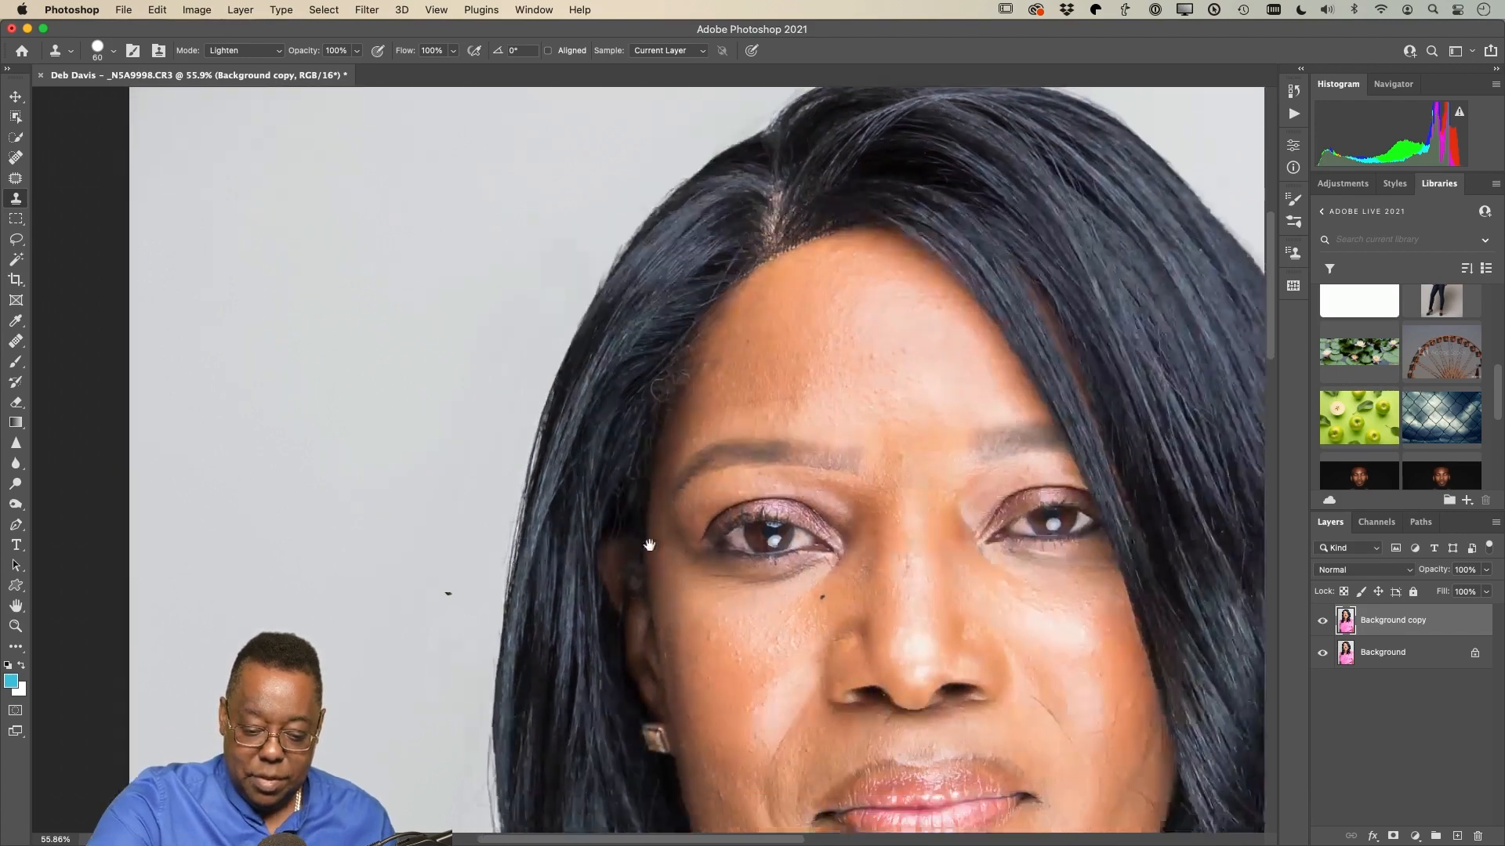
{"action": "mouse_move", "coordinate": [518, 544]}
{"action": "left_mouse_down"}
{"action": "mouse_move", "coordinate": [565, 572]}
{"action": "mouse_move", "coordinate": [539, 503]}
{"action": "mouse_move", "coordinate": [560, 555]}
{"action": "mouse_move", "coordinate": [564, 483]}
{"action": "mouse_move", "coordinate": [572, 687]}
{"action": "mouse_move", "coordinate": [594, 732]}
{"action": "mouse_move", "coordinate": [584, 659]}
{"action": "left_mouse_up"}
{"action": "left_click_drag", "start_coordinate": [583, 641], "coordinate": [549, 800]}
{"action": "left_click_drag", "start_coordinate": [524, 701], "coordinate": [512, 550]}
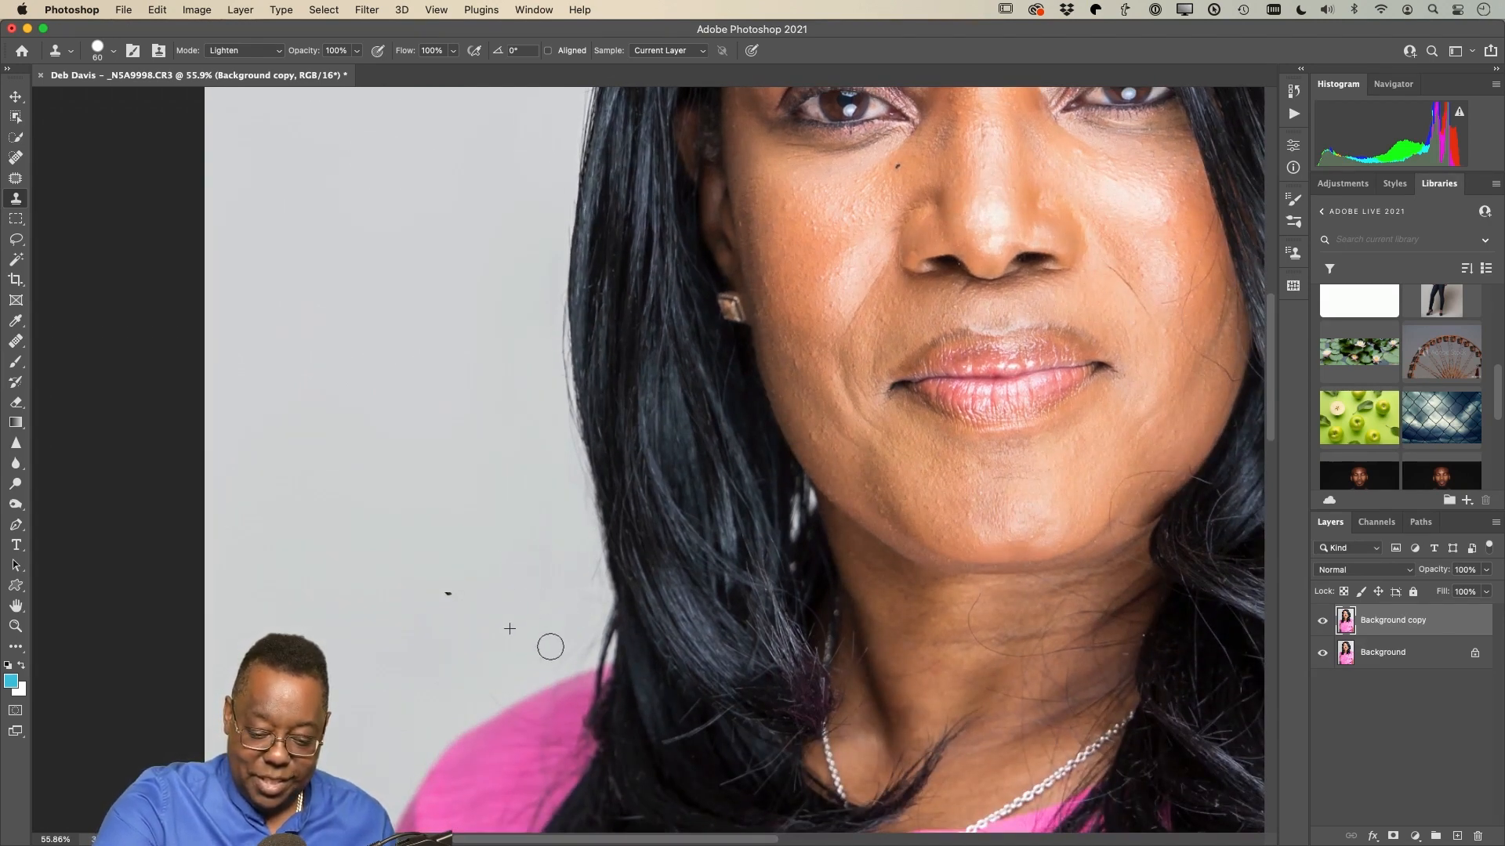
{"action": "mouse_move", "coordinate": [551, 647]}
{"action": "left_mouse_down"}
{"action": "mouse_move", "coordinate": [579, 642]}
{"action": "mouse_move", "coordinate": [589, 578]}
{"action": "mouse_move", "coordinate": [540, 345]}
{"action": "mouse_move", "coordinate": [541, 478]}
{"action": "mouse_move", "coordinate": [493, 640]}
{"action": "mouse_move", "coordinate": [363, 797]}
{"action": "left_mouse_up"}
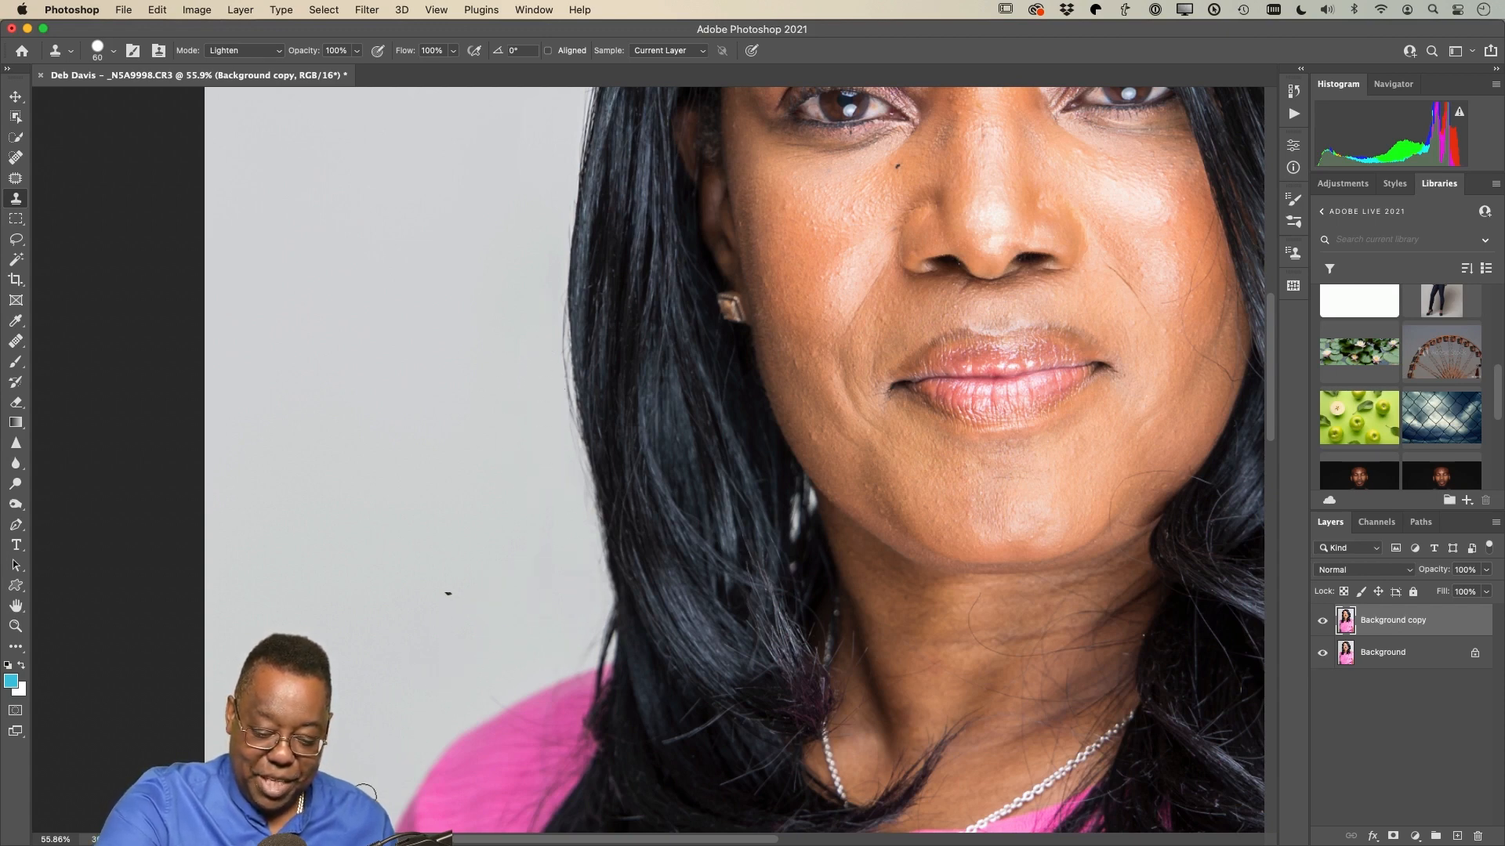
Step: Remove the stray hairs crossing the cheek and jaw beside the hair with the Content-Aware Spot Healing Brush
{"action": "mouse_move", "coordinate": [965, 692]}
{"action": "left_mouse_down"}
{"action": "mouse_move", "coordinate": [930, 668]}
{"action": "mouse_move", "coordinate": [786, 447]}
{"action": "mouse_move", "coordinate": [737, 546]}
{"action": "mouse_move", "coordinate": [749, 426]}
{"action": "mouse_move", "coordinate": [556, 740]}
{"action": "mouse_move", "coordinate": [513, 776]}
{"action": "left_mouse_up"}
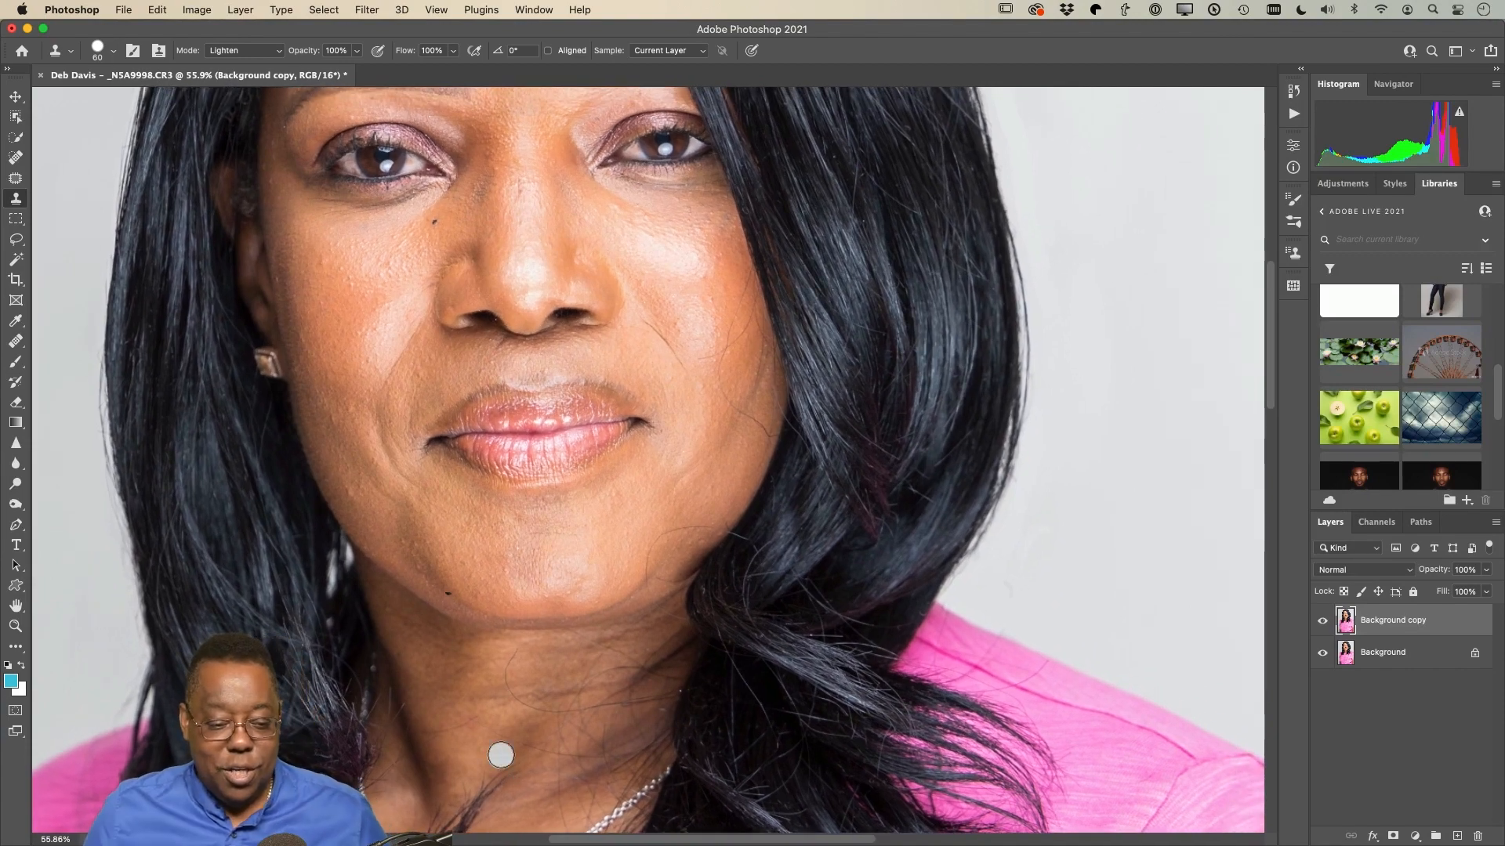
{"action": "key", "text": "j"}
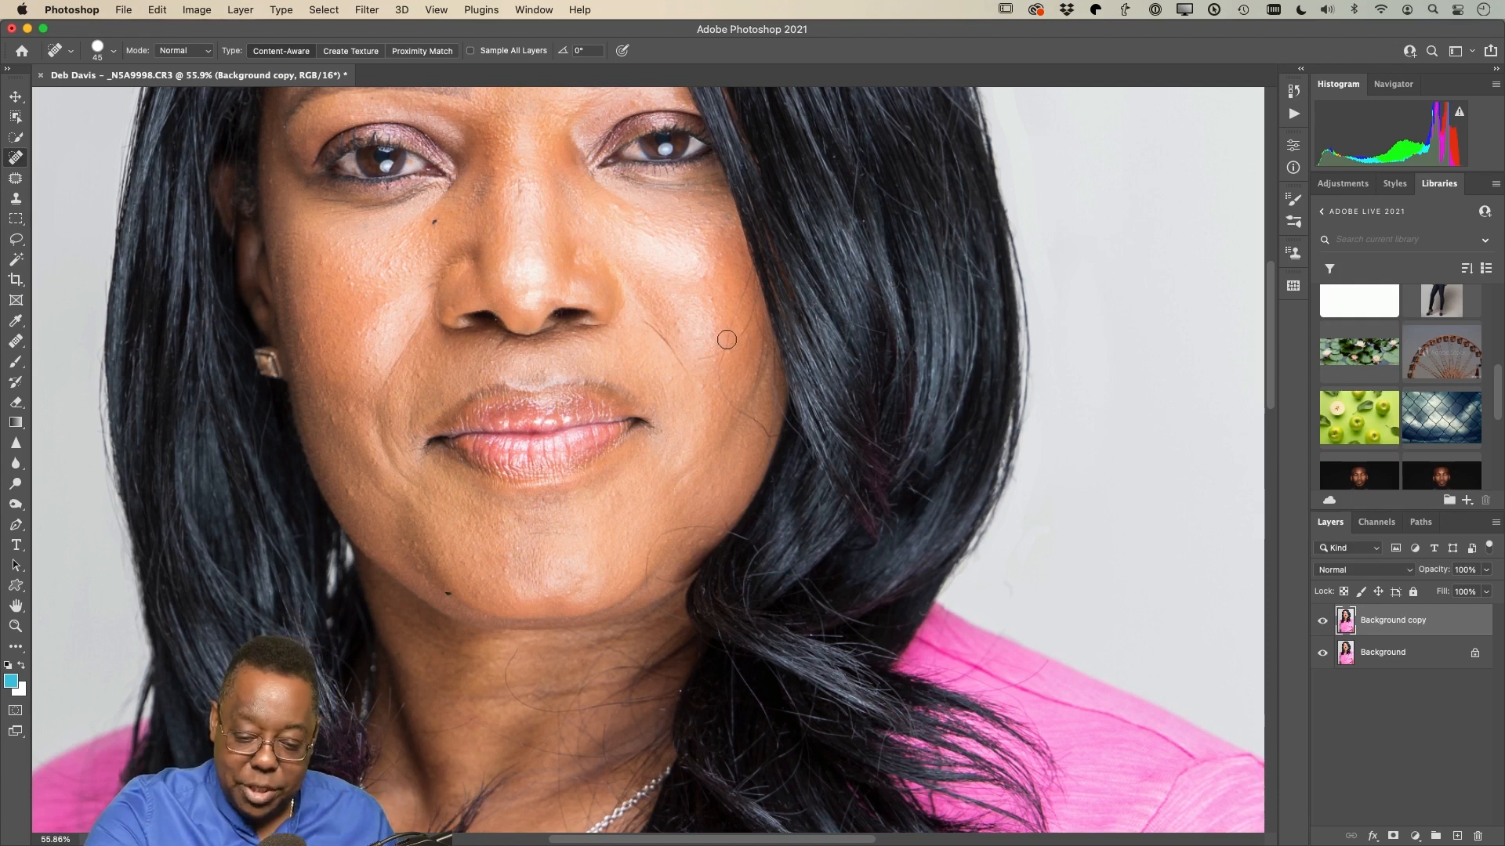
{"action": "left_click_drag", "start_coordinate": [738, 309], "coordinate": [716, 360]}
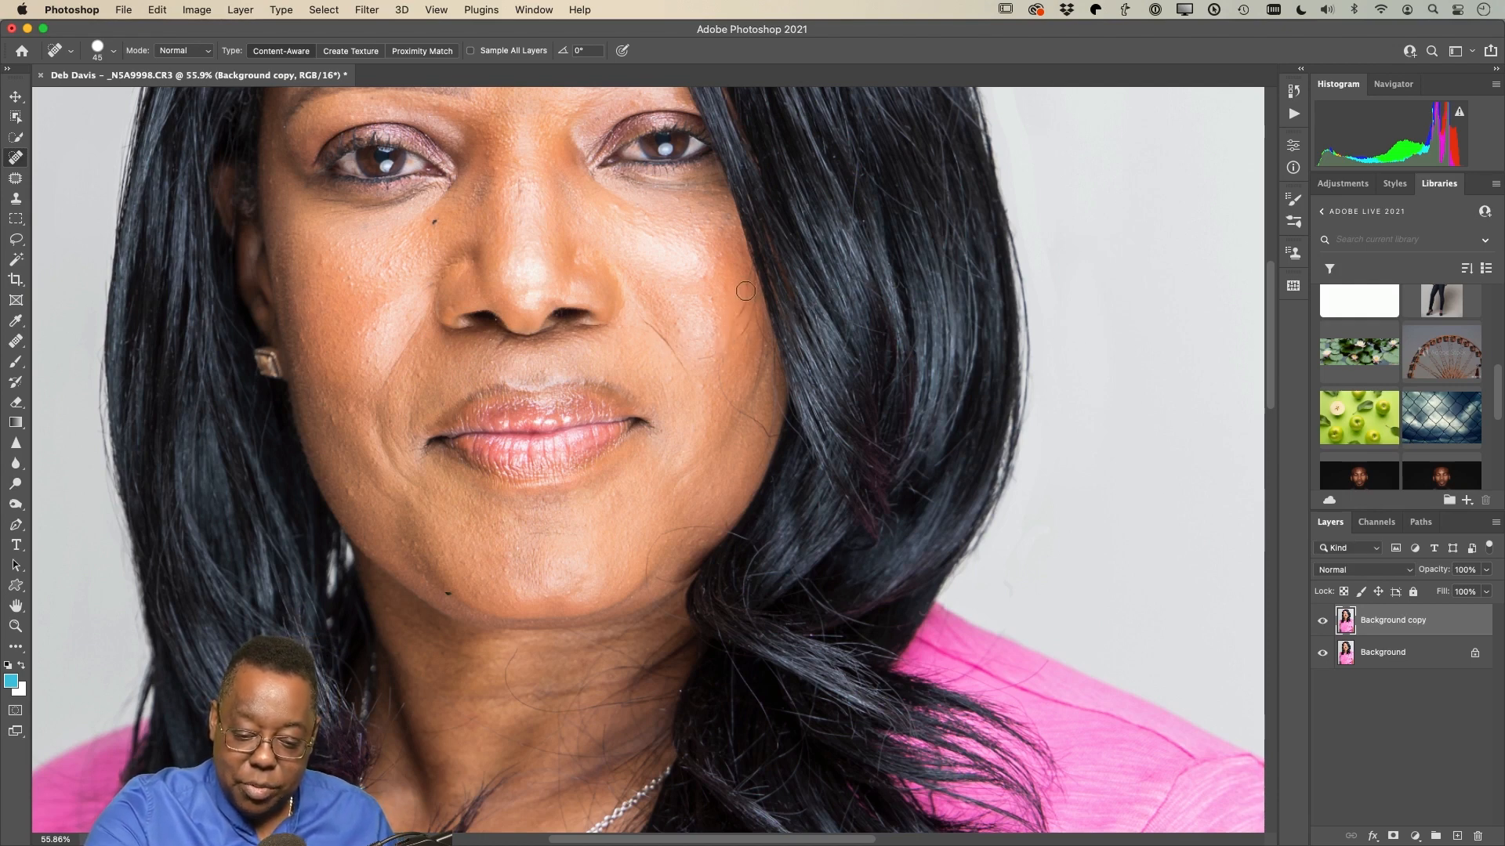
{"action": "mouse_move", "coordinate": [753, 292]}
{"action": "left_mouse_down"}
{"action": "mouse_move", "coordinate": [734, 331]}
{"action": "mouse_move", "coordinate": [751, 312]}
{"action": "mouse_move", "coordinate": [701, 359]}
{"action": "mouse_move", "coordinate": [762, 469]}
{"action": "left_mouse_up"}
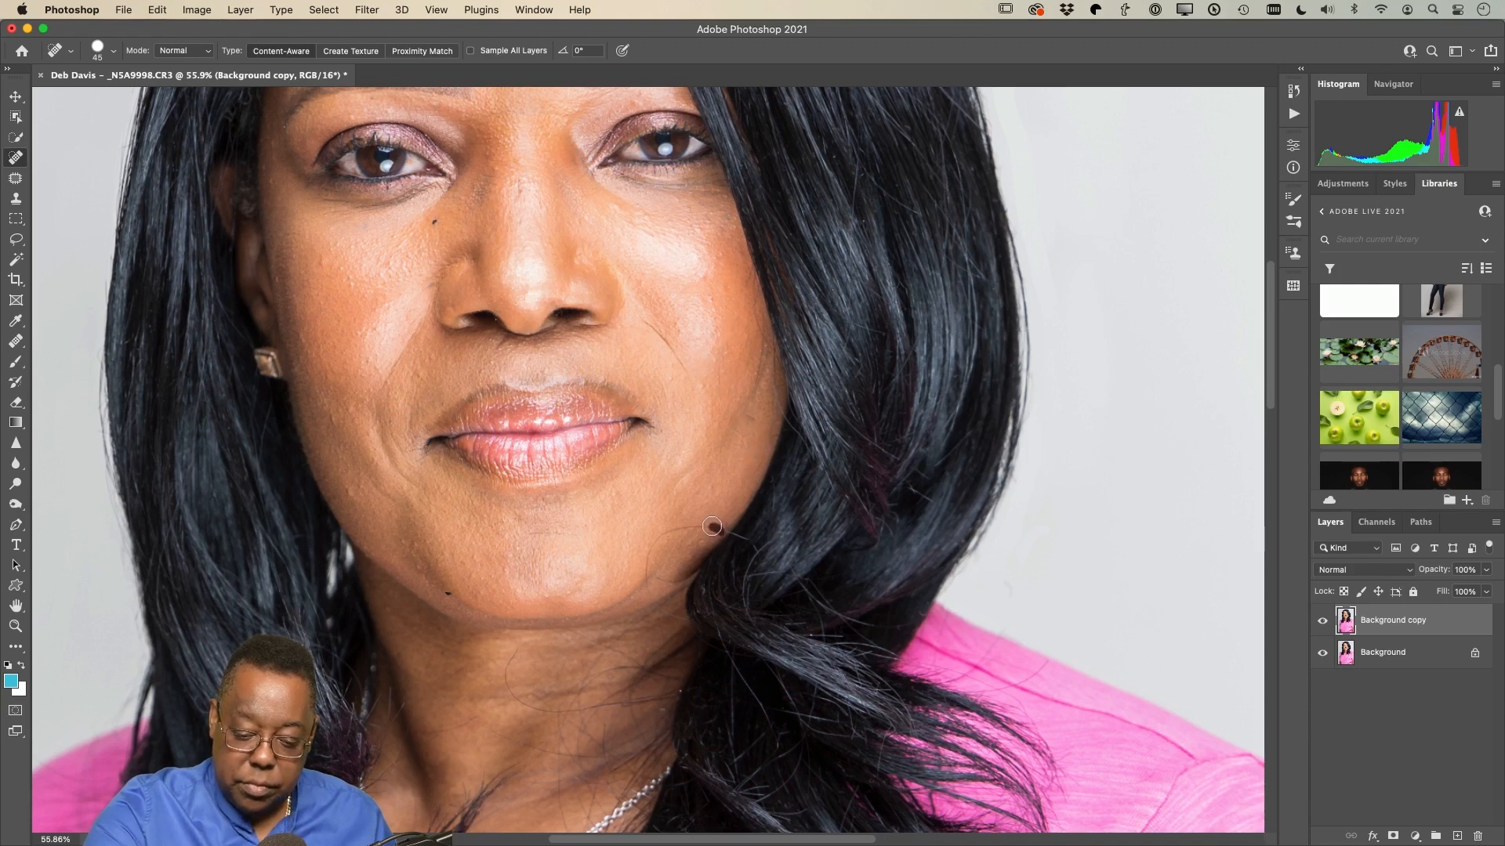
{"action": "mouse_move", "coordinate": [711, 527]}
{"action": "left_mouse_down"}
{"action": "mouse_move", "coordinate": [672, 529]}
{"action": "mouse_move", "coordinate": [649, 558]}
{"action": "mouse_move", "coordinate": [679, 581]}
{"action": "mouse_move", "coordinate": [645, 584]}
{"action": "left_mouse_up"}
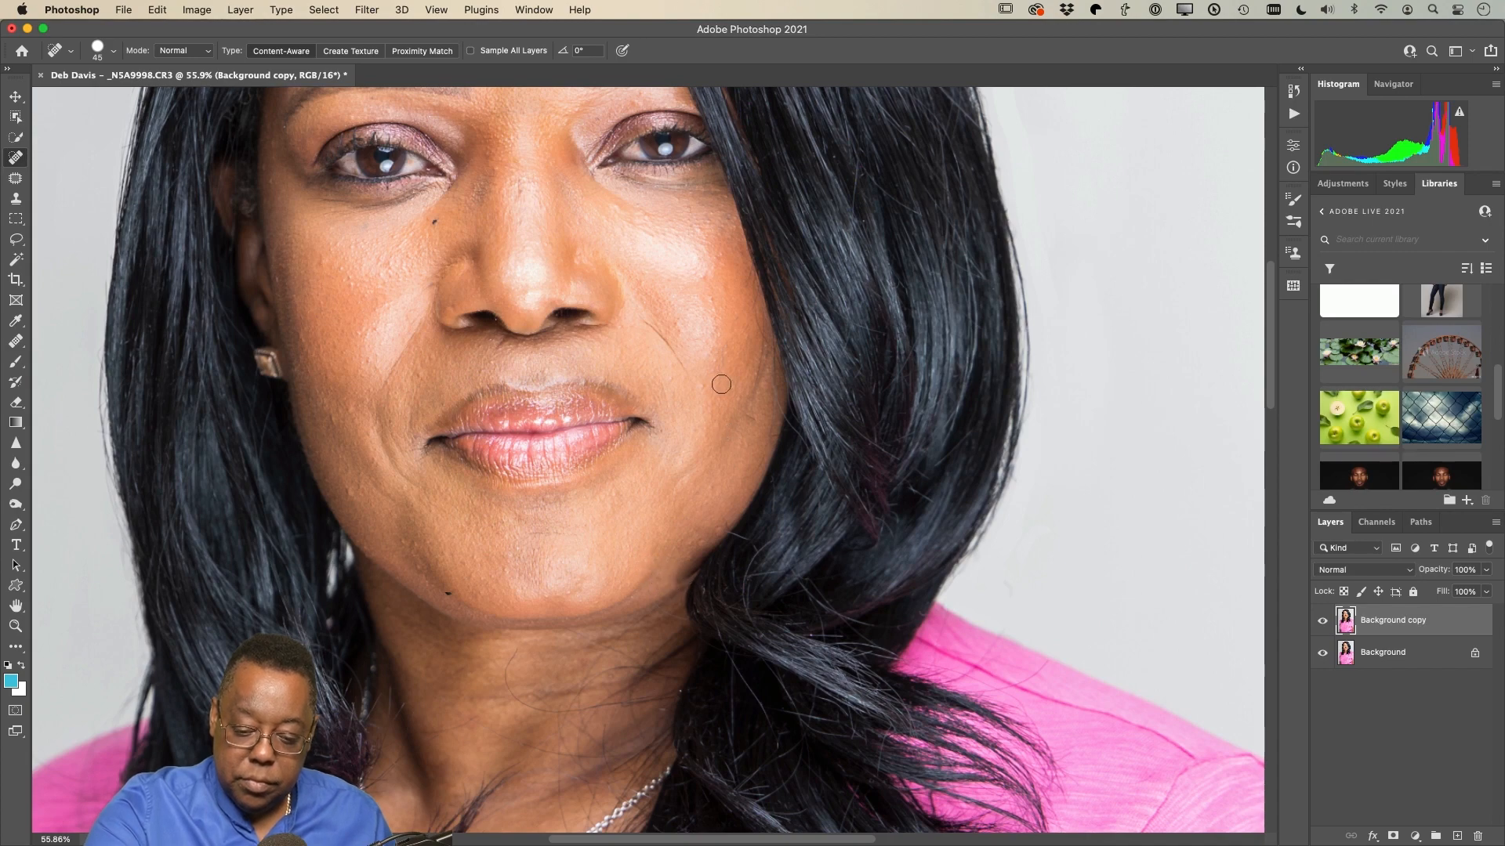
{"action": "left_click_drag", "start_coordinate": [724, 368], "coordinate": [715, 394]}
Step: Heal the fine stray hairs across the neck and above the necklace with the Spot Healing Brush
{"action": "key", "text": "space"}
{"action": "mouse_move", "coordinate": [733, 300]}
{"action": "left_mouse_down"}
{"action": "mouse_move", "coordinate": [722, 523]}
{"action": "mouse_move", "coordinate": [746, 544]}
{"action": "mouse_move", "coordinate": [752, 600]}
{"action": "left_mouse_up"}
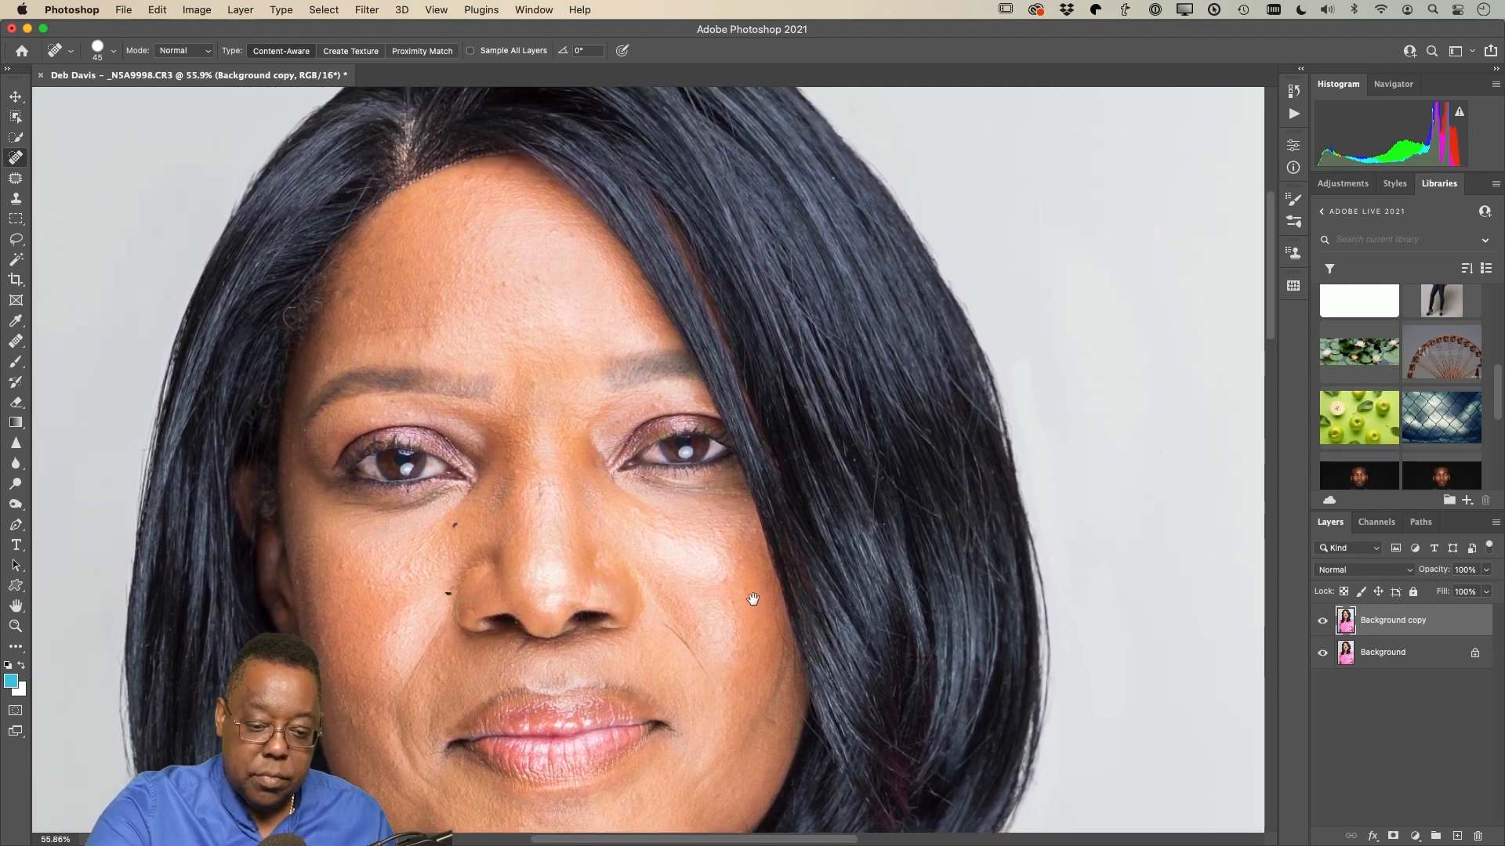
{"action": "scroll", "coordinate": [753, 600], "scroll_direction": "down", "scroll_amount": 10}
{"action": "left_click_drag", "start_coordinate": [527, 407], "coordinate": [543, 480]}
{"action": "left_click_drag", "start_coordinate": [527, 448], "coordinate": [569, 471]}
{"action": "mouse_move", "coordinate": [525, 458]}
{"action": "left_mouse_down"}
{"action": "mouse_move", "coordinate": [589, 506]}
{"action": "mouse_move", "coordinate": [582, 478]}
{"action": "mouse_move", "coordinate": [651, 409]}
{"action": "mouse_move", "coordinate": [642, 441]}
{"action": "left_mouse_up"}
{"action": "mouse_move", "coordinate": [698, 396]}
{"action": "left_mouse_down"}
{"action": "mouse_move", "coordinate": [662, 428]}
{"action": "mouse_move", "coordinate": [682, 444]}
{"action": "mouse_move", "coordinate": [657, 425]}
{"action": "mouse_move", "coordinate": [639, 501]}
{"action": "left_mouse_up"}
{"action": "mouse_move", "coordinate": [678, 448]}
{"action": "left_mouse_down"}
{"action": "mouse_move", "coordinate": [642, 527]}
{"action": "mouse_move", "coordinate": [634, 499]}
{"action": "mouse_move", "coordinate": [612, 505]}
{"action": "mouse_move", "coordinate": [612, 474]}
{"action": "left_mouse_up"}
{"action": "left_click_drag", "start_coordinate": [639, 454], "coordinate": [603, 467]}
{"action": "left_click_drag", "start_coordinate": [587, 497], "coordinate": [527, 504]}
{"action": "left_click_drag", "start_coordinate": [580, 517], "coordinate": [580, 523]}
{"action": "mouse_move", "coordinate": [573, 536]}
{"action": "left_mouse_down"}
{"action": "mouse_move", "coordinate": [581, 604]}
{"action": "mouse_move", "coordinate": [615, 552]}
{"action": "left_mouse_up"}
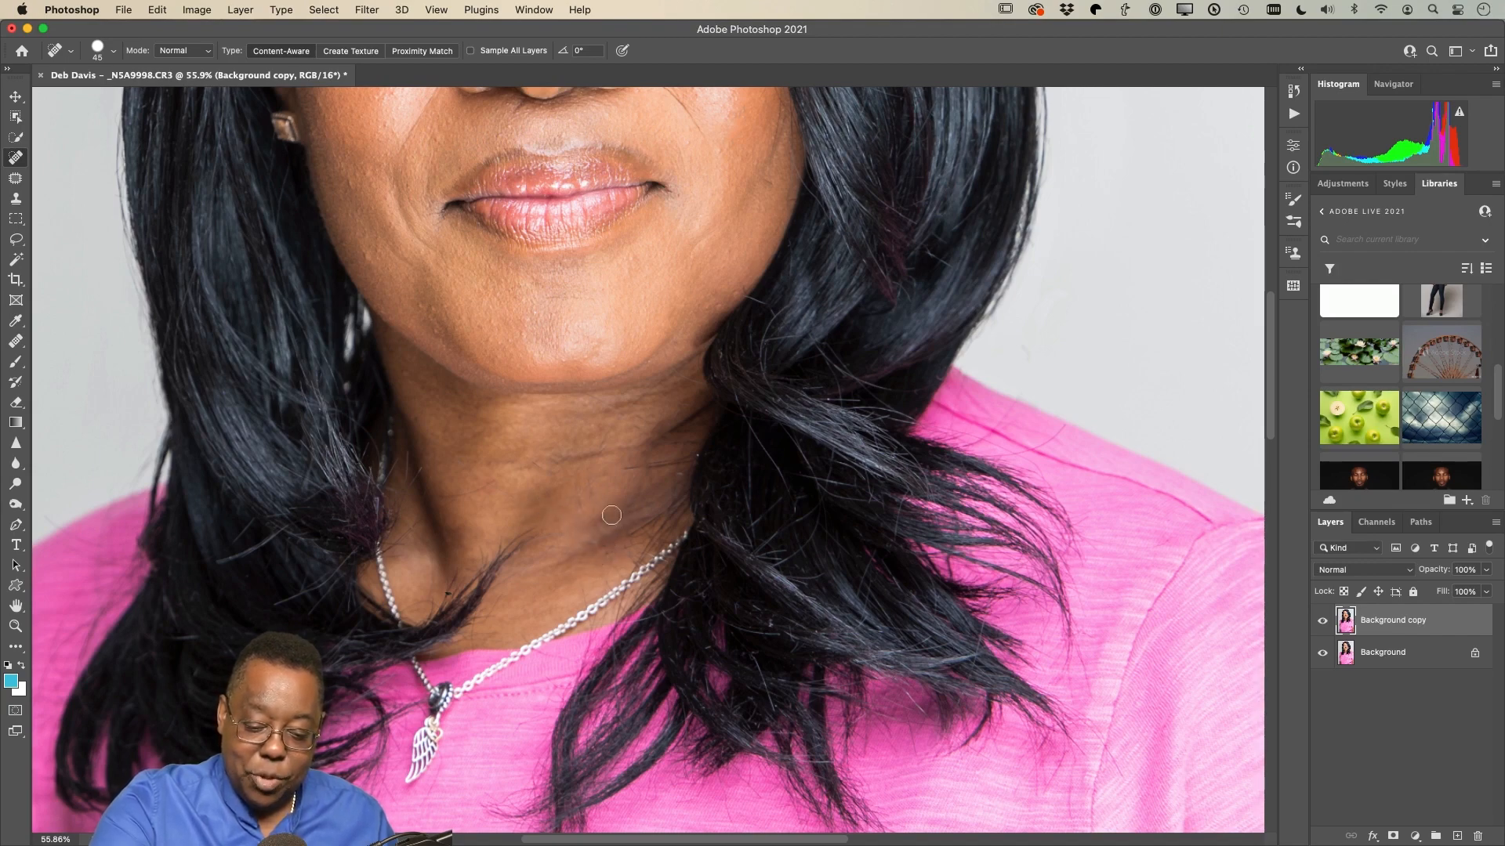
{"action": "left_click_drag", "start_coordinate": [585, 498], "coordinate": [577, 471]}
{"action": "mouse_move", "coordinate": [592, 505]}
{"action": "left_mouse_down"}
{"action": "mouse_move", "coordinate": [631, 466]}
{"action": "mouse_move", "coordinate": [677, 465]}
{"action": "mouse_move", "coordinate": [693, 431]}
{"action": "left_mouse_up"}
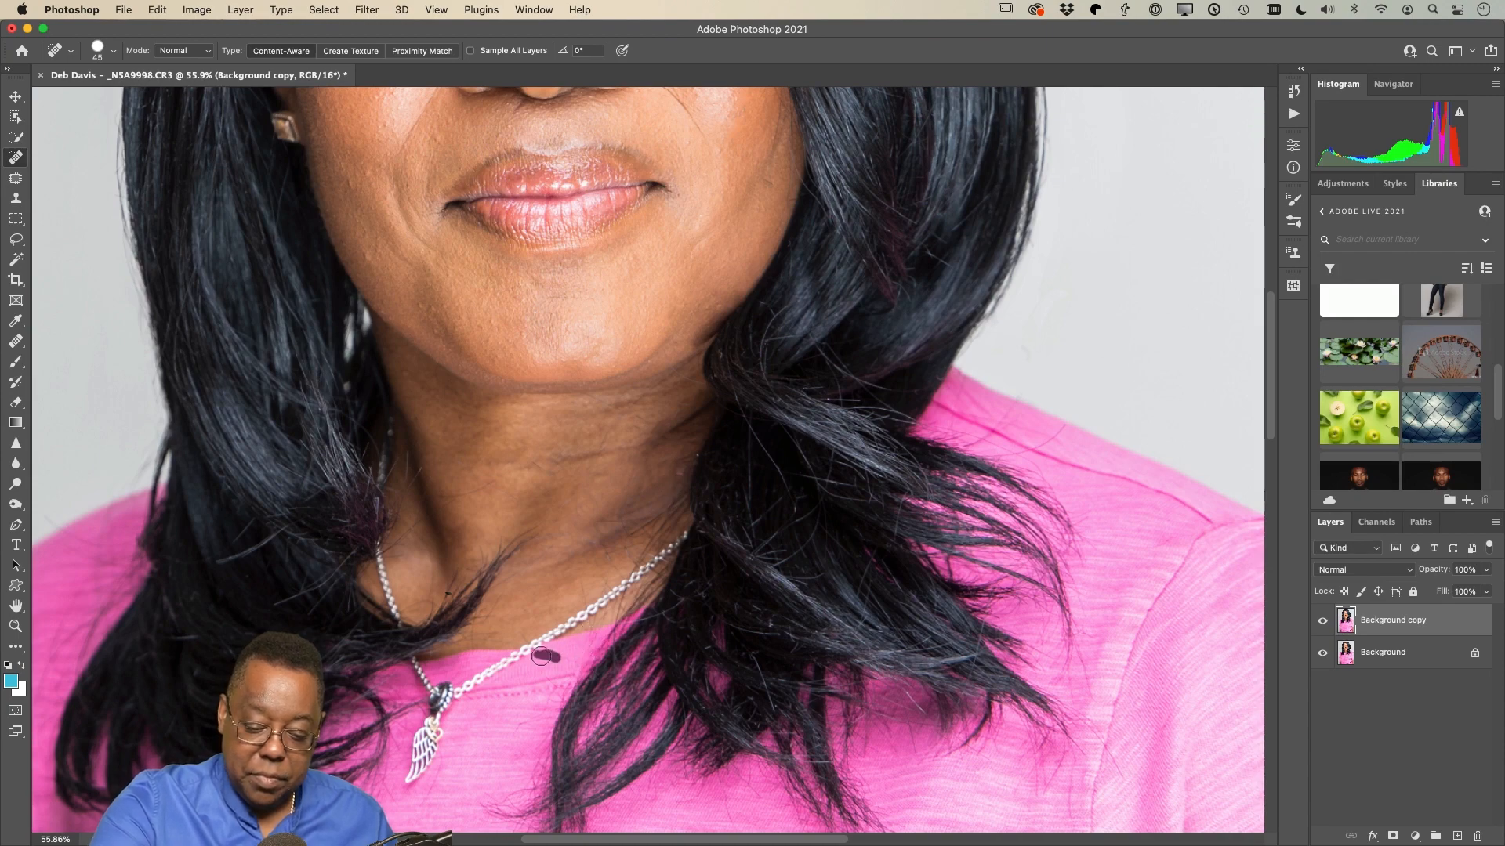
{"action": "left_click_drag", "start_coordinate": [543, 468], "coordinate": [511, 462]}
Step: Heal the long loose hair on the pink shirt's chest and the stray strands below the hair tips
{"action": "left_click_drag", "start_coordinate": [780, 689], "coordinate": [946, 304]}
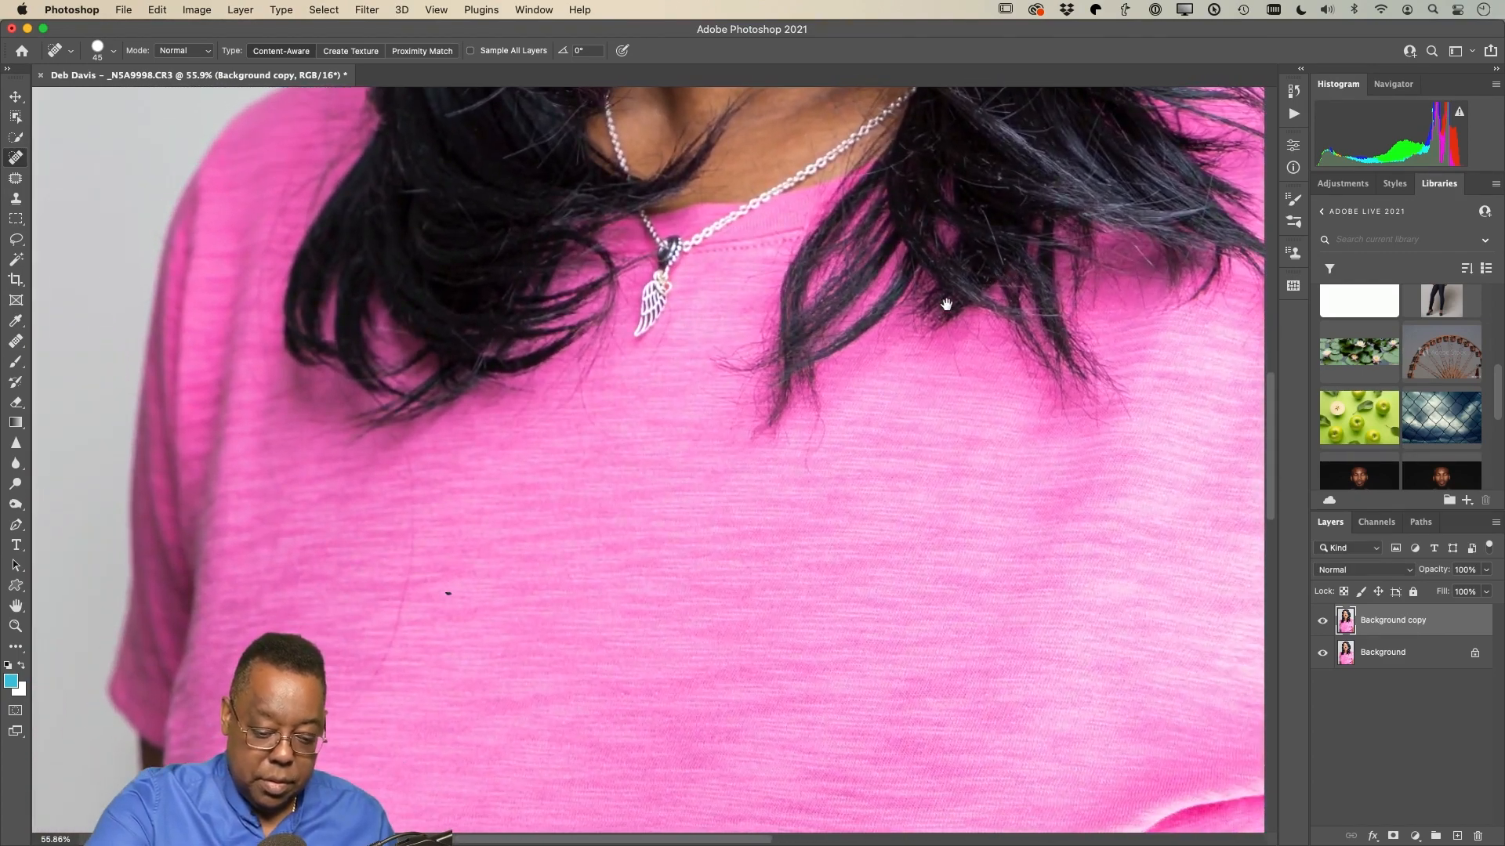
{"action": "mouse_move", "coordinate": [405, 464]}
{"action": "left_mouse_down"}
{"action": "mouse_move", "coordinate": [409, 568]}
{"action": "mouse_move", "coordinate": [355, 715]}
{"action": "left_mouse_up"}
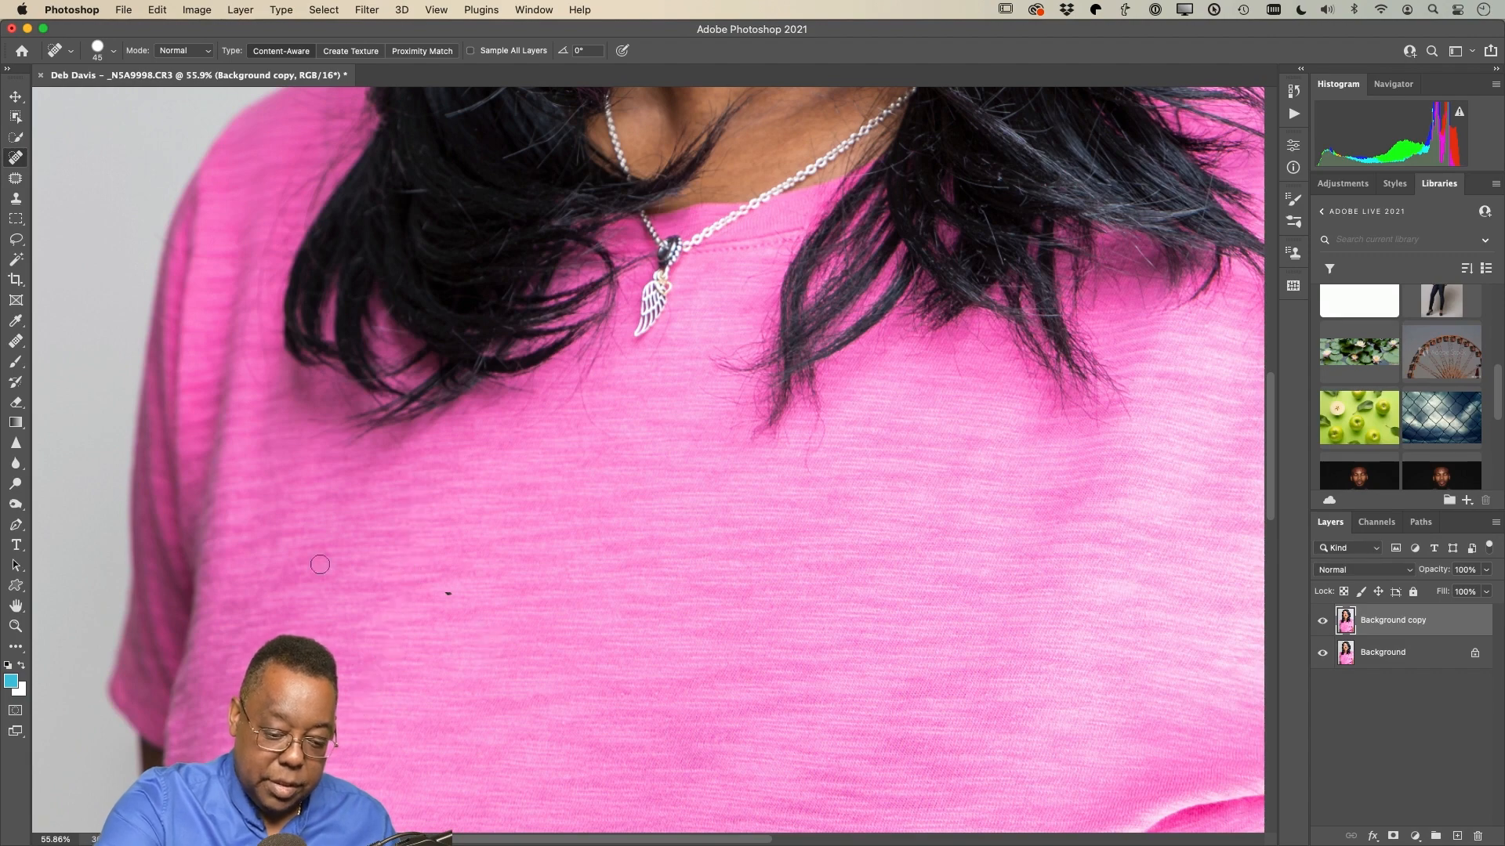
{"action": "scroll", "coordinate": [539, 480], "scroll_direction": "up", "scroll_amount": 5}
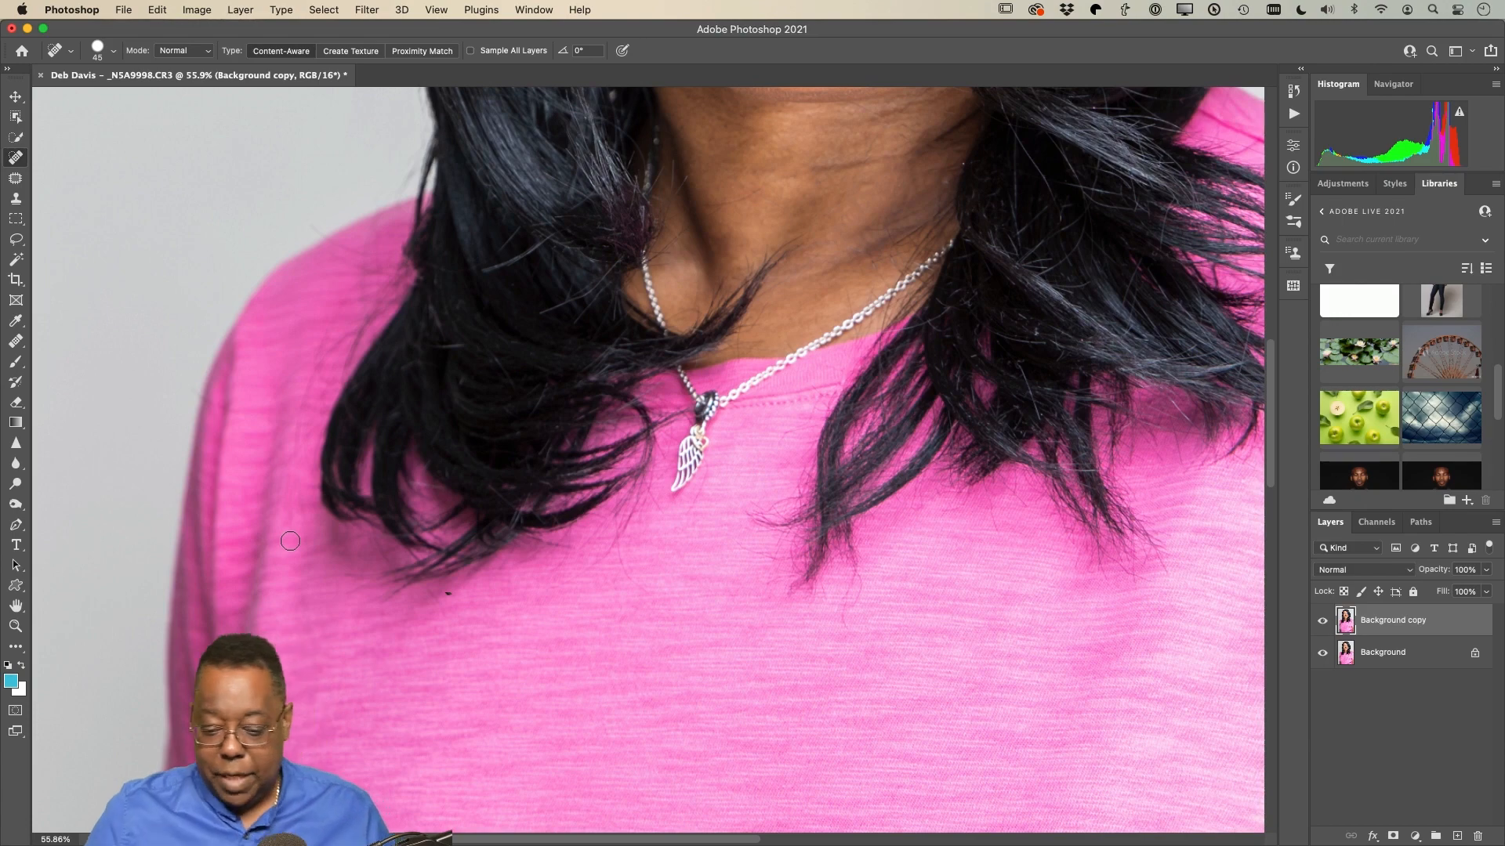
{"action": "left_click_drag", "start_coordinate": [848, 596], "coordinate": [816, 611]}
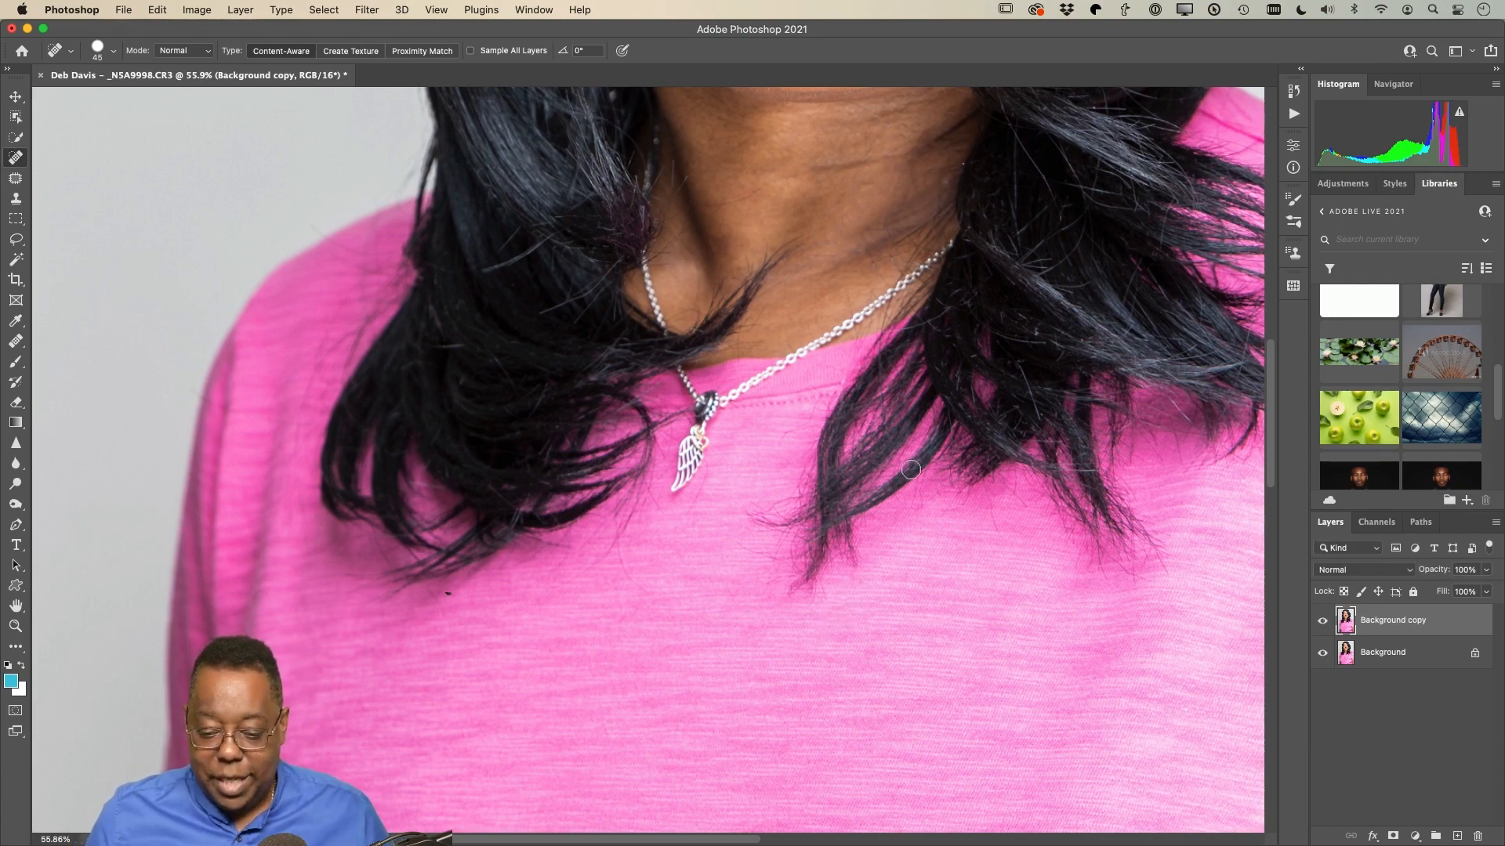
{"action": "scroll", "coordinate": [911, 468], "scroll_direction": "up", "scroll_amount": 10}
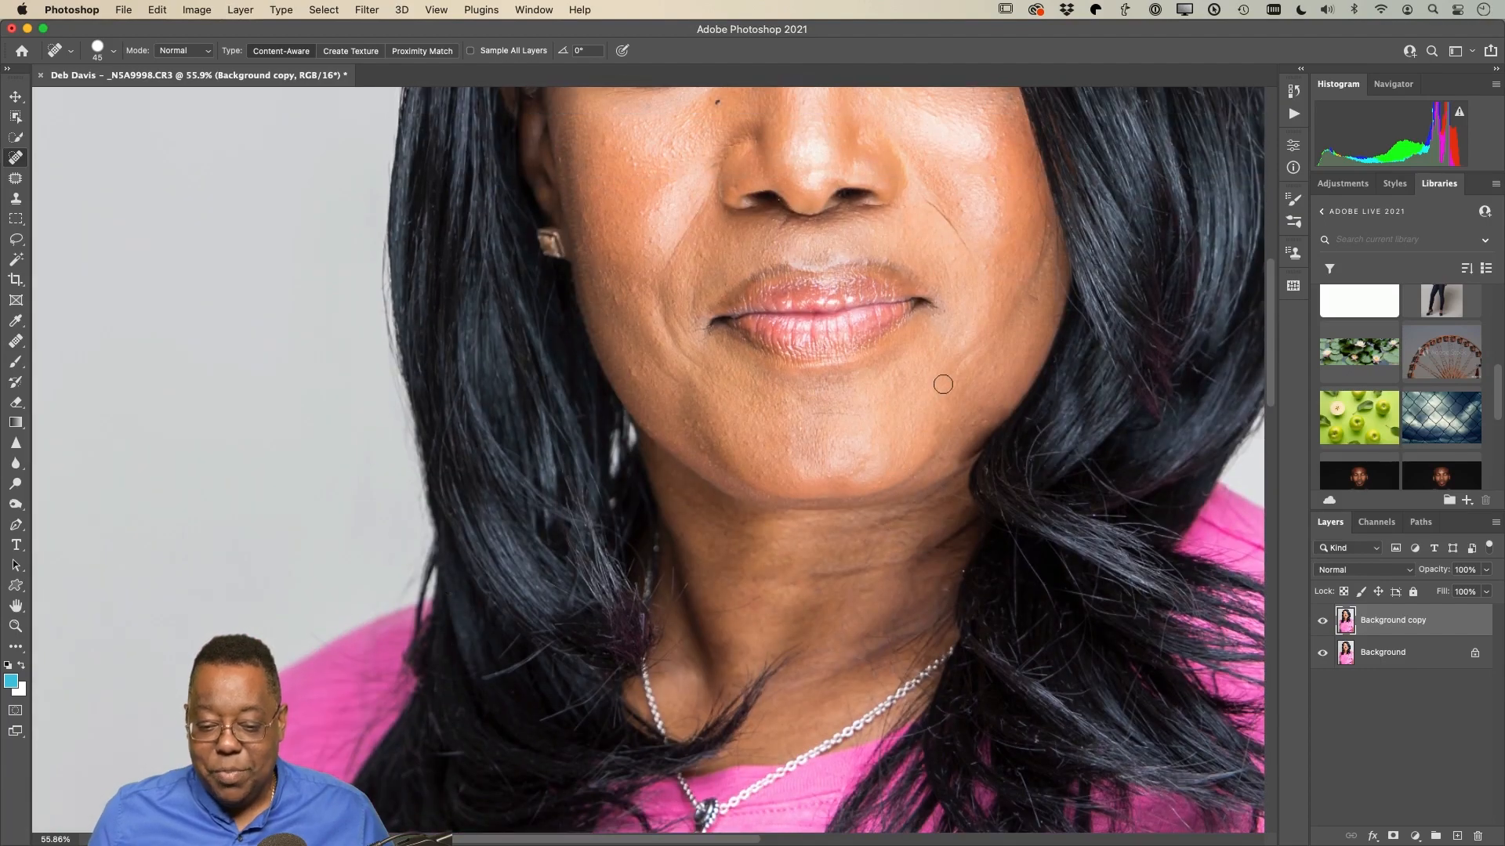
{"action": "left_click_drag", "start_coordinate": [945, 379], "coordinate": [755, 647]}
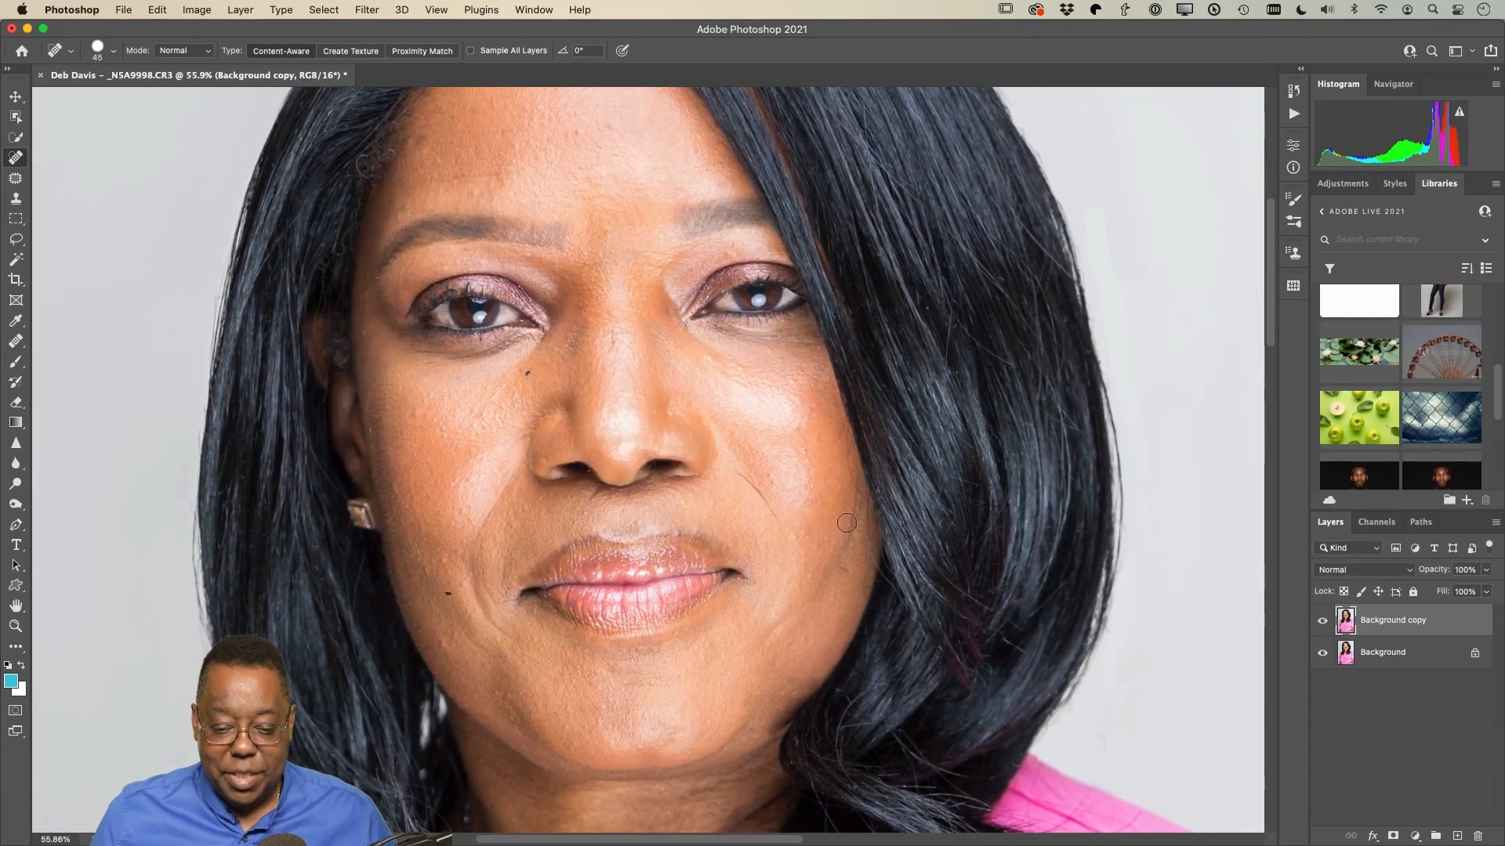
Step: Set up the Clone Stamp with Darken mode, 40% opacity and a softer brush edge for toning down skin shine
{"action": "left_click_drag", "start_coordinate": [833, 504], "coordinate": [884, 532]}
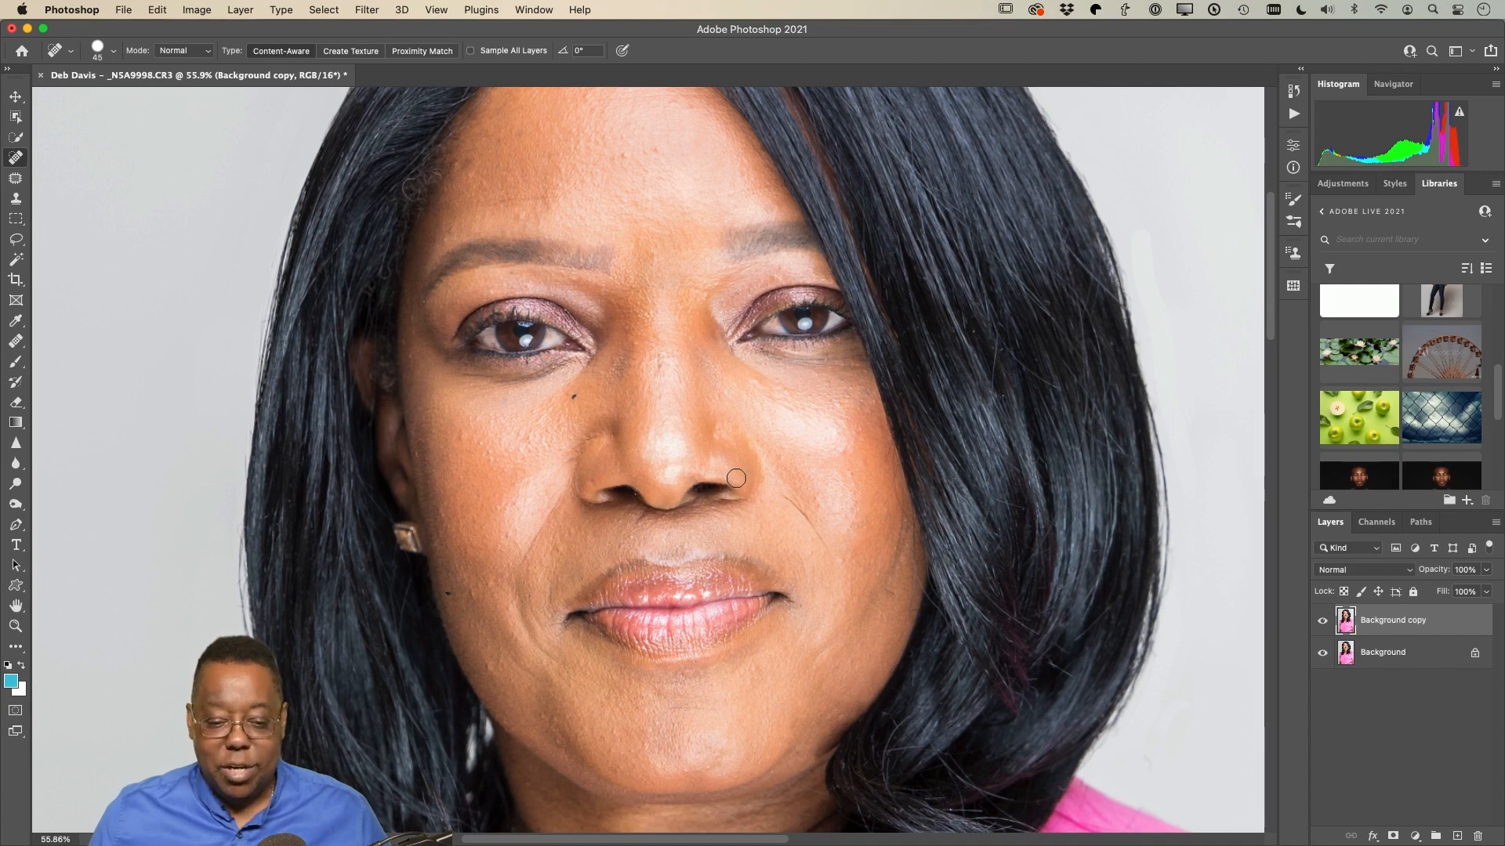
{"action": "scroll", "coordinate": [736, 478], "scroll_direction": "up", "scroll_amount": 2}
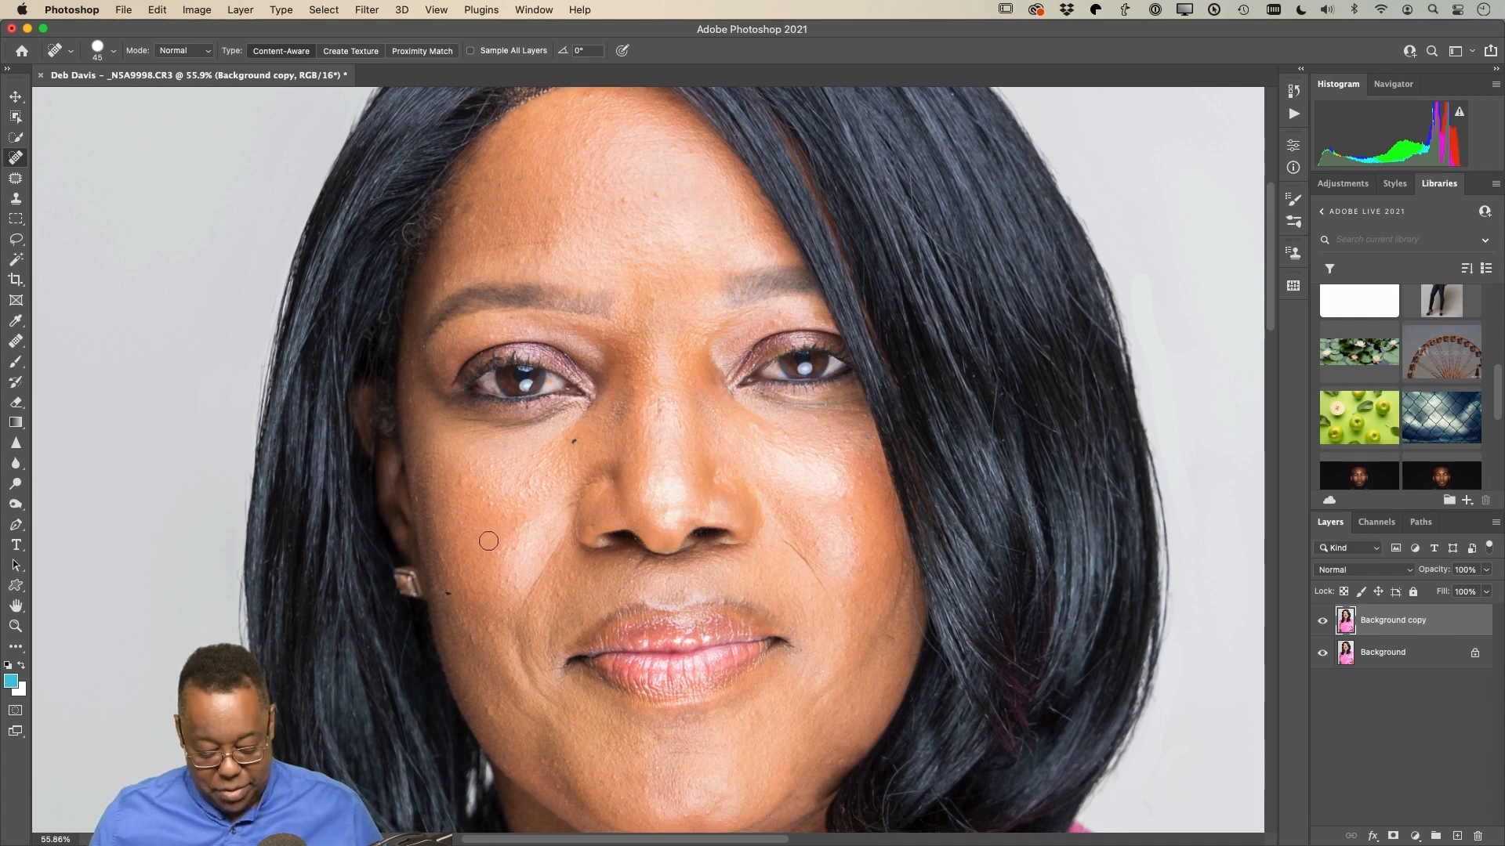
{"action": "key", "text": "s"}
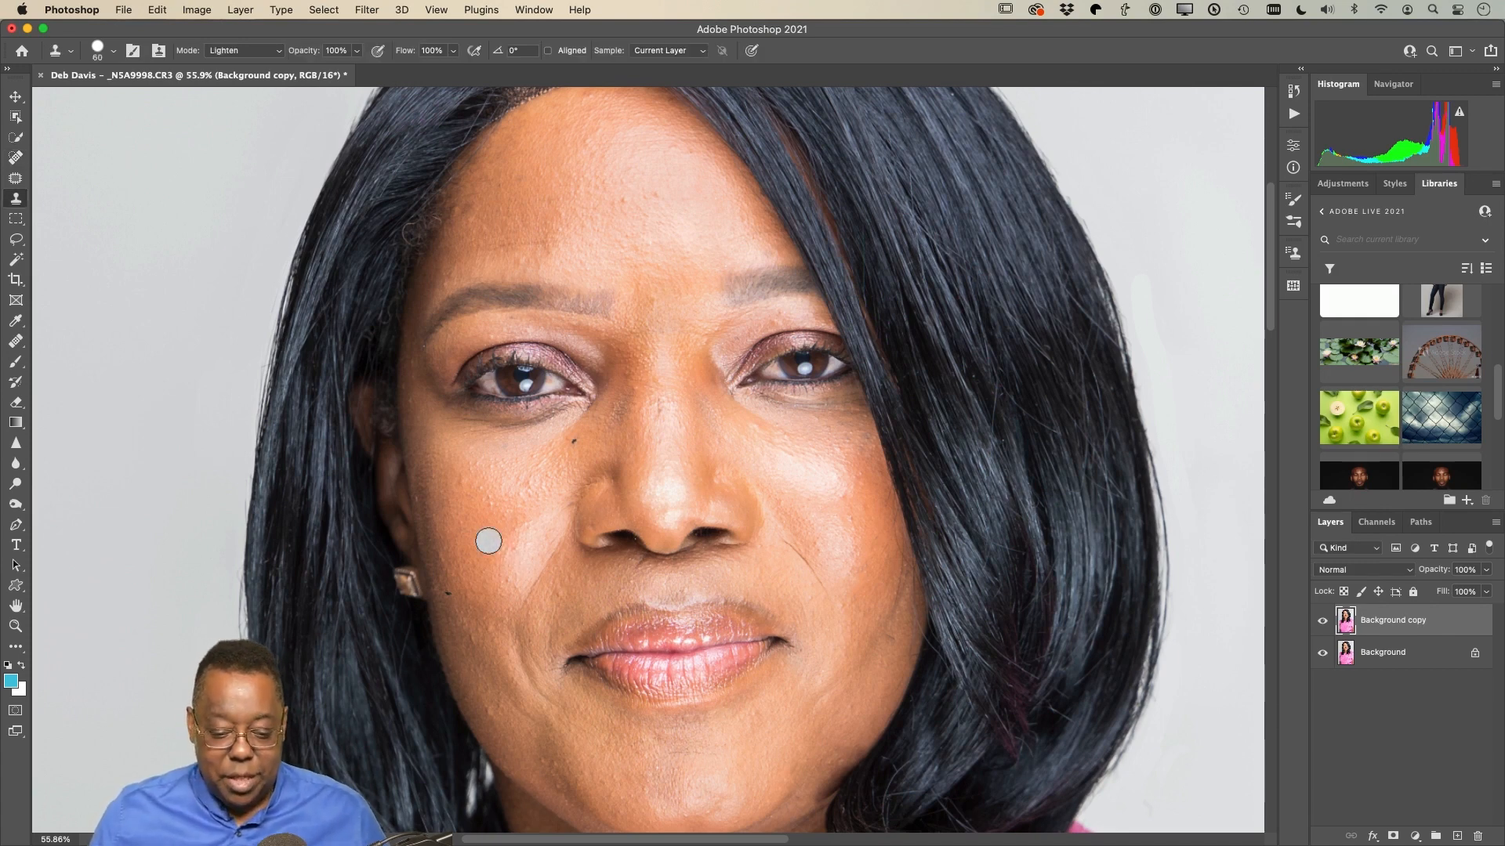
{"action": "left_click", "coordinate": [222, 51]}
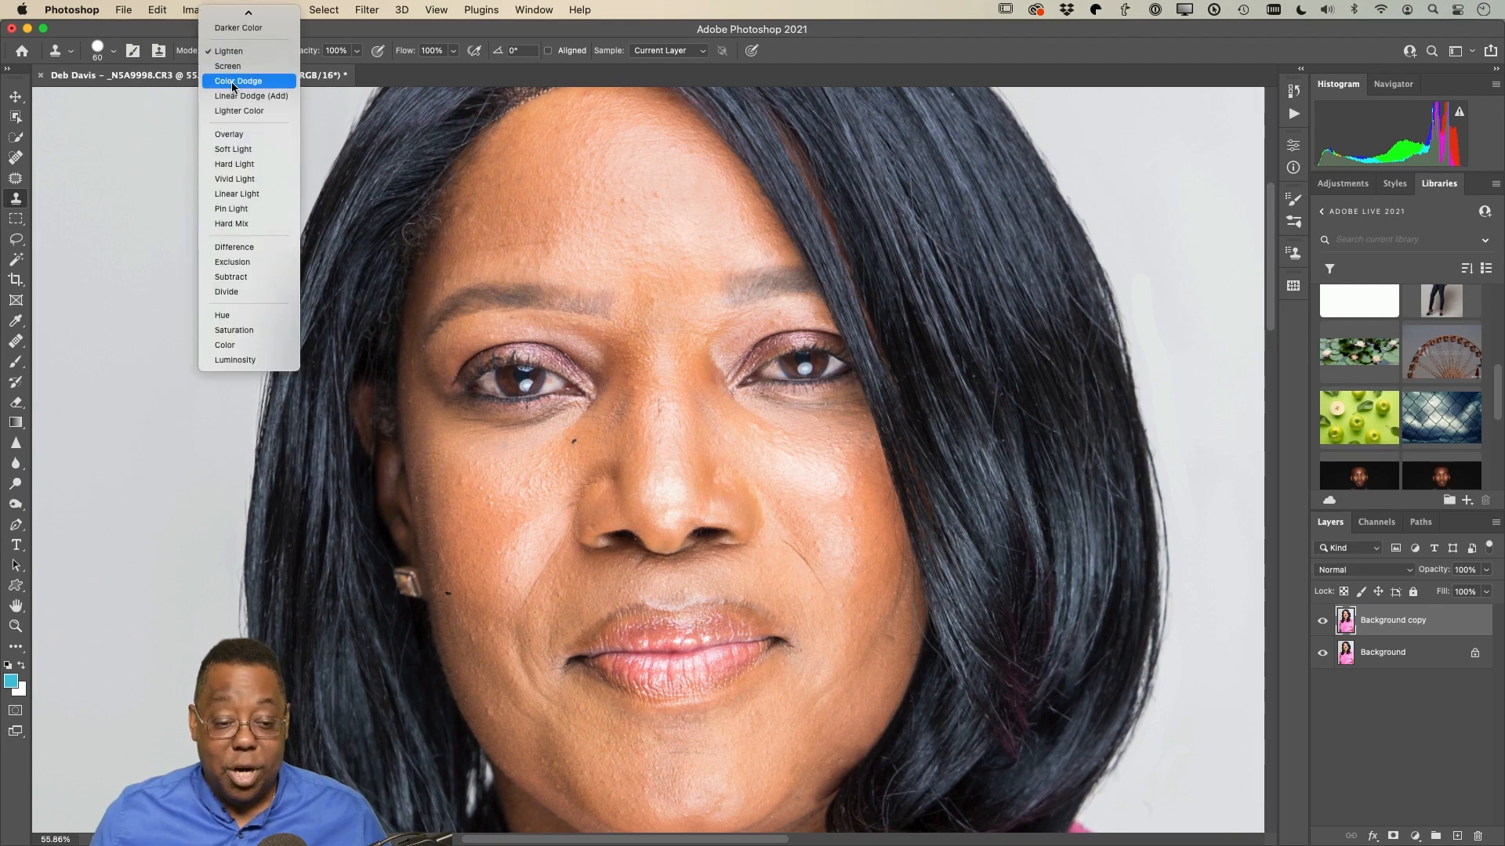
{"action": "mouse_move", "coordinate": [249, 12]}
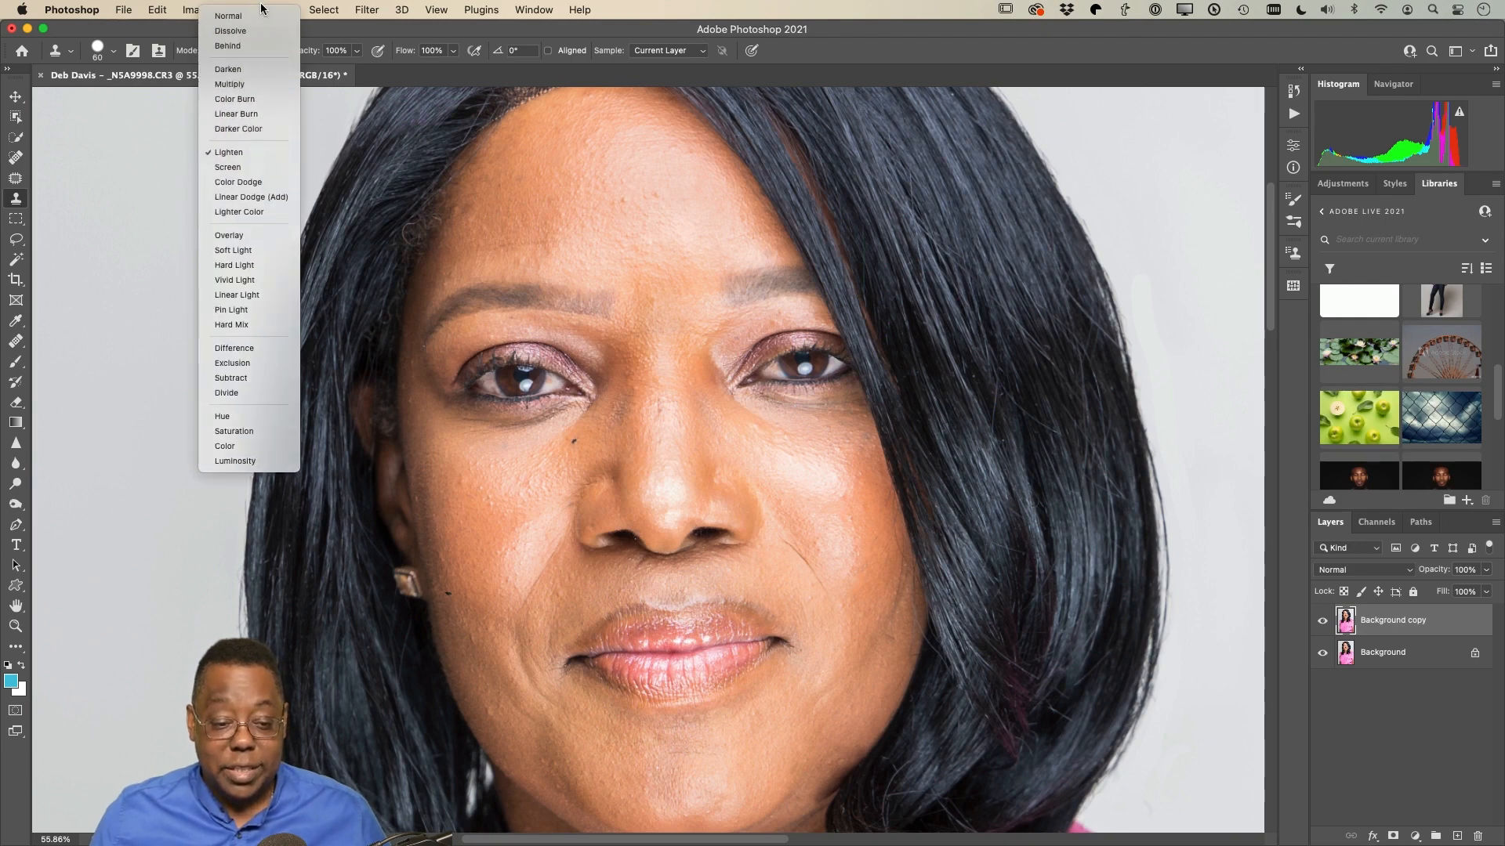
{"action": "left_click", "coordinate": [247, 69]}
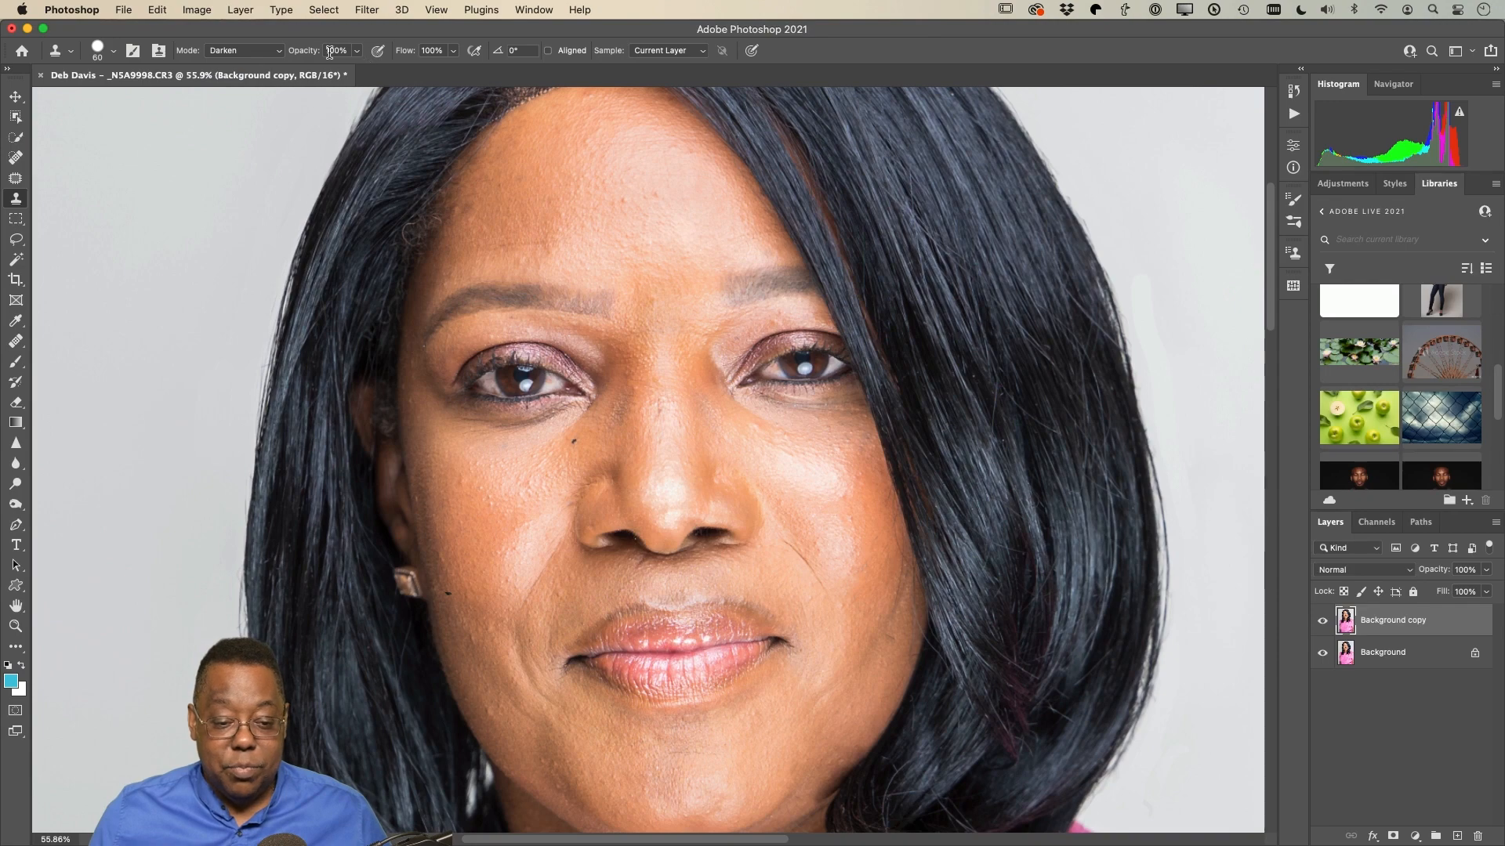
{"action": "left_click_drag", "start_coordinate": [313, 53], "coordinate": [288, 56]}
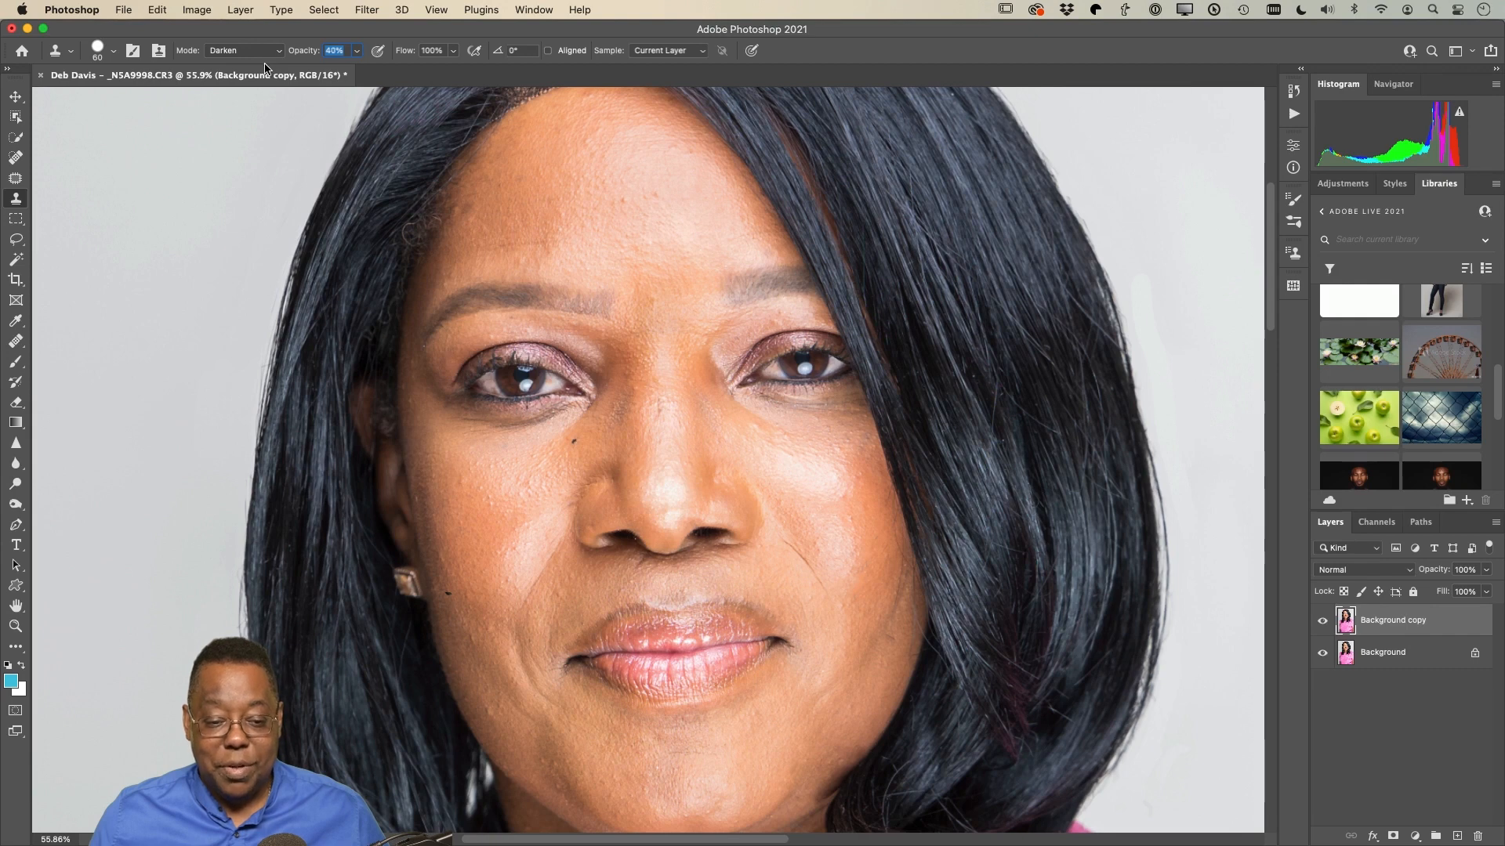
{"action": "left_click", "coordinate": [111, 52]}
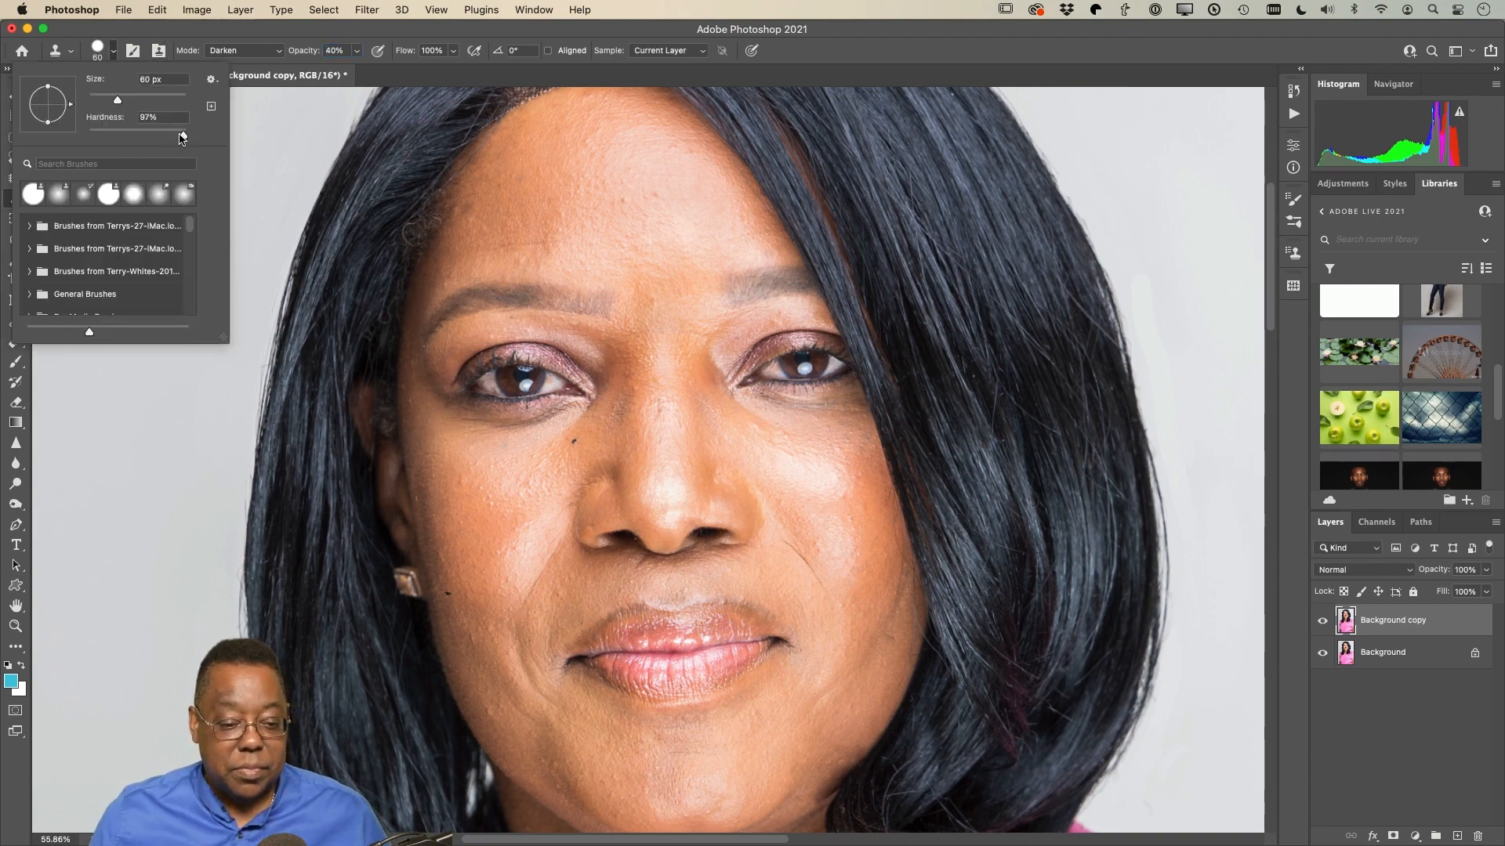
{"action": "key", "text": "Return"}
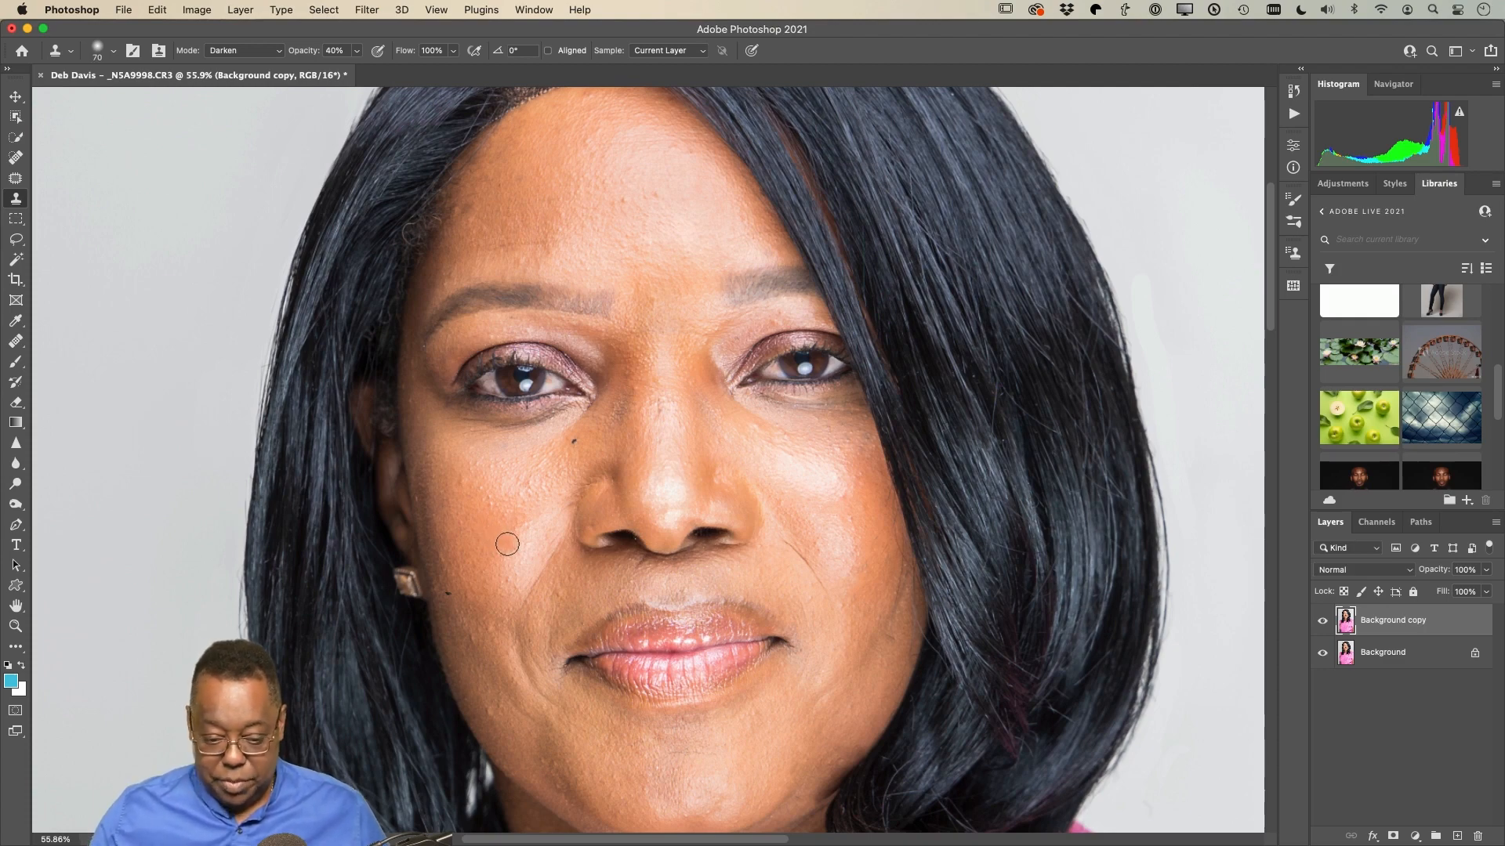
Step: Tone down the shine on the earring-side cheek by cloning nearby skin with a 90 px brush, and undo the last stroke
{"action": "key", "text": "bracketright"}
{"action": "key", "text": "bracketright"}
{"action": "mouse_move", "coordinate": [507, 544]}
{"action": "left_mouse_down"}
{"action": "mouse_move", "coordinate": [504, 582]}
{"action": "mouse_move", "coordinate": [527, 539]}
{"action": "mouse_move", "coordinate": [514, 571]}
{"action": "mouse_move", "coordinate": [528, 562]}
{"action": "mouse_move", "coordinate": [516, 552]}
{"action": "mouse_move", "coordinate": [503, 571]}
{"action": "mouse_move", "coordinate": [528, 527]}
{"action": "mouse_move", "coordinate": [518, 578]}
{"action": "mouse_move", "coordinate": [530, 531]}
{"action": "mouse_move", "coordinate": [481, 554]}
{"action": "mouse_move", "coordinate": [500, 497]}
{"action": "mouse_move", "coordinate": [467, 473]}
{"action": "mouse_move", "coordinate": [503, 480]}
{"action": "mouse_move", "coordinate": [525, 518]}
{"action": "mouse_move", "coordinate": [511, 578]}
{"action": "left_mouse_up"}
{"action": "left_click", "coordinate": [486, 547], "text": "alt"}
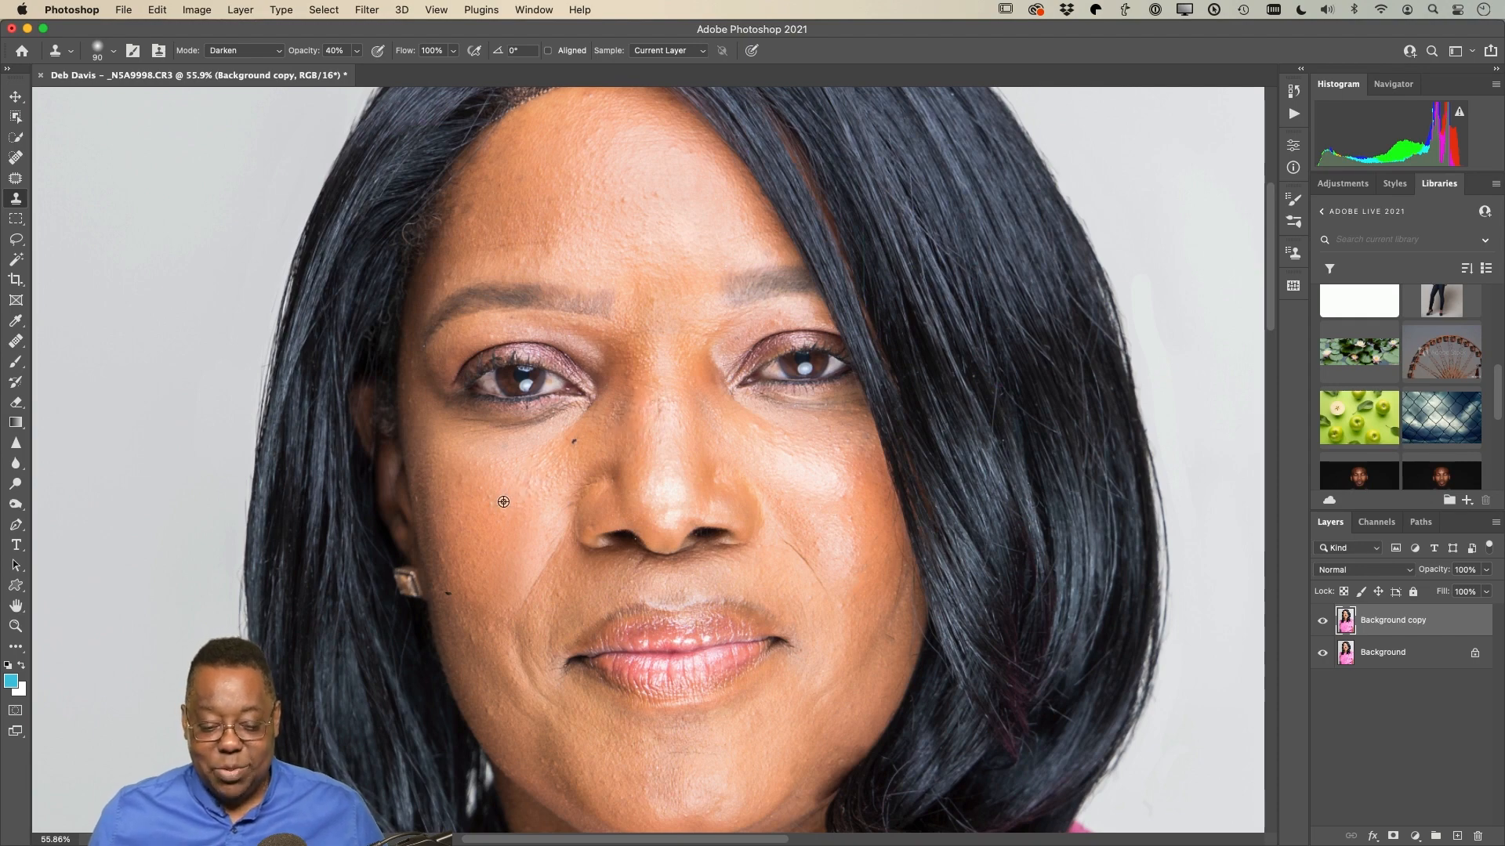
{"action": "left_click", "coordinate": [503, 501], "text": "alt"}
{"action": "mouse_move", "coordinate": [528, 480]}
{"action": "left_mouse_down"}
{"action": "mouse_move", "coordinate": [473, 464]}
{"action": "mouse_move", "coordinate": [523, 464]}
{"action": "mouse_move", "coordinate": [457, 448]}
{"action": "mouse_move", "coordinate": [493, 473]}
{"action": "left_mouse_up"}
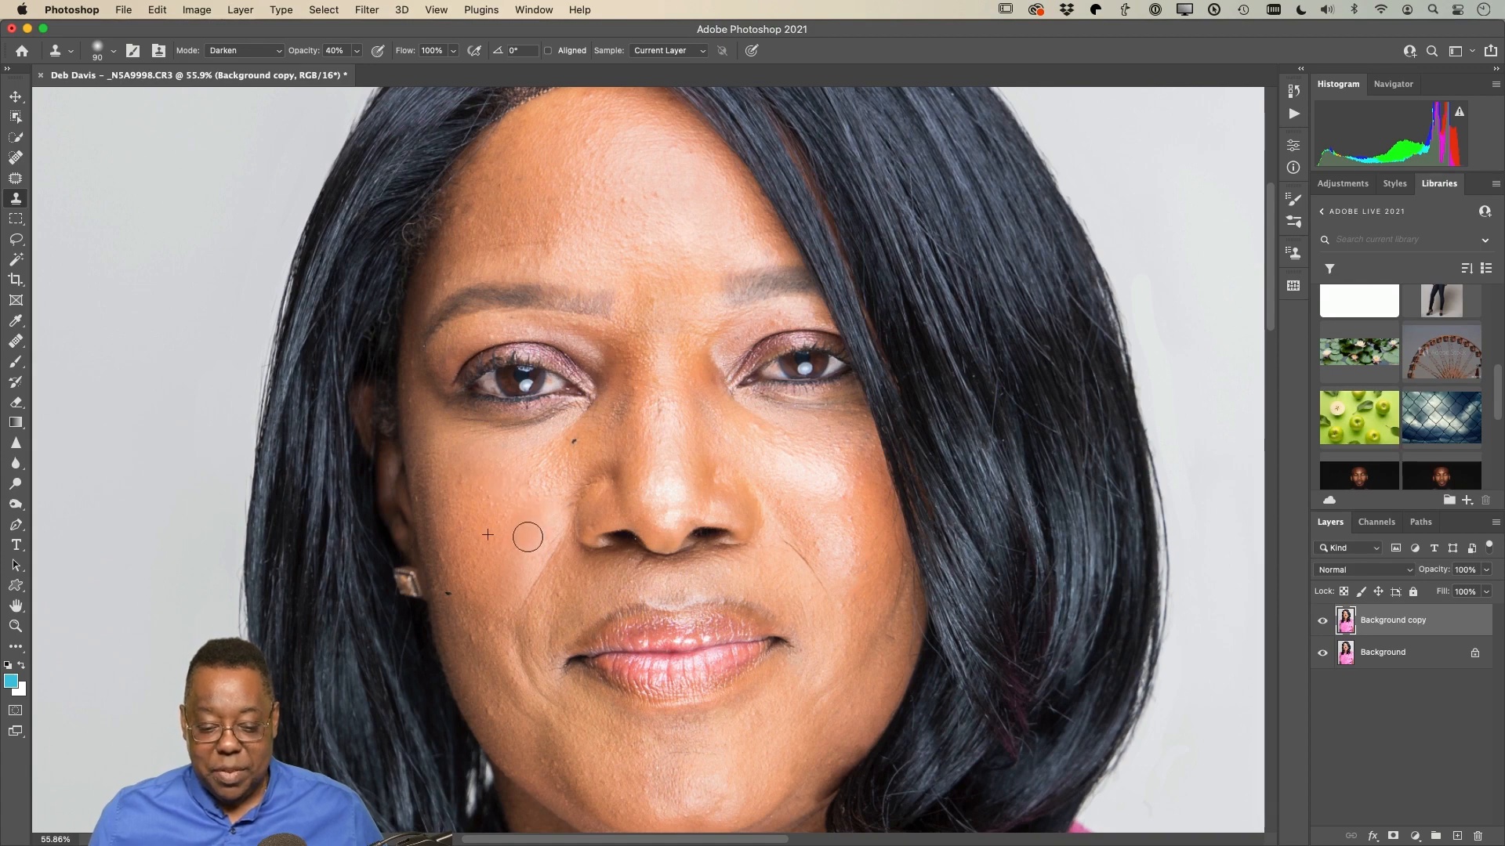
{"action": "left_click_drag", "start_coordinate": [510, 578], "coordinate": [544, 511]}
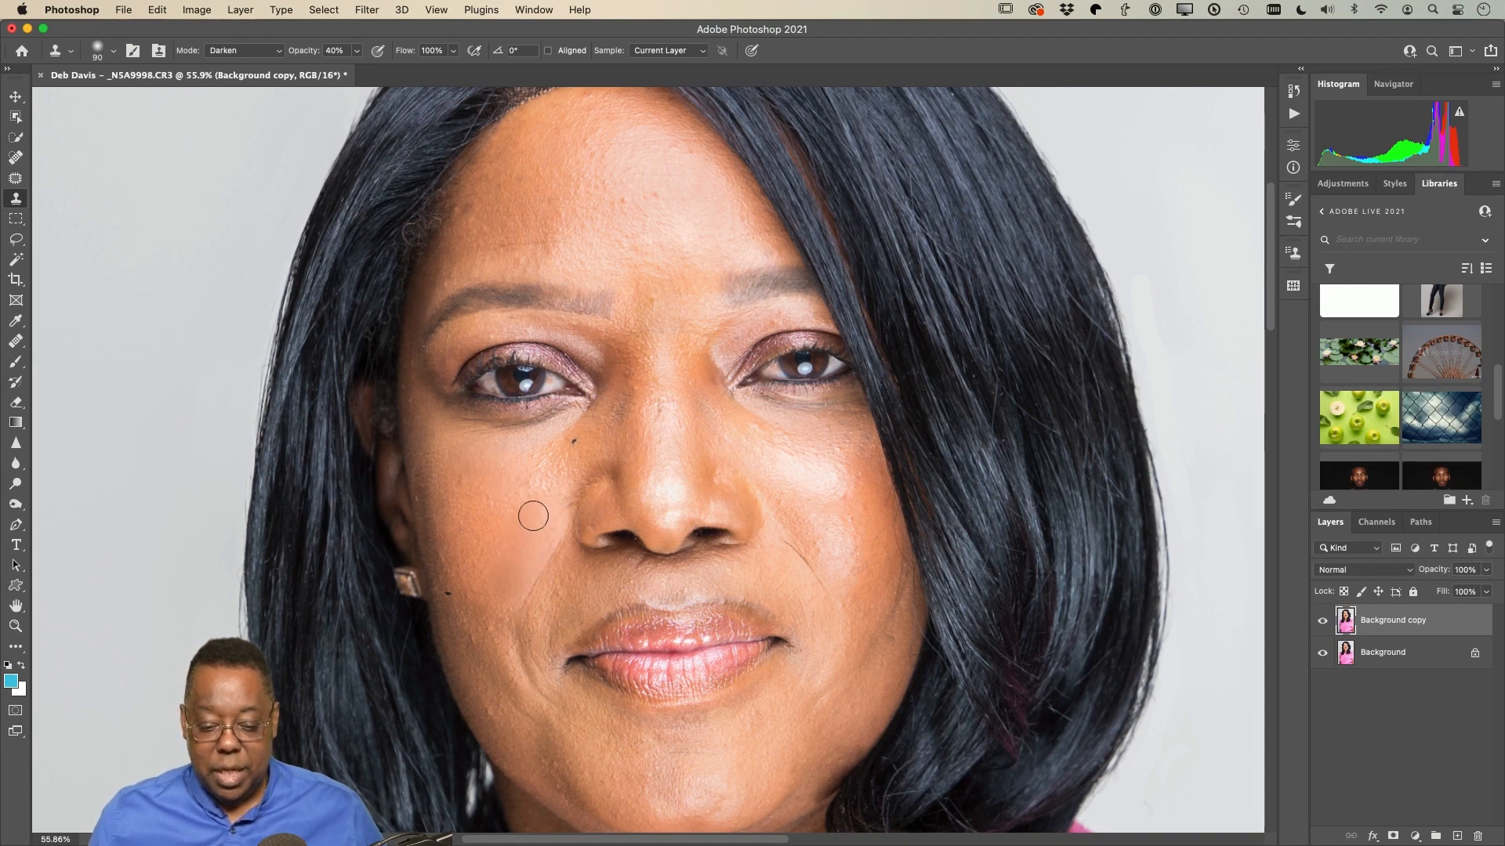
{"action": "key", "text": "super+z"}
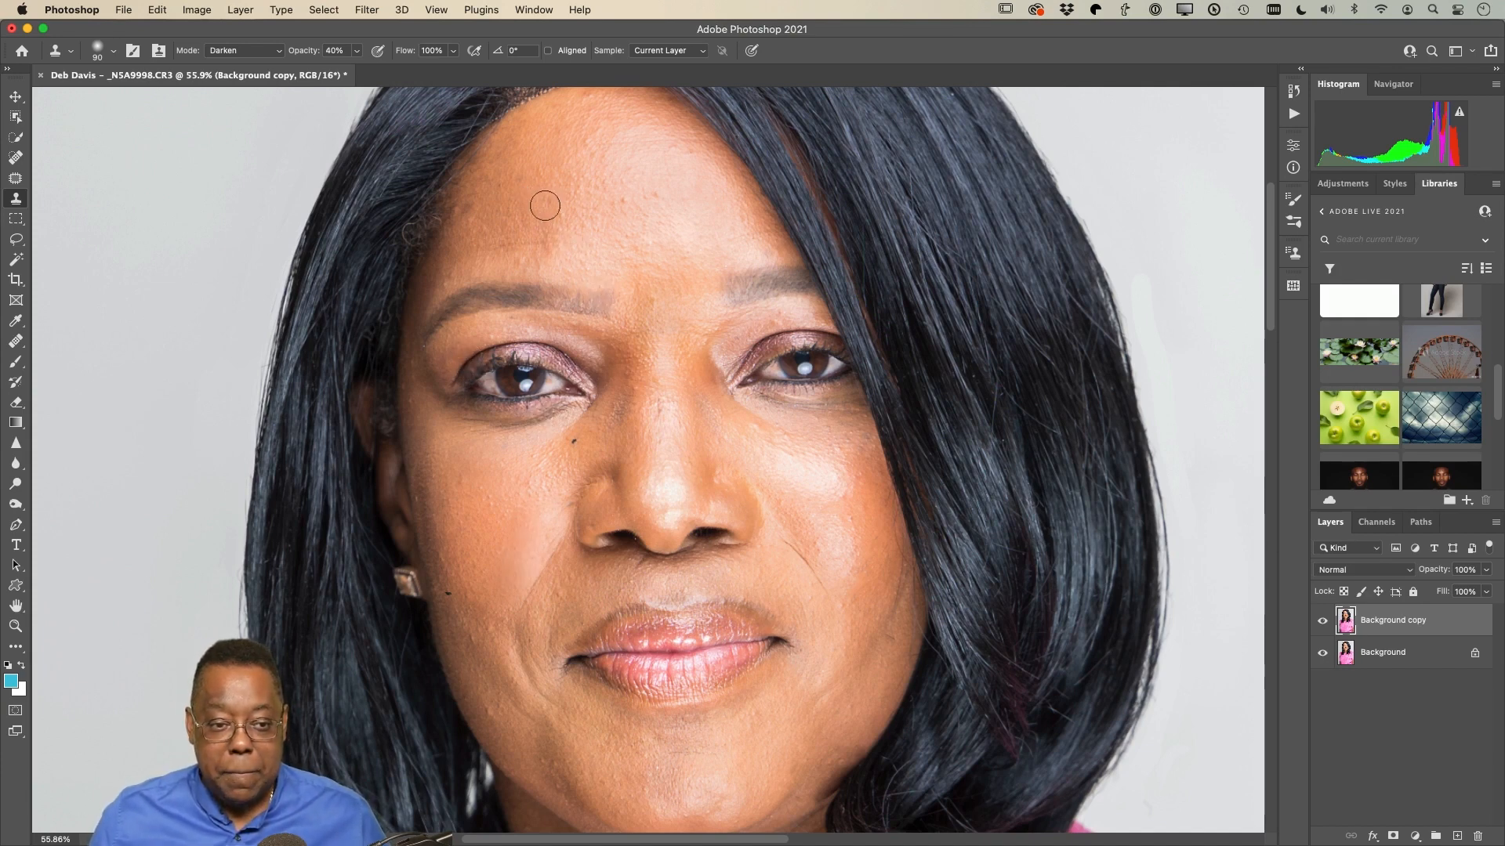
Step: Darken the shiny areas across the forehead by cloning nearby skin tone with a 175 px brush
{"action": "key", "text": "bracketright"}
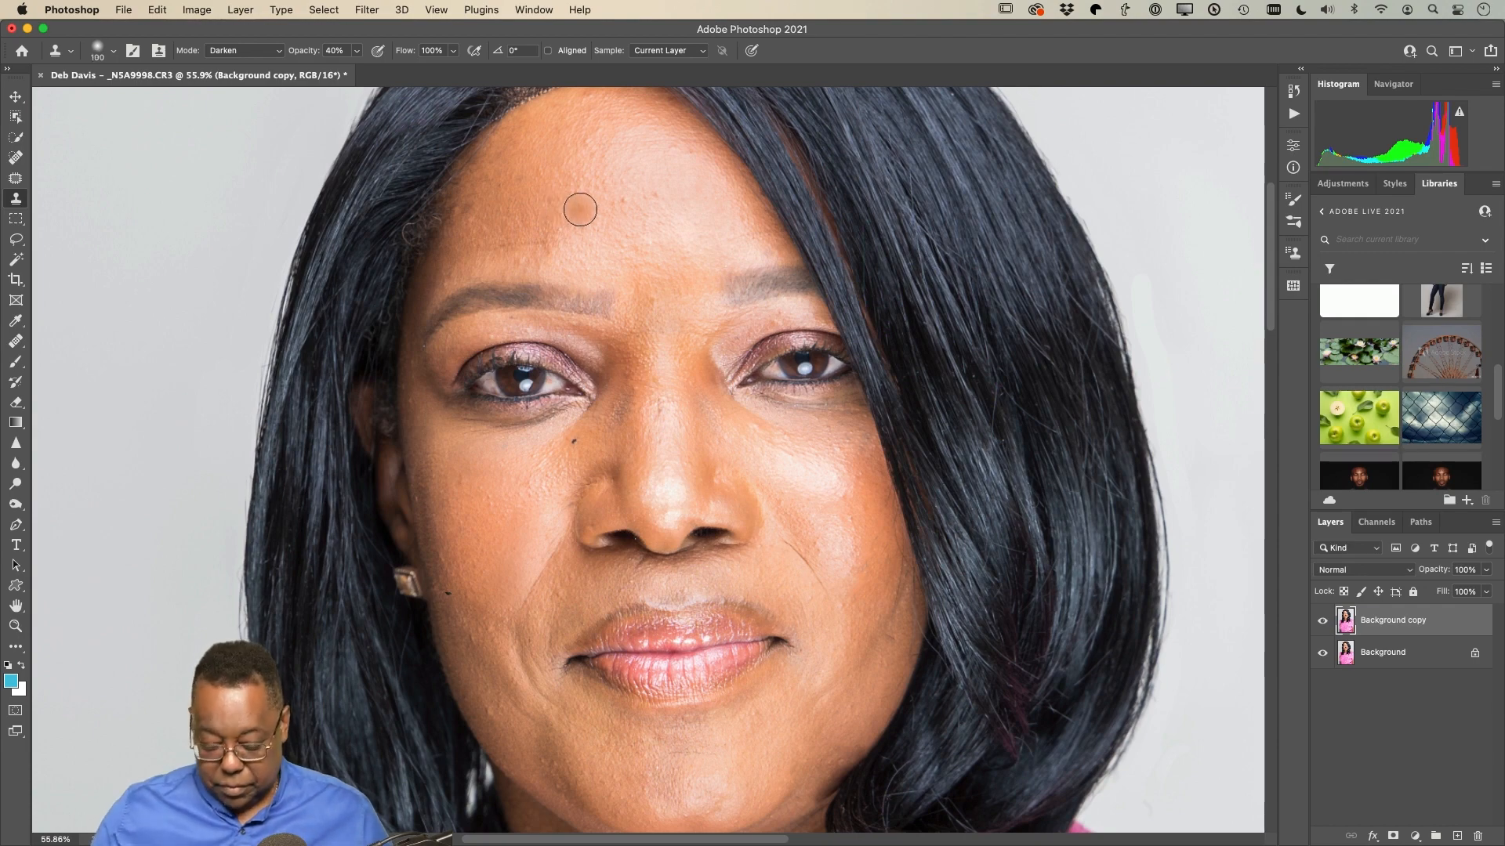
{"action": "key", "text": "bracketright"}
{"action": "key", "text": "bracketright"}
{"action": "key", "text": "bracketright"}
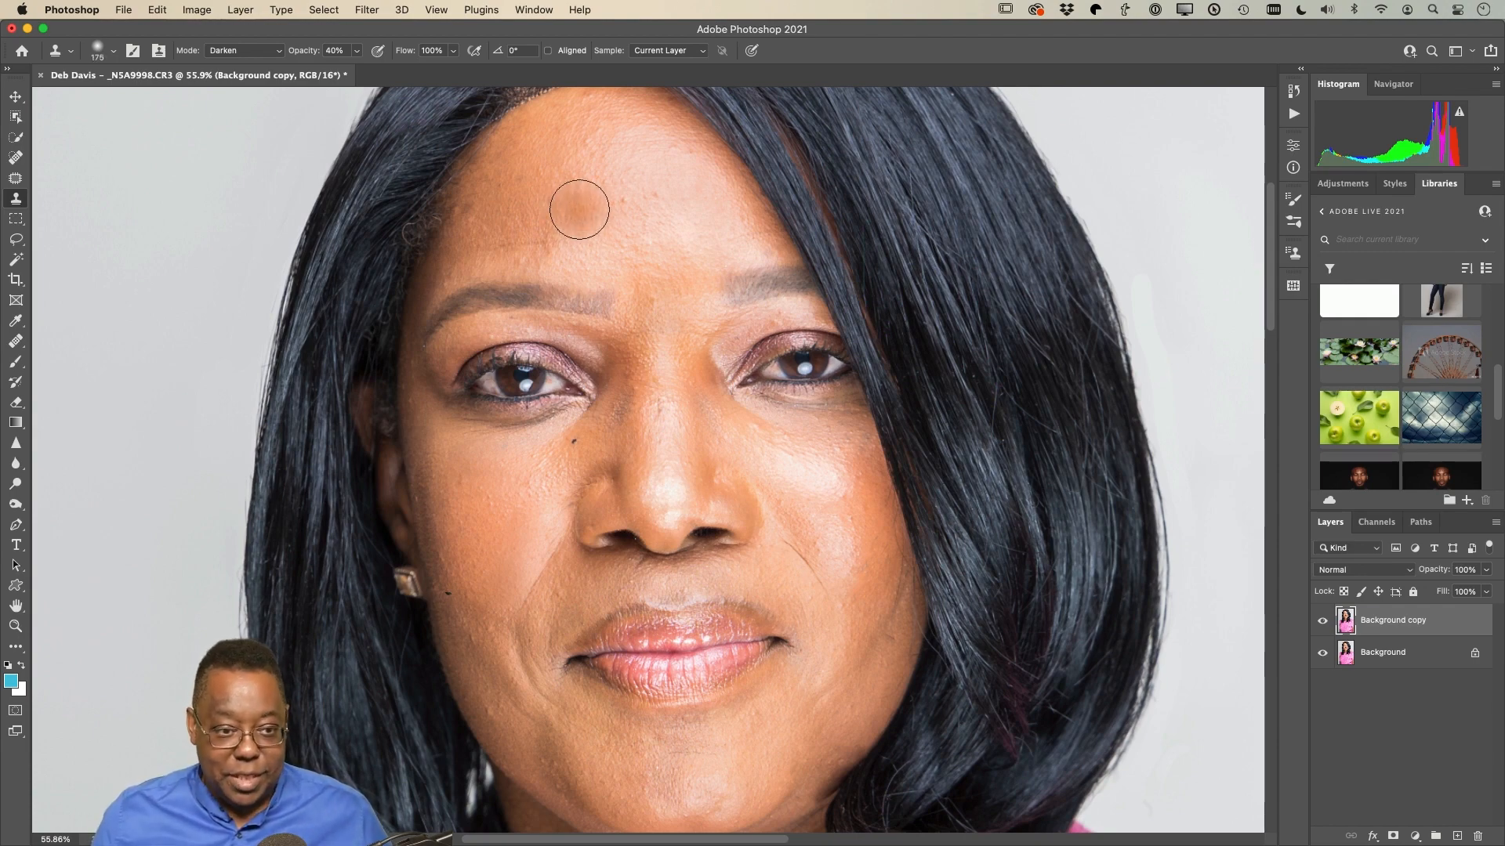
{"action": "mouse_move", "coordinate": [576, 220]}
{"action": "left_mouse_down"}
{"action": "mouse_move", "coordinate": [621, 156]}
{"action": "mouse_move", "coordinate": [624, 210]}
{"action": "mouse_move", "coordinate": [656, 175]}
{"action": "mouse_move", "coordinate": [662, 199]}
{"action": "mouse_move", "coordinate": [663, 173]}
{"action": "mouse_move", "coordinate": [655, 204]}
{"action": "left_mouse_up"}
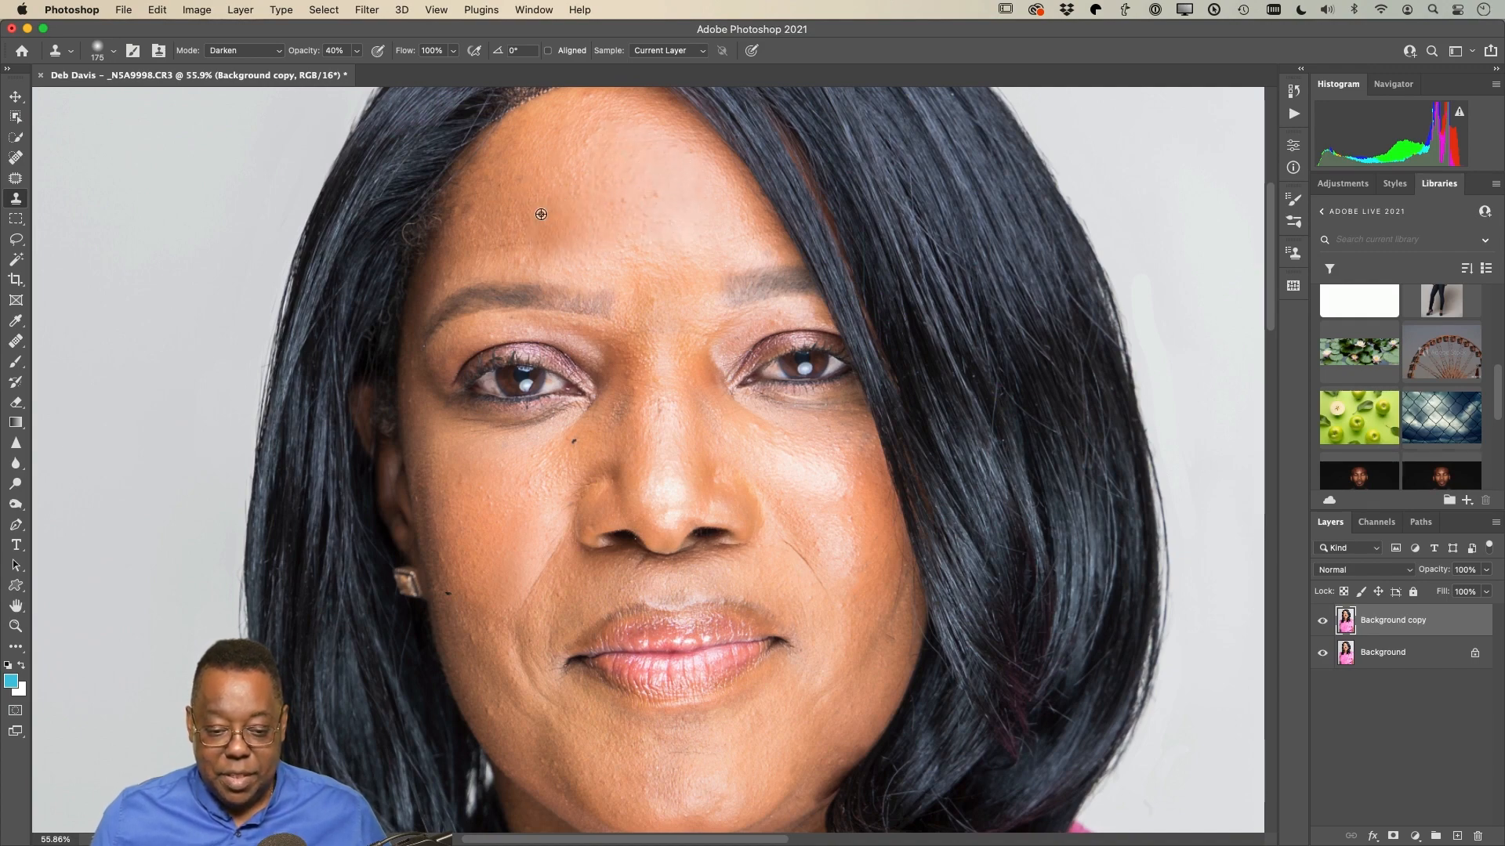
{"action": "left_click", "coordinate": [541, 214], "text": "alt"}
{"action": "mouse_move", "coordinate": [546, 235]}
{"action": "left_mouse_down"}
{"action": "mouse_move", "coordinate": [497, 252]}
{"action": "mouse_move", "coordinate": [618, 249]}
{"action": "mouse_move", "coordinate": [621, 155]}
{"action": "mouse_move", "coordinate": [675, 222]}
{"action": "left_mouse_up"}
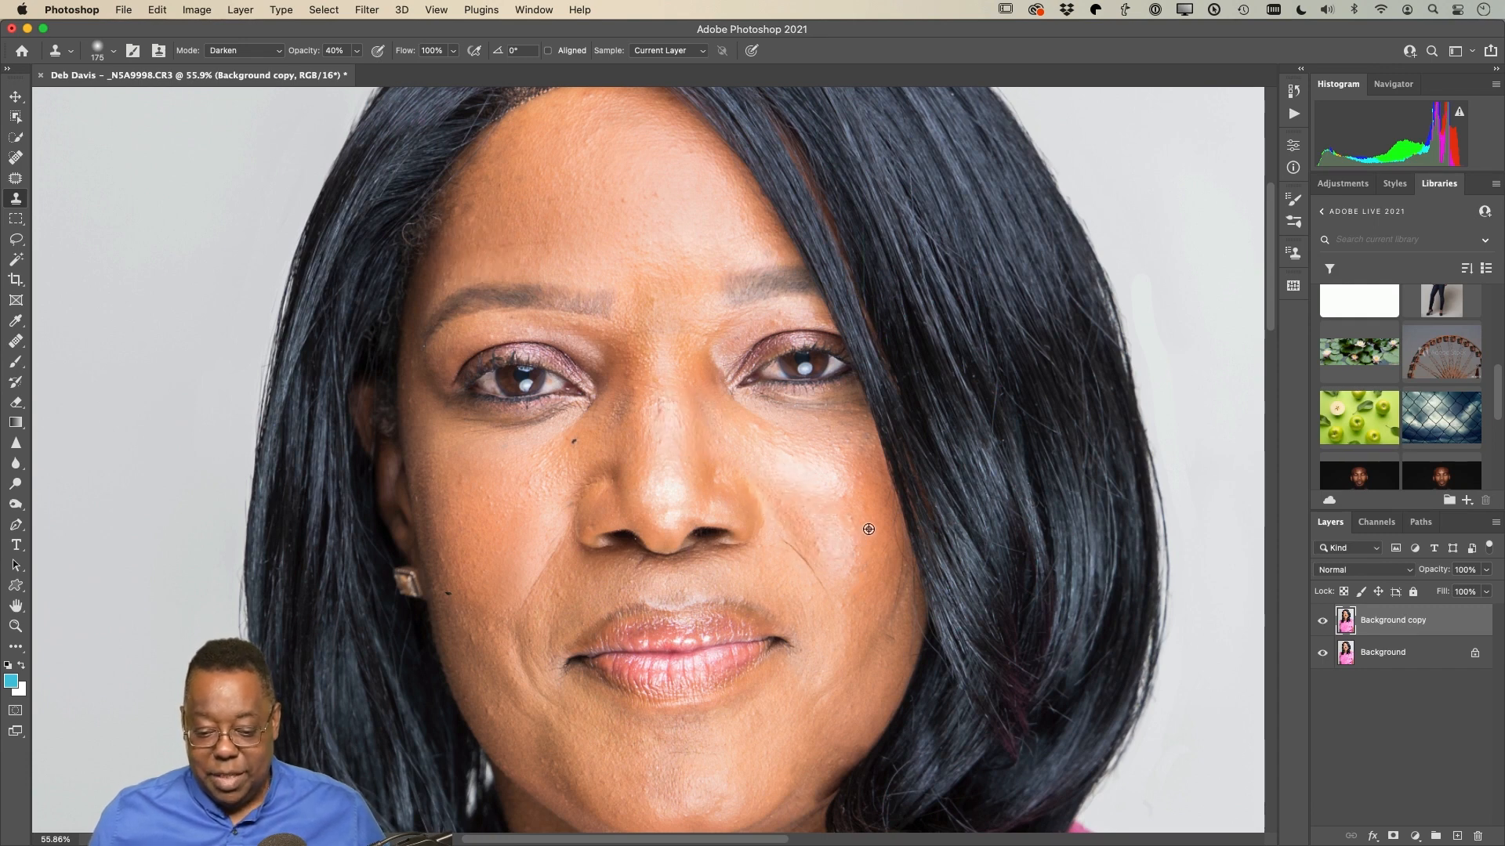
Step: Tone down the bright highlight on the cheek beside the falling hair by cloning darker skin from next to it
{"action": "left_click", "coordinate": [868, 529], "text": "alt"}
{"action": "mouse_move", "coordinate": [838, 496]}
{"action": "left_mouse_down"}
{"action": "mouse_move", "coordinate": [833, 528]}
{"action": "mouse_move", "coordinate": [817, 477]}
{"action": "mouse_move", "coordinate": [799, 486]}
{"action": "mouse_move", "coordinate": [833, 487]}
{"action": "mouse_move", "coordinate": [793, 460]}
{"action": "mouse_move", "coordinate": [820, 528]}
{"action": "left_mouse_up"}
{"action": "left_click", "coordinate": [861, 517], "text": "alt"}
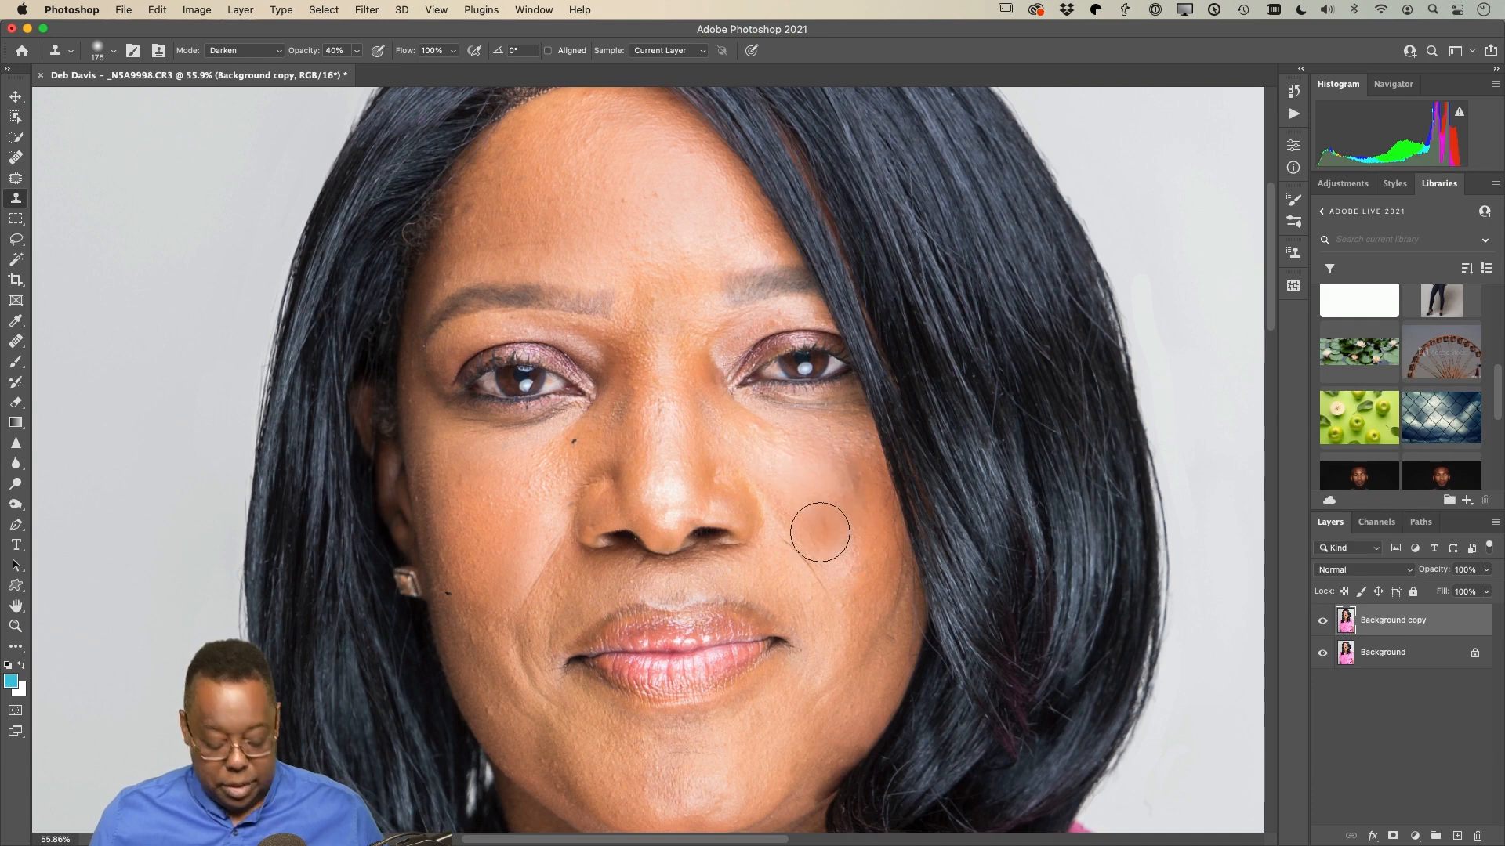
{"action": "left_click", "coordinate": [823, 541], "text": "alt"}
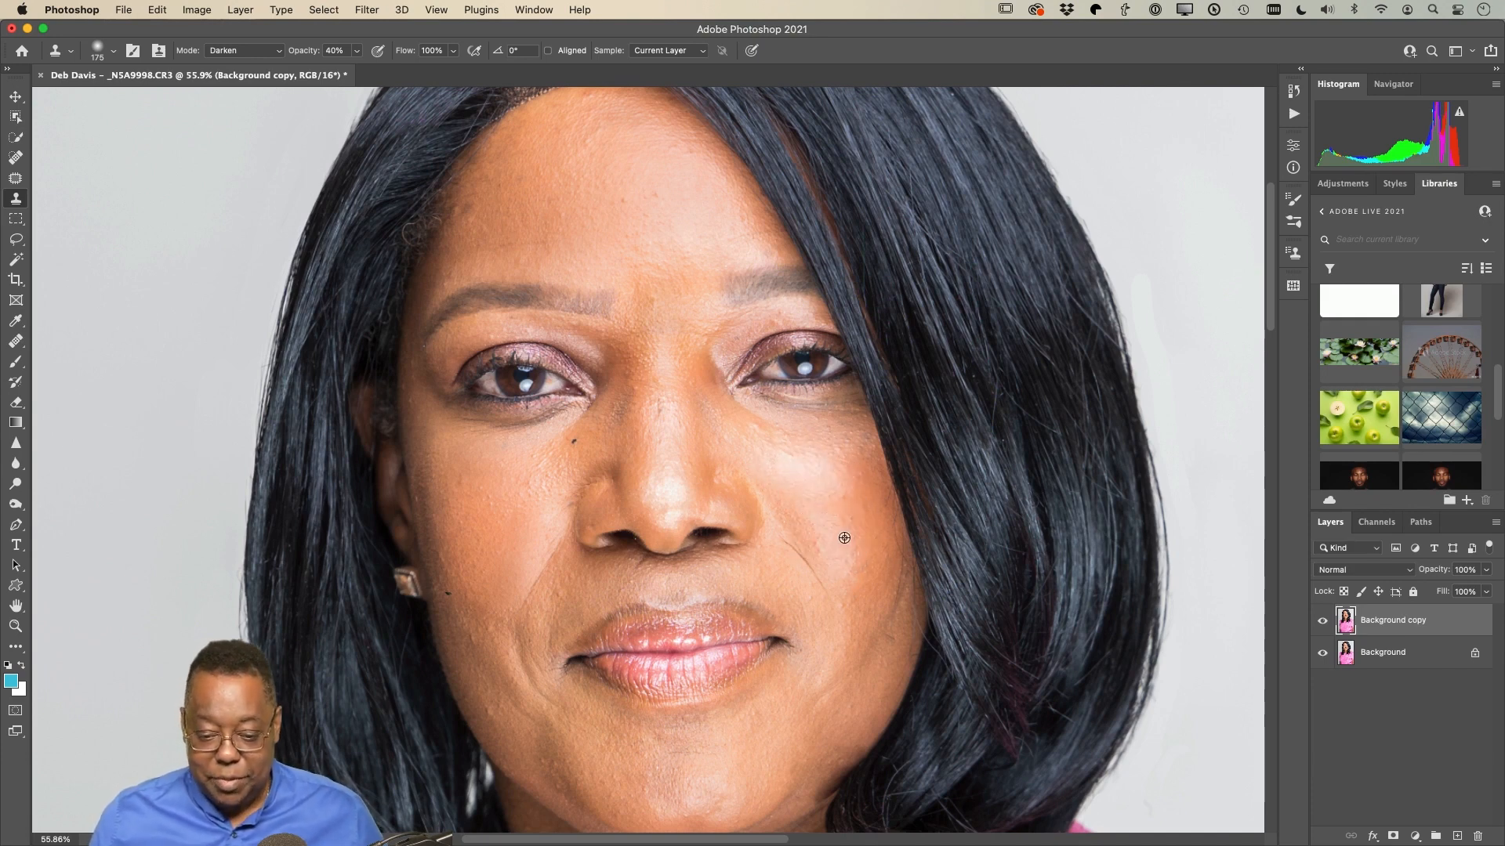
{"action": "left_click", "coordinate": [853, 534], "text": "alt"}
{"action": "mouse_move", "coordinate": [846, 549]}
{"action": "left_mouse_down"}
{"action": "mouse_move", "coordinate": [832, 551]}
{"action": "mouse_move", "coordinate": [817, 485]}
{"action": "left_mouse_up"}
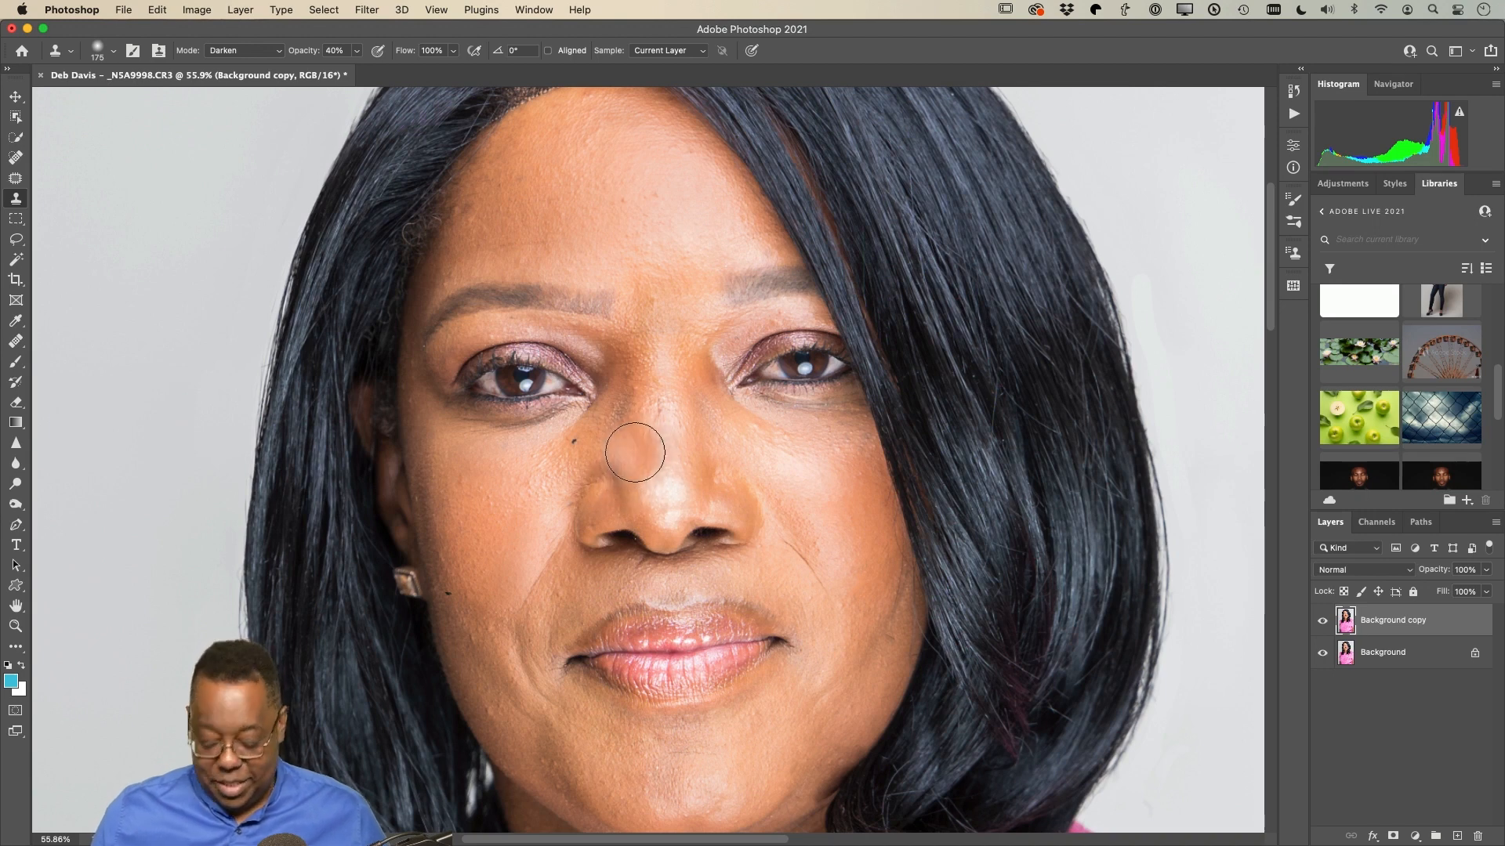
Step: Reduce the shine along the nose and its bridge by cloning adjacent skin with a 90 px brush
{"action": "key", "text": "bracketleft"}
{"action": "key", "text": "bracketleft"}
{"action": "key", "text": "bracketleft"}
{"action": "key", "text": "bracketleft"}
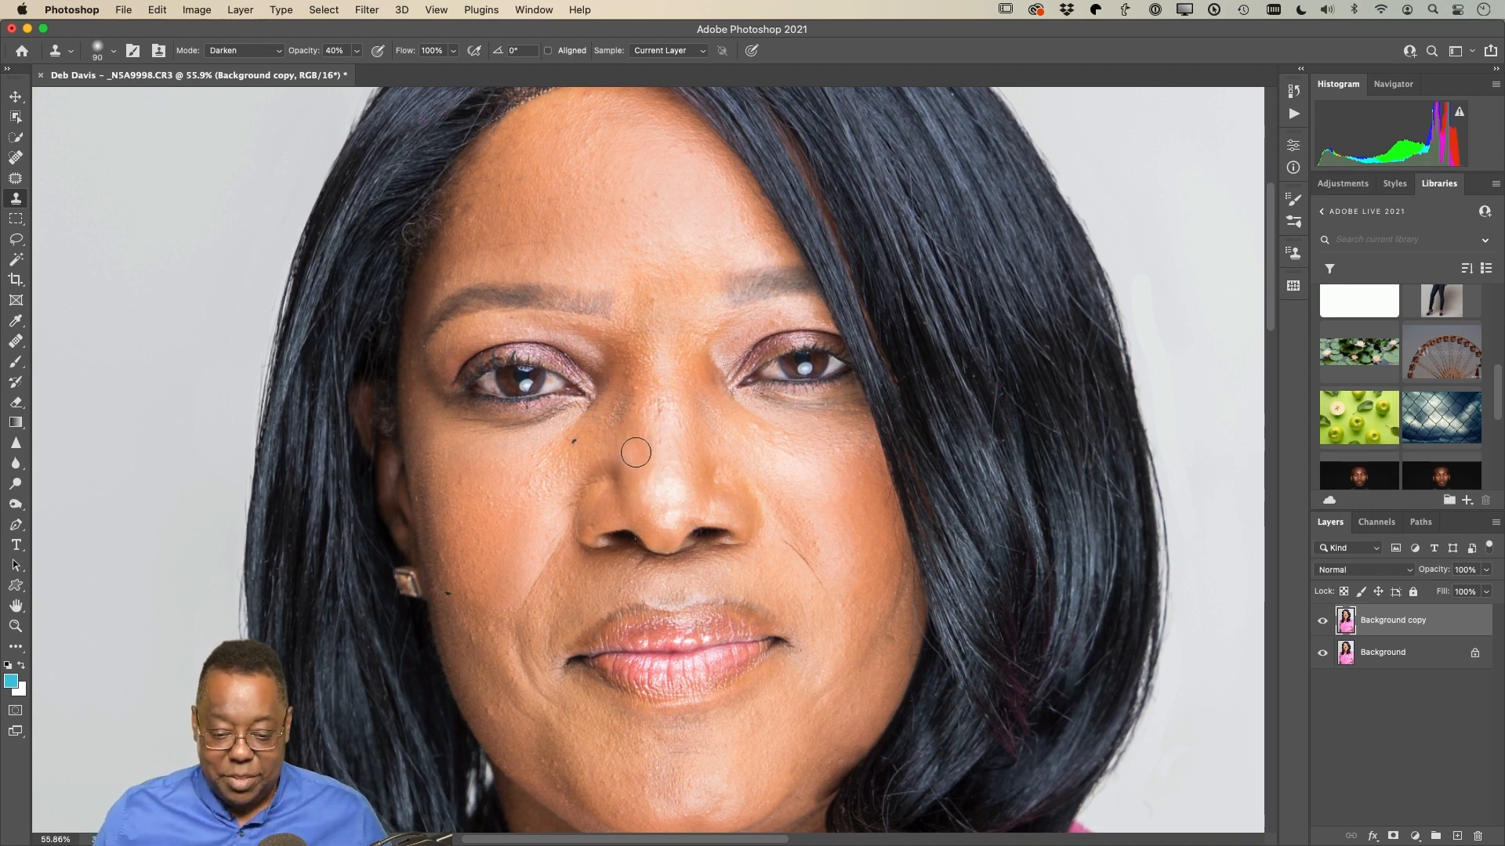
{"action": "left_click", "coordinate": [637, 452], "text": "alt"}
{"action": "mouse_move", "coordinate": [654, 467]}
{"action": "left_mouse_down"}
{"action": "mouse_move", "coordinate": [662, 494]}
{"action": "mouse_move", "coordinate": [656, 392]}
{"action": "mouse_move", "coordinate": [663, 513]}
{"action": "mouse_move", "coordinate": [681, 493]}
{"action": "mouse_move", "coordinate": [663, 352]}
{"action": "left_mouse_up"}
{"action": "left_click", "coordinate": [636, 449], "text": "alt"}
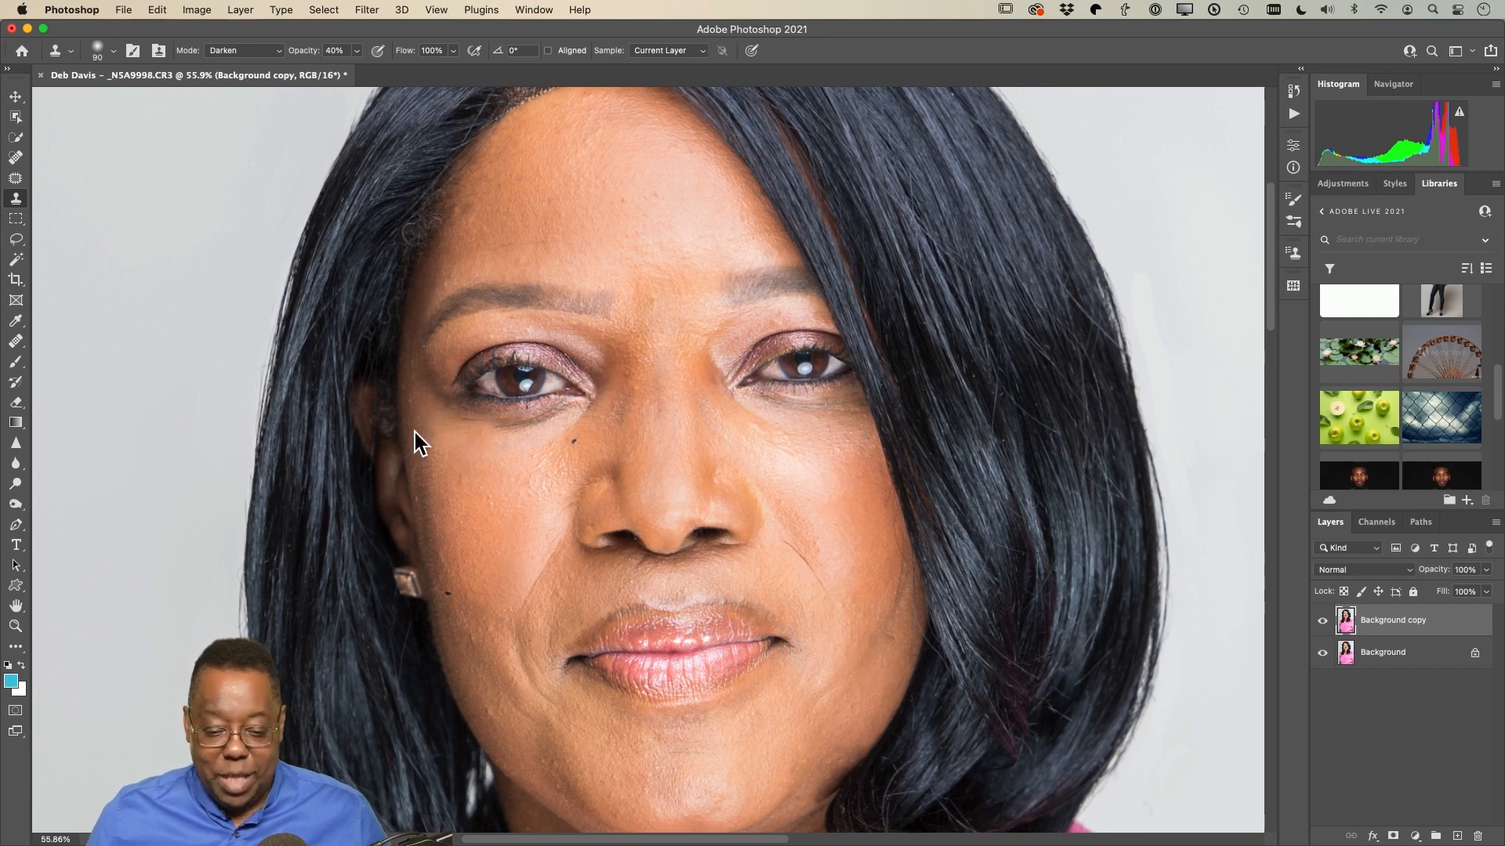
Step: Sharpen the eyes and the necklace's wing pendant with the Sharpen tool at 50% strength
{"action": "left_click", "coordinate": [23, 445]}
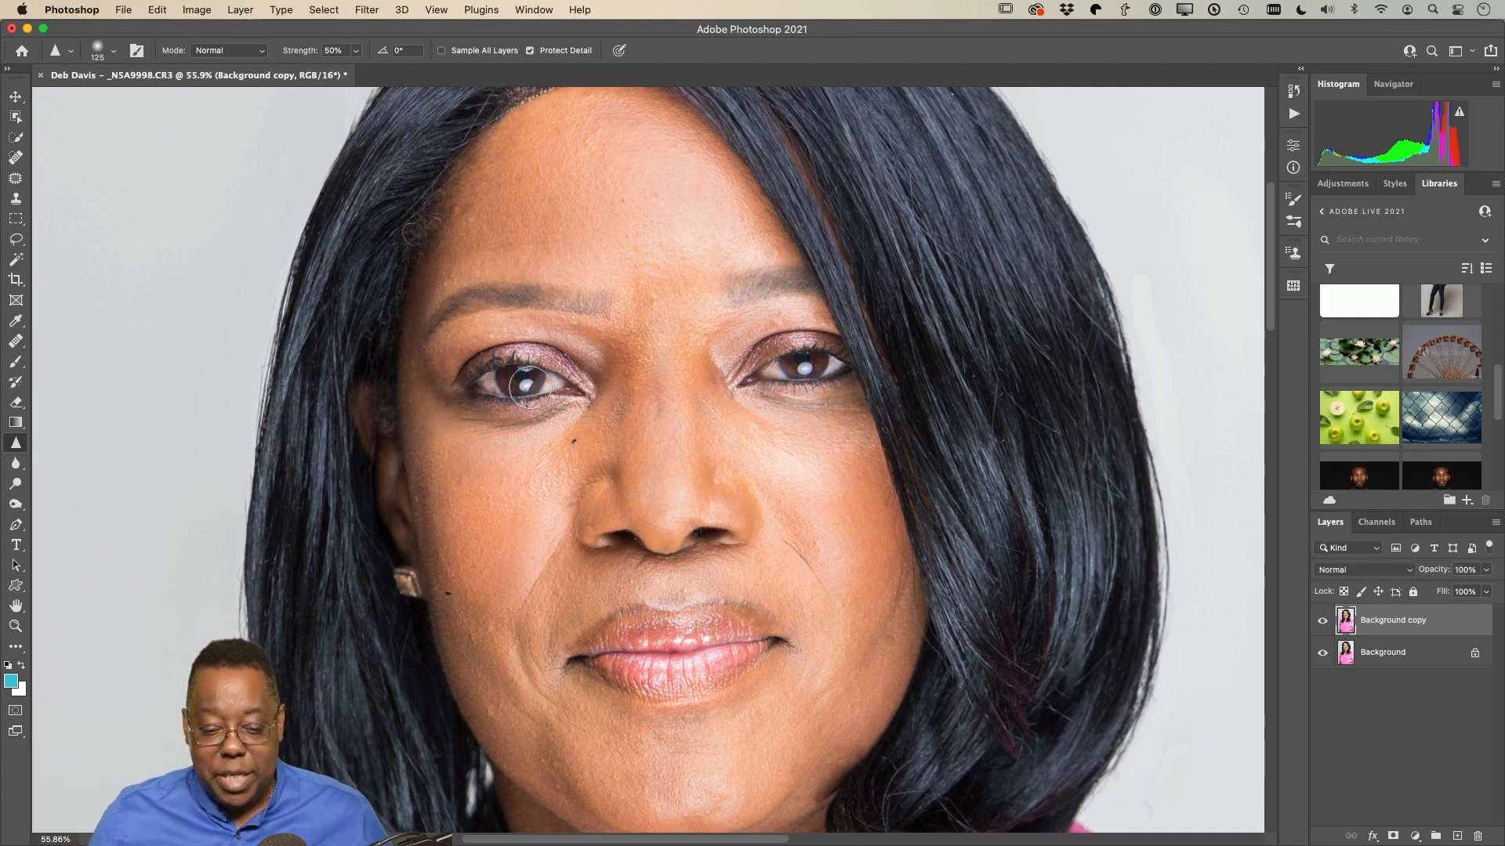
{"action": "left_click_drag", "start_coordinate": [528, 383], "coordinate": [530, 383]}
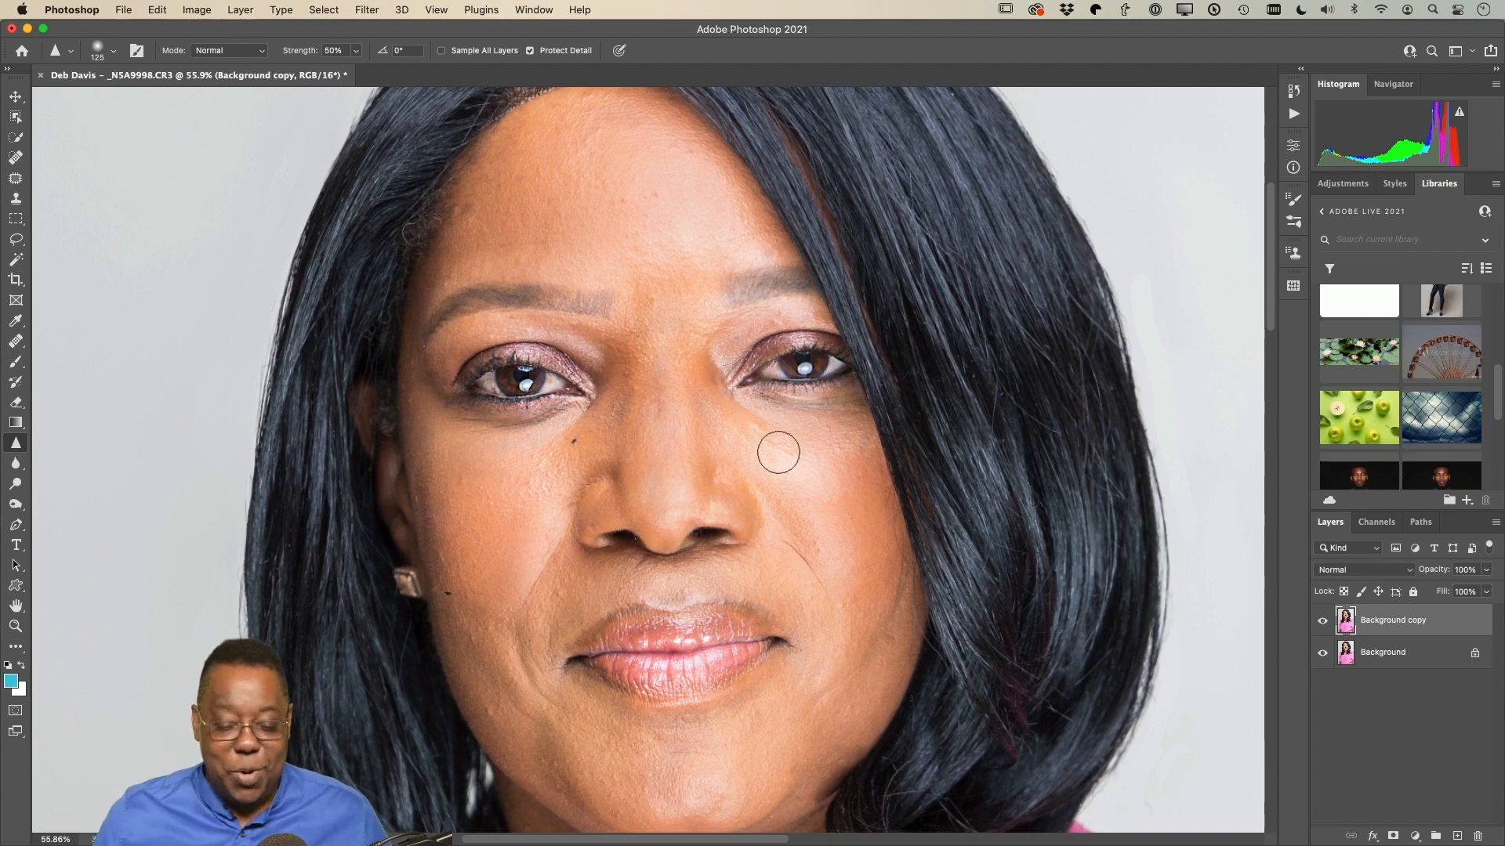
{"action": "scroll", "coordinate": [749, 447], "scroll_direction": "down", "scroll_amount": 10}
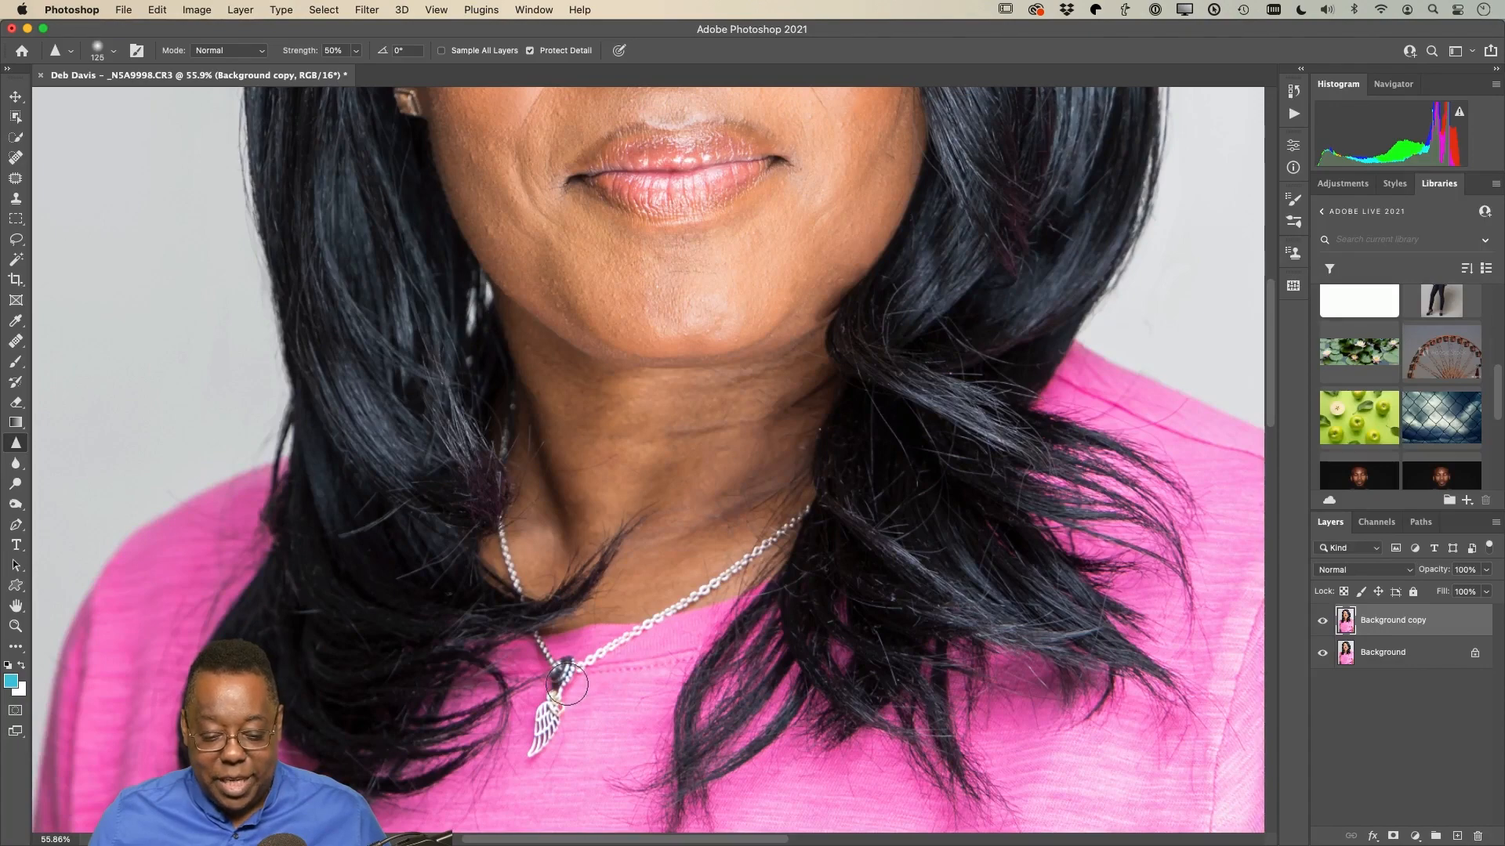
{"action": "mouse_move", "coordinate": [566, 684]}
{"action": "left_mouse_down"}
{"action": "mouse_move", "coordinate": [554, 714]}
{"action": "mouse_move", "coordinate": [555, 685]}
{"action": "left_mouse_up"}
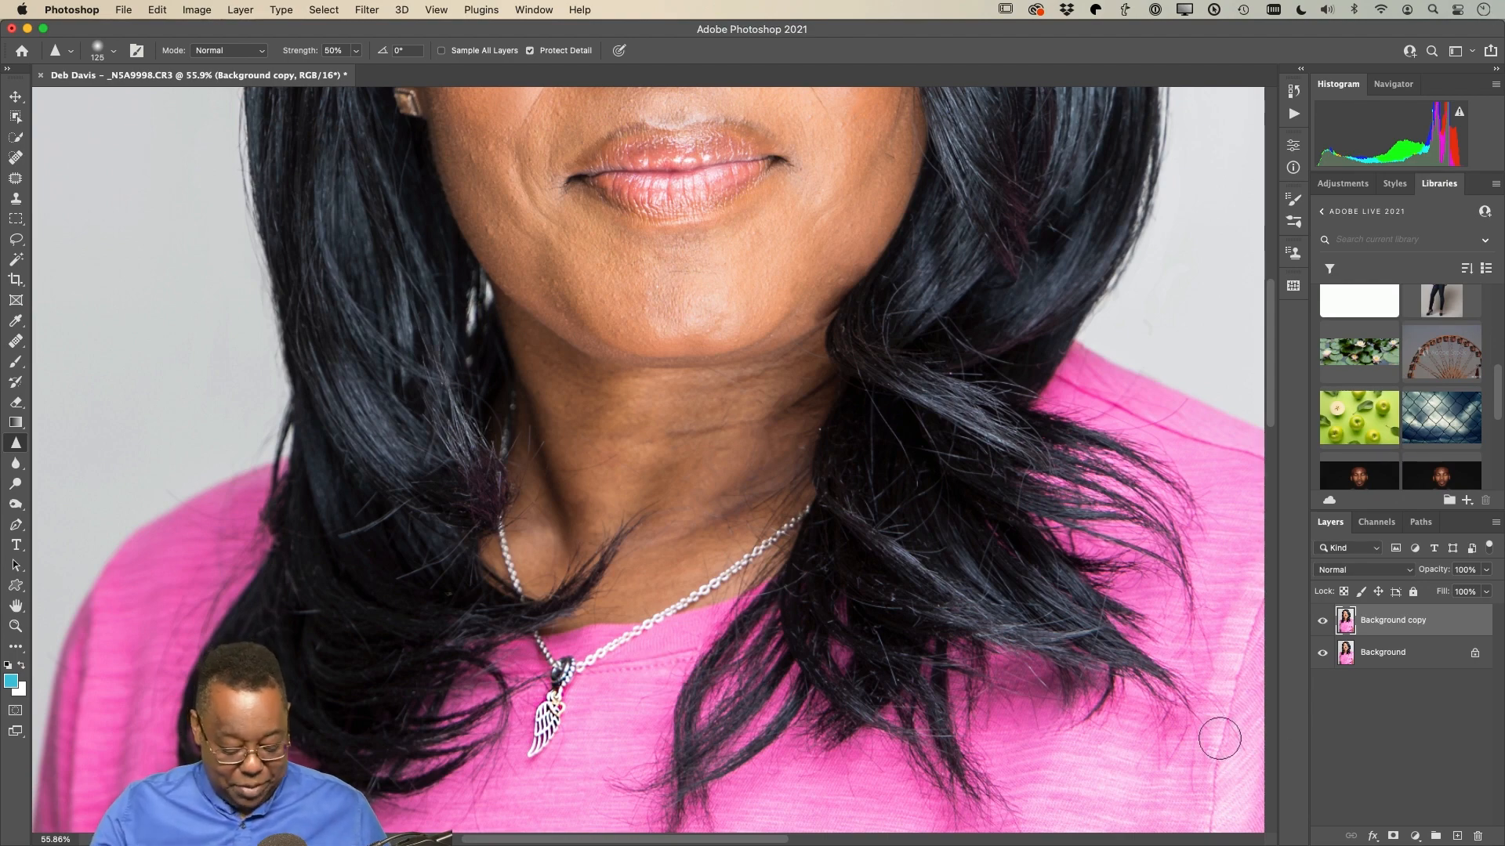
Step: Outline the fold at the shirt's lower edge near the arm with the Patch tool and try a Content-Aware patch from neighbouring fabric
{"action": "key", "text": "super+minus"}
{"action": "key", "text": "super+minus"}
{"action": "key", "text": "super+minus"}
{"action": "key", "text": "super+minus"}
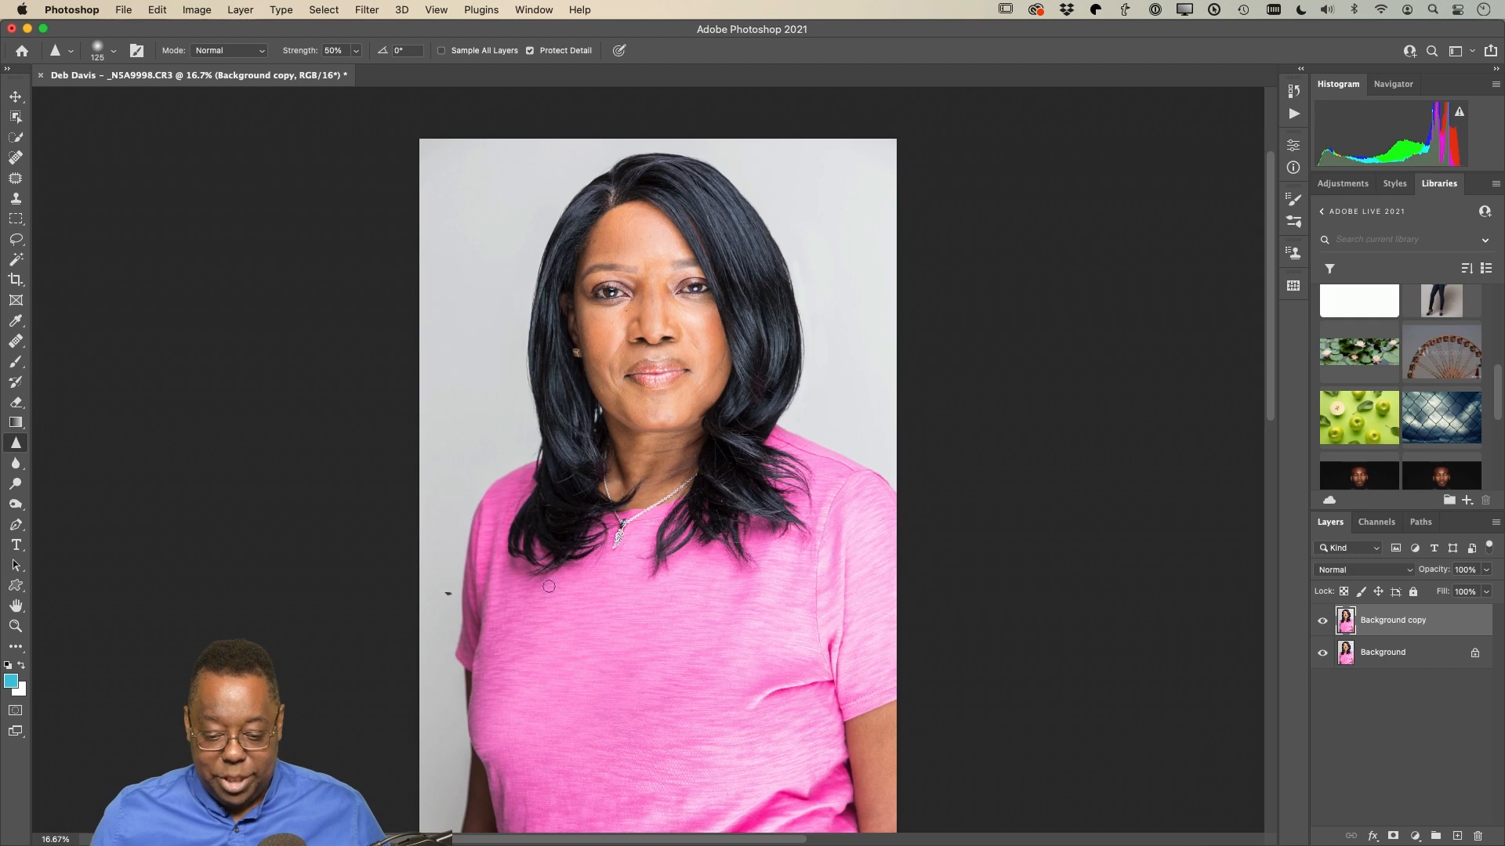
{"action": "scroll", "coordinate": [549, 586], "scroll_direction": "down", "scroll_amount": 6}
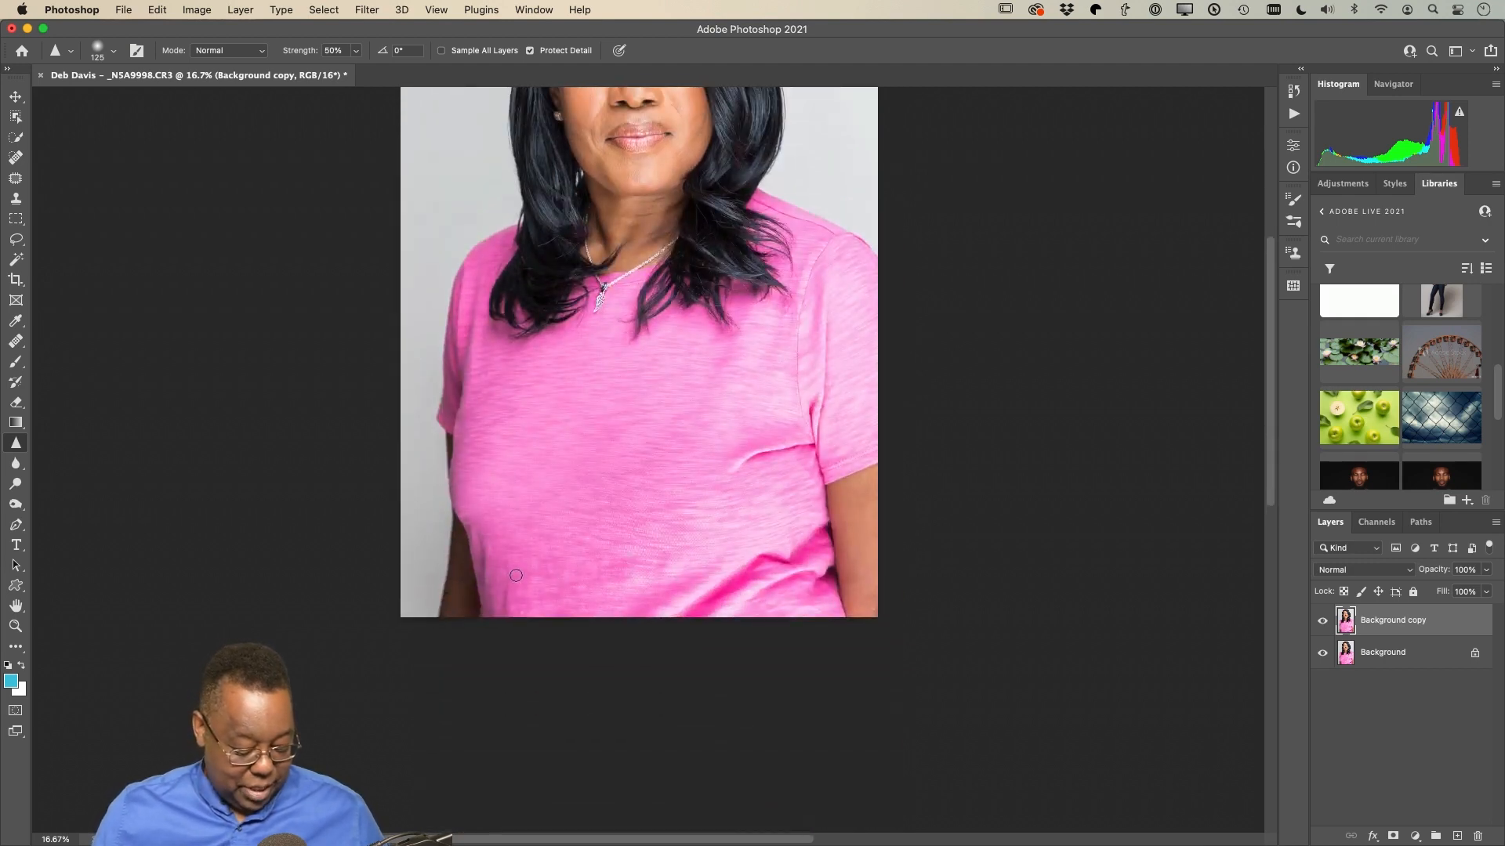
{"action": "key", "text": "z"}
{"action": "left_click_drag", "start_coordinate": [516, 575], "coordinate": [596, 592]}
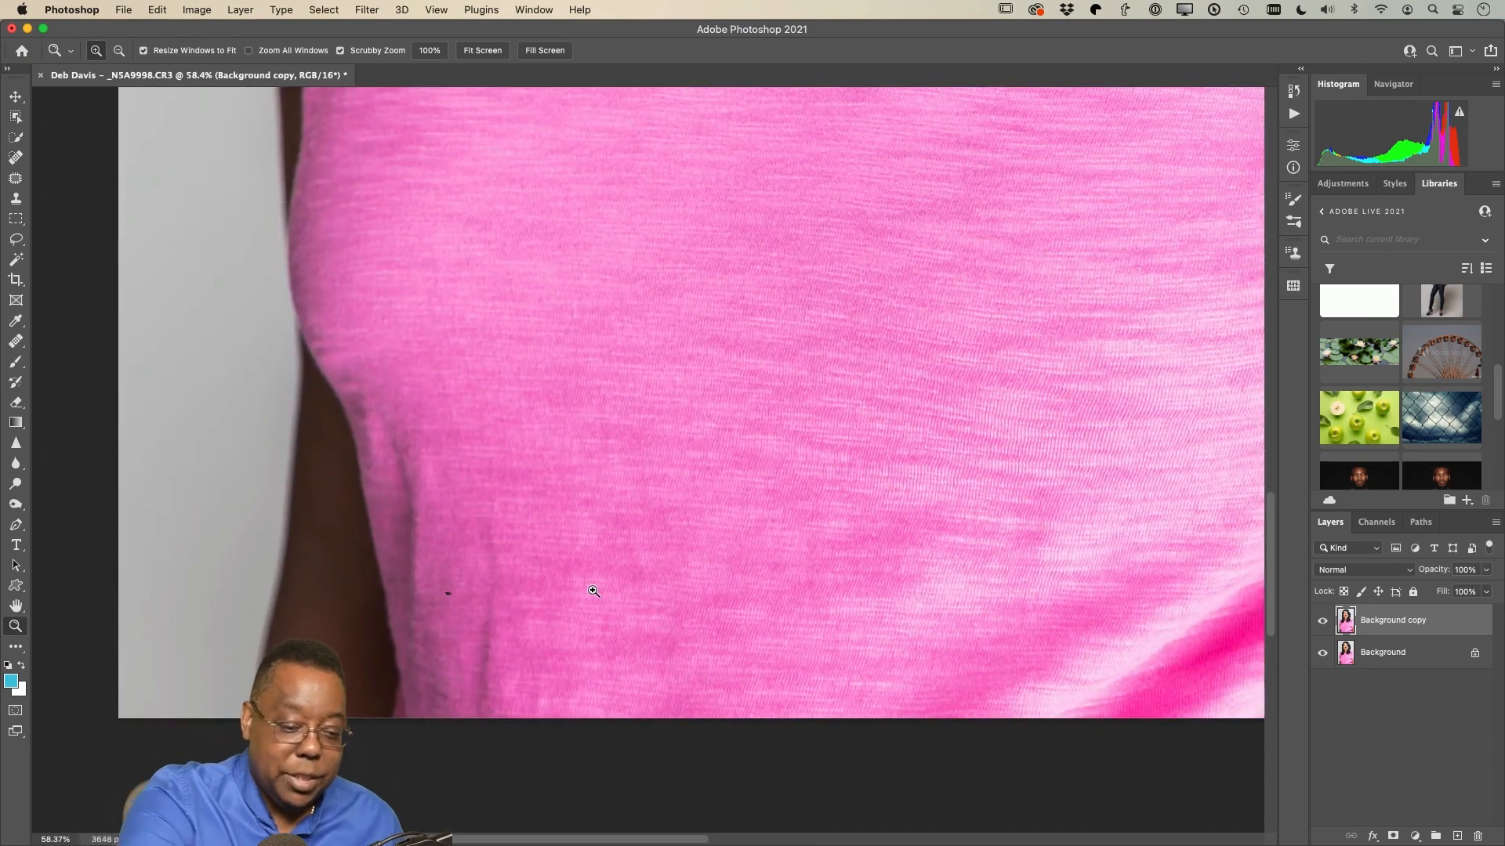
{"action": "left_click", "coordinate": [15, 179]}
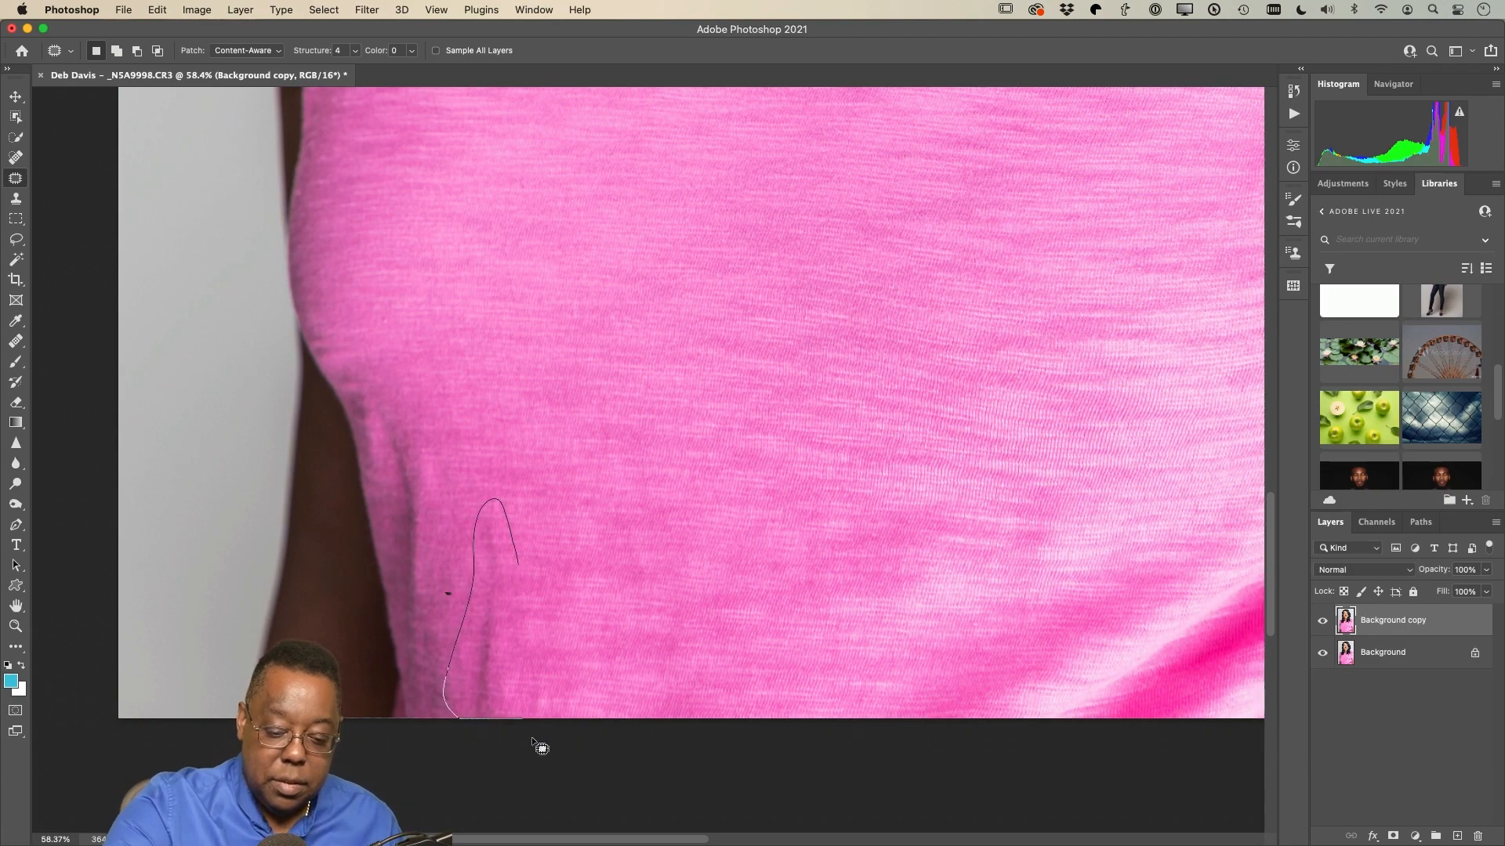
{"action": "left_click_drag", "start_coordinate": [544, 617], "coordinate": [527, 554]}
{"action": "left_click_drag", "start_coordinate": [548, 661], "coordinate": [661, 661]}
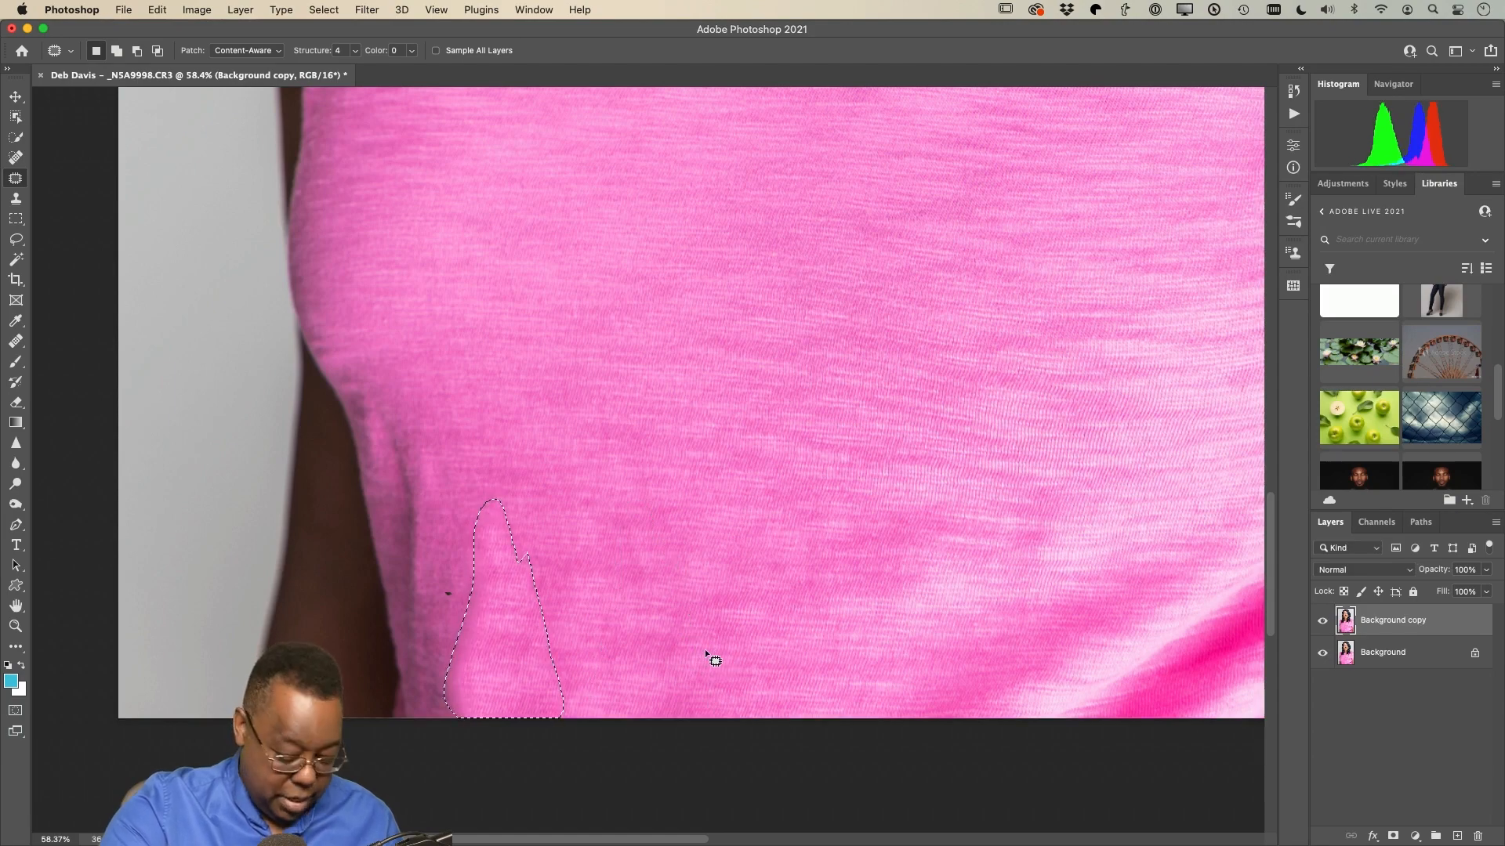
Step: Patch the outlined shirt fold in Normal mode with the smooth fabric beside it, and clear the selection
{"action": "left_click", "coordinate": [261, 50]}
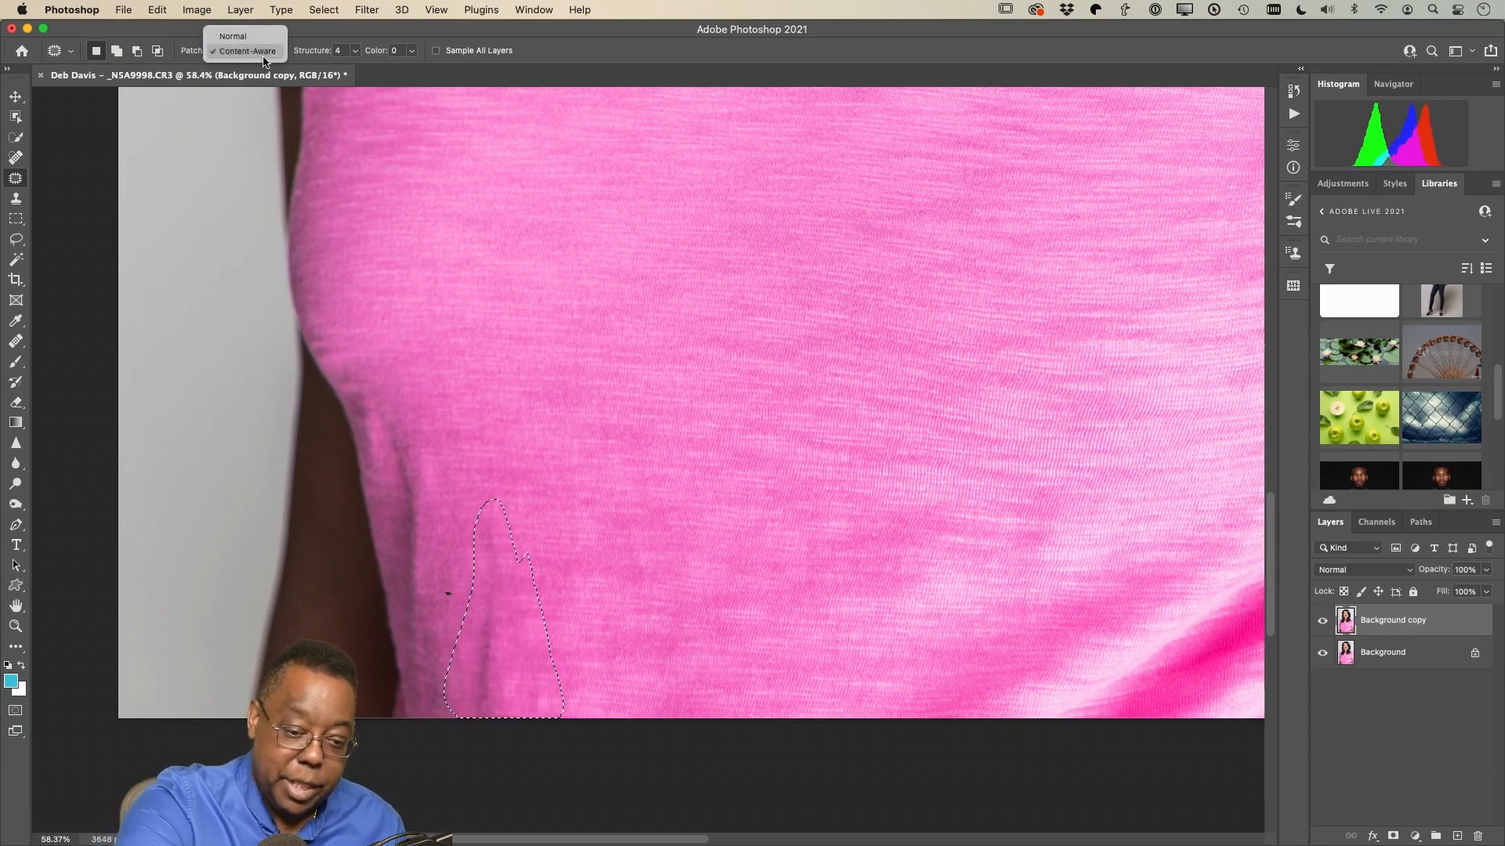
{"action": "left_click", "coordinate": [235, 36]}
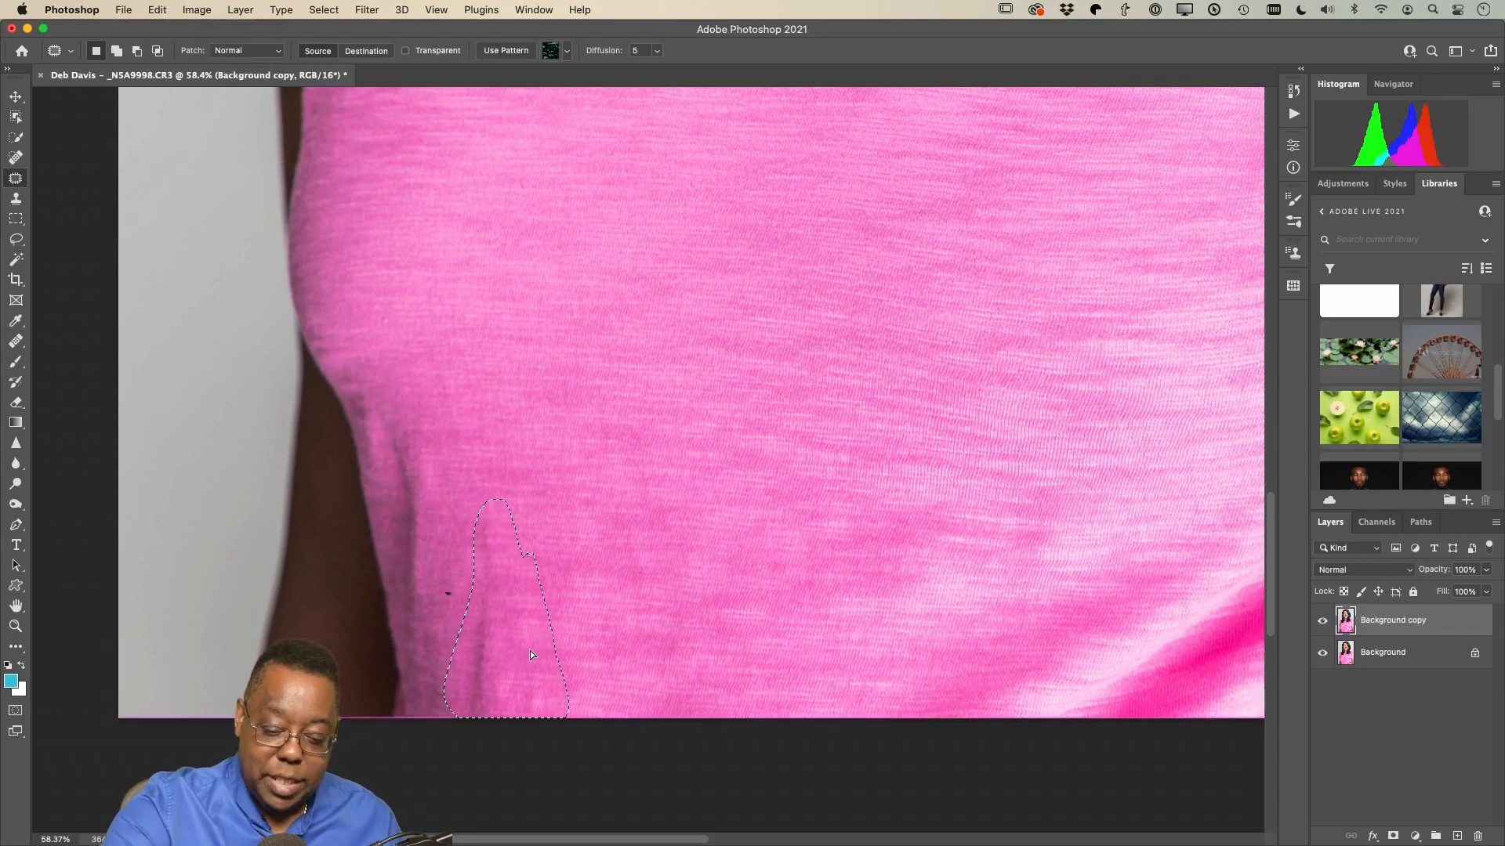
{"action": "left_click_drag", "start_coordinate": [529, 651], "coordinate": [677, 650]}
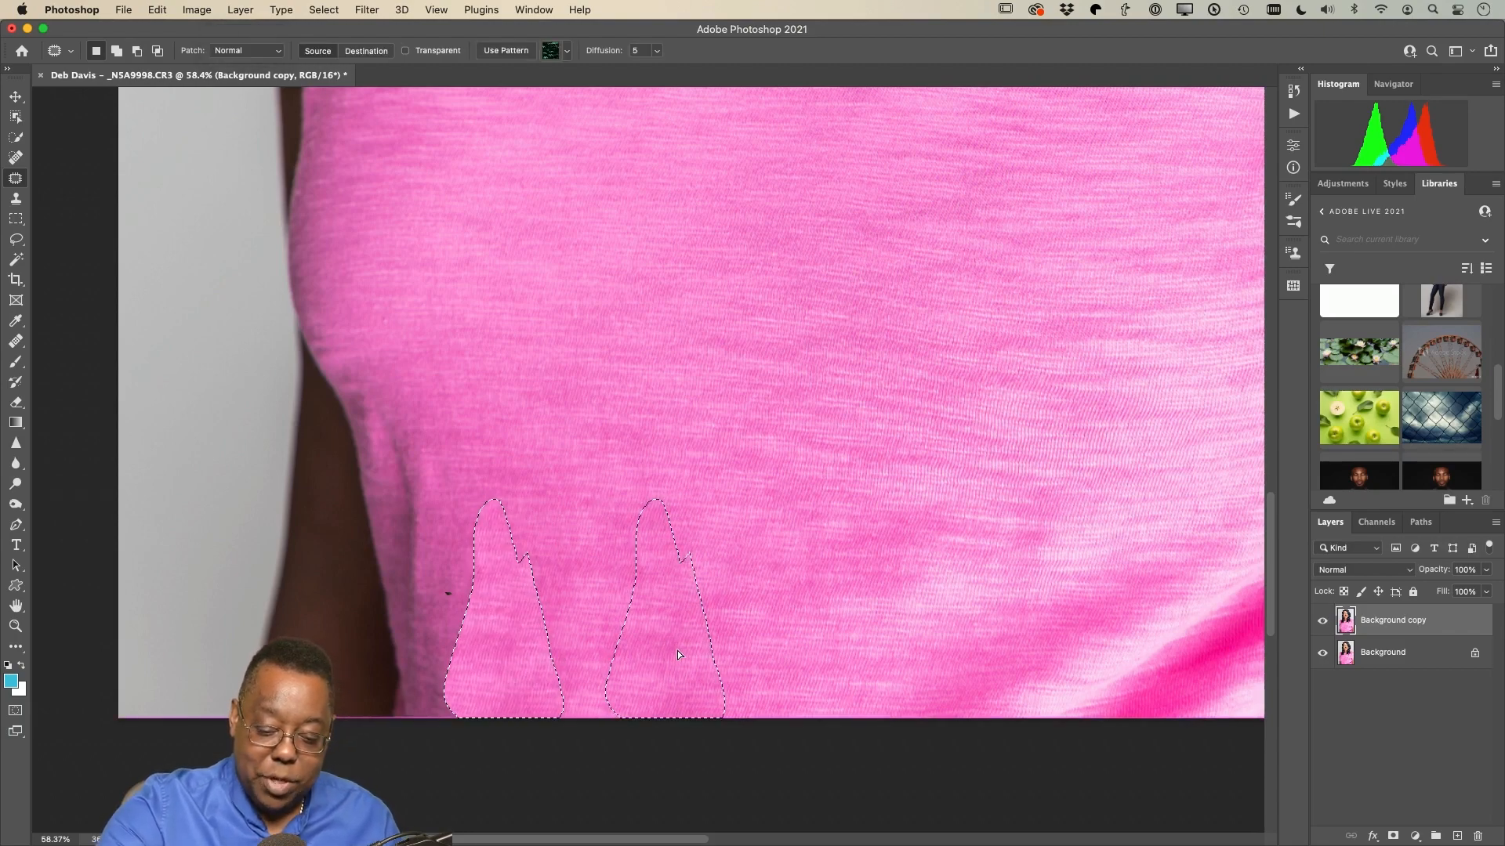
{"action": "key", "text": "super+d"}
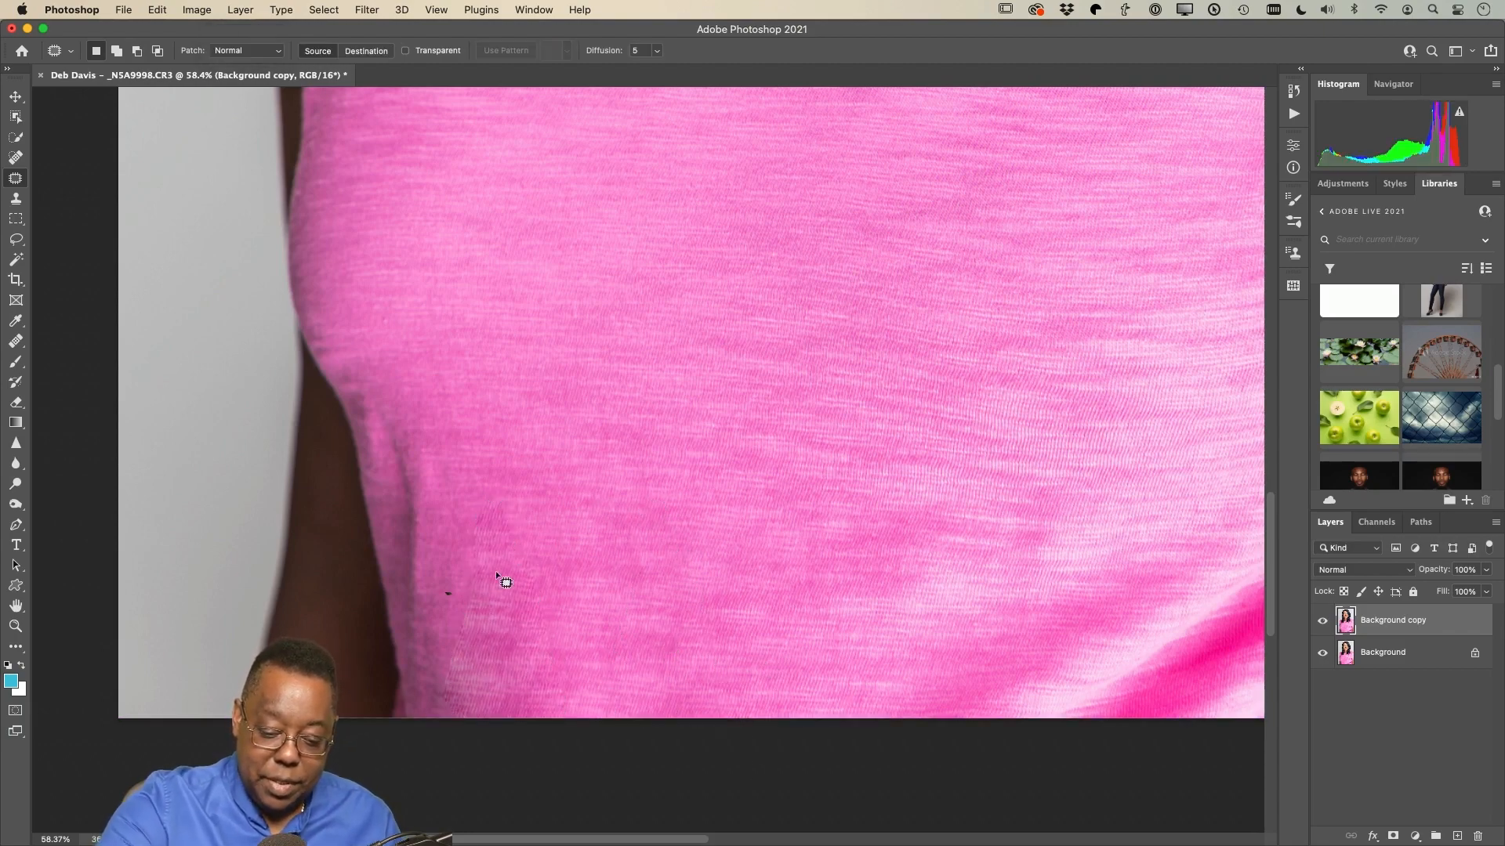
Step: Outline the vertical fold beside the arm near the shirt's lower edge, patch it with the smooth fabric next to it, and clear the selection
{"action": "left_click_drag", "start_coordinate": [442, 477], "coordinate": [431, 445]}
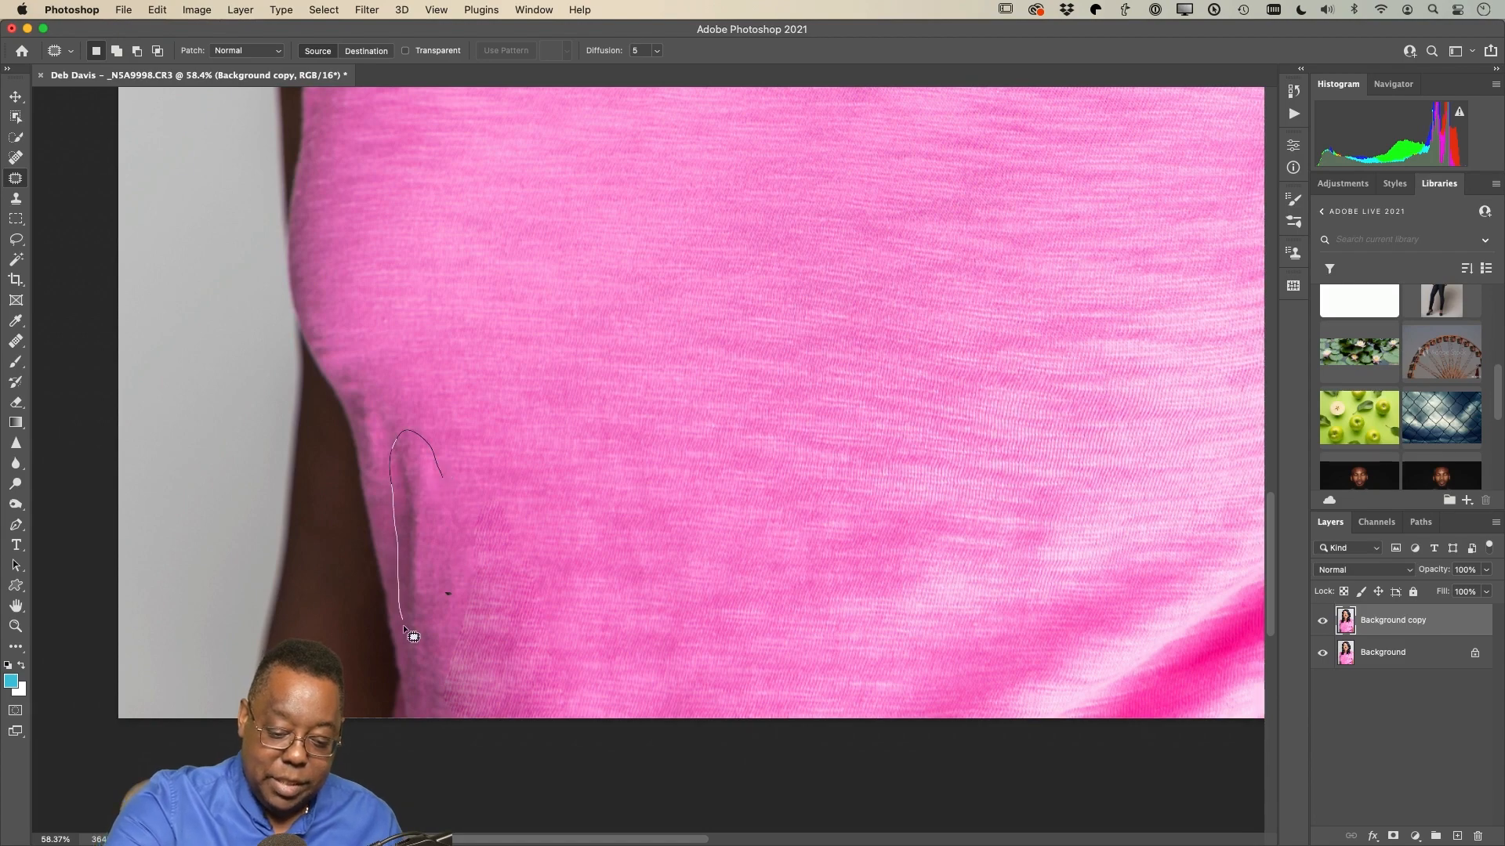
{"action": "left_click_drag", "start_coordinate": [474, 566], "coordinate": [444, 474]}
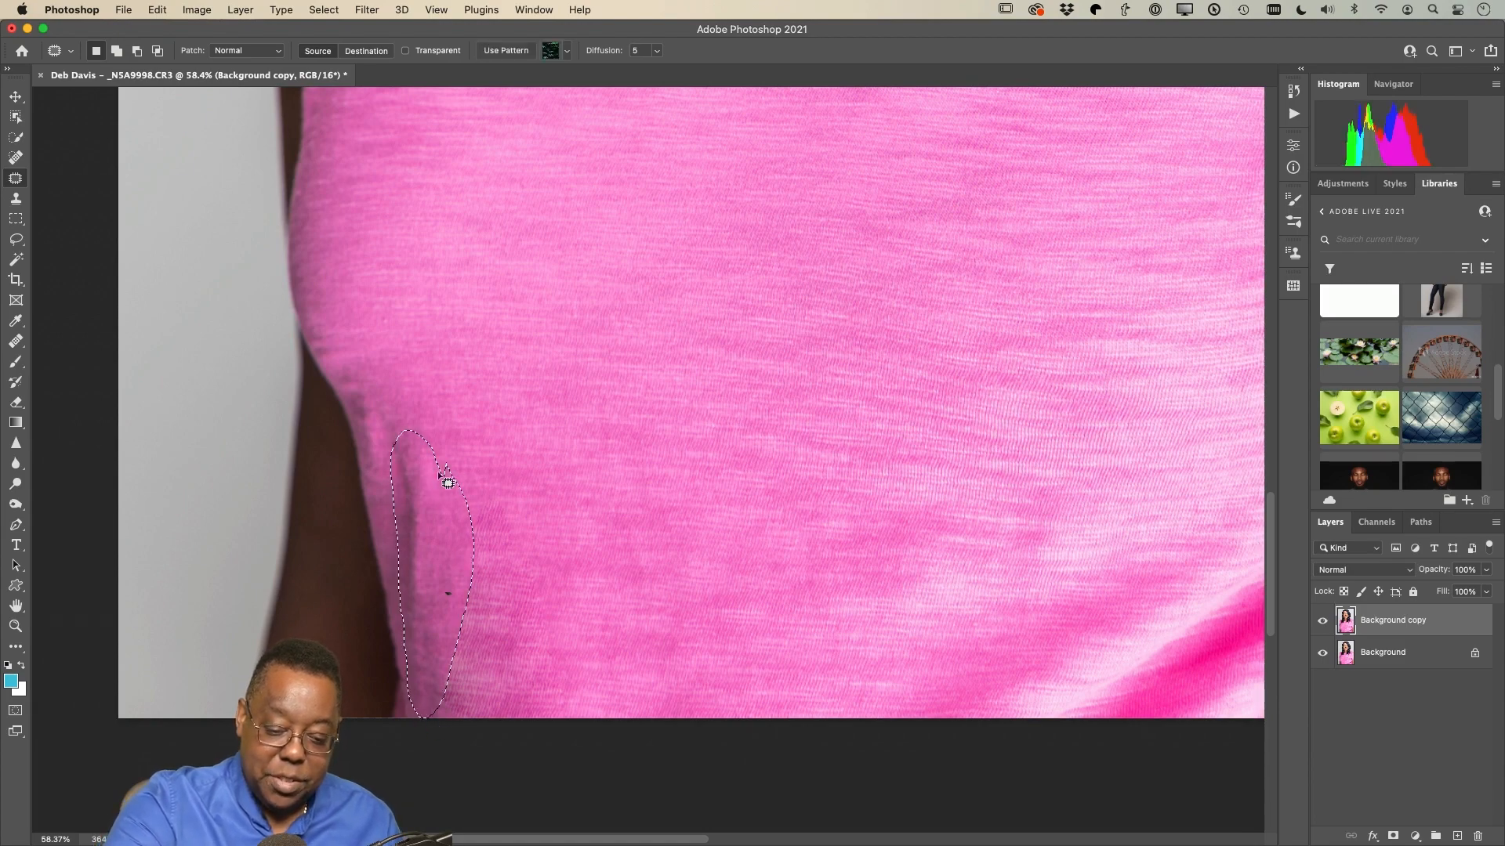
{"action": "left_click_drag", "start_coordinate": [445, 604], "coordinate": [533, 605]}
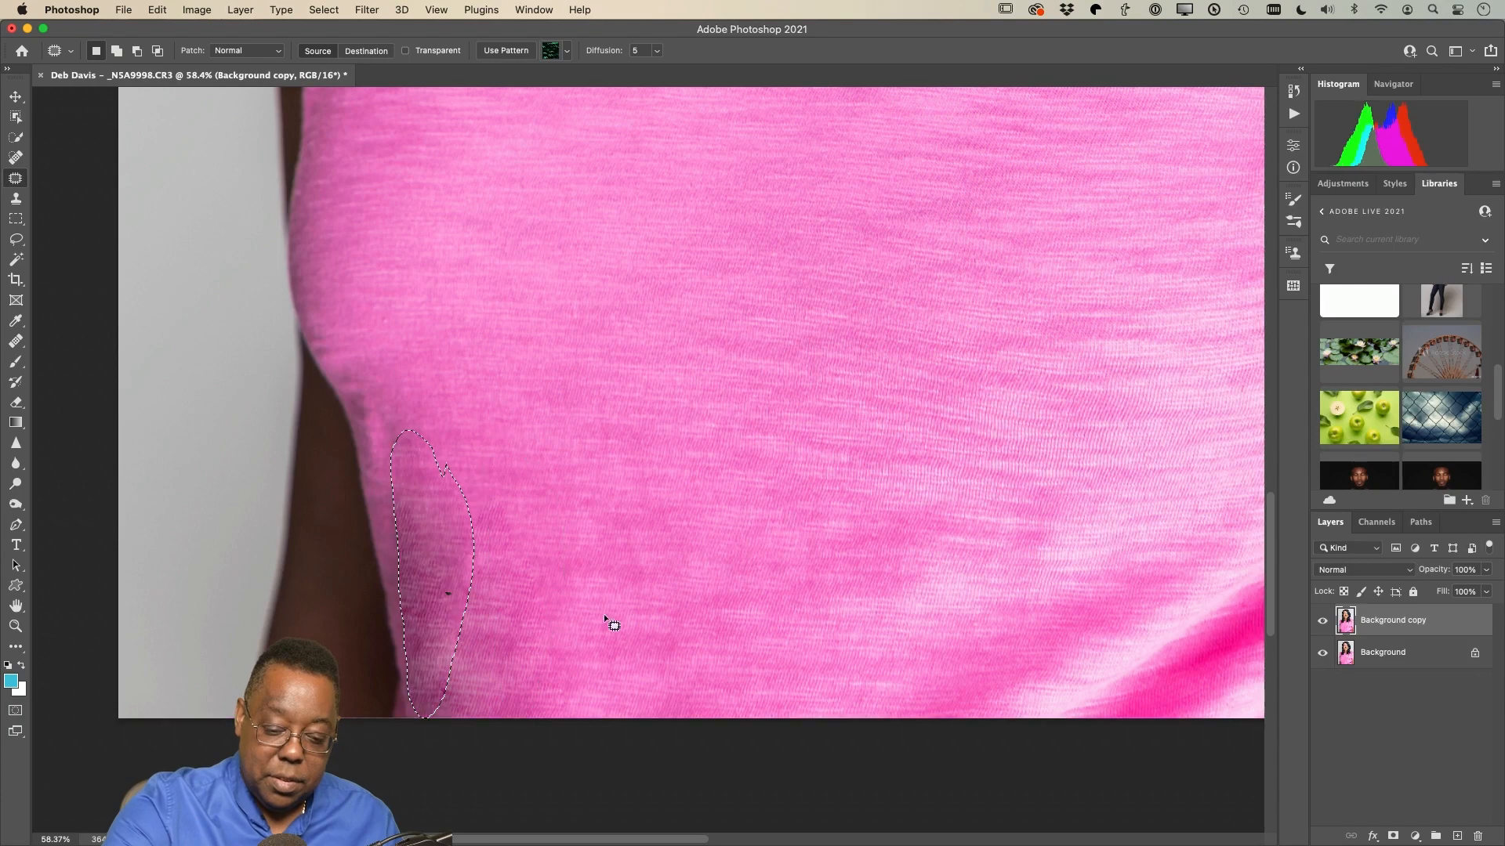
{"action": "key", "text": "super+d"}
Step: Patch the remaining small creases and dark spots along the shirt's side beside the arm with adjacent fabric, clearing each selection
{"action": "left_click_drag", "start_coordinate": [416, 688], "coordinate": [538, 683]}
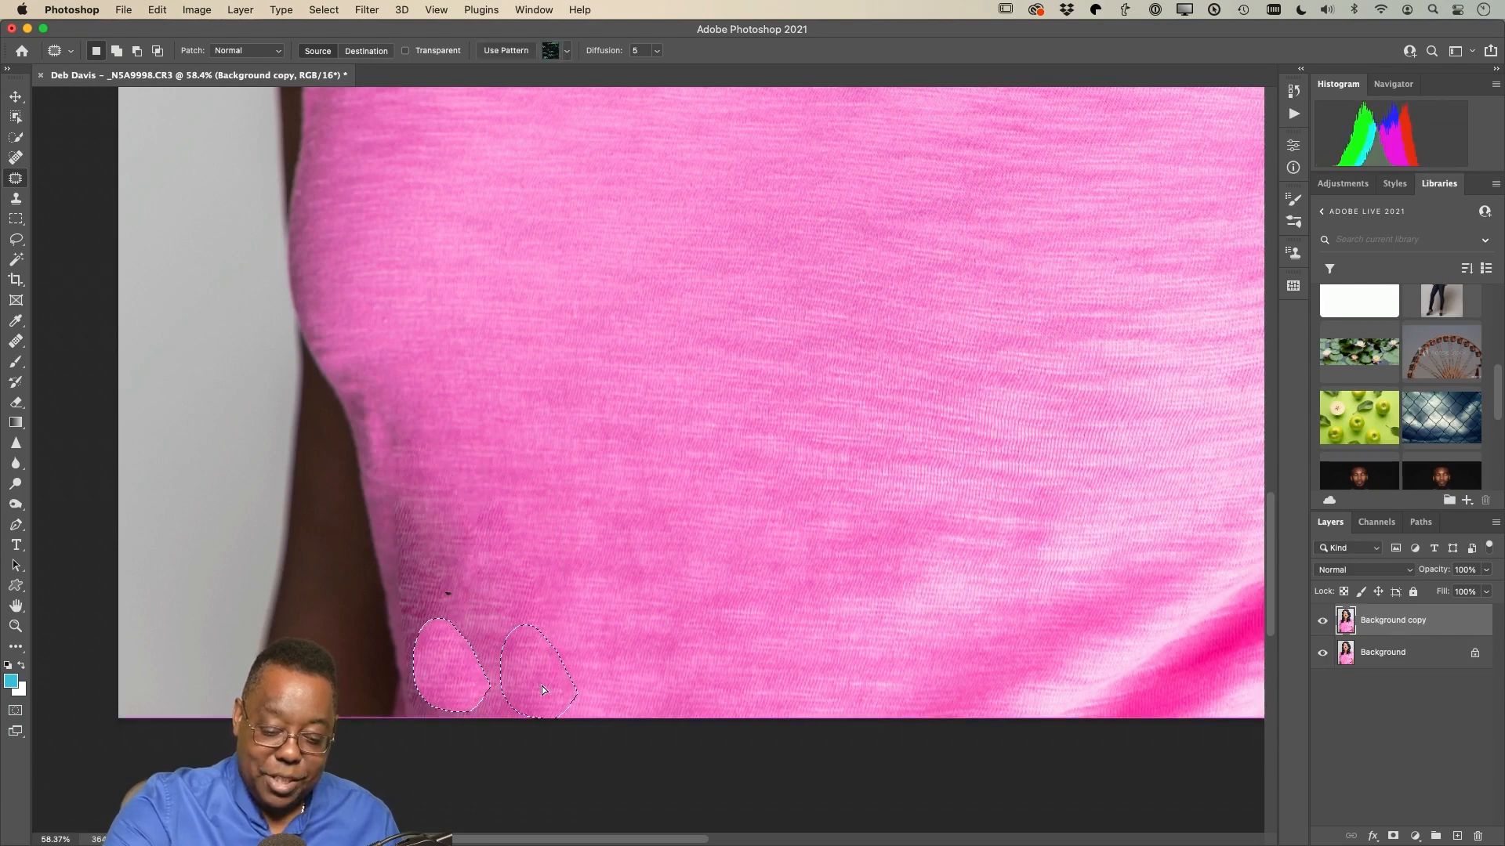
{"action": "key", "text": "super+d"}
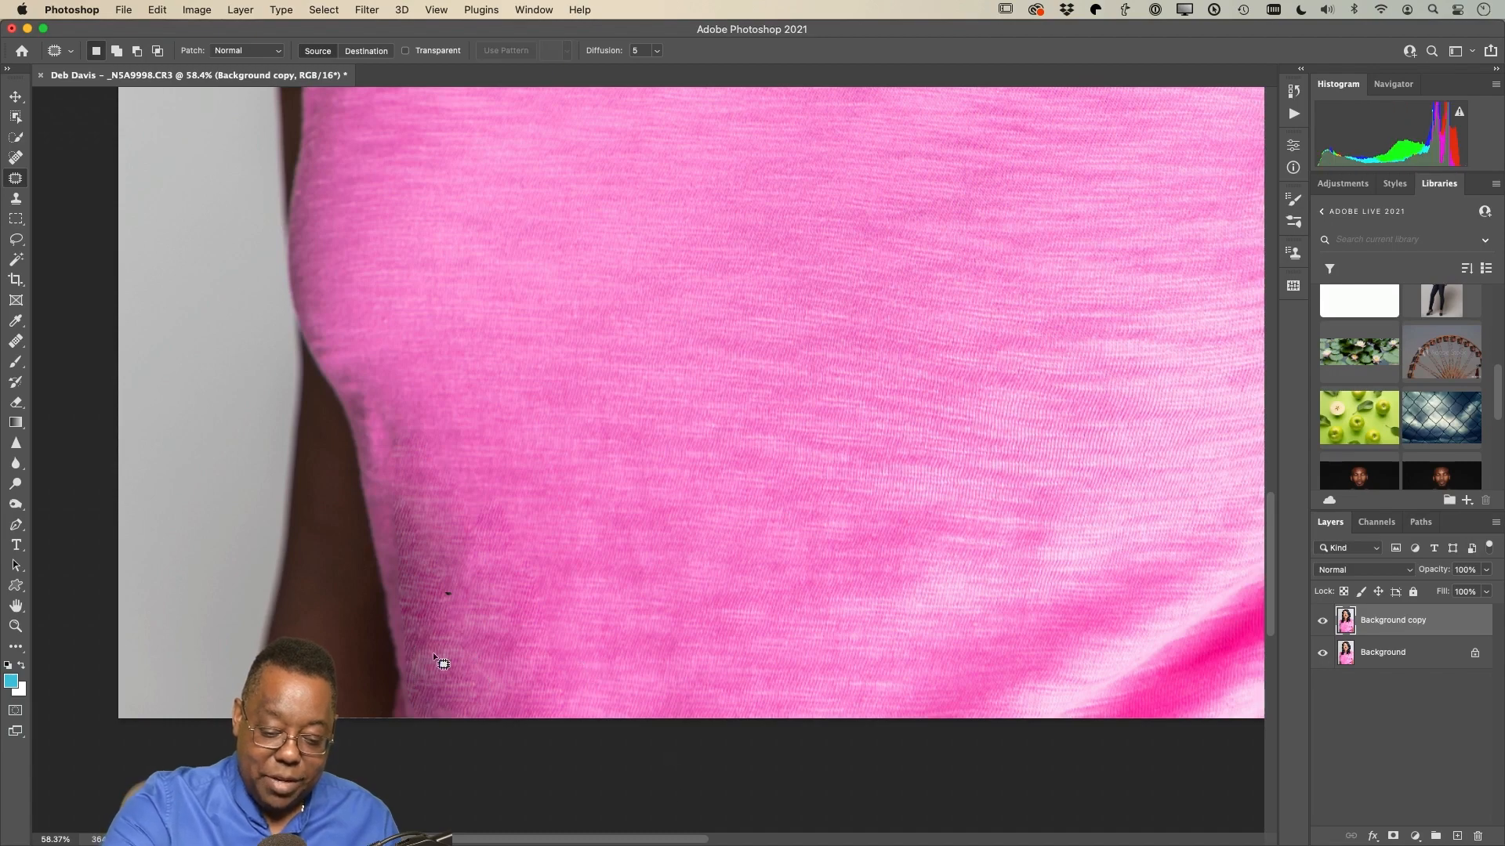
{"action": "mouse_move", "coordinate": [445, 695]}
{"action": "left_mouse_down"}
{"action": "mouse_move", "coordinate": [432, 630]}
{"action": "mouse_move", "coordinate": [499, 647]}
{"action": "left_mouse_up"}
{"action": "key", "text": "super+d"}
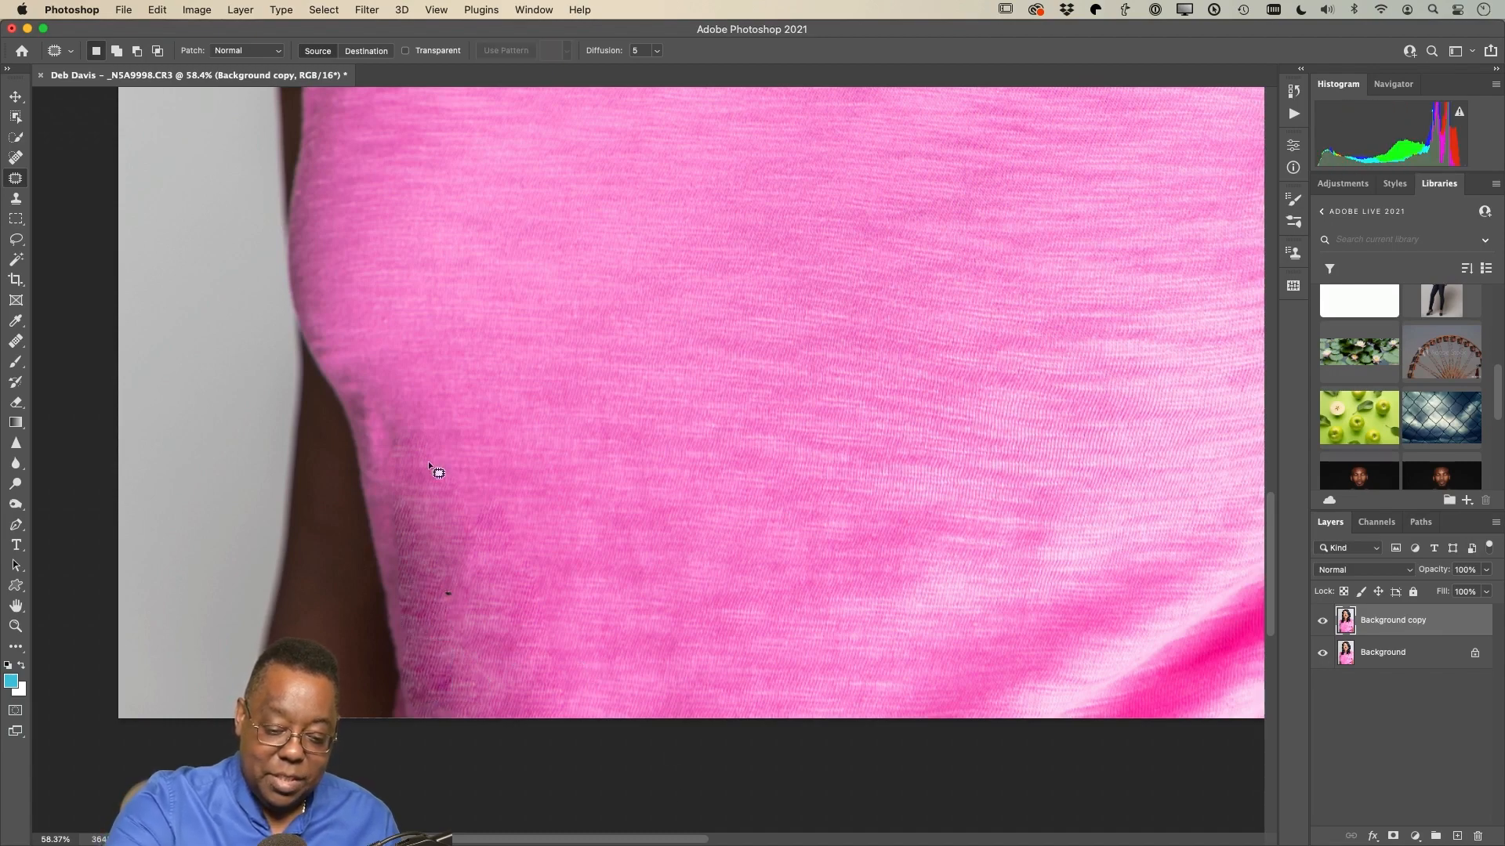
{"action": "mouse_move", "coordinate": [393, 422]}
{"action": "left_mouse_down"}
{"action": "mouse_move", "coordinate": [351, 403]}
{"action": "mouse_move", "coordinate": [376, 479]}
{"action": "mouse_move", "coordinate": [428, 453]}
{"action": "left_mouse_up"}
{"action": "key", "text": "super+d"}
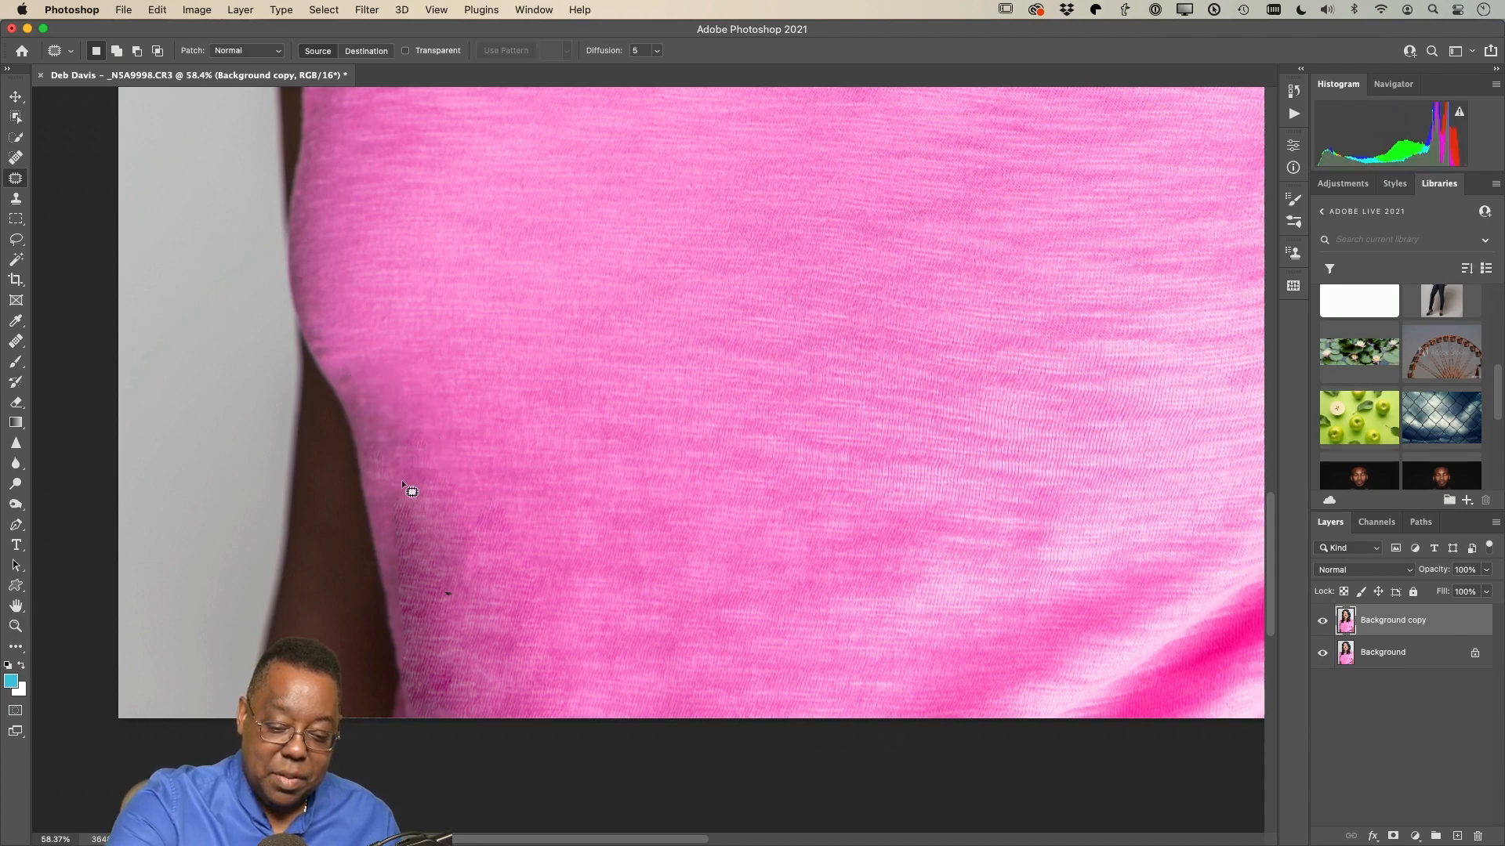
{"action": "left_click_drag", "start_coordinate": [407, 595], "coordinate": [467, 594]}
{"action": "key", "text": "super+d"}
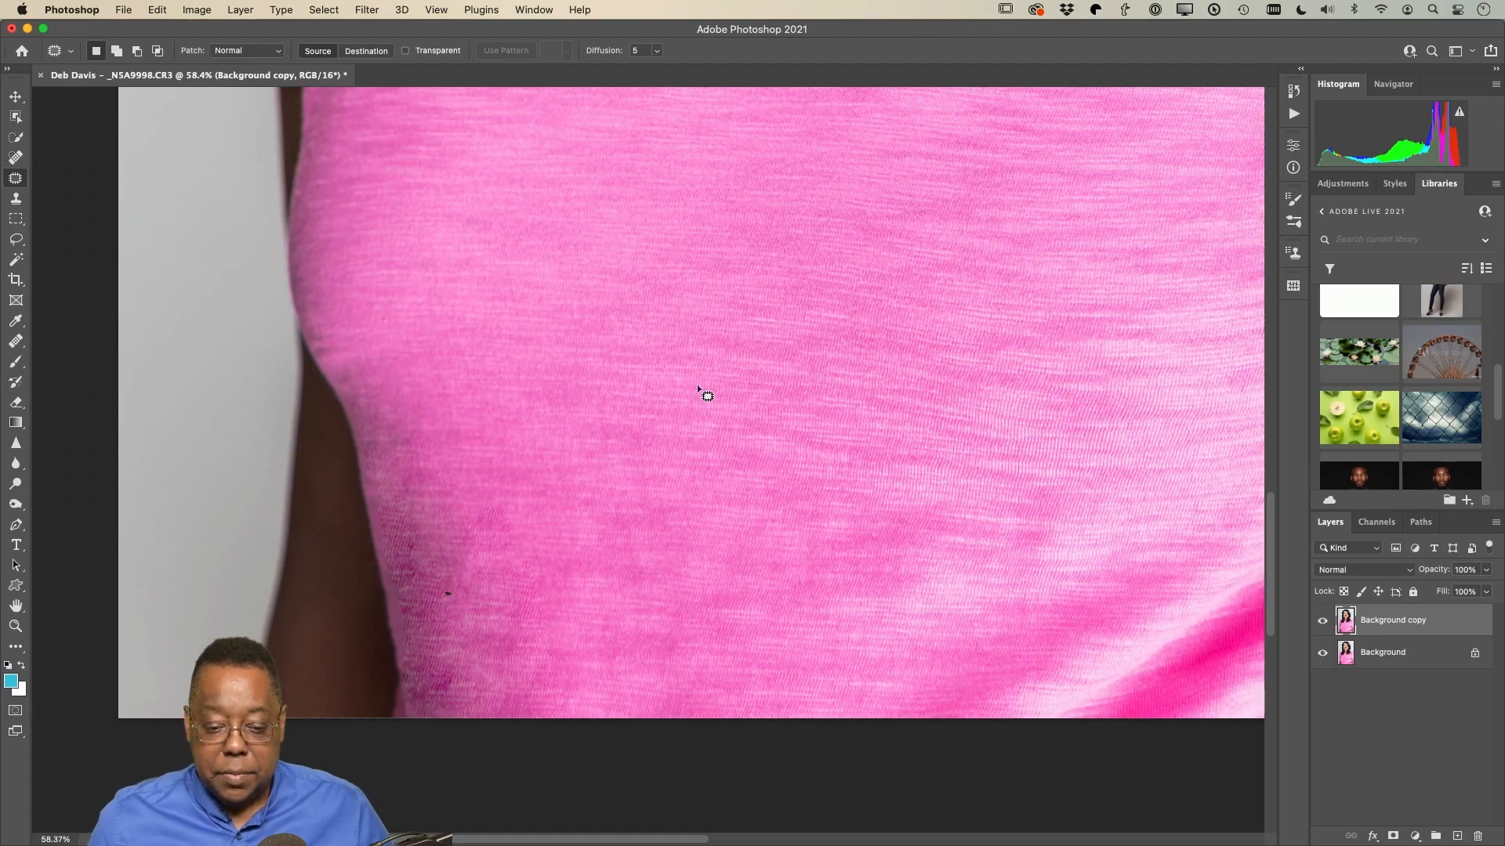
Step: Patch the crease running from the underarm across the shirt with the smooth fabric below it, and clear the selection
{"action": "scroll", "coordinate": [675, 395], "scroll_direction": "up", "scroll_amount": 10}
{"action": "scroll", "coordinate": [668, 391], "scroll_direction": "down", "scroll_amount": 10}
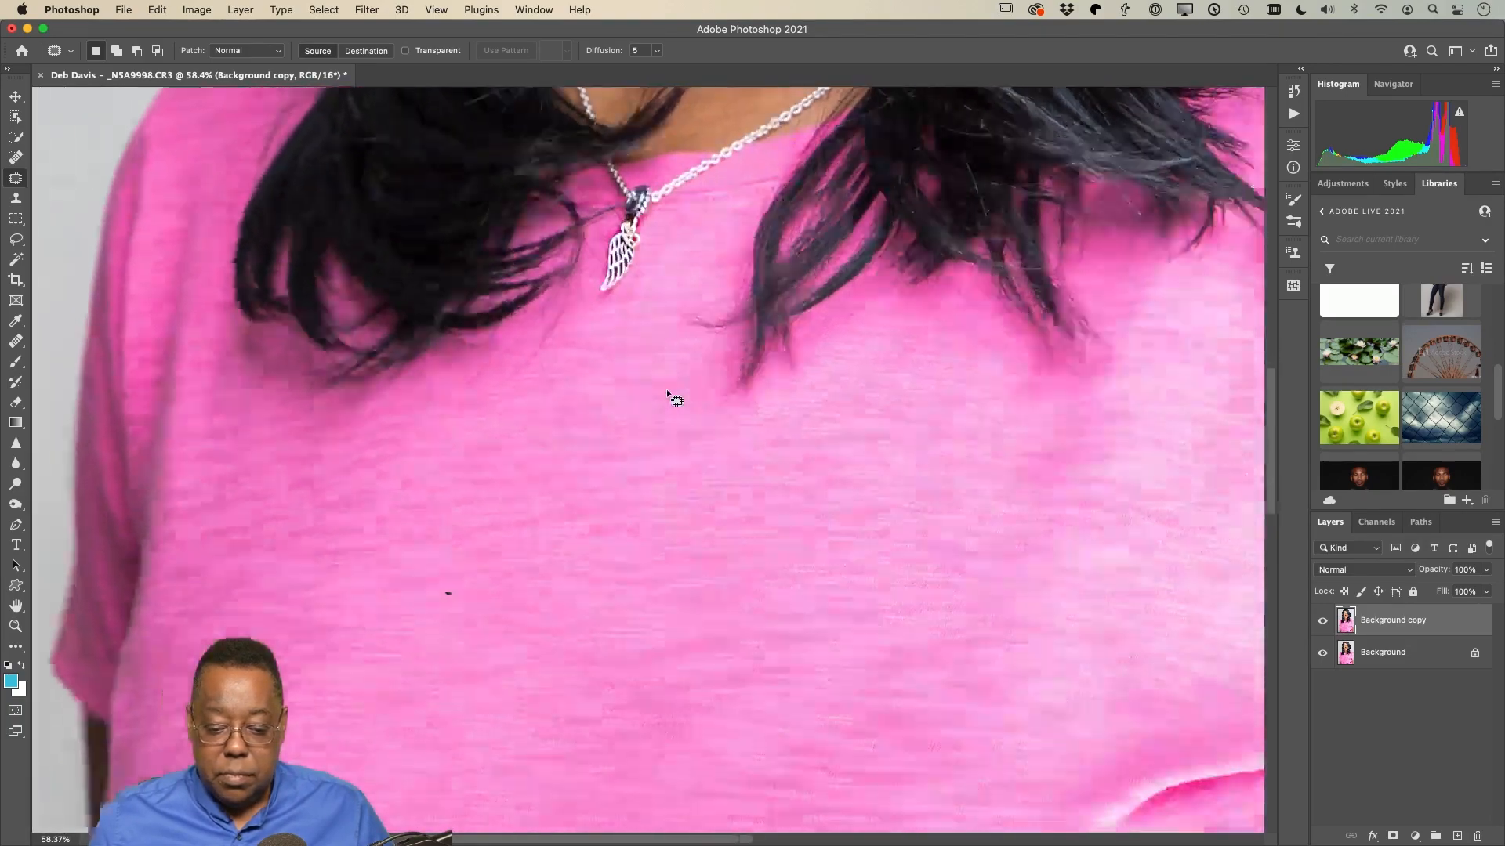
{"action": "scroll", "coordinate": [667, 389], "scroll_direction": "down", "scroll_amount": 3}
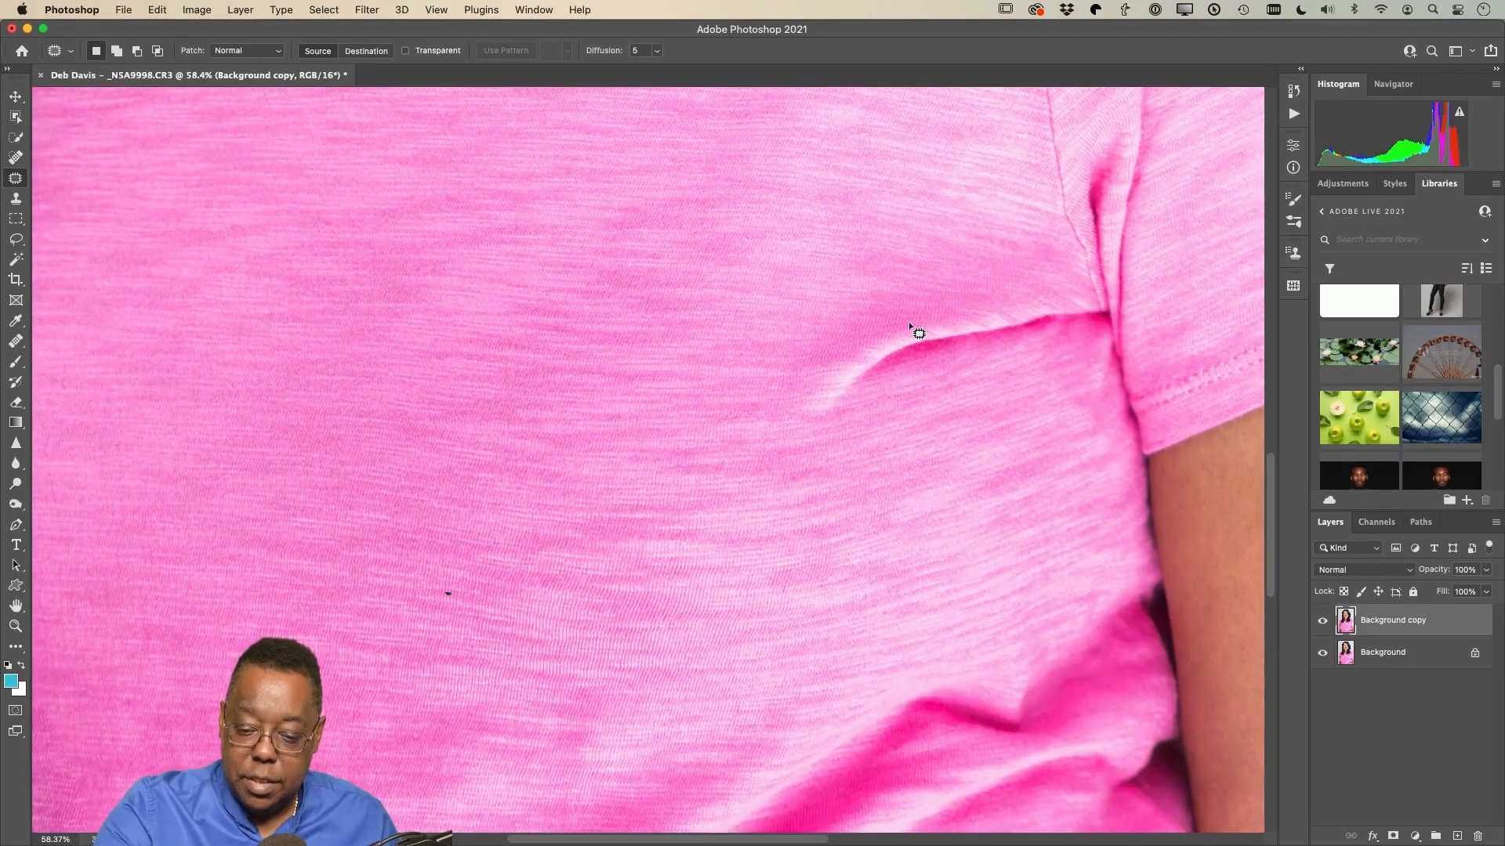
{"action": "left_click_drag", "start_coordinate": [969, 299], "coordinate": [814, 358]}
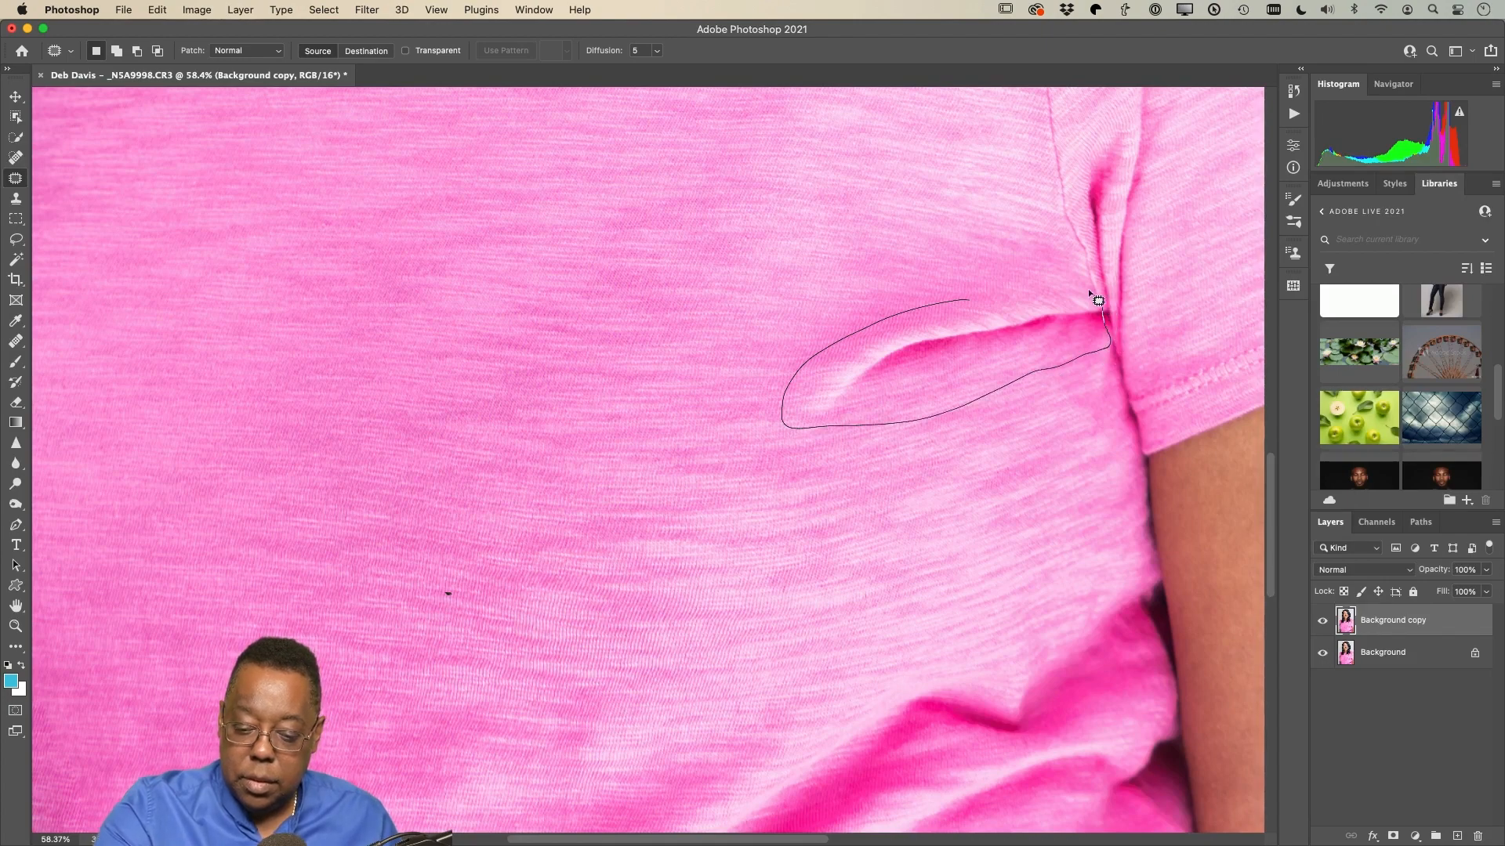
{"action": "mouse_move", "coordinate": [1098, 300]}
{"action": "left_mouse_down"}
{"action": "mouse_move", "coordinate": [1011, 366]}
{"action": "mouse_move", "coordinate": [1036, 443]}
{"action": "mouse_move", "coordinate": [1024, 454]}
{"action": "left_mouse_up"}
{"action": "key", "text": "ctrl+d"}
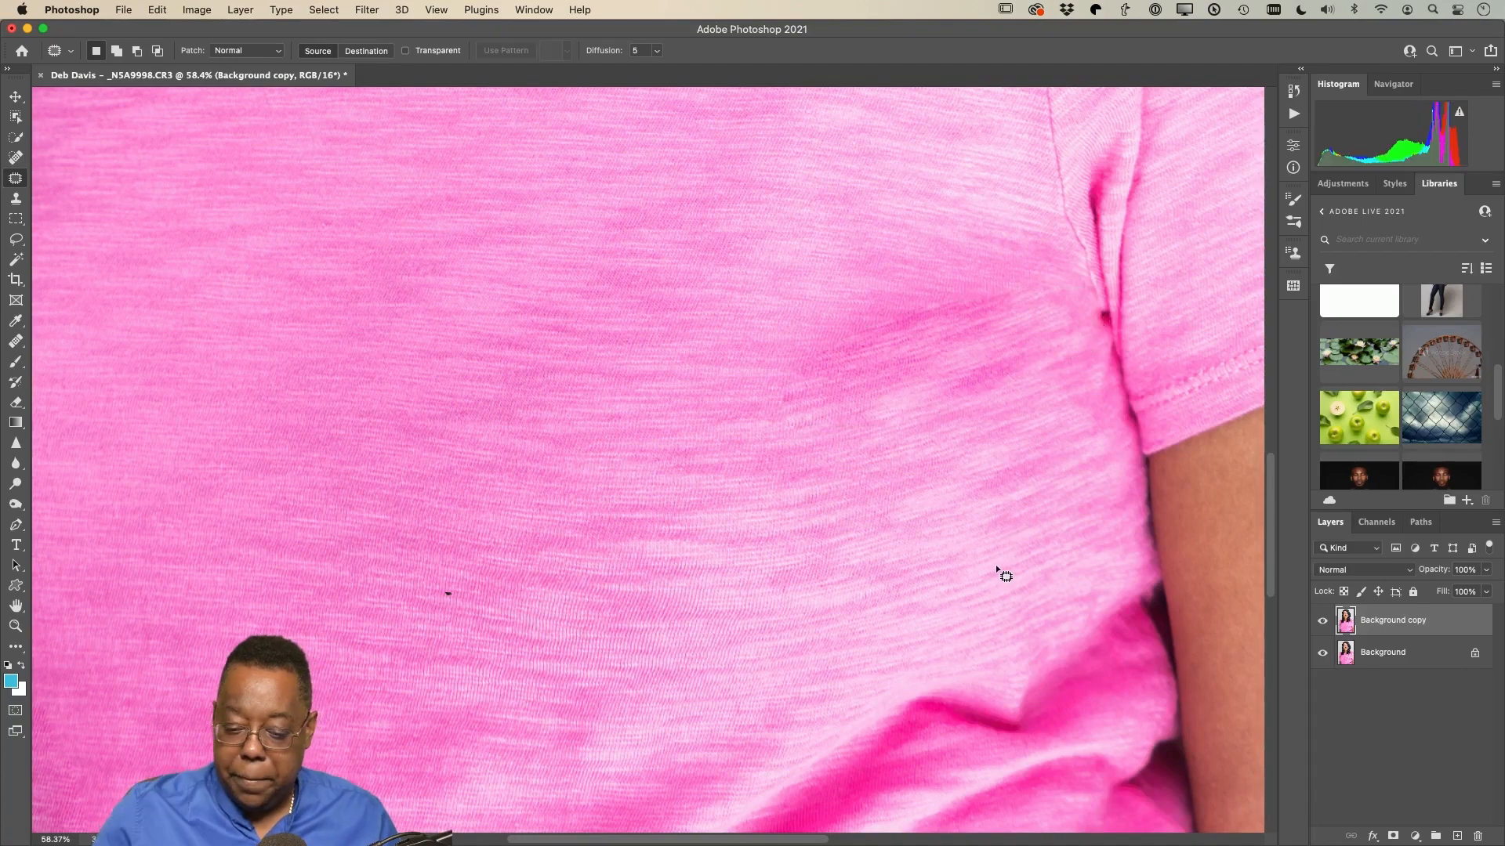
Step: Patch the lines under the eye on the earring side of the face with smoother cheek skin from below
{"action": "key", "text": "super+0"}
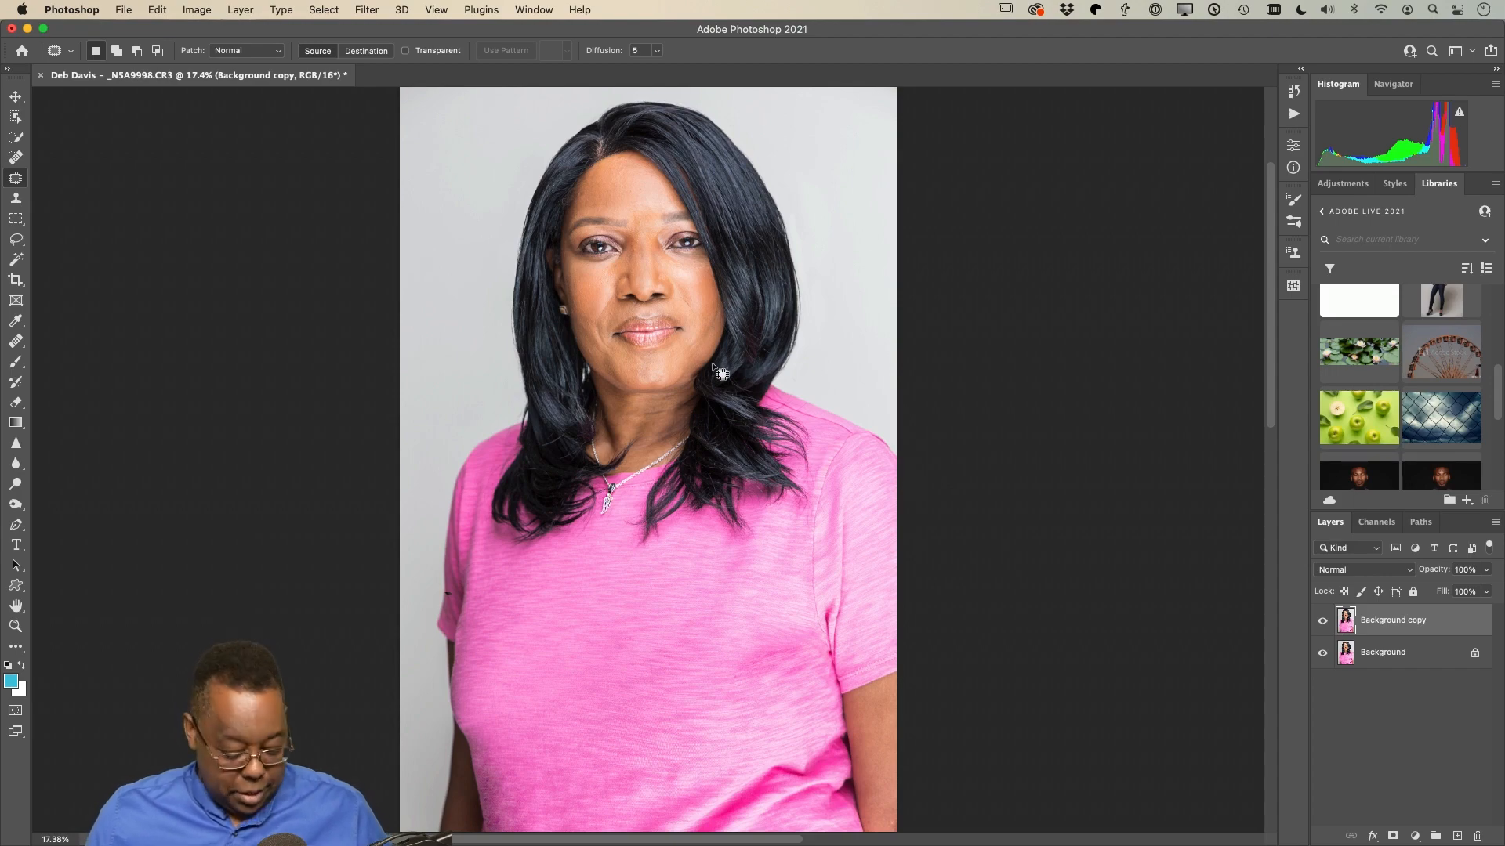
{"action": "key", "text": "z"}
{"action": "left_click_drag", "start_coordinate": [633, 262], "coordinate": [688, 423]}
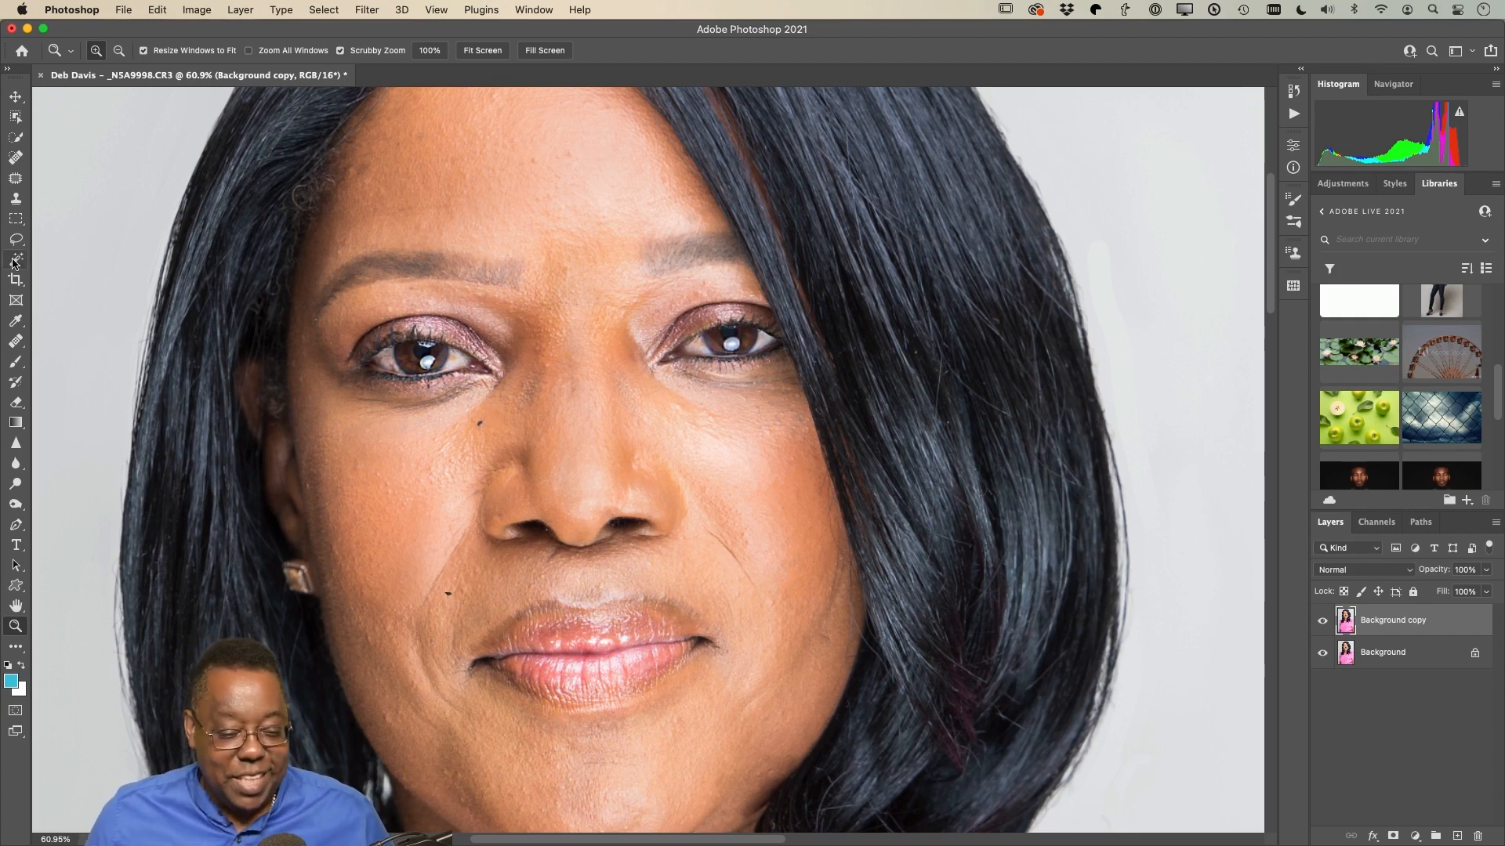
{"action": "left_click", "coordinate": [15, 179]}
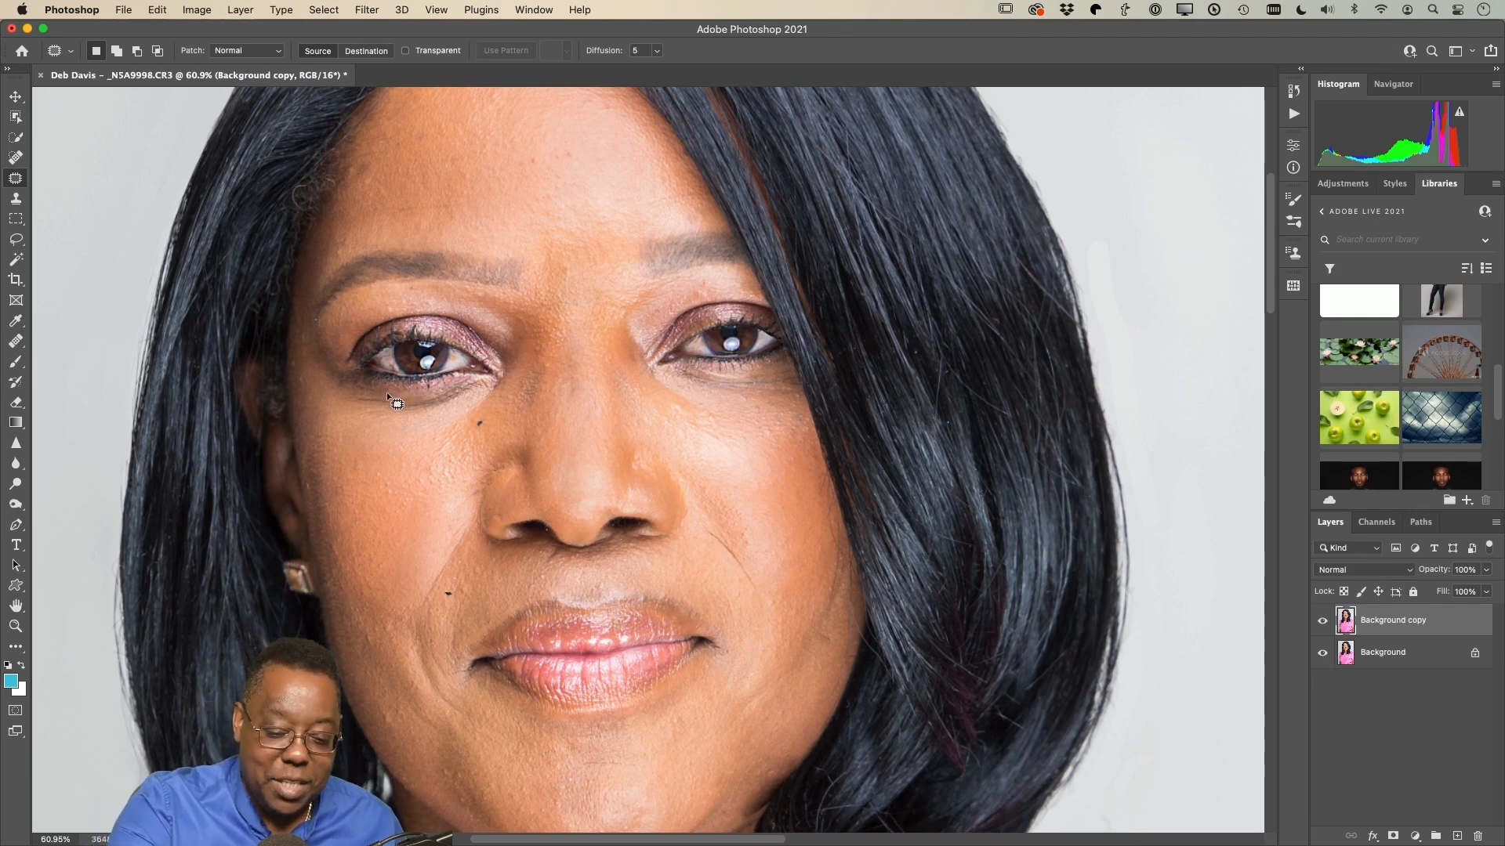
{"action": "mouse_move", "coordinate": [390, 392]}
{"action": "left_mouse_down"}
{"action": "mouse_move", "coordinate": [357, 390]}
{"action": "mouse_move", "coordinate": [354, 427]}
{"action": "mouse_move", "coordinate": [423, 425]}
{"action": "mouse_move", "coordinate": [480, 390]}
{"action": "mouse_move", "coordinate": [416, 401]}
{"action": "mouse_move", "coordinate": [423, 439]}
{"action": "mouse_move", "coordinate": [409, 455]}
{"action": "left_mouse_up"}
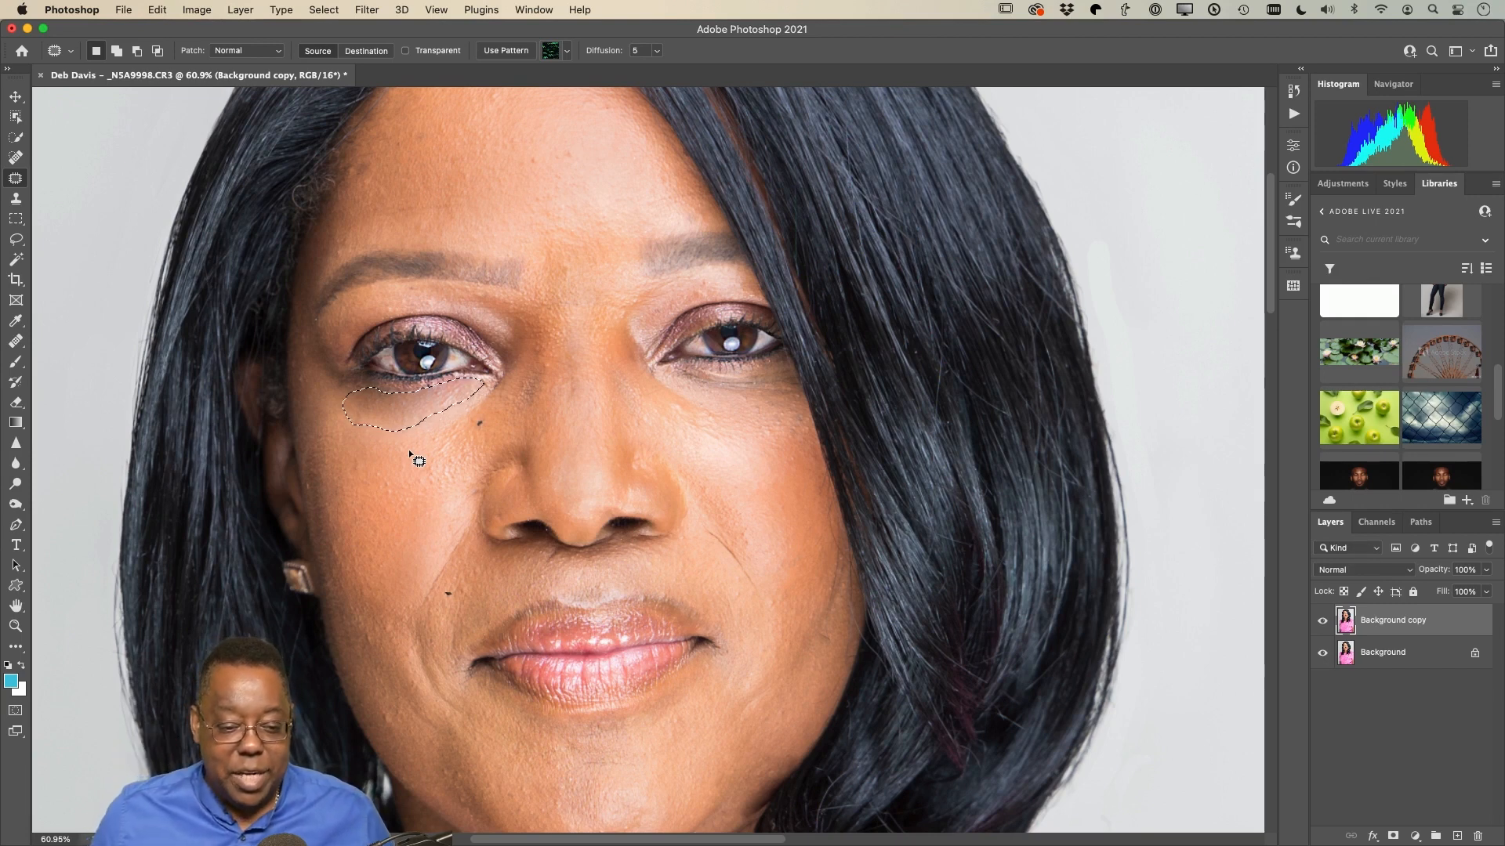
Step: Fade the under-eye patch to 58% opacity and clear the selection
{"action": "left_click", "coordinate": [158, 10]}
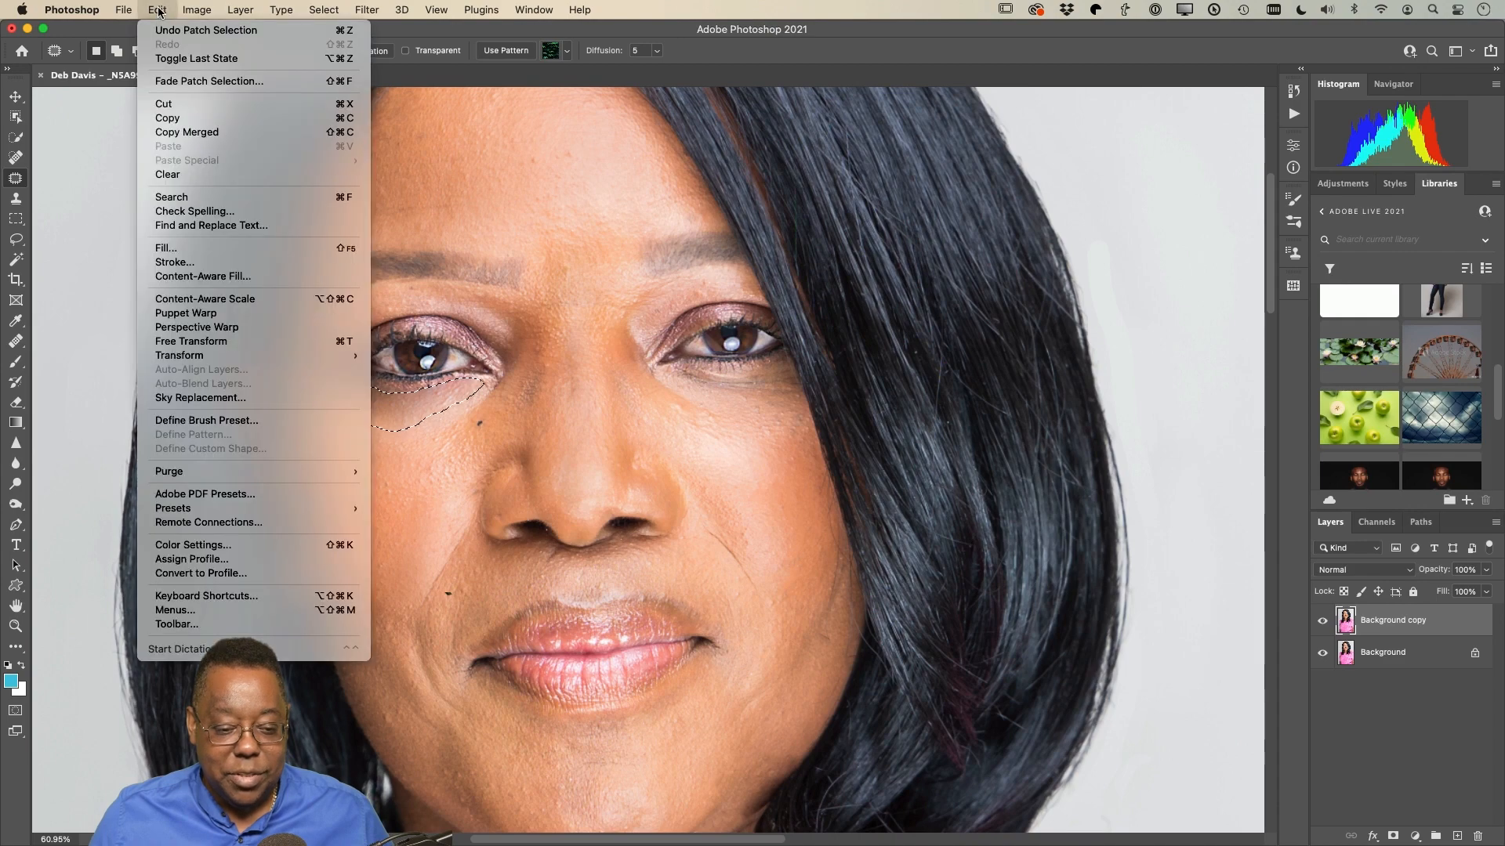
{"action": "left_click", "coordinate": [183, 82]}
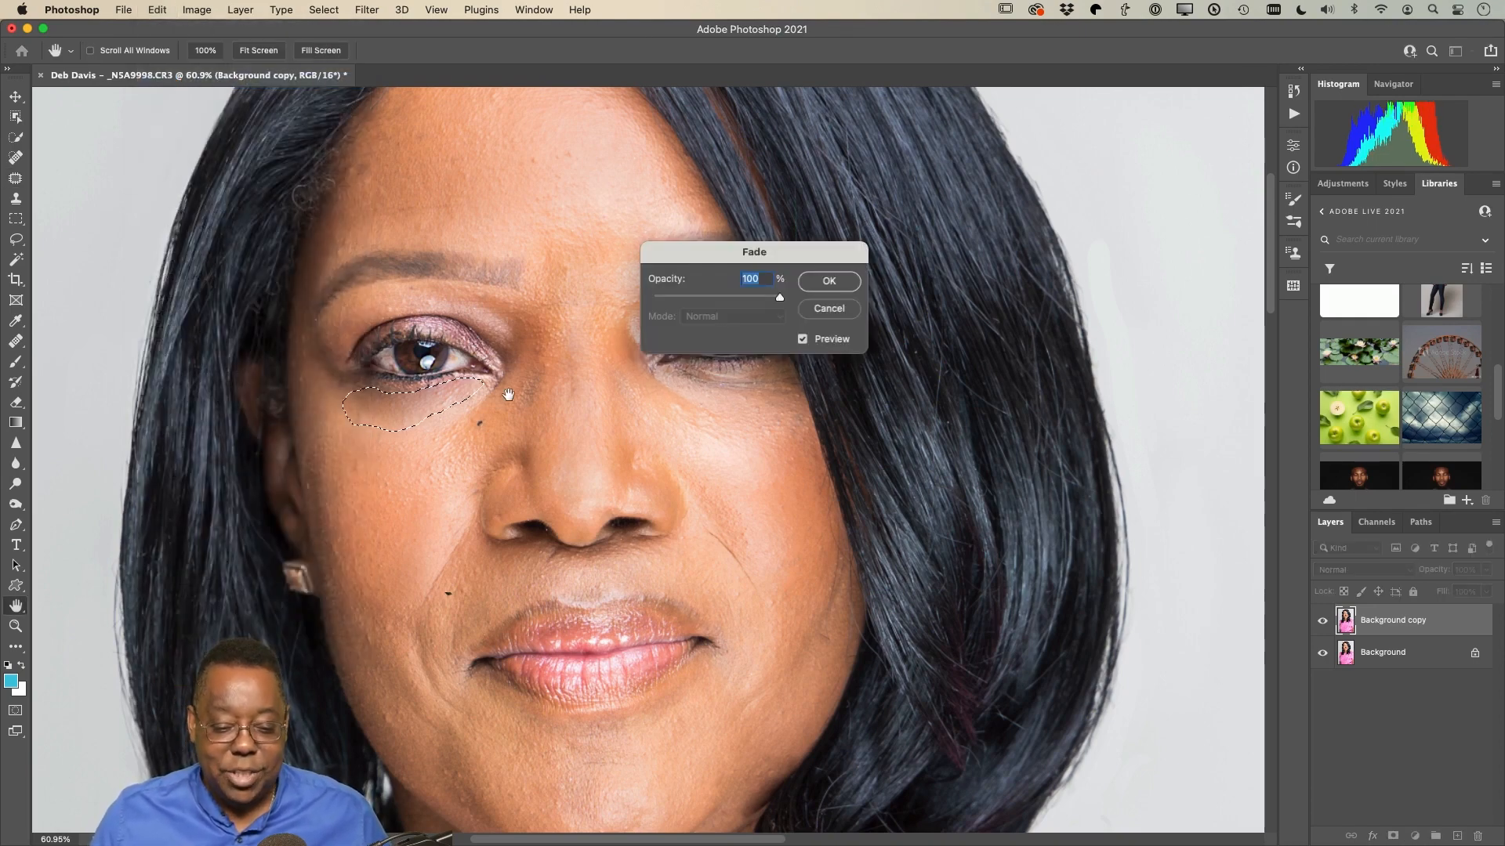
{"action": "left_click_drag", "start_coordinate": [726, 265], "coordinate": [452, 204]}
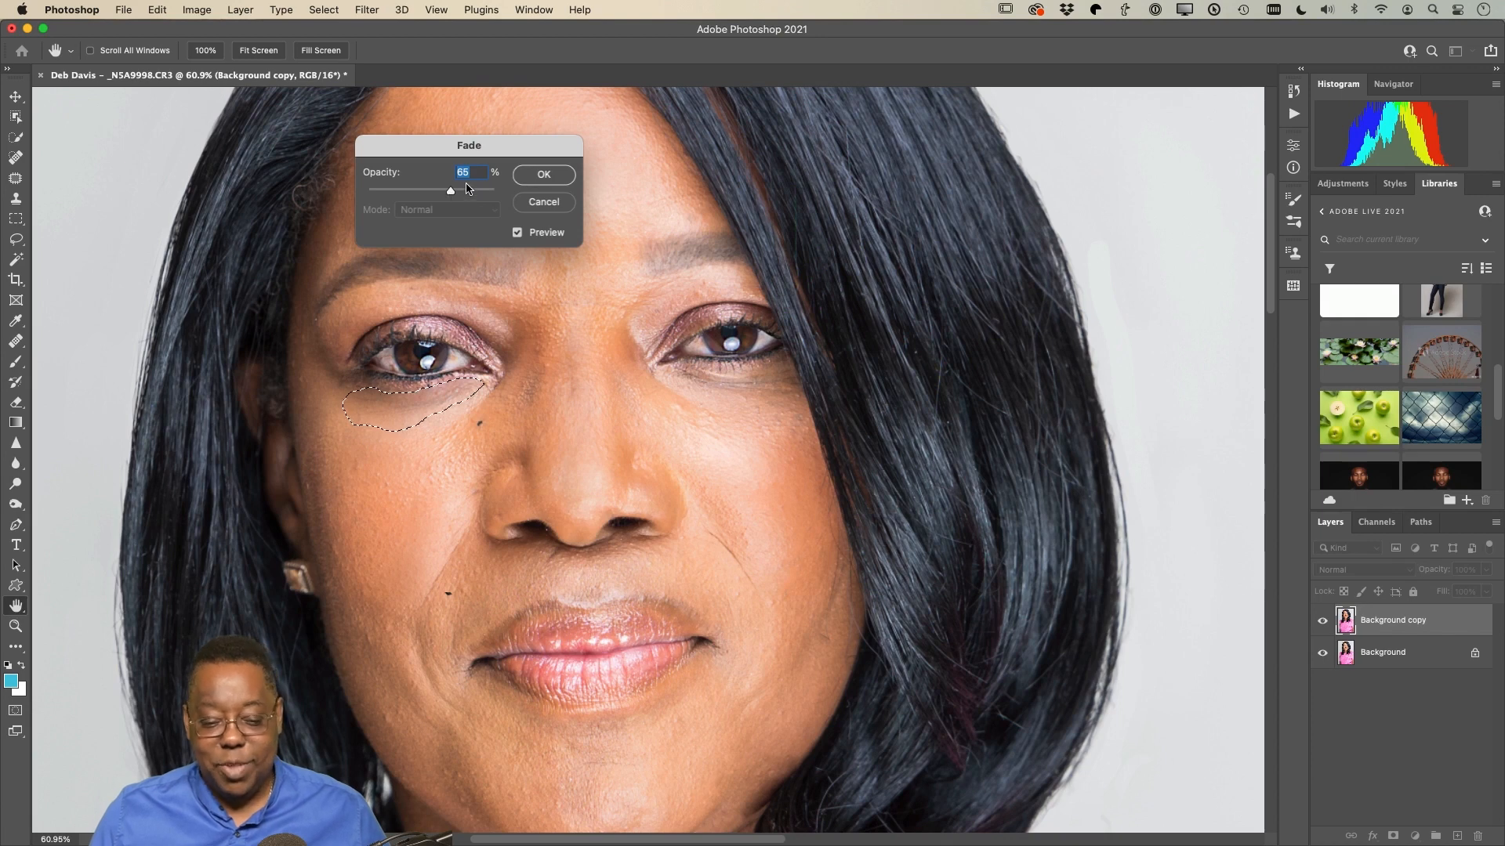
{"action": "mouse_move", "coordinate": [451, 194]}
{"action": "left_mouse_down"}
{"action": "mouse_move", "coordinate": [368, 194]}
{"action": "mouse_move", "coordinate": [453, 194]}
{"action": "mouse_move", "coordinate": [432, 204]}
{"action": "left_mouse_up"}
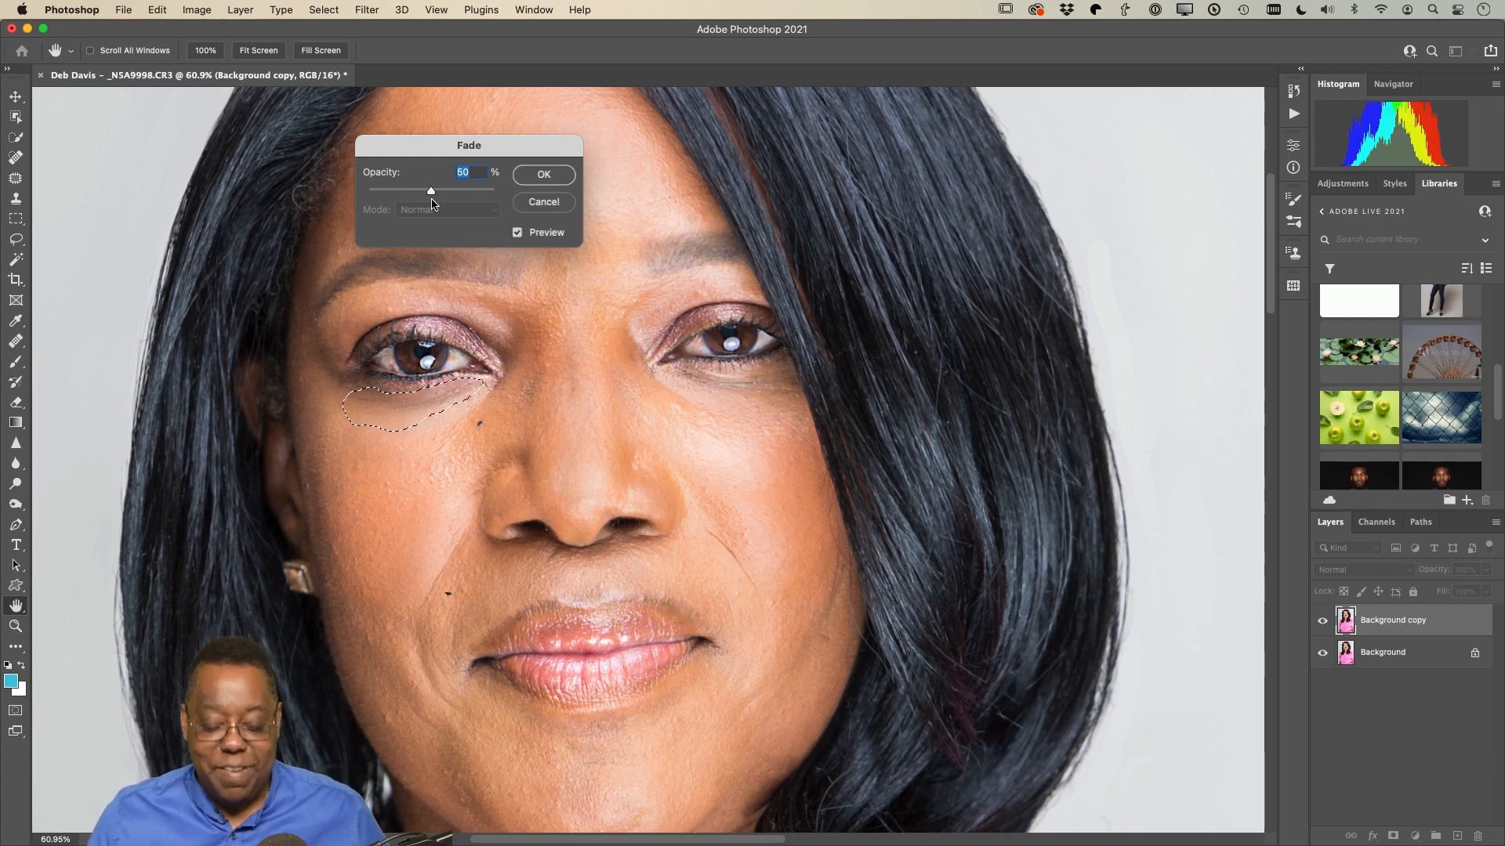
{"action": "left_click_drag", "start_coordinate": [432, 196], "coordinate": [442, 196]}
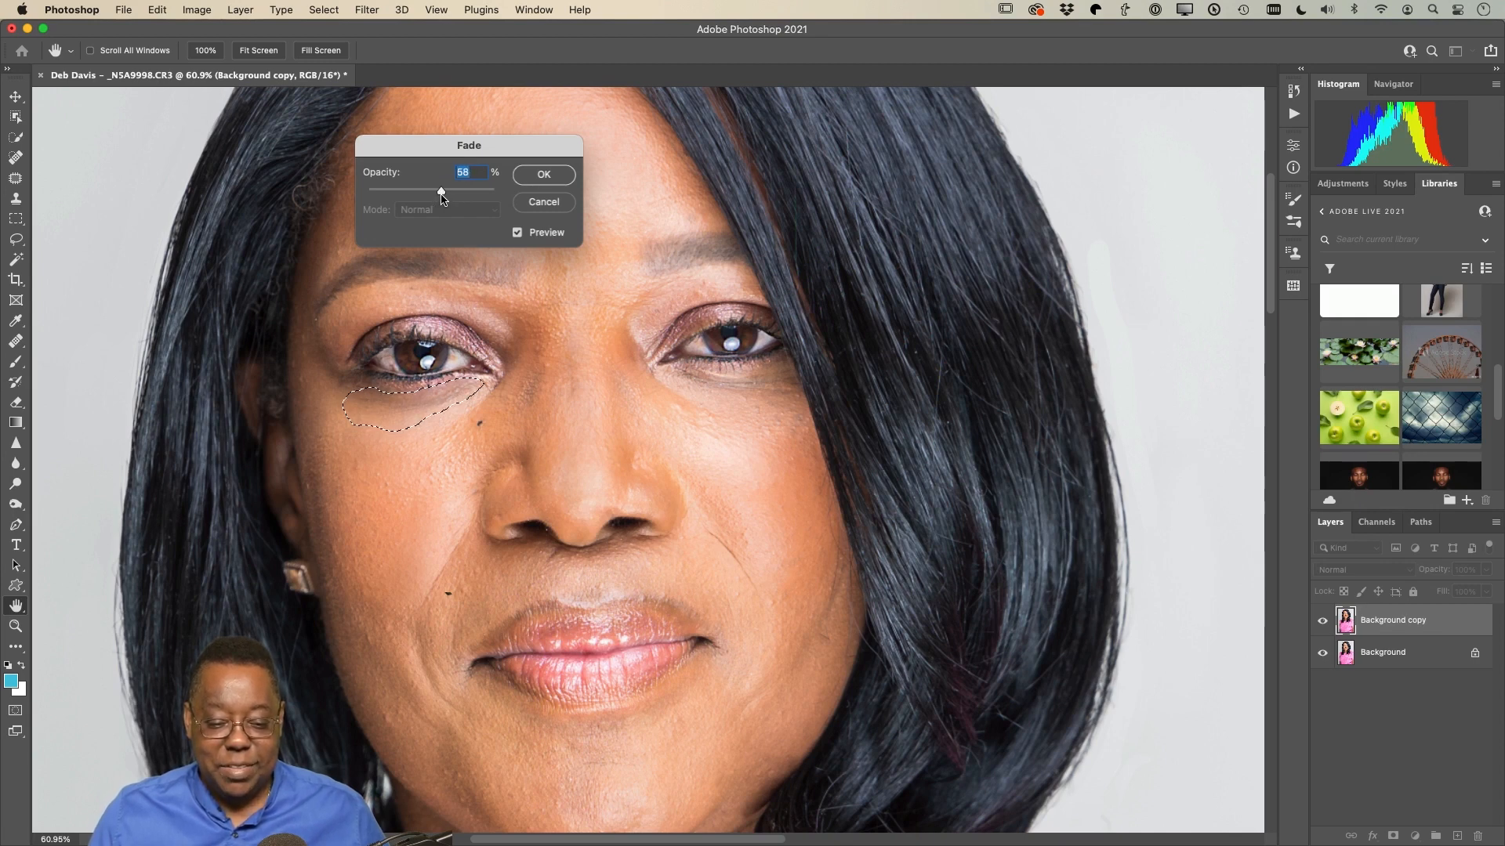
{"action": "left_click", "coordinate": [532, 176]}
{"action": "key", "text": "super+d"}
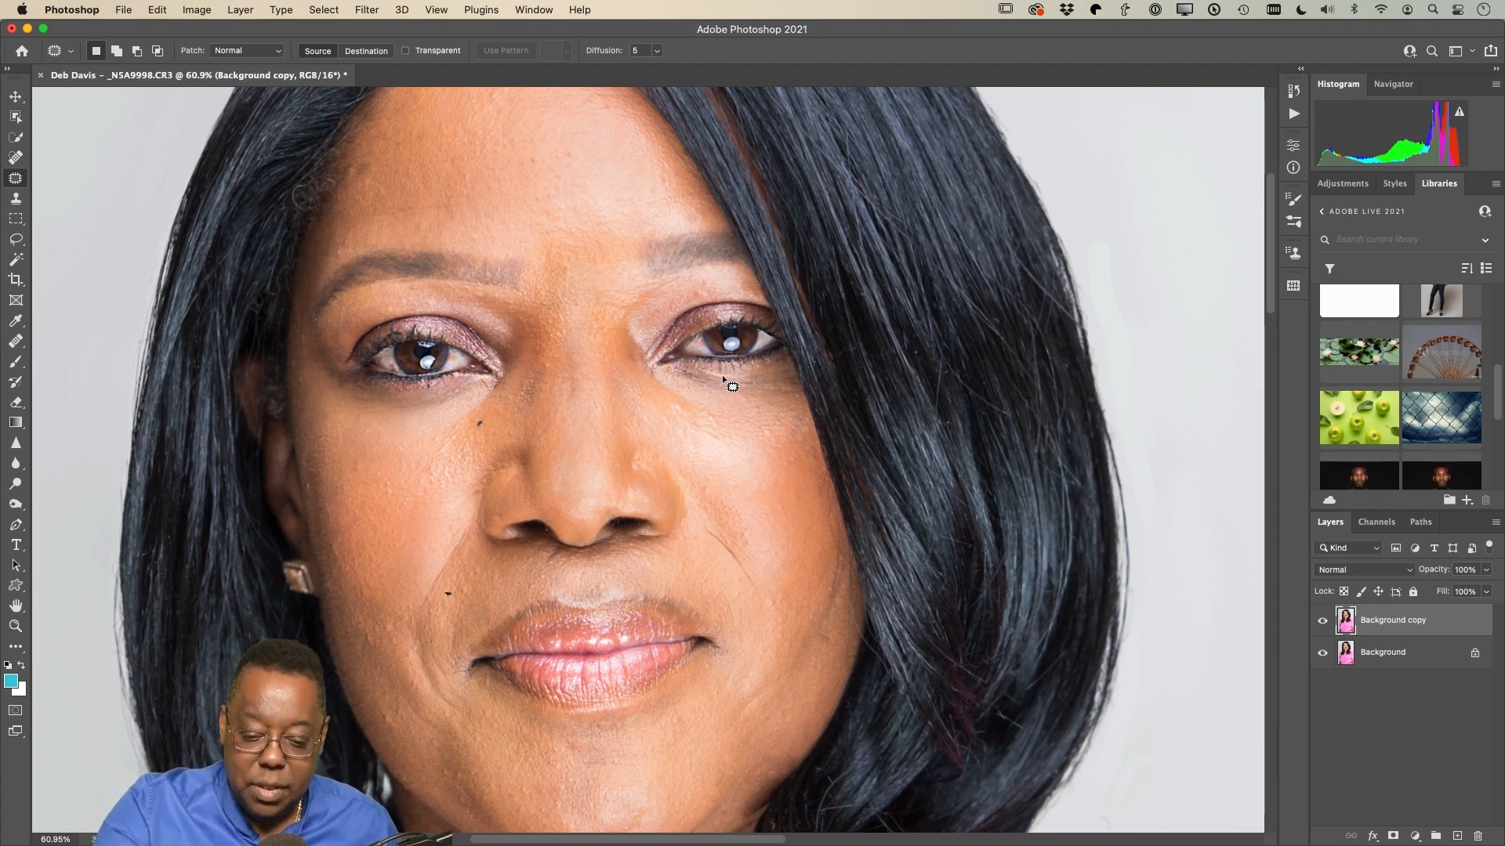
Step: Patch the lines under the other eye with cheek skin from below, fade the patch to 53% opacity, and clear the selection
{"action": "mouse_move", "coordinate": [723, 379]}
{"action": "left_mouse_down"}
{"action": "mouse_move", "coordinate": [674, 370]}
{"action": "mouse_move", "coordinate": [717, 399]}
{"action": "mouse_move", "coordinate": [733, 382]}
{"action": "mouse_move", "coordinate": [717, 366]}
{"action": "mouse_move", "coordinate": [678, 371]}
{"action": "mouse_move", "coordinate": [730, 409]}
{"action": "mouse_move", "coordinate": [790, 418]}
{"action": "left_mouse_up"}
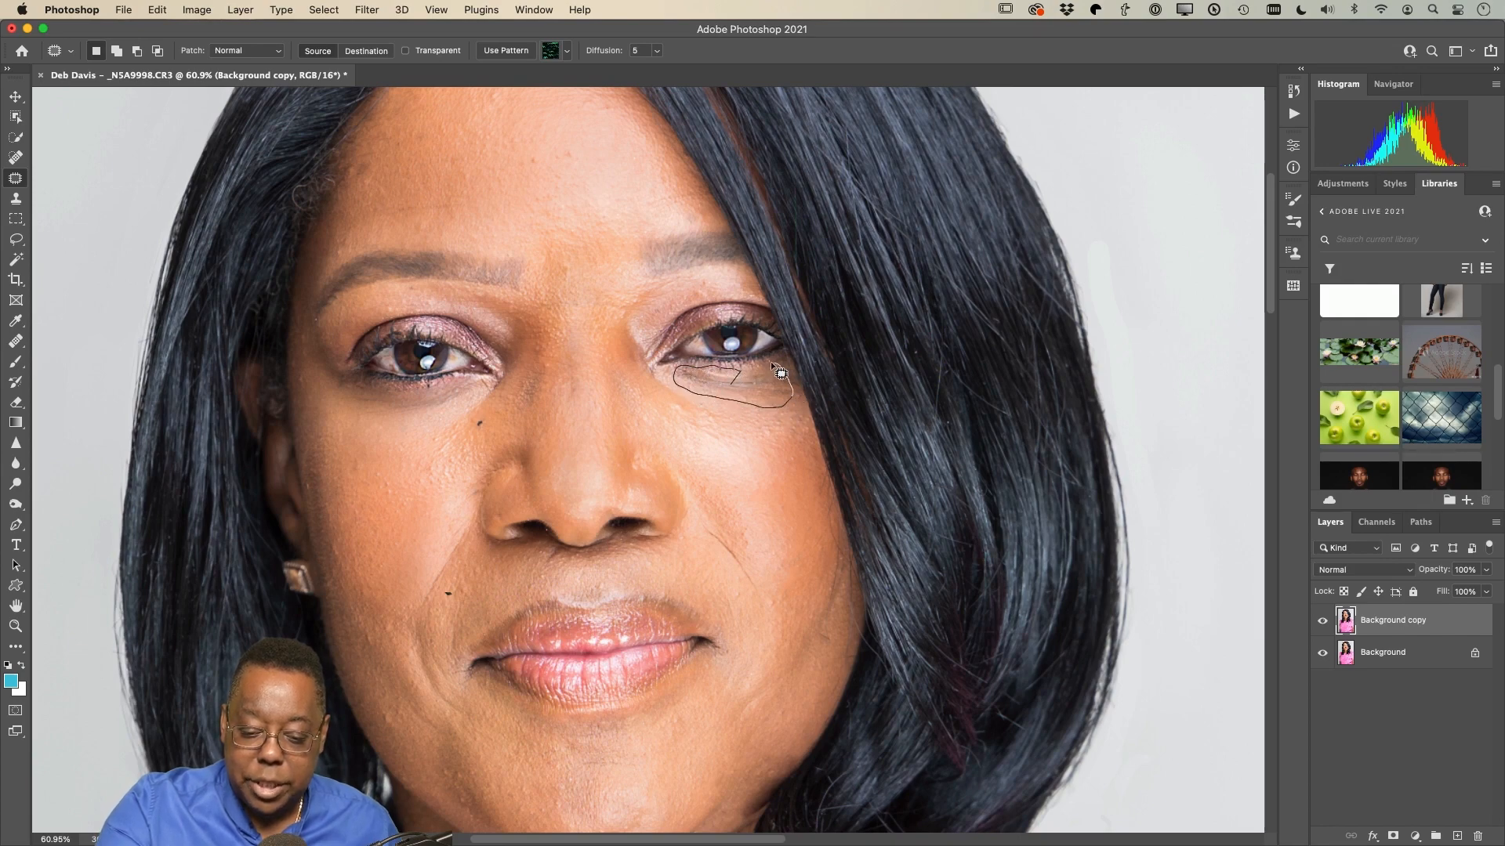
{"action": "left_click_drag", "start_coordinate": [771, 365], "coordinate": [774, 363]}
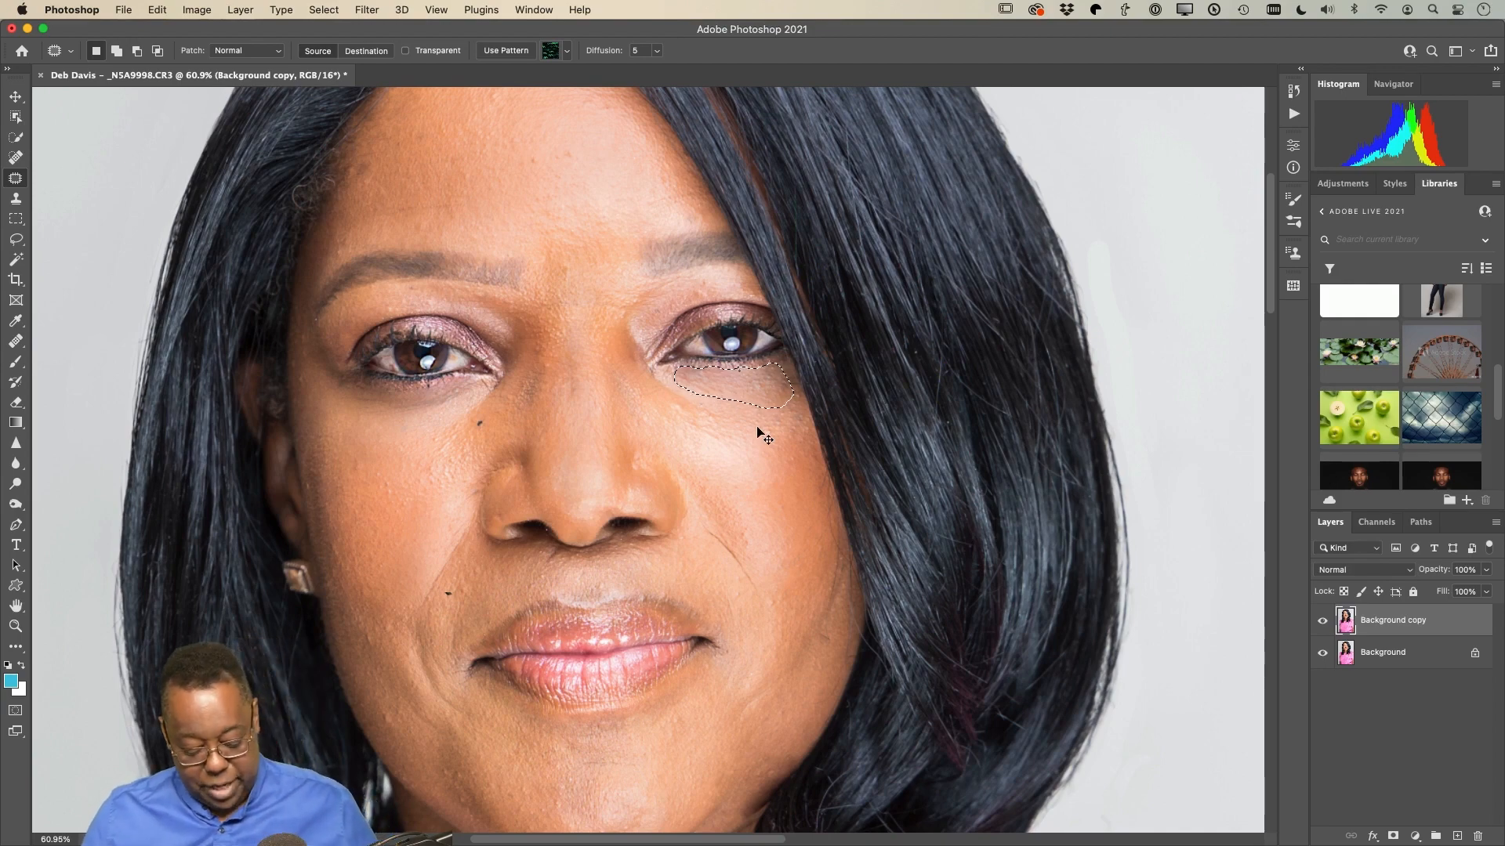
{"action": "key", "text": "shift+super+f"}
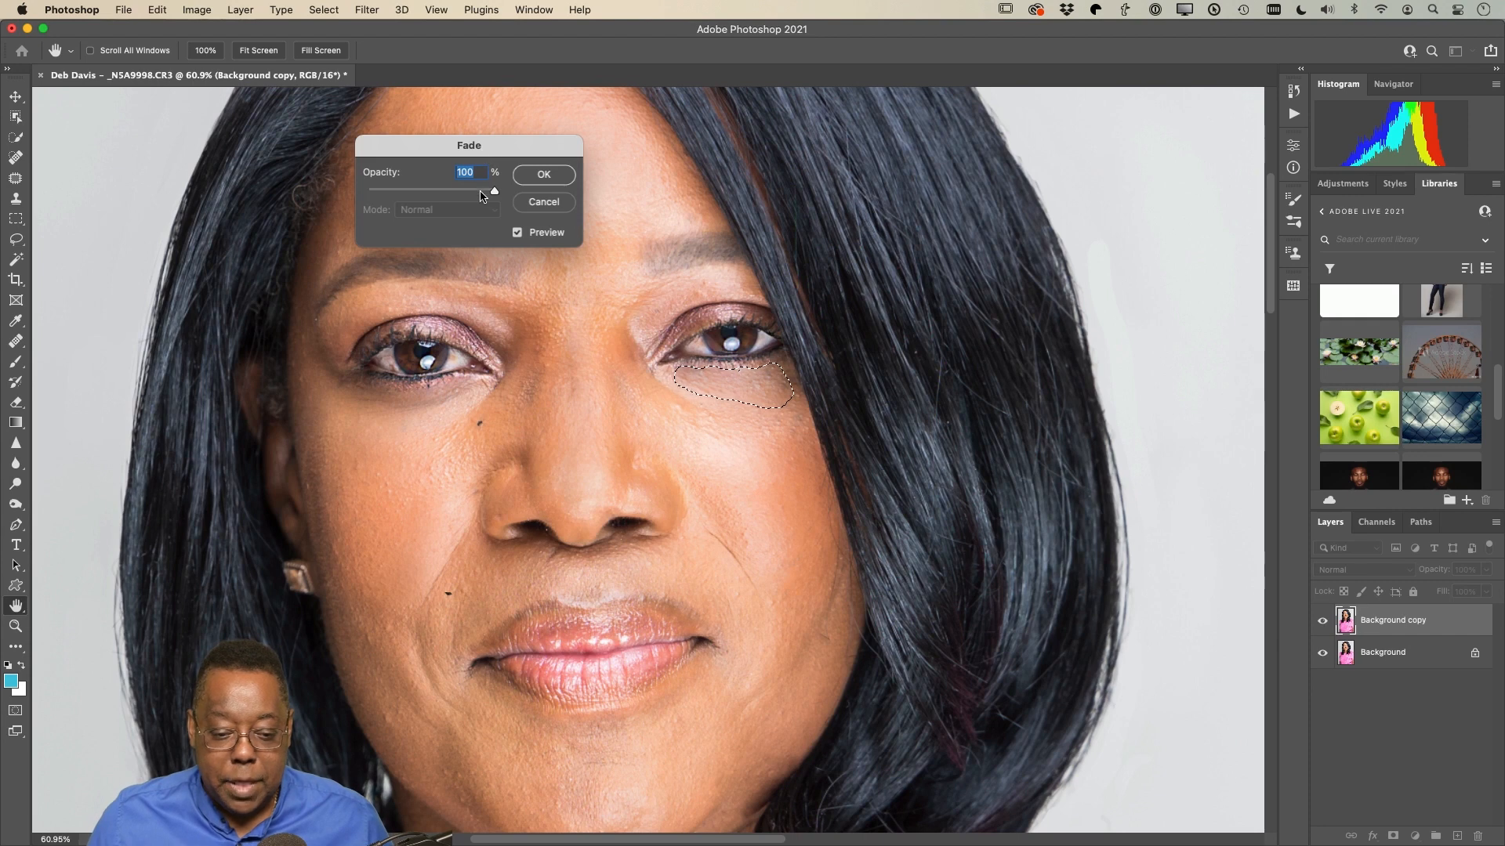
{"action": "left_click_drag", "start_coordinate": [492, 193], "coordinate": [436, 198]}
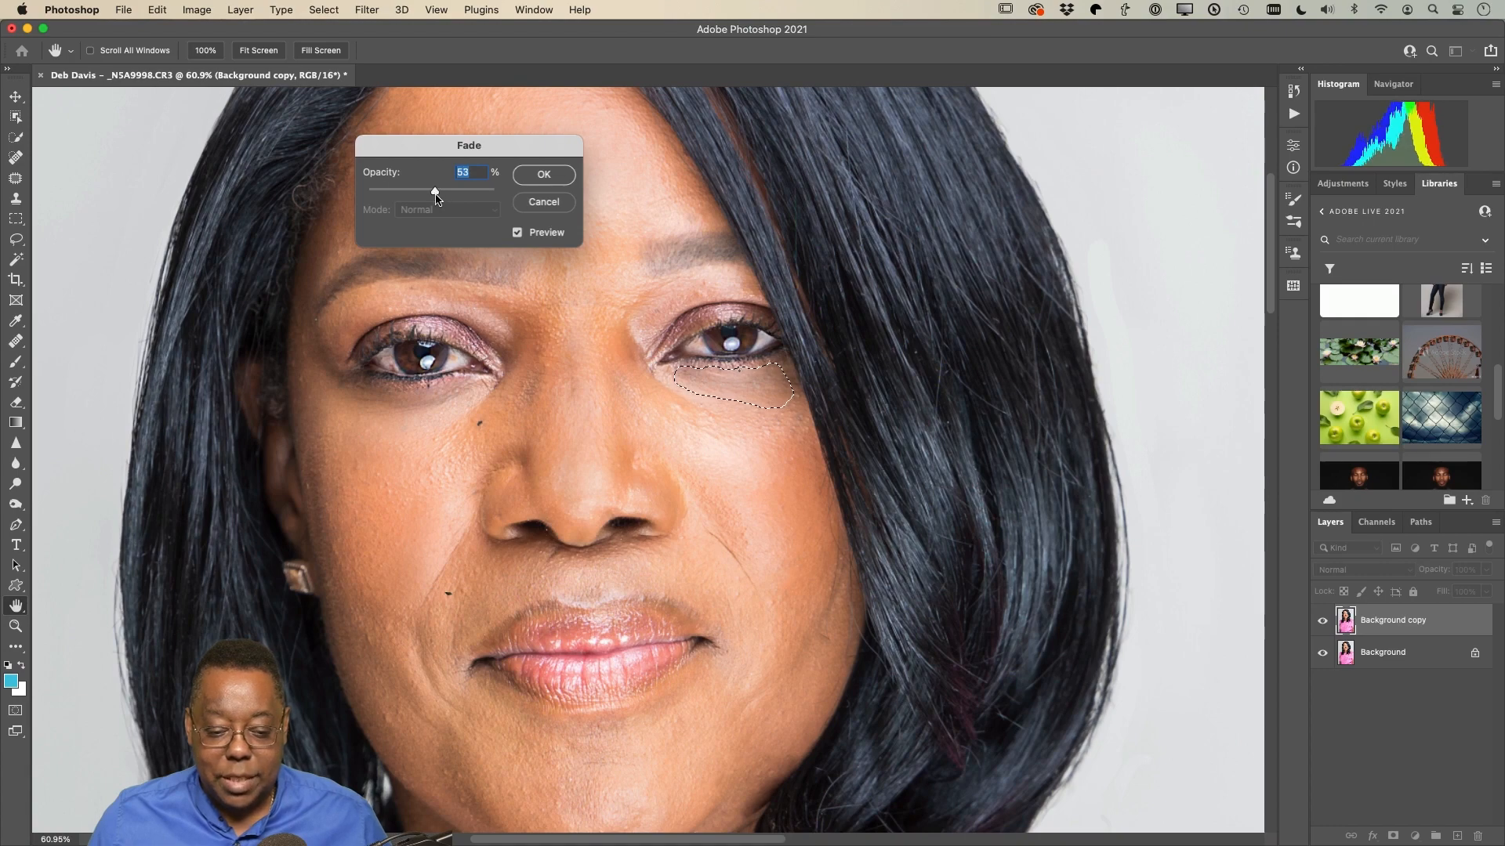
{"action": "left_click", "coordinate": [539, 177]}
{"action": "key", "text": "super+d"}
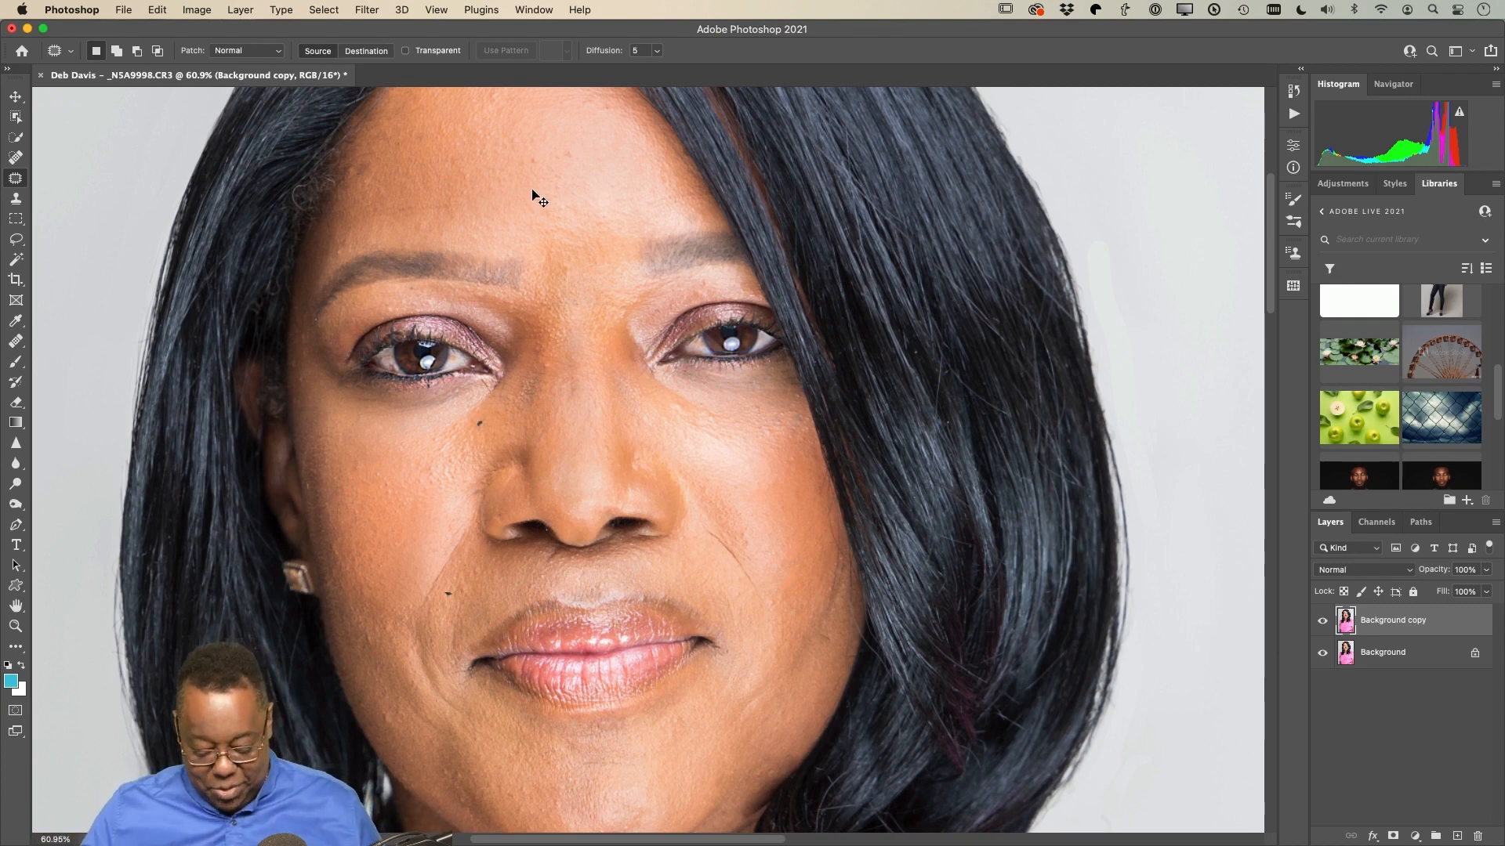
Step: Compare the whole portrait with and without the Background copy layer's retouching, and save the edited file
{"action": "key", "text": "super+0"}
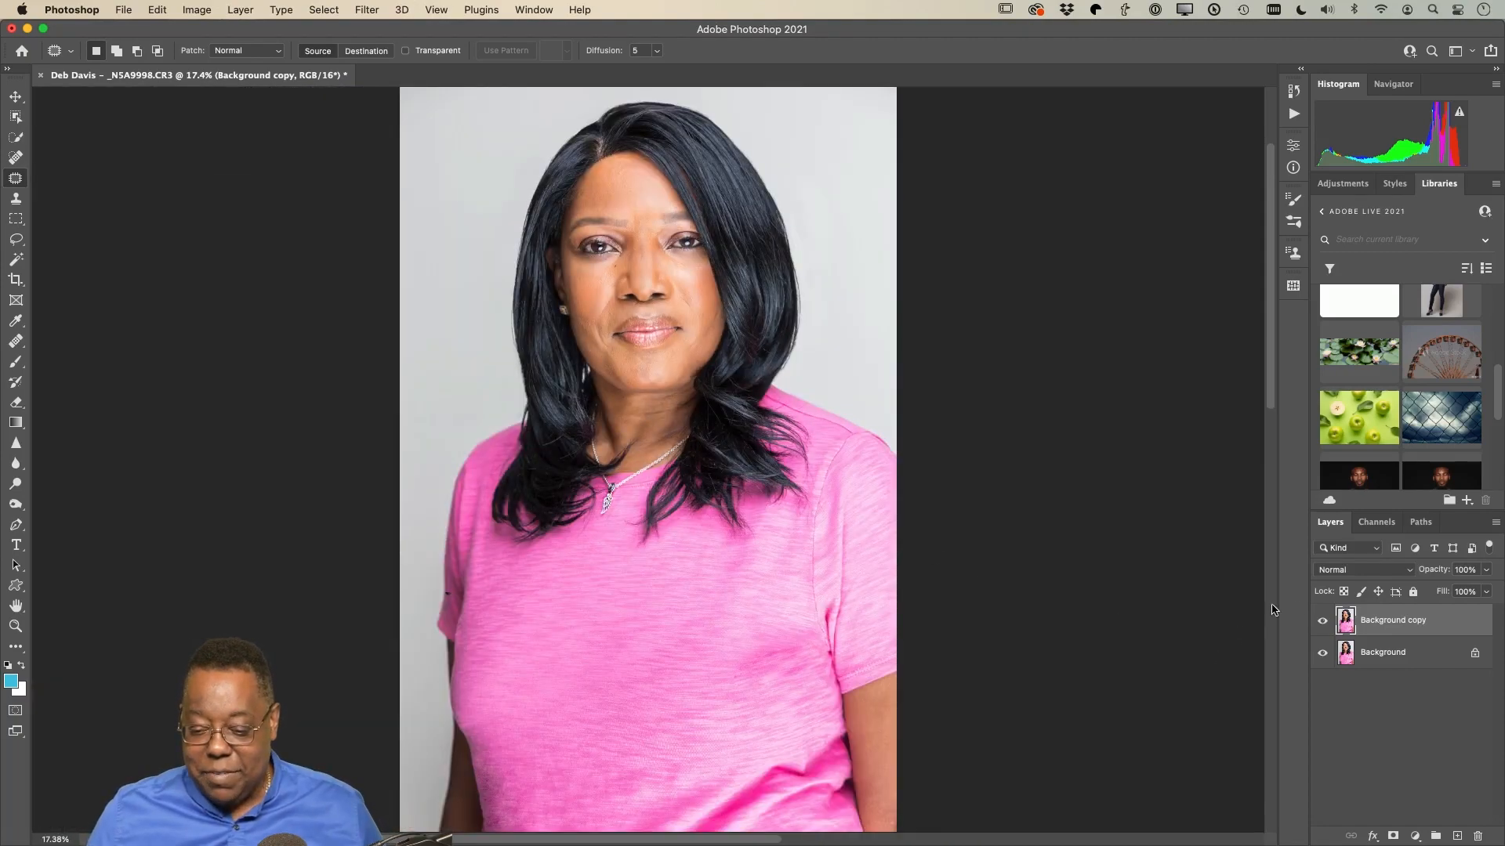
{"action": "left_click", "coordinate": [1321, 621]}
{"action": "left_click", "coordinate": [1321, 622]}
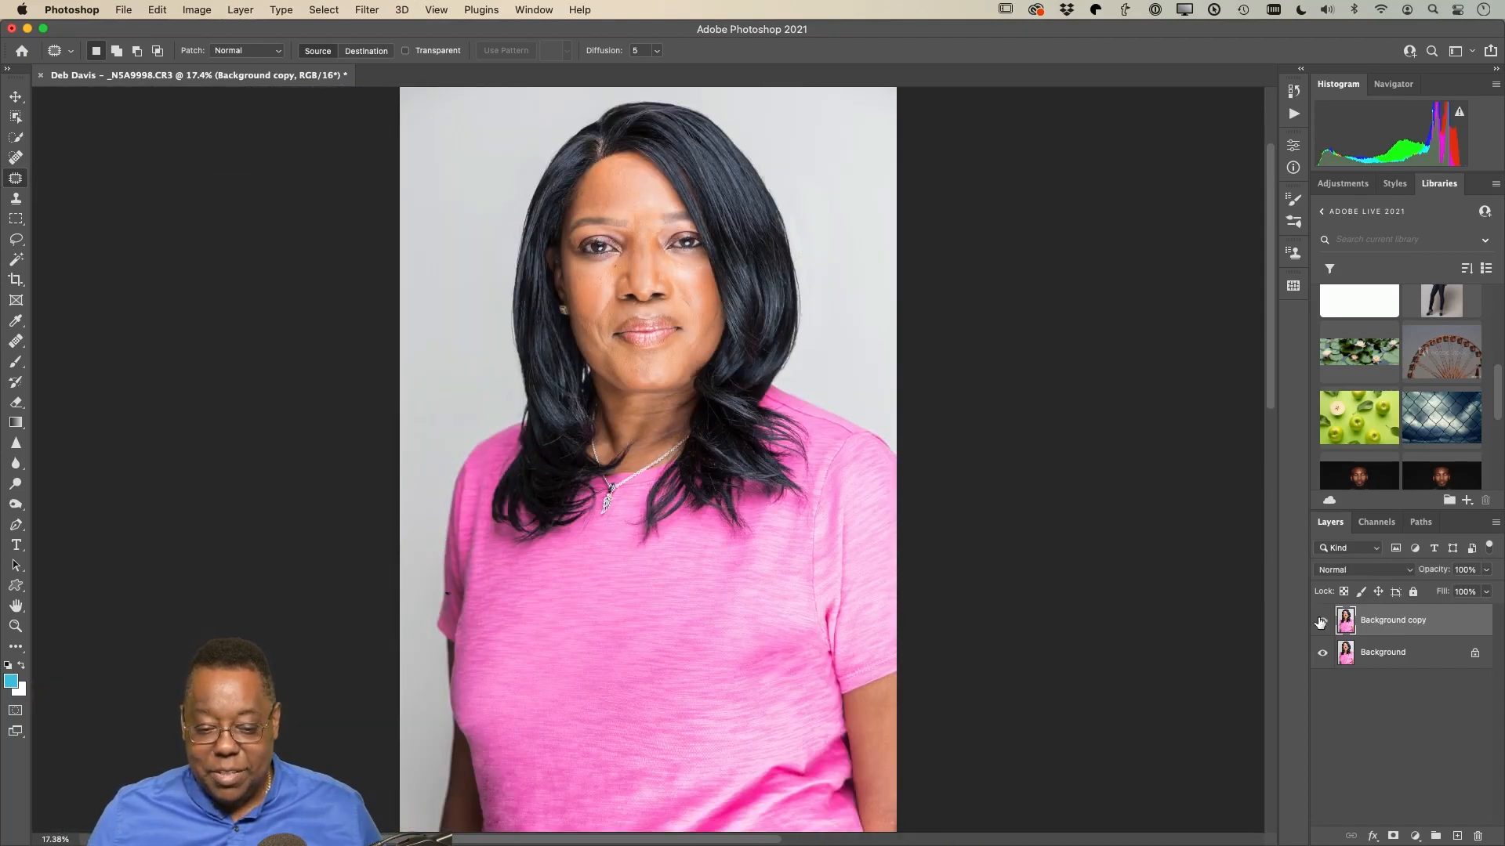
{"action": "key", "text": "super+s"}
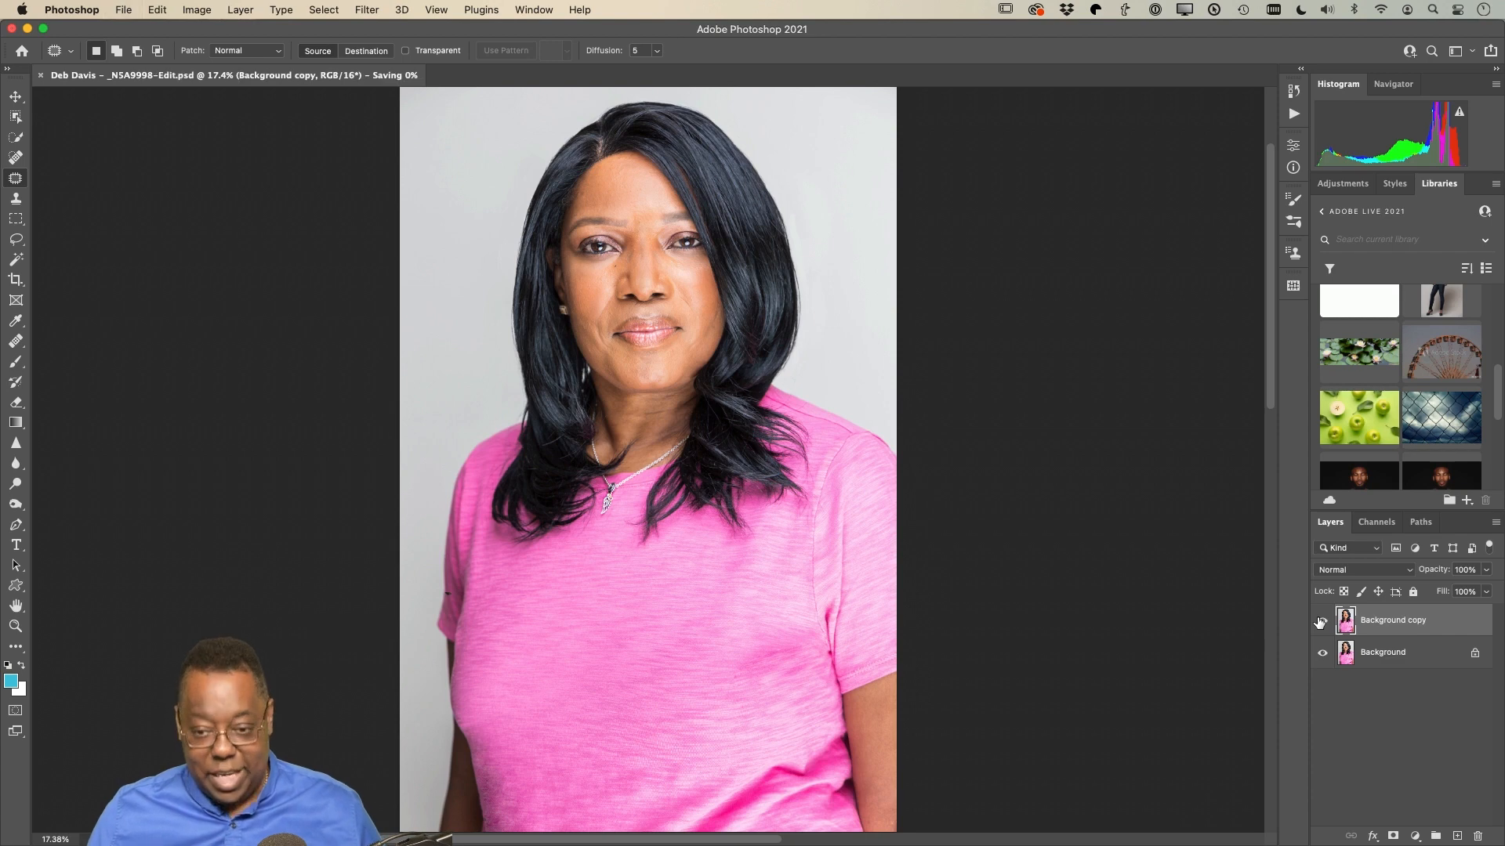